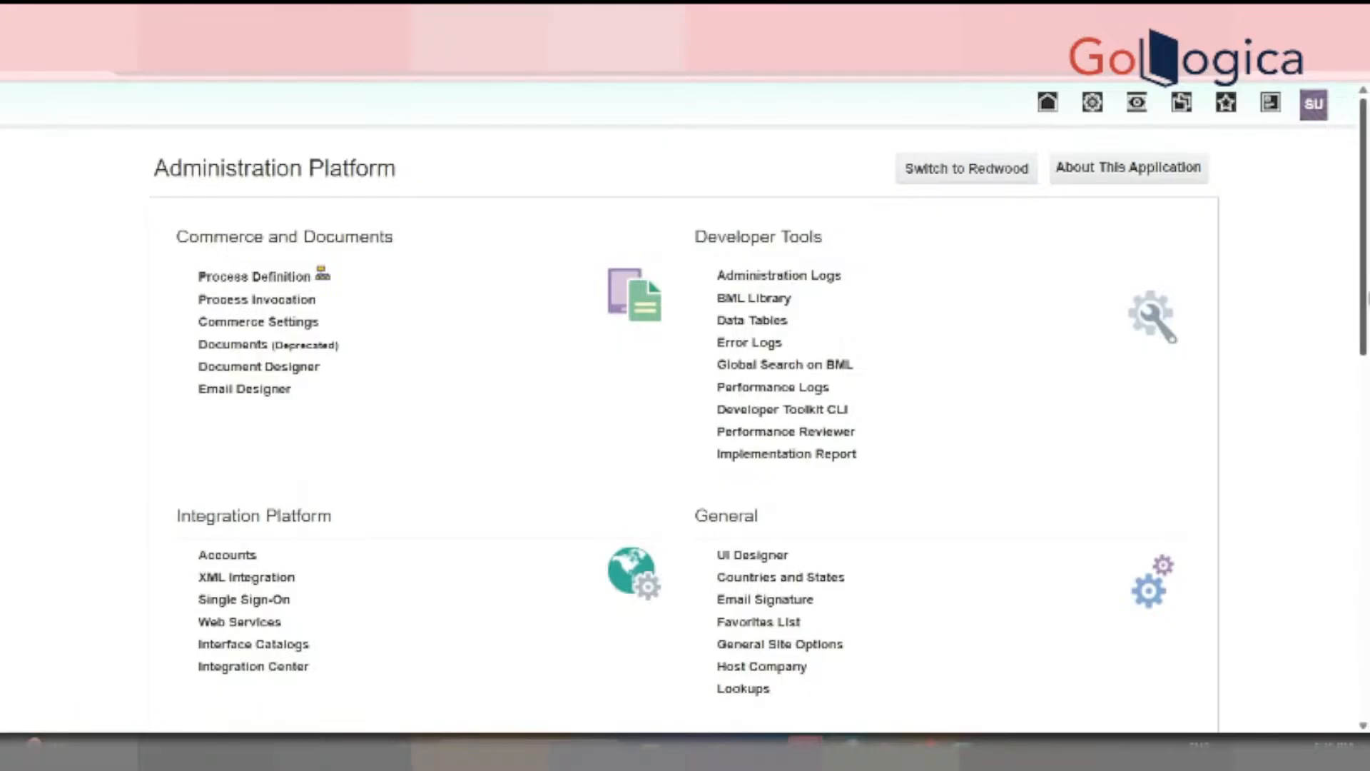
Examine the sections of the Administration Platform page, from Commerce and Documents through Products, Users and Utilities
{"action": "scroll", "coordinate": [1184, 125], "scroll_direction": "down", "scroll_amount": 5}
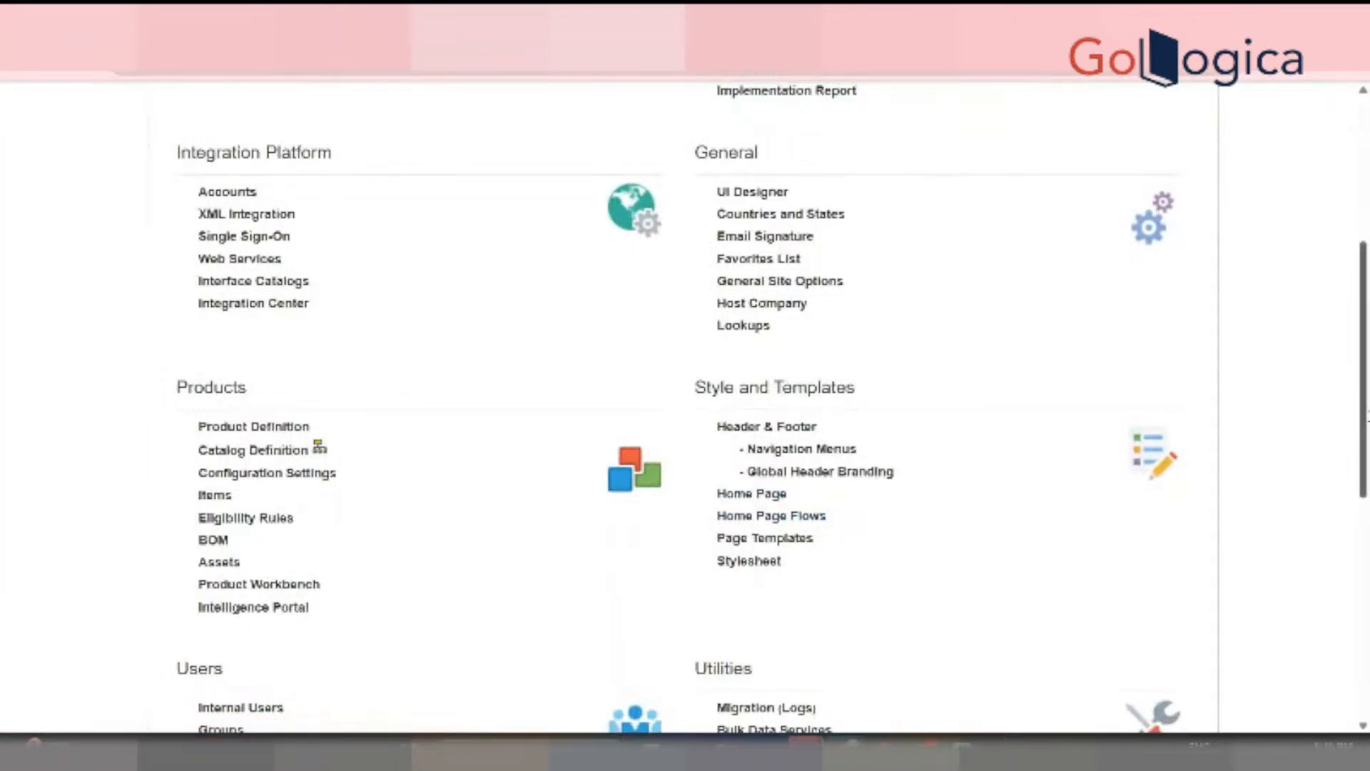
{"action": "left_click_drag", "start_coordinate": [1364, 421], "coordinate": [1345, 202]}
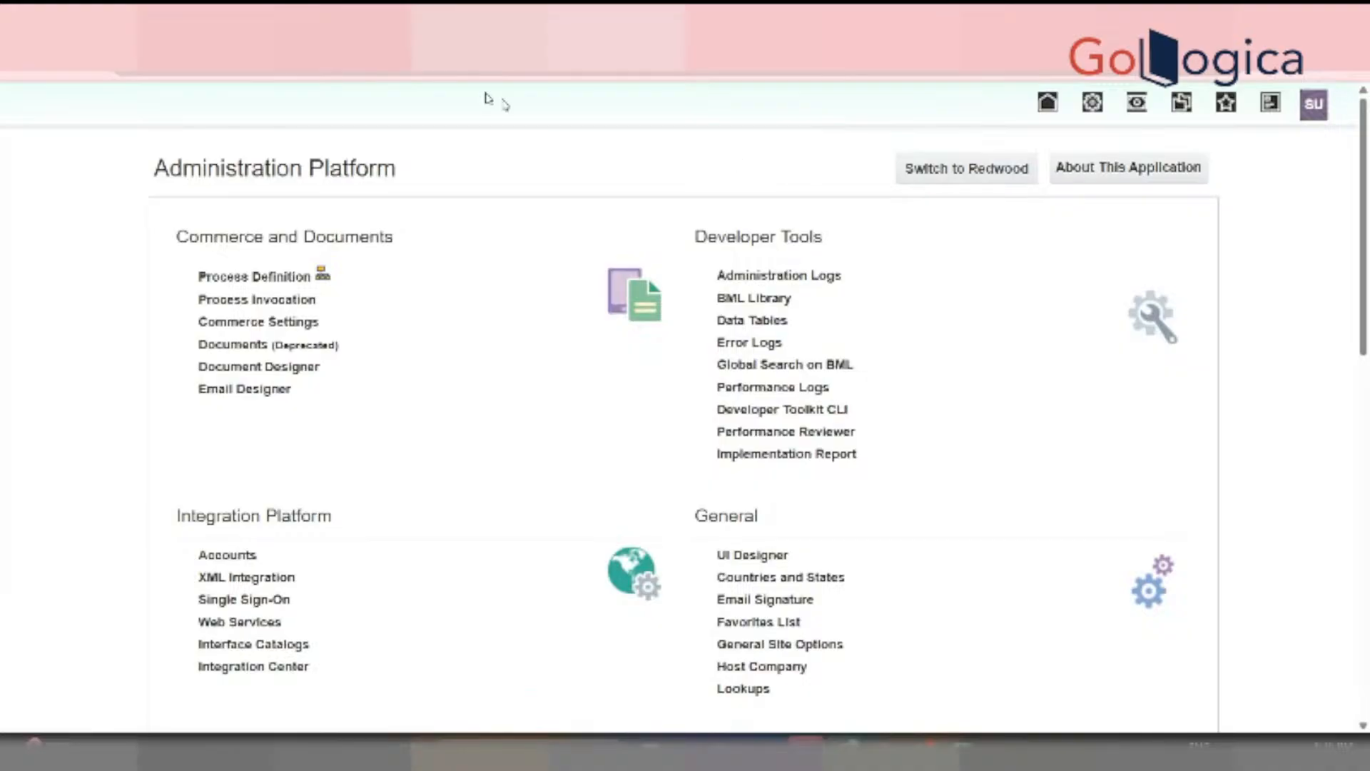
{"action": "mouse_move", "coordinate": [1365, 308]}
{"action": "left_mouse_down"}
{"action": "mouse_move", "coordinate": [1349, 474]}
{"action": "mouse_move", "coordinate": [1345, 312]}
{"action": "left_mouse_up"}
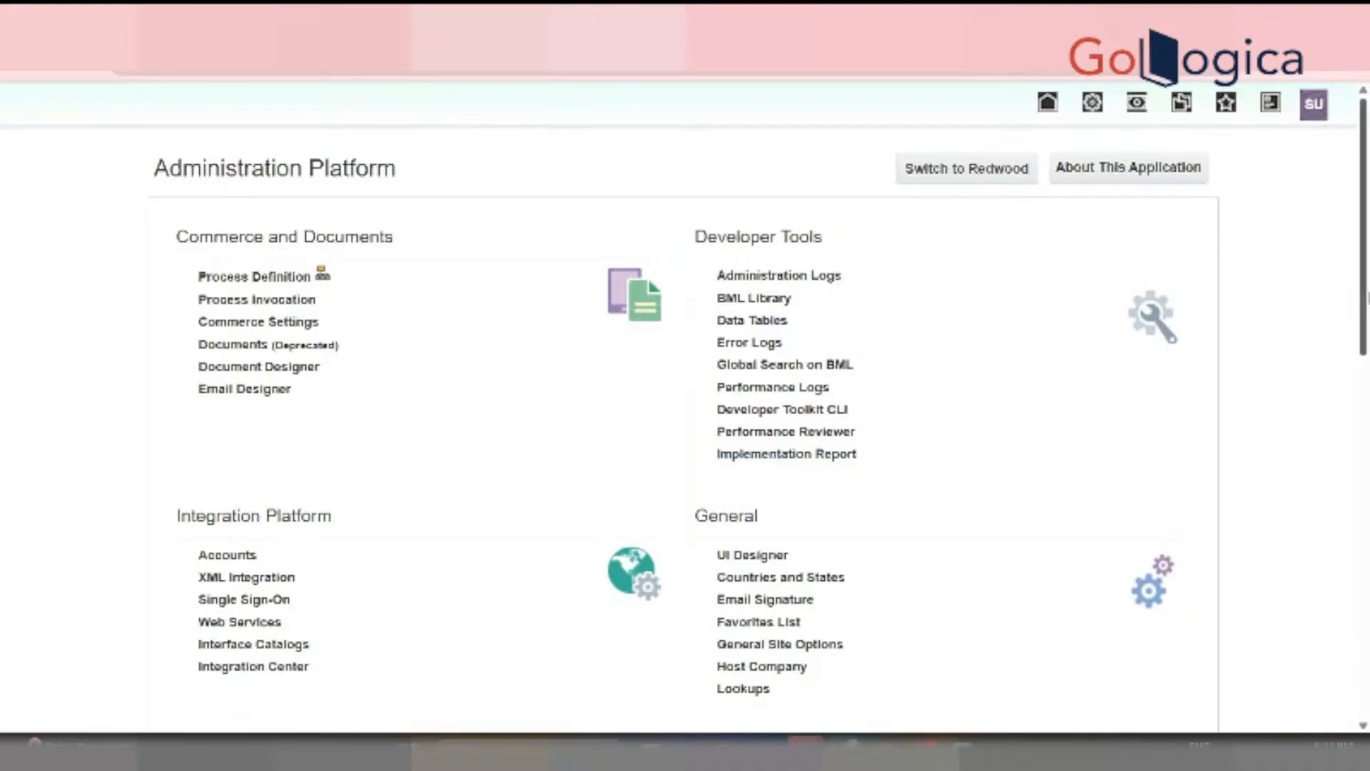
{"action": "scroll", "coordinate": [1364, 298], "scroll_direction": "down", "scroll_amount": 7}
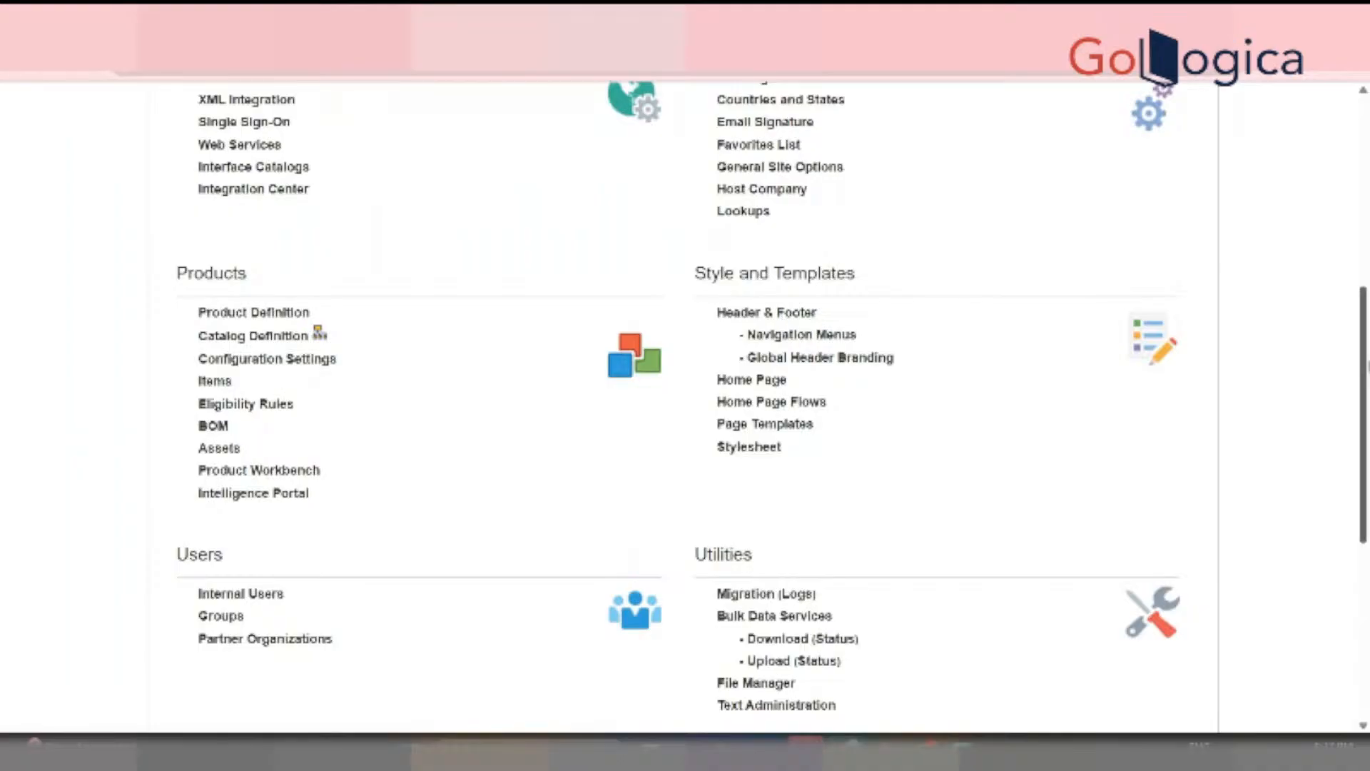
{"action": "scroll", "coordinate": [1362, 414], "scroll_direction": "up", "scroll_amount": 3}
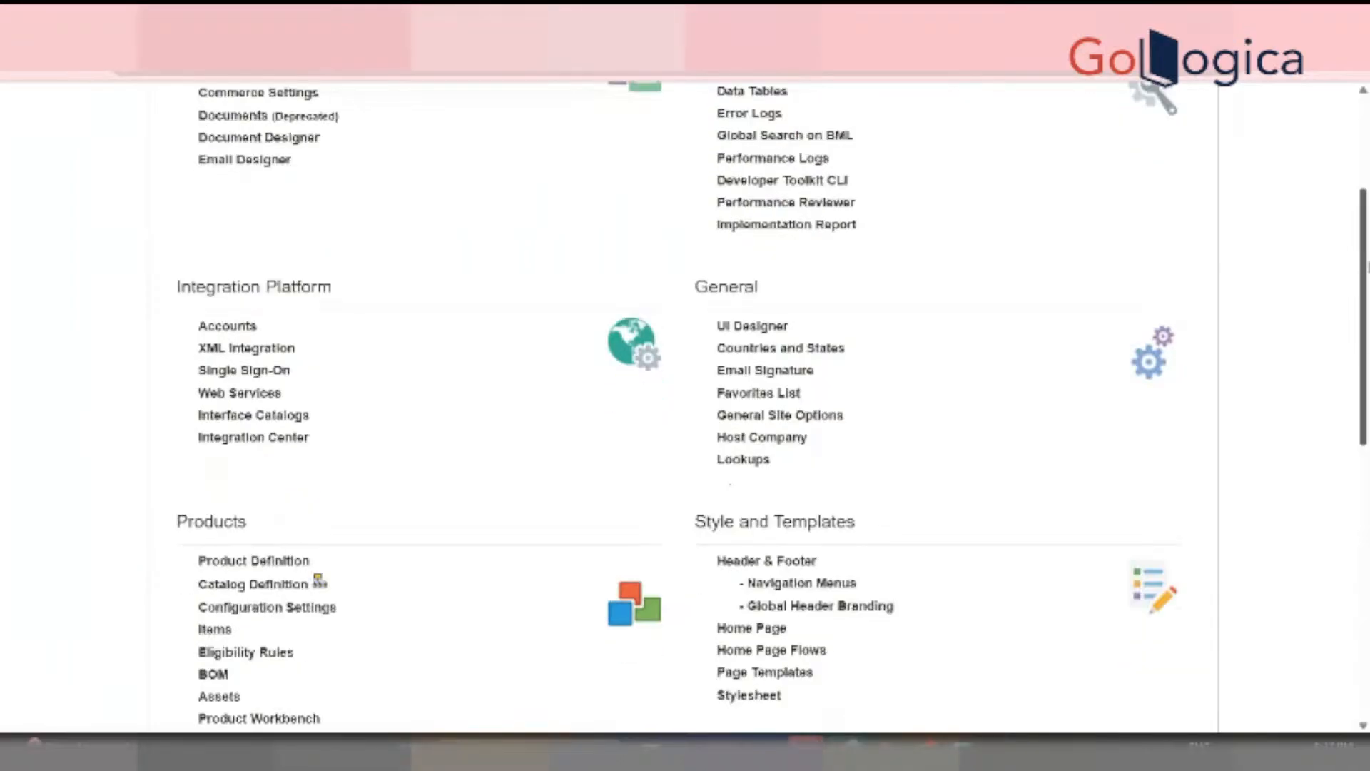
{"action": "scroll", "coordinate": [1362, 414], "scroll_direction": "up", "scroll_amount": 1}
{"action": "scroll", "coordinate": [1364, 286], "scroll_direction": "up", "scroll_amount": 2}
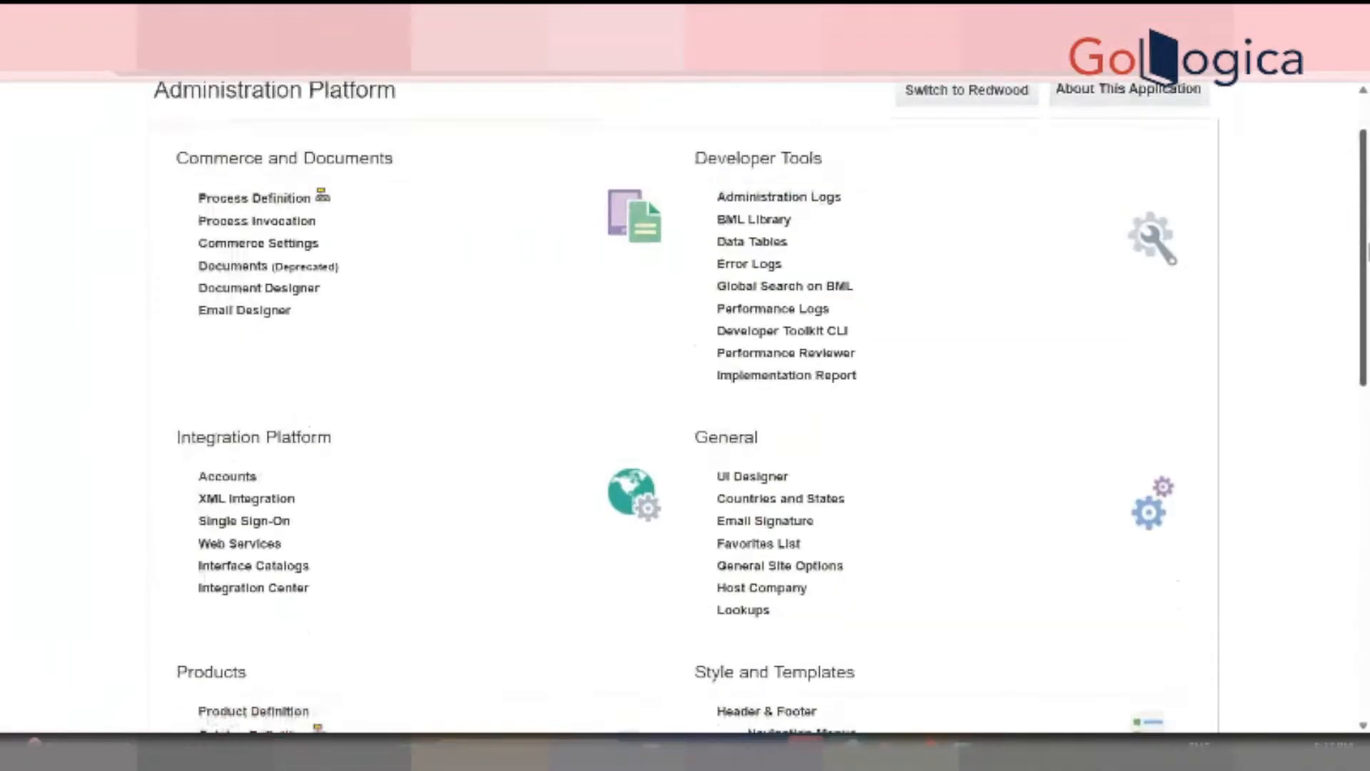
{"action": "scroll", "coordinate": [1364, 356], "scroll_direction": "down", "scroll_amount": 4}
{"action": "scroll", "coordinate": [1363, 335], "scroll_direction": "up", "scroll_amount": 1}
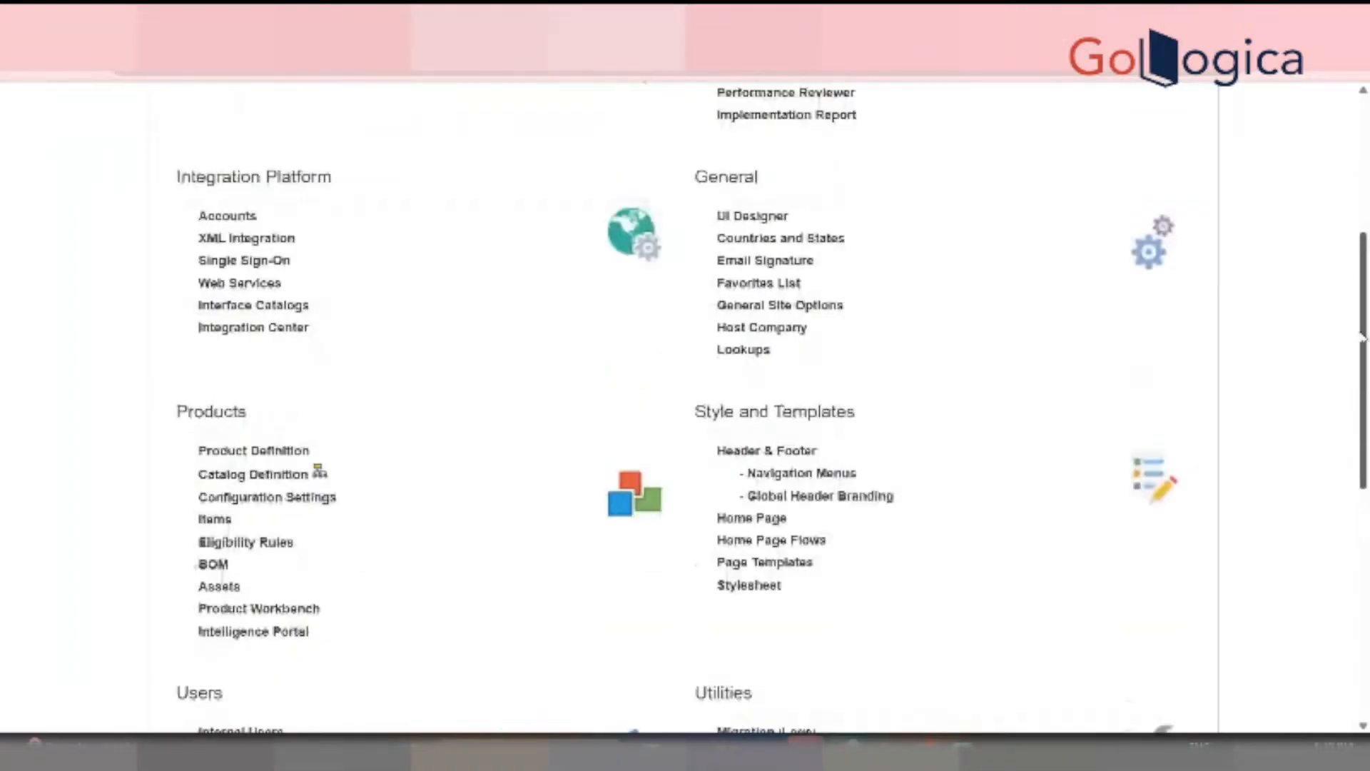
{"action": "scroll", "coordinate": [1363, 335], "scroll_direction": "up", "scroll_amount": 5}
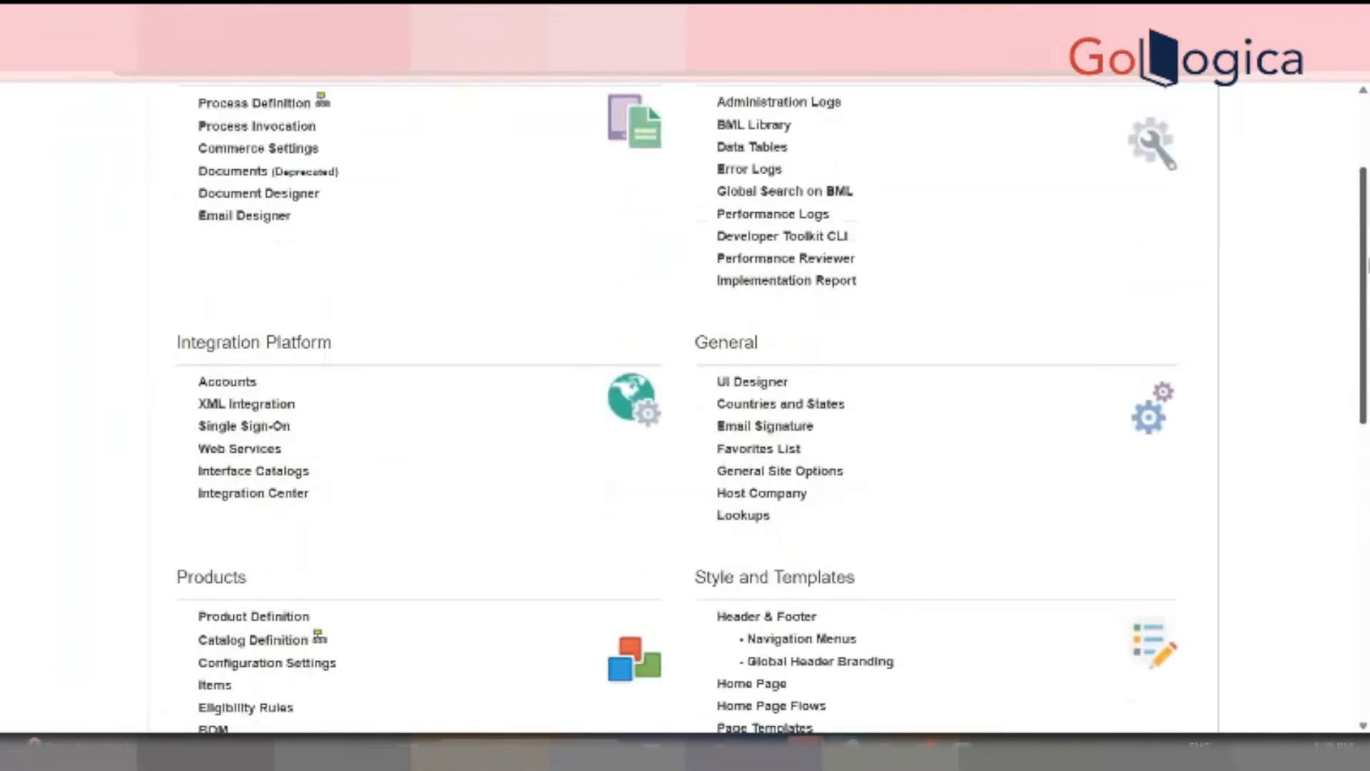
{"action": "scroll", "coordinate": [507, 472], "scroll_direction": "up", "scroll_amount": 1}
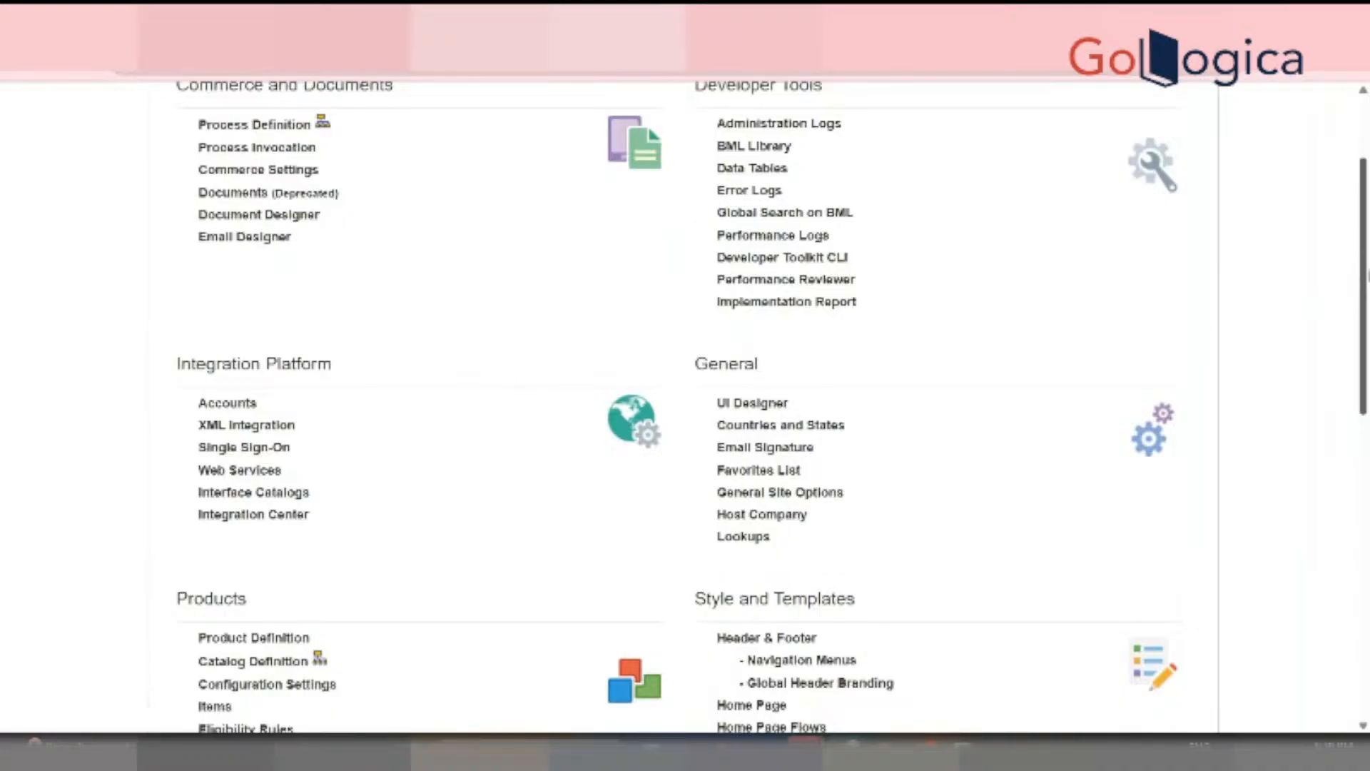
{"action": "scroll", "coordinate": [1366, 275], "scroll_direction": "up", "scroll_amount": 4}
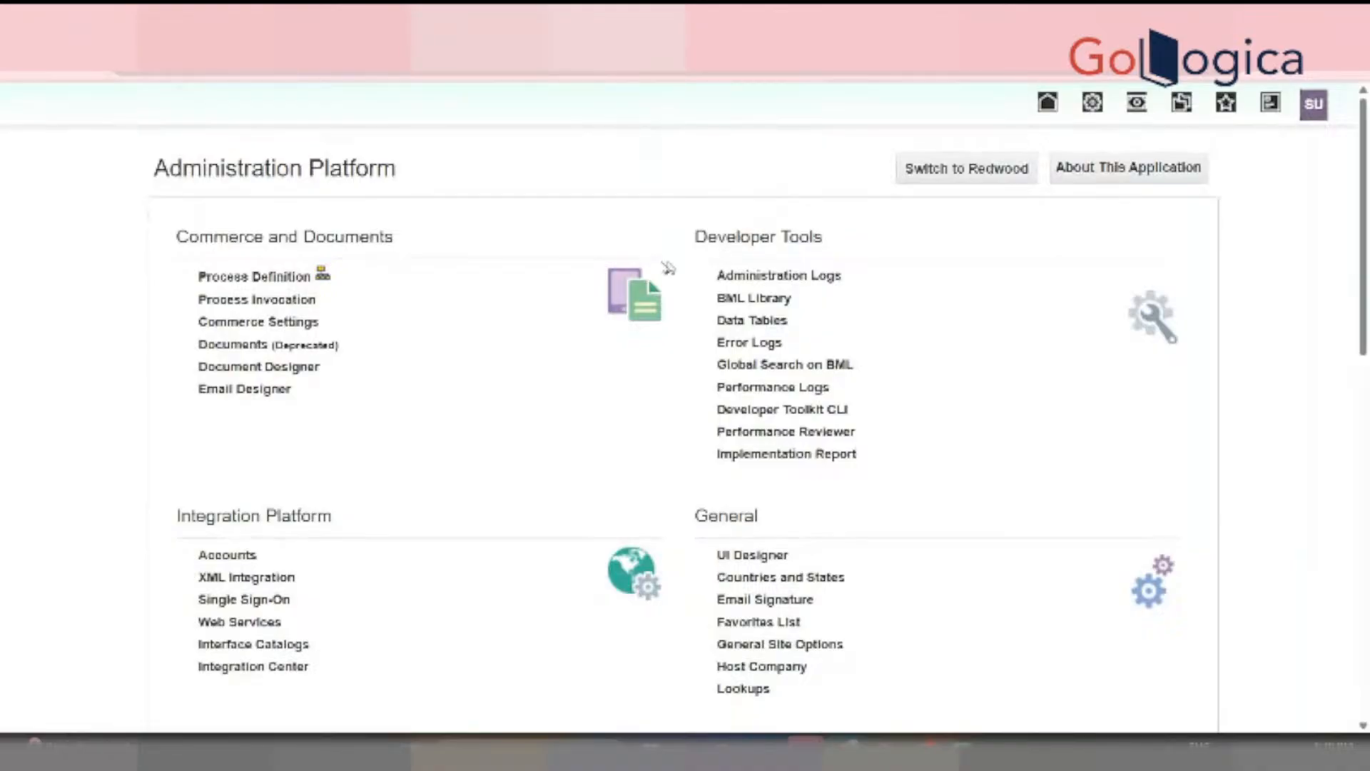
Switch to the Catalog Homepage and check the Refrigerator entry under Home Appliances of BAJAJ ELECTRONICS
{"action": "left_click", "coordinate": [336, 19]}
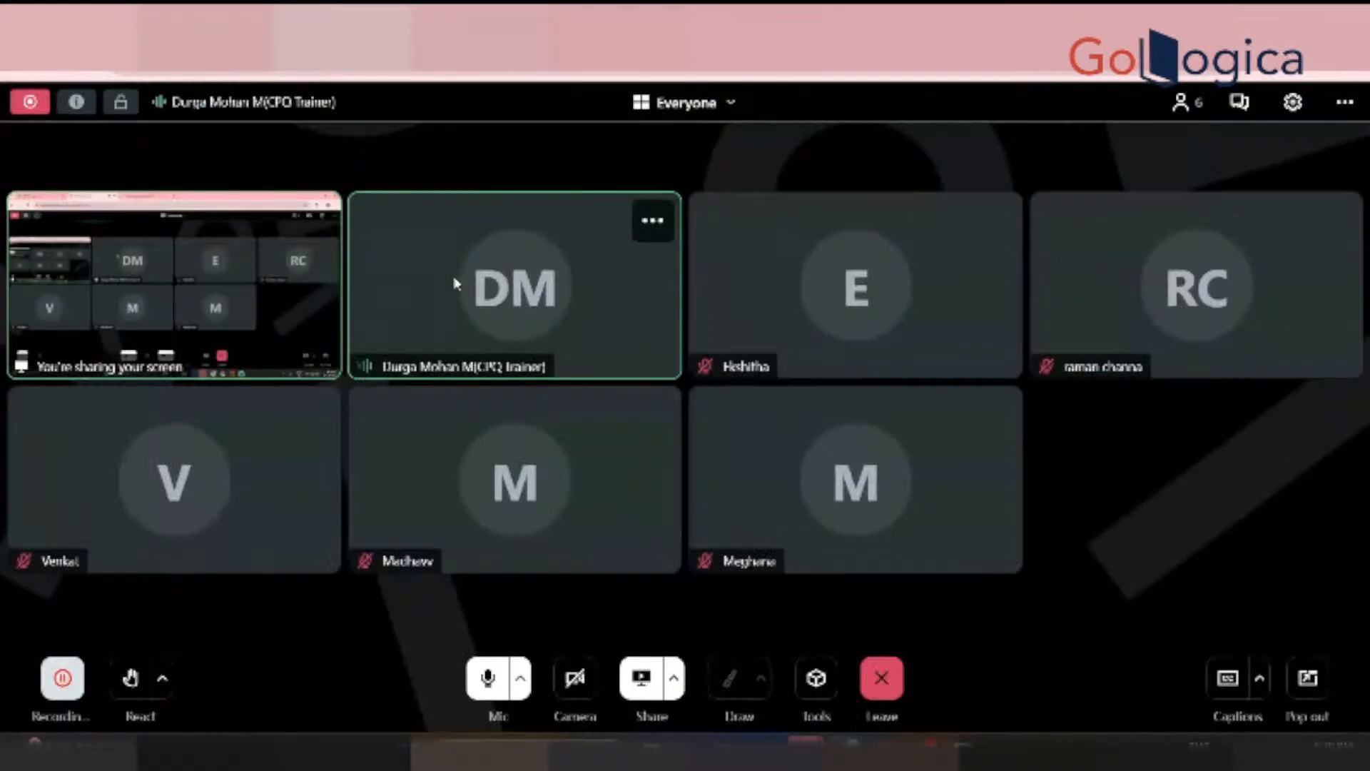
{"action": "left_click", "coordinate": [557, 20]}
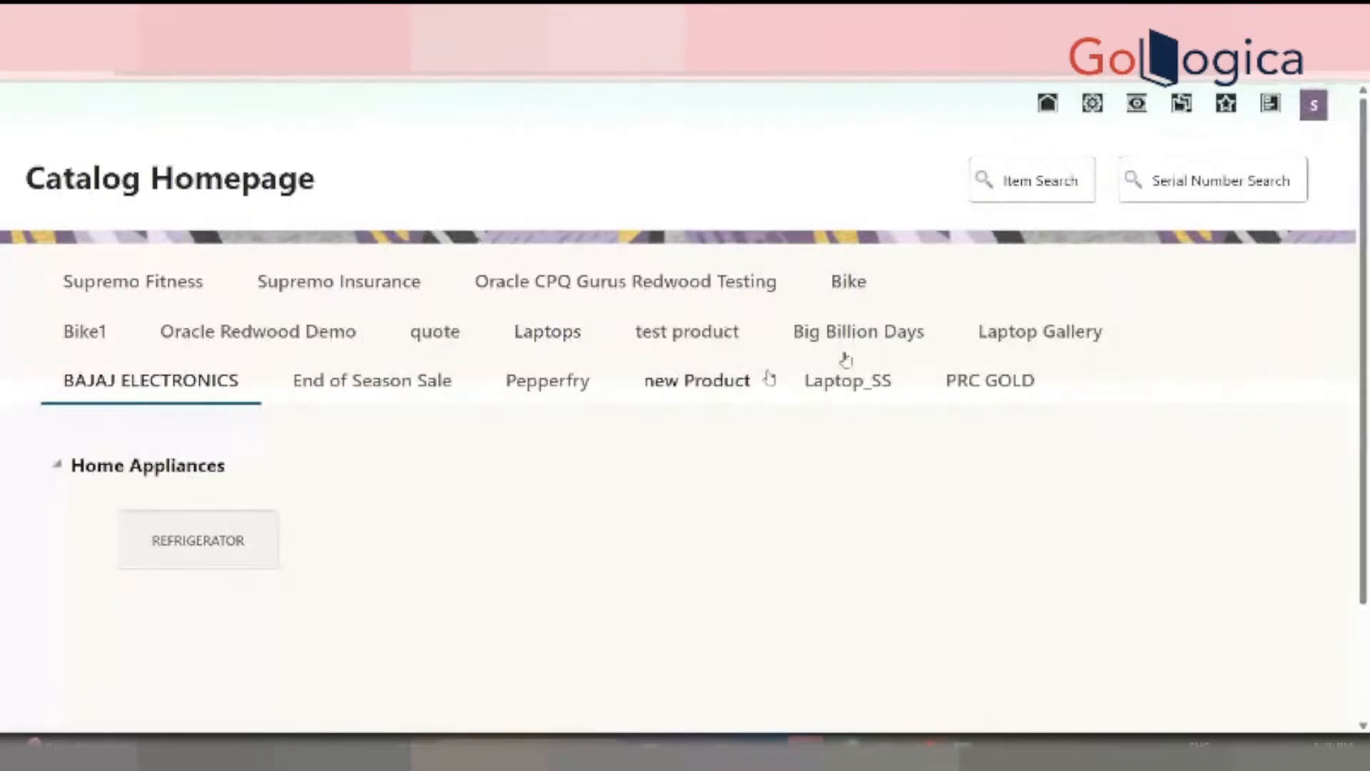
{"action": "scroll", "coordinate": [846, 359], "scroll_direction": "down", "scroll_amount": 2}
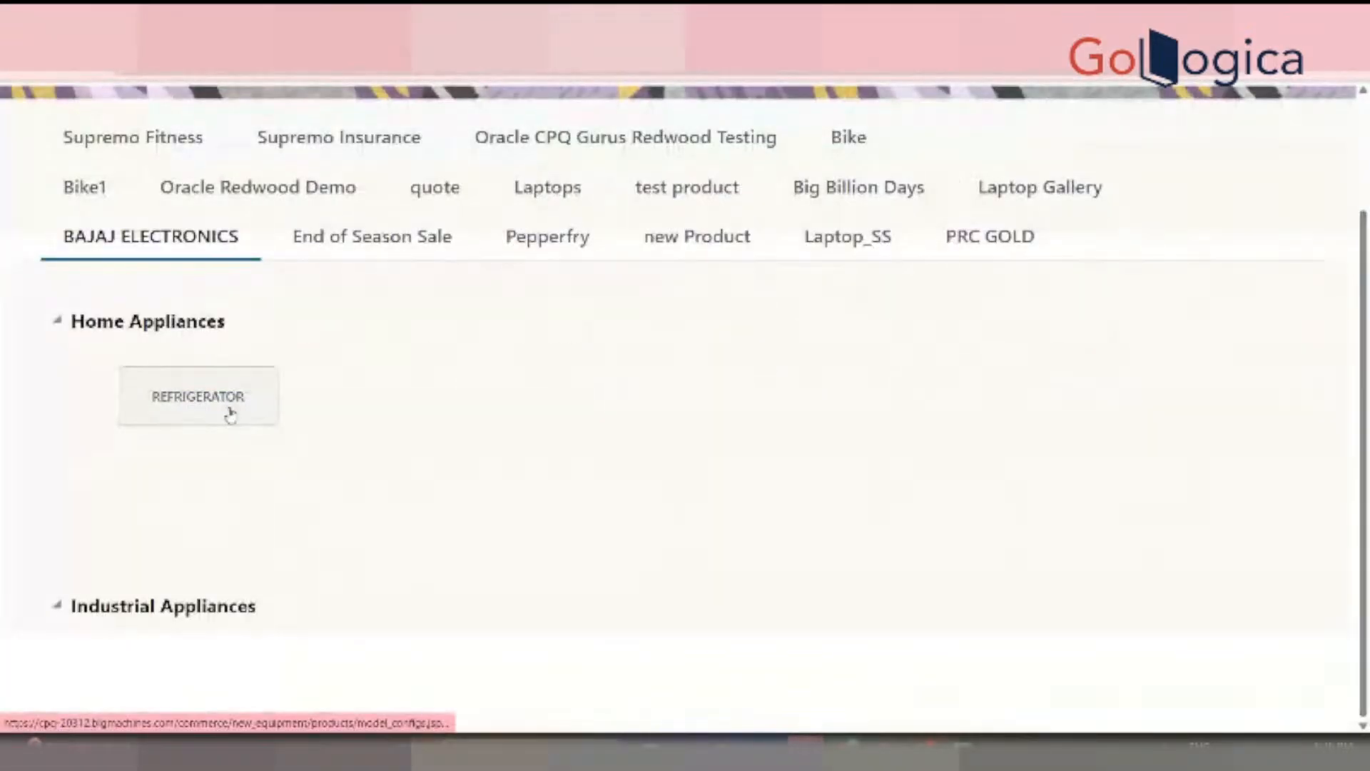
{"action": "left_click", "coordinate": [230, 416]}
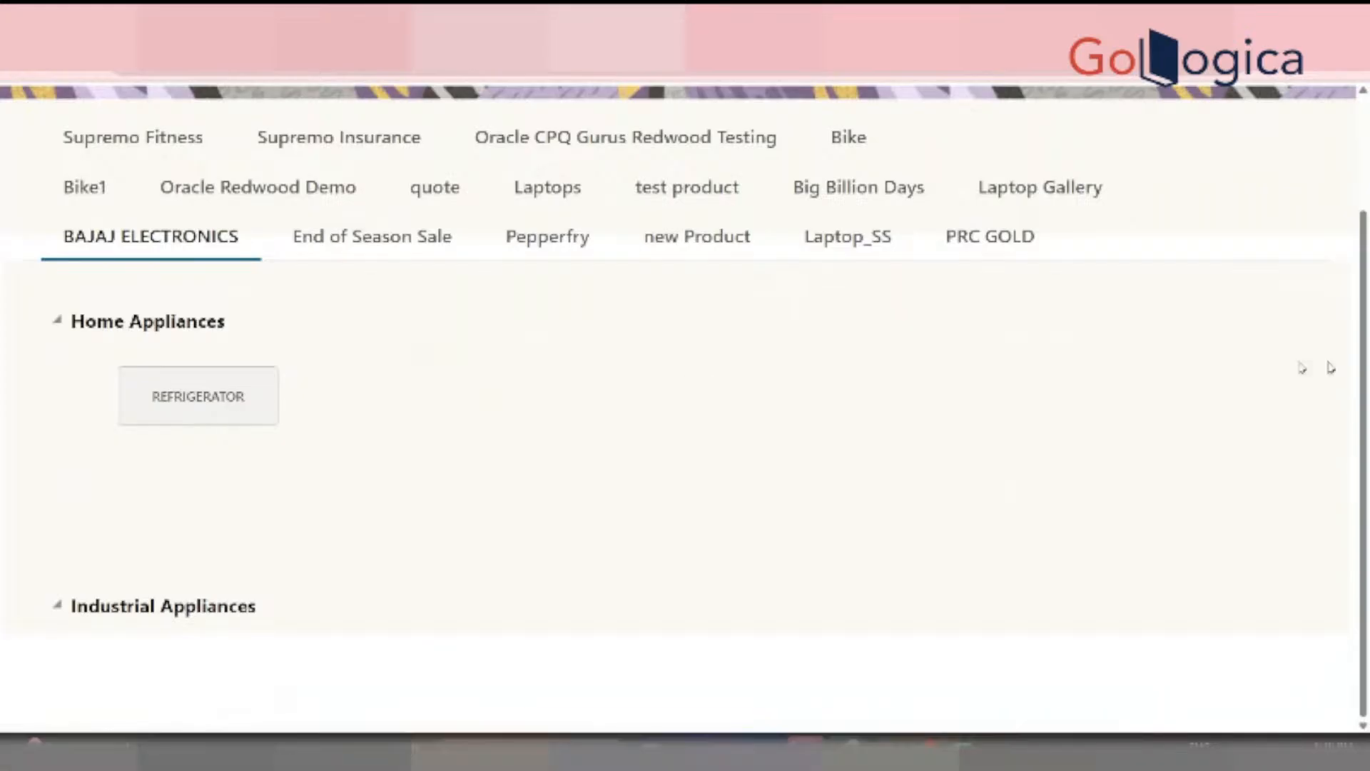
{"action": "left_click_drag", "start_coordinate": [1362, 359], "coordinate": [1354, 237]}
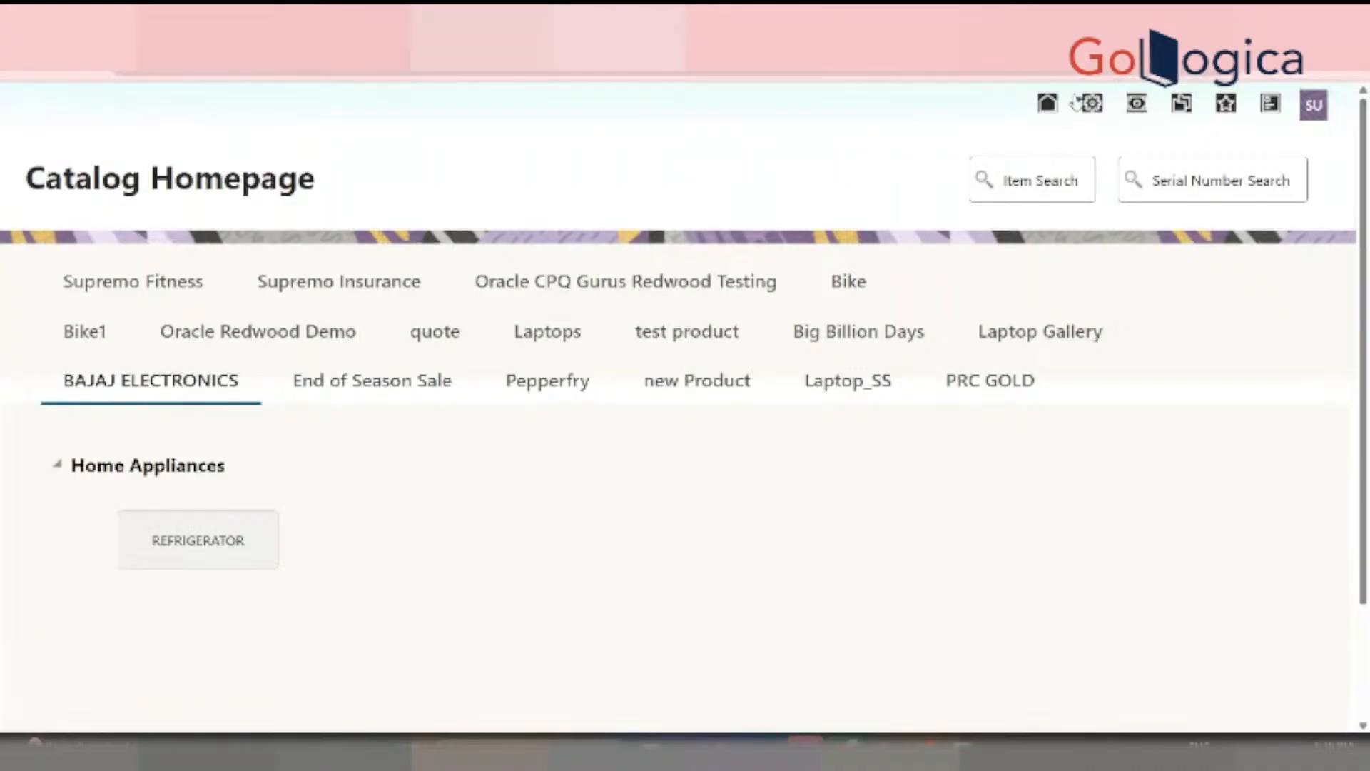
Open the Administration Platform in a new browser tab and go to the Catalog Definition under Products
{"action": "right_click", "coordinate": [1089, 112]}
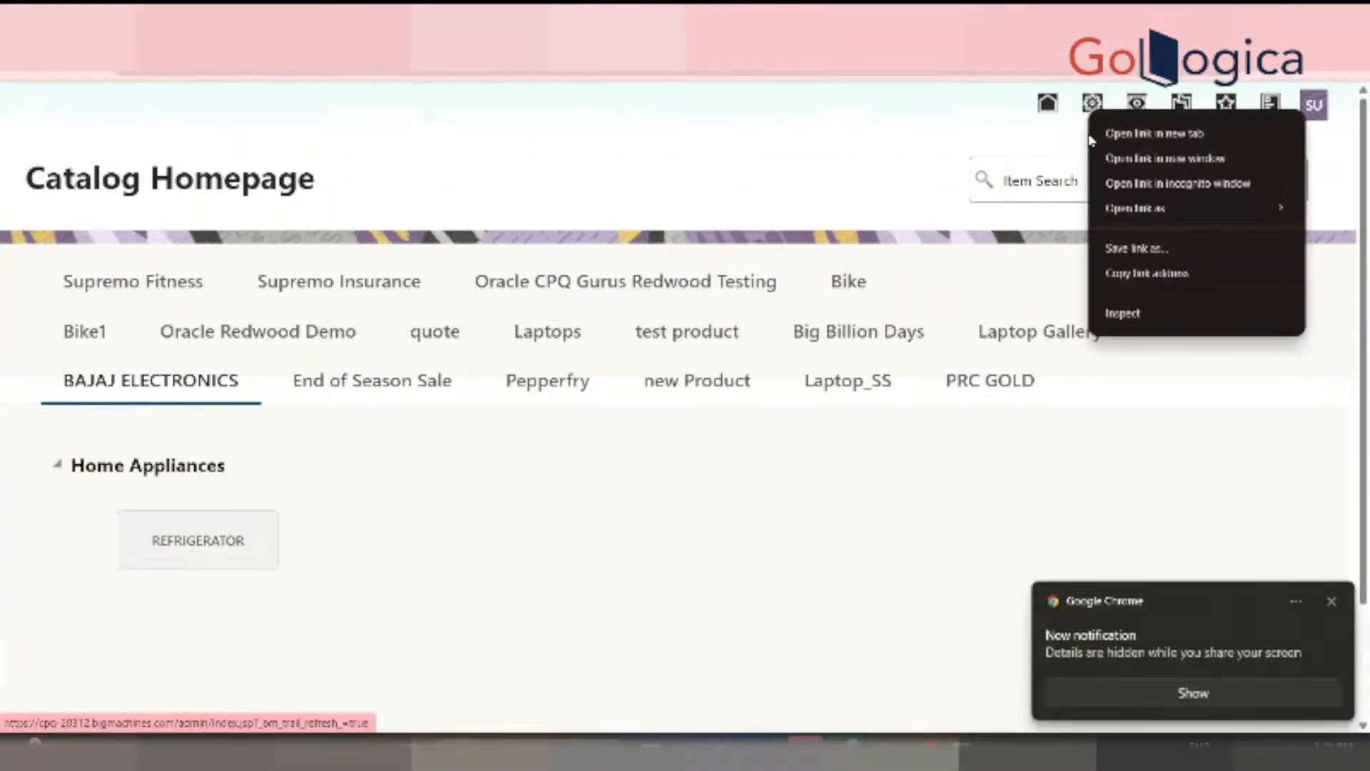
{"action": "left_click", "coordinate": [1111, 133]}
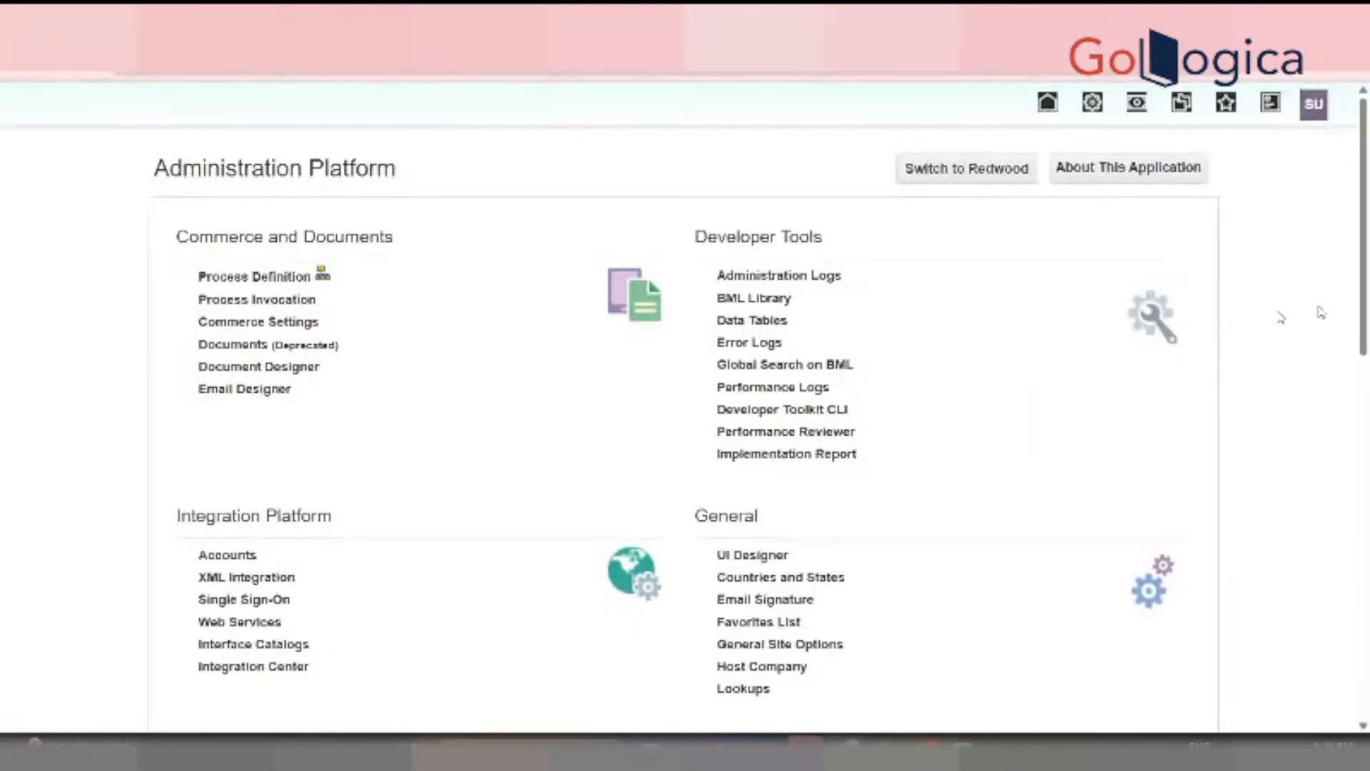
{"action": "scroll", "coordinate": [1321, 312], "scroll_direction": "down", "scroll_amount": 5}
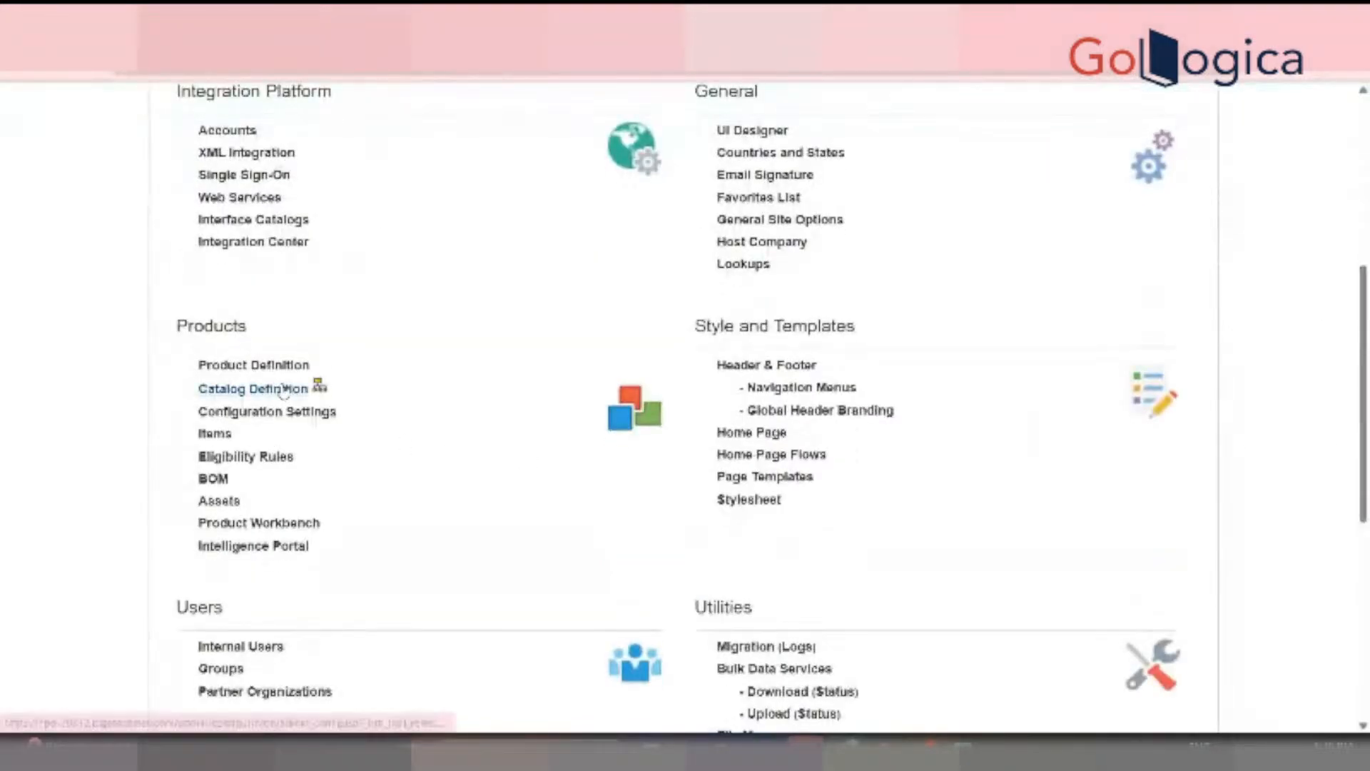
{"action": "left_click", "coordinate": [284, 388]}
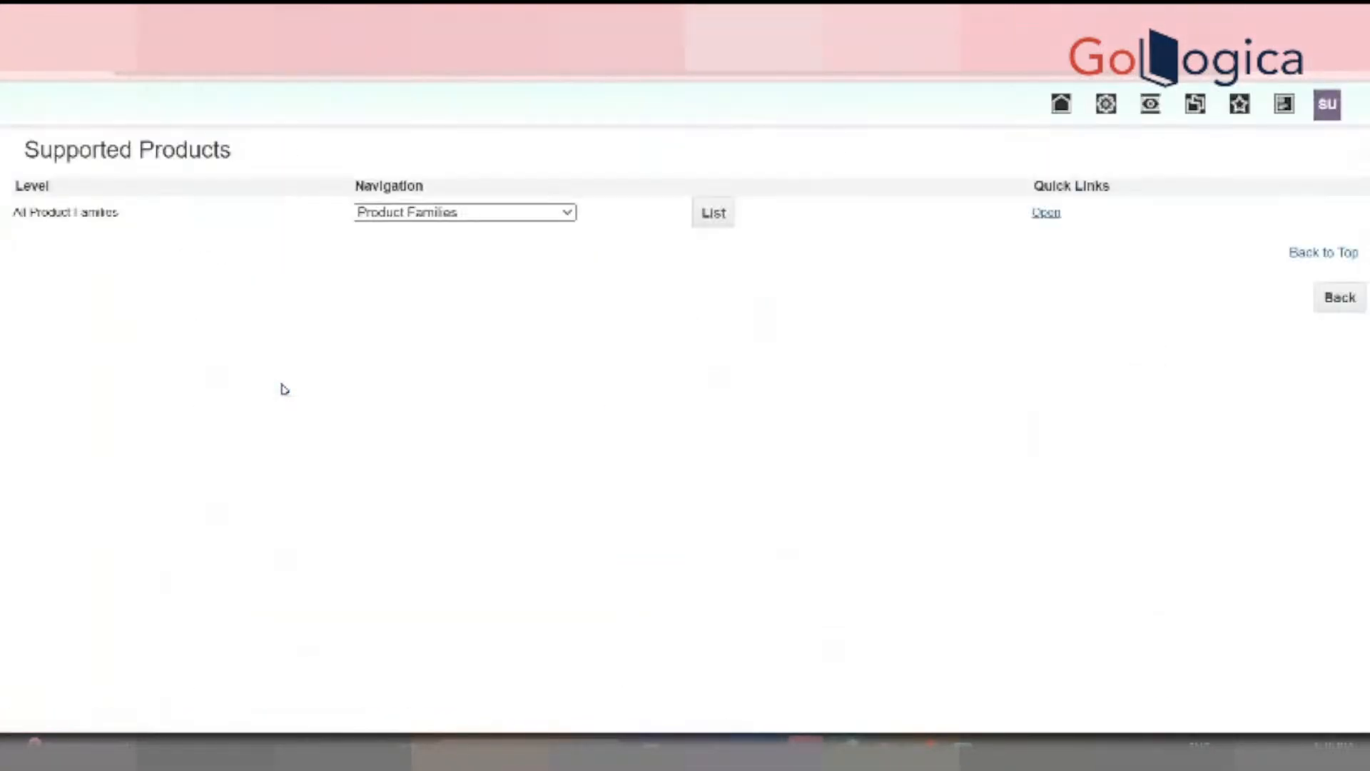
List the supported product families for the All Product Families level
{"action": "left_click", "coordinate": [574, 214]}
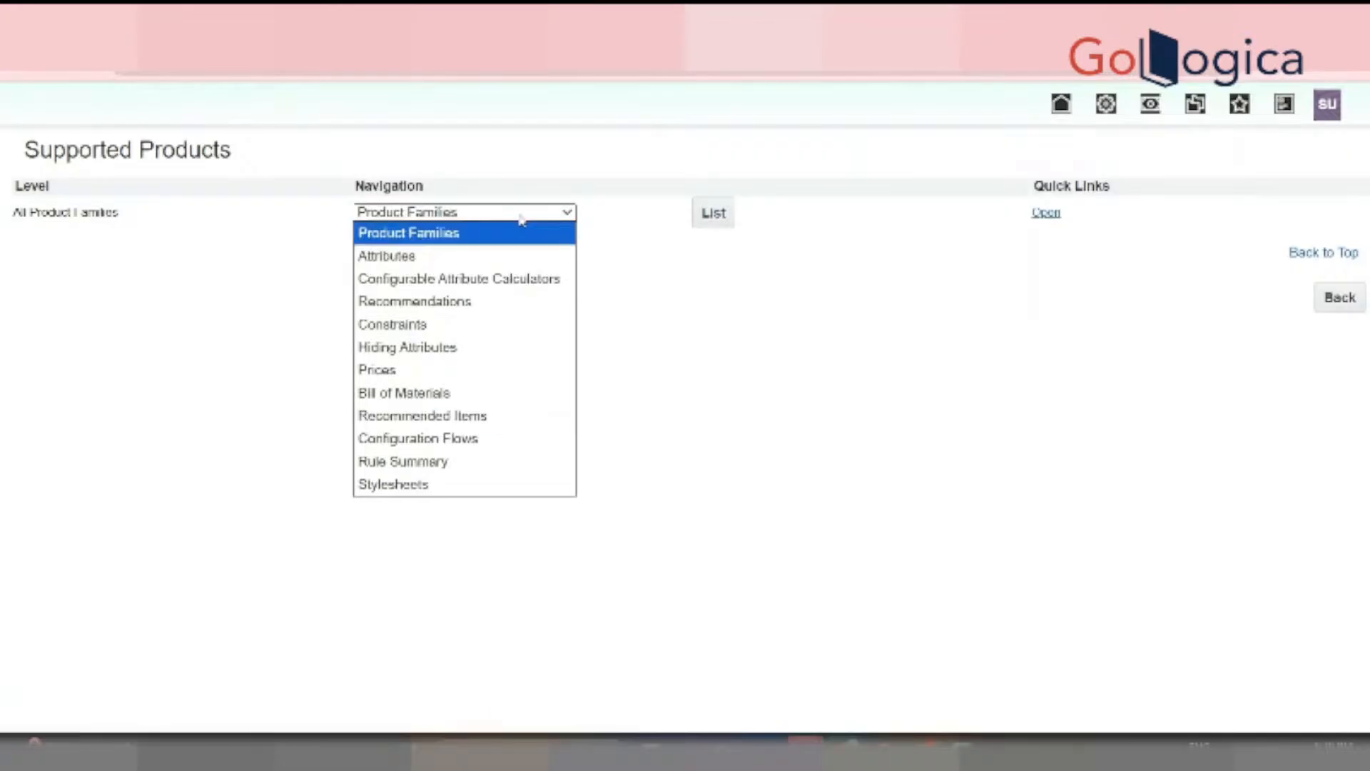
{"action": "left_click", "coordinate": [725, 222]}
{"action": "left_click", "coordinate": [725, 221]}
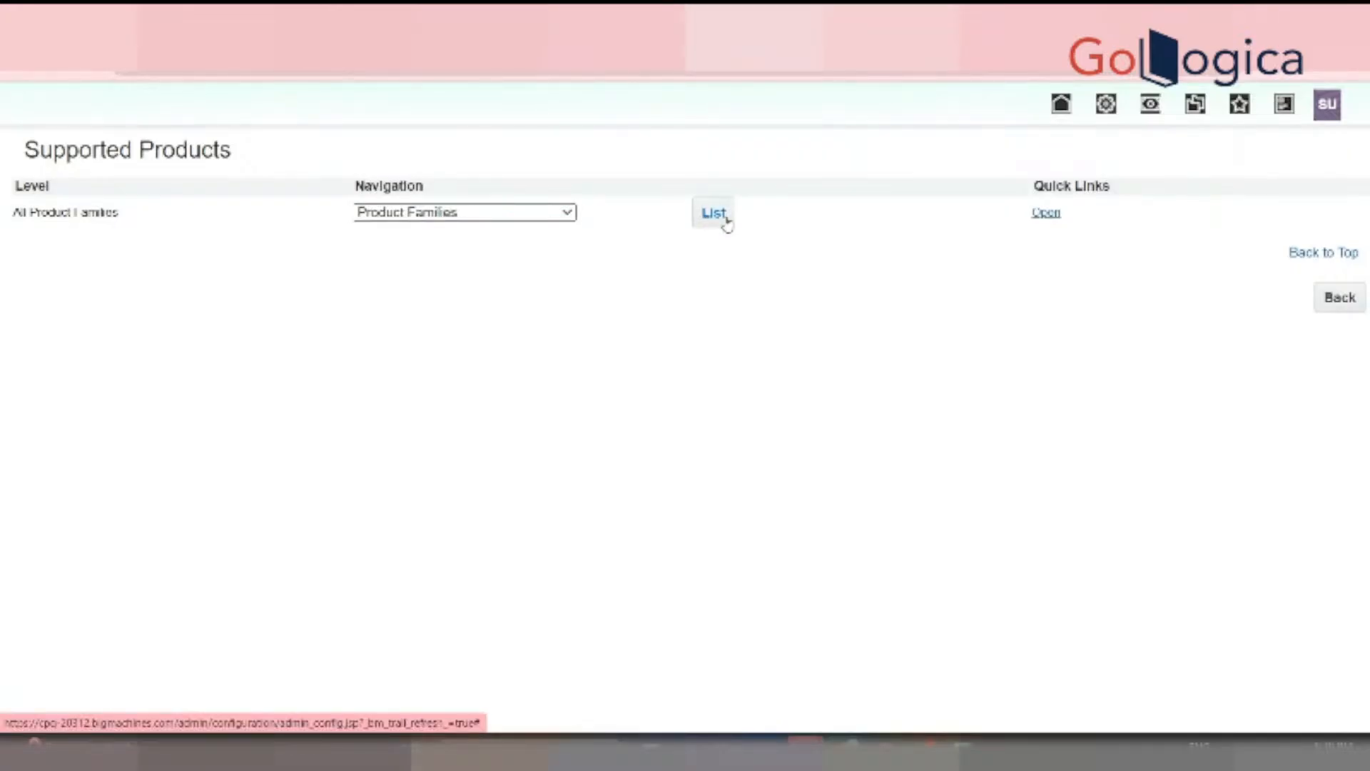
{"action": "left_click", "coordinate": [725, 221]}
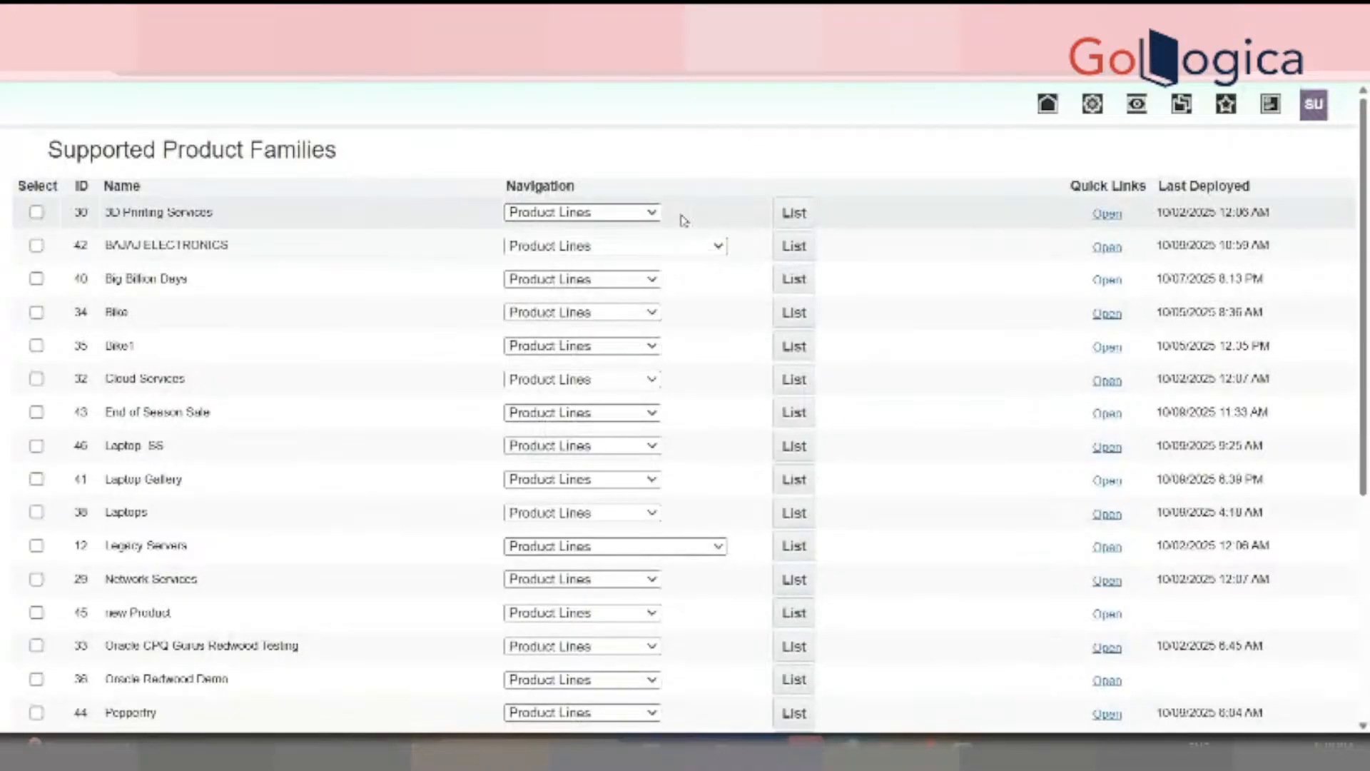
List the product lines of BAJAJ ELECTRONICS and open the model list of its Home Appliances line
{"action": "left_click", "coordinate": [794, 245]}
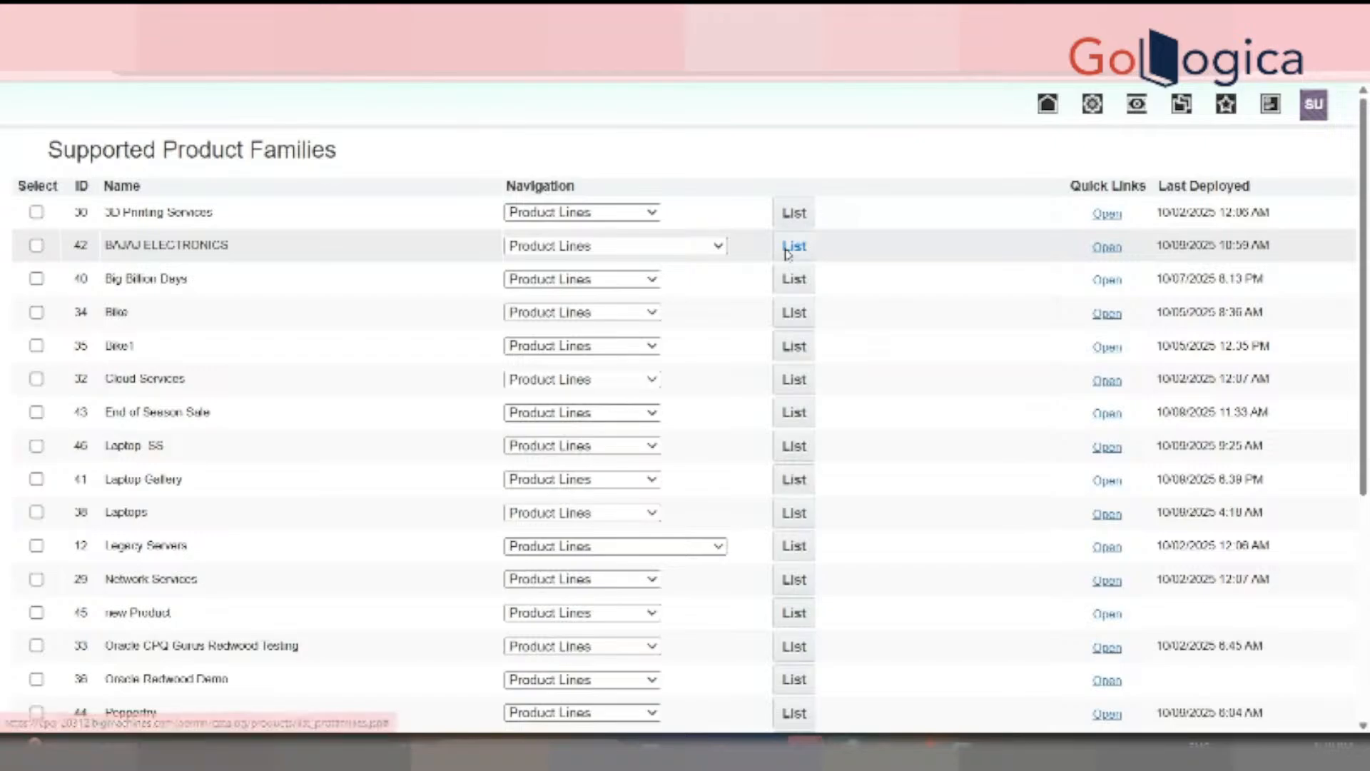
{"action": "left_click", "coordinate": [828, 213]}
{"action": "left_click", "coordinate": [977, 198]}
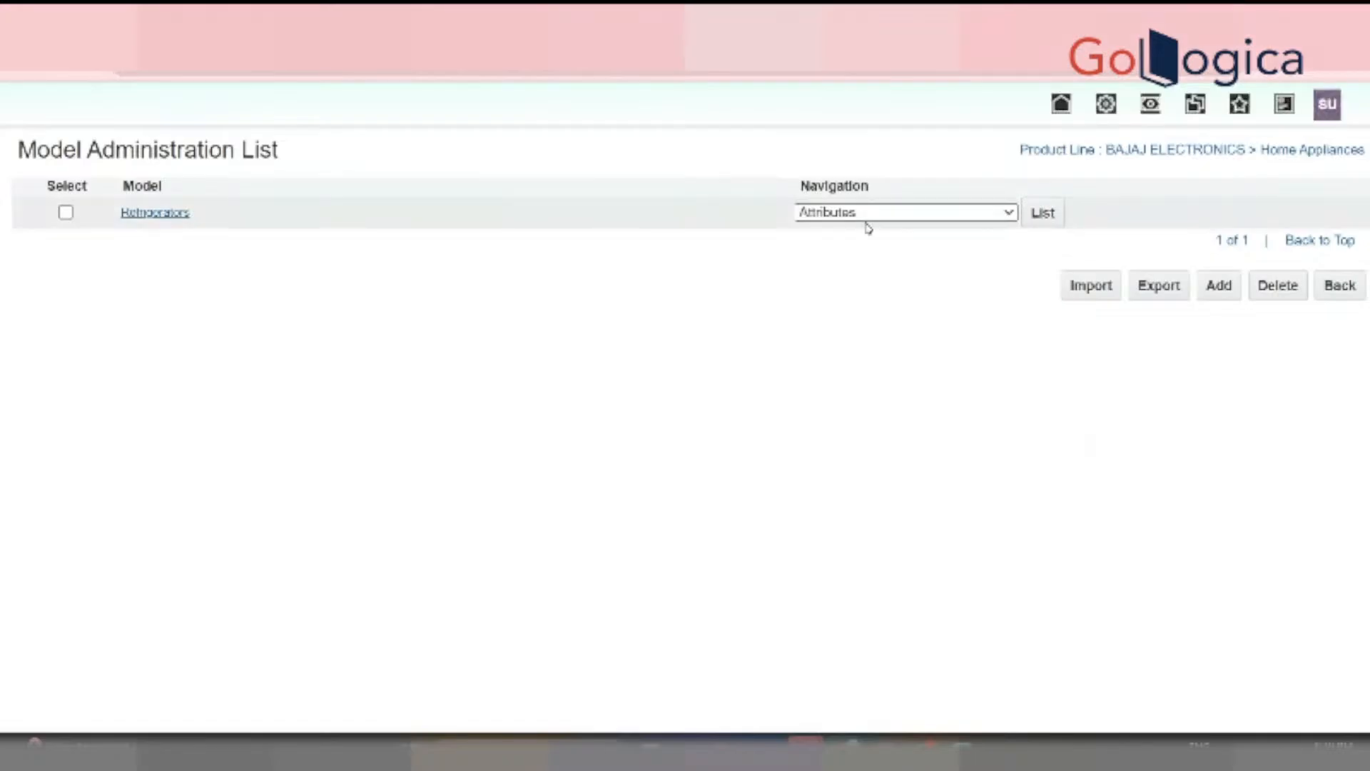
List the Configuration Flows of the Refrigerators model
{"action": "left_click", "coordinate": [892, 214]}
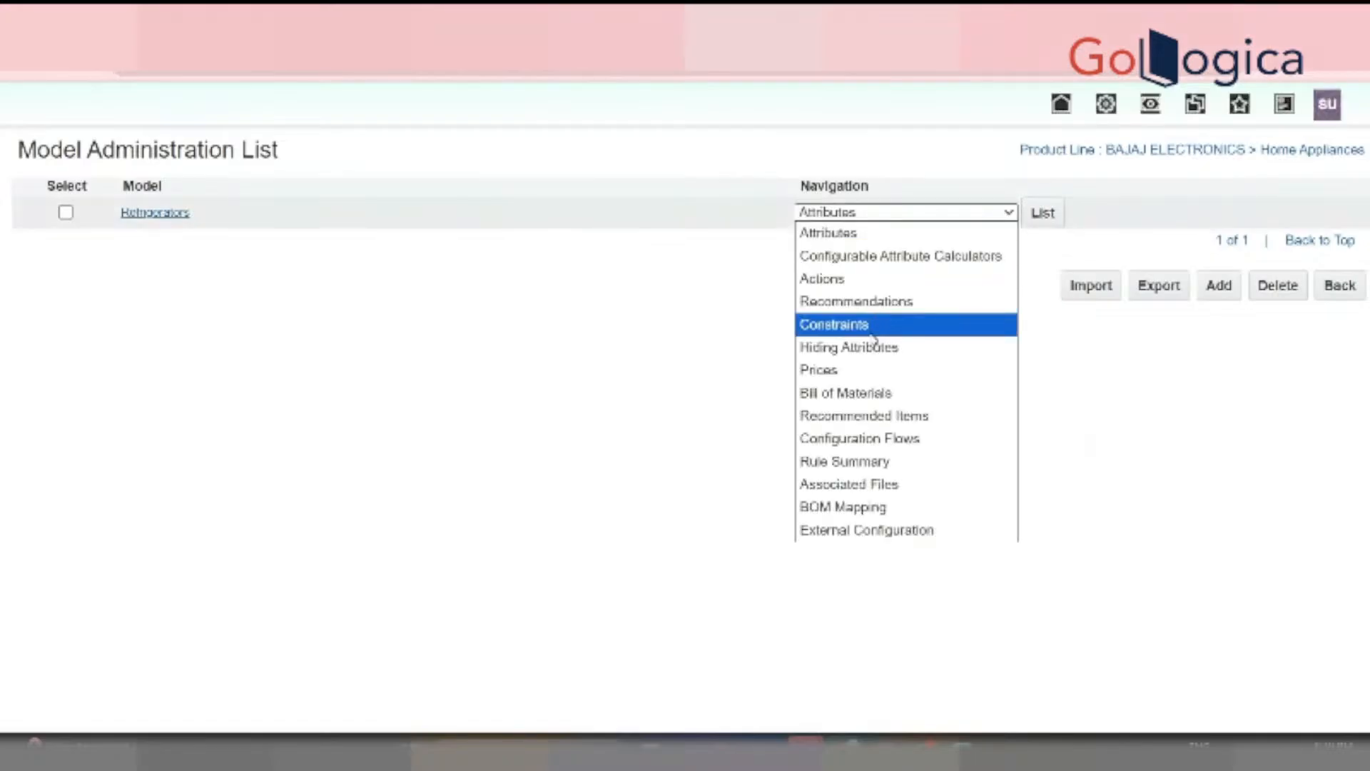
{"action": "left_click", "coordinate": [870, 438]}
{"action": "left_click", "coordinate": [1040, 219]}
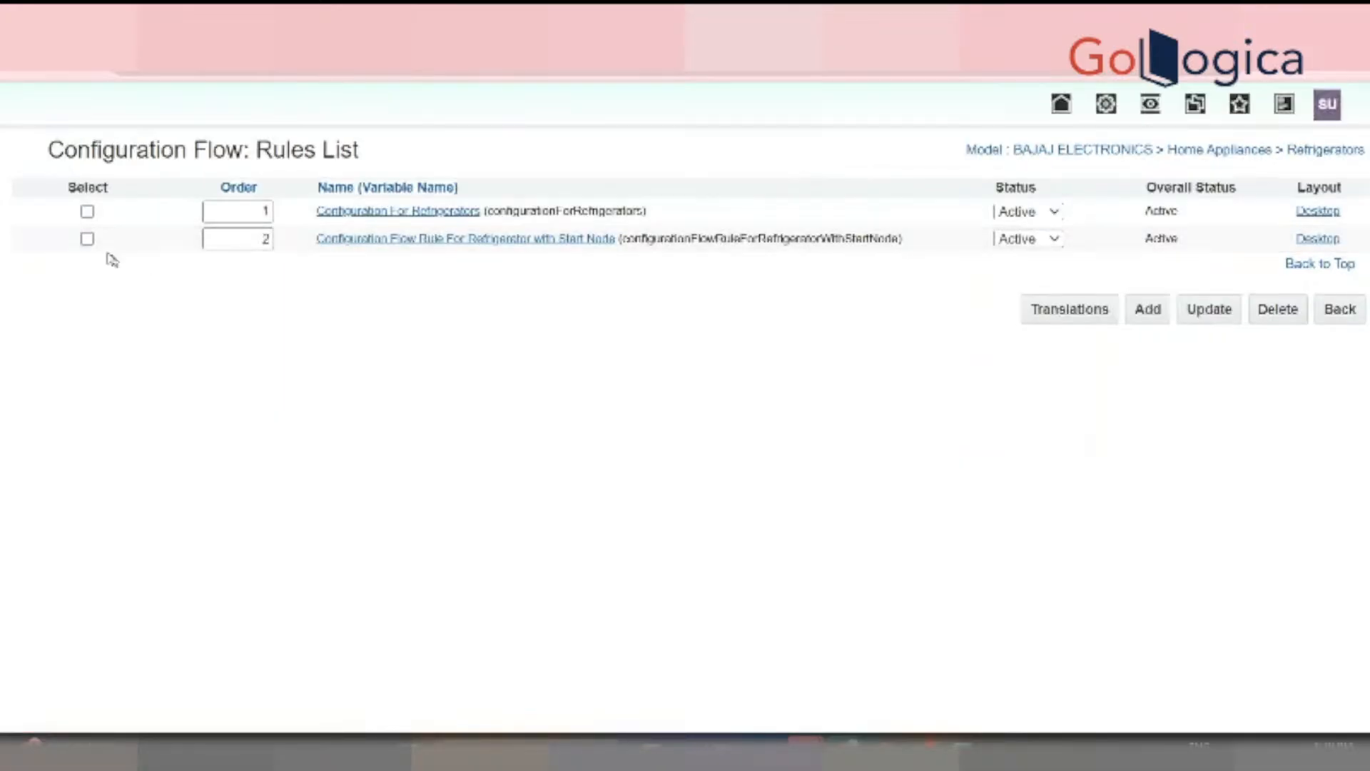
Set the status of Configuration Flow Rule For Refrigerator with Start Node to Inactive and update the rules list
{"action": "left_click", "coordinate": [87, 238]}
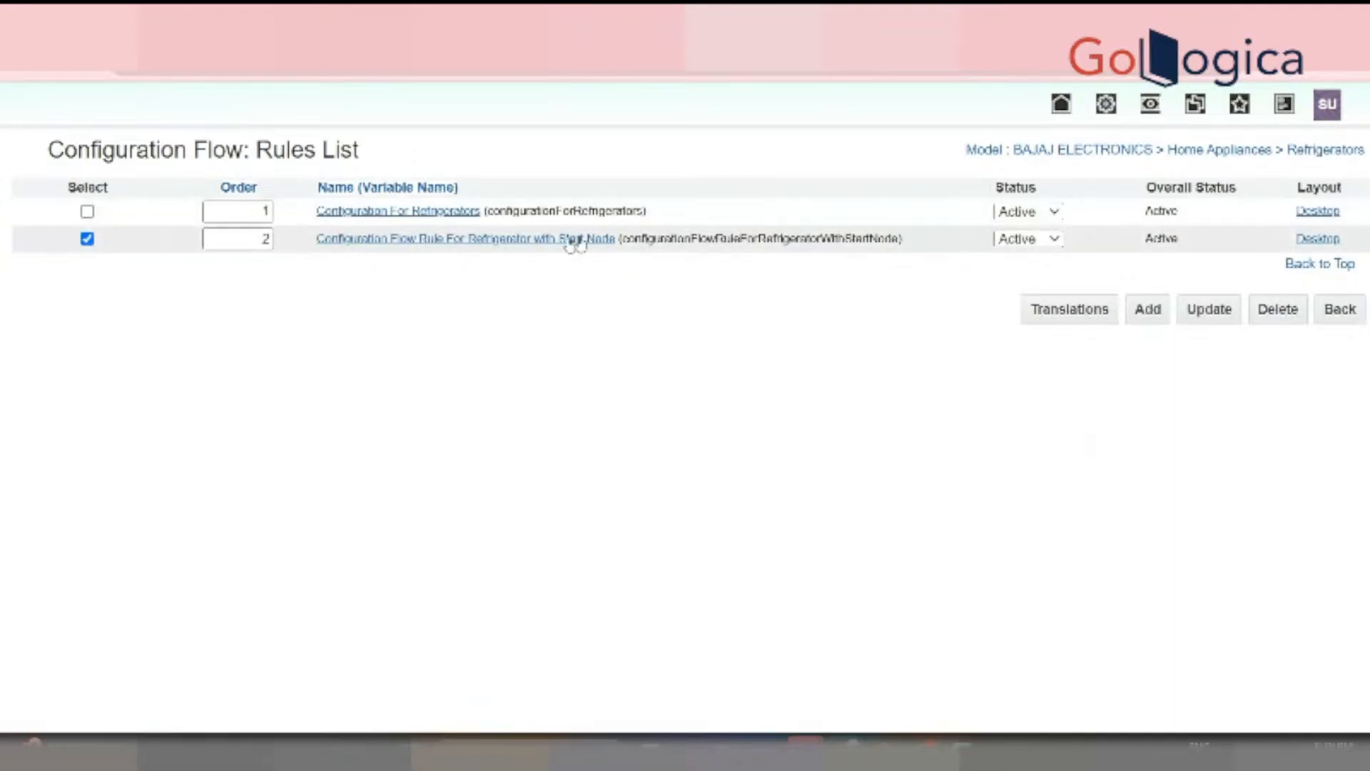
{"action": "left_click", "coordinate": [1027, 239]}
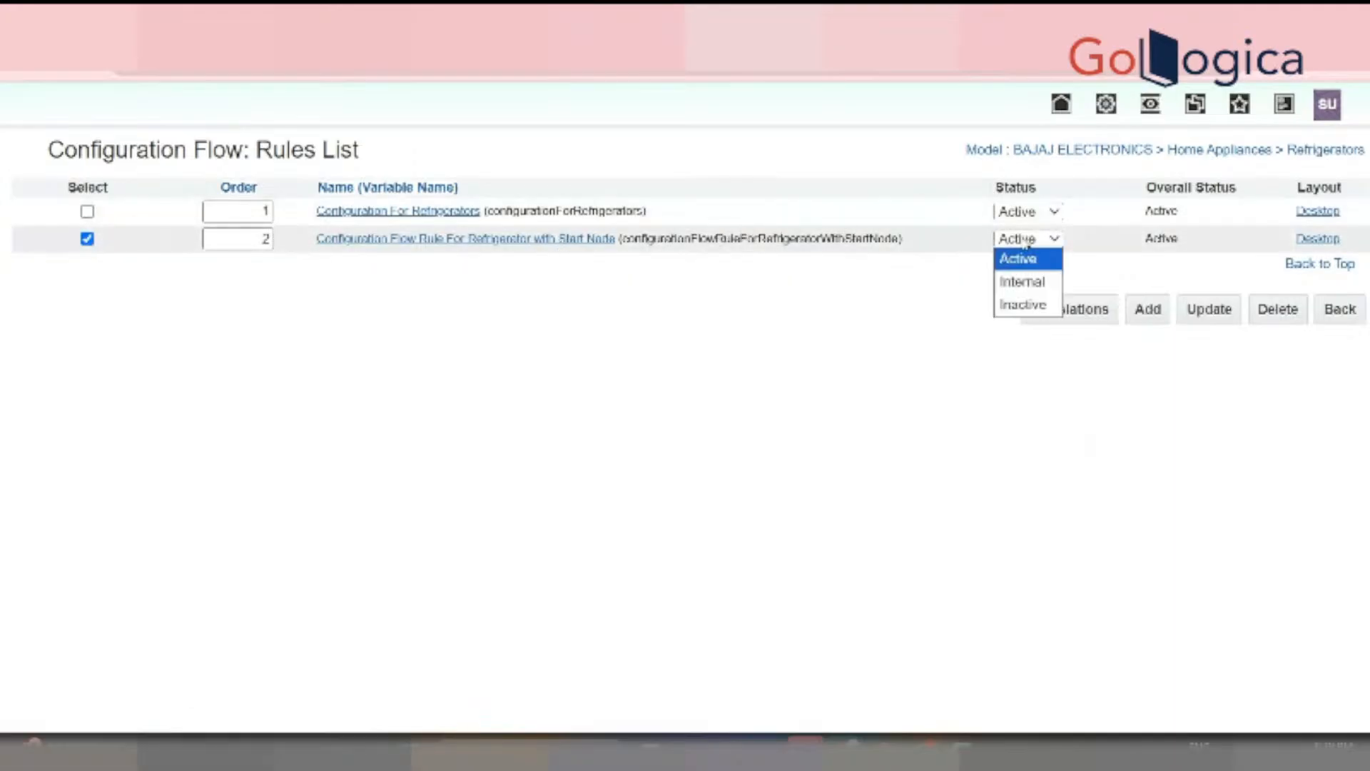
{"action": "left_click", "coordinate": [1209, 311]}
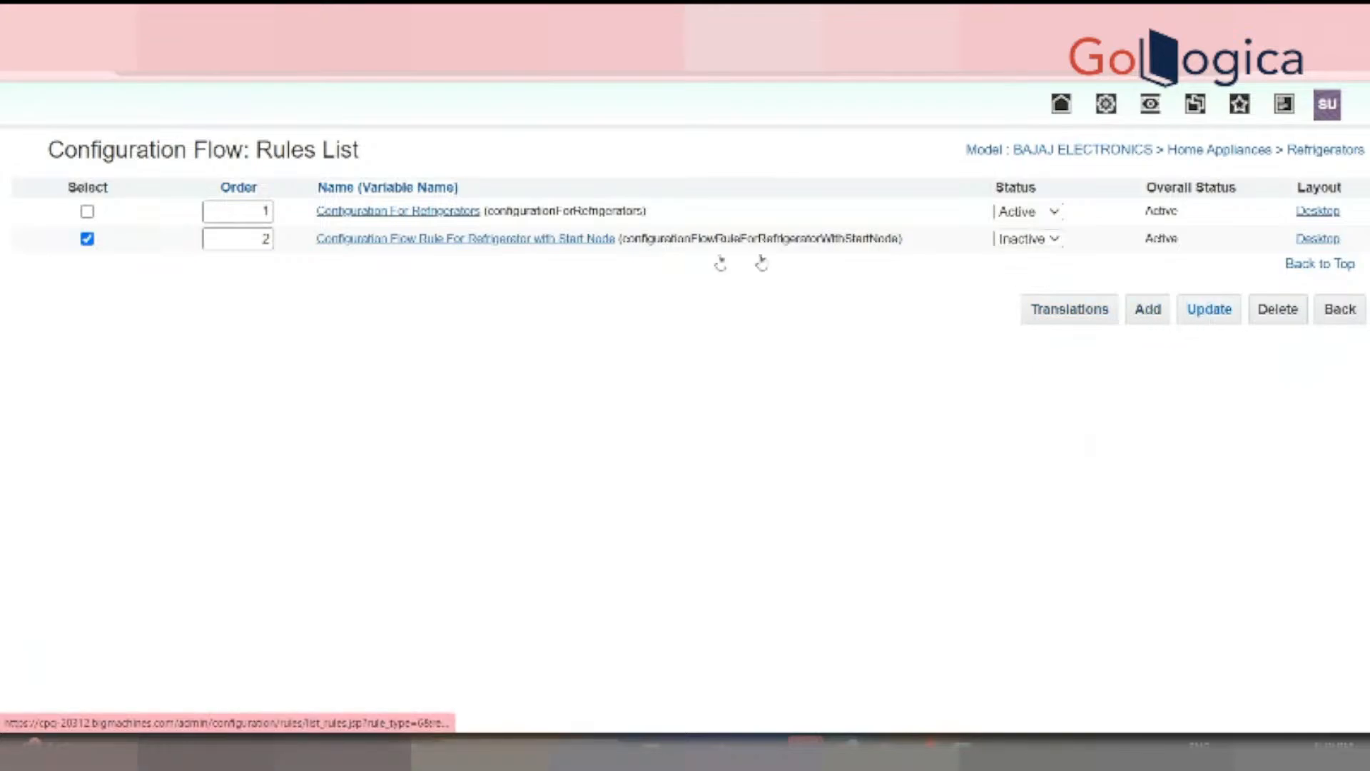
Set the Wizard Node Type of the Configuration For Refrigerators flow to Primary Start and End Node and save the rule
{"action": "left_click", "coordinate": [375, 214]}
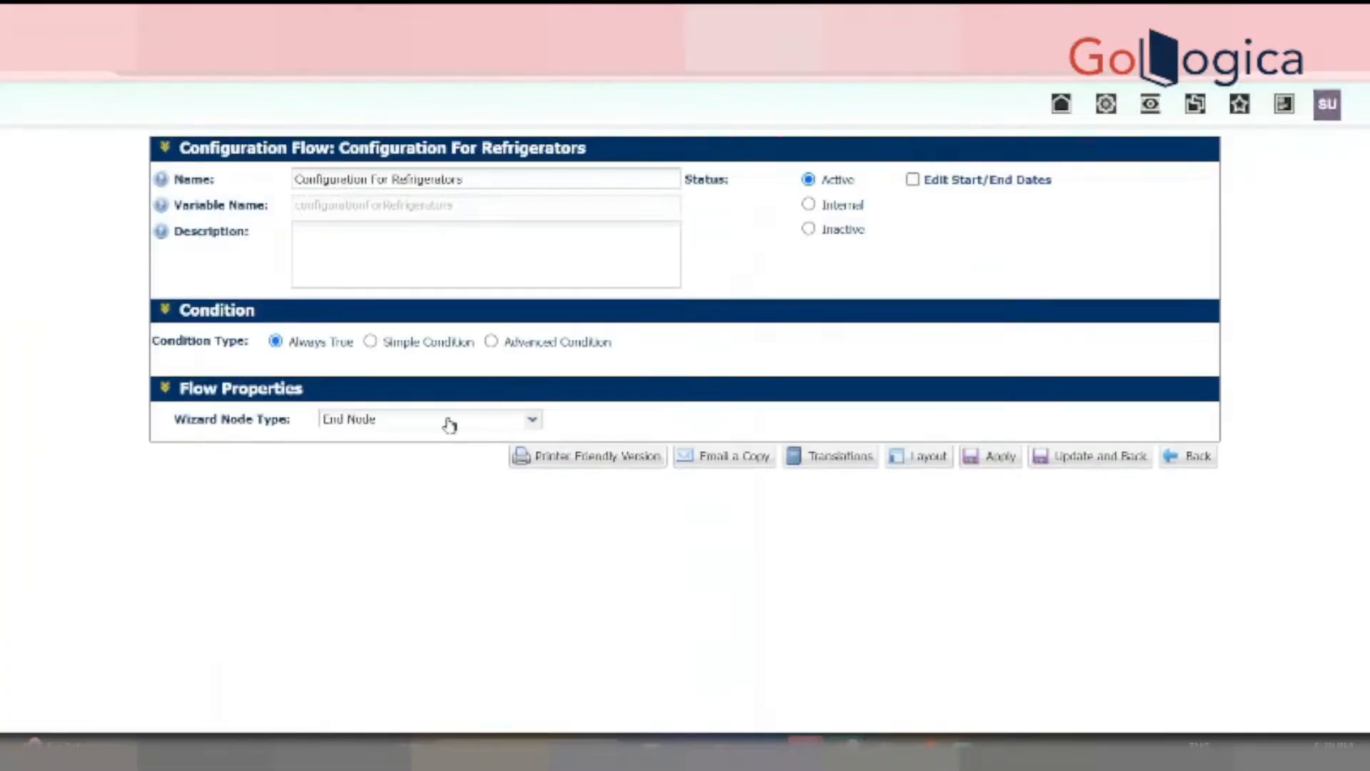
{"action": "left_click", "coordinate": [444, 422]}
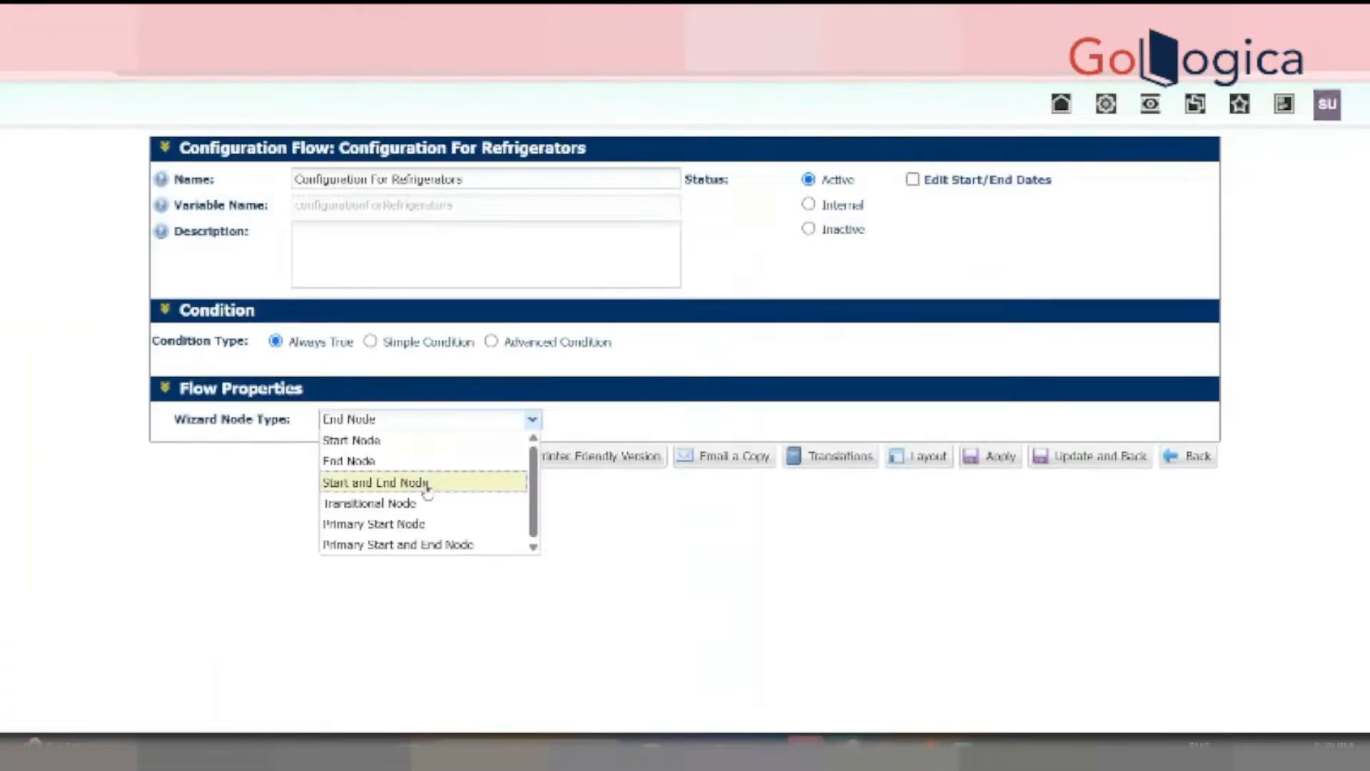
{"action": "left_click", "coordinate": [435, 543]}
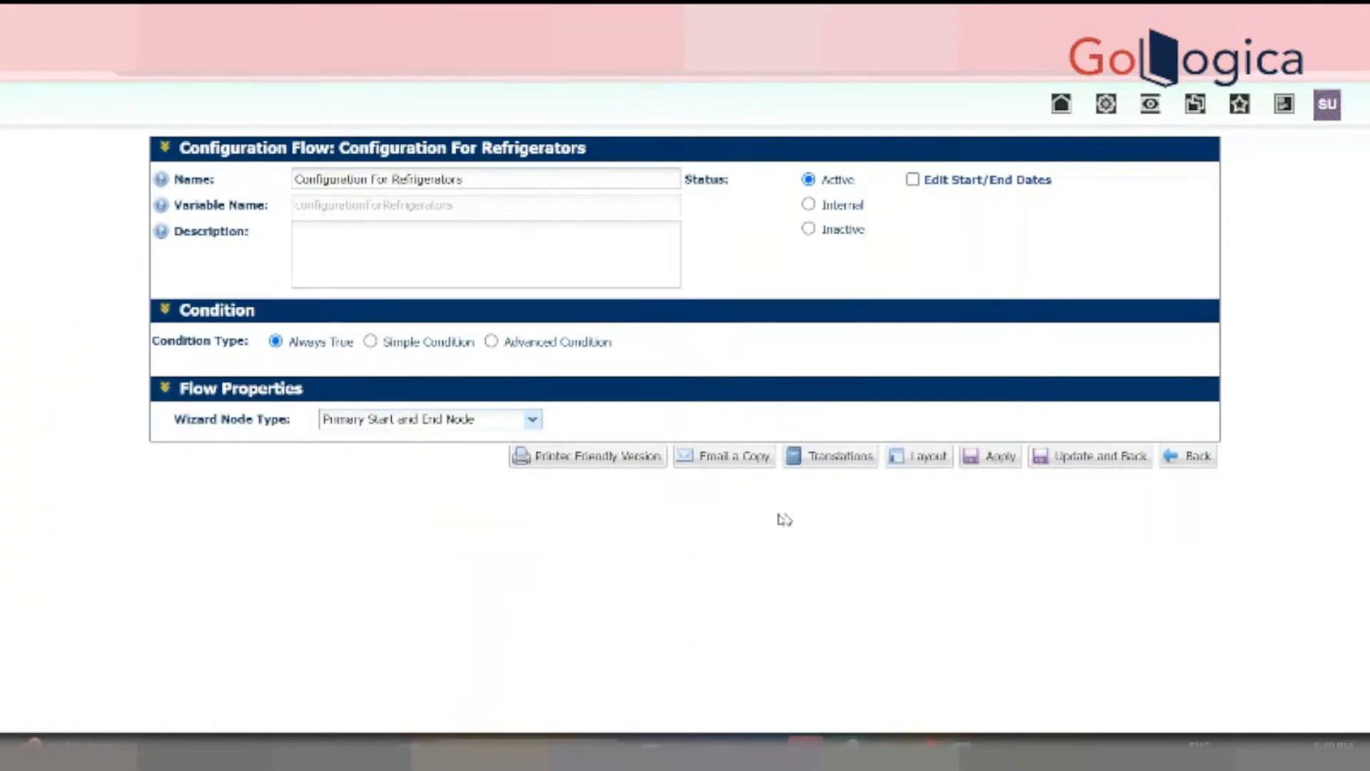
{"action": "left_click", "coordinate": [1065, 457]}
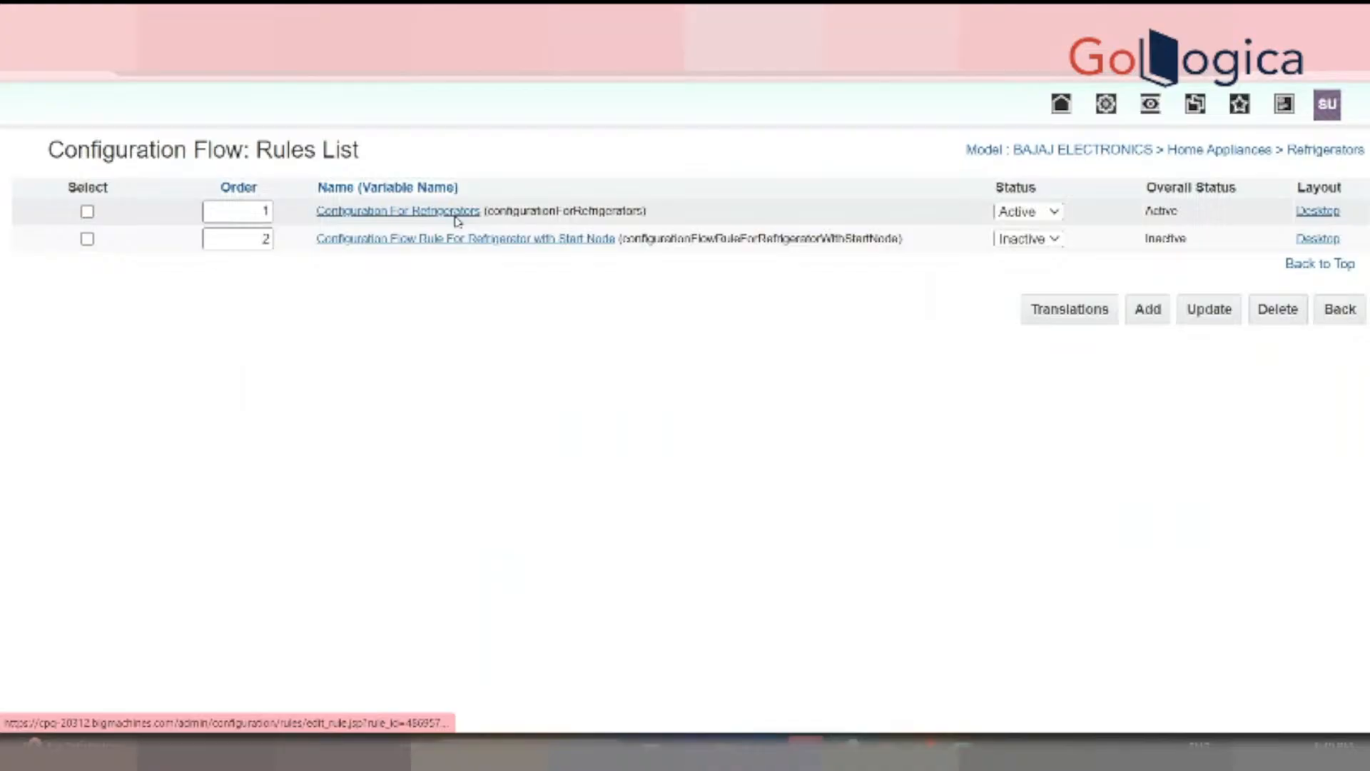
Give the Configuration For Refrigerators rule a Simple Condition based on the User Groups [_BM_USER_GROUPS] attribute
{"action": "left_click", "coordinate": [455, 215]}
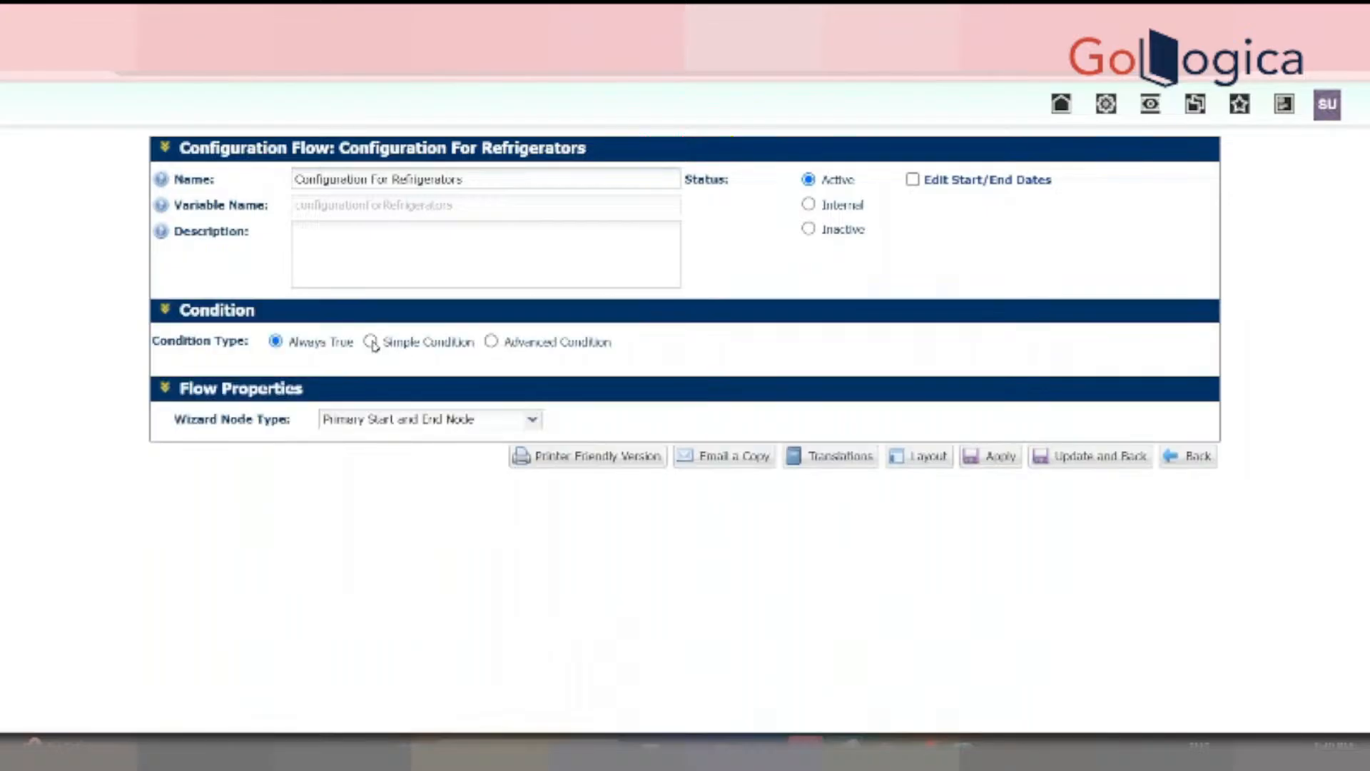
{"action": "left_click", "coordinate": [370, 342]}
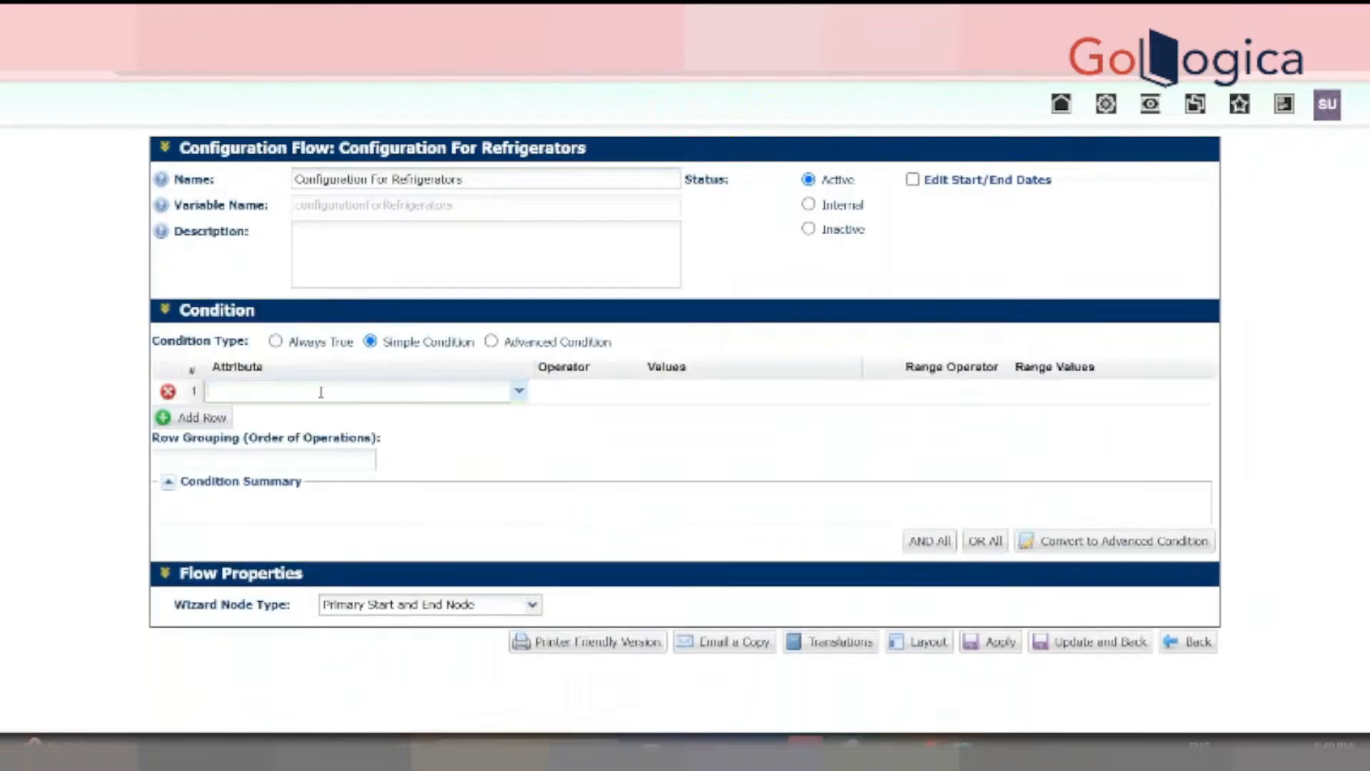
{"action": "left_click", "coordinate": [321, 392]}
{"action": "type", "text": "BM"}
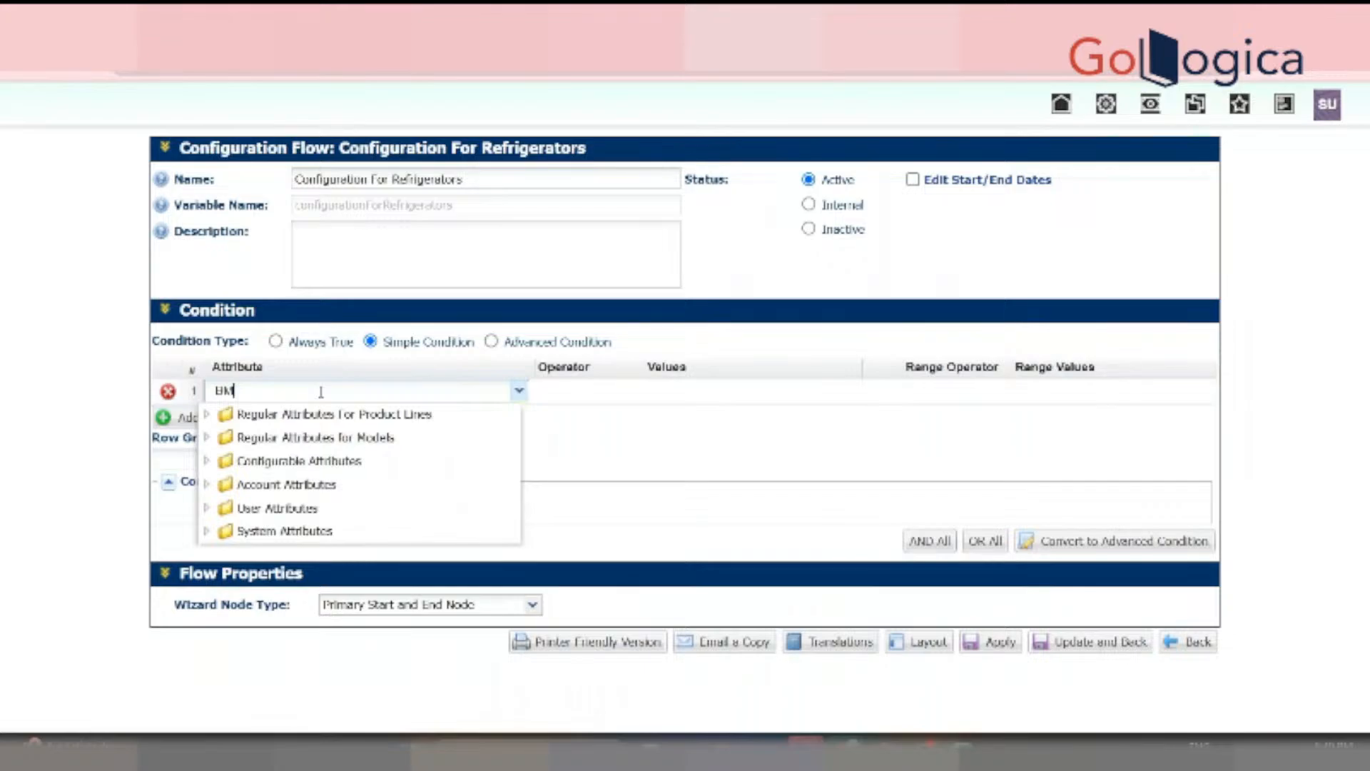
{"action": "type", "text": " USER_GR"}
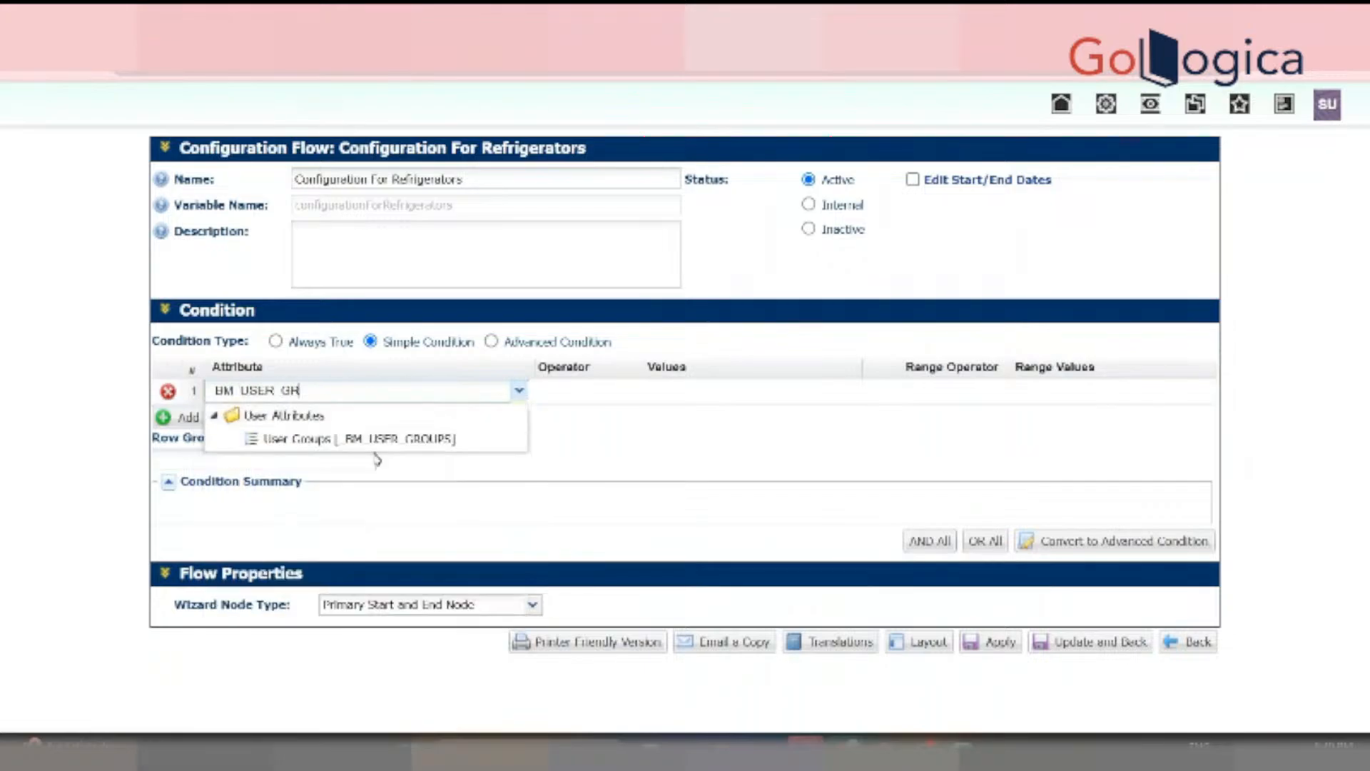
{"action": "left_click", "coordinate": [425, 439]}
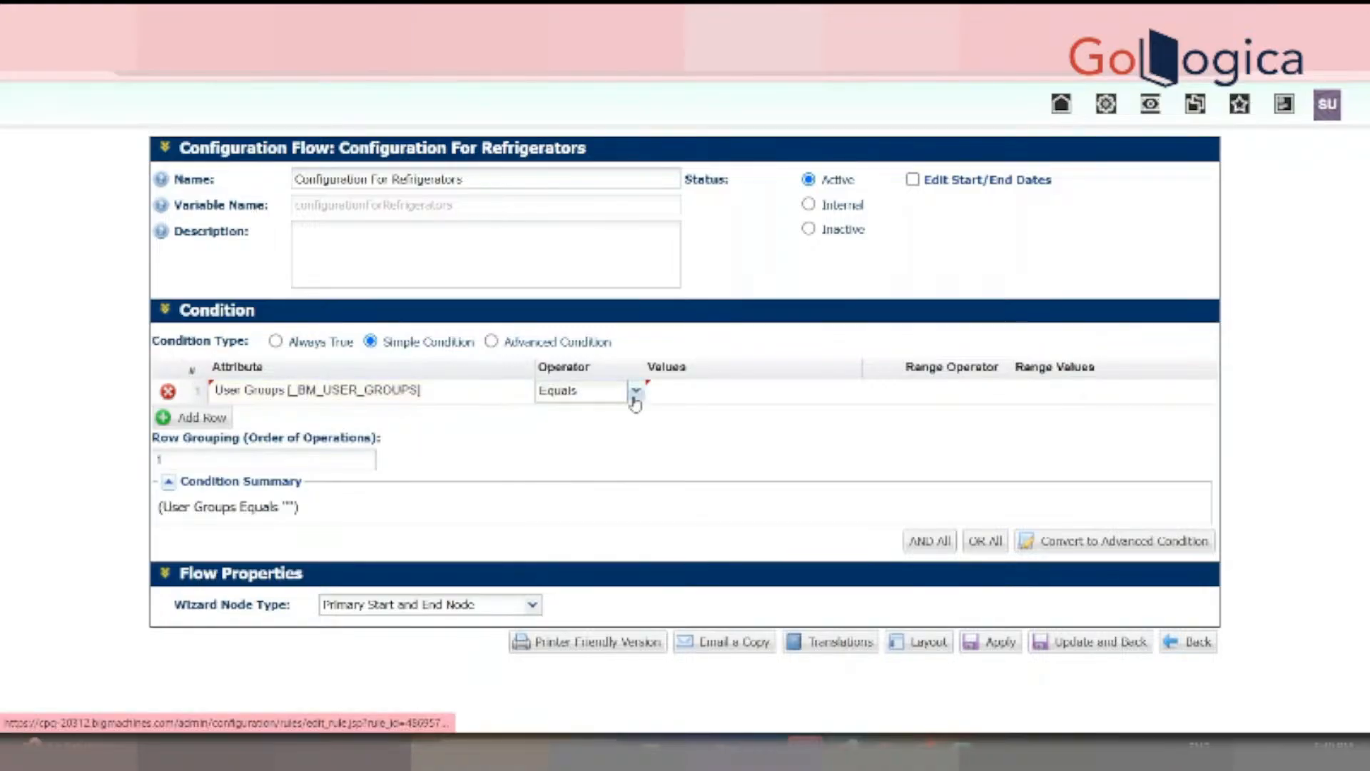
Complete the User Groups condition with the Contains operator and the value Financial User, and save the rule
{"action": "left_click", "coordinate": [635, 404]}
{"action": "left_click", "coordinate": [635, 401]}
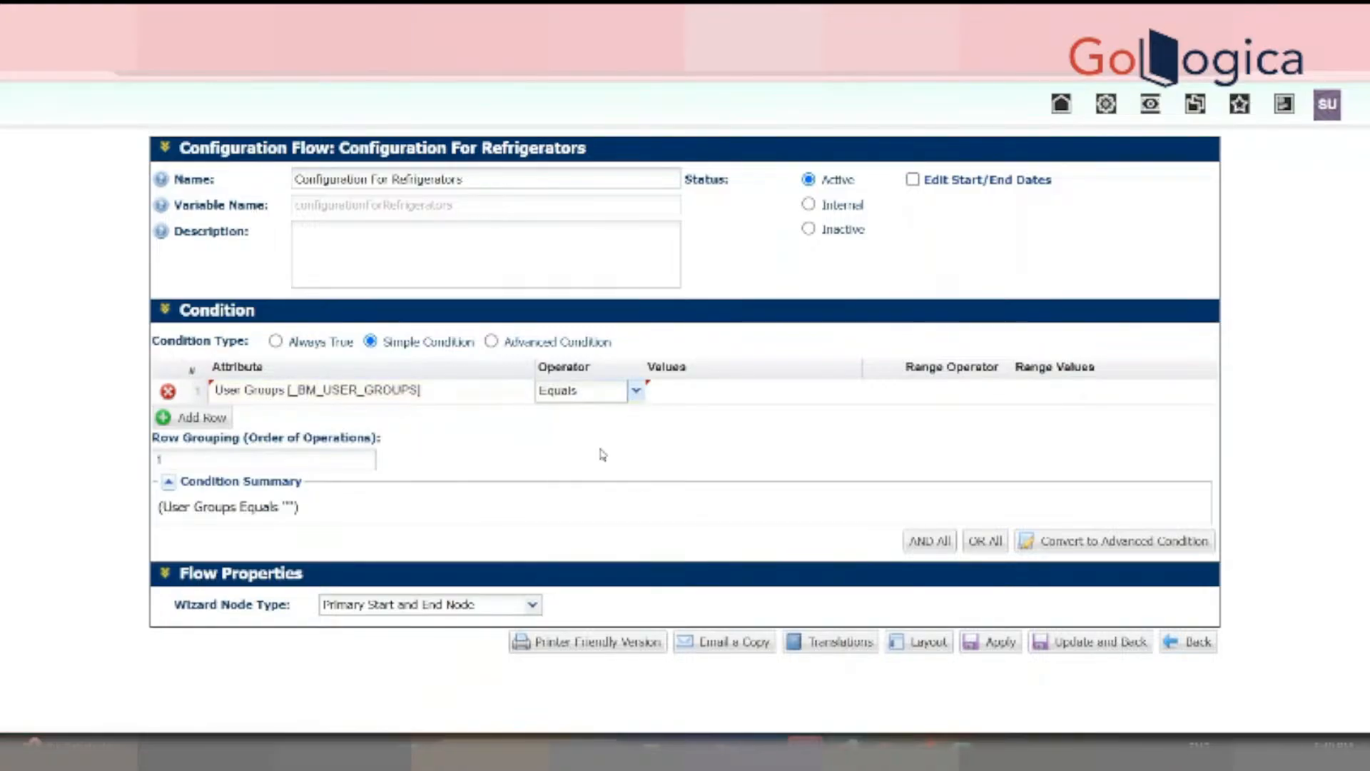
{"action": "left_click", "coordinate": [635, 390]}
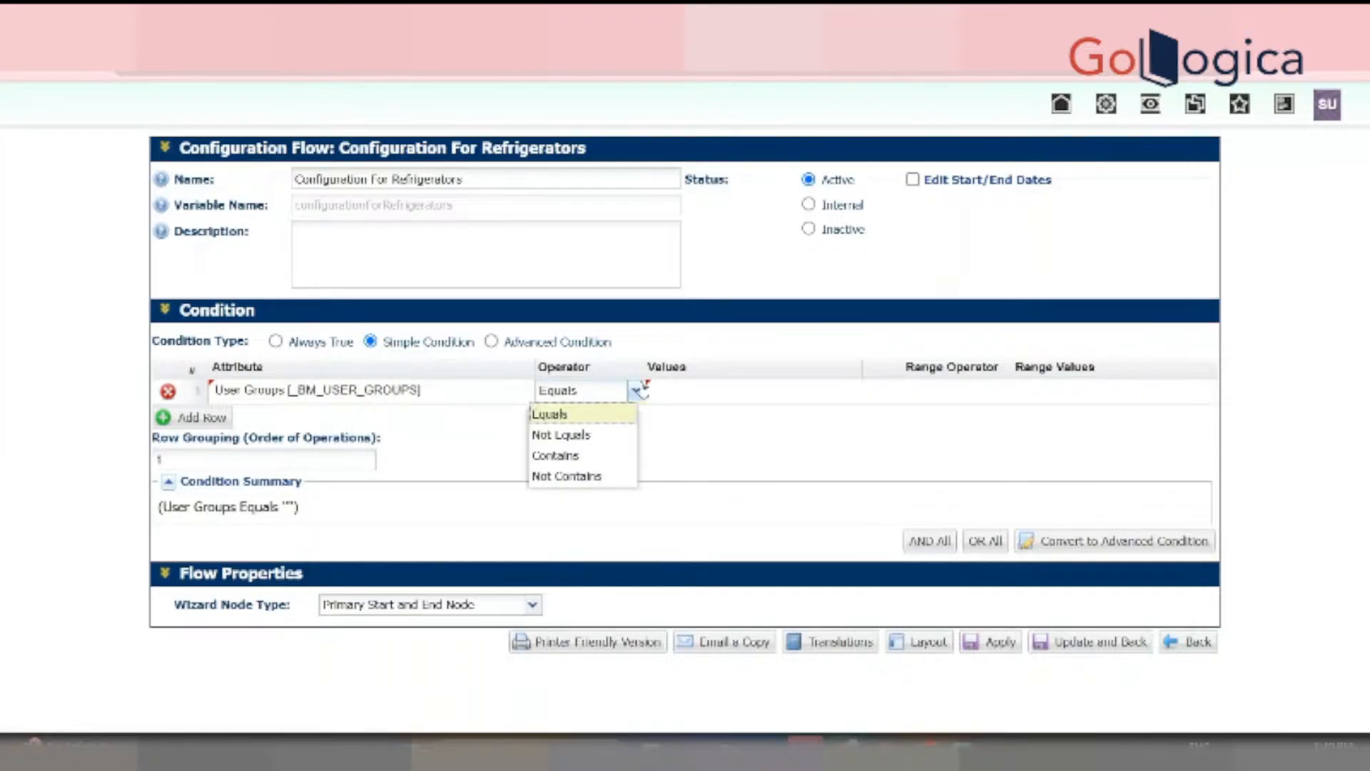
{"action": "left_click", "coordinate": [555, 455]}
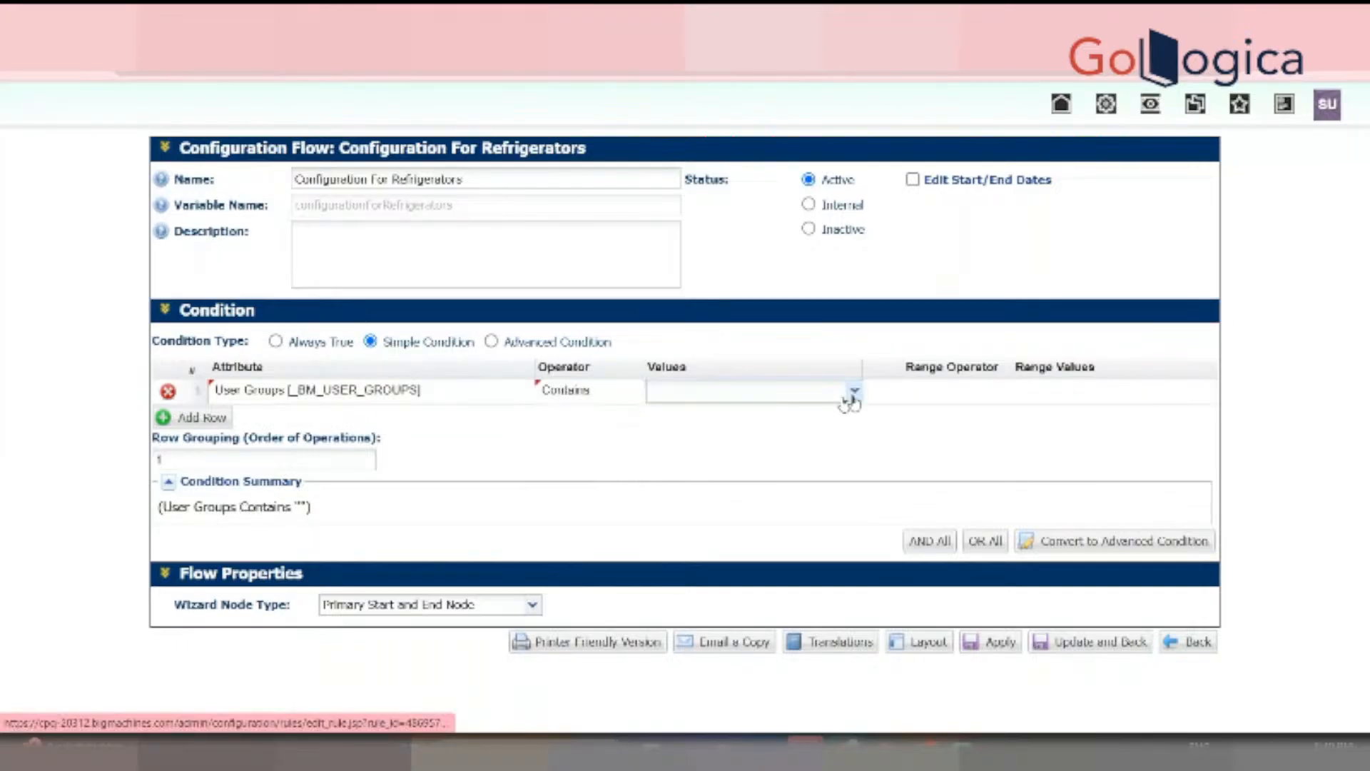
{"action": "left_click", "coordinate": [853, 391]}
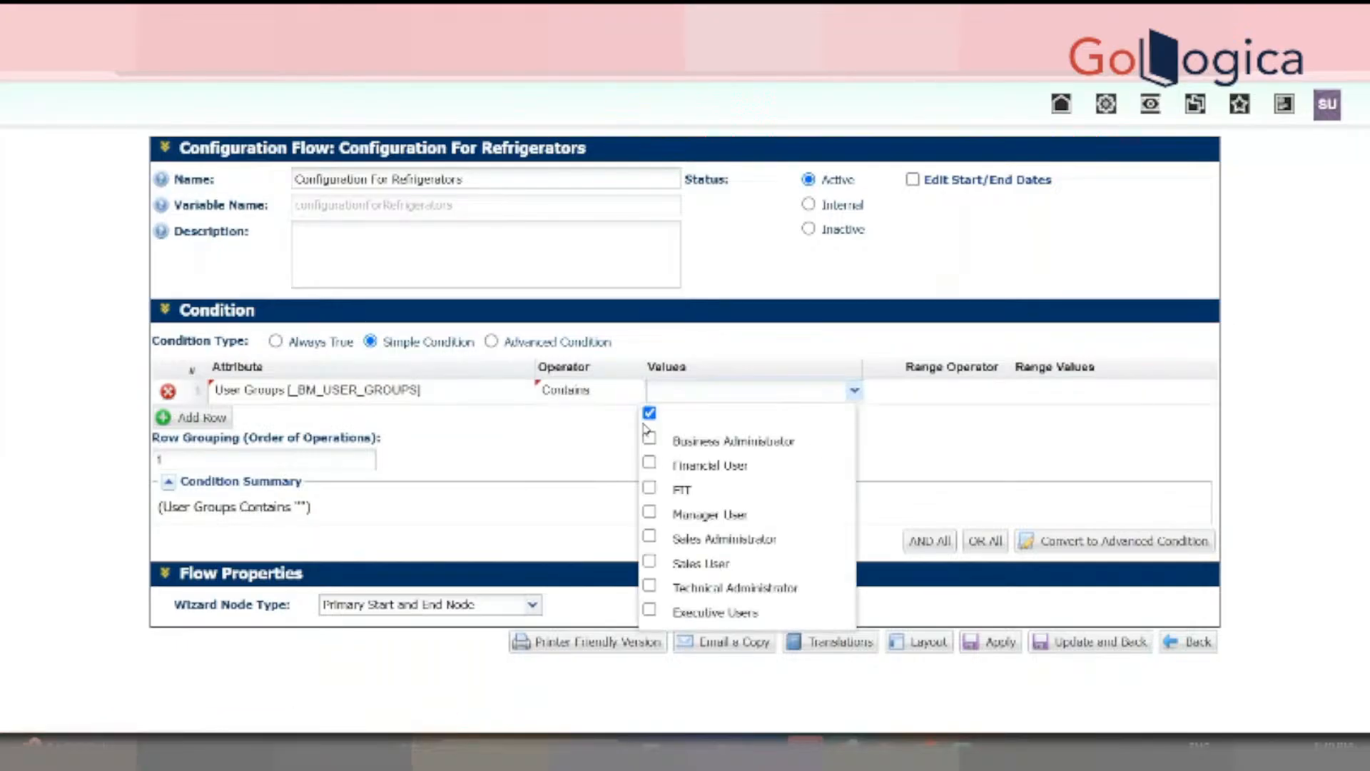
{"action": "left_click", "coordinate": [649, 463]}
{"action": "left_click", "coordinate": [887, 291]}
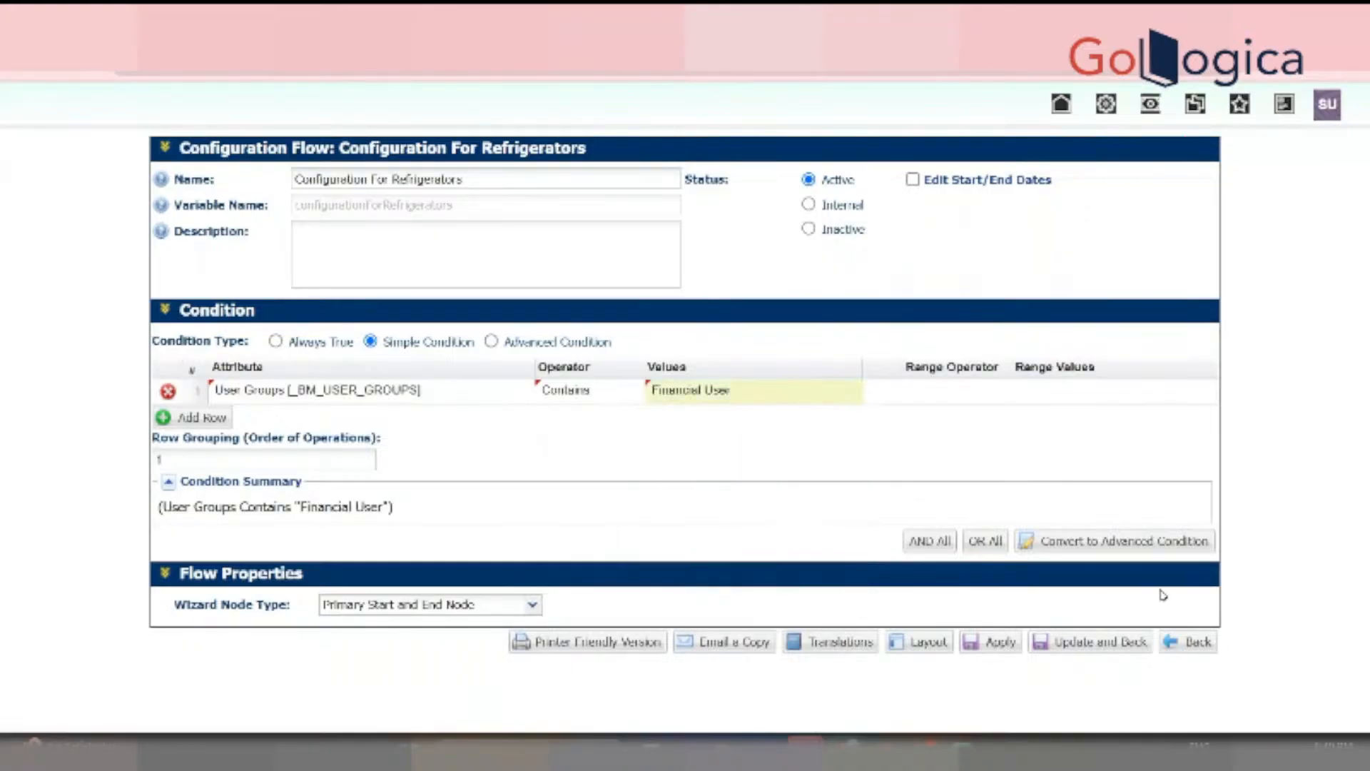
{"action": "left_click", "coordinate": [1090, 641]}
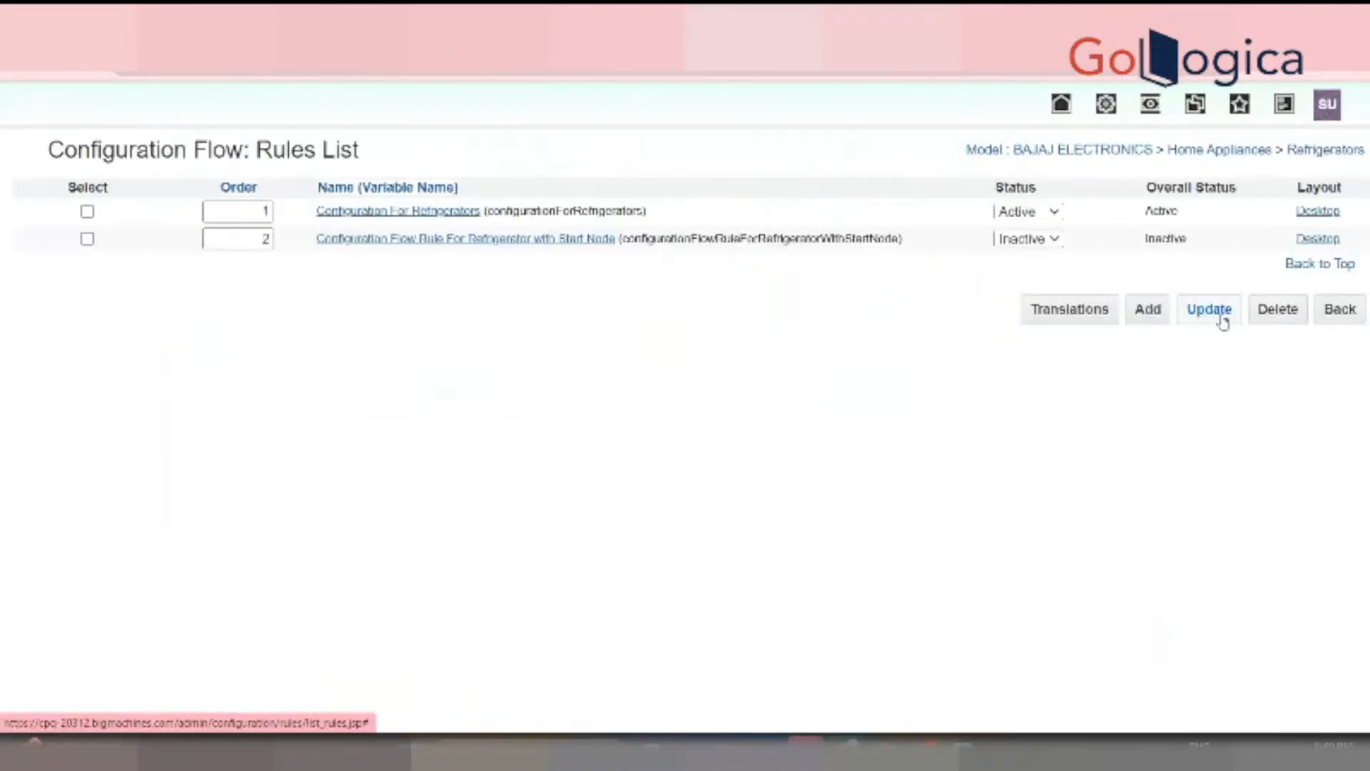
Open the administration page in a new browser tab and start a new Util BML library function named Tet
{"action": "right_click", "coordinate": [1105, 106]}
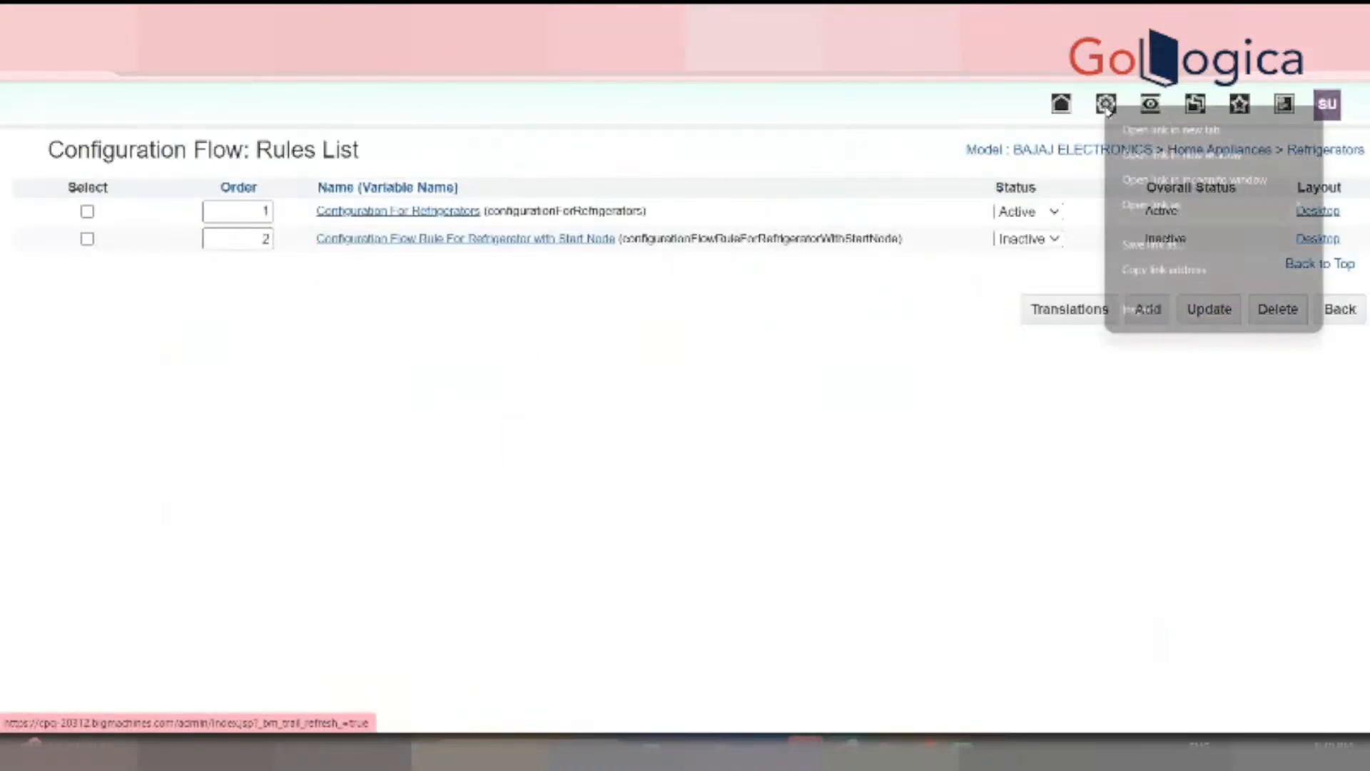
{"action": "left_click", "coordinate": [1149, 130]}
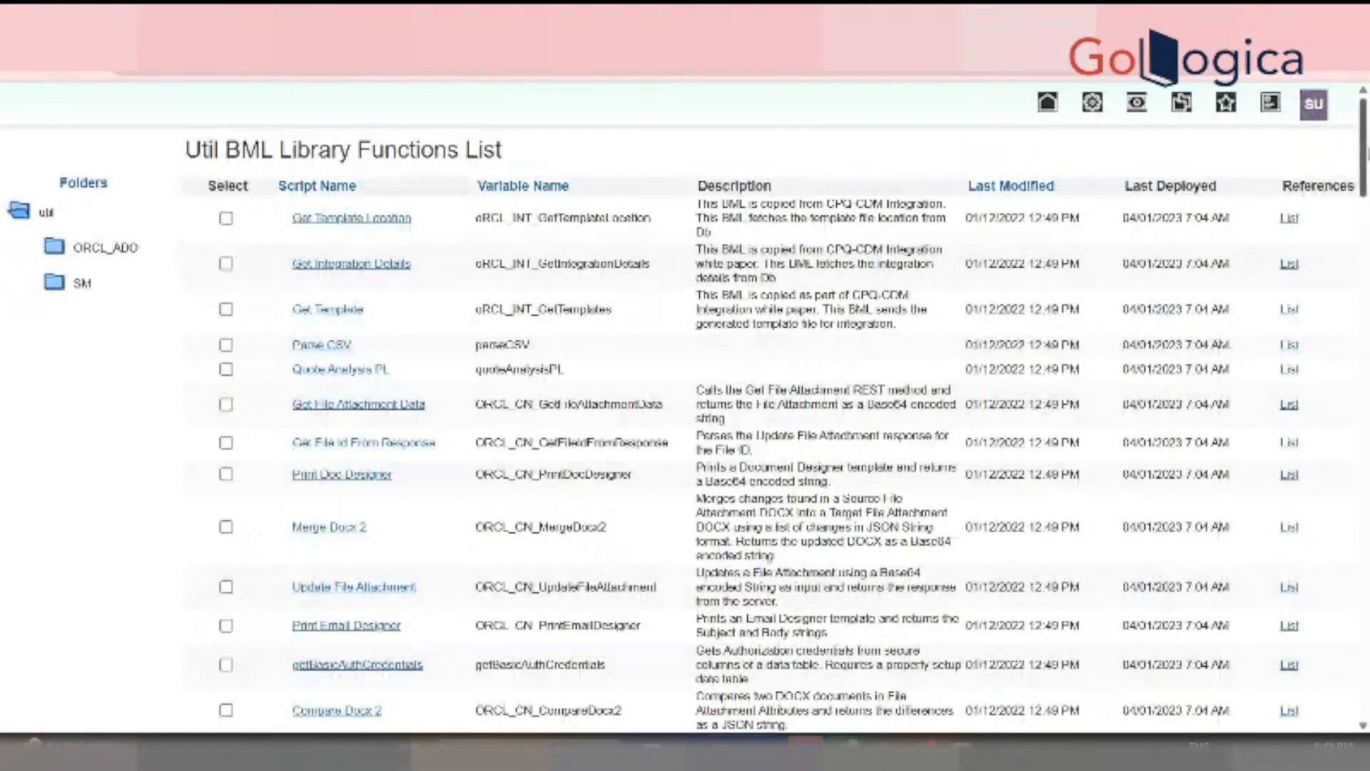
{"action": "scroll", "coordinate": [685, 400], "scroll_direction": "down", "scroll_amount": 15}
{"action": "left_click_drag", "start_coordinate": [1363, 360], "coordinate": [1363, 667]}
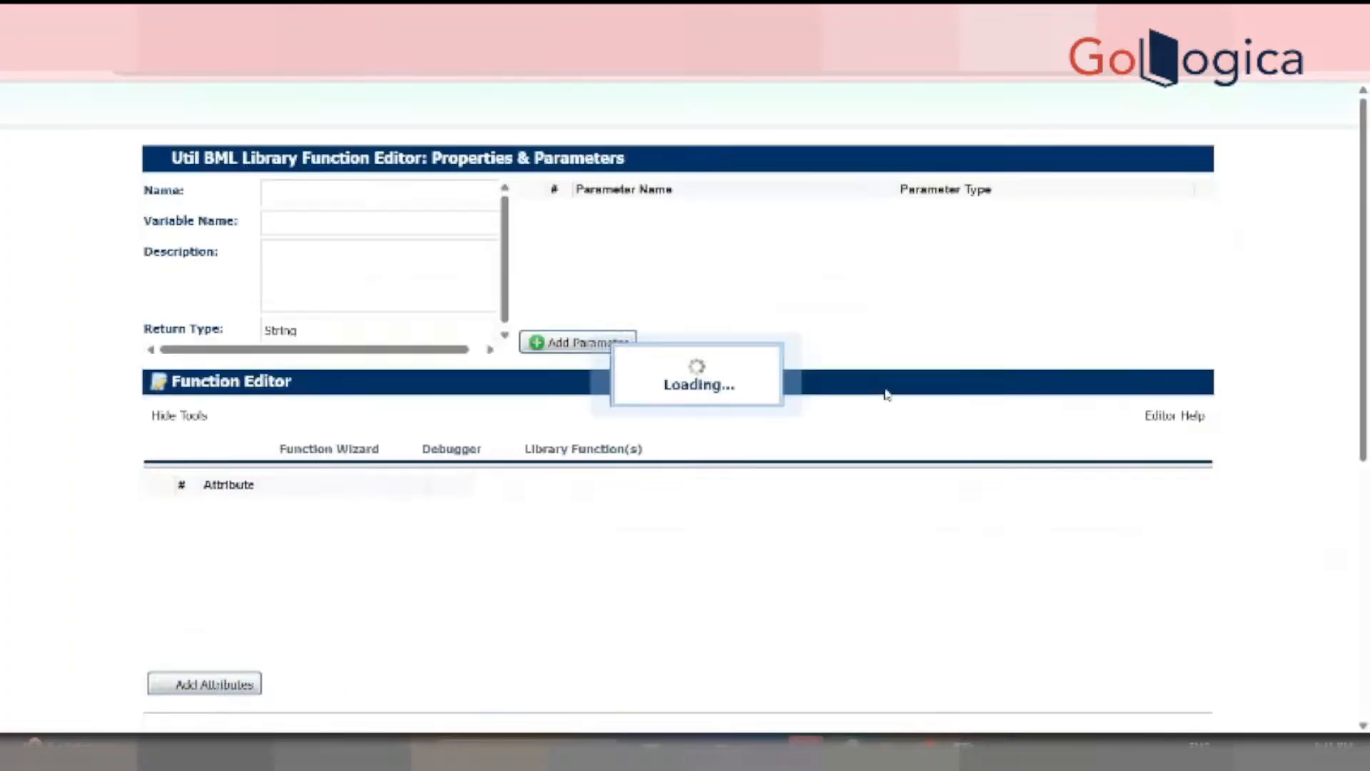
{"action": "left_click", "coordinate": [382, 189]}
{"action": "type", "text": "Tel"}
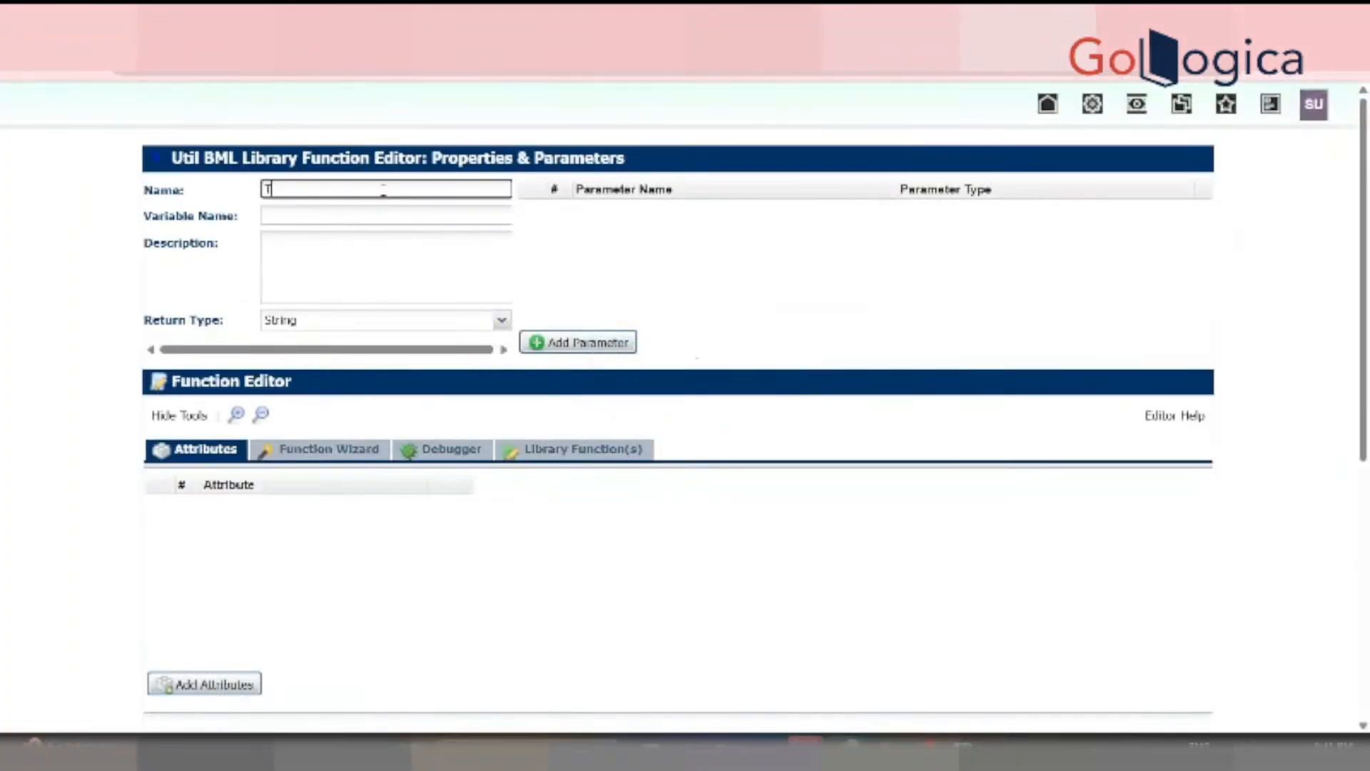
{"action": "key", "text": "Tab"}
{"action": "key", "text": "Tab"}
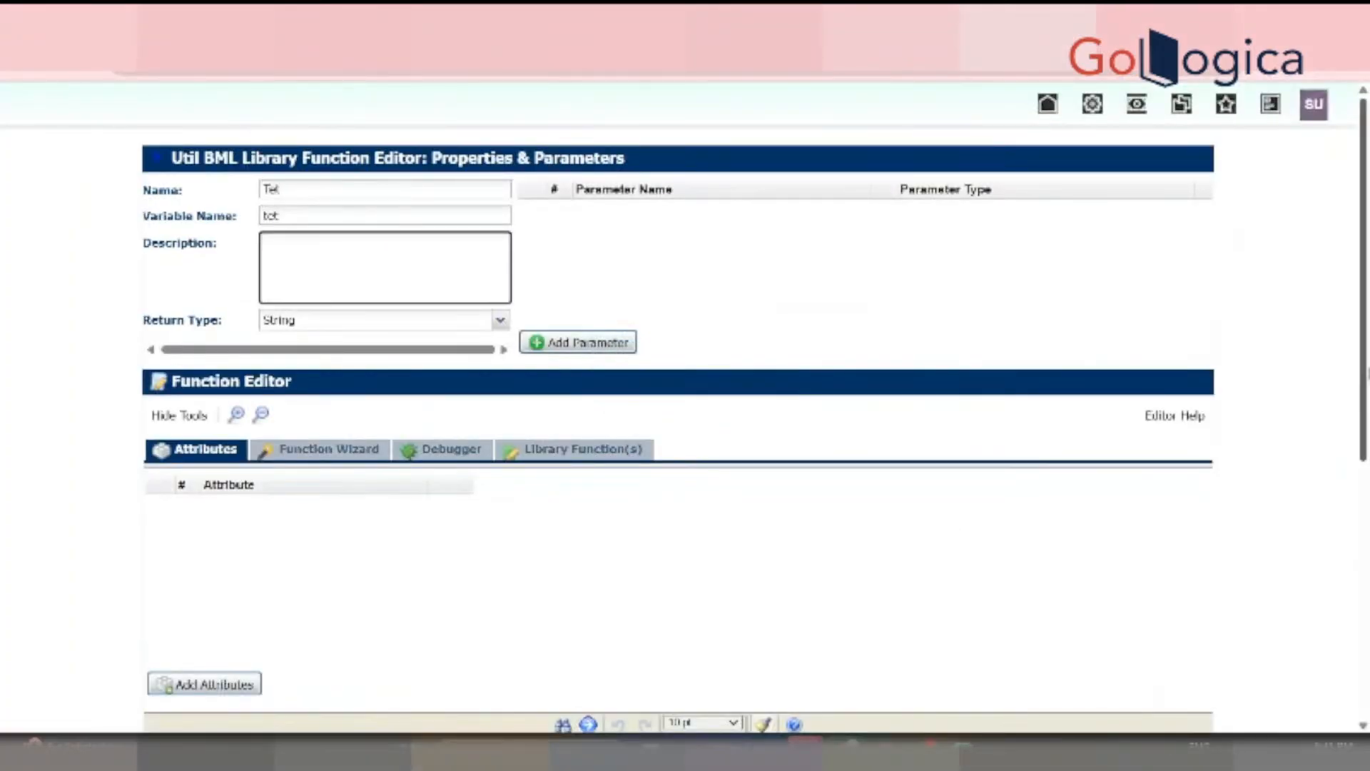
Begin the function script with a print statement and insert the added _user_group attribute into it
{"action": "scroll", "coordinate": [1363, 286], "scroll_direction": "down", "scroll_amount": 2}
{"action": "left_click", "coordinate": [232, 624]}
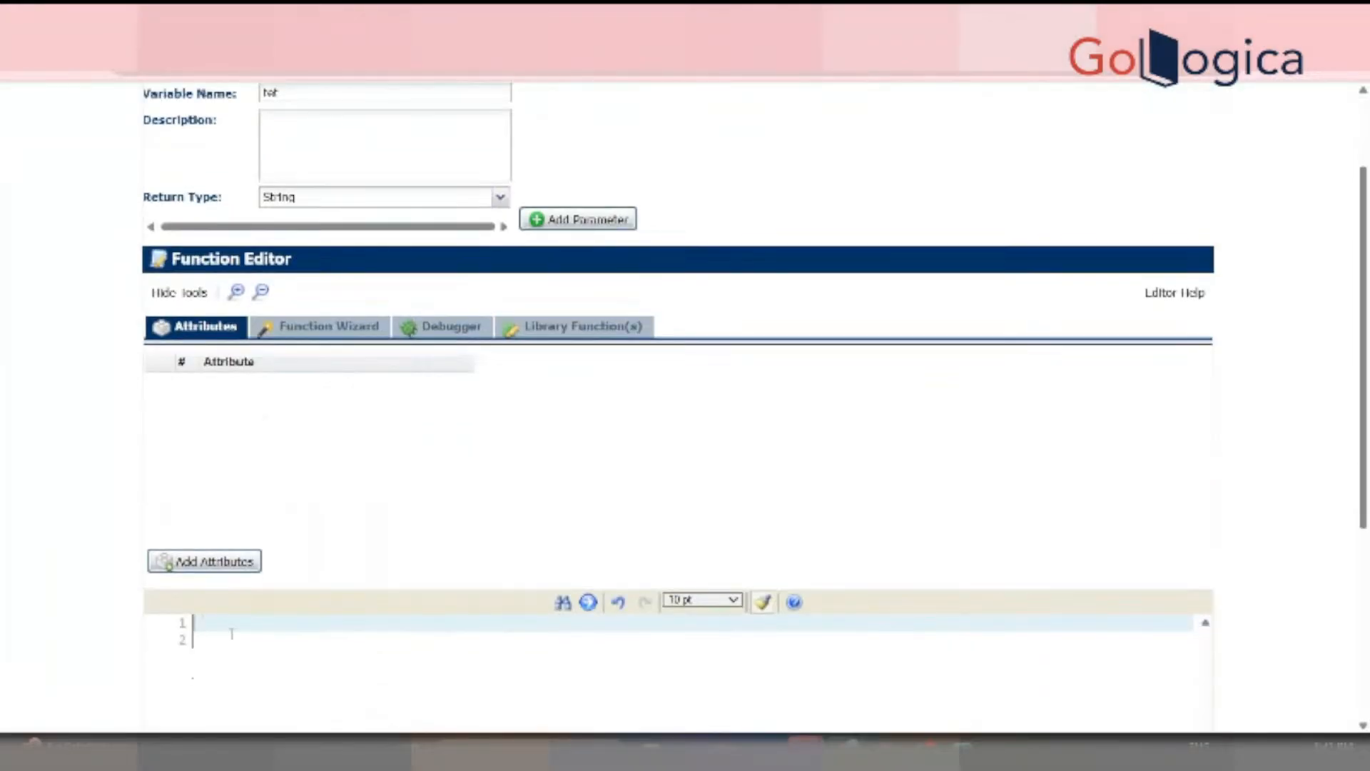
{"action": "type", "text": "print"}
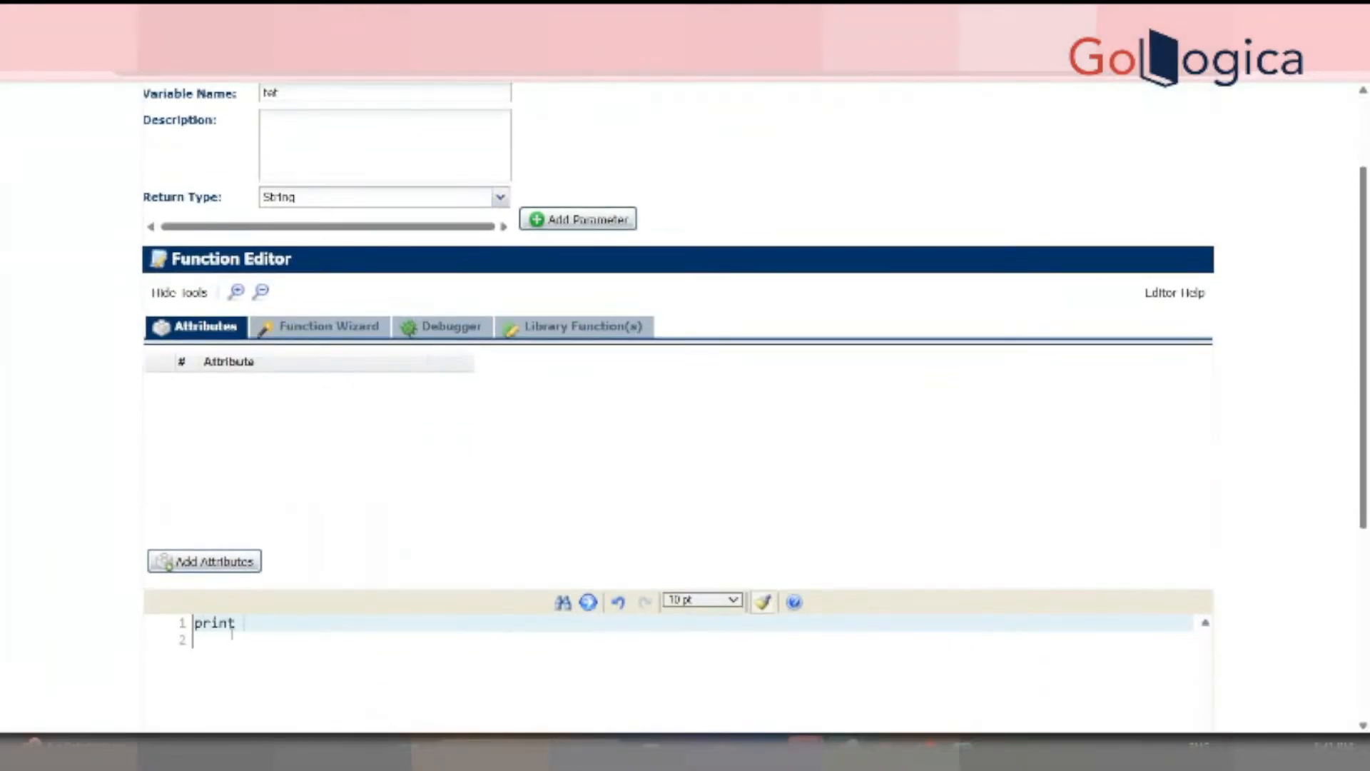
{"action": "left_click", "coordinate": [253, 561]}
{"action": "left_click", "coordinate": [296, 383]}
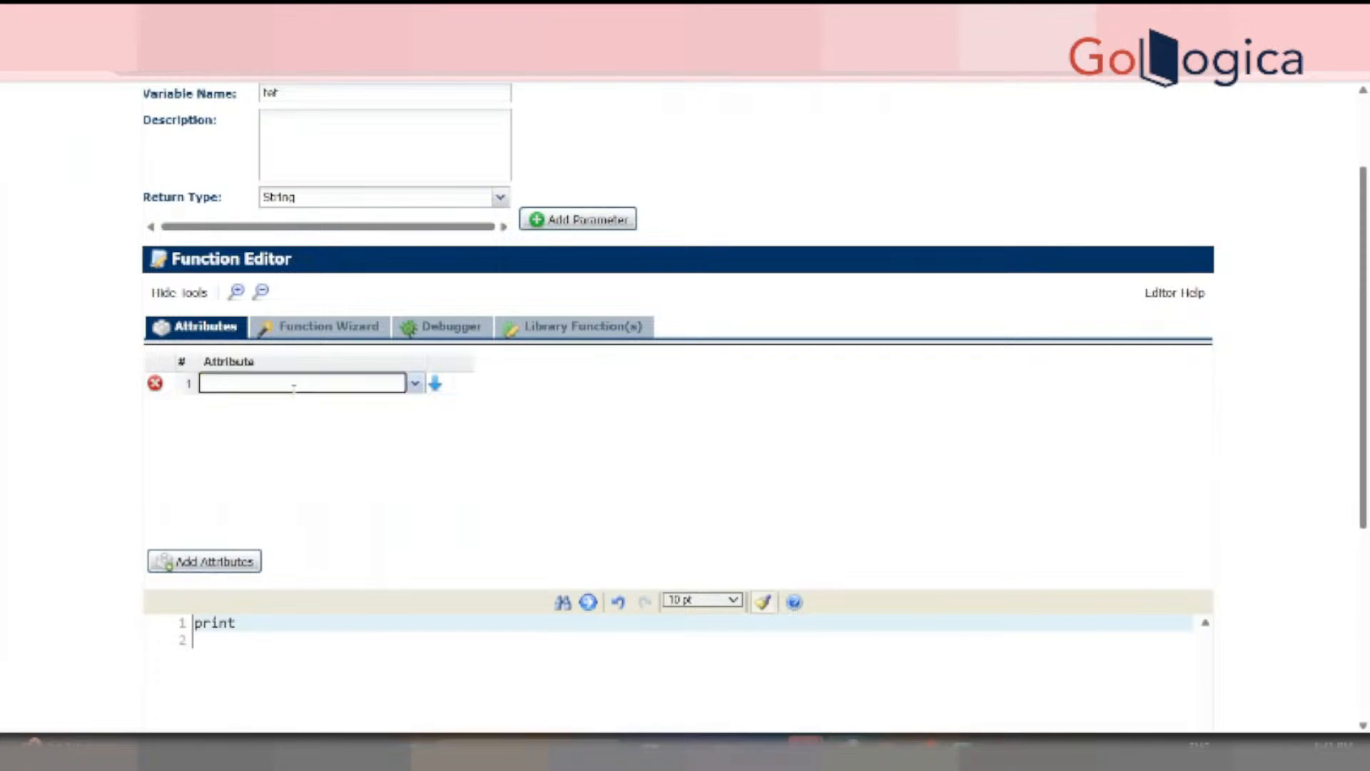
{"action": "type", "text": "_s"}
{"action": "key", "text": "BackSpace"}
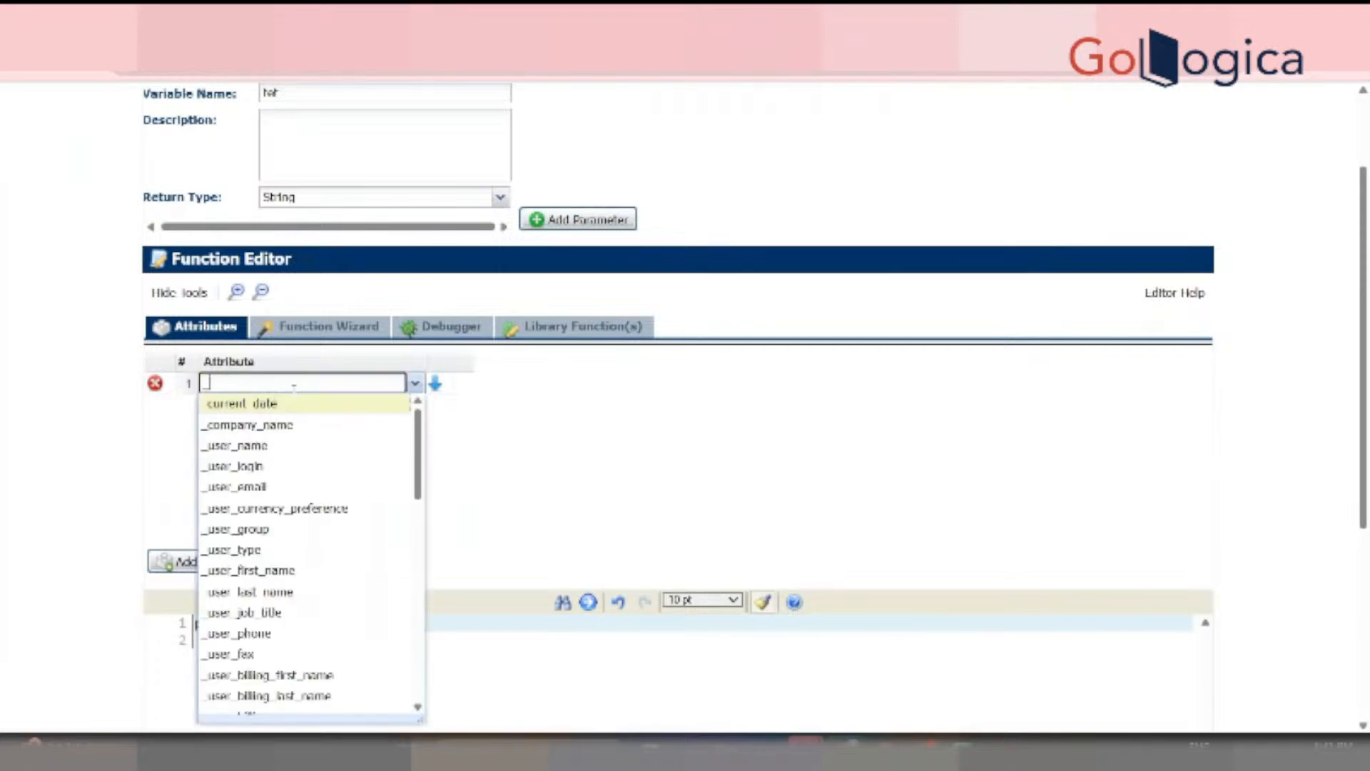
{"action": "type", "text": "user_gr"}
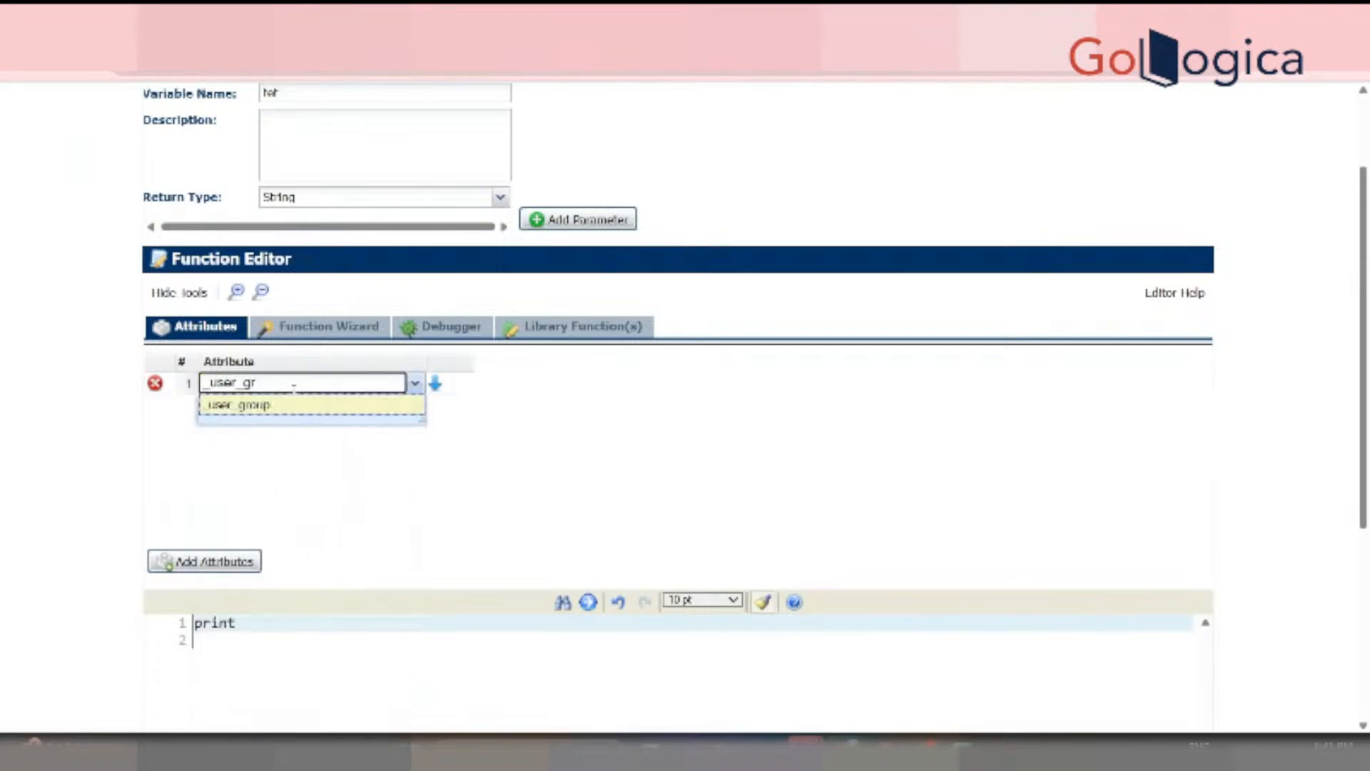
{"action": "left_click", "coordinate": [294, 403]}
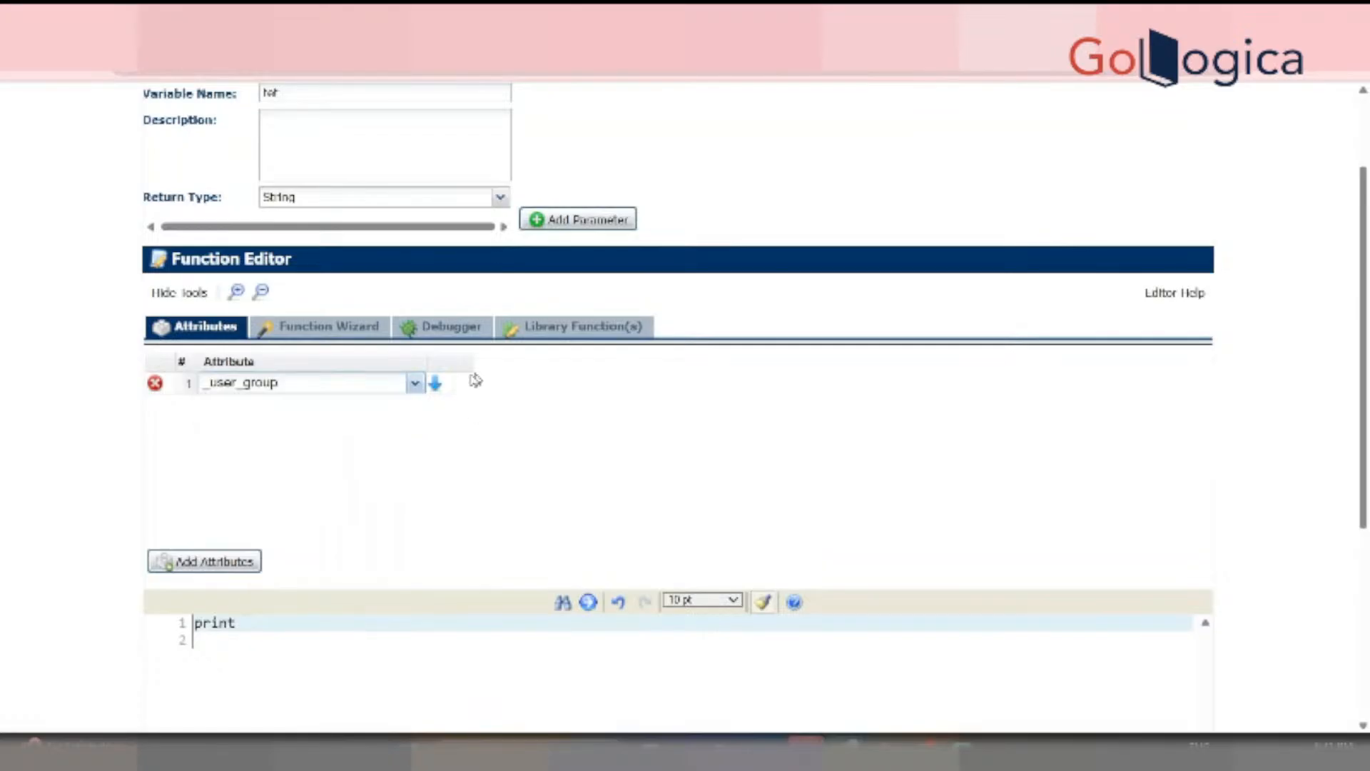
{"action": "left_click", "coordinate": [441, 386]}
{"action": "left_click", "coordinate": [441, 386]}
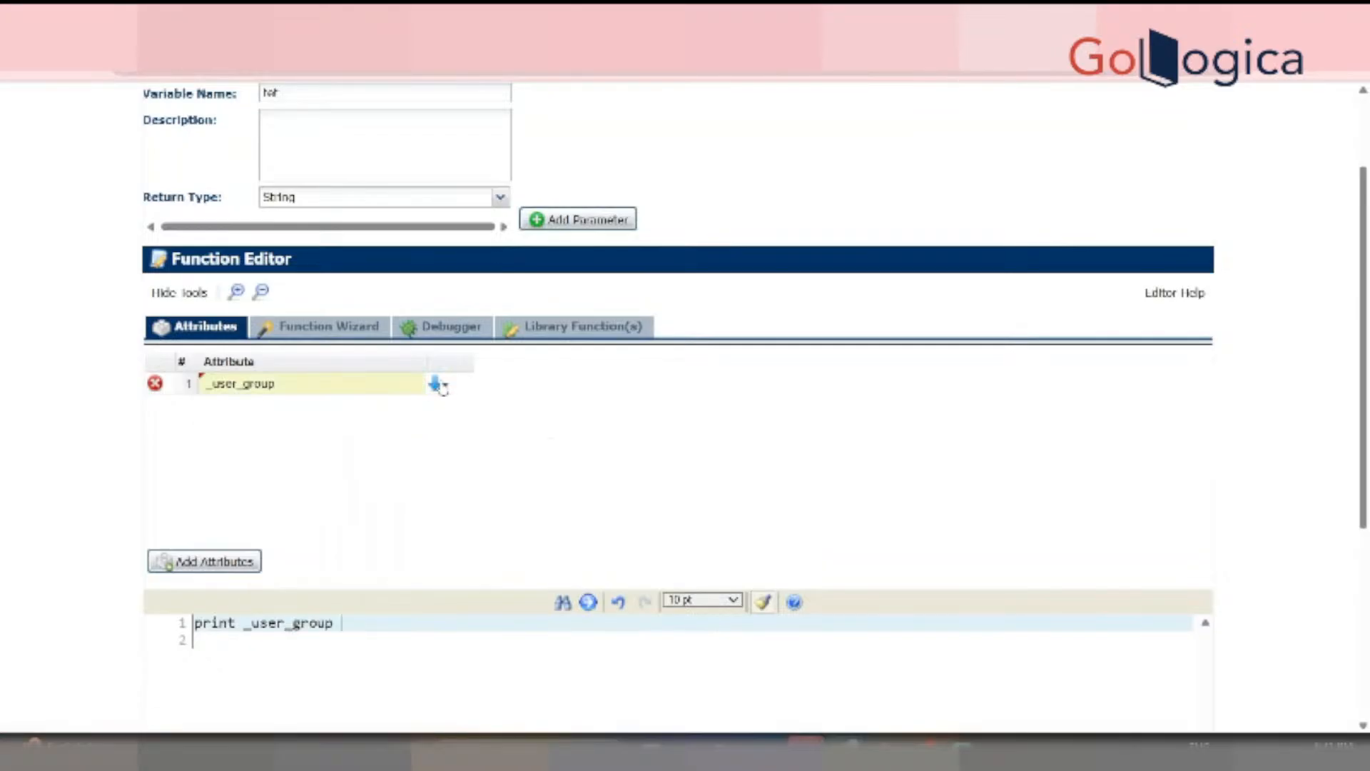
Finish the script with a semicolon and the line return ""; and run it in the debugger
{"action": "type", "text": ";"}
{"action": "key", "text": "Return"}
{"action": "type", "text": "return"}
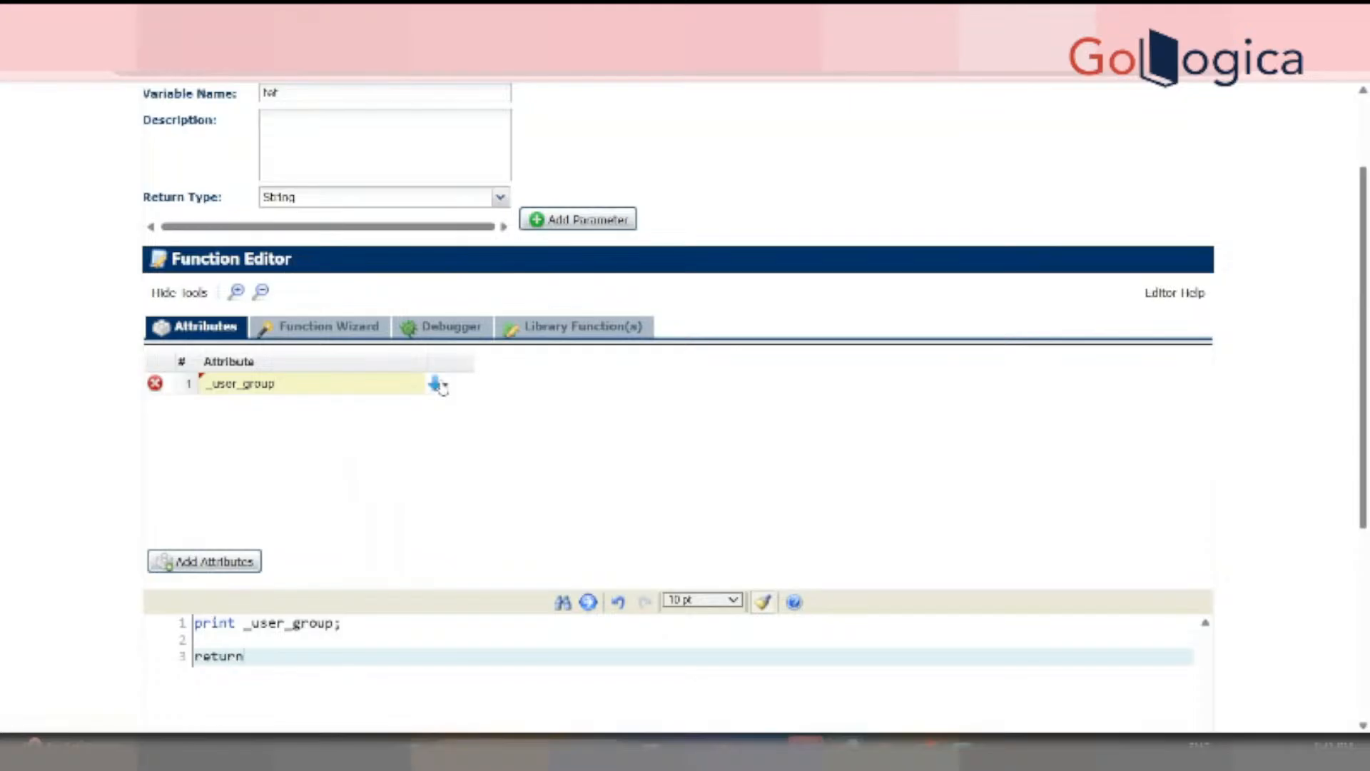
{"action": "type", "text": " \"\";"}
{"action": "key", "text": "Return"}
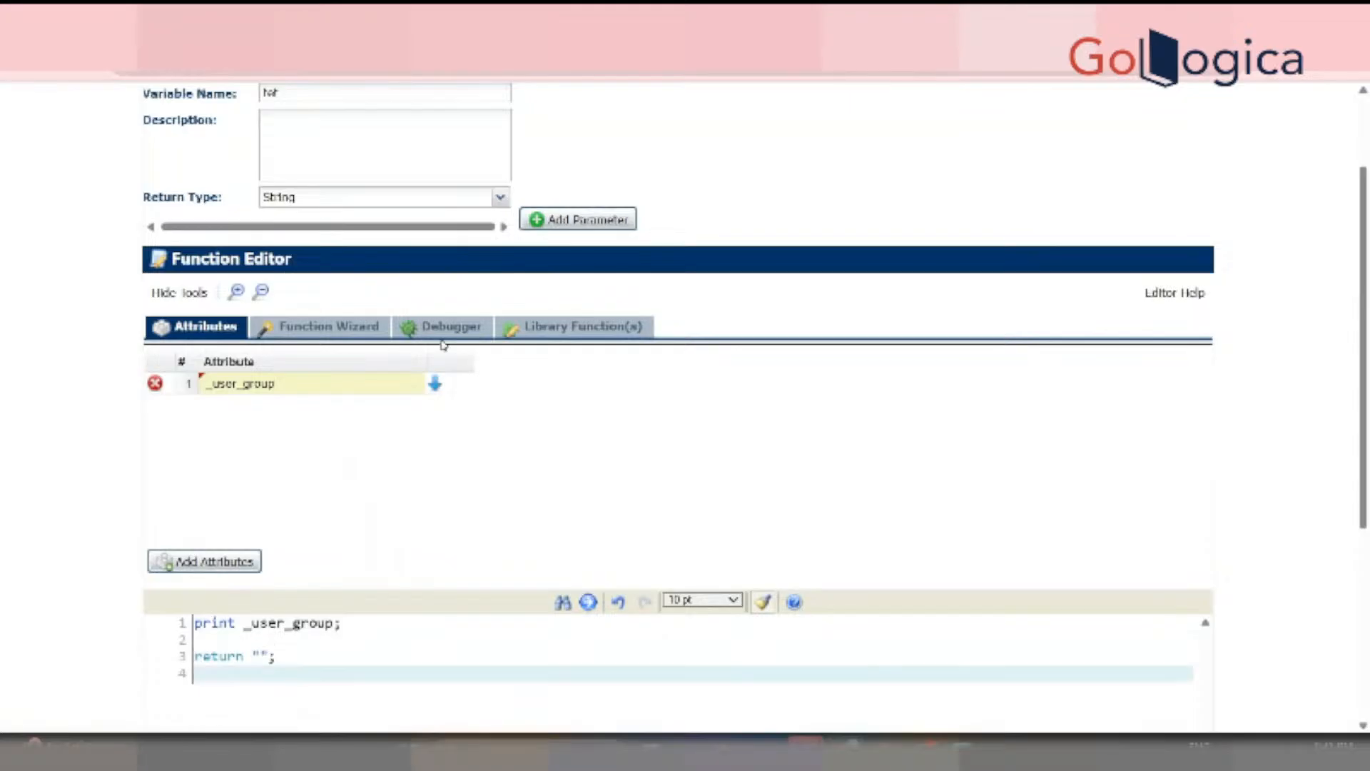
{"action": "left_click", "coordinate": [443, 329]}
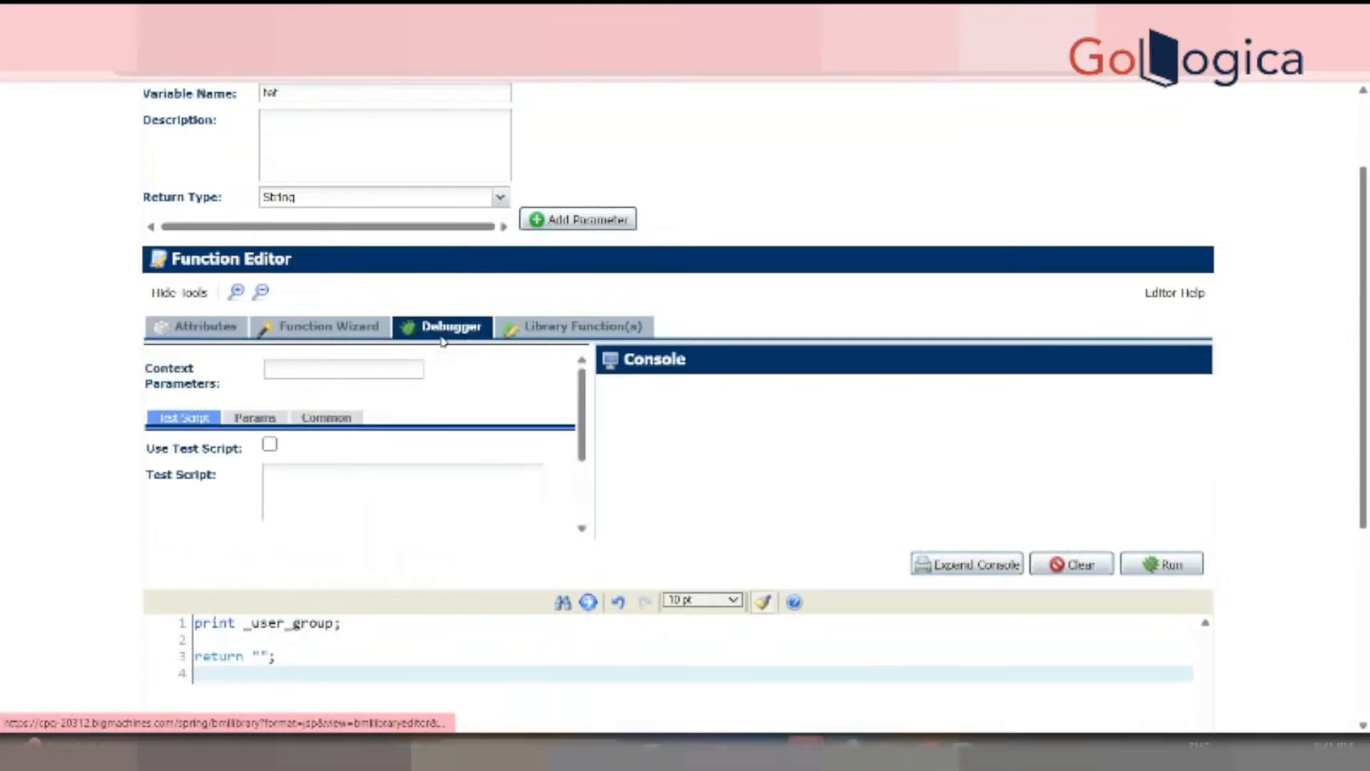
{"action": "left_click", "coordinate": [1165, 564]}
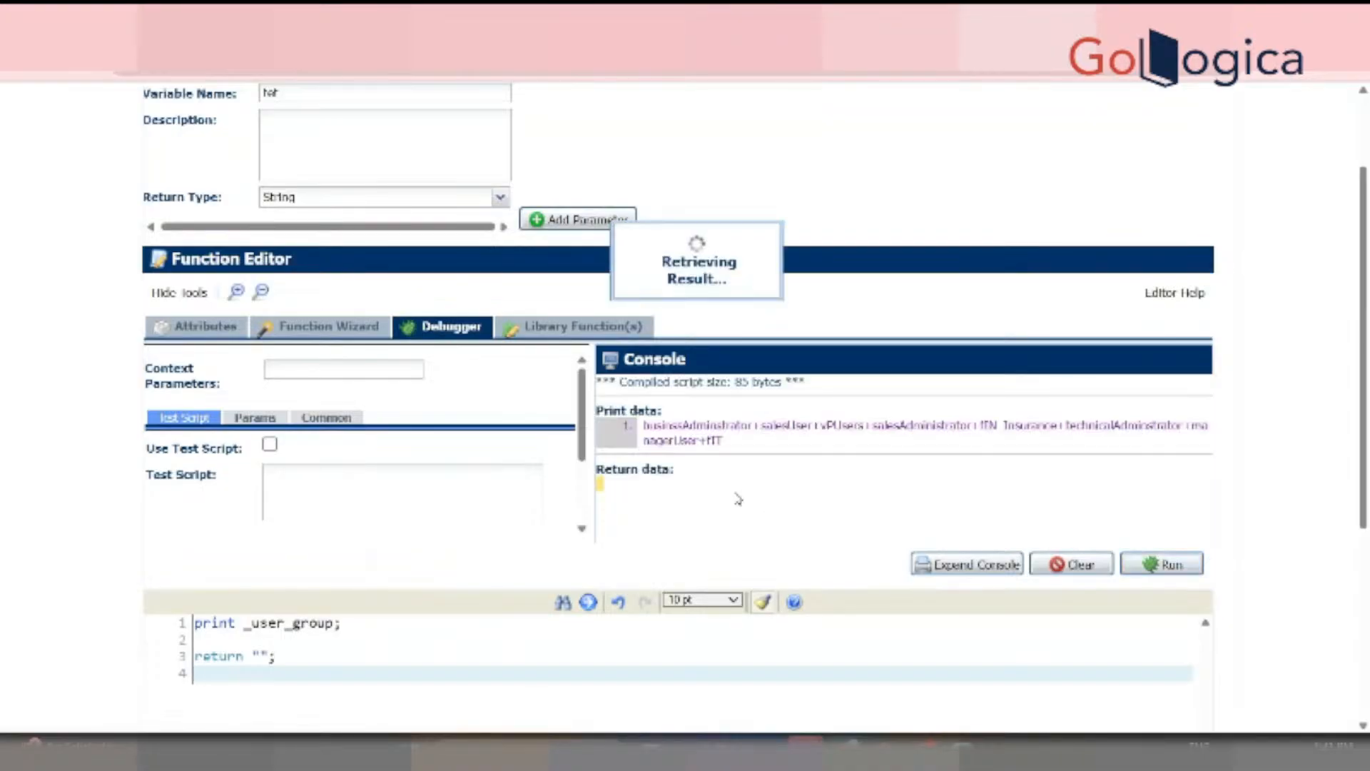
Examine the user groups printed in the debugger console against the Configuration For Refrigerators rule's condition
{"action": "left_click_drag", "start_coordinate": [722, 441], "coordinate": [640, 434]}
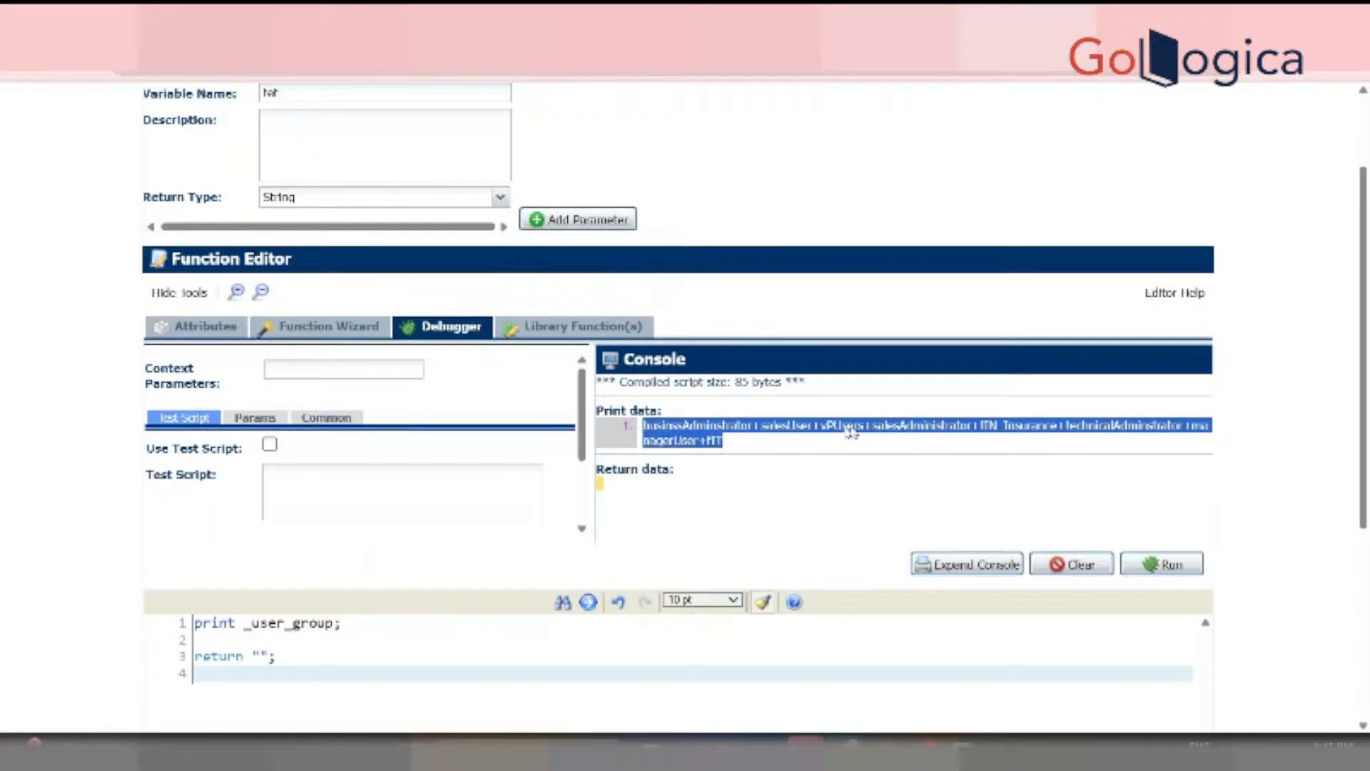
{"action": "left_click", "coordinate": [786, 450]}
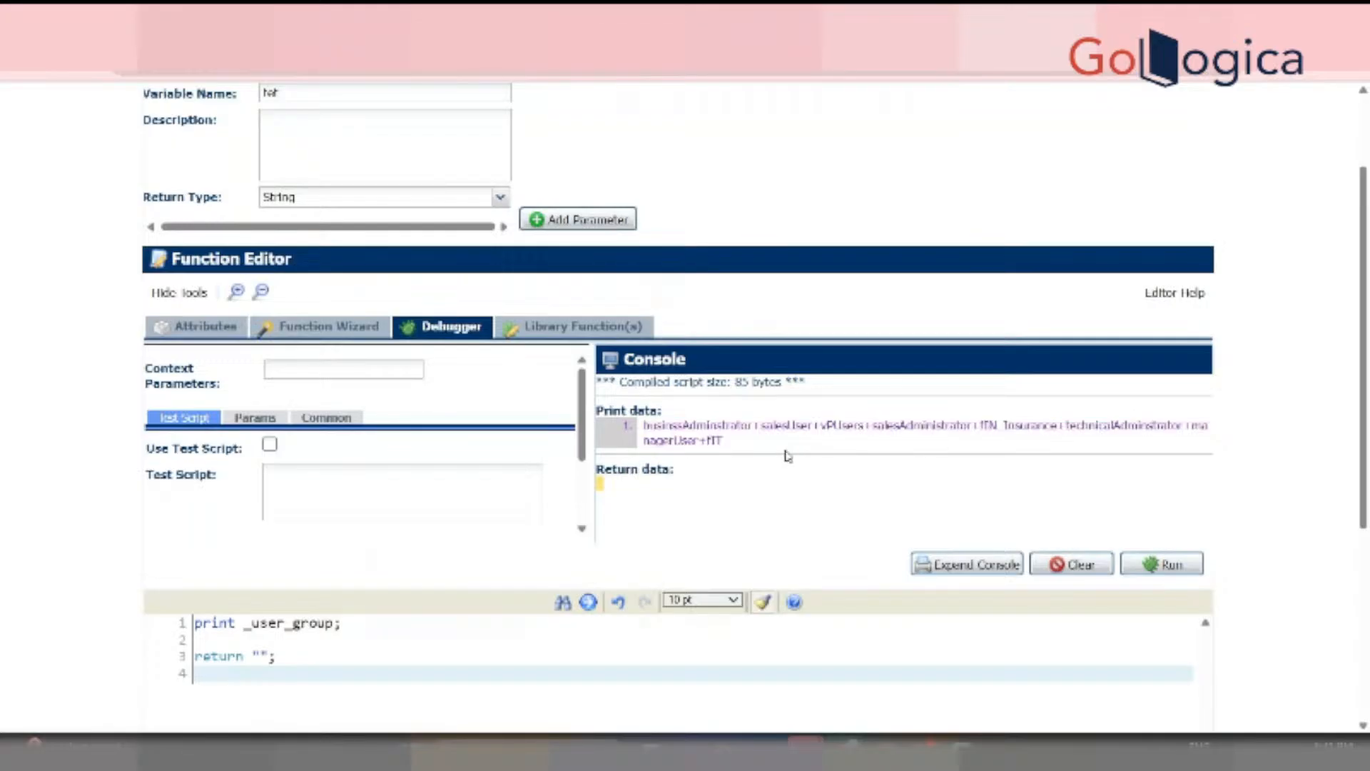
{"action": "double_click", "coordinate": [726, 429]}
{"action": "triple_click", "coordinate": [726, 428]}
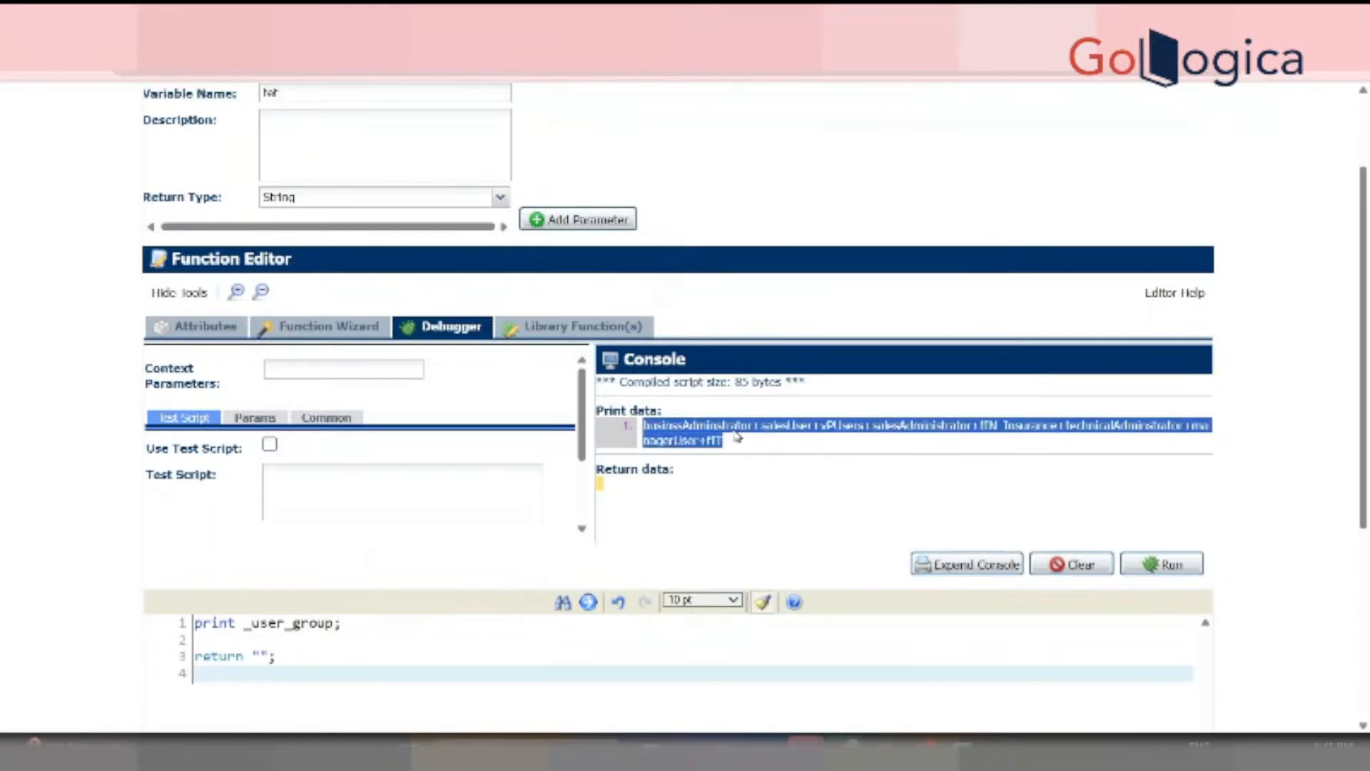
{"action": "double_click", "coordinate": [726, 428]}
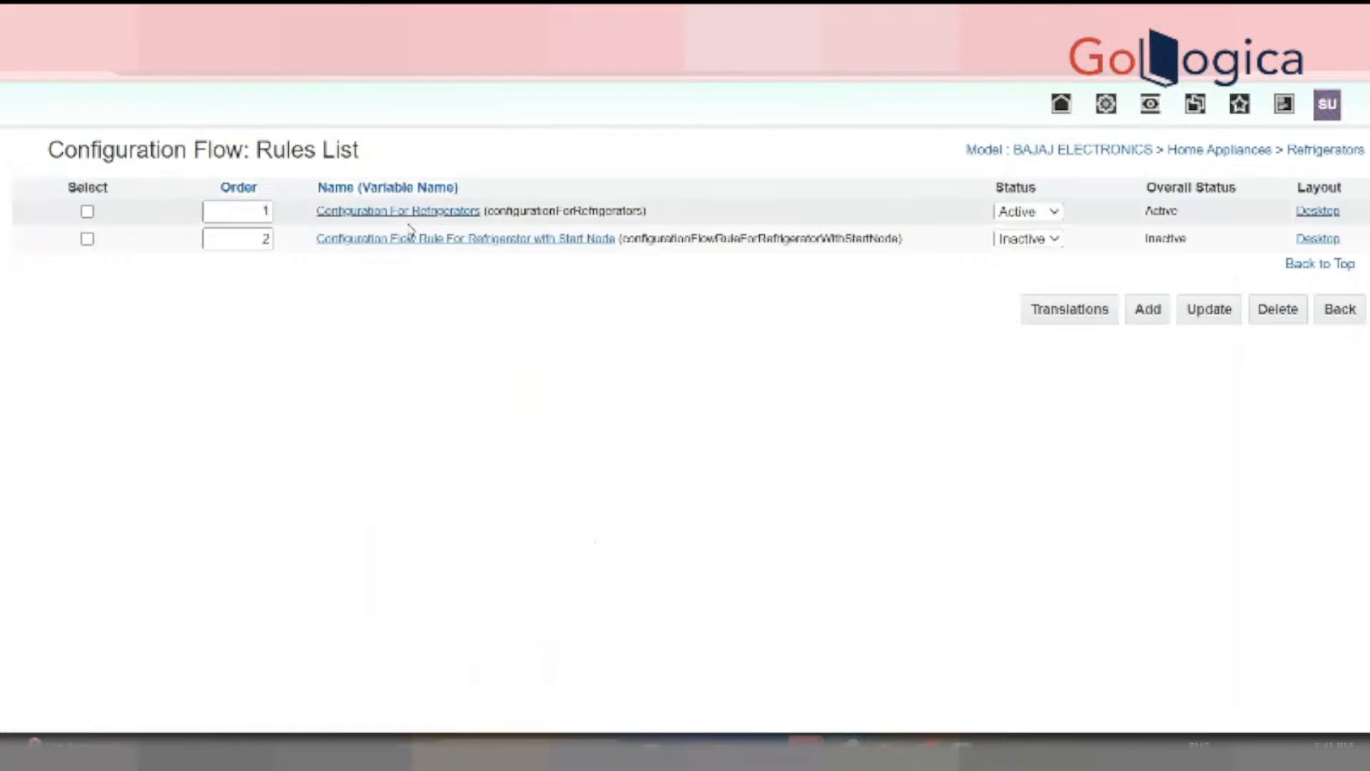
{"action": "left_click", "coordinate": [436, 214]}
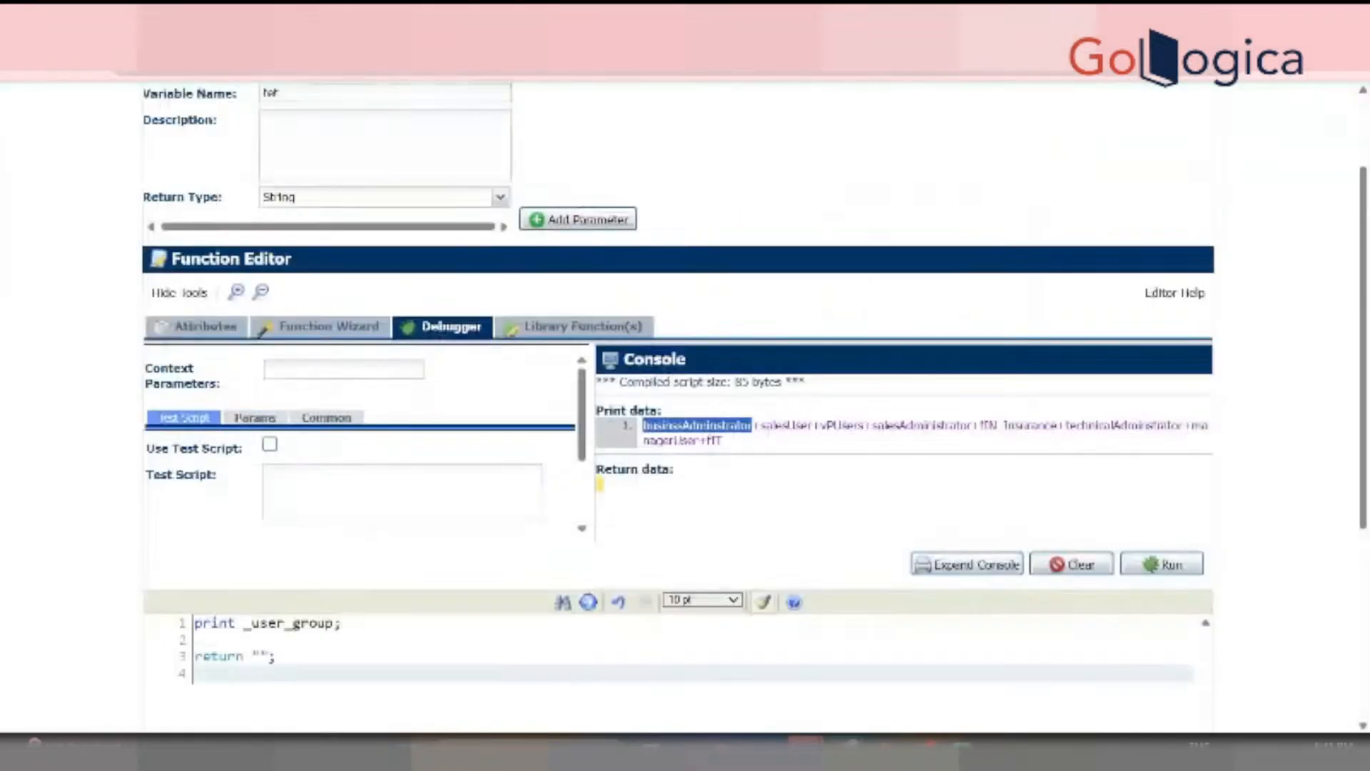
{"action": "double_click", "coordinate": [1021, 426]}
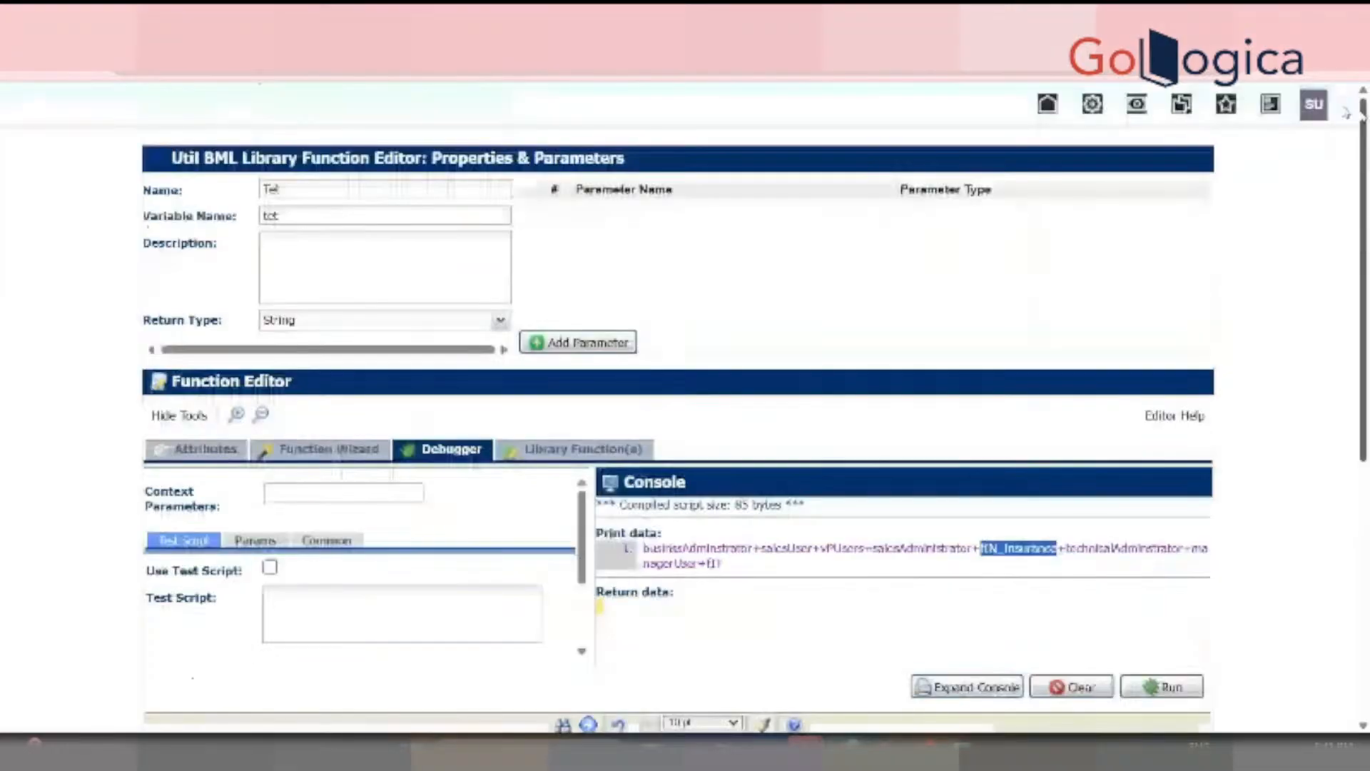
Check the logged-in account's login name from a new administration tab and open the internal users list there
{"action": "scroll", "coordinate": [1150, 117], "scroll_direction": "up", "scroll_amount": 3}
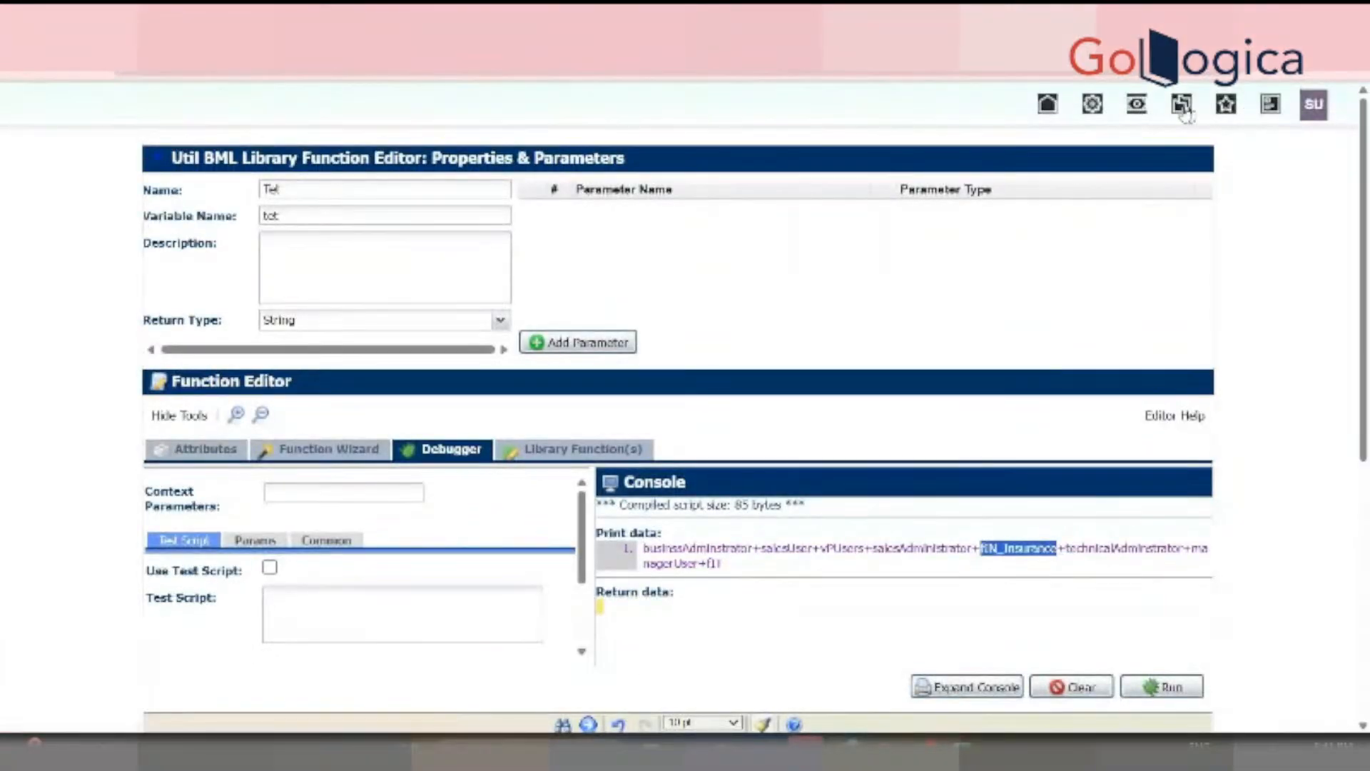
{"action": "right_click", "coordinate": [1104, 107]}
{"action": "left_click", "coordinate": [1165, 134]}
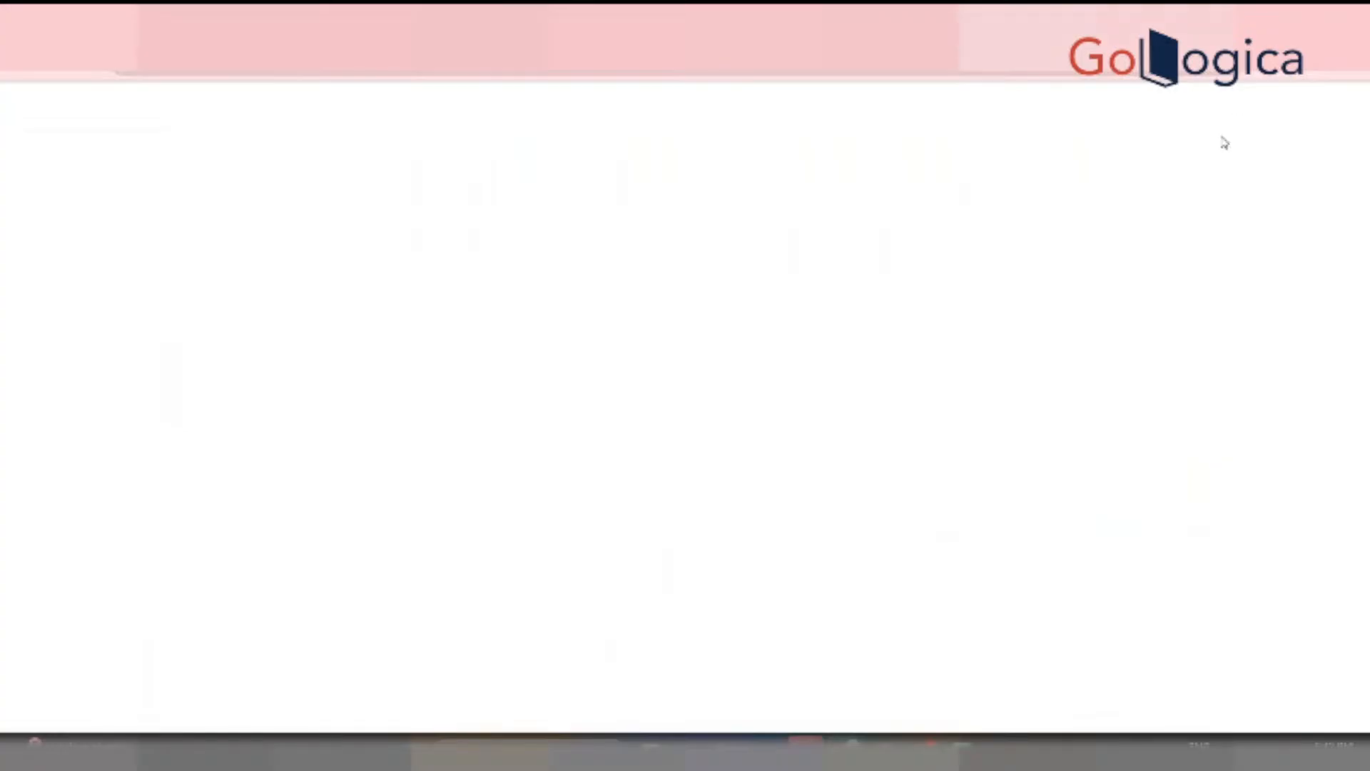
{"action": "left_click", "coordinate": [1315, 107]}
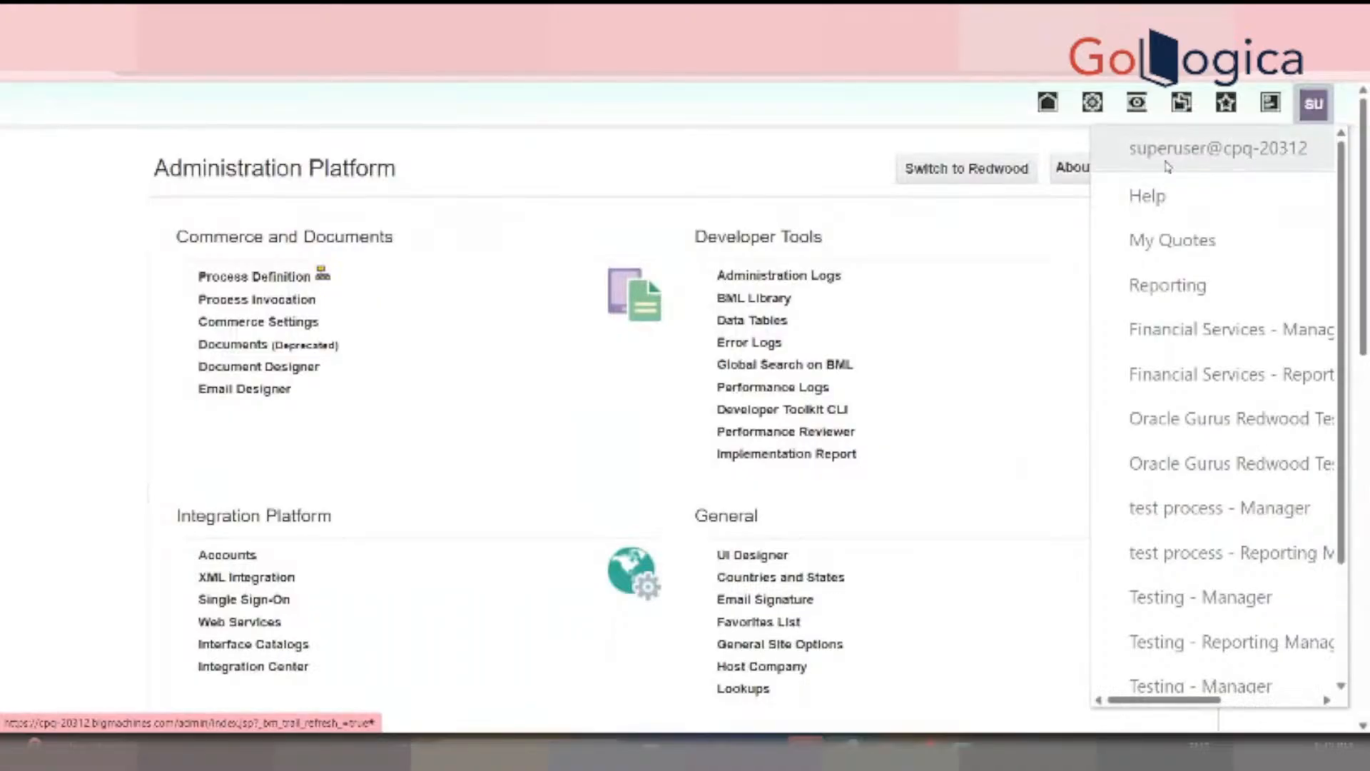
{"action": "left_click", "coordinate": [867, 160]}
{"action": "left_click_drag", "start_coordinate": [1359, 187], "coordinate": [1359, 480]}
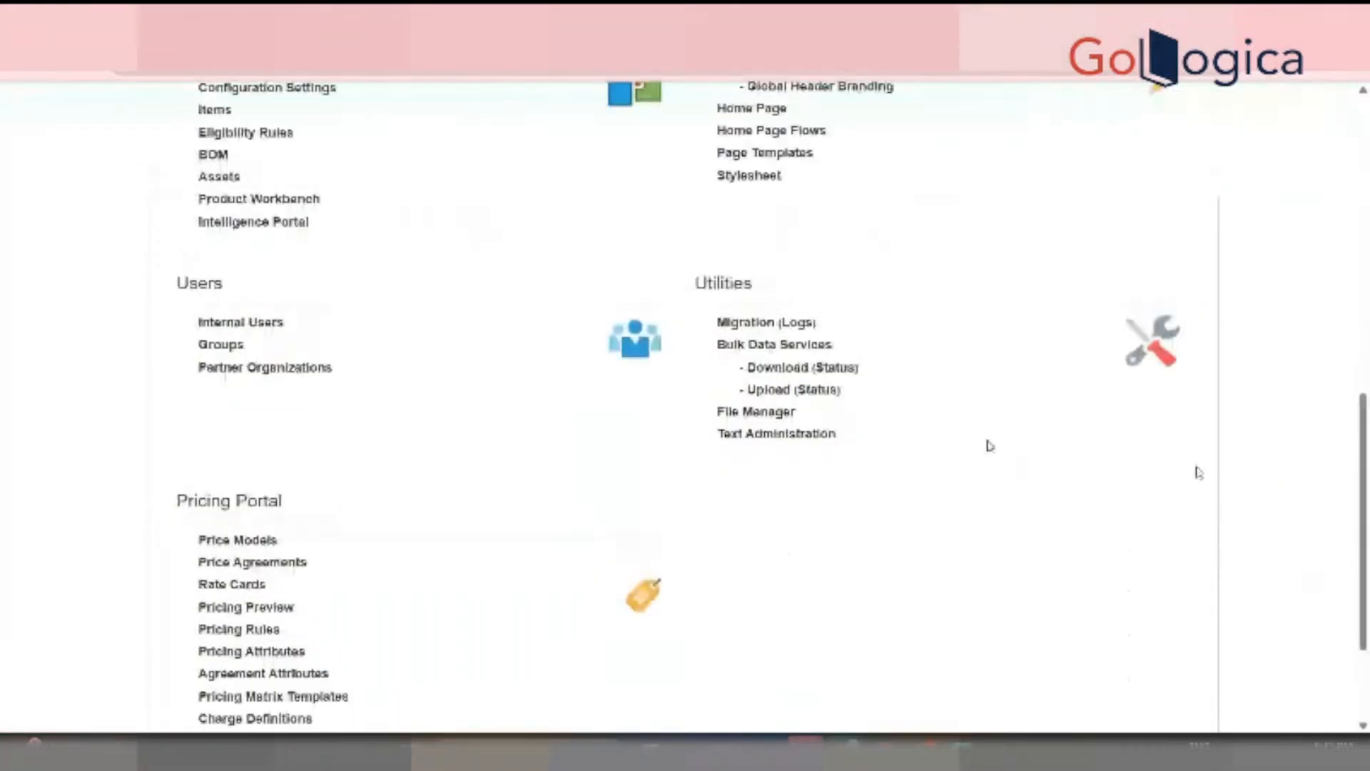
{"action": "left_click", "coordinate": [251, 321]}
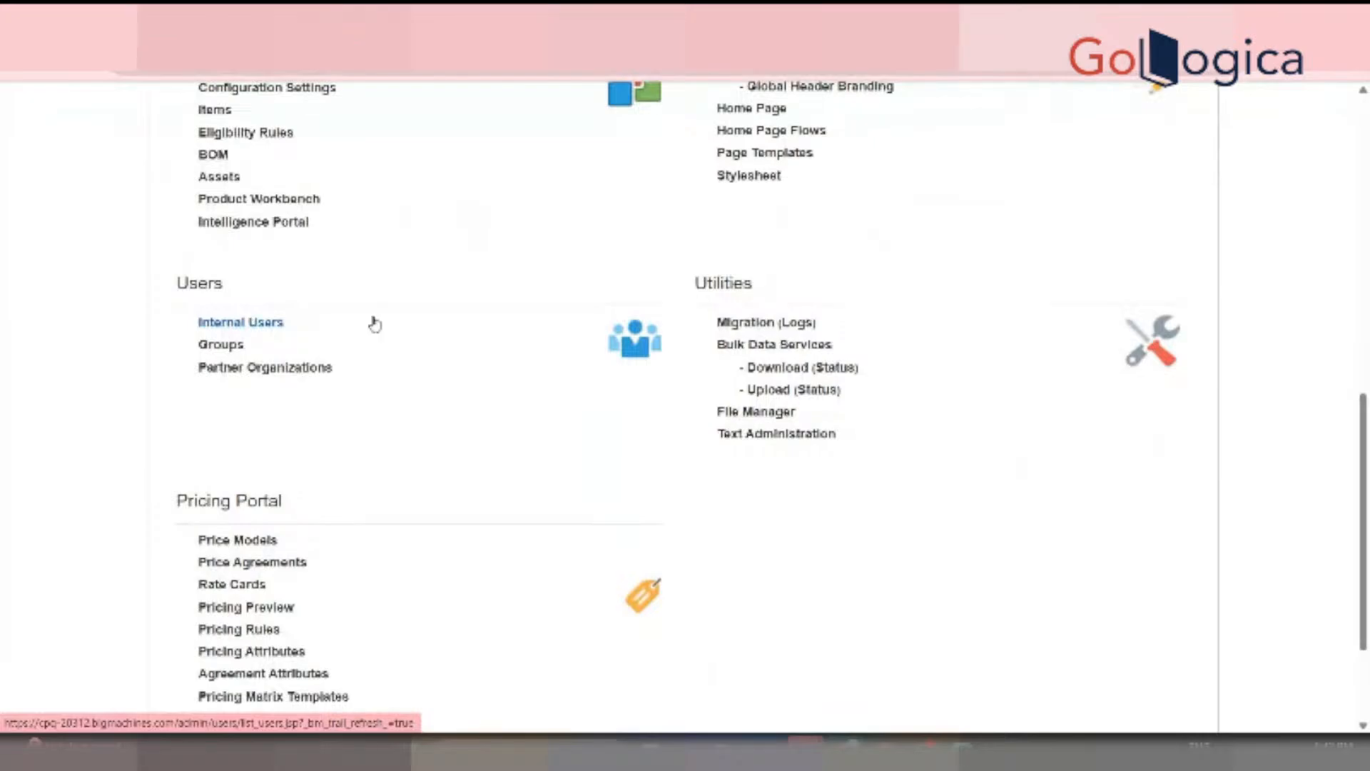
Find superuser in the users list, open its details and examine its selected sales groups for Financial User
{"action": "key", "text": "ctrl+f"}
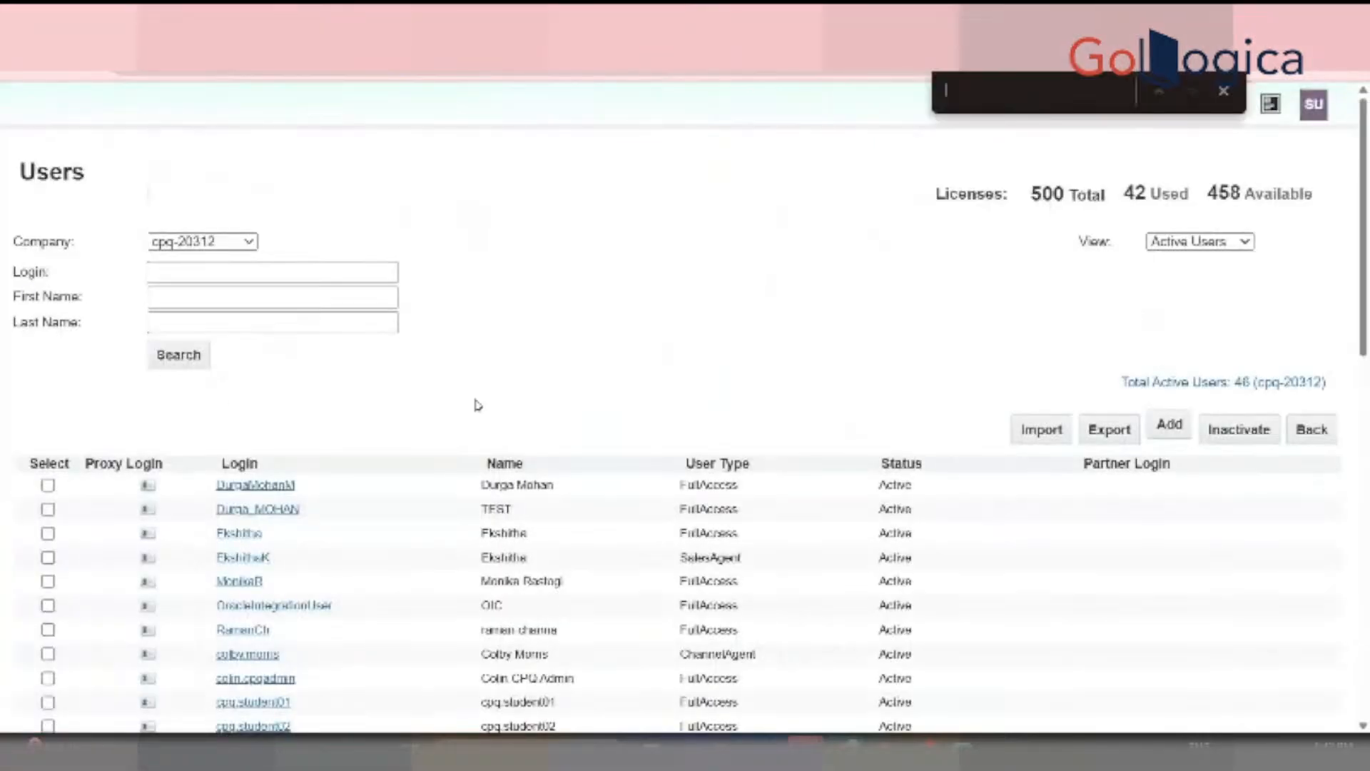
{"action": "type", "text": "superuser"}
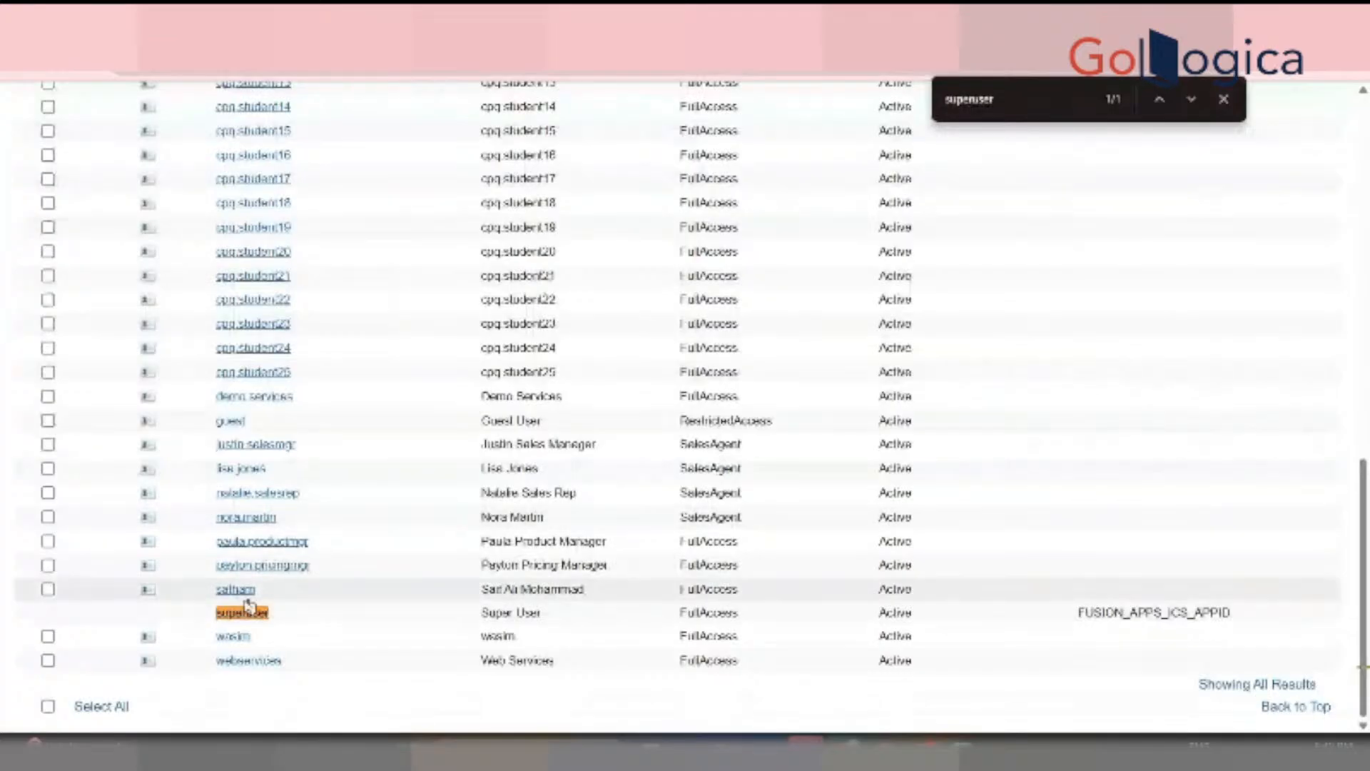
{"action": "key", "text": "Escape"}
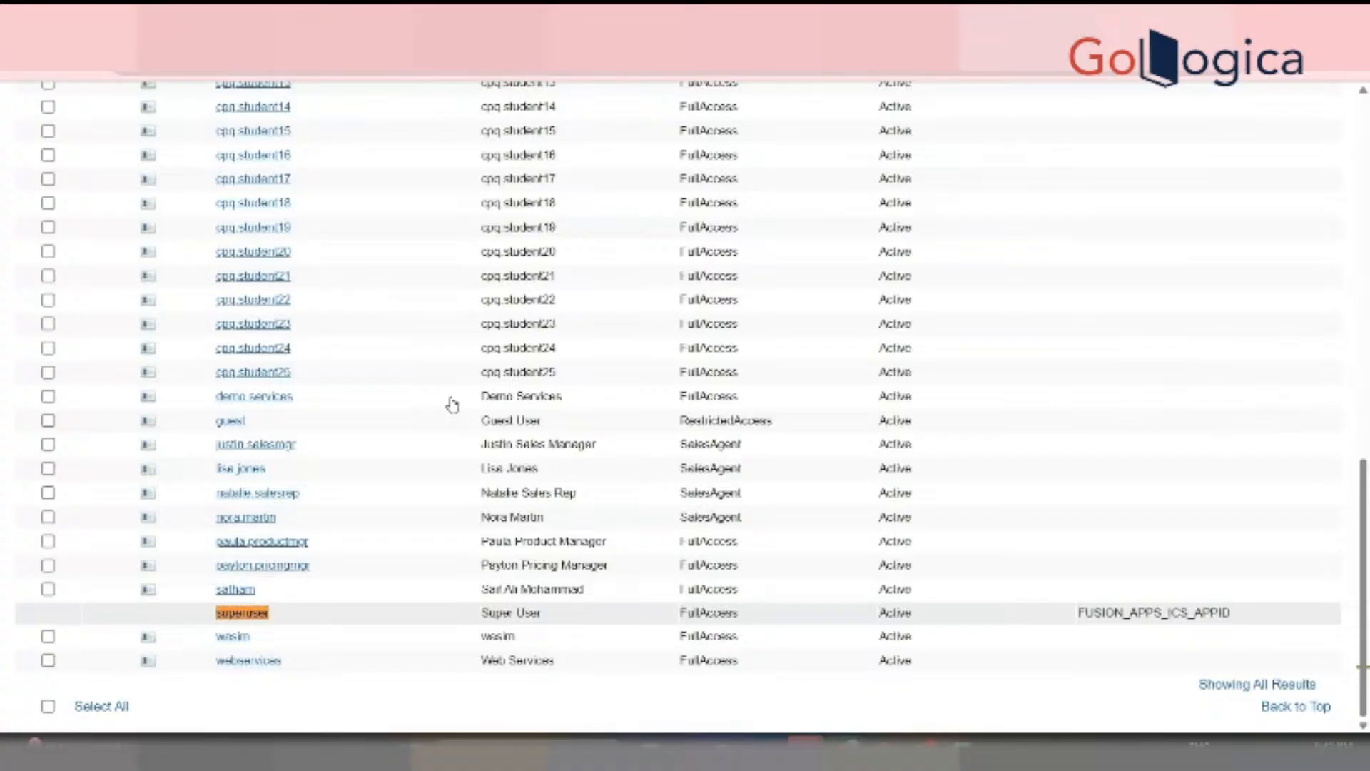
{"action": "scroll", "coordinate": [779, 451], "scroll_direction": "down", "scroll_amount": 5}
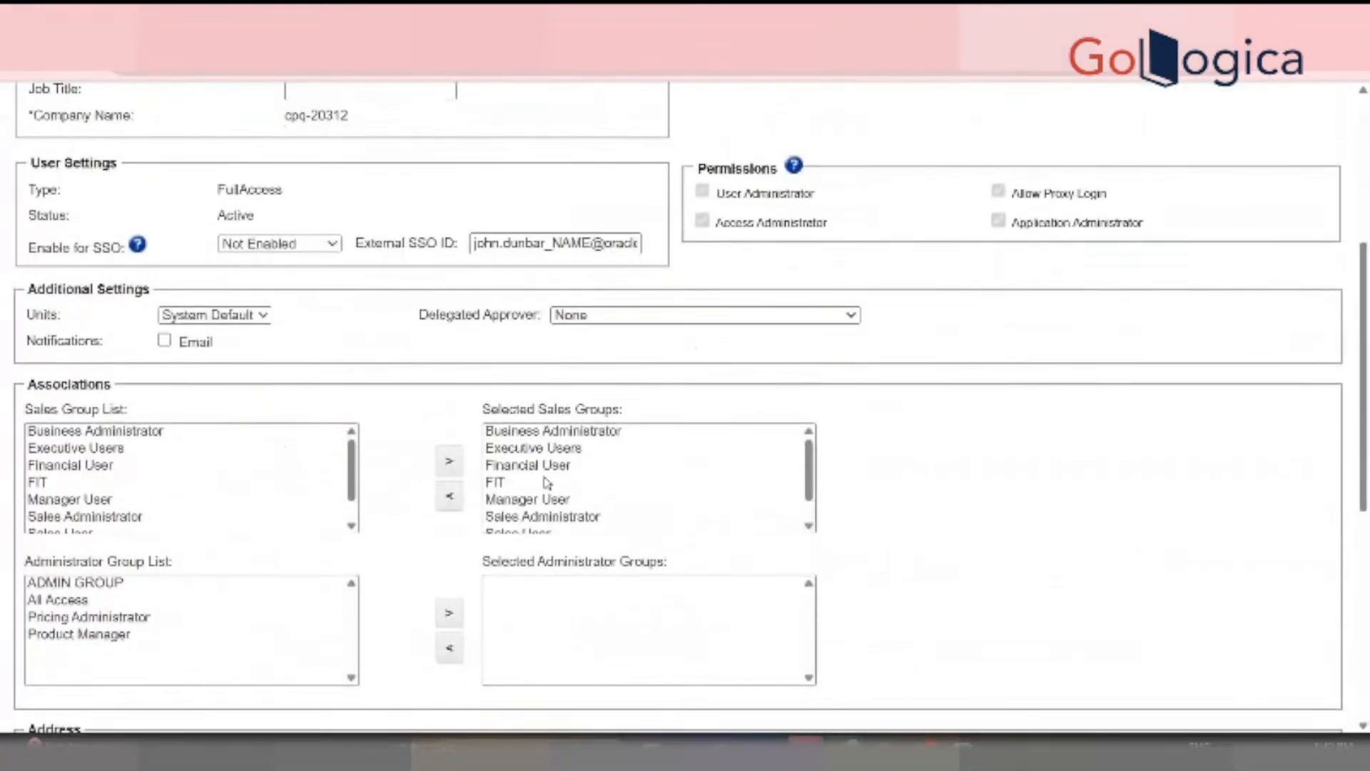
{"action": "left_click", "coordinate": [545, 482]}
{"action": "left_click", "coordinate": [530, 465]}
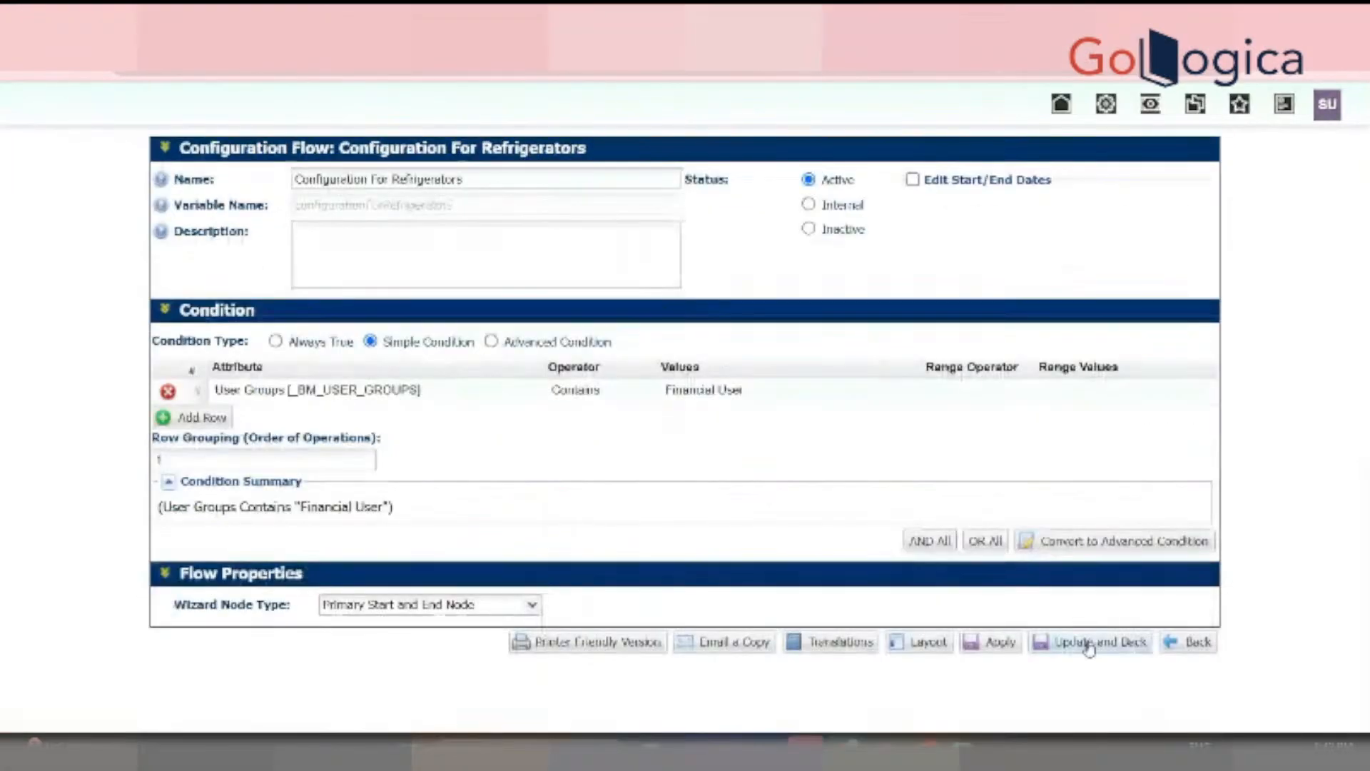
Save the Configuration For Refrigerators flow with the condition User Groups Contains Financial User, and open the catalog's configuration quick links
{"action": "left_click", "coordinate": [1088, 644]}
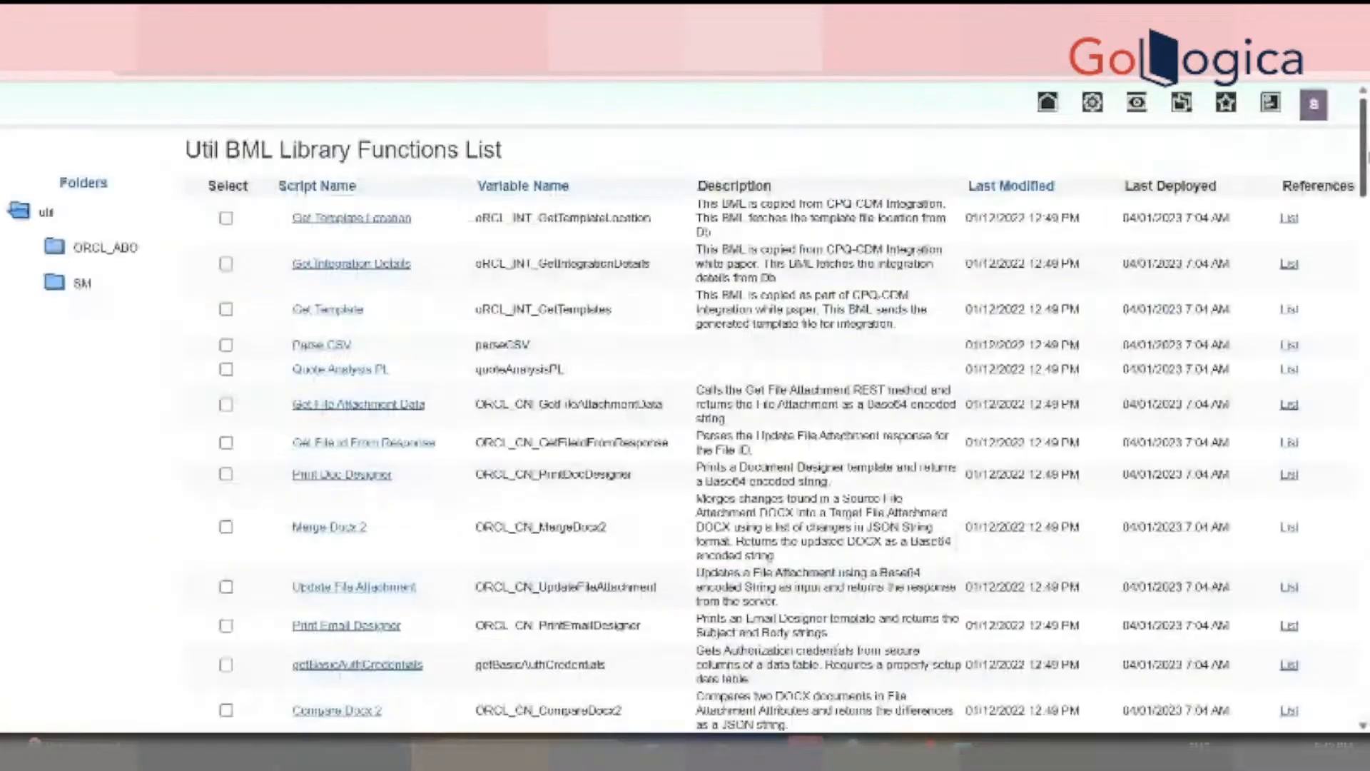
{"action": "scroll", "coordinate": [714, 428], "scroll_direction": "down", "scroll_amount": 15}
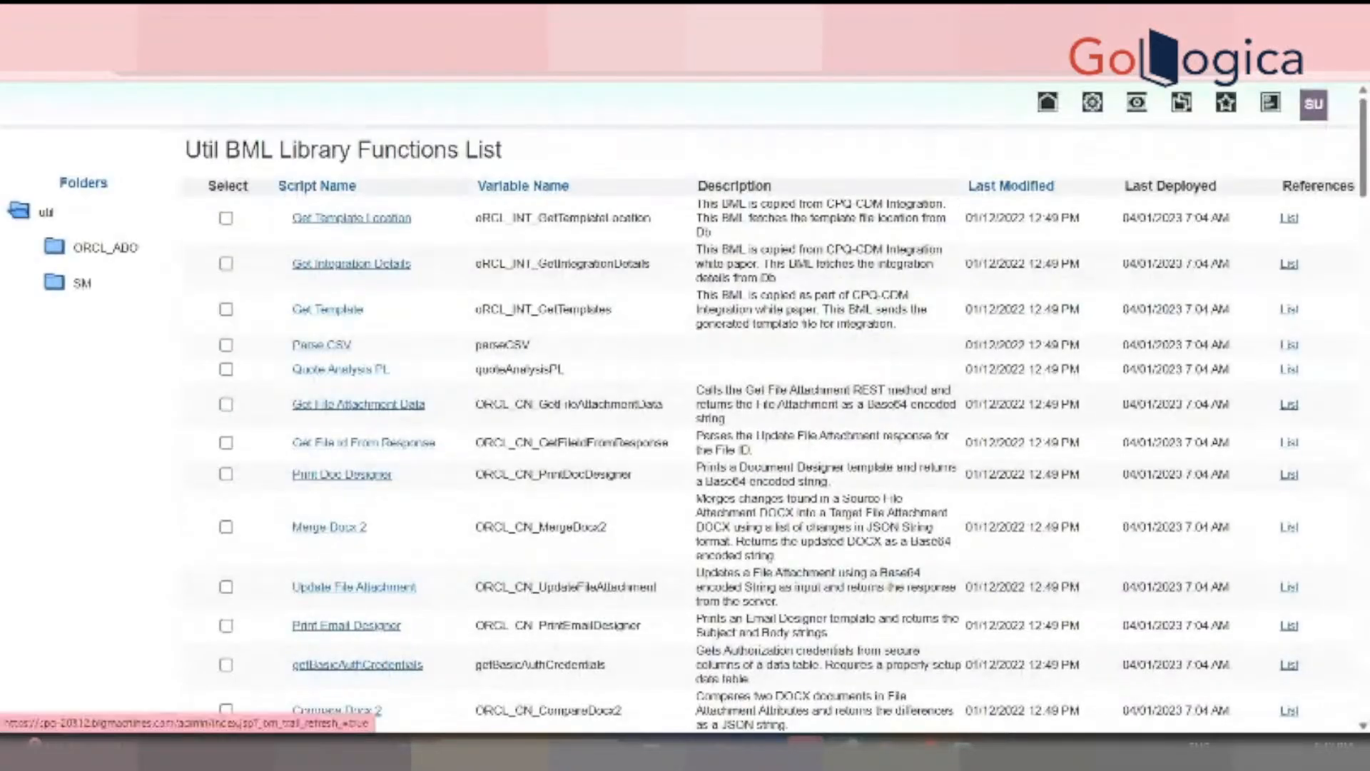
{"action": "left_click", "coordinate": [1092, 102]}
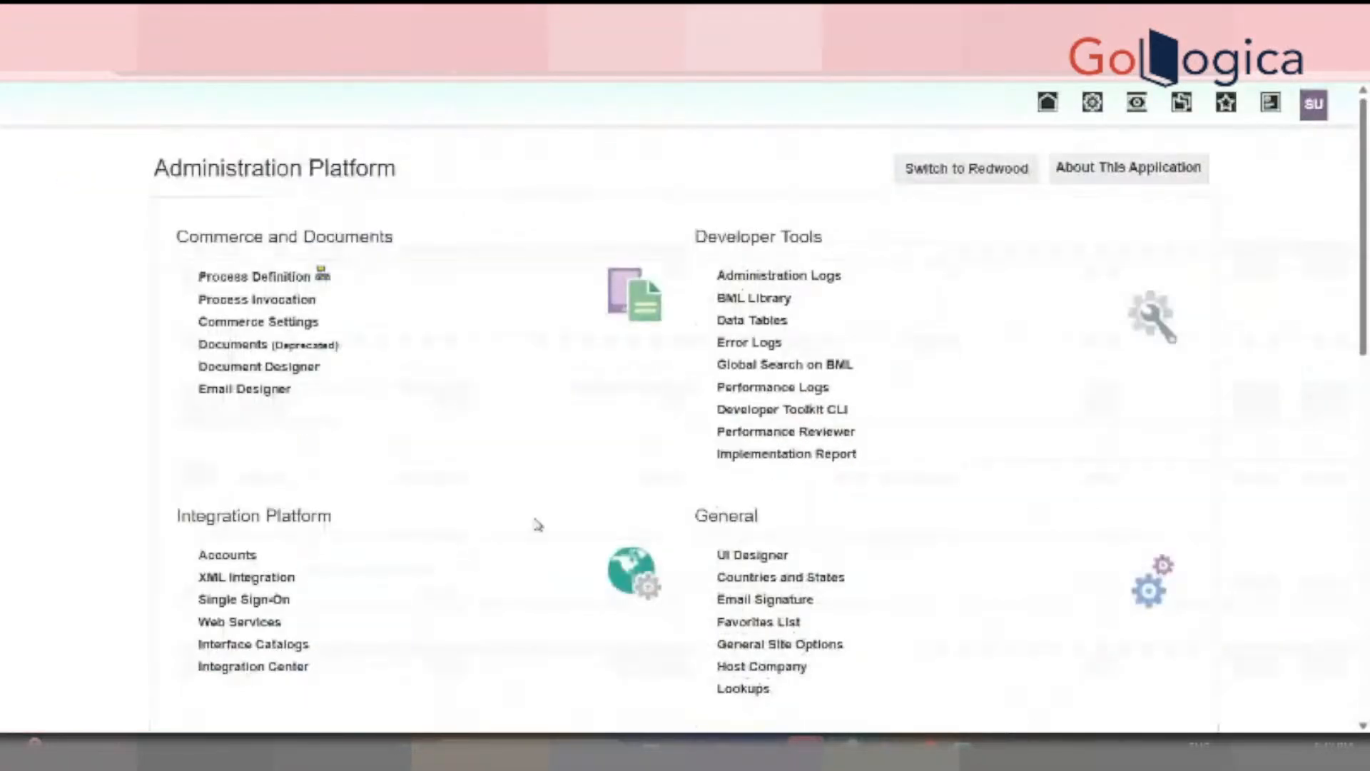
{"action": "scroll", "coordinate": [1327, 306], "scroll_direction": "down", "scroll_amount": 4}
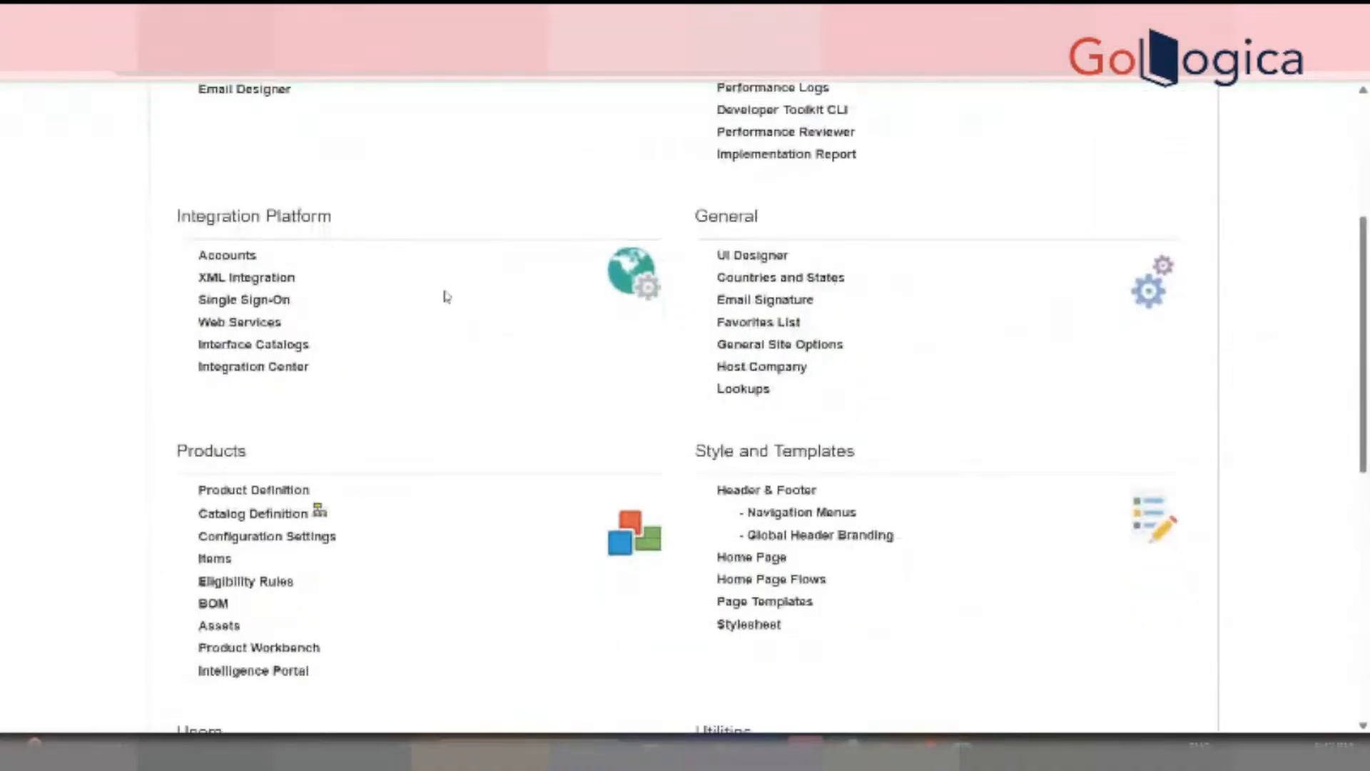
{"action": "left_click", "coordinate": [319, 517]}
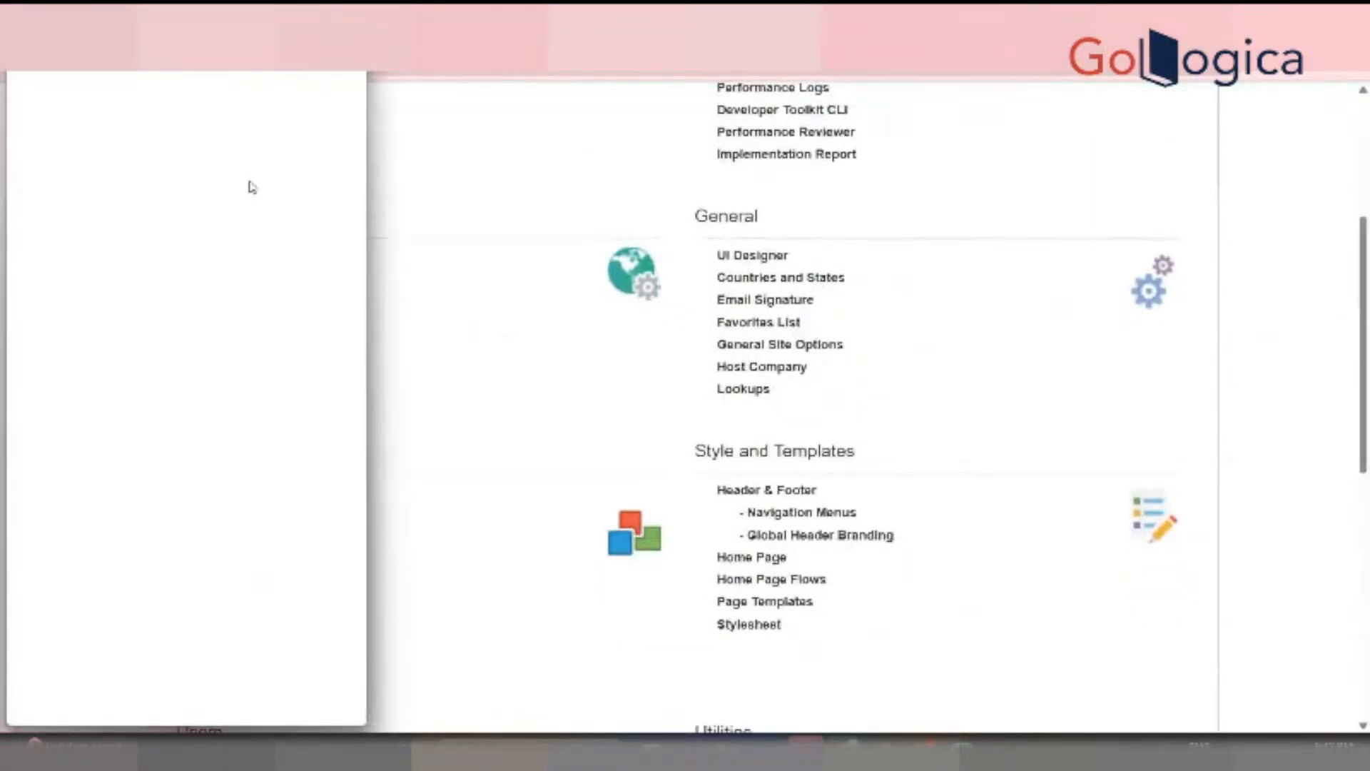
Choose the BAJAJ ELECTRONICS product family and expand its Home Appliances Refrigerators model down to the configuration flow rules
{"action": "left_click", "coordinate": [153, 212]}
{"action": "left_click", "coordinate": [165, 233]}
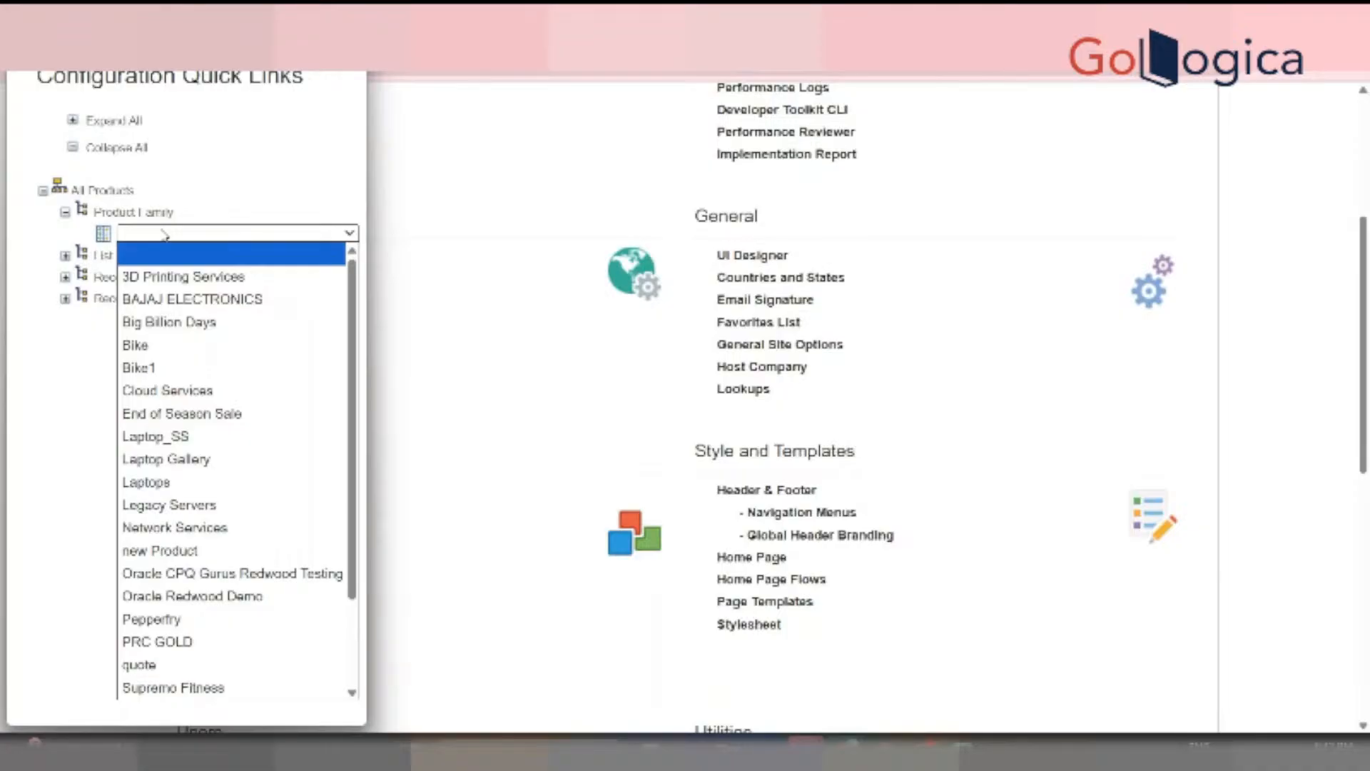
{"action": "left_click", "coordinate": [179, 298]}
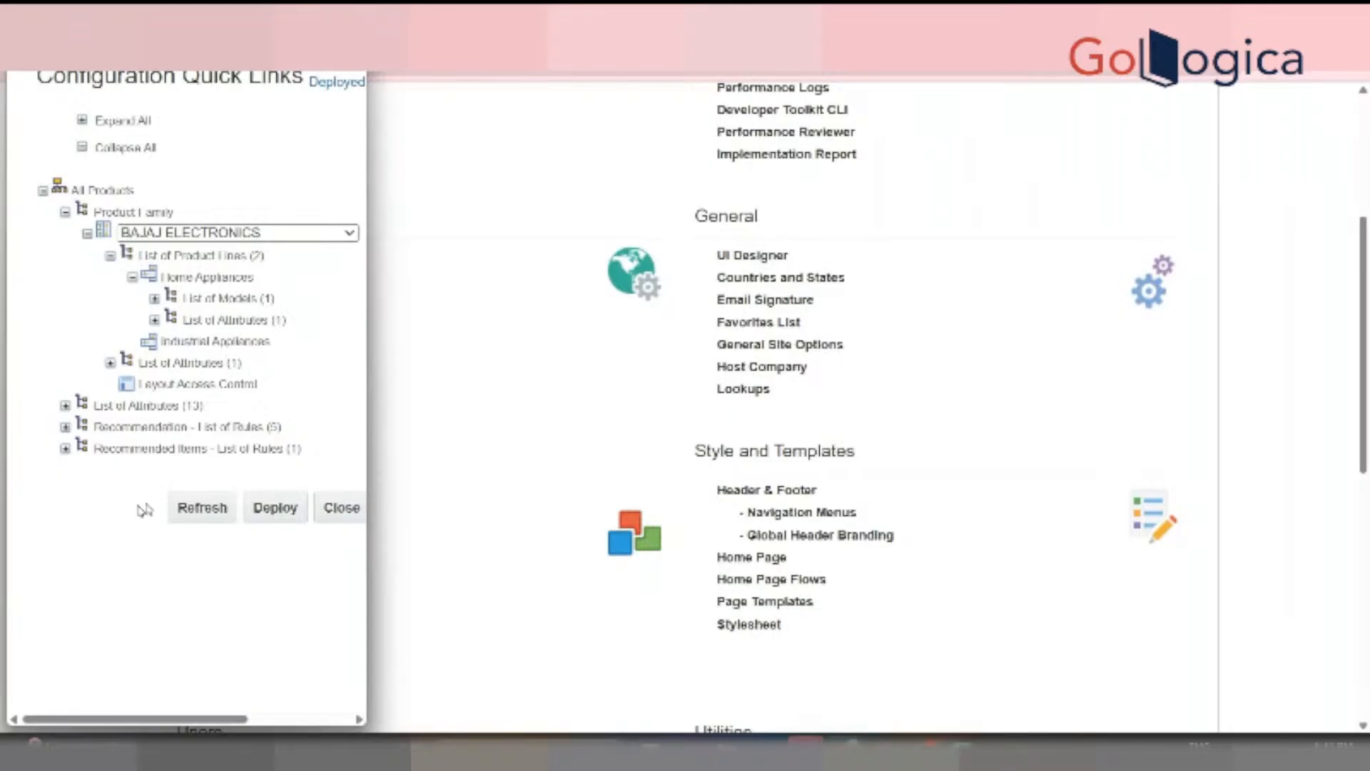
{"action": "left_click", "coordinate": [155, 299]}
{"action": "left_click", "coordinate": [200, 362]}
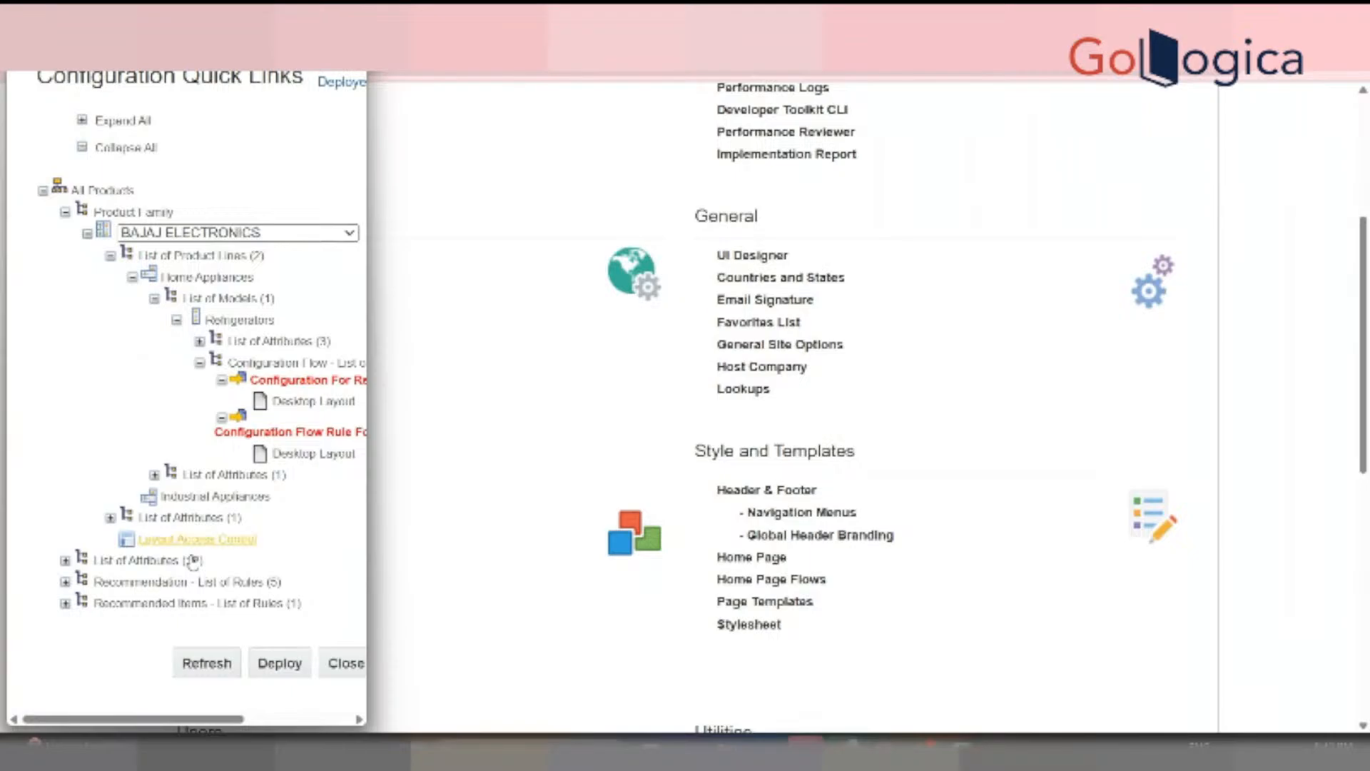
Refresh the configuration quick links tree and reopen it from the catalog definition
{"action": "left_click", "coordinate": [197, 666]}
{"action": "left_click", "coordinate": [550, 336]}
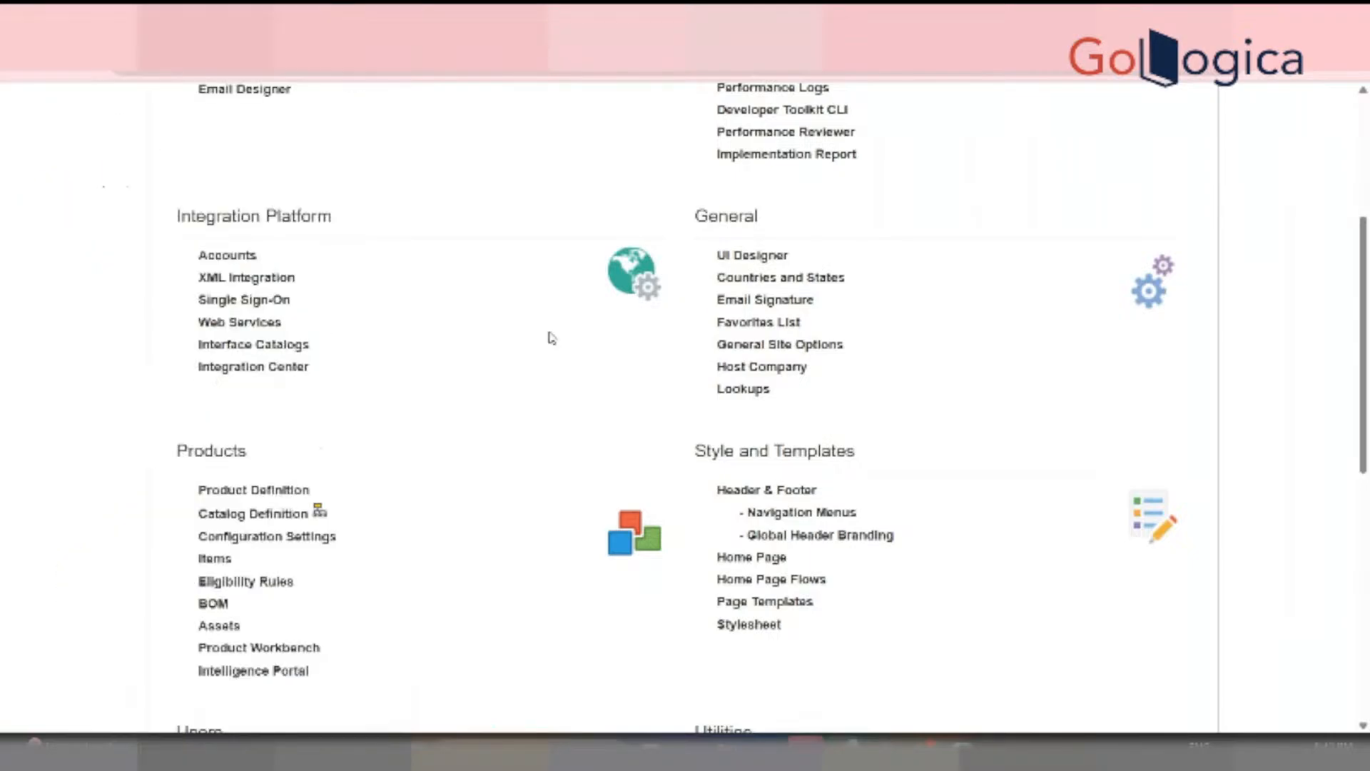
{"action": "left_click", "coordinate": [318, 508]}
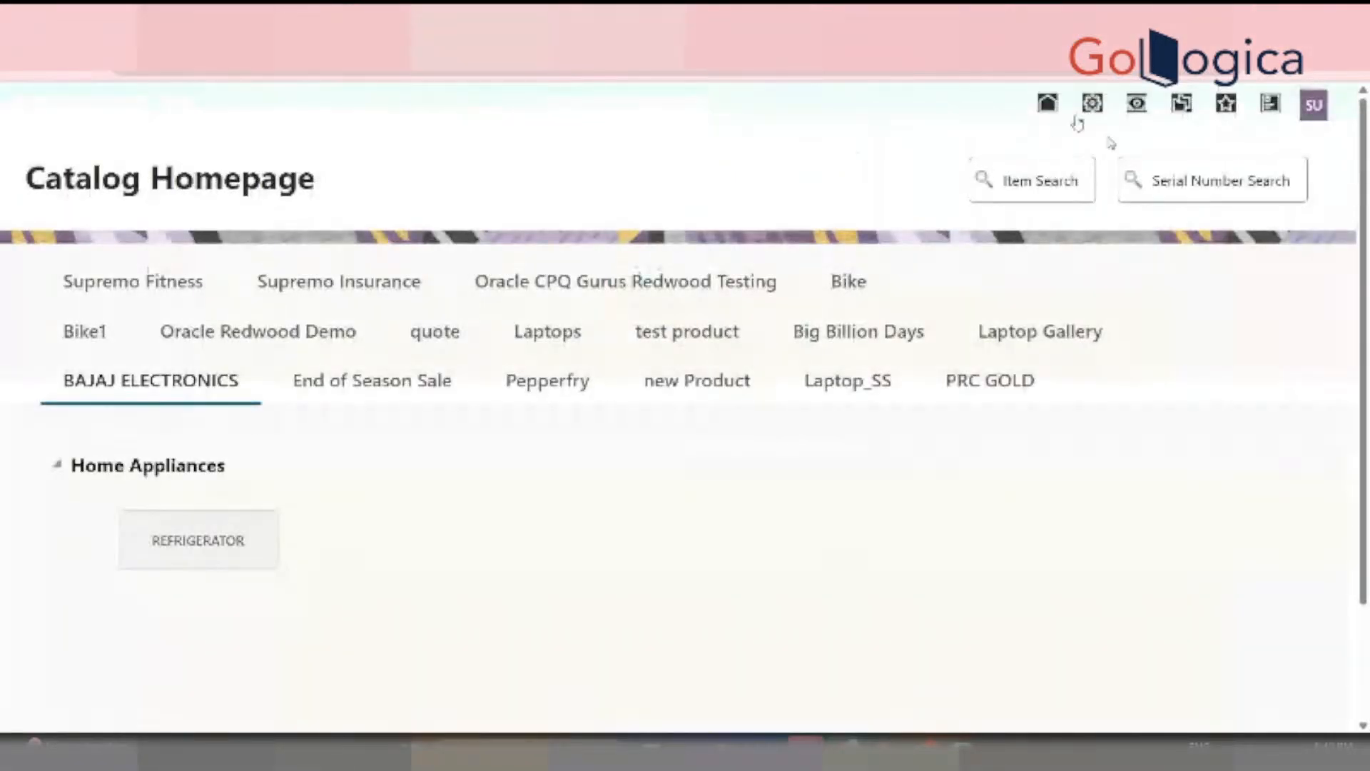
Check the refrigerator's Model Configuration page from the catalog home page and return to administration for the internal users list
{"action": "left_click", "coordinate": [1048, 105]}
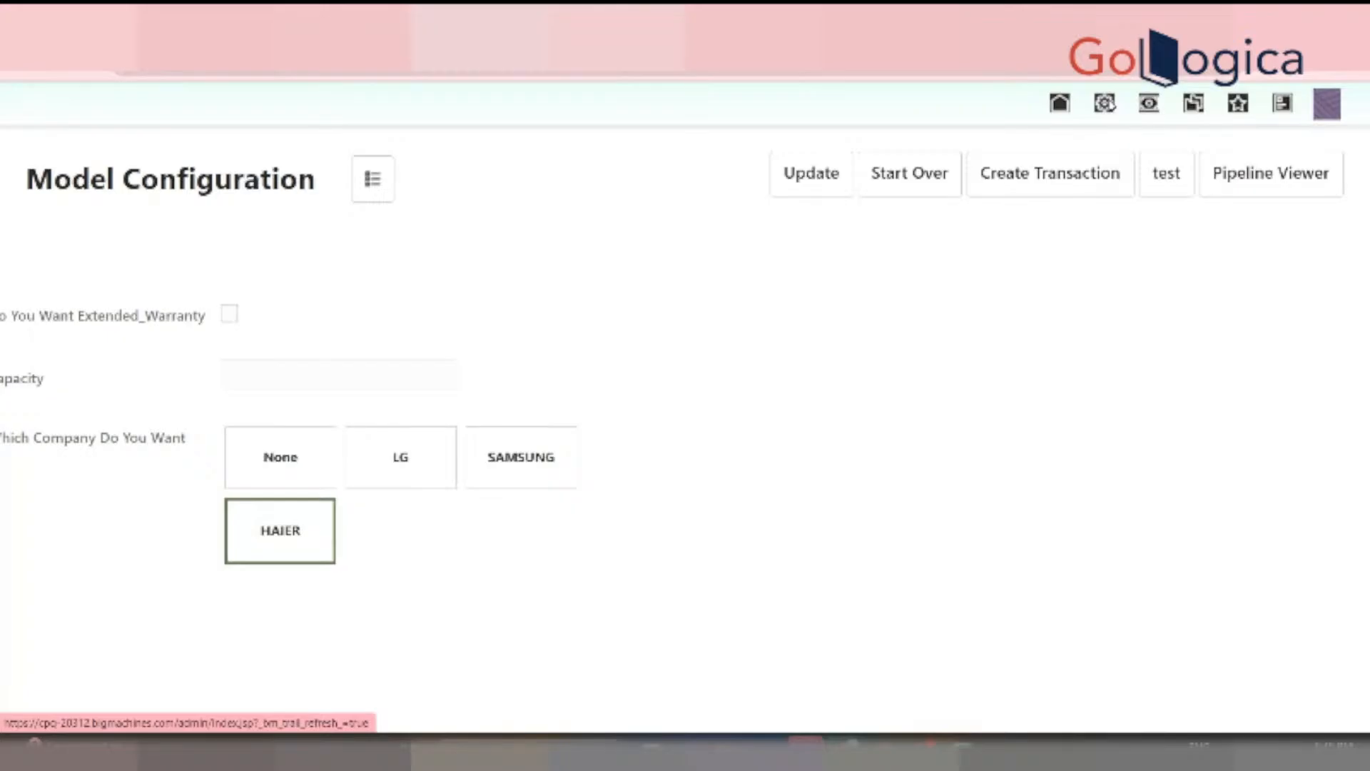
{"action": "left_click", "coordinate": [1105, 104]}
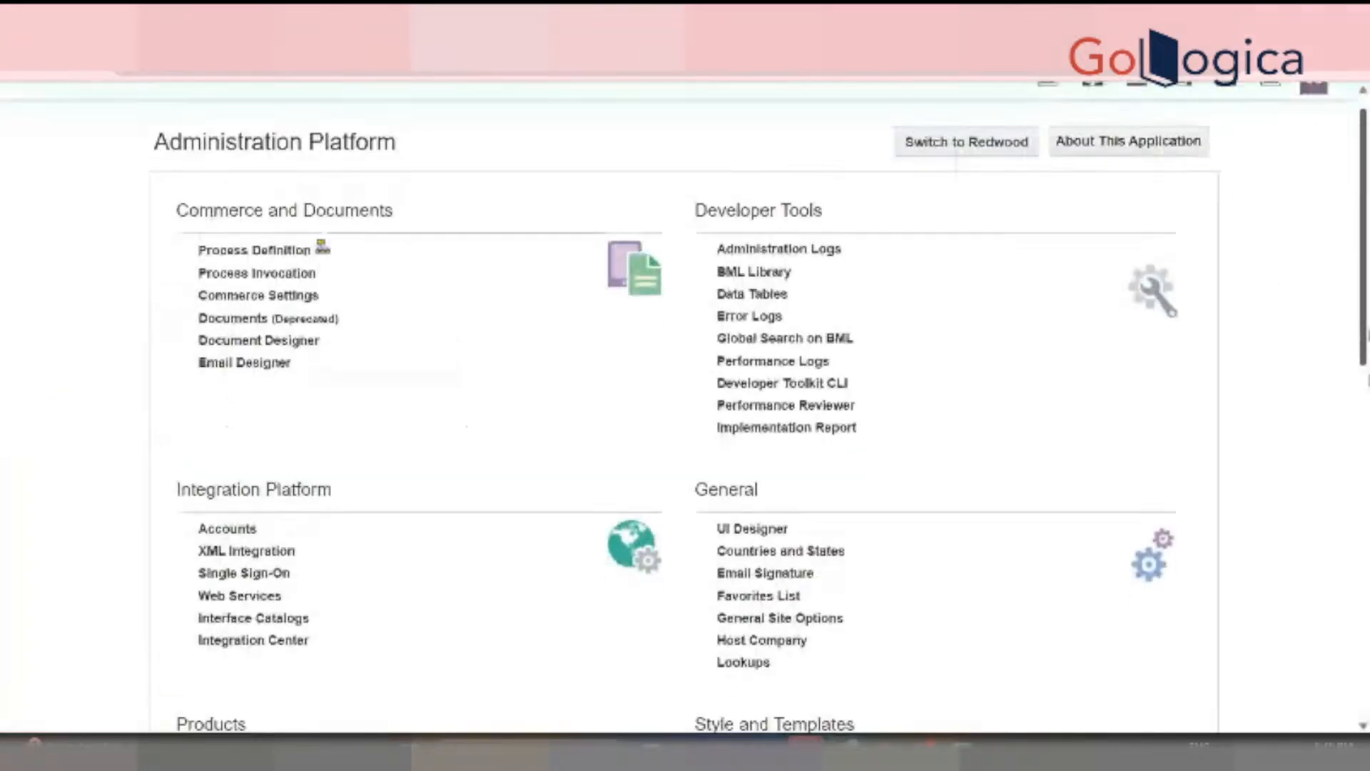
{"action": "scroll", "coordinate": [1050, 514], "scroll_direction": "down", "scroll_amount": 6}
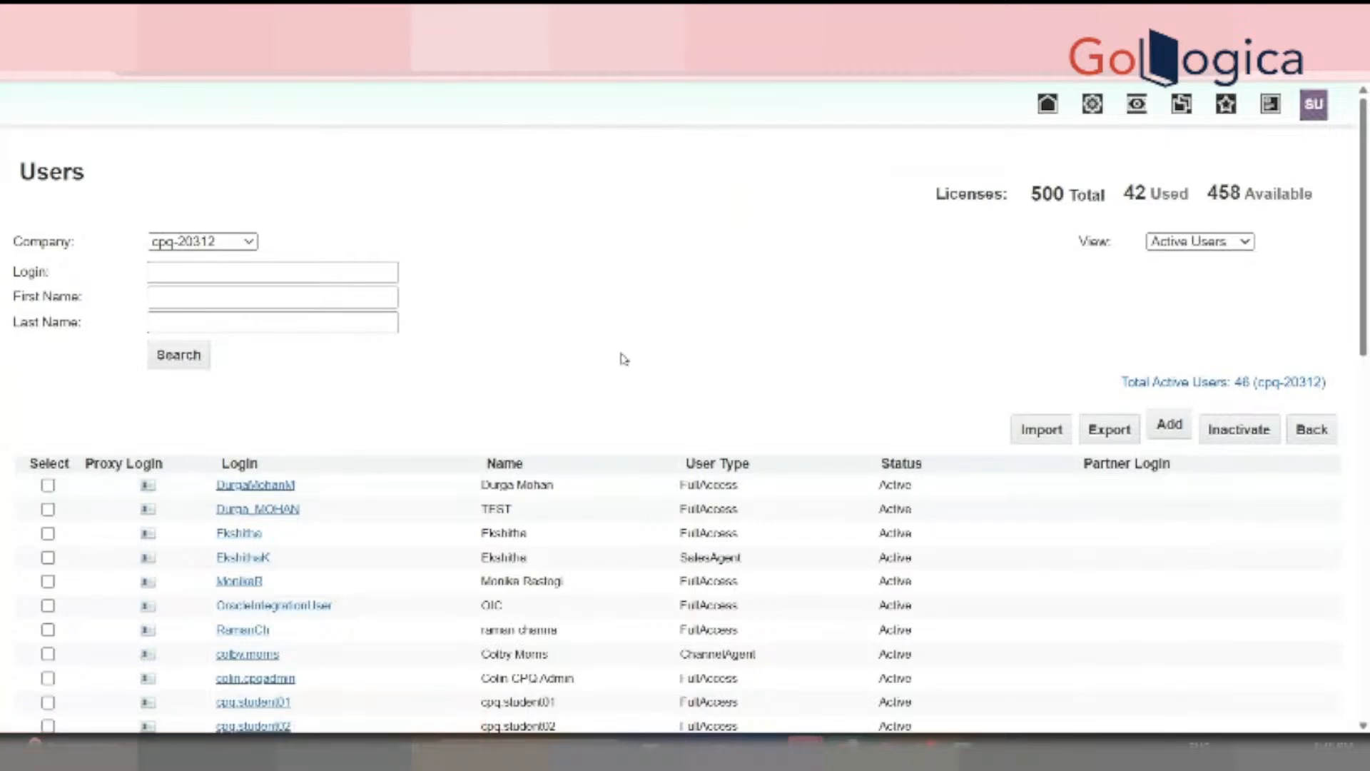
Open the first listed user's details and examine the selected sales groups and administrator groups
{"action": "mouse_move", "coordinate": [1368, 257]}
{"action": "left_mouse_down"}
{"action": "mouse_move", "coordinate": [1368, 524]}
{"action": "mouse_move", "coordinate": [1368, 257]}
{"action": "left_mouse_up"}
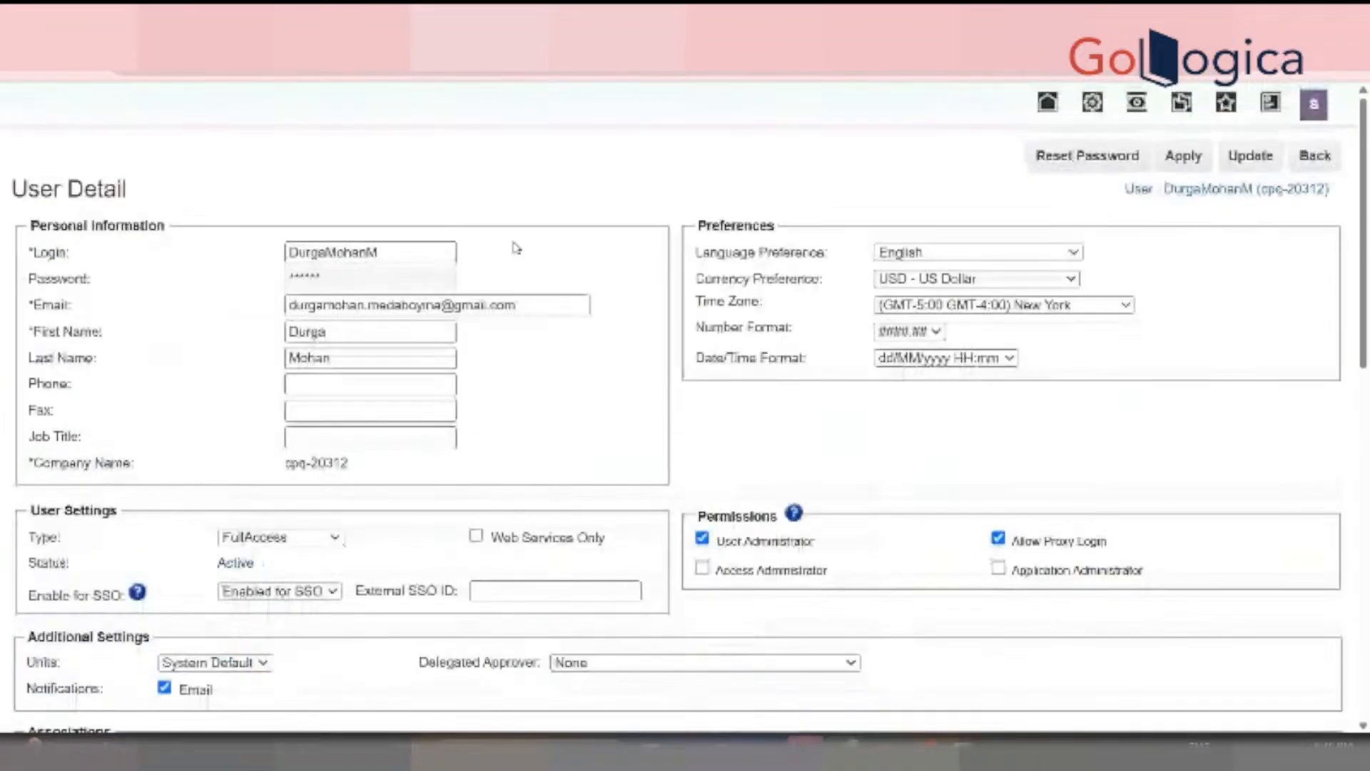
{"action": "left_click_drag", "start_coordinate": [1368, 315], "coordinate": [1368, 393]}
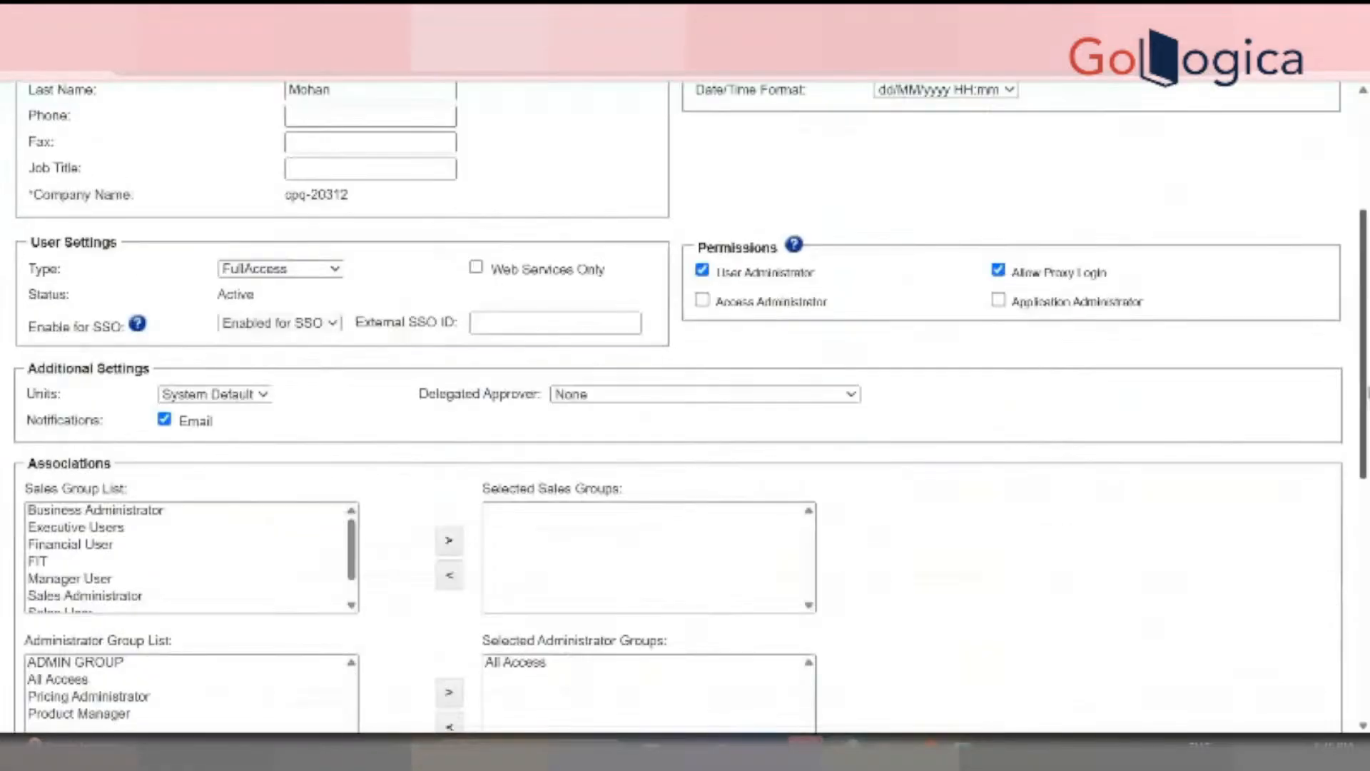
{"action": "scroll", "coordinate": [478, 478], "scroll_direction": "down", "scroll_amount": 2}
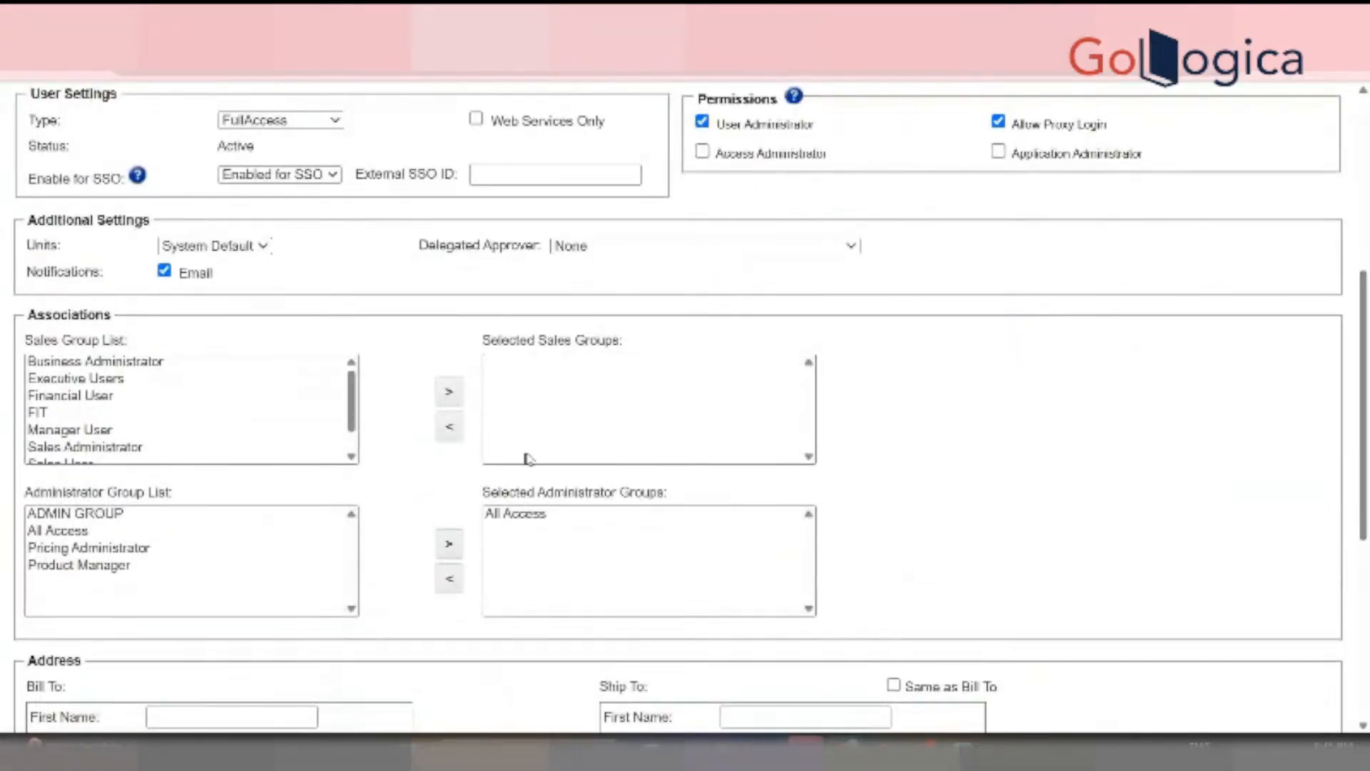
{"action": "scroll", "coordinate": [633, 428], "scroll_direction": "up", "scroll_amount": 5}
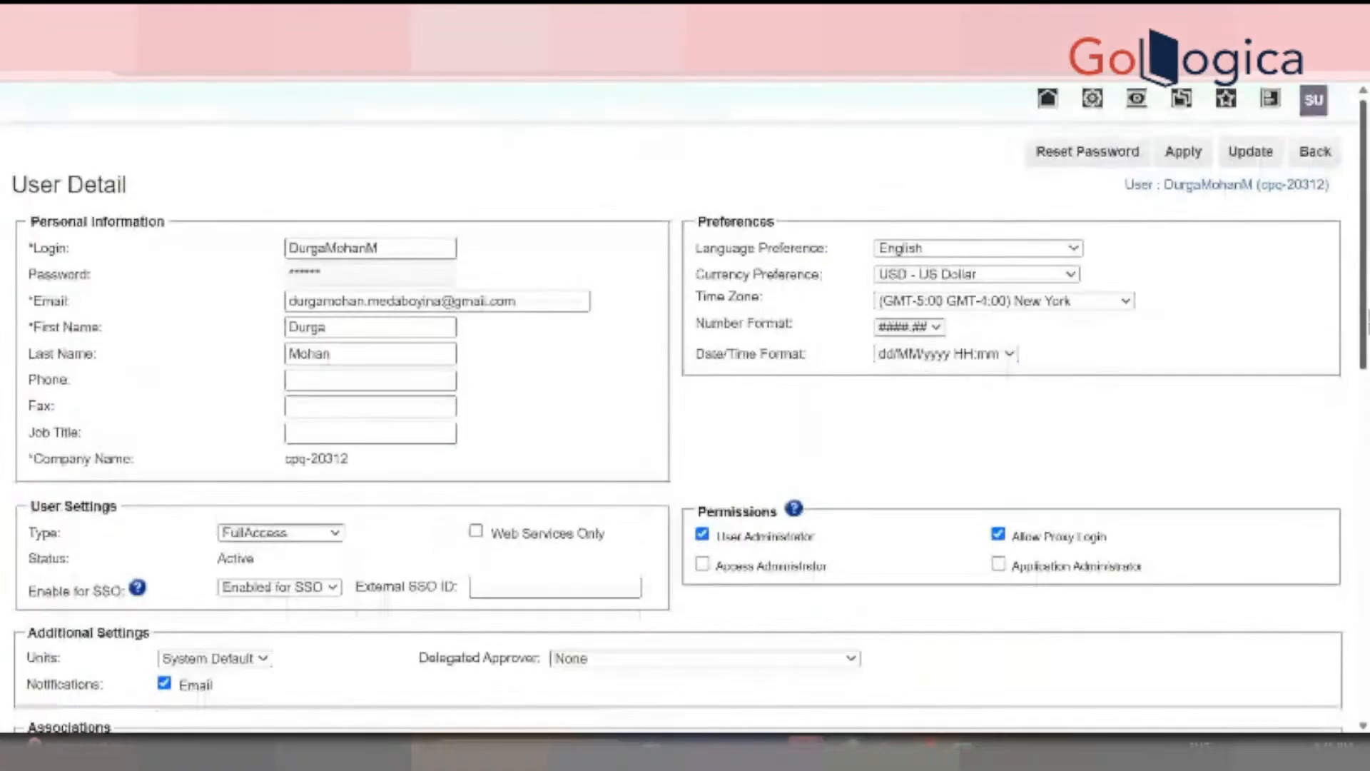
Proxy in as the first listed user and test opening the BAJAJ ELECTRONICS Refrigerator configuration from the catalog home page
{"action": "left_click_drag", "start_coordinate": [1368, 327], "coordinate": [1365, 275]}
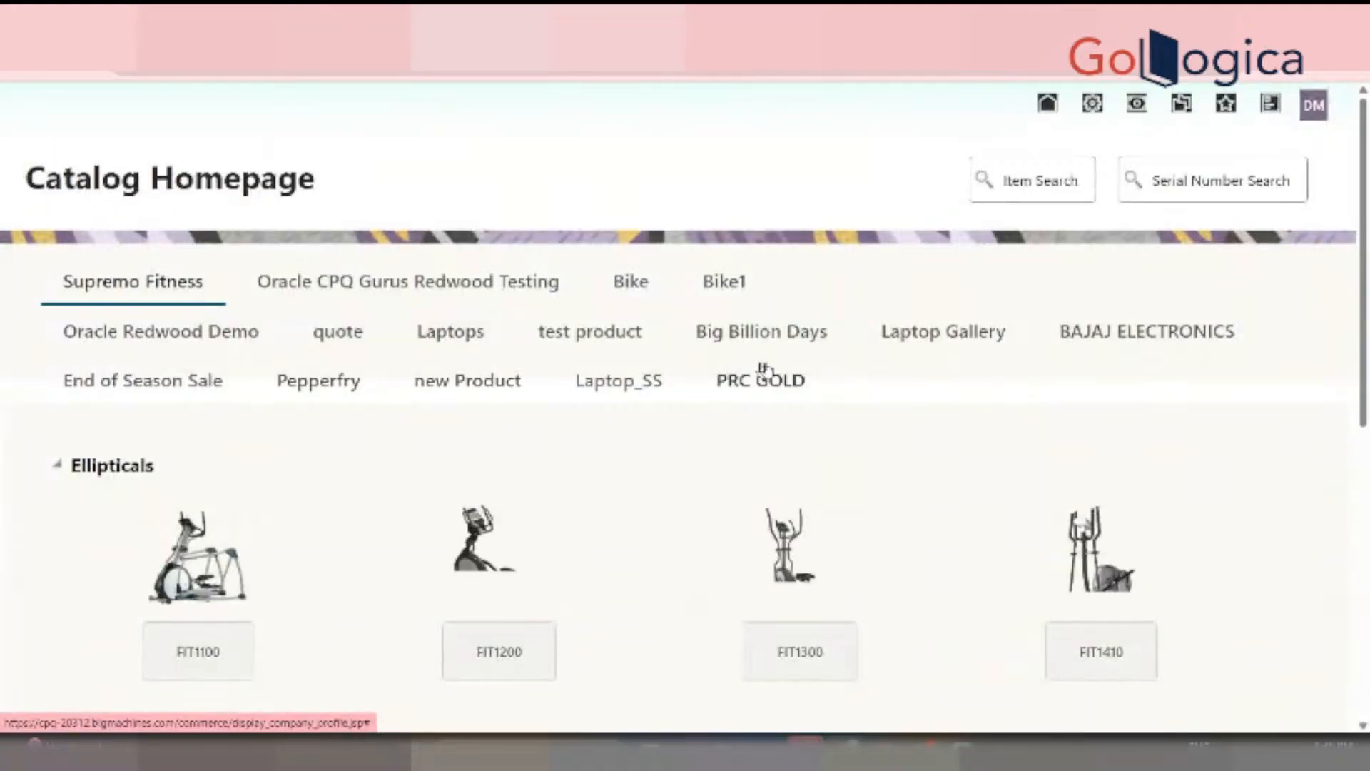
{"action": "left_click", "coordinate": [1106, 345]}
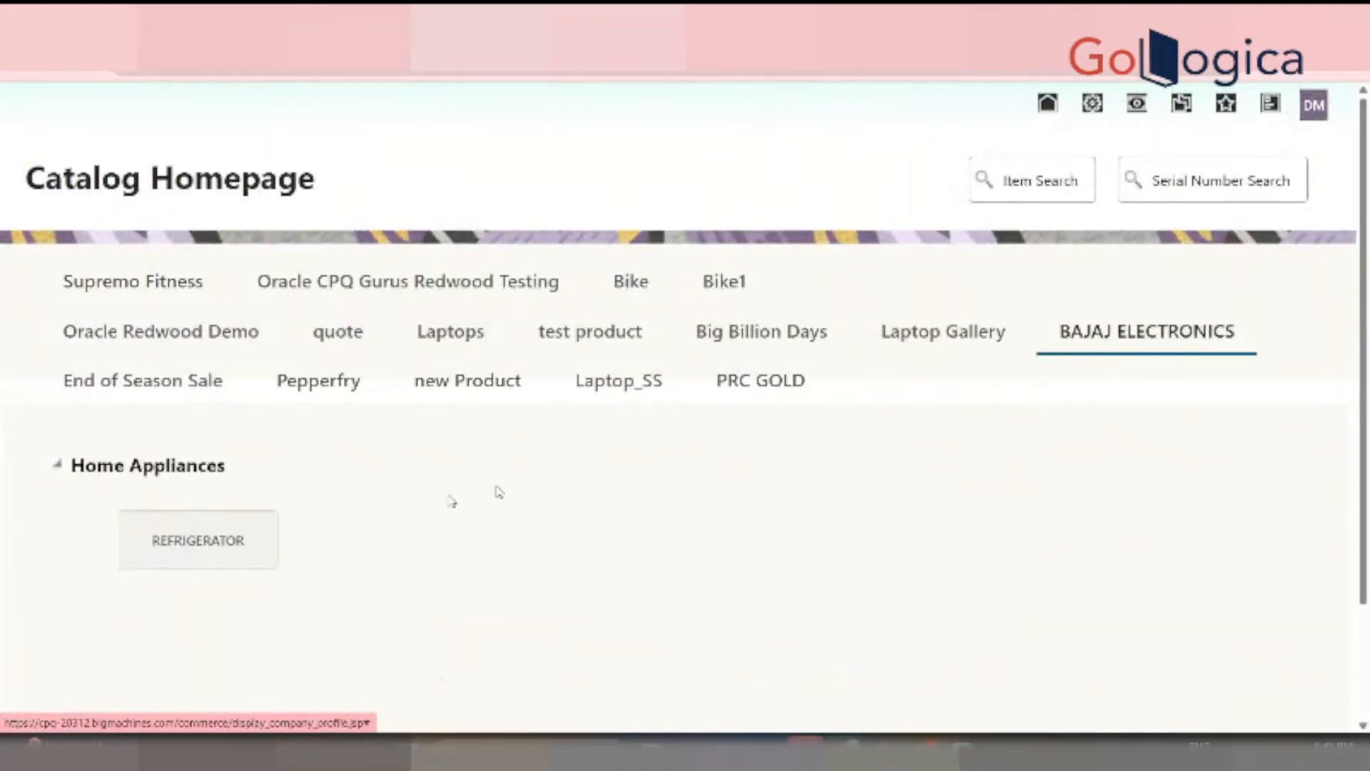
{"action": "left_click", "coordinate": [244, 565]}
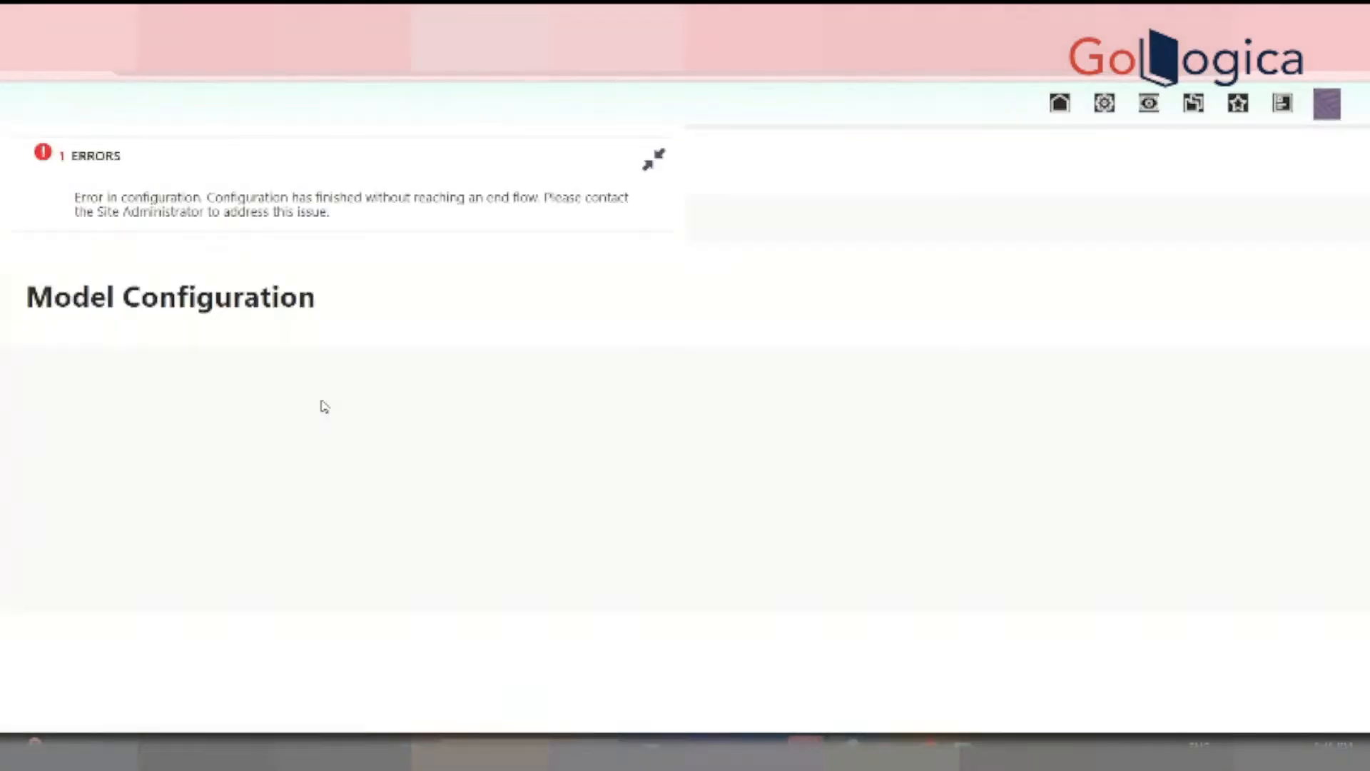
{"action": "left_click_drag", "start_coordinate": [329, 212], "coordinate": [74, 195]}
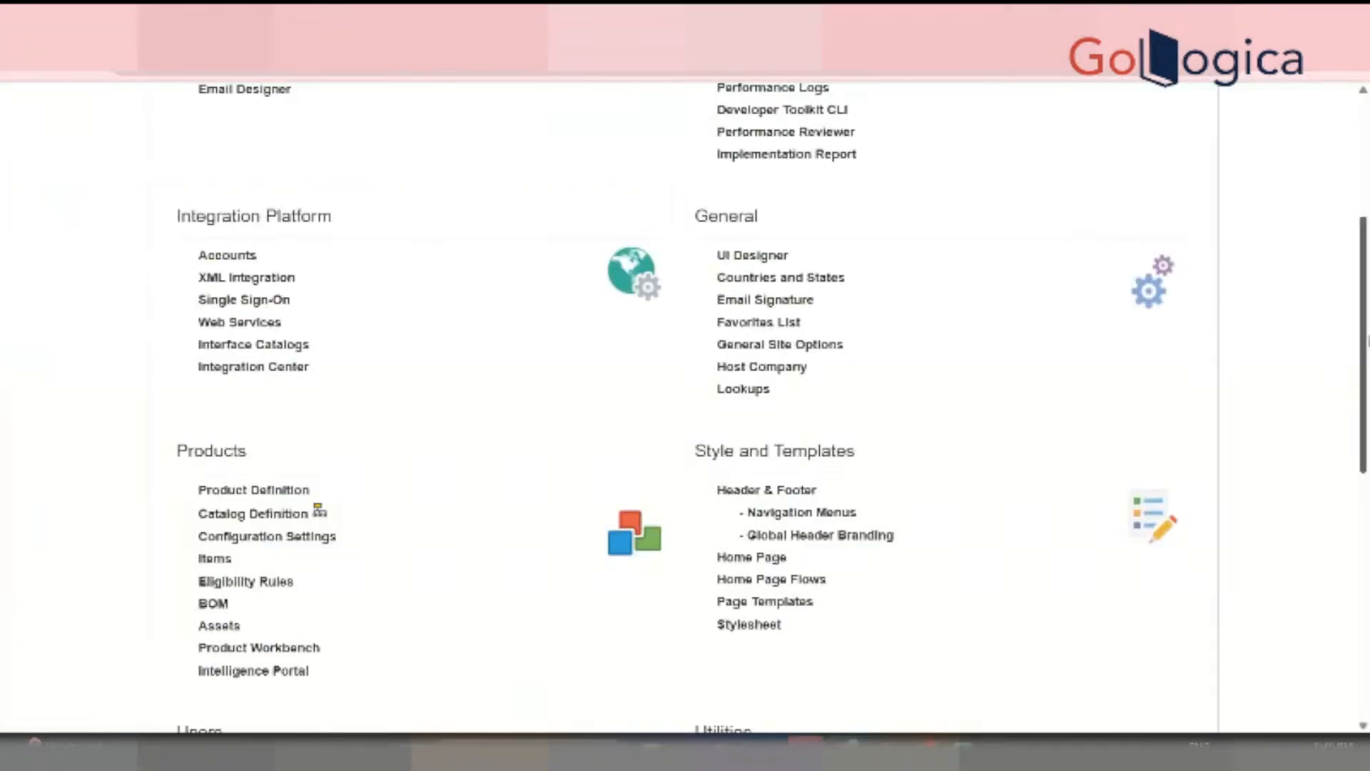
Add Financial User to the first listed internal user's selected sales groups and reload the refrigerator's Model Configuration page
{"action": "left_click_drag", "start_coordinate": [1364, 339], "coordinate": [1364, 431]}
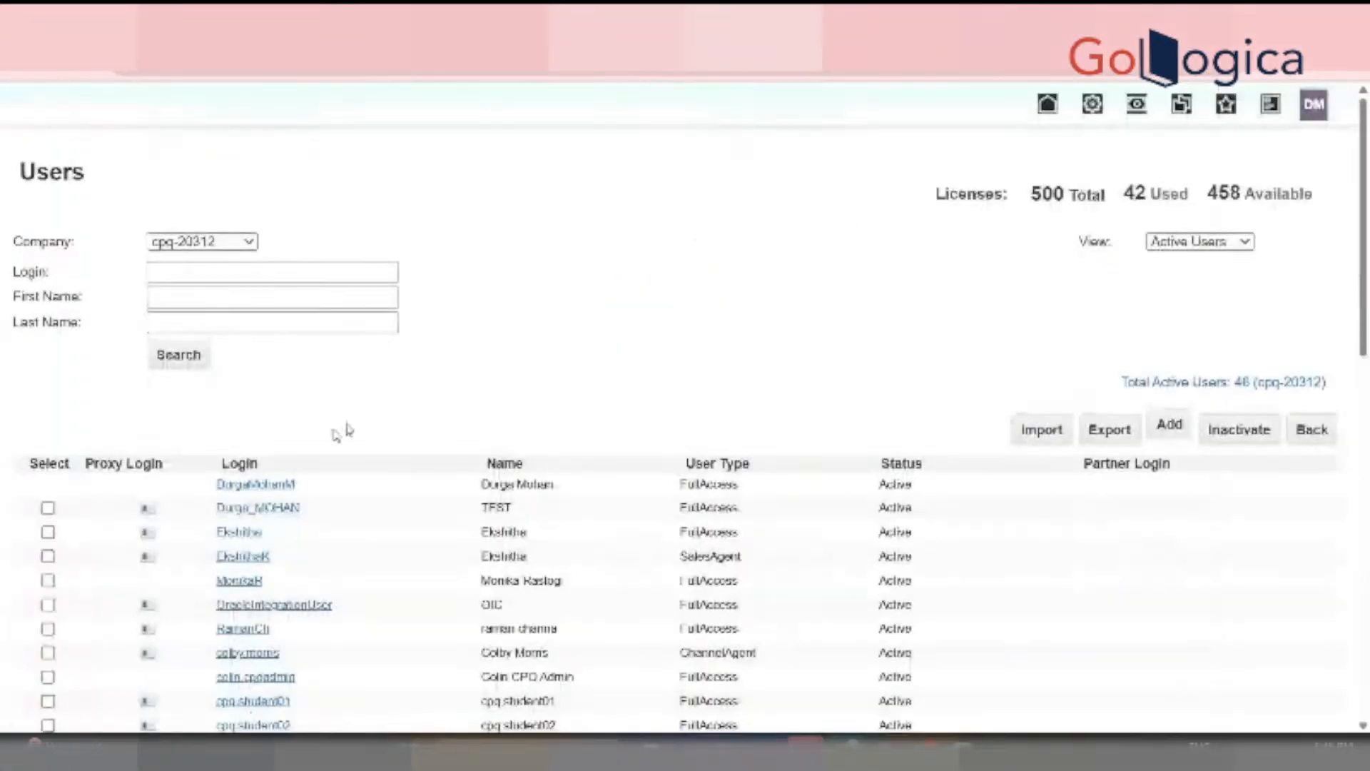
{"action": "left_click", "coordinate": [257, 485]}
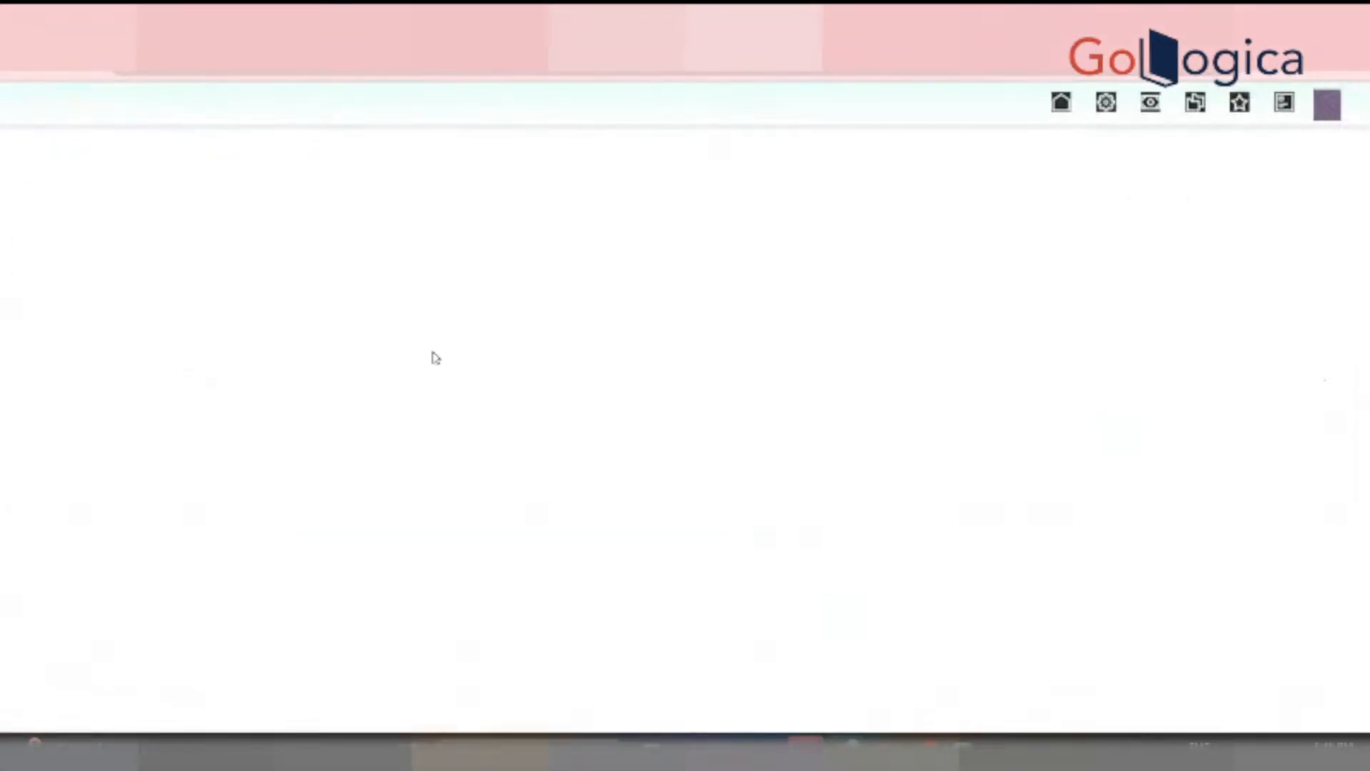
{"action": "scroll", "coordinate": [435, 358], "scroll_direction": "down", "scroll_amount": 5}
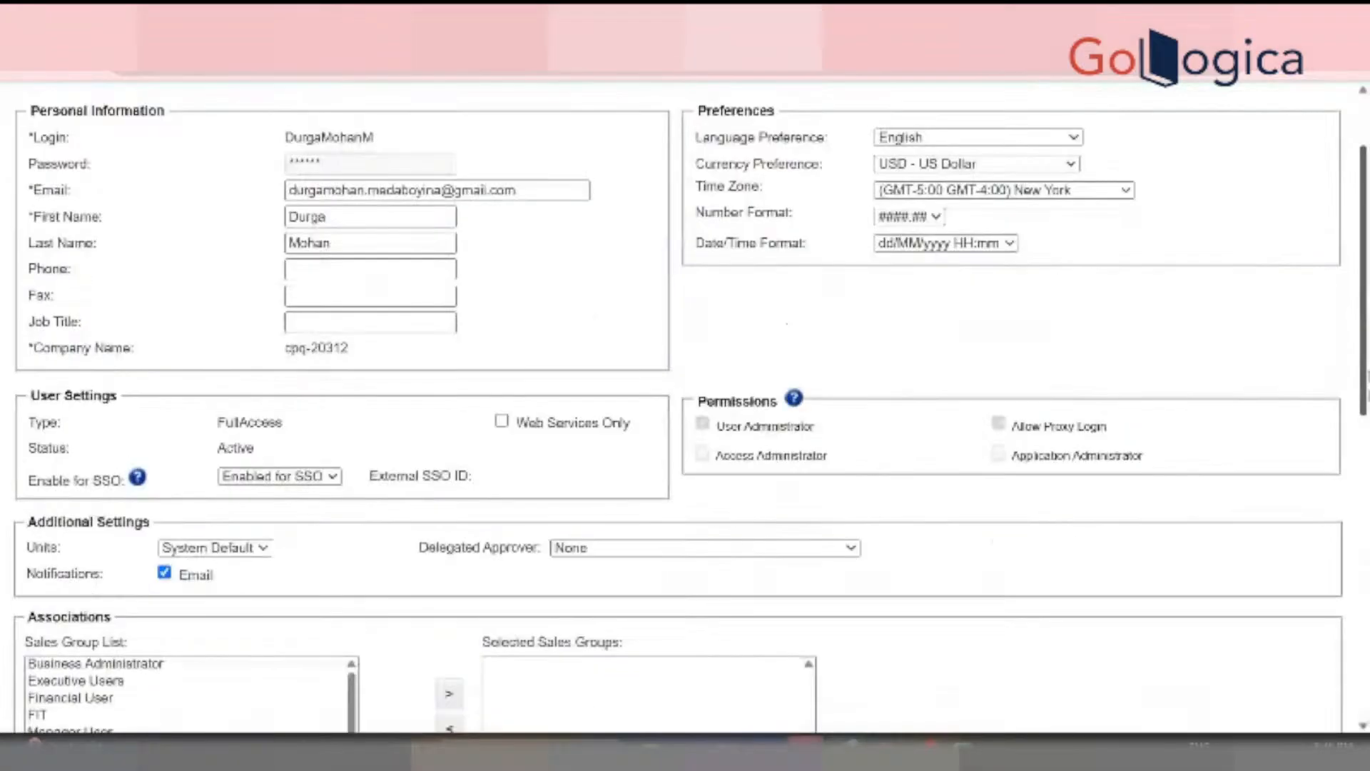
{"action": "left_click", "coordinate": [139, 474]}
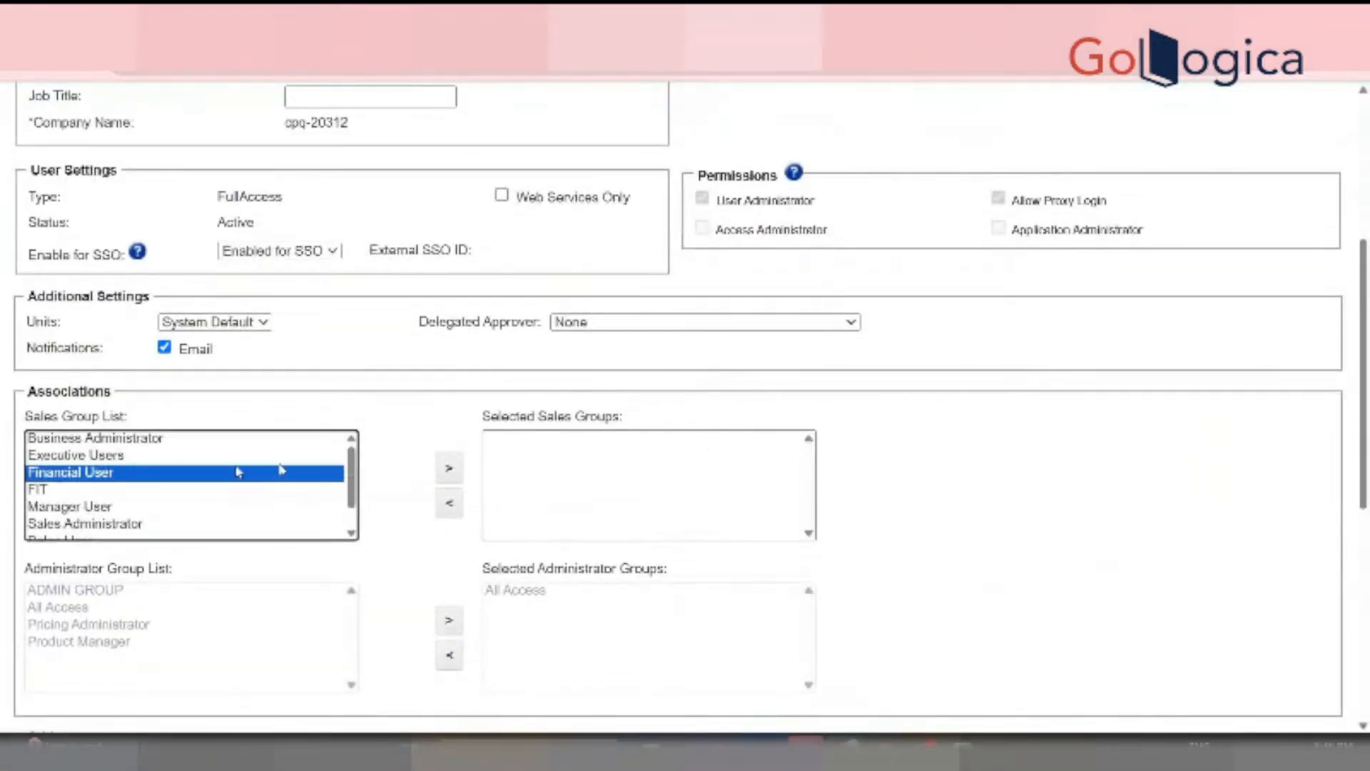
{"action": "left_click", "coordinate": [449, 468]}
{"action": "scroll", "coordinate": [1364, 332], "scroll_direction": "down", "scroll_amount": 5}
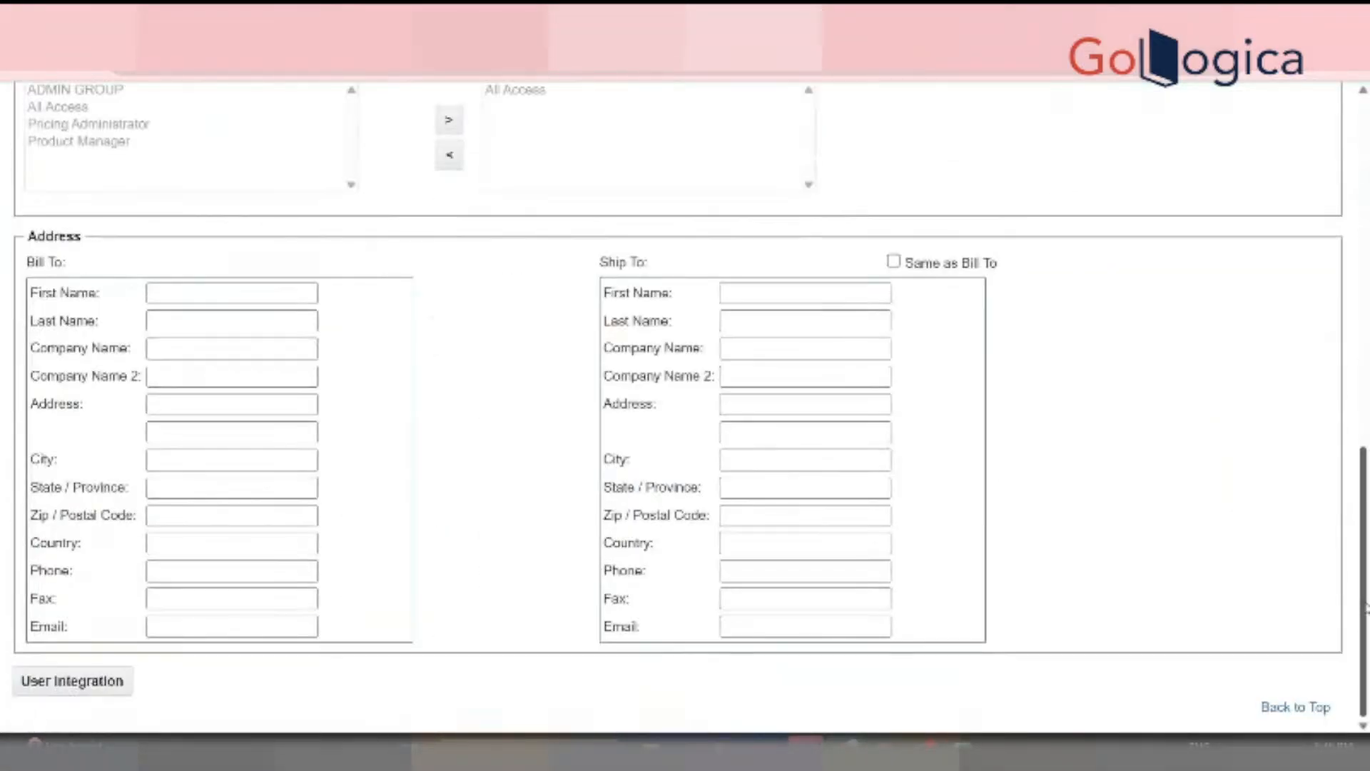
{"action": "scroll", "coordinate": [1365, 332], "scroll_direction": "up", "scroll_amount": 10}
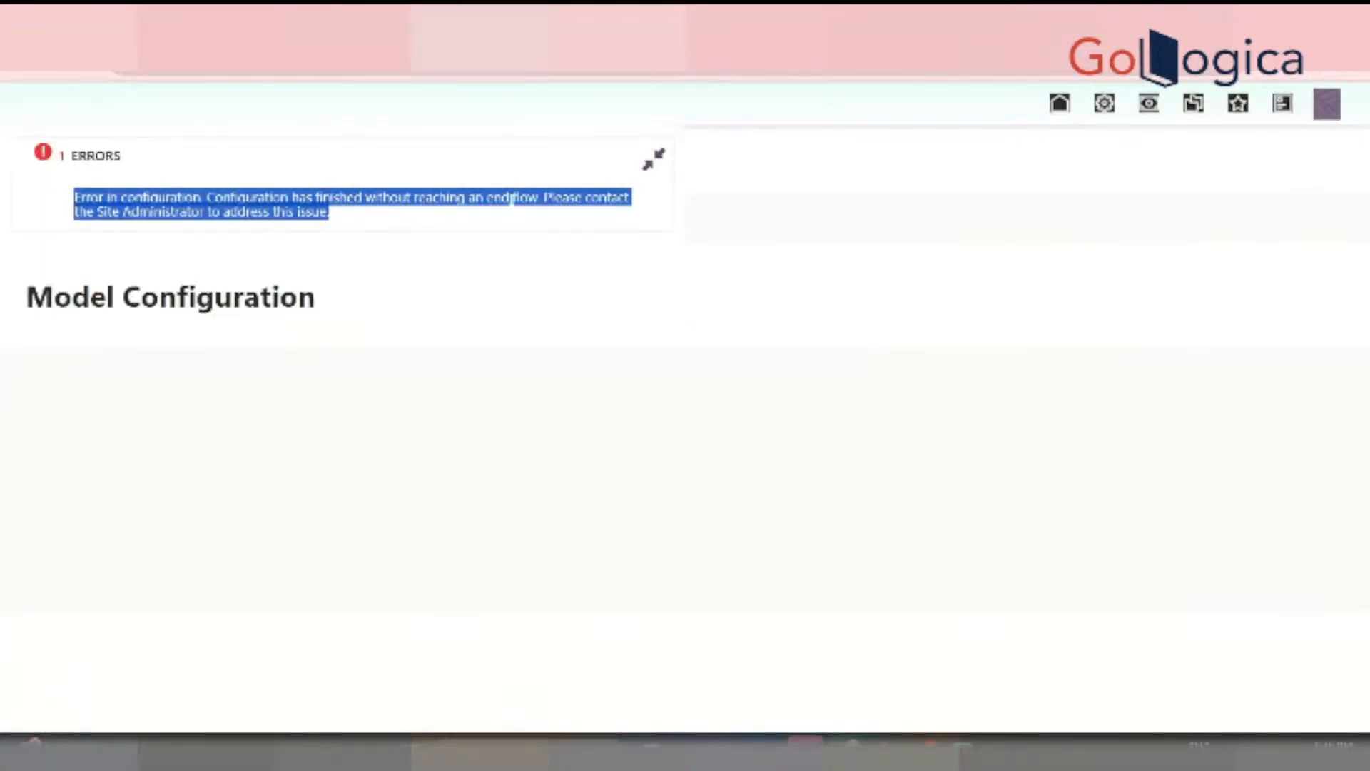
{"action": "key", "text": "F5"}
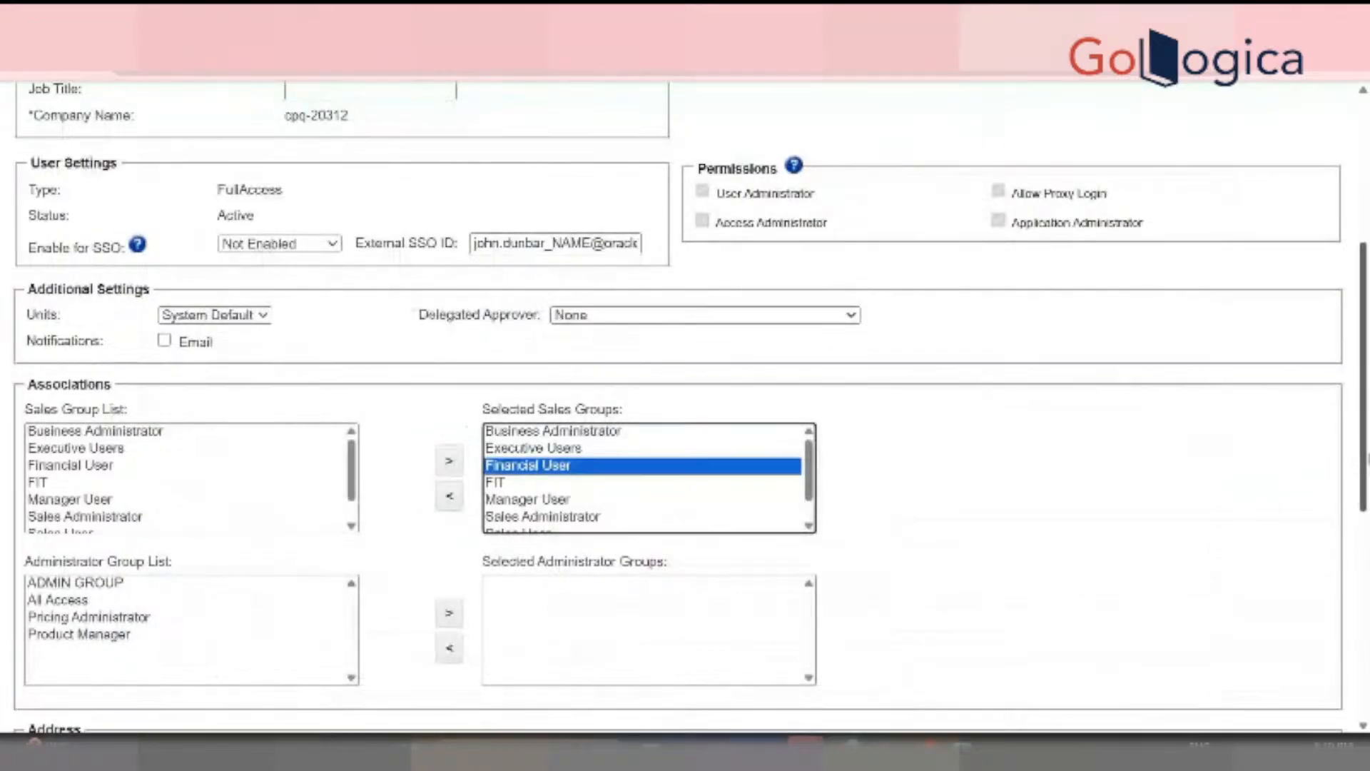
Return from the Super User's details to the users list and sign out of the proxy session
{"action": "scroll", "coordinate": [685, 428], "scroll_direction": "up", "scroll_amount": 2}
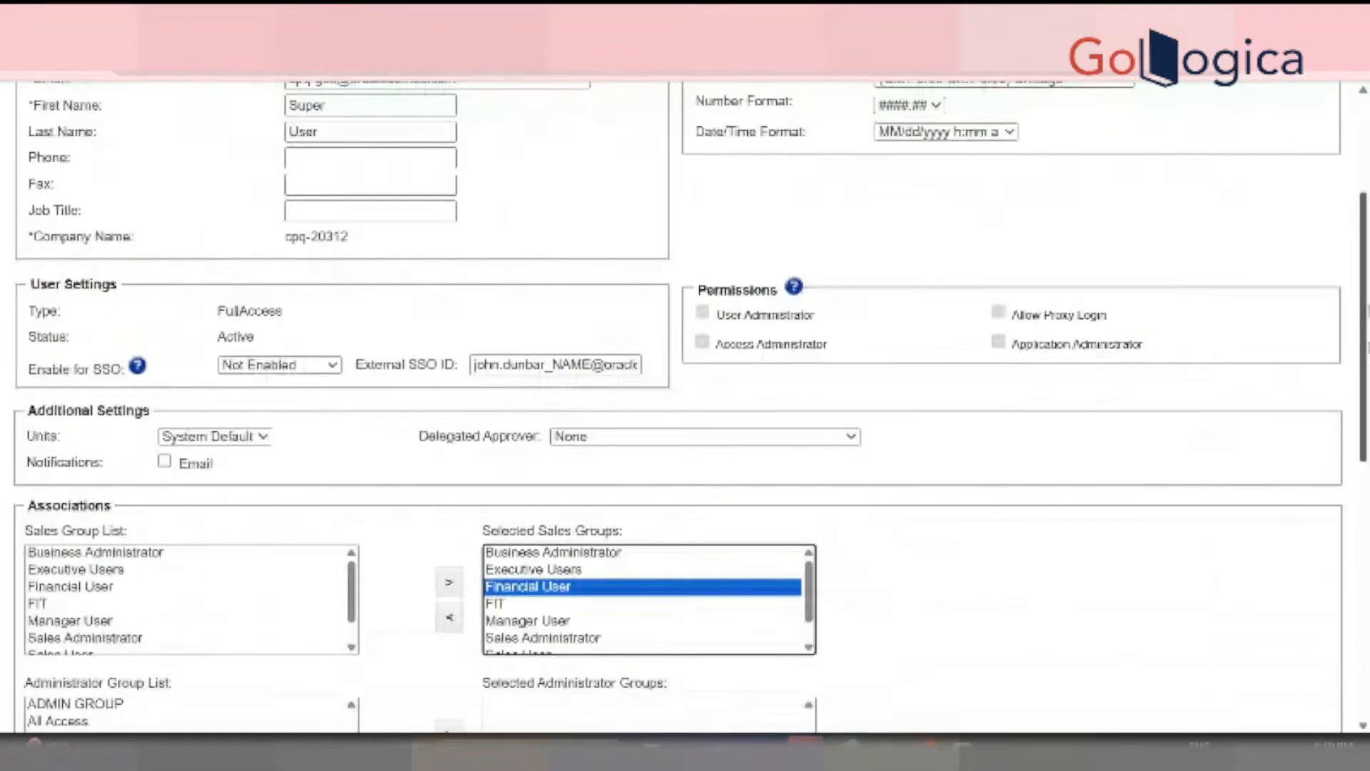
{"action": "scroll", "coordinate": [685, 428], "scroll_direction": "up", "scroll_amount": 3}
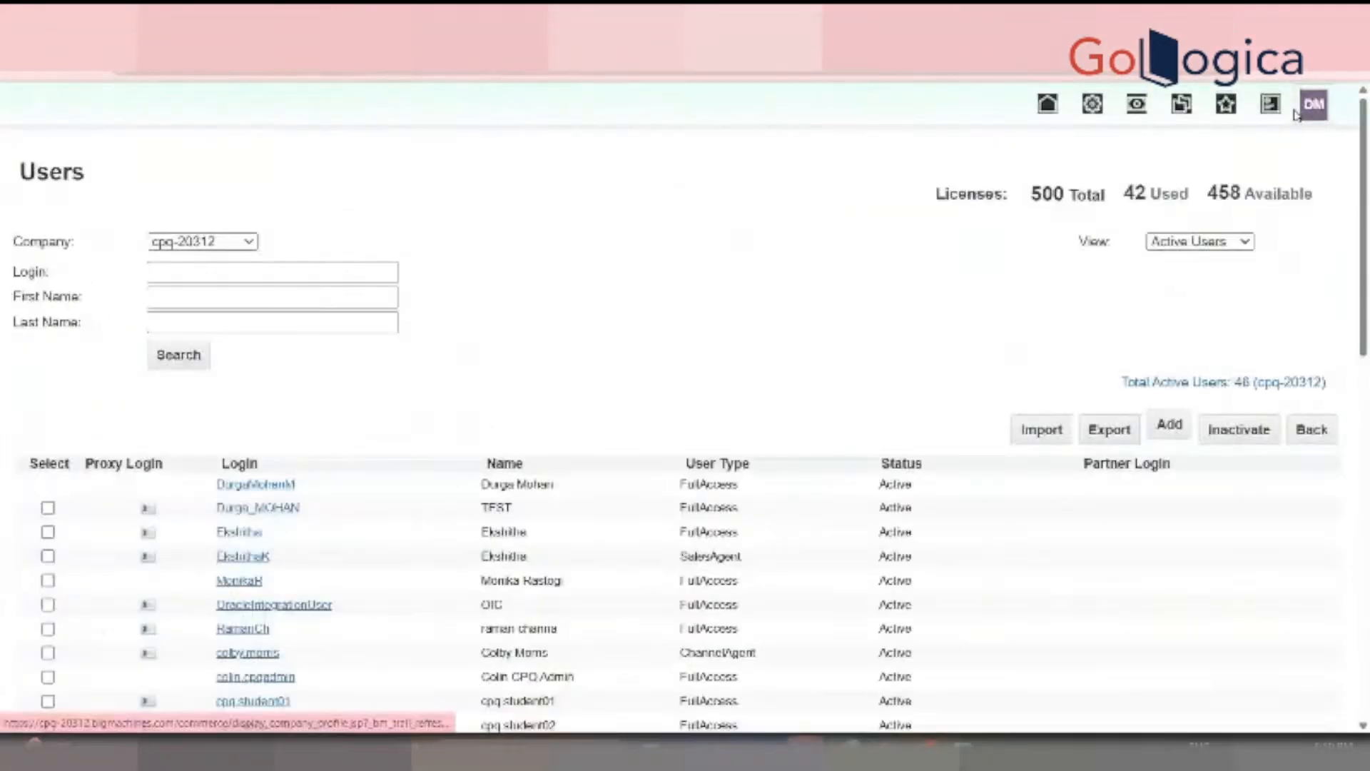
{"action": "left_click", "coordinate": [1313, 104]}
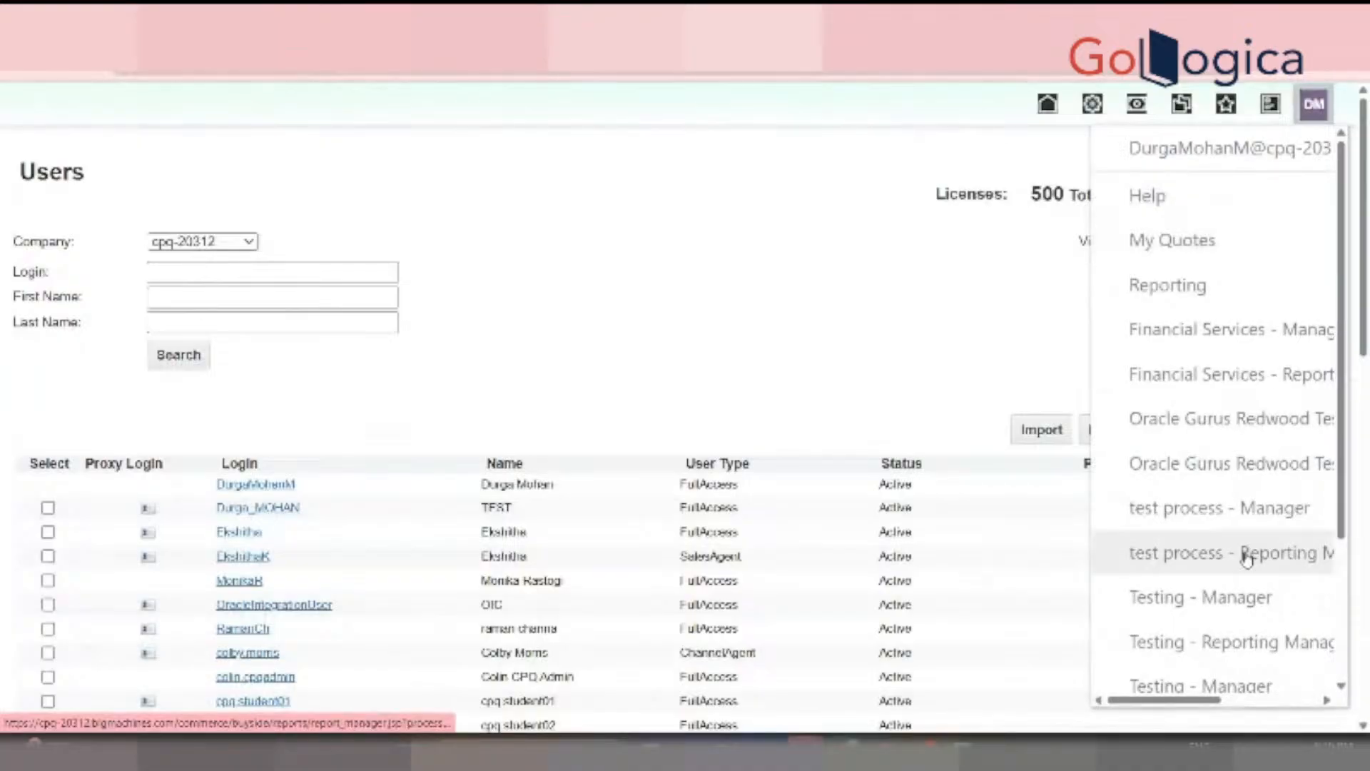
{"action": "scroll", "coordinate": [1249, 464], "scroll_direction": "down", "scroll_amount": 3}
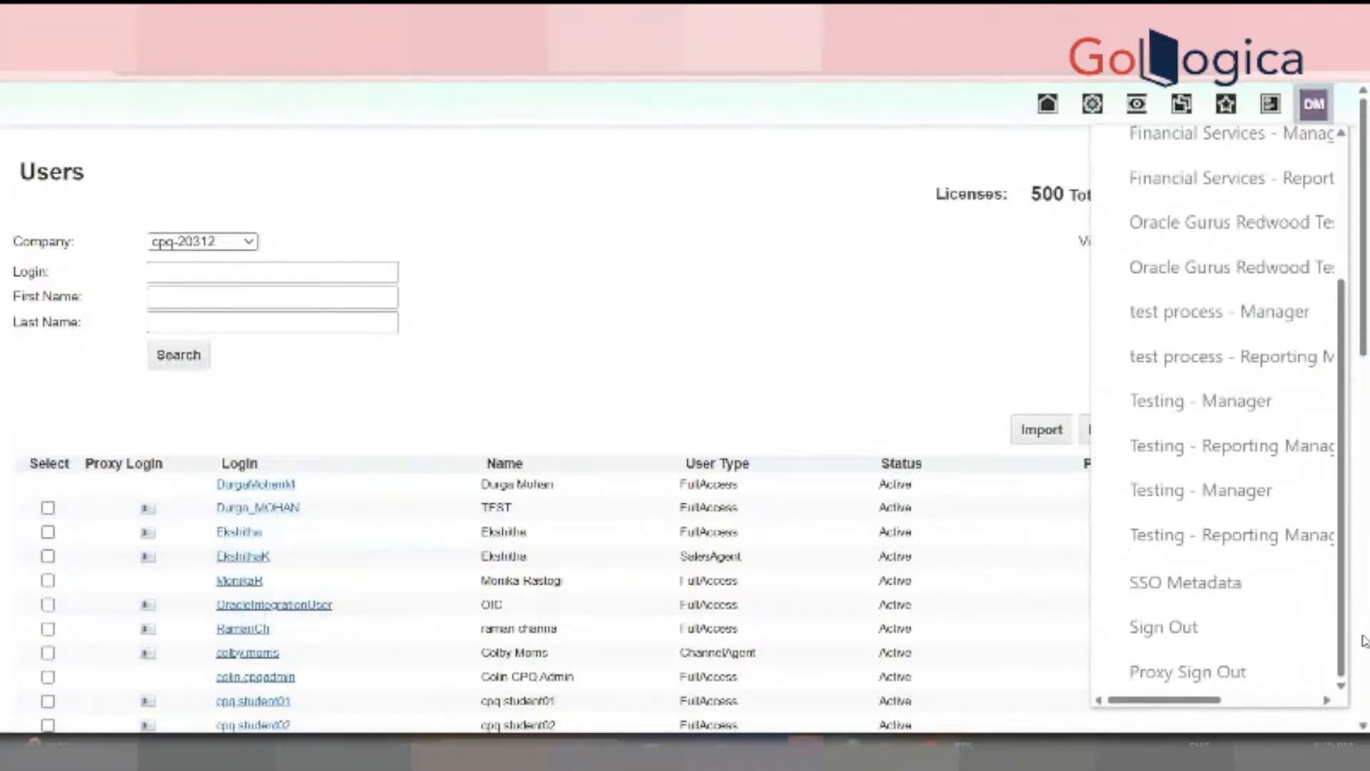
{"action": "left_click", "coordinate": [1206, 671]}
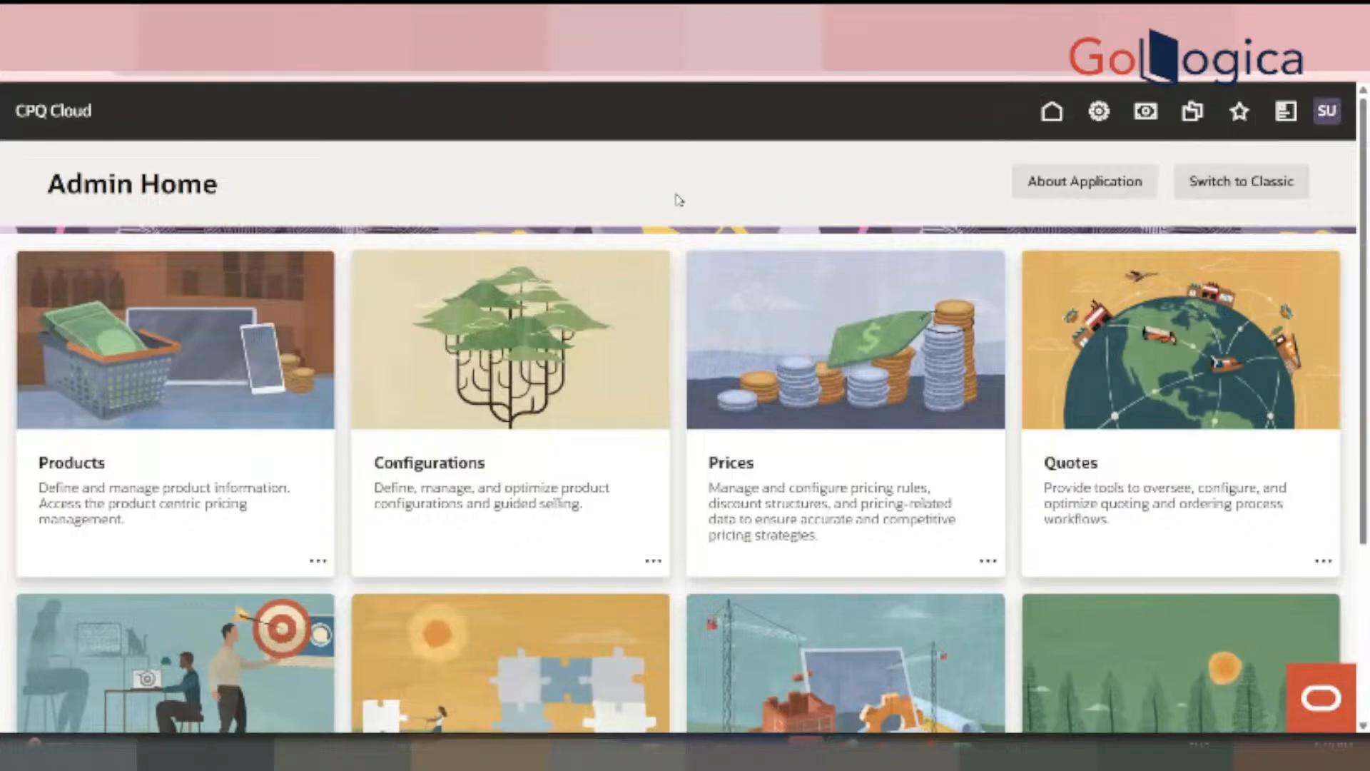
Switch administration to the classic layout and open the configuration flow rules list for BAJAJ ELECTRONICS > Home Appliances > Refrigerators
{"action": "left_click", "coordinate": [1243, 179]}
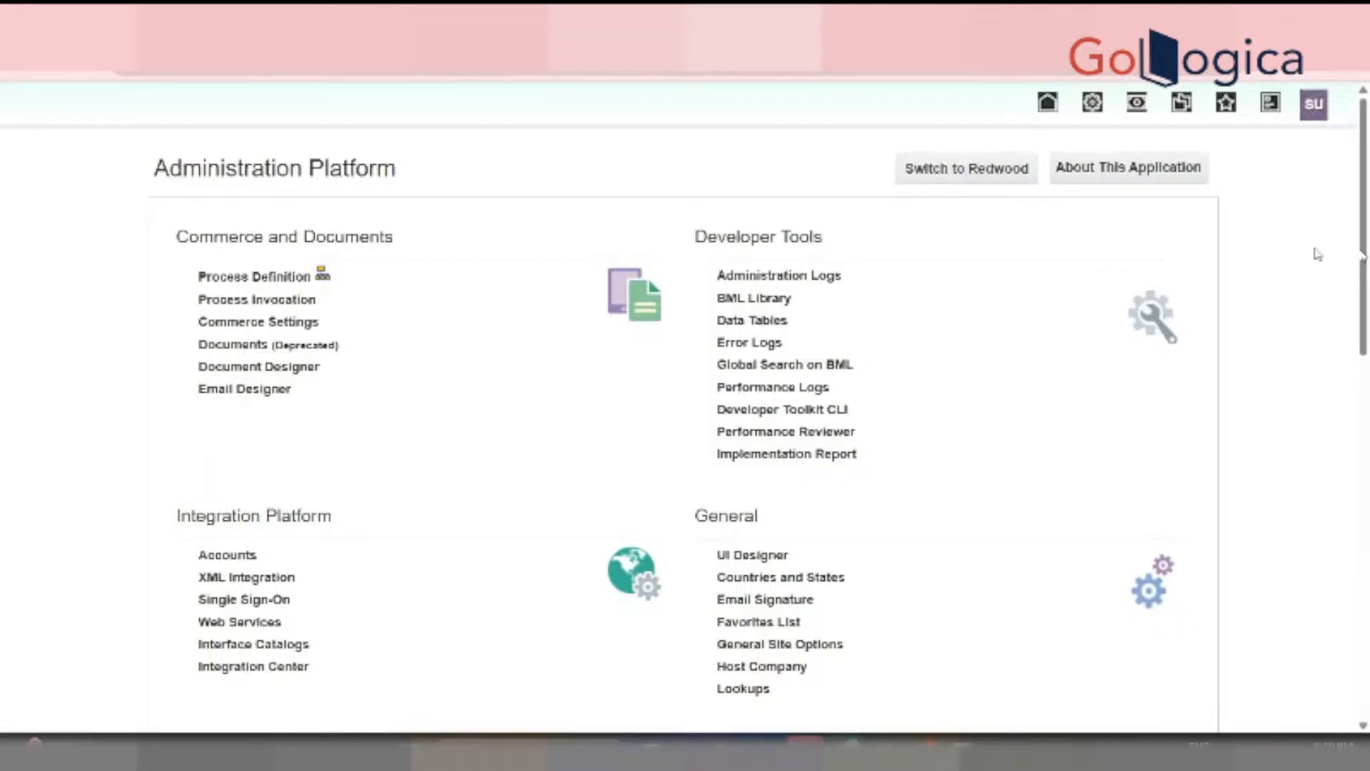
{"action": "scroll", "coordinate": [318, 421], "scroll_direction": "down", "scroll_amount": 5}
{"action": "left_click", "coordinate": [317, 427]}
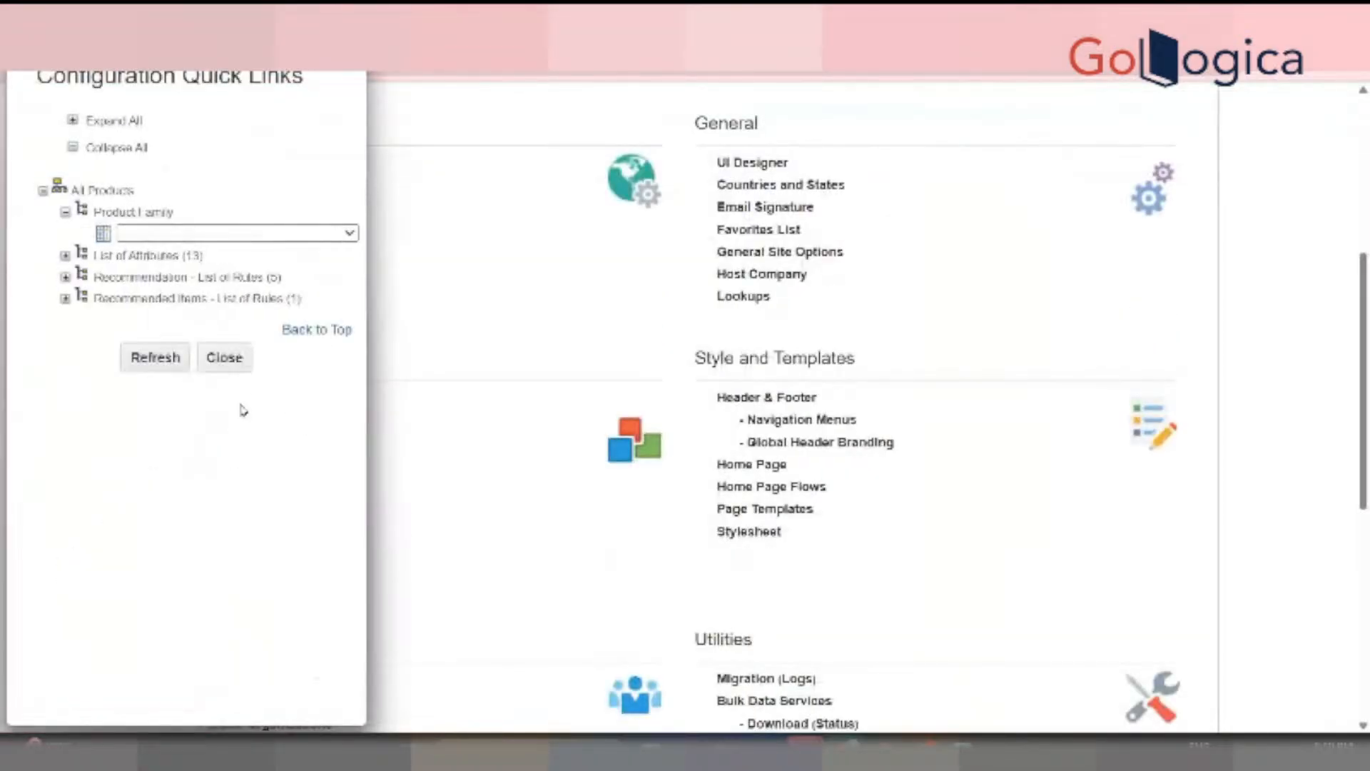
{"action": "left_click", "coordinate": [159, 236]}
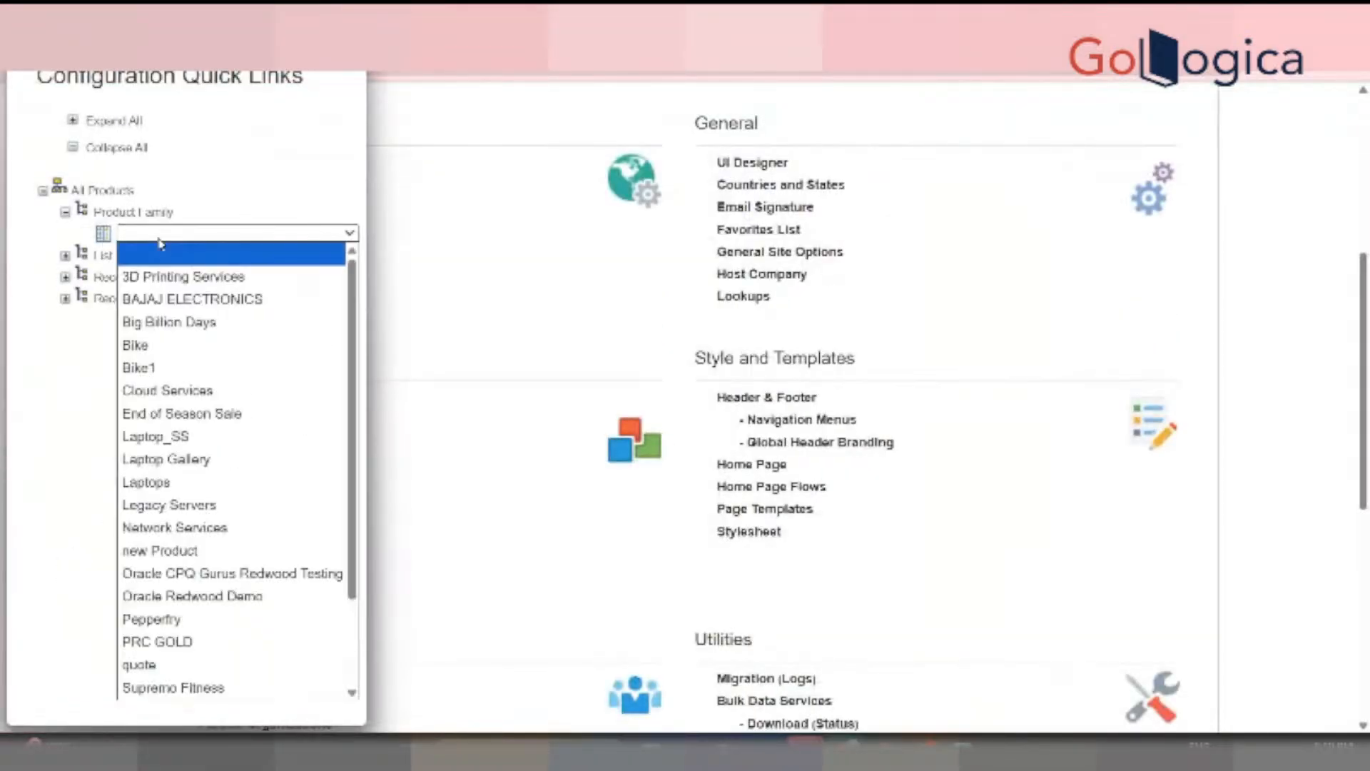
{"action": "left_click", "coordinate": [160, 298]}
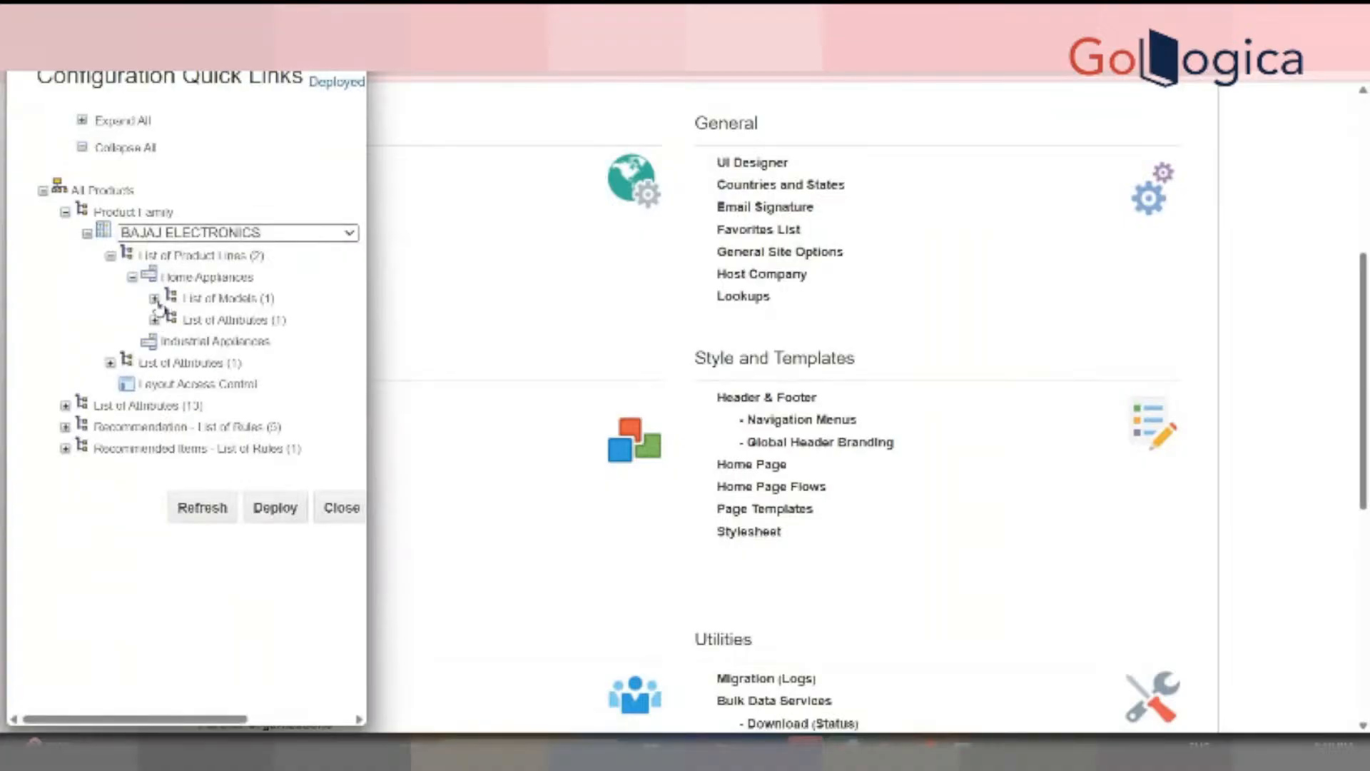
{"action": "left_click", "coordinate": [155, 299]}
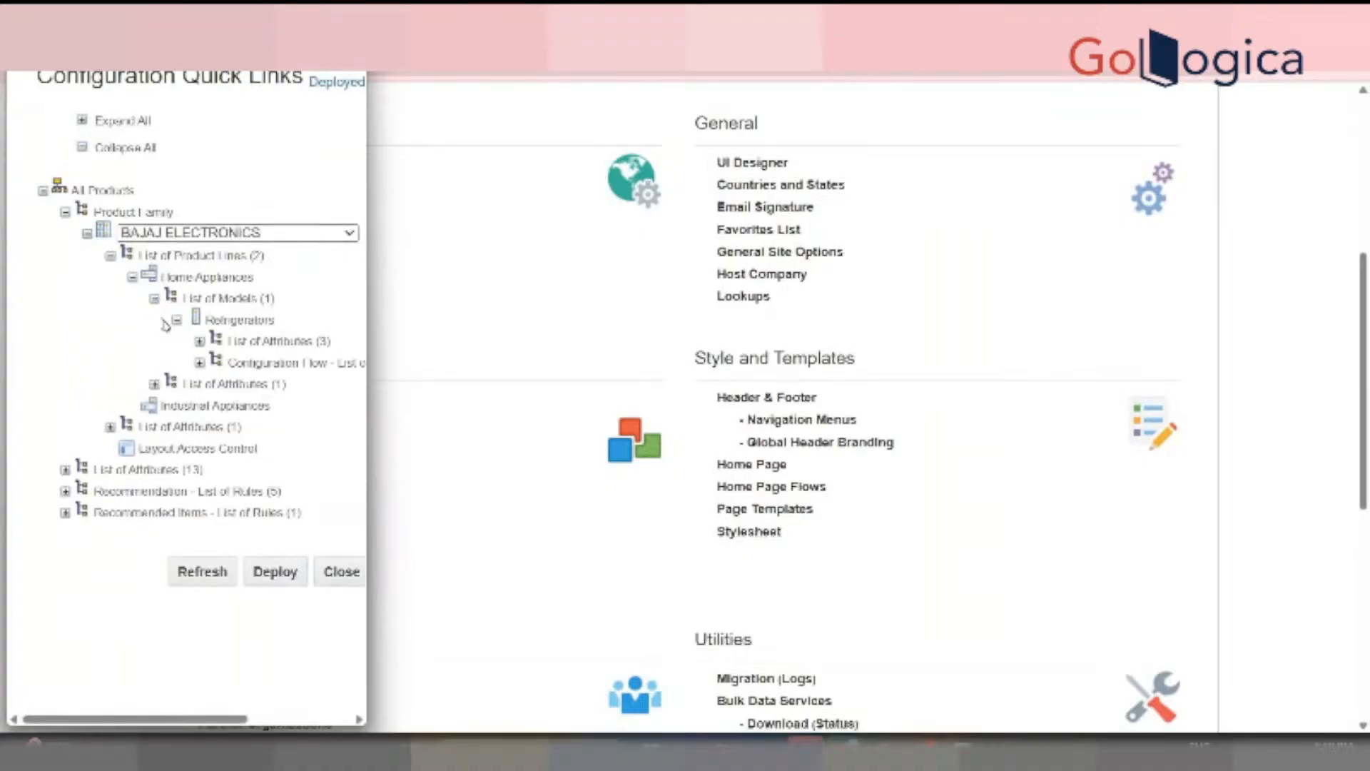
{"action": "left_click", "coordinate": [199, 365]}
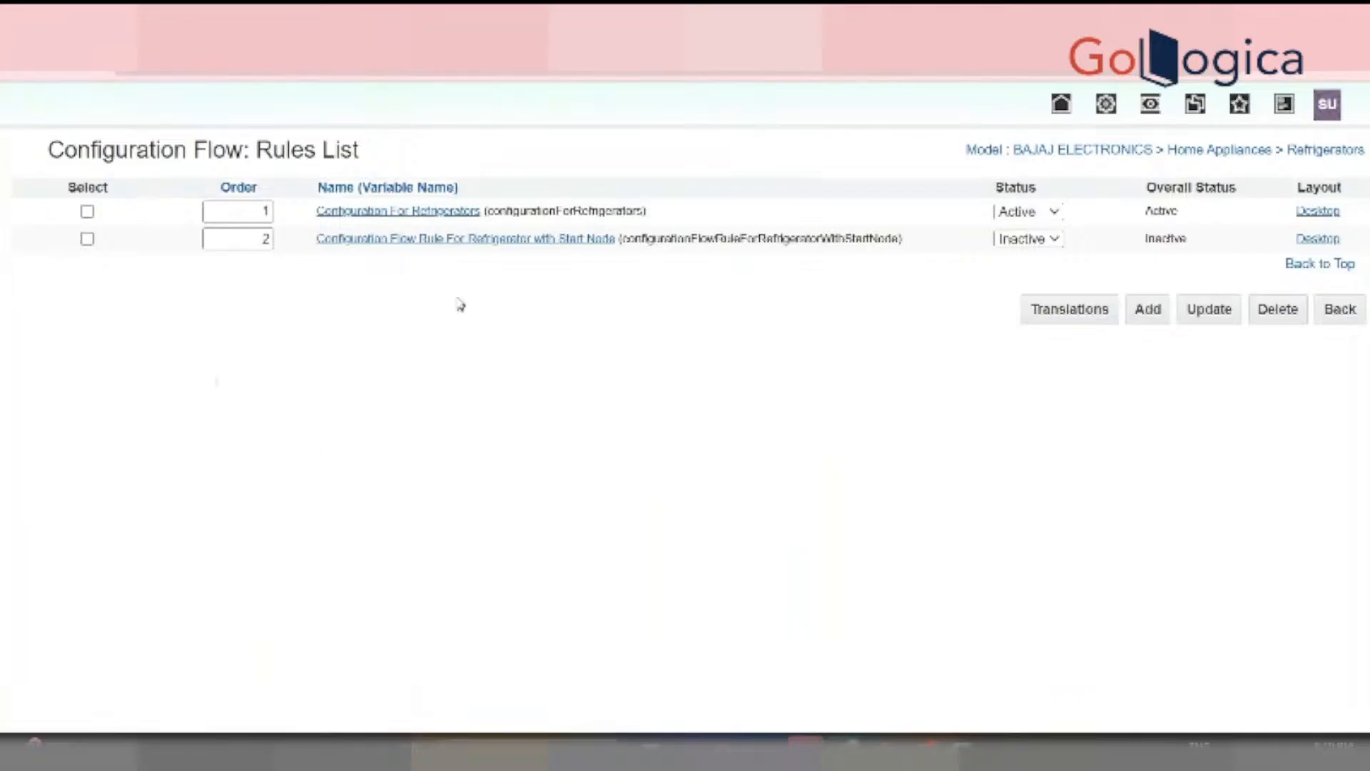
Open the Configuration For Refrigerators rule and examine its wizard node type options and user group condition
{"action": "left_click", "coordinate": [457, 214]}
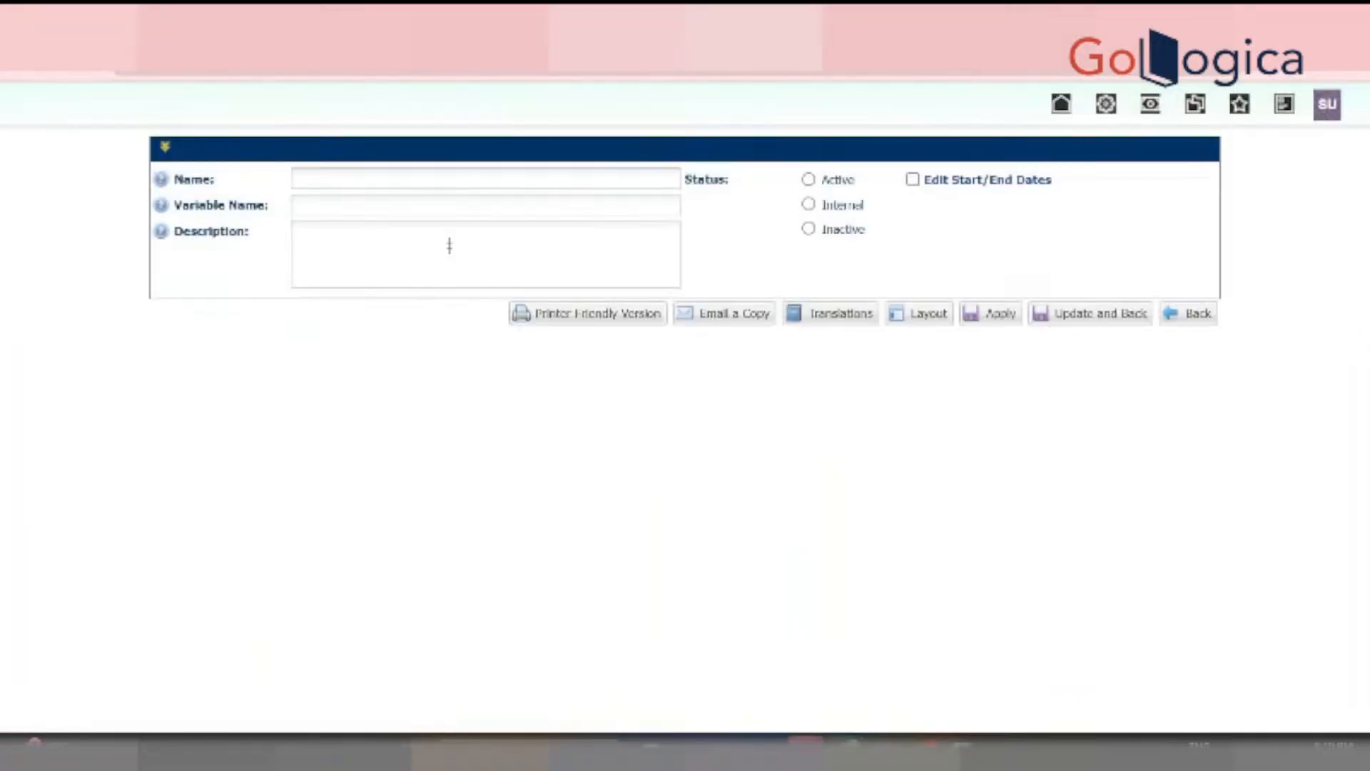
{"action": "left_click", "coordinate": [505, 606]}
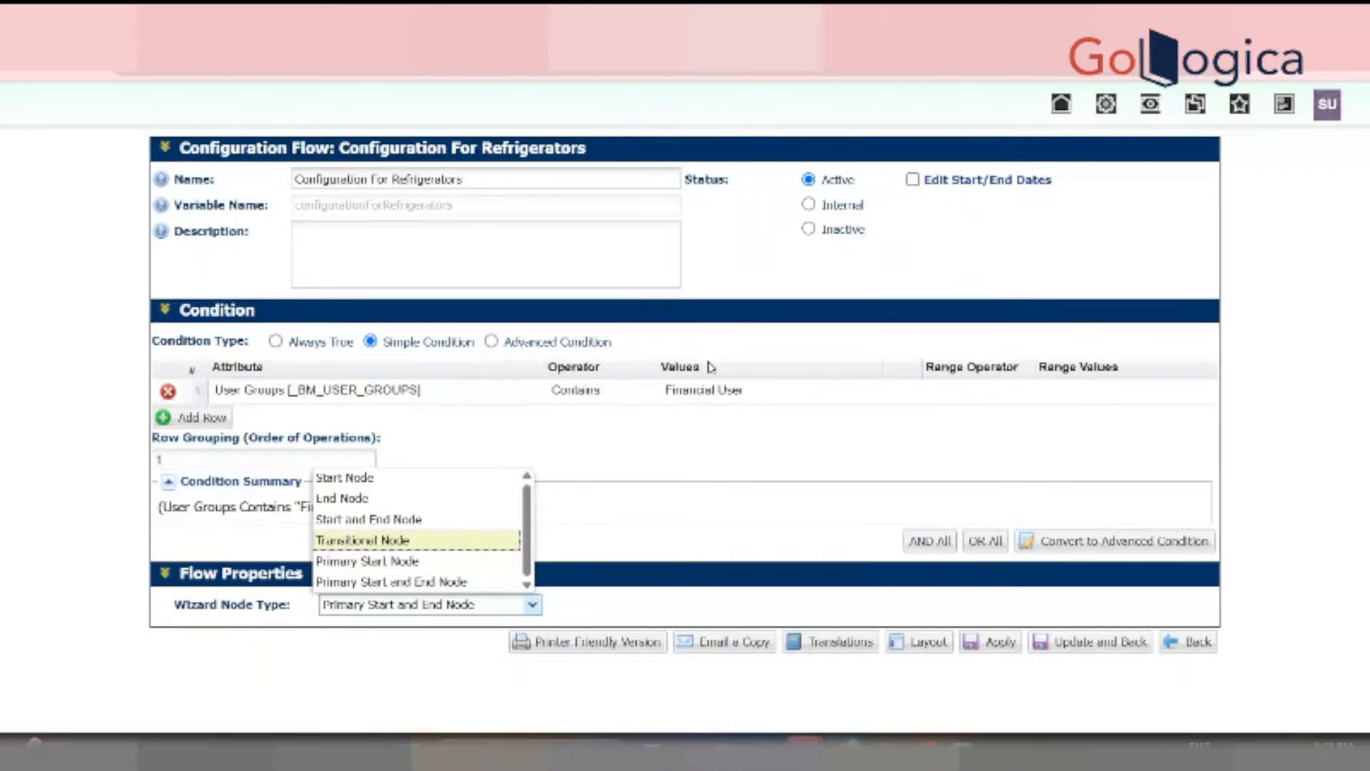
{"action": "left_click_drag", "start_coordinate": [731, 509], "coordinate": [1362, 360]}
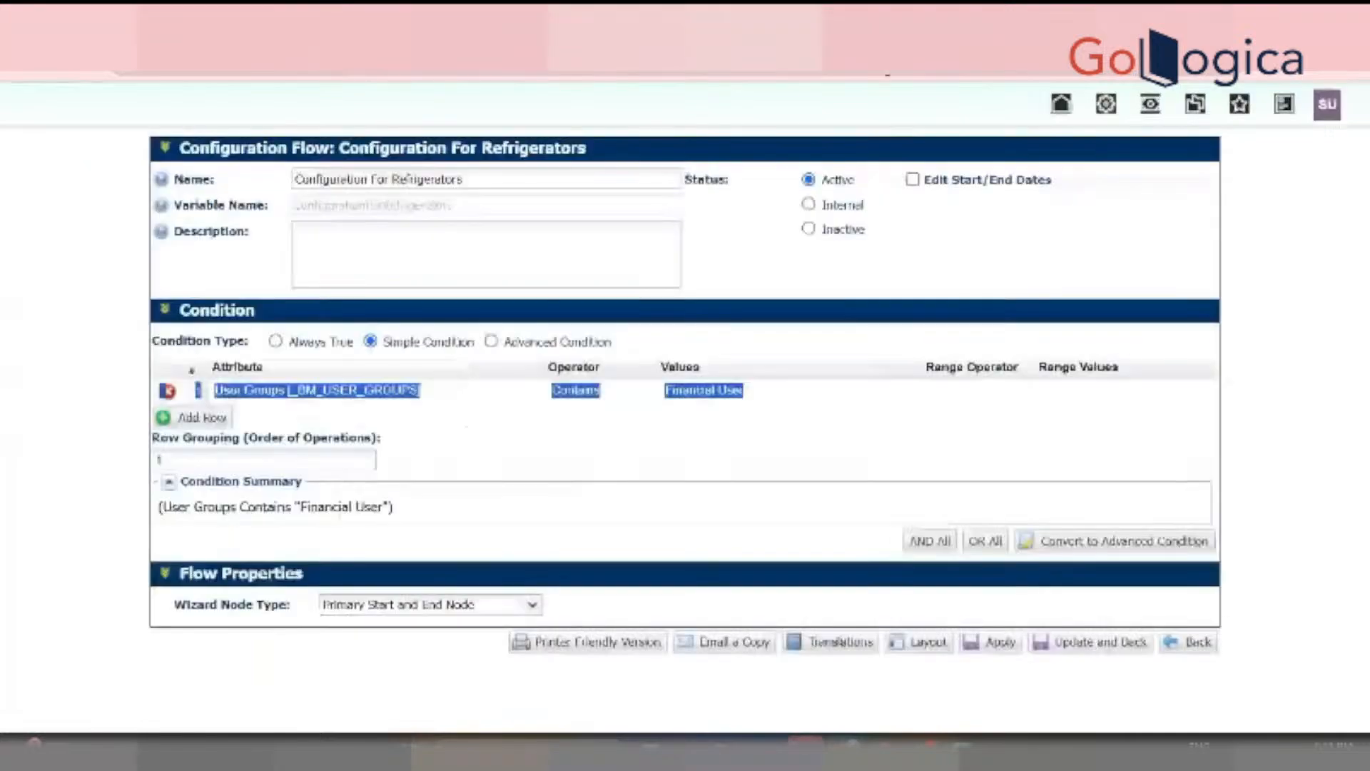
Return to administration and open Constraints for the Refrigerators model under BAJAJ ELECTRONICS > Home Appliances from the catalog definition
{"action": "left_click", "coordinate": [1107, 106]}
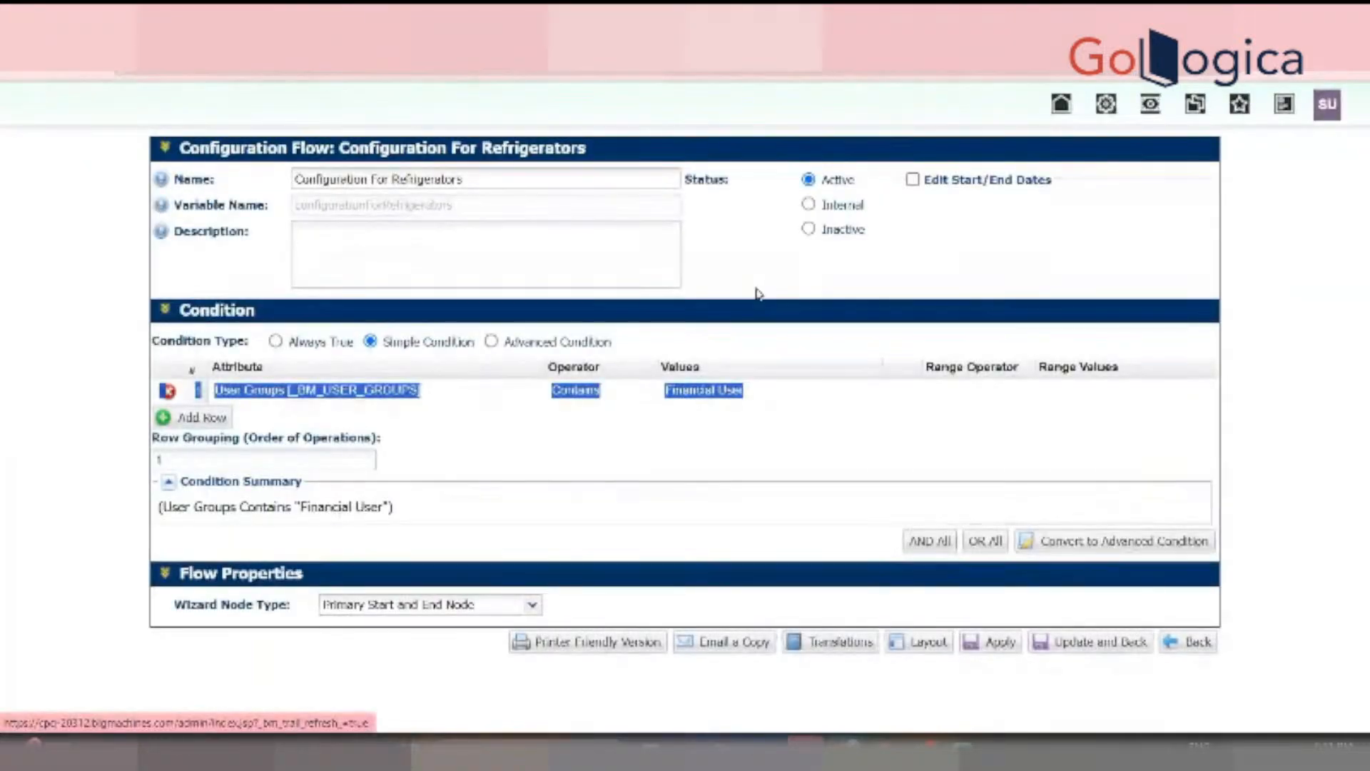
{"action": "scroll", "coordinate": [757, 293], "scroll_direction": "down", "scroll_amount": 5}
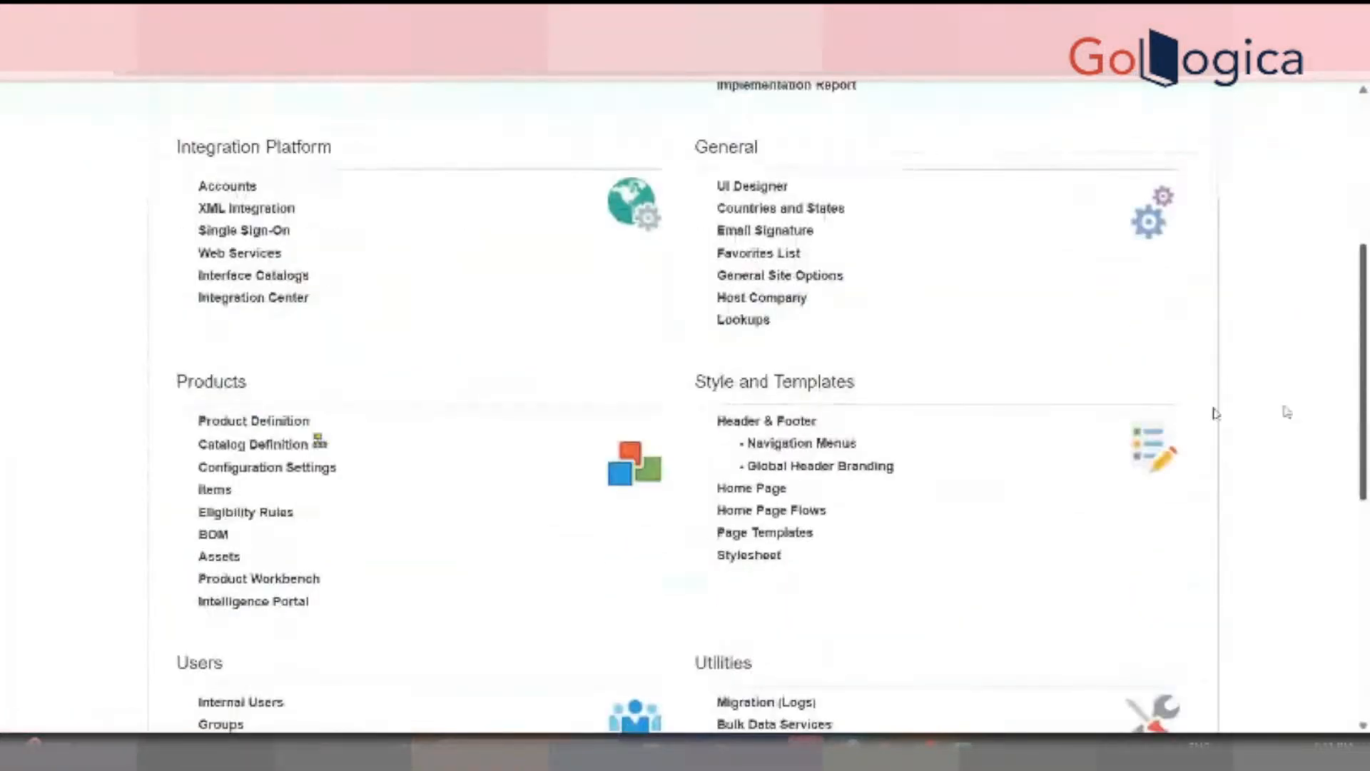
{"action": "left_click", "coordinate": [279, 446]}
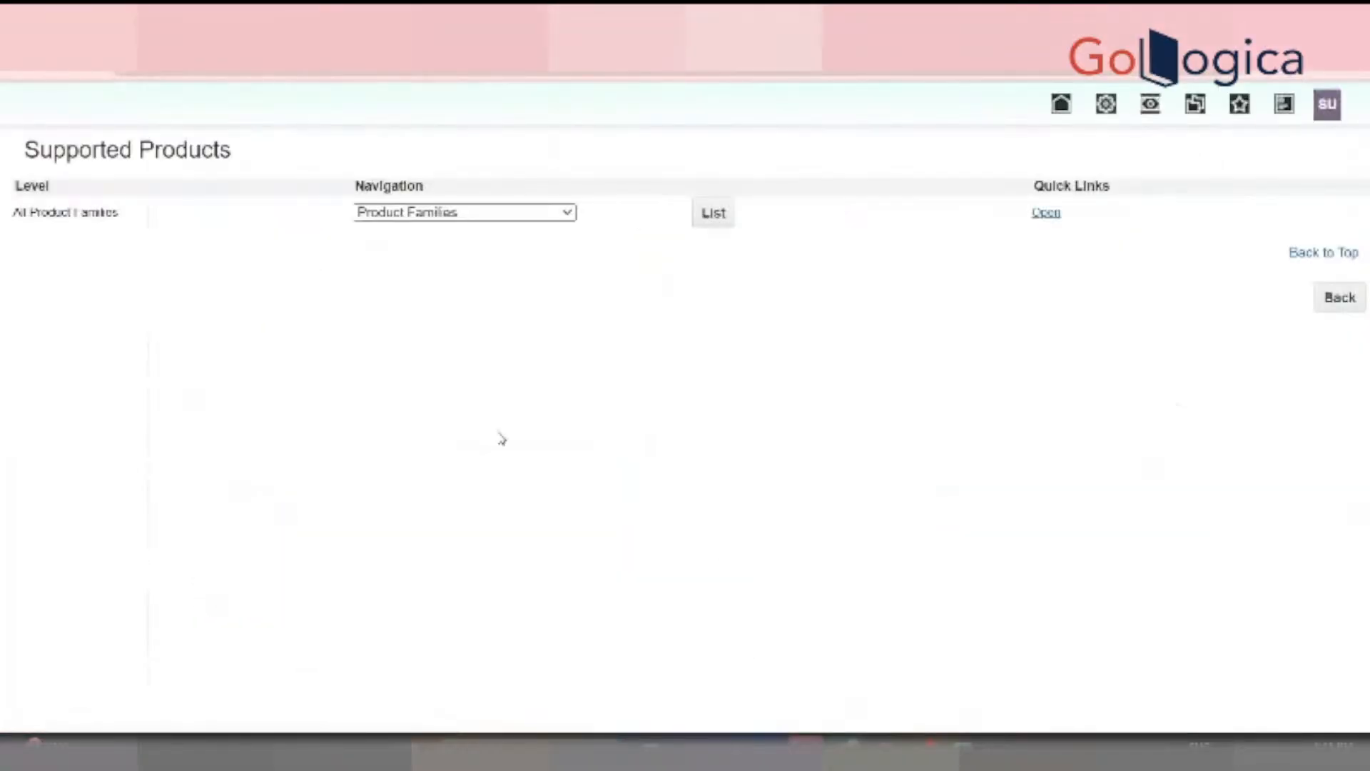
{"action": "left_click", "coordinate": [722, 218]}
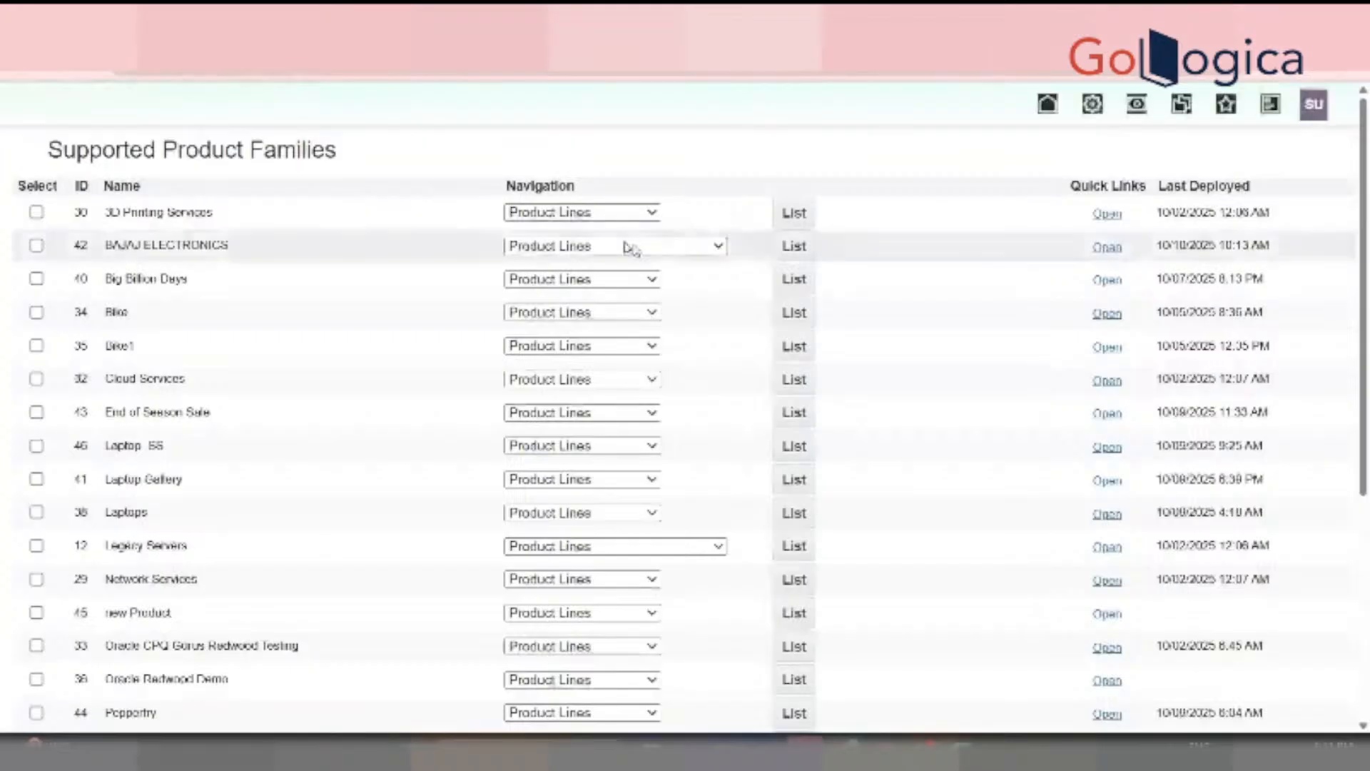
{"action": "left_click", "coordinate": [788, 247]}
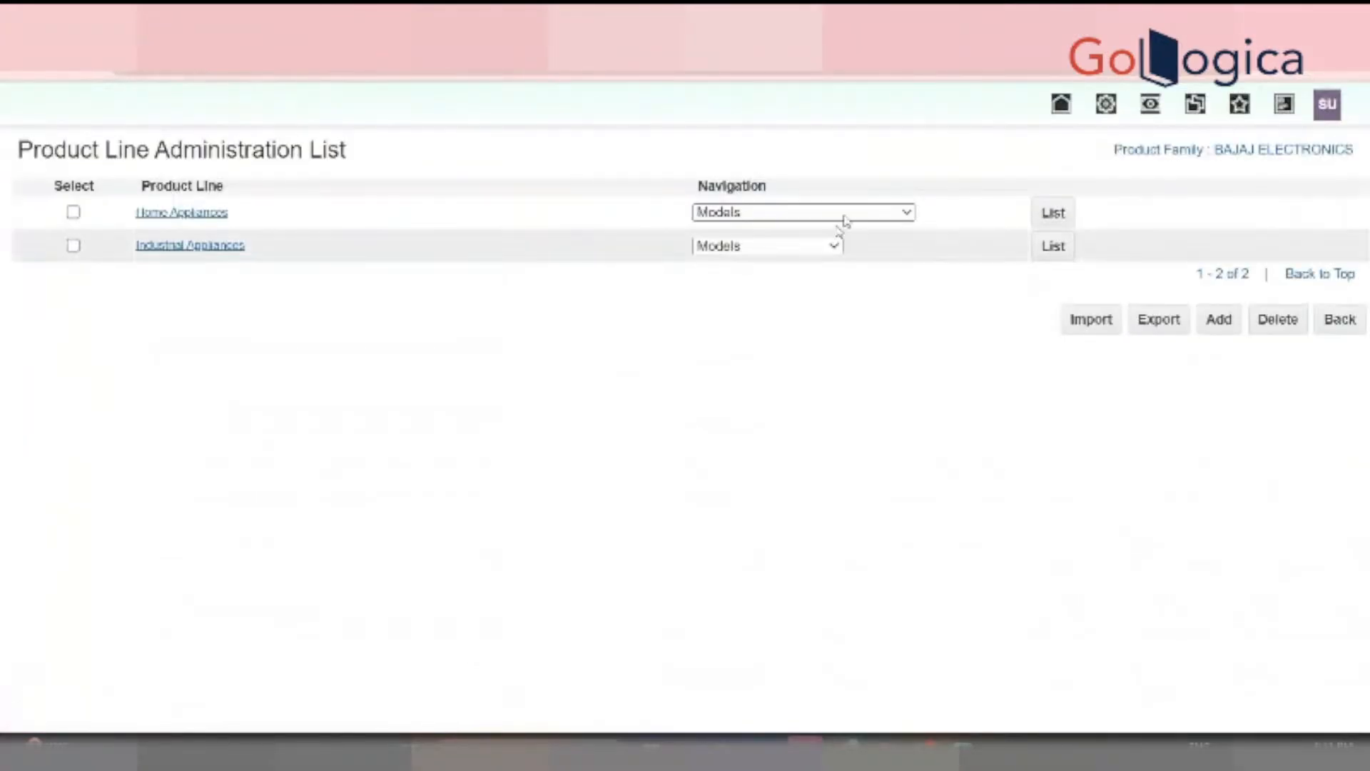
{"action": "left_click", "coordinate": [845, 218]}
{"action": "left_click", "coordinate": [1055, 214]}
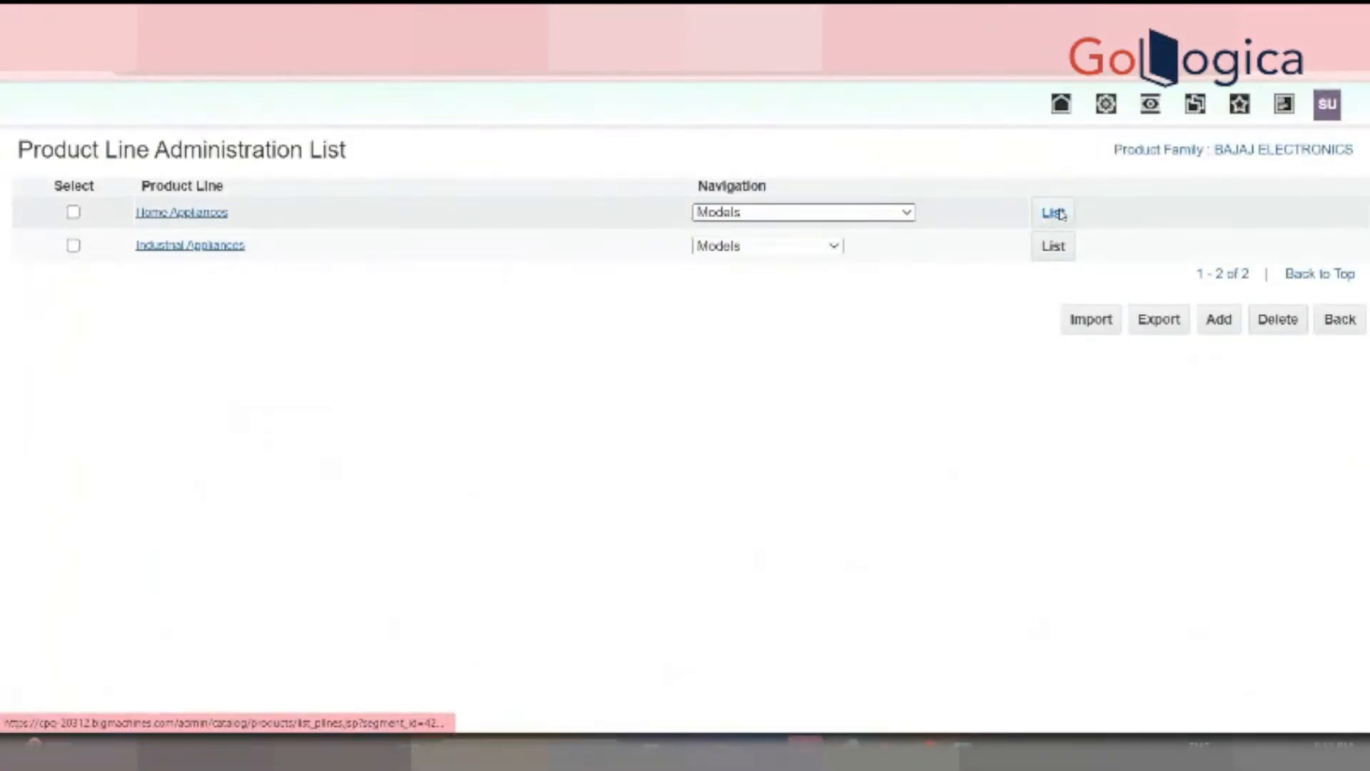
{"action": "left_click", "coordinate": [827, 213]}
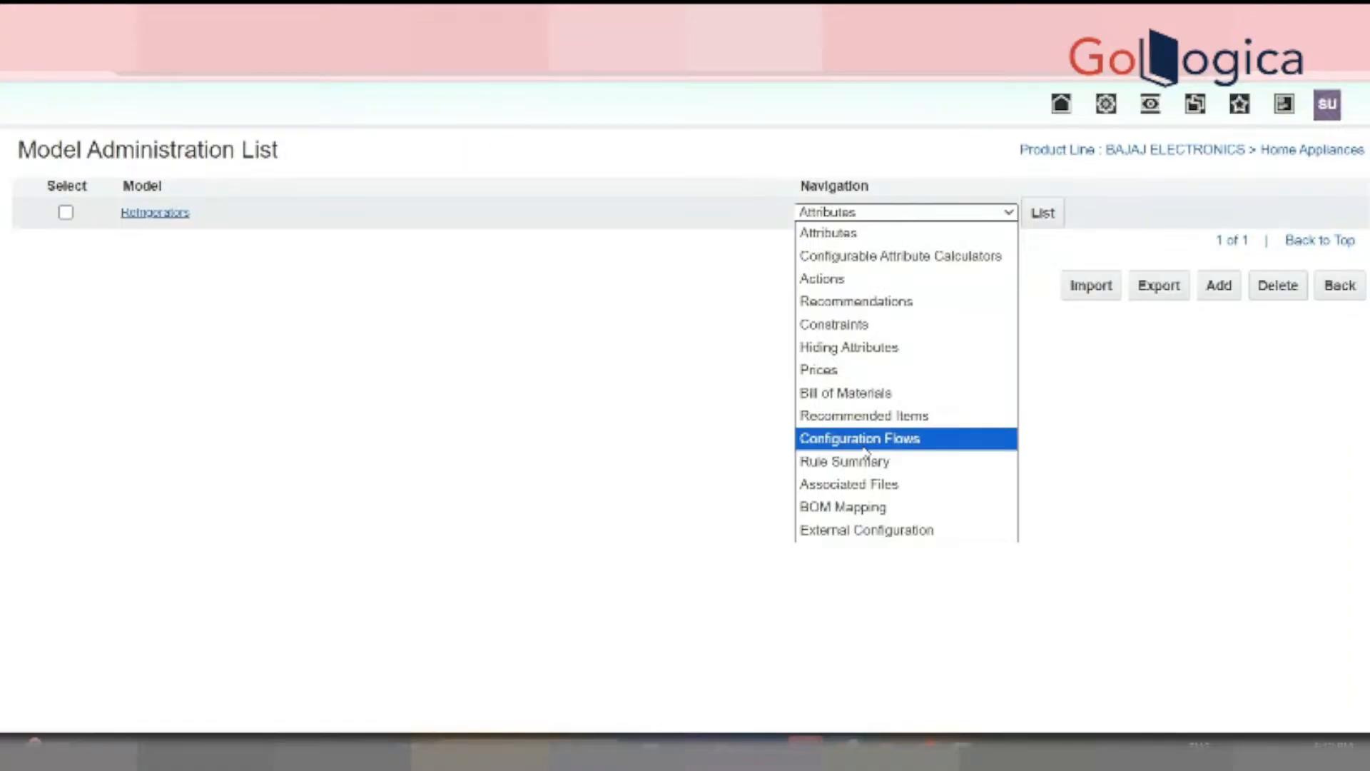
{"action": "left_click", "coordinate": [867, 329]}
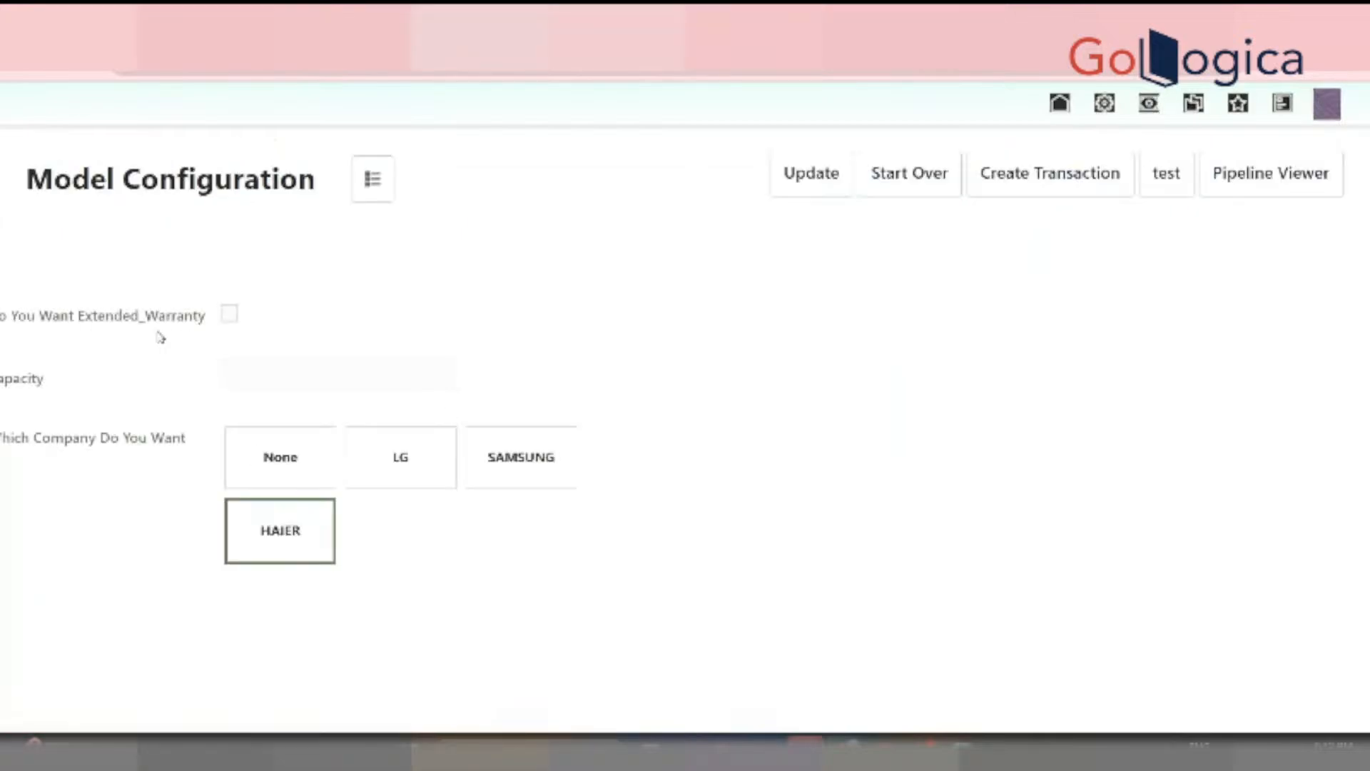
Toggle the Extended_Warranty option on the Model Configuration page to test its effect on the company choices
{"action": "left_click", "coordinate": [230, 314]}
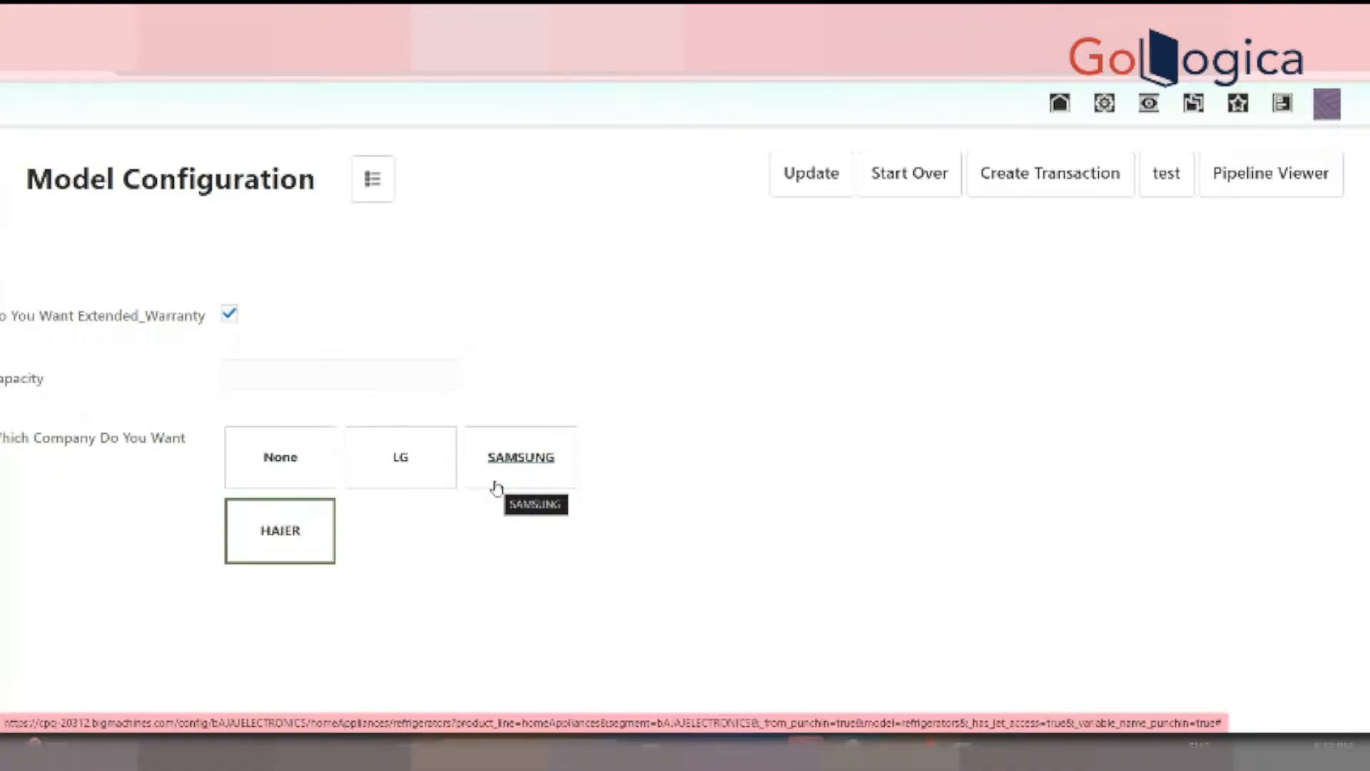
{"action": "left_click", "coordinate": [229, 315]}
{"action": "left_click", "coordinate": [230, 315]}
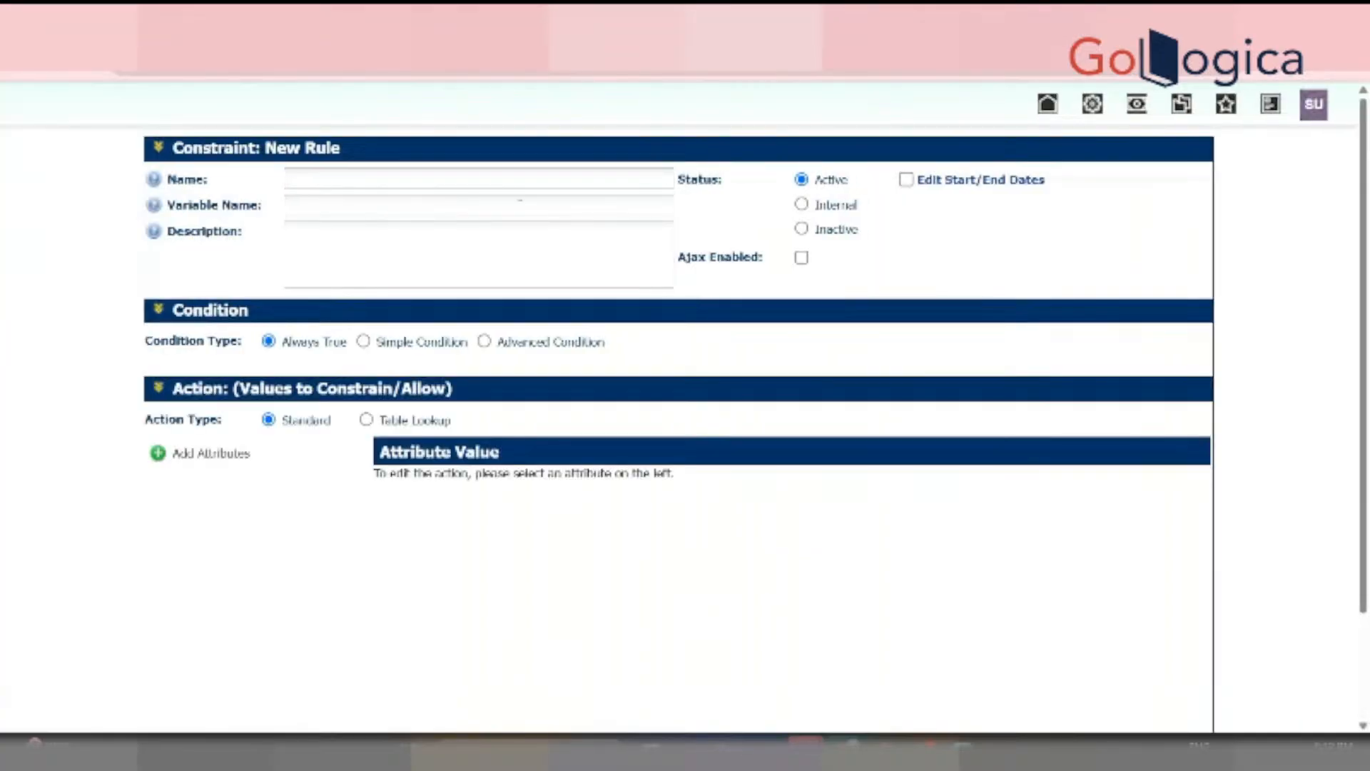
Name the new constraint rule "Constraint Company on Extended Warranty Selection" and let its variable name fill in
{"action": "left_click", "coordinate": [473, 187]}
{"action": "type", "text": "Constraint"}
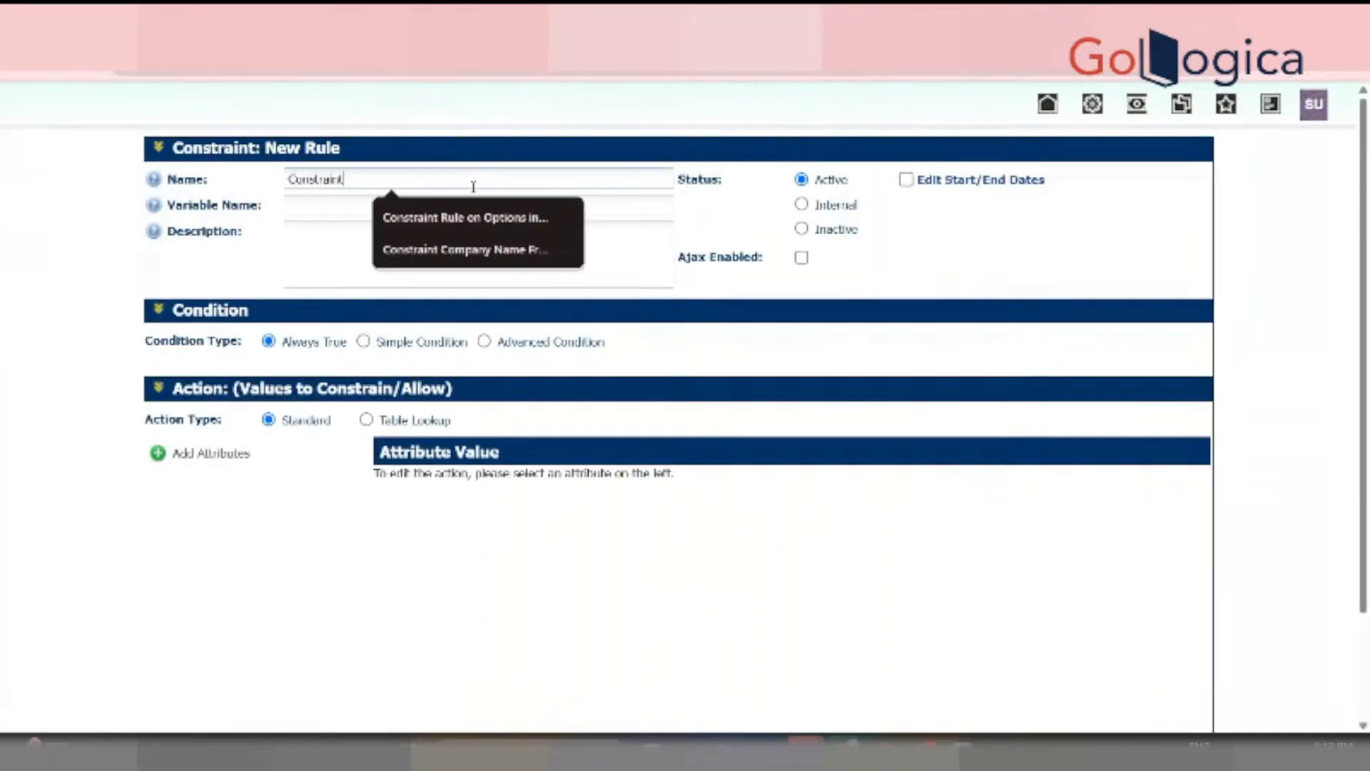
{"action": "type", "text": " Company"}
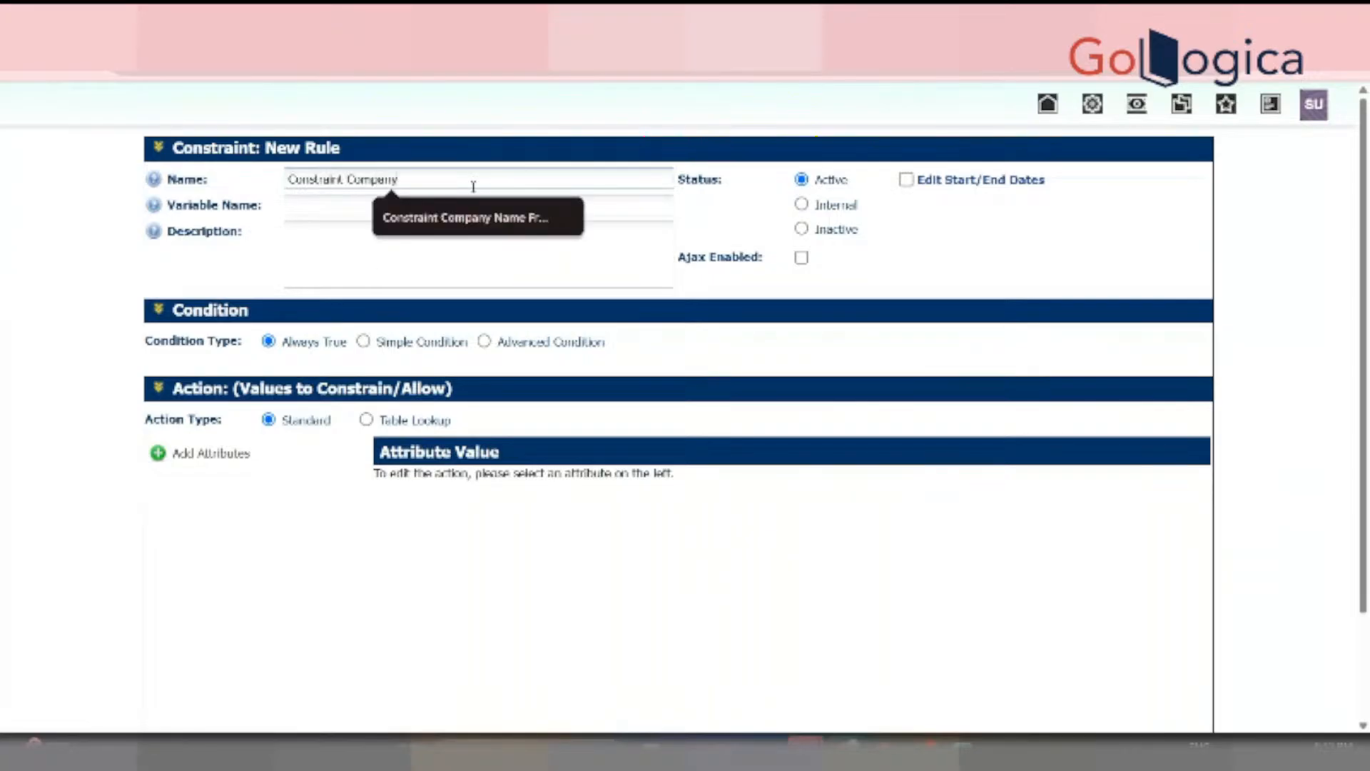
{"action": "type", "text": " on Exte"}
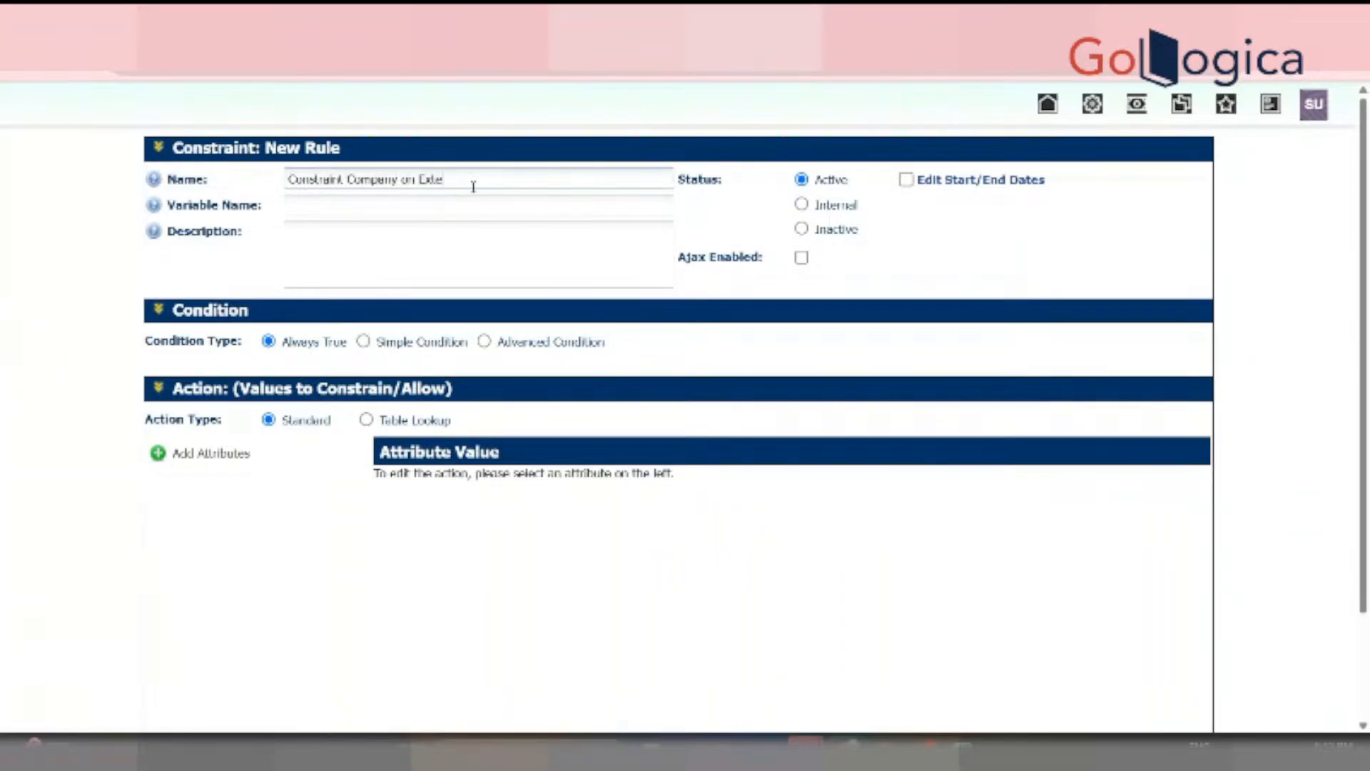
{"action": "type", "text": "nded W"}
{"action": "type", "text": "enty Selection"}
{"action": "key", "text": "Tab"}
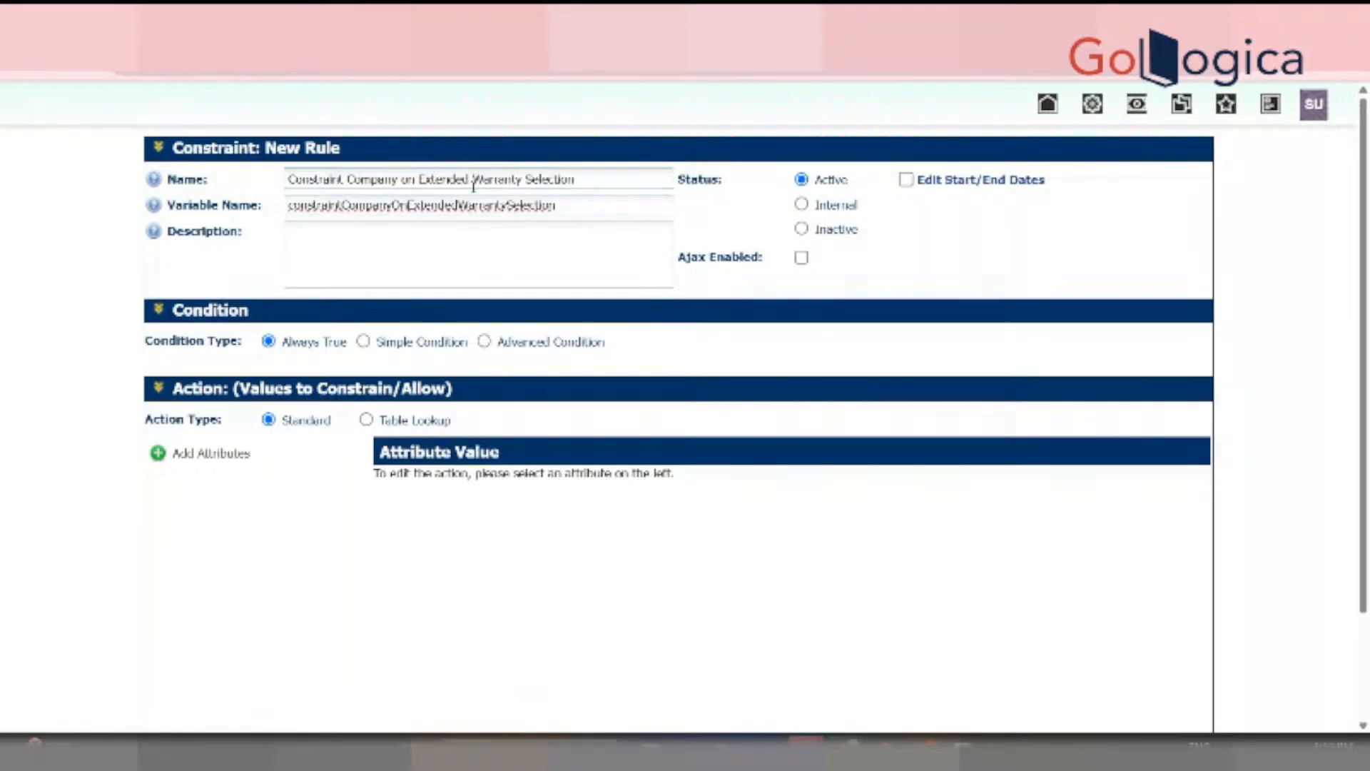
Review the new constraint rule's name and variable name
{"action": "left_click", "coordinate": [538, 257]}
{"action": "left_click_drag", "start_coordinate": [575, 179], "coordinate": [278, 190]}
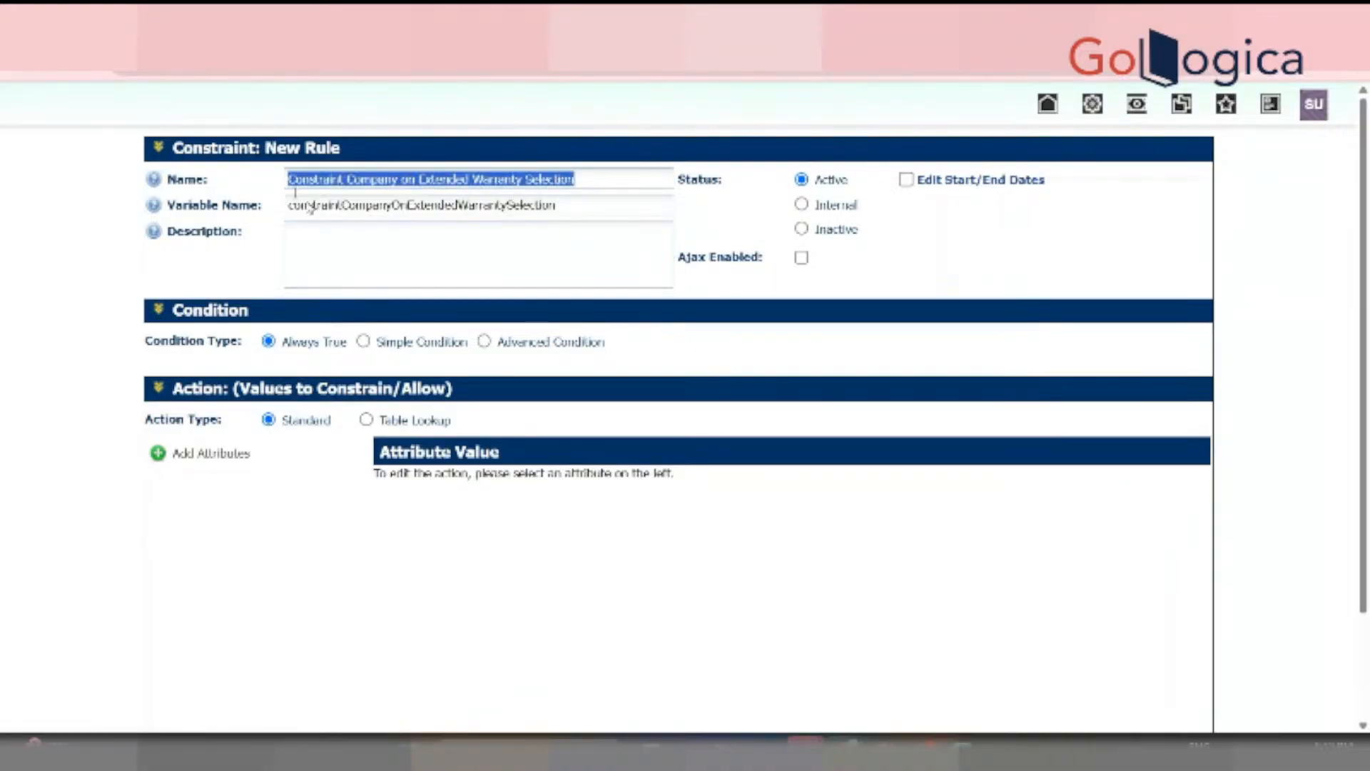
{"action": "left_click", "coordinate": [367, 205]}
{"action": "double_click", "coordinate": [367, 204]}
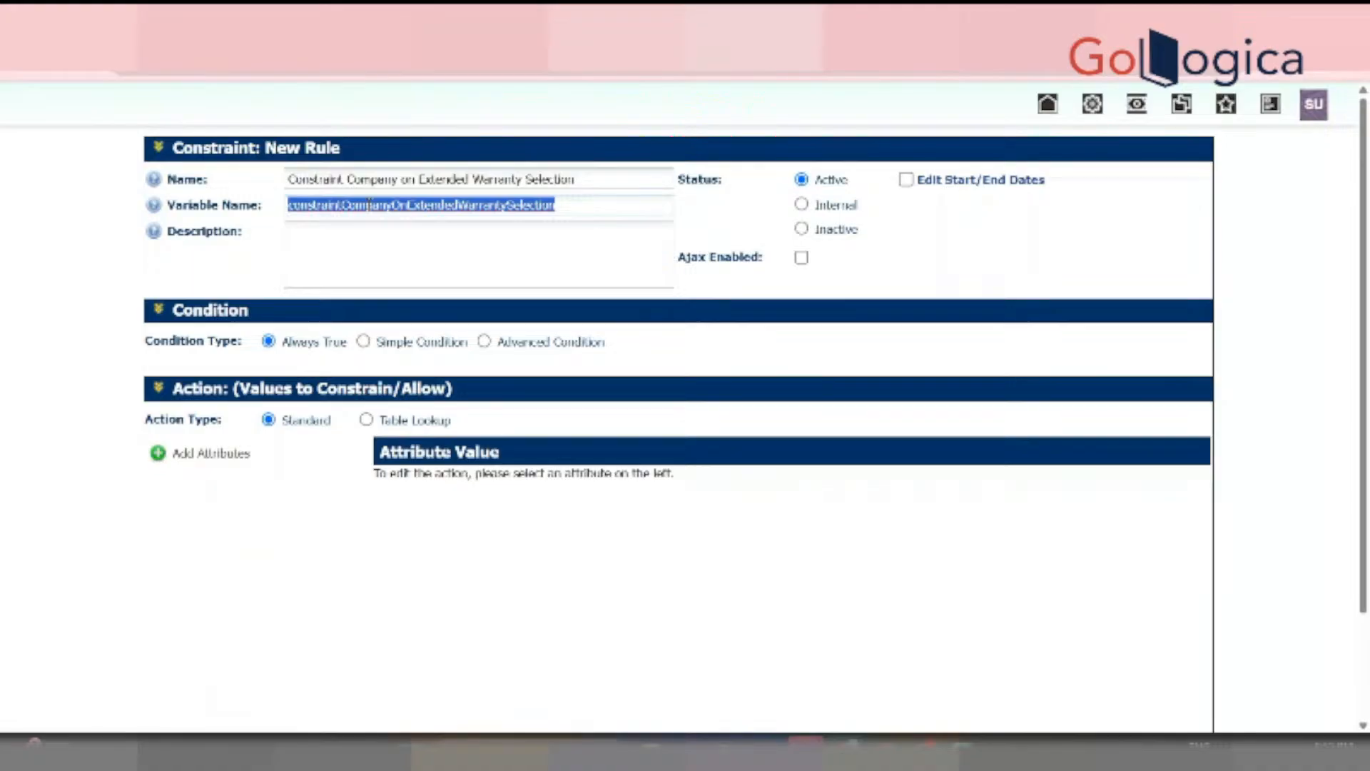
{"action": "left_click", "coordinate": [447, 179]}
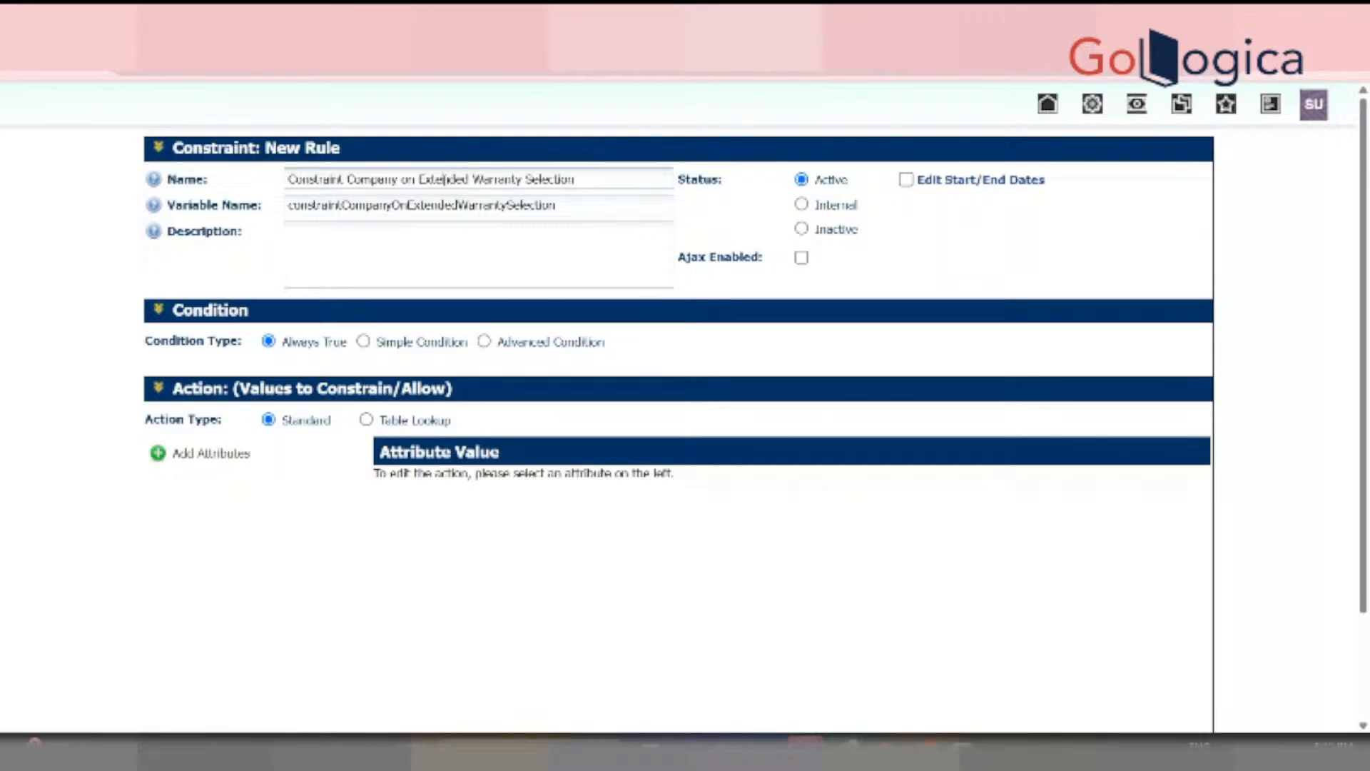
{"action": "double_click", "coordinate": [441, 179]}
{"action": "double_click", "coordinate": [495, 181]}
{"action": "double_click", "coordinate": [463, 180]}
{"action": "left_click", "coordinate": [477, 181]}
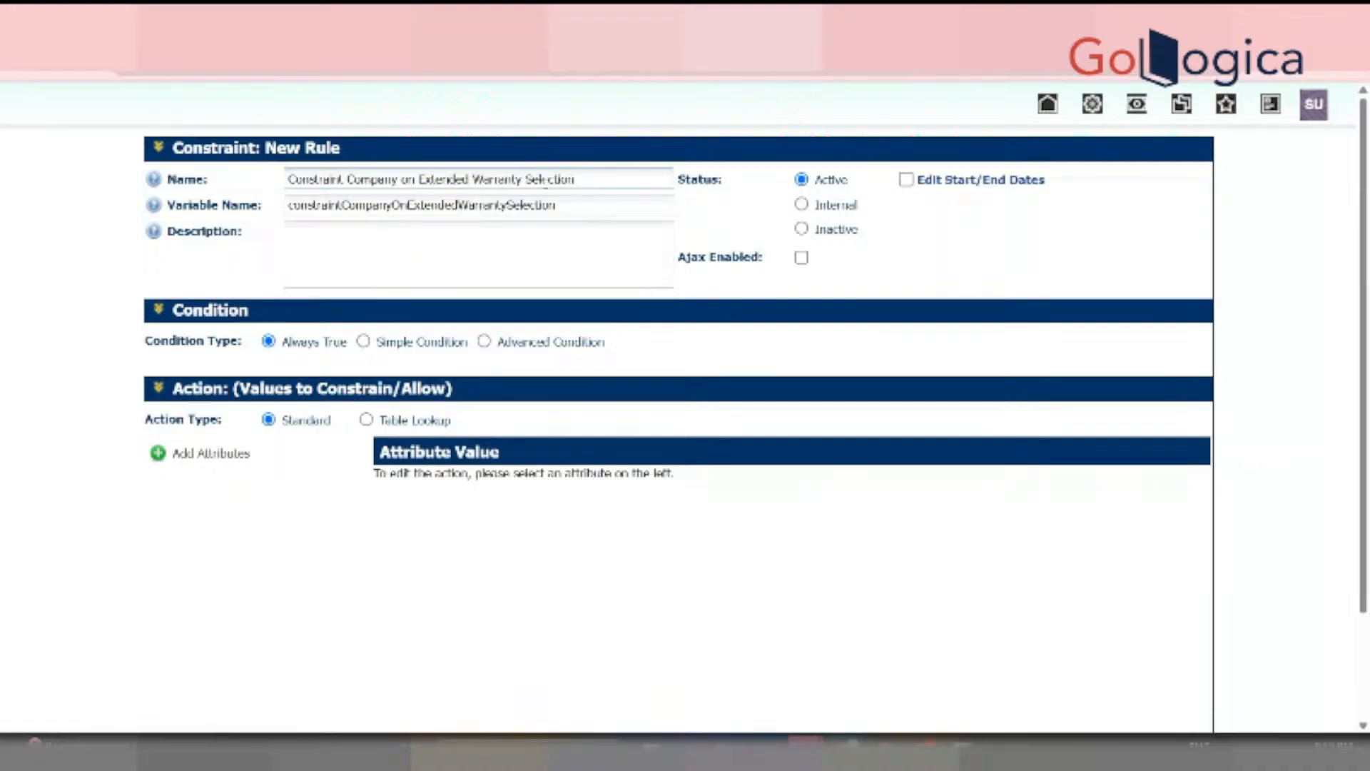
Set a simple condition that Do You Want Extended_Warranty equals the static value True, and start adding an action attribute
{"action": "left_click", "coordinate": [368, 343]}
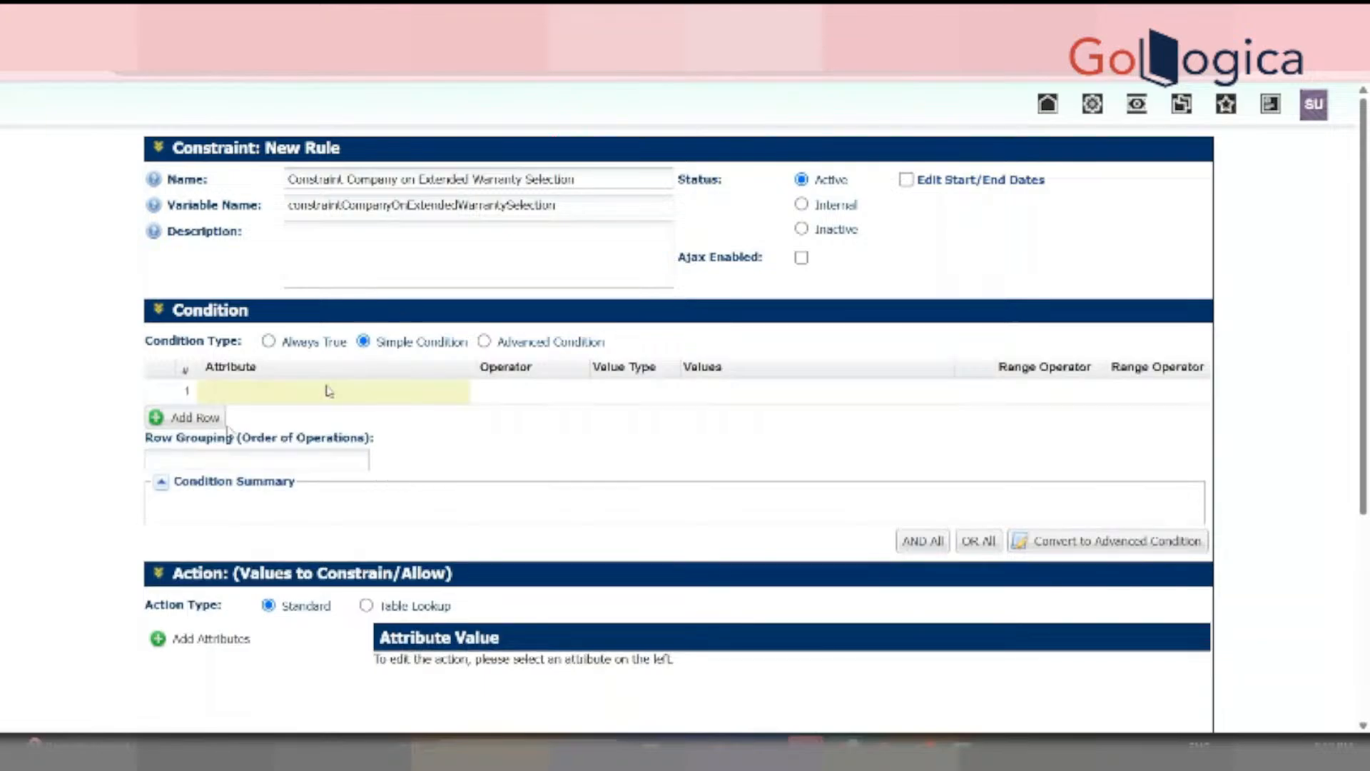
{"action": "left_click", "coordinate": [383, 390]}
{"action": "type", "text": "Do"}
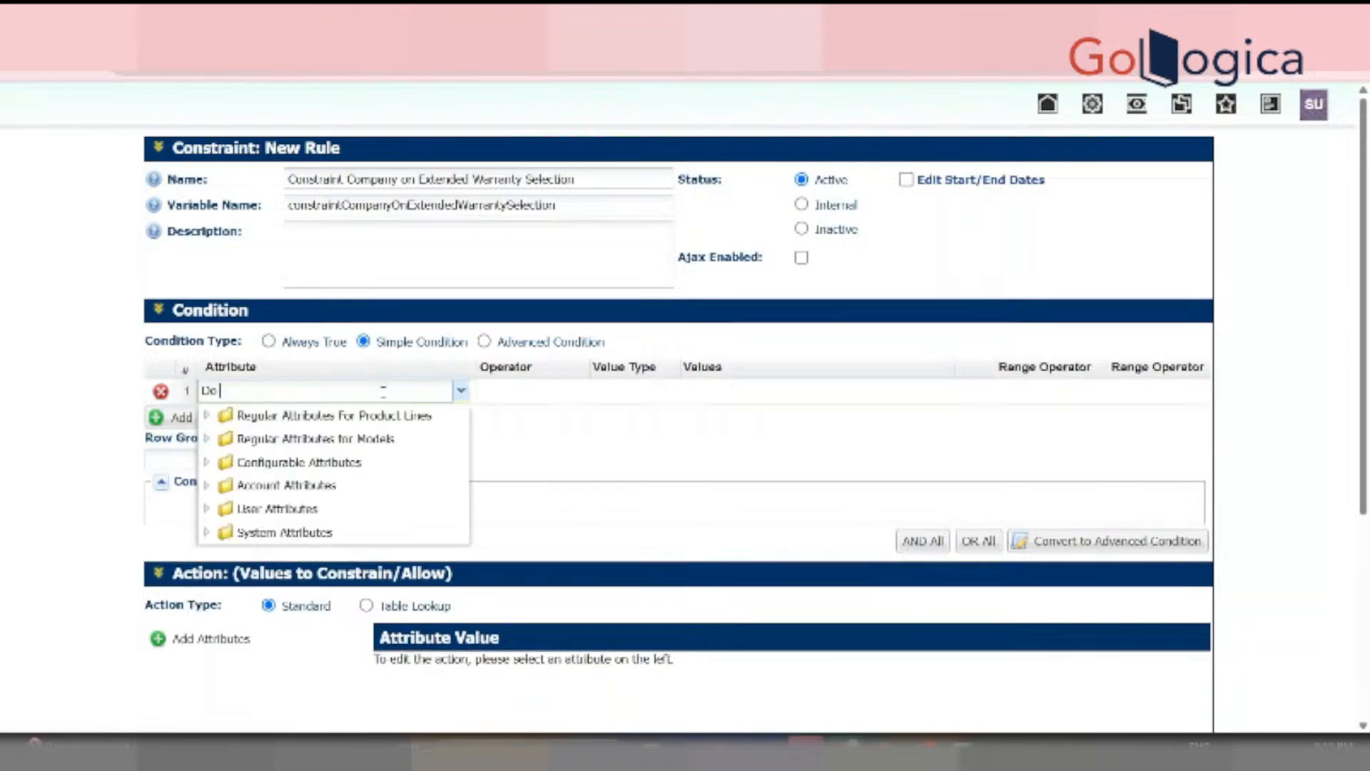
{"action": "type", "text": " You"}
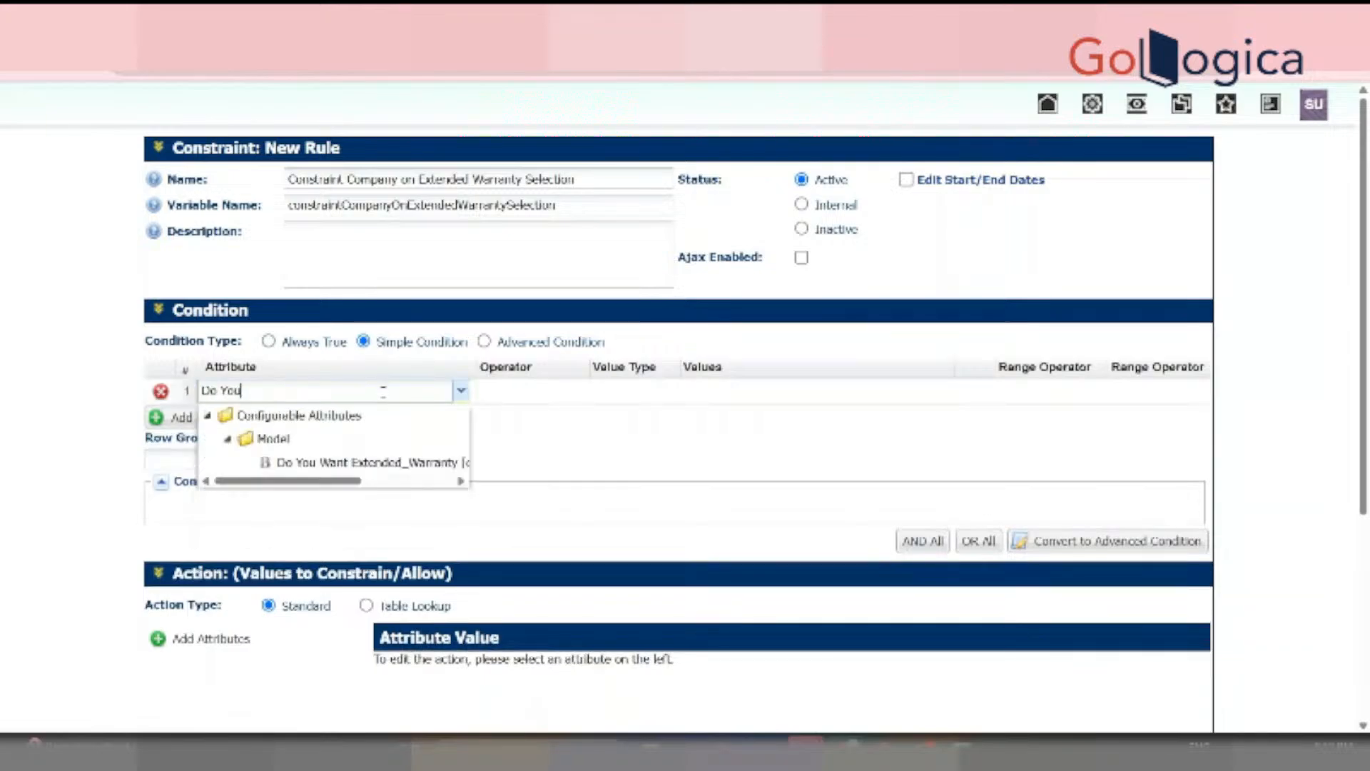
{"action": "type", "text": " wan"}
{"action": "left_click", "coordinate": [372, 481]}
{"action": "left_click", "coordinate": [394, 465]}
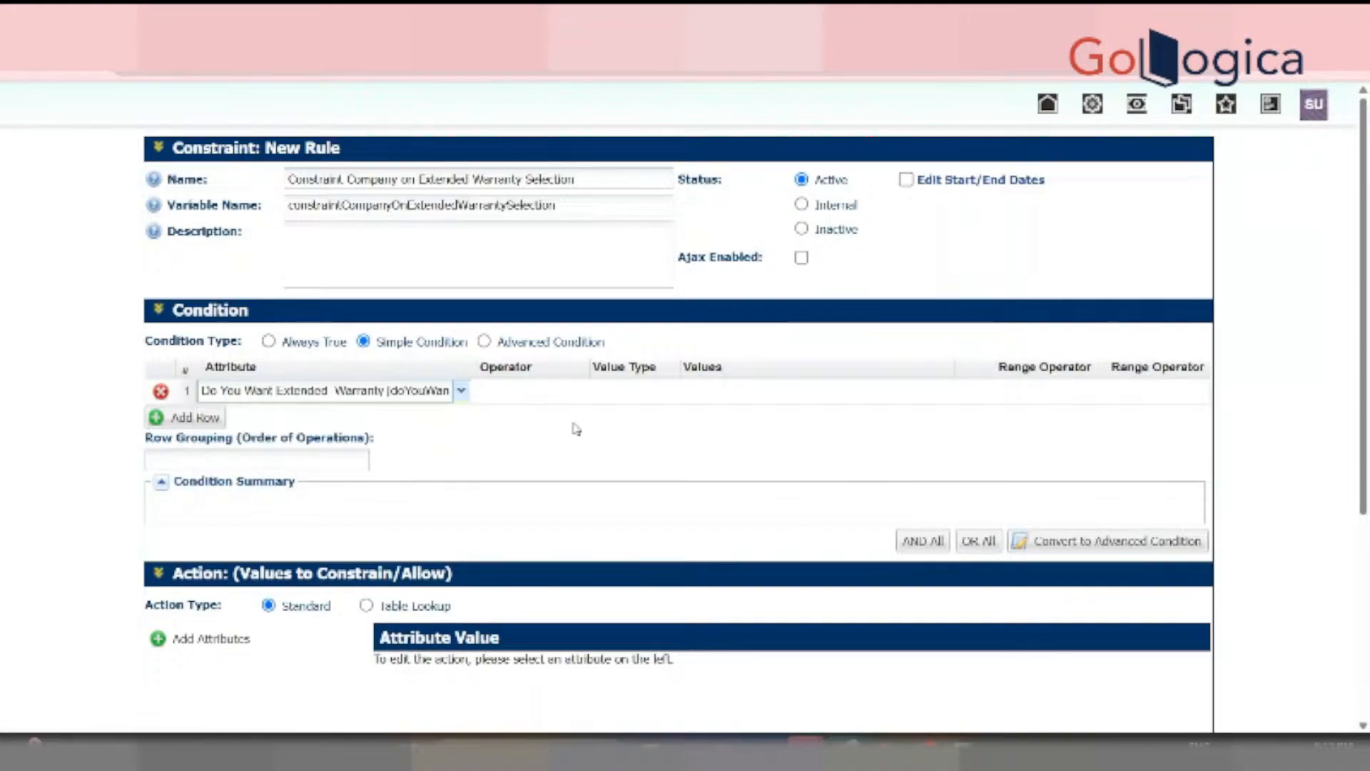
{"action": "left_click", "coordinate": [626, 393]}
{"action": "left_click", "coordinate": [767, 392]}
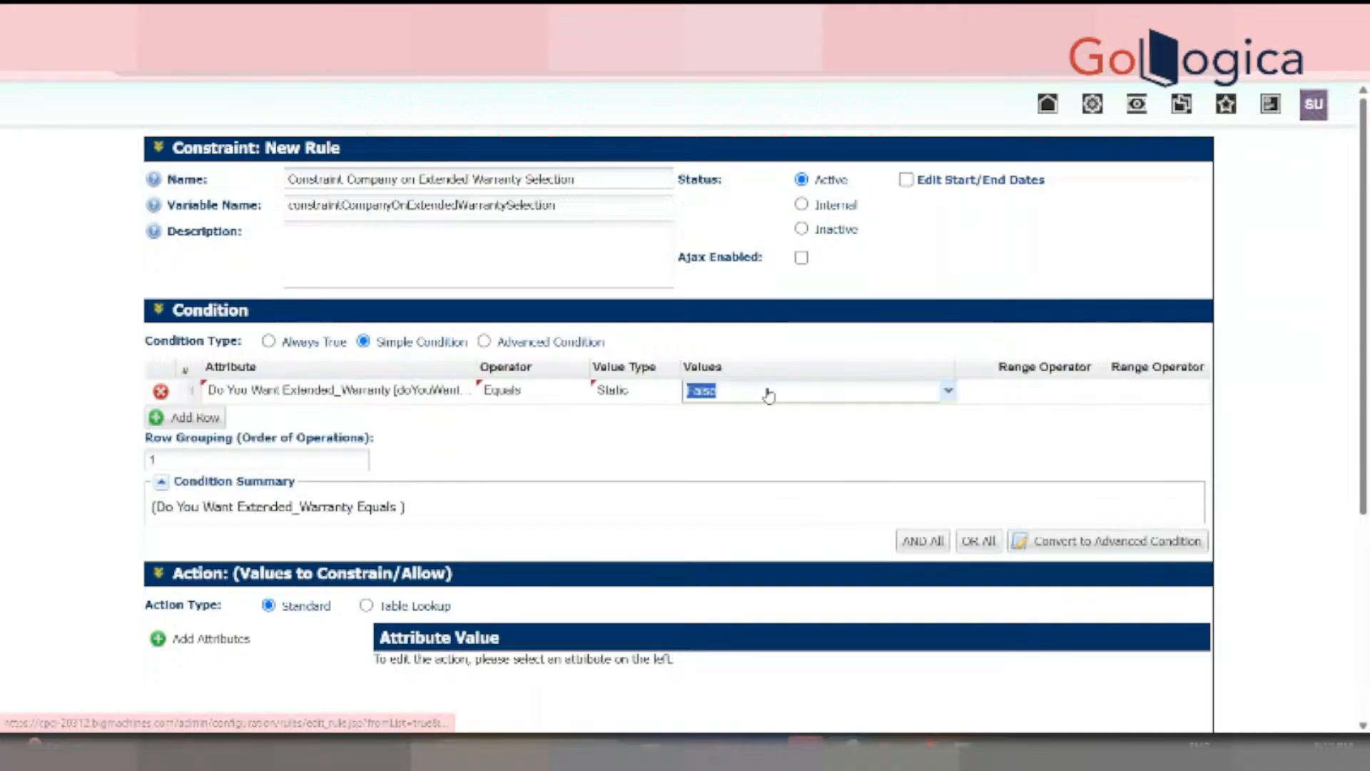
{"action": "left_click", "coordinate": [767, 395]}
{"action": "left_click", "coordinate": [768, 414]}
{"action": "scroll", "coordinate": [212, 635], "scroll_direction": "down", "scroll_amount": 2}
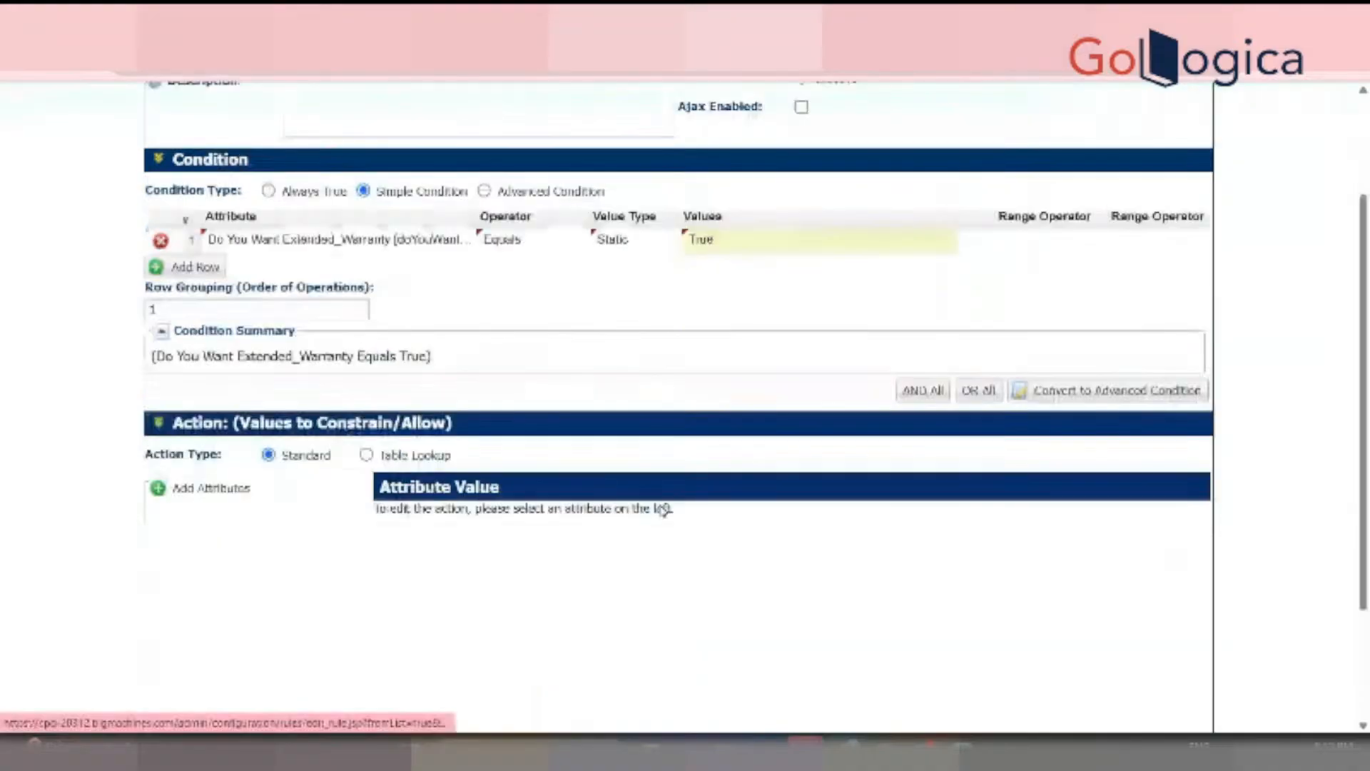
{"action": "left_click", "coordinate": [211, 488]}
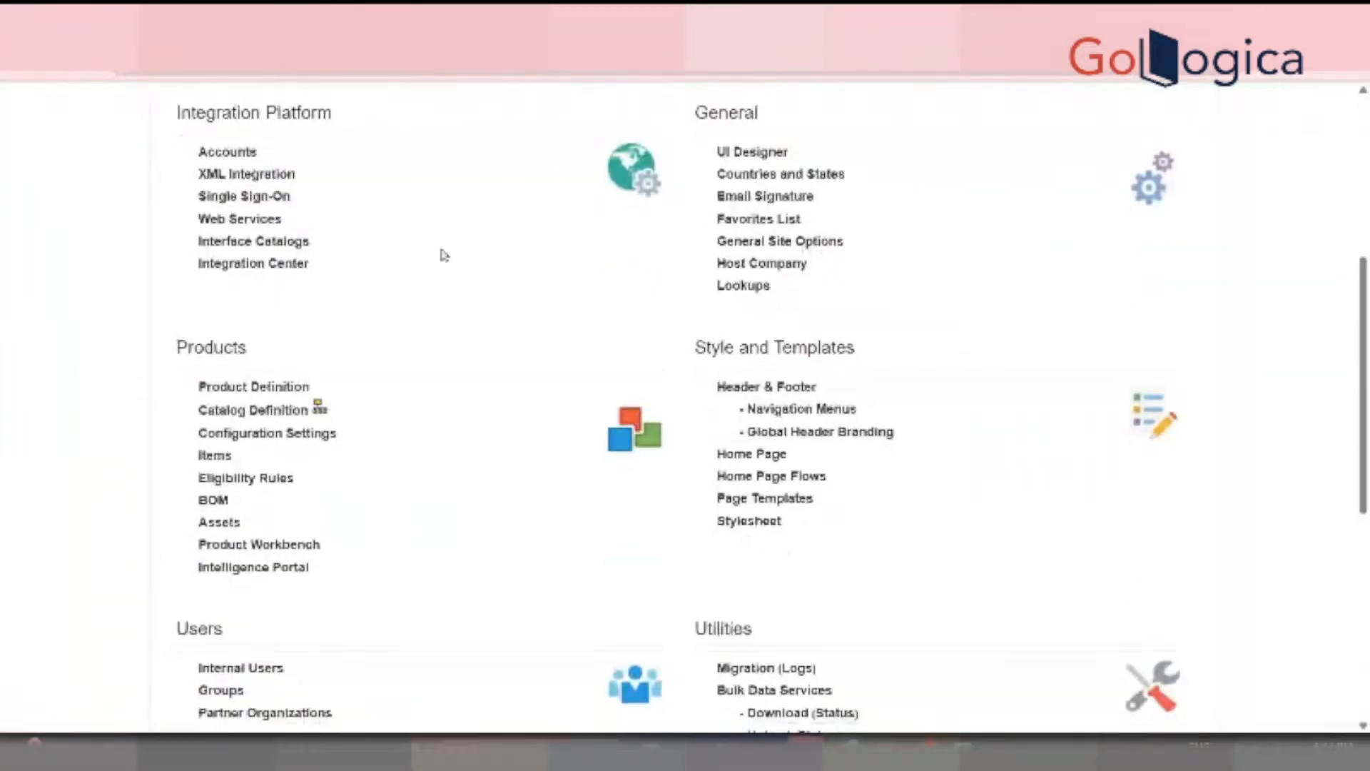
Start a new constraint rule for the Refrigerators model under BAJAJ ELECTRONICS > Home Appliances from the catalog definition quick links
{"action": "left_click", "coordinate": [321, 406]}
{"action": "left_click", "coordinate": [207, 234]}
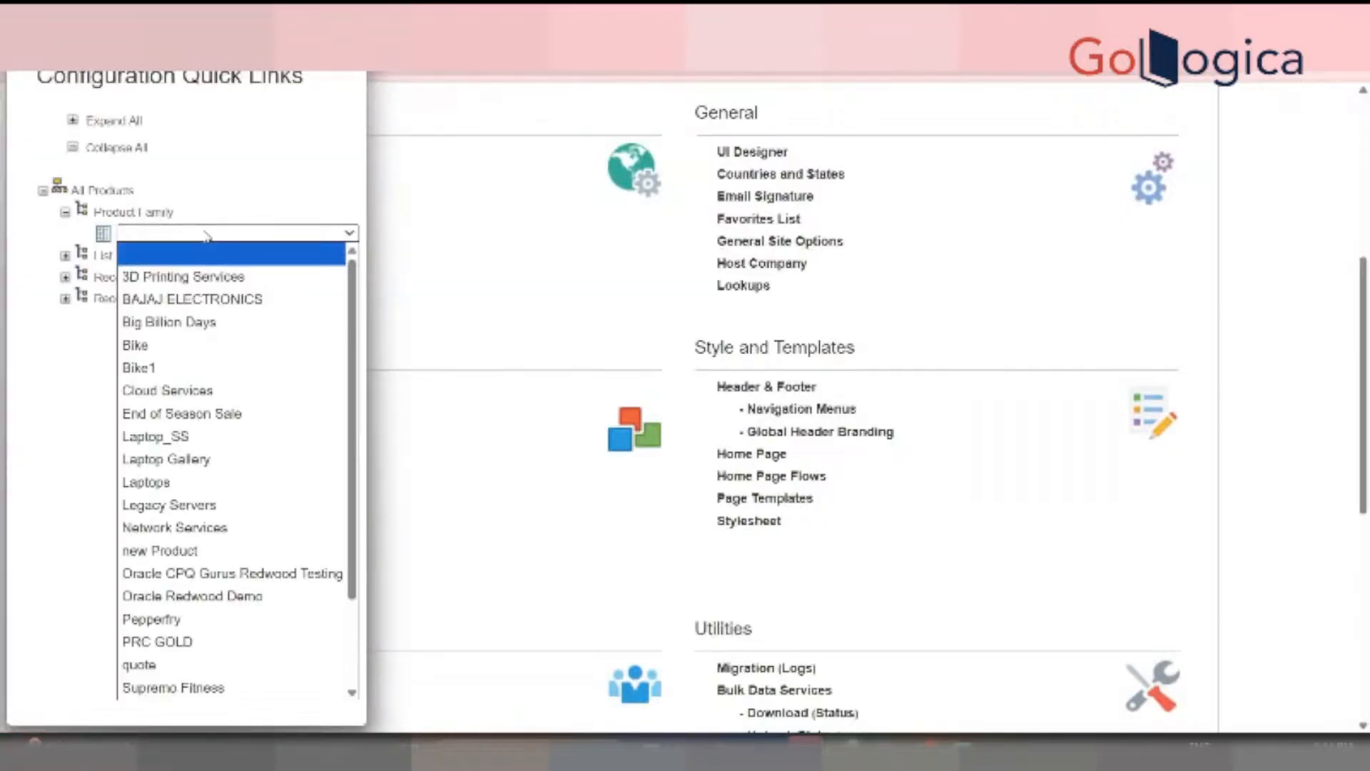
{"action": "left_click", "coordinate": [211, 299]}
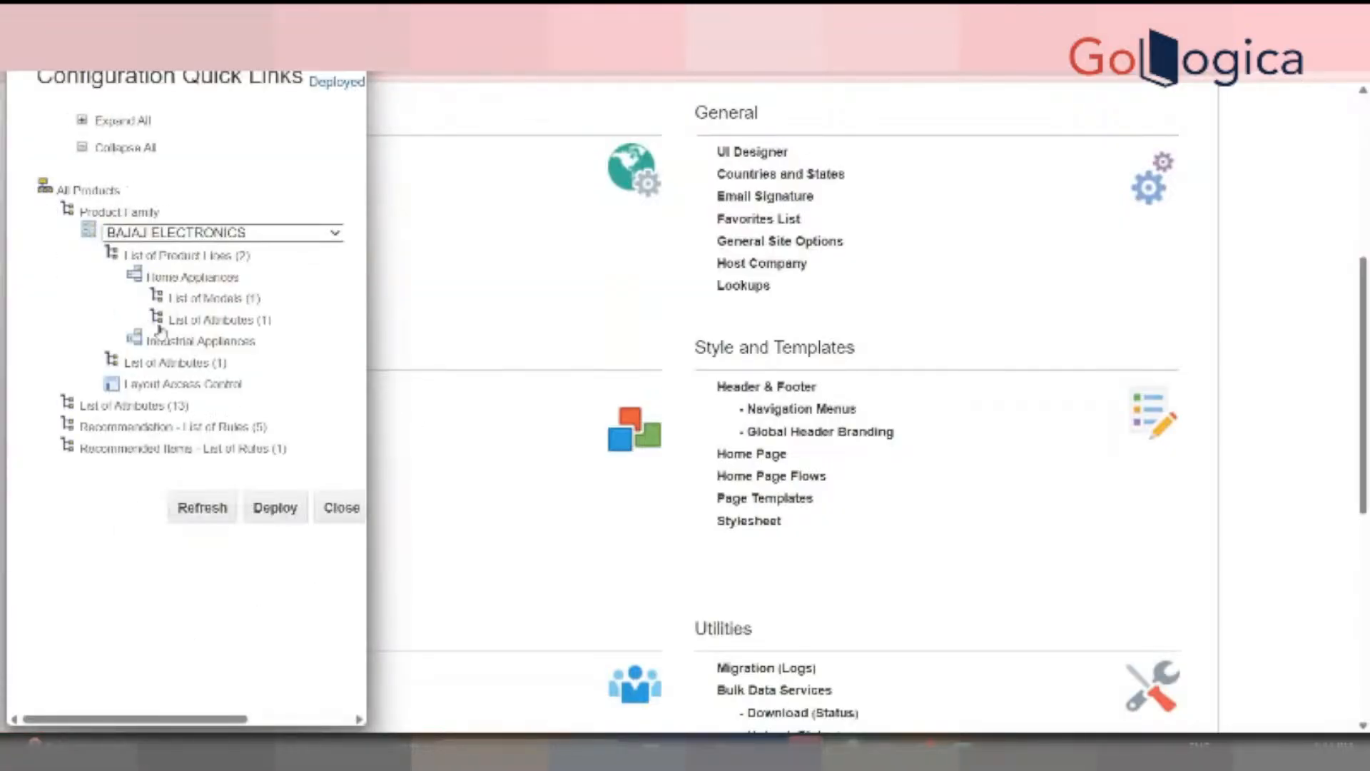
{"action": "left_click", "coordinate": [155, 299]}
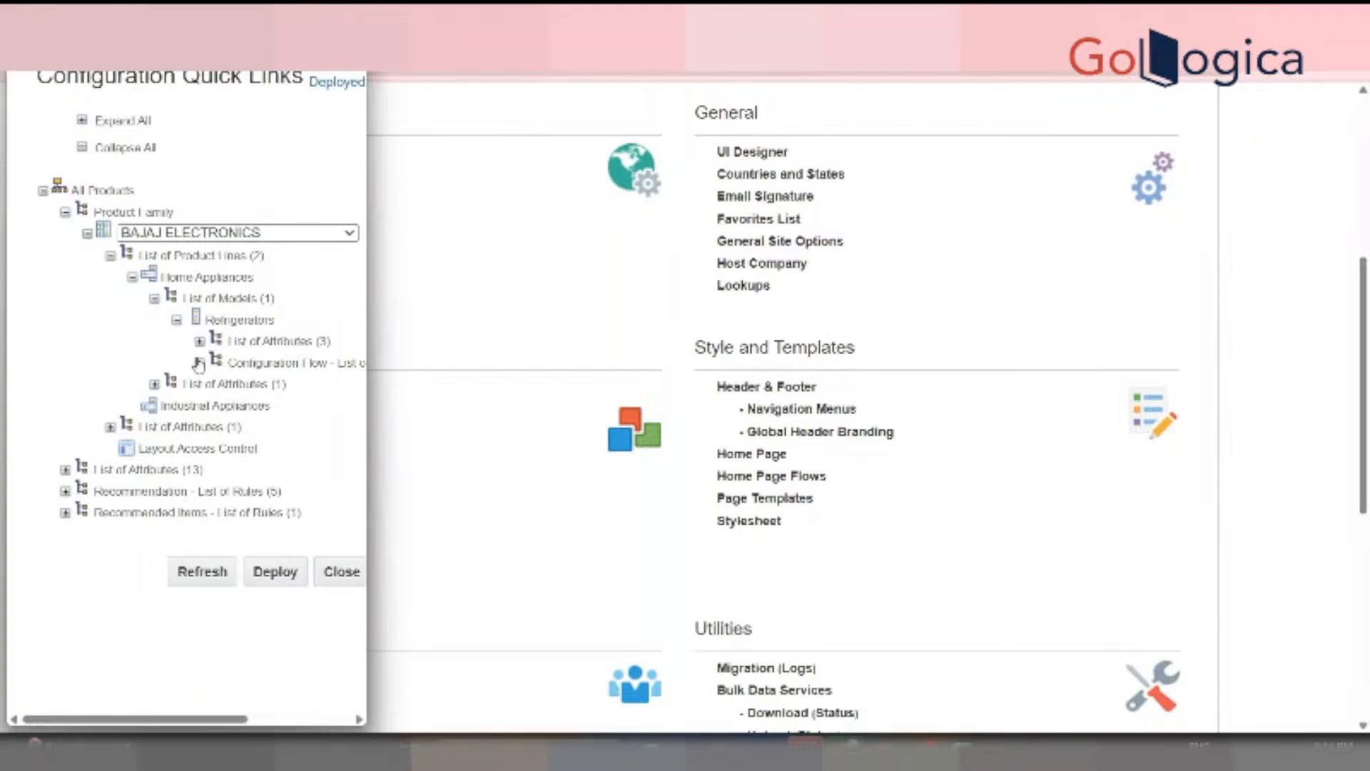
{"action": "left_click", "coordinate": [200, 339]}
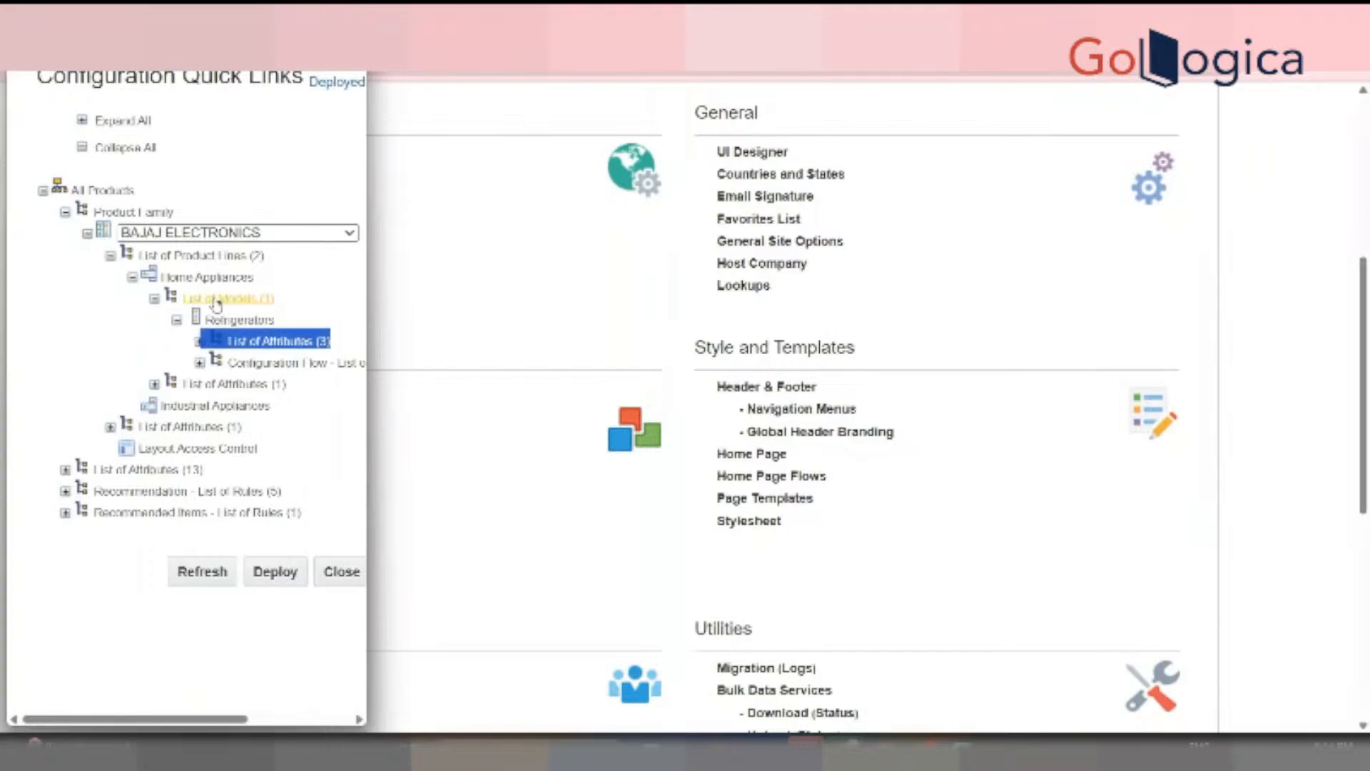
{"action": "left_click", "coordinate": [245, 324]}
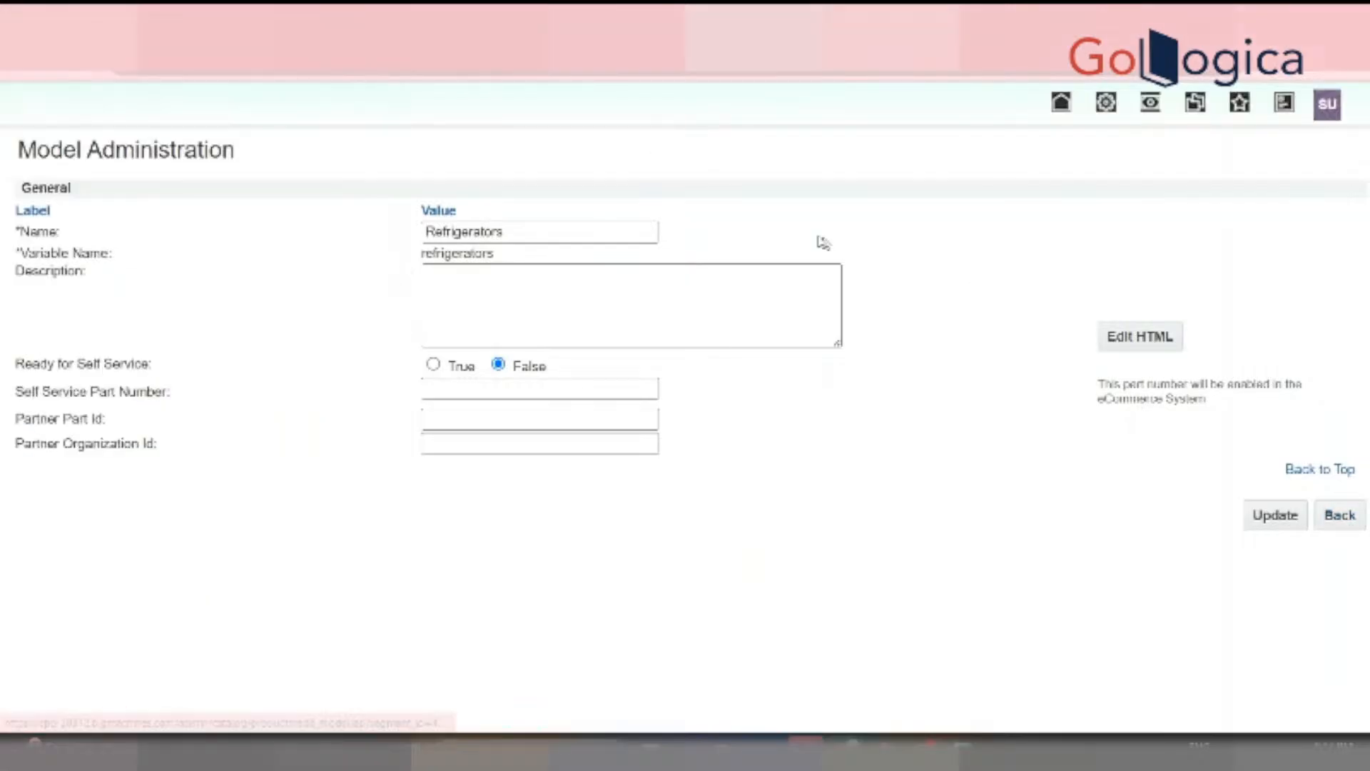
{"action": "left_click", "coordinate": [906, 213]}
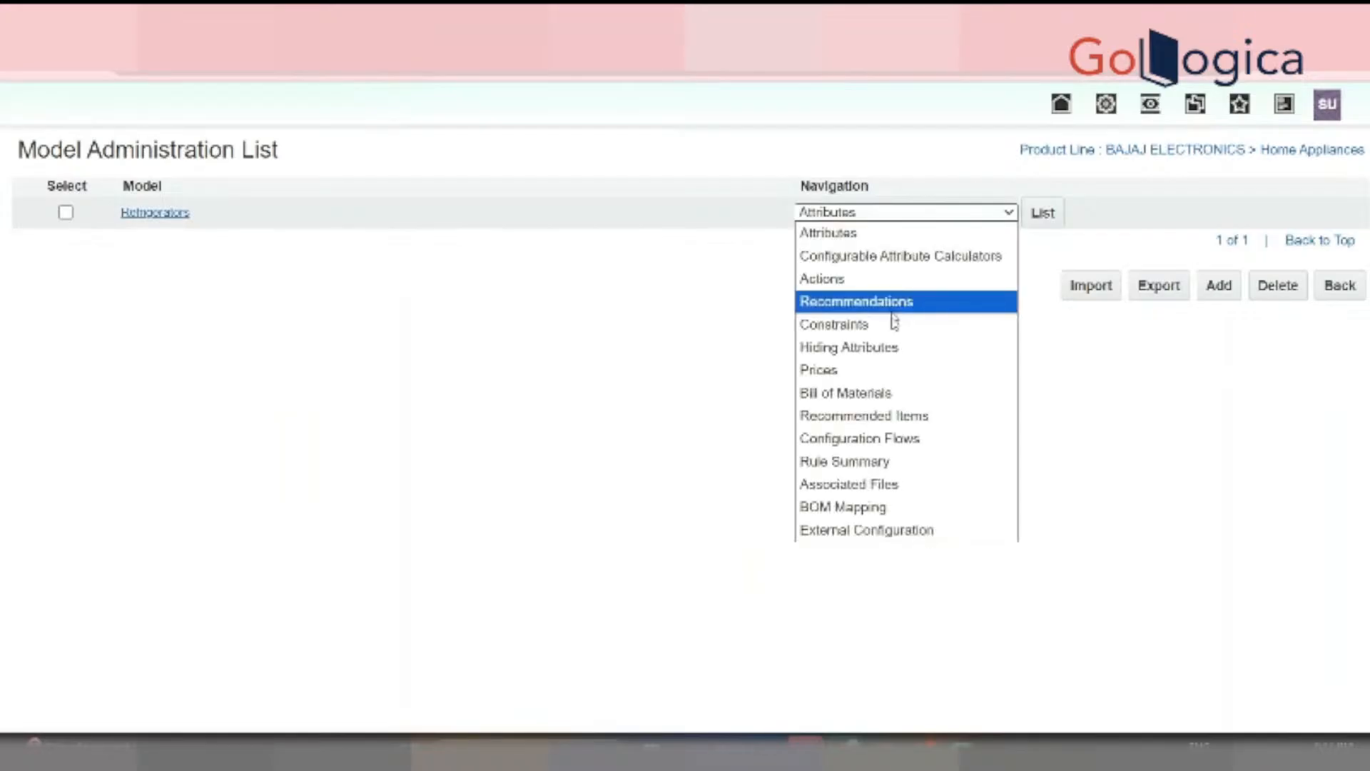
{"action": "left_click", "coordinate": [892, 321]}
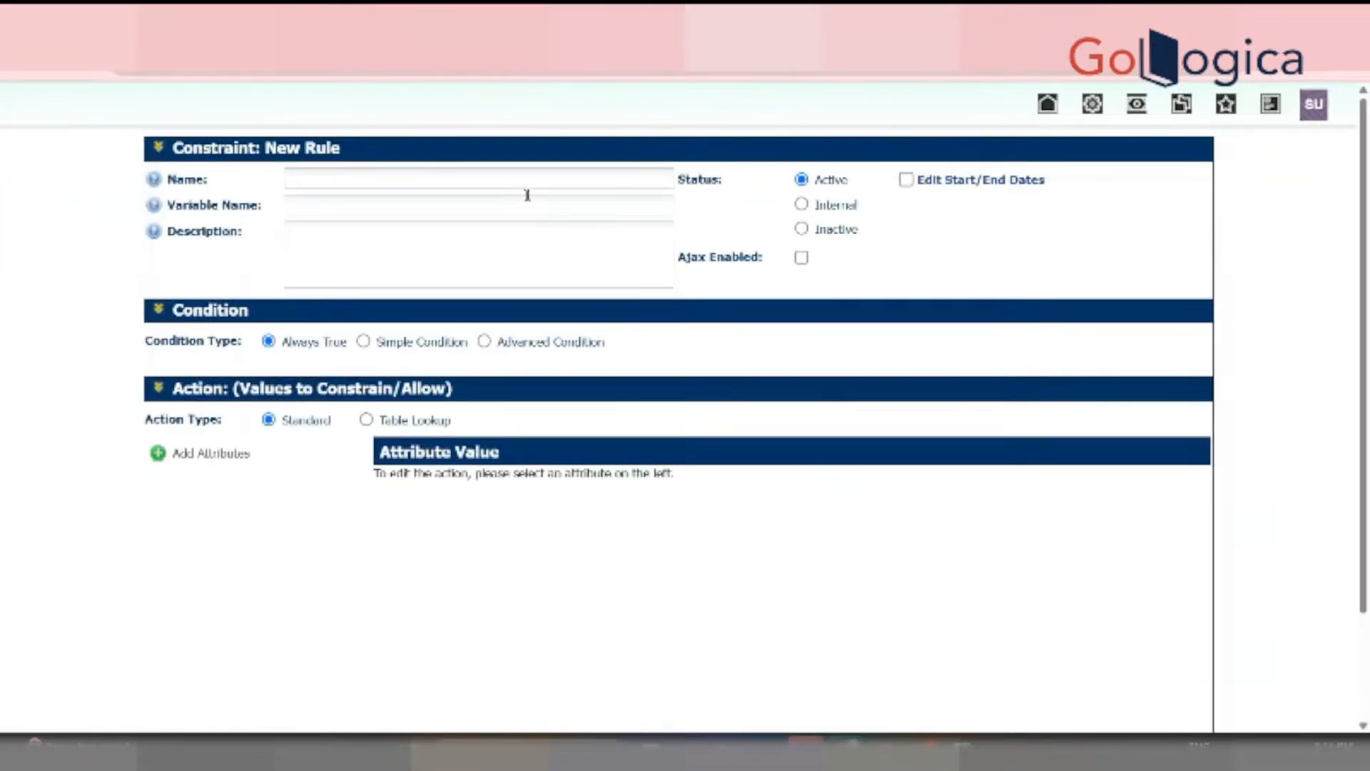
Name the rule "Constraint Company Name on Extended Warranty Selection" and let its variable name fill in
{"action": "left_click", "coordinate": [544, 180]}
{"action": "type", "text": "Cons"}
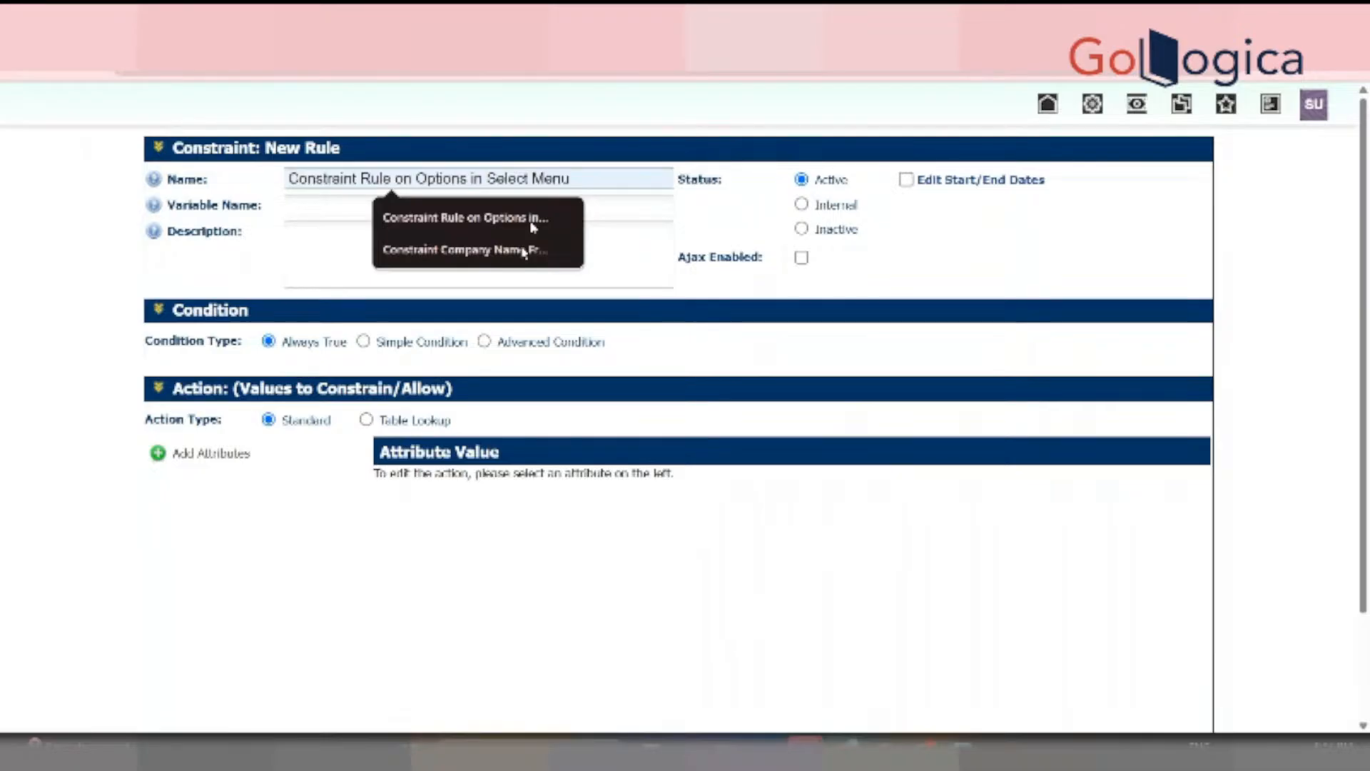
{"action": "type", "text": "t"}
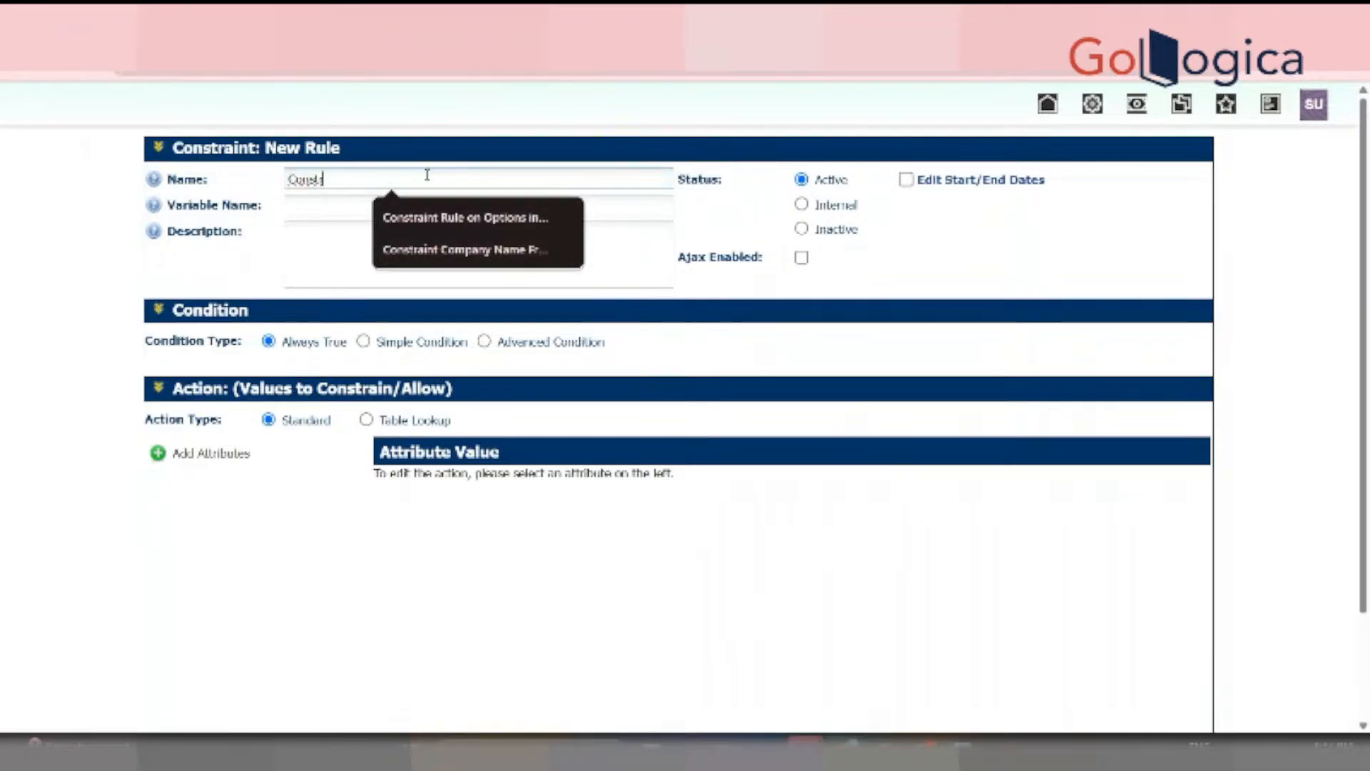
{"action": "type", "text": "raint Company N"}
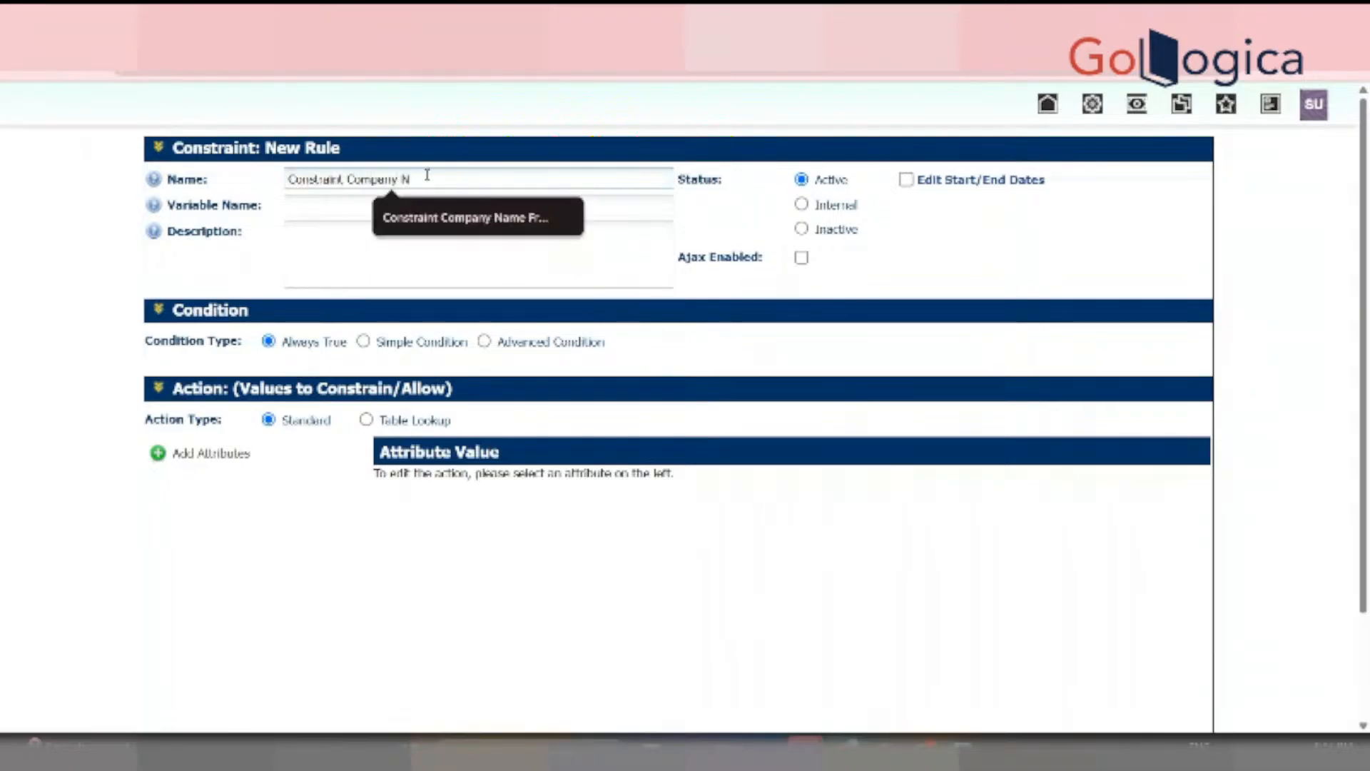
{"action": "type", "text": "ame on E"}
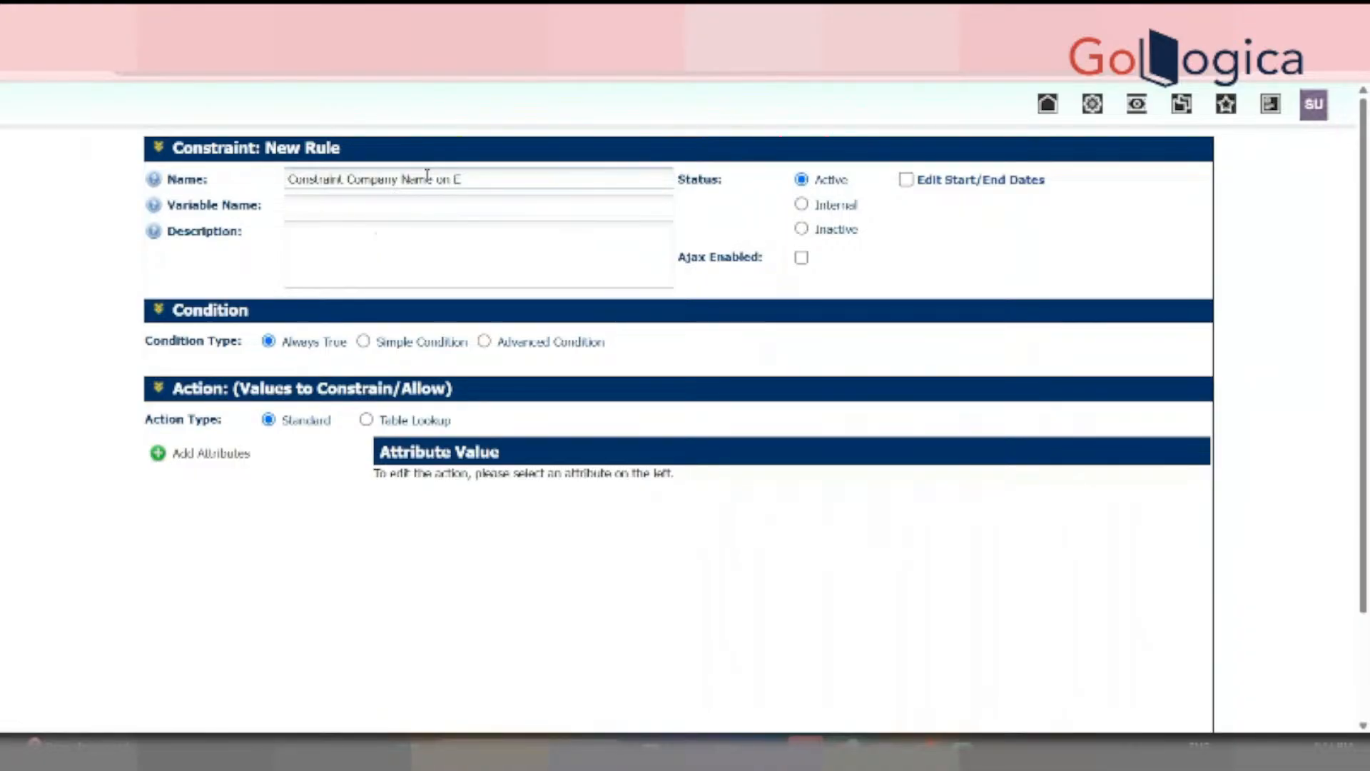
{"action": "type", "text": "ctended Warranty Selection"}
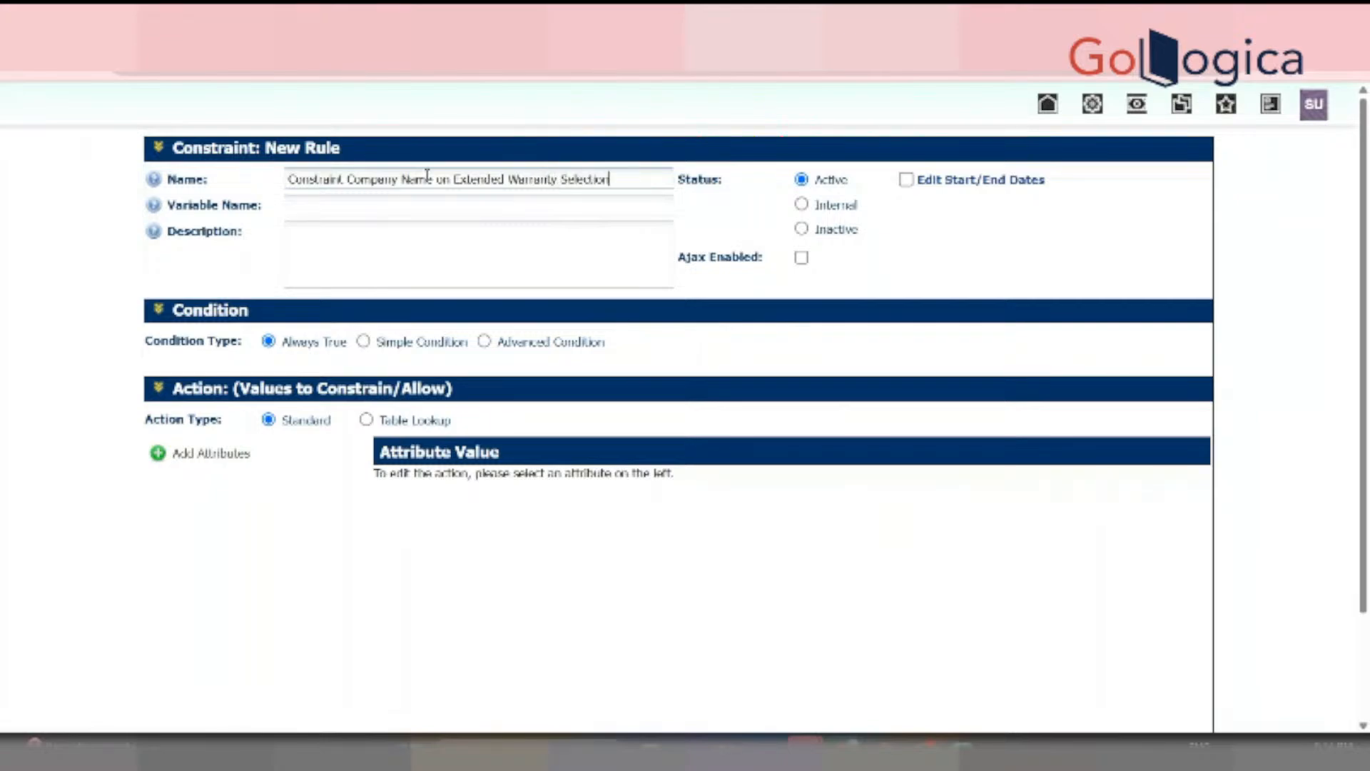
{"action": "key", "text": "Tab"}
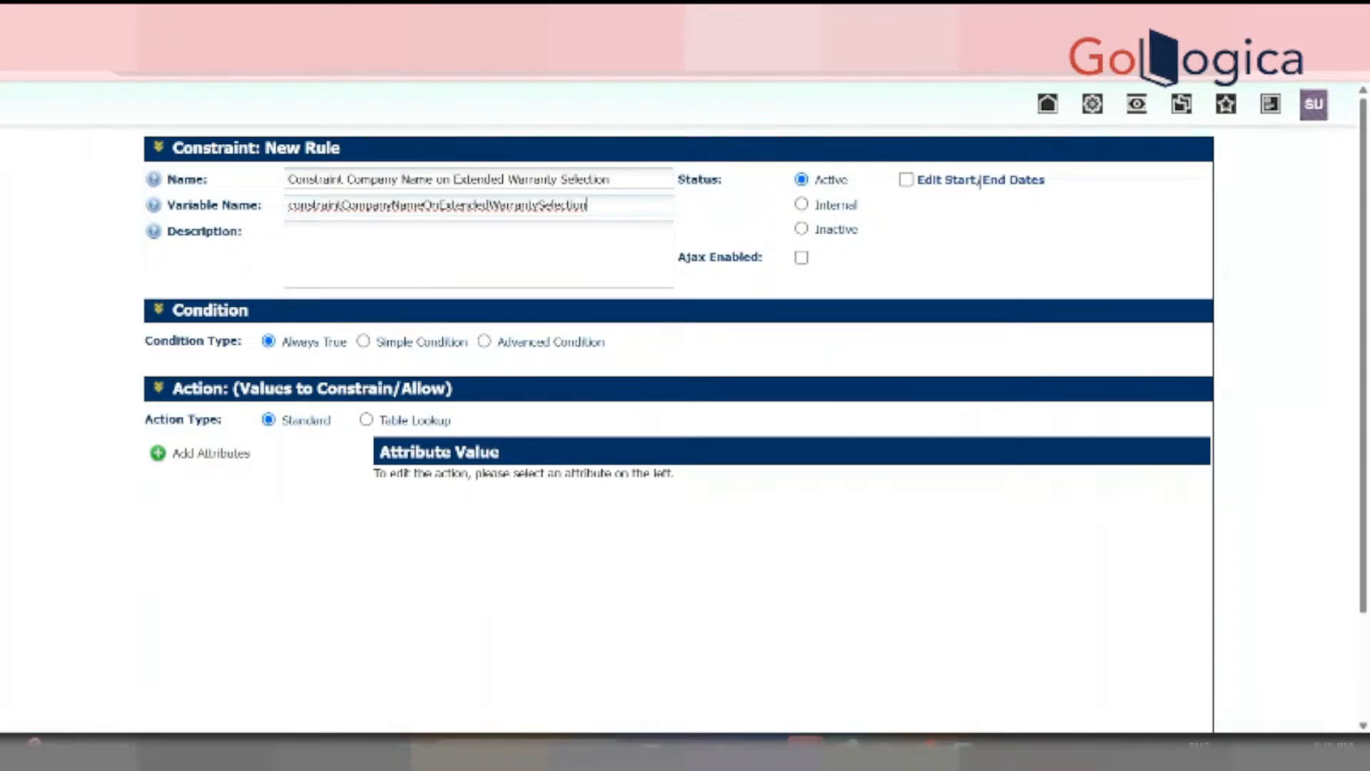
{"action": "left_click_drag", "start_coordinate": [679, 265], "coordinate": [792, 261]}
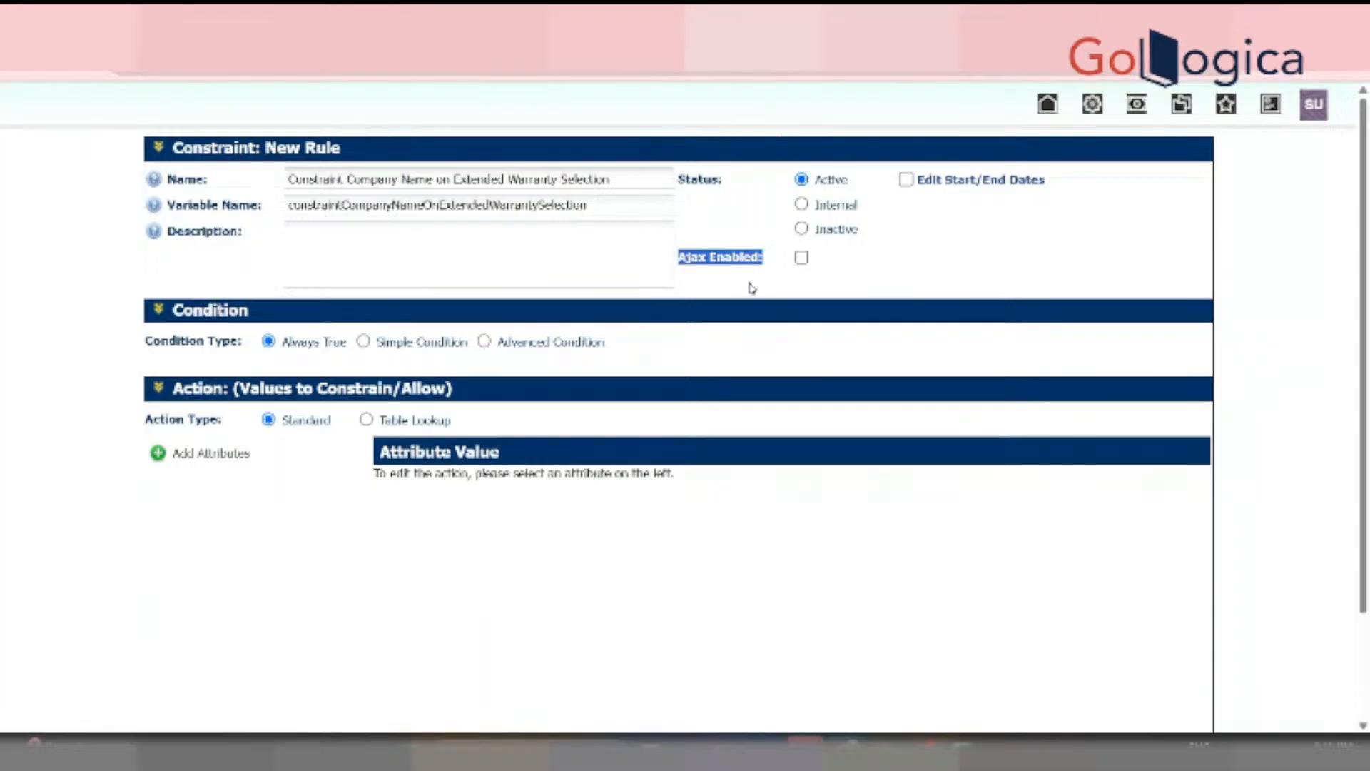
Add a simple condition row requiring Do You Want Extended_Warranty to equal the static value True
{"action": "scroll", "coordinate": [751, 287], "scroll_direction": "down", "scroll_amount": 1}
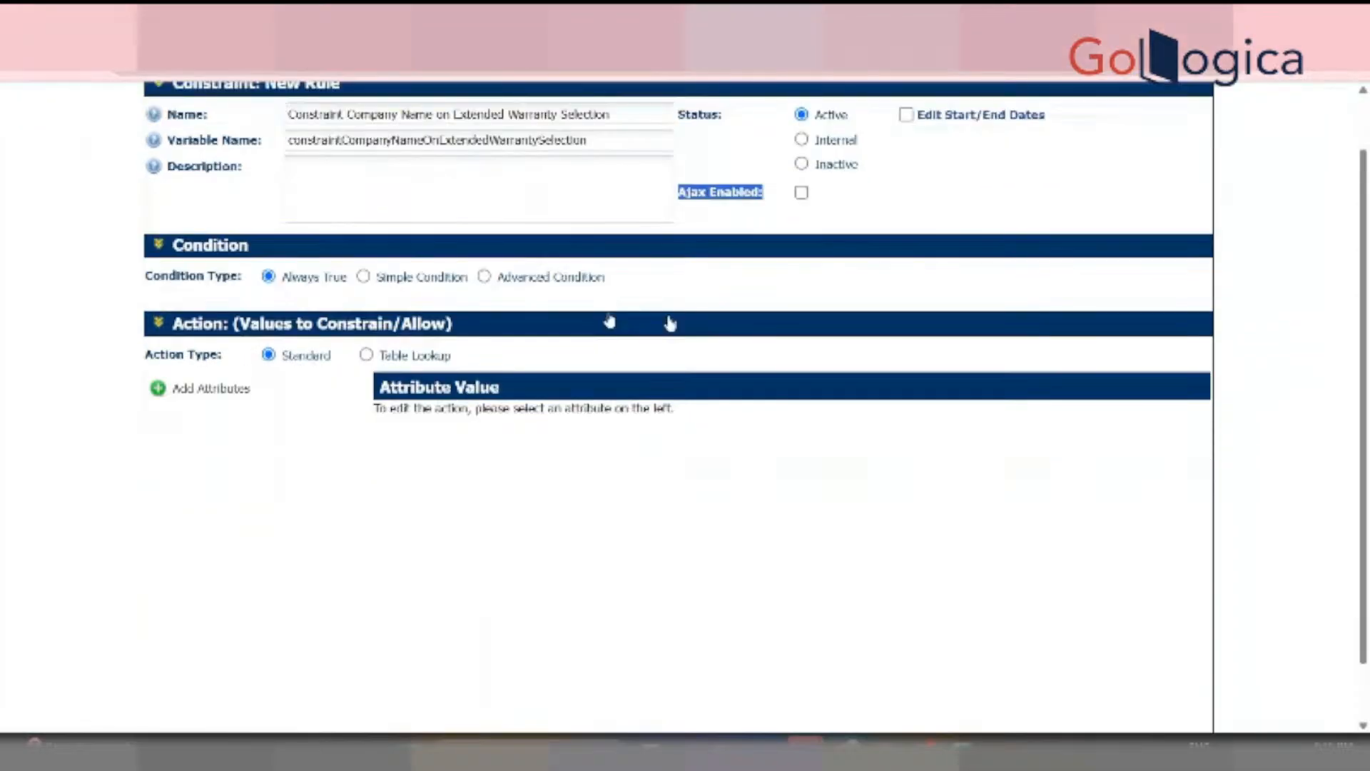
{"action": "left_click", "coordinate": [363, 277]}
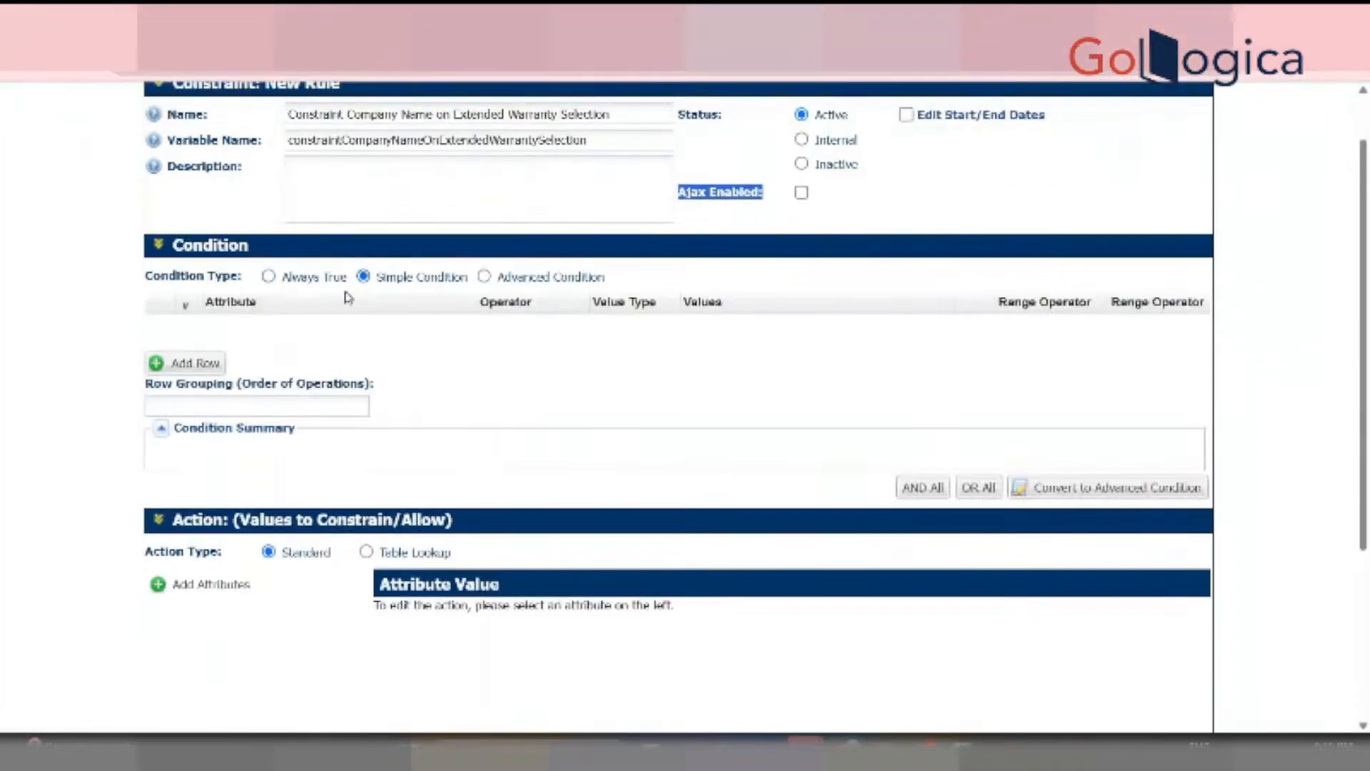
{"action": "left_click", "coordinate": [214, 365]}
{"action": "left_click", "coordinate": [303, 326]}
{"action": "type", "text": "Do you"}
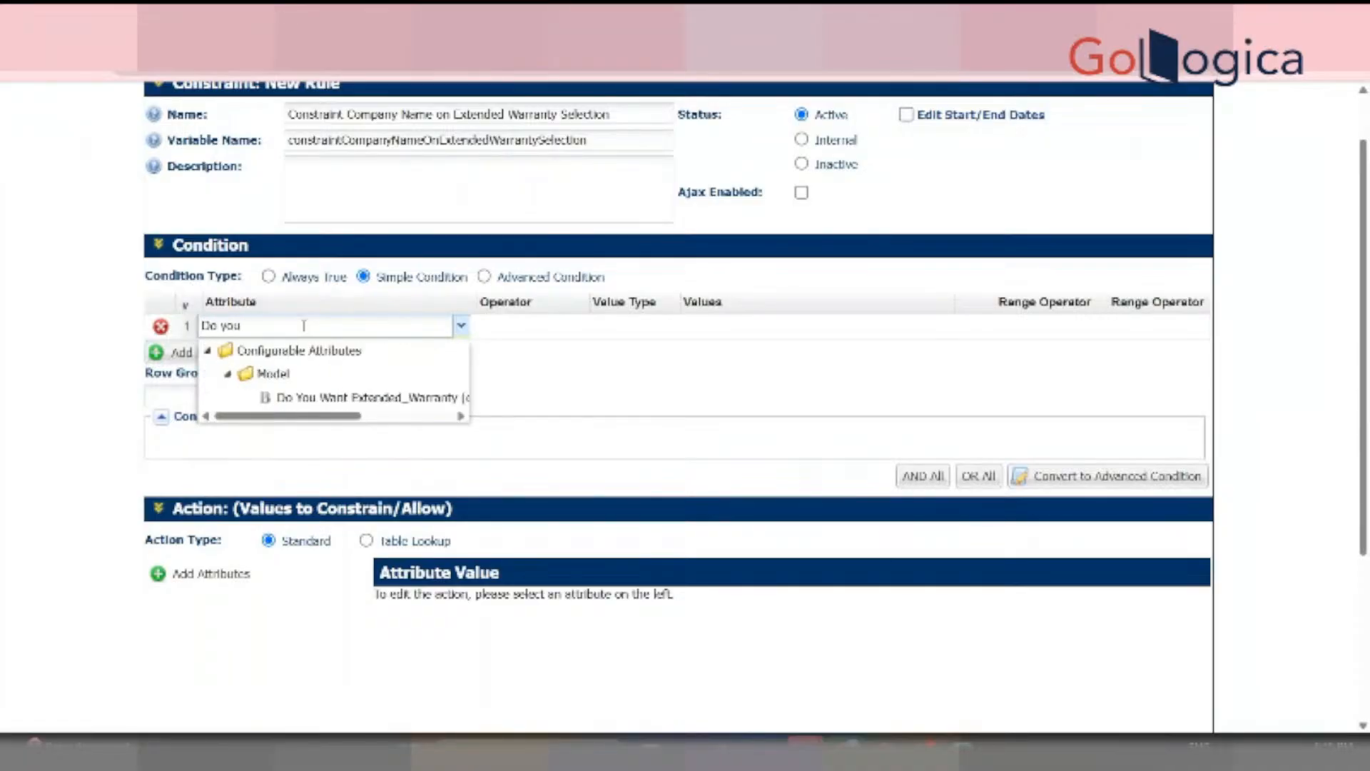
{"action": "left_click", "coordinate": [367, 396]}
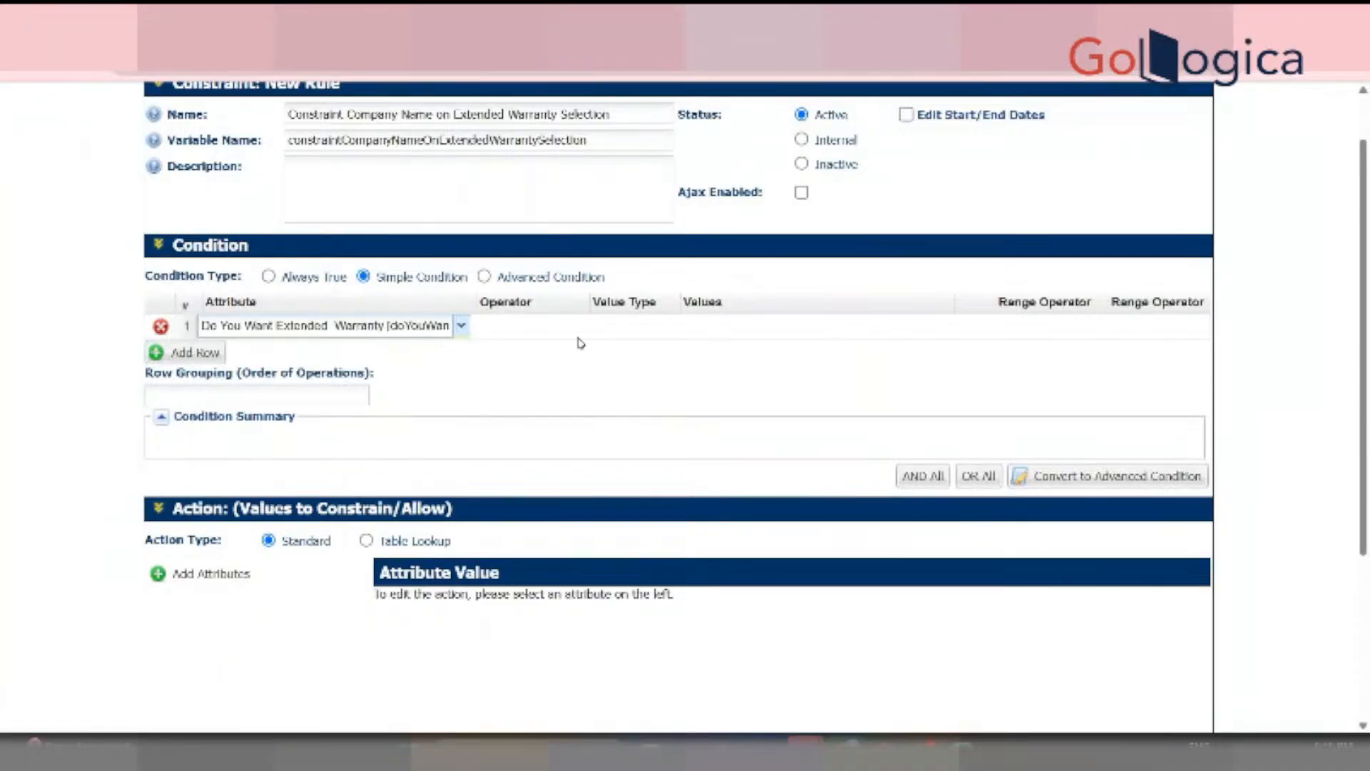
{"action": "left_click", "coordinate": [582, 328]}
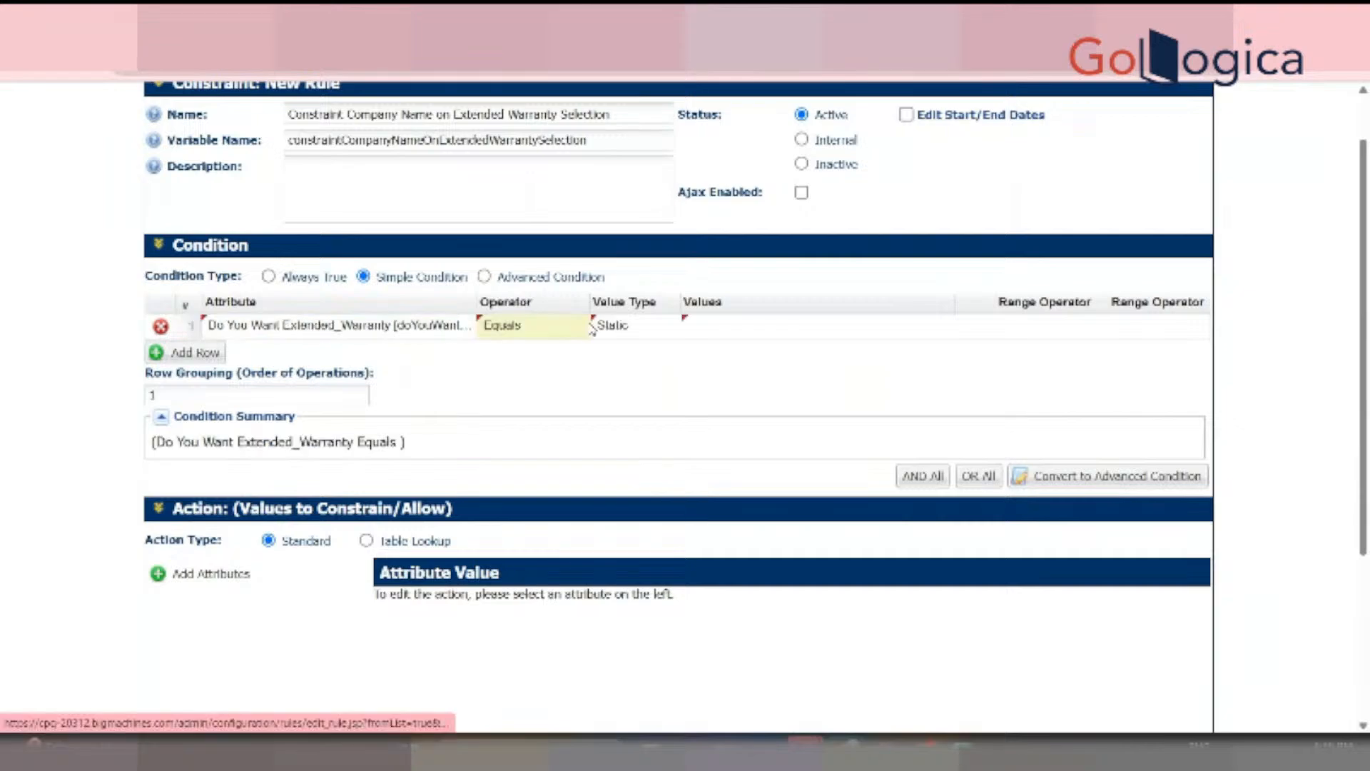
{"action": "left_click", "coordinate": [756, 332]}
{"action": "left_click", "coordinate": [754, 336]}
{"action": "left_click", "coordinate": [750, 357]}
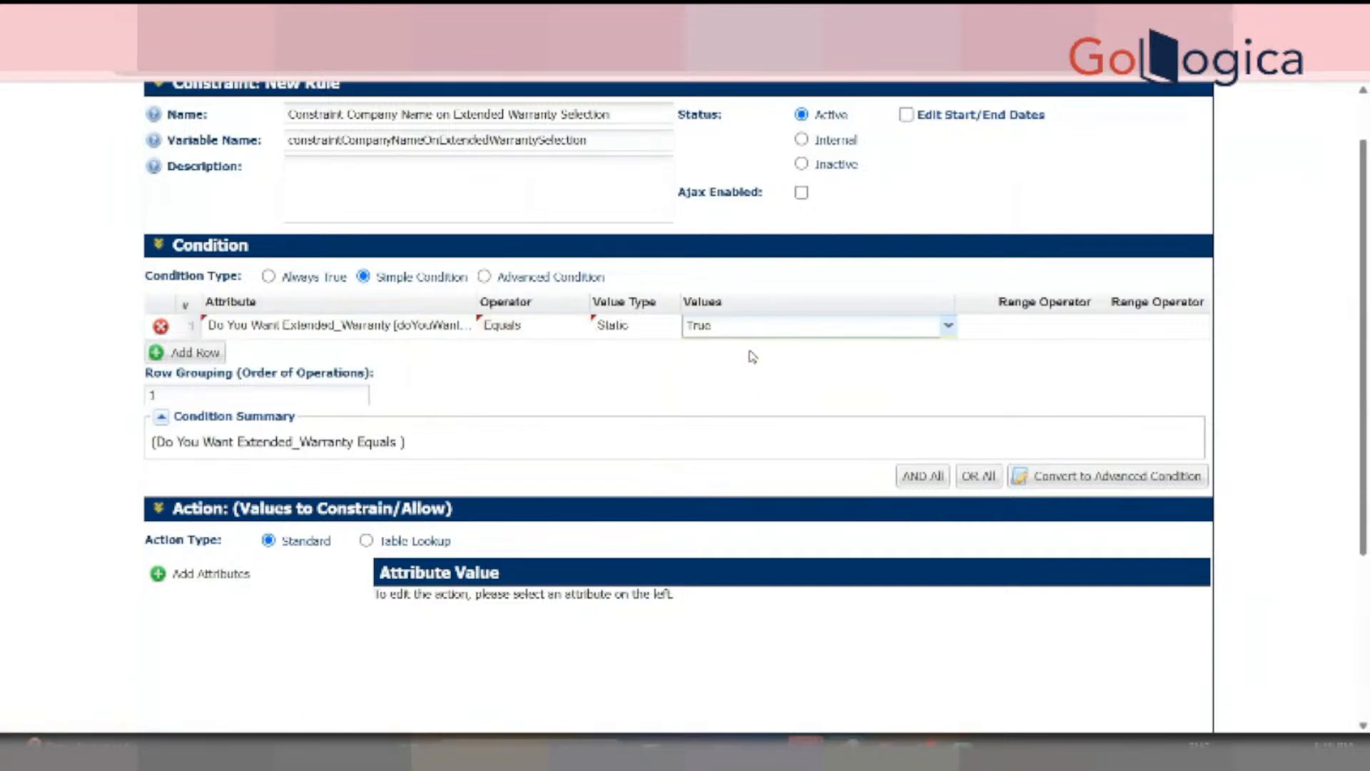
Find the Which Company Do You Want attribute and add it to the constraint rule's action
{"action": "left_click", "coordinate": [219, 583]}
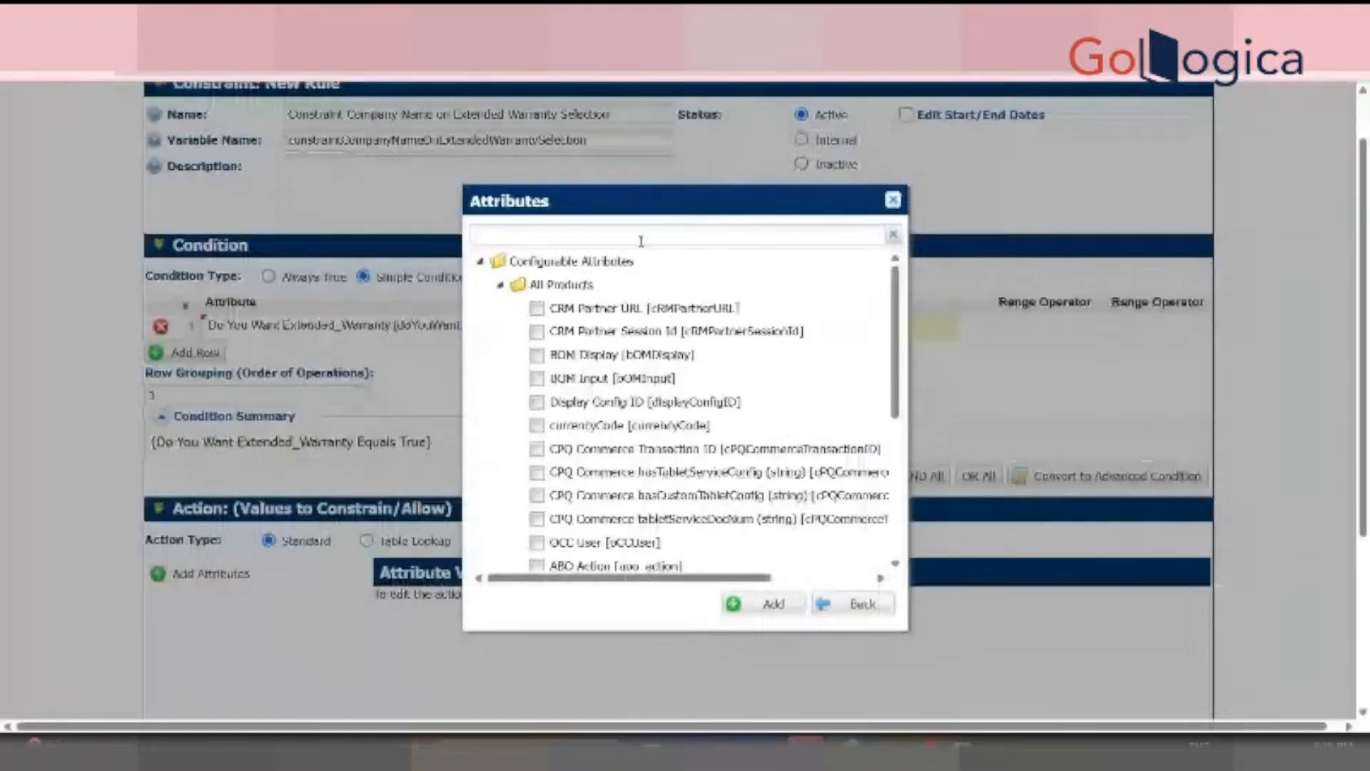
{"action": "left_click", "coordinate": [641, 242]}
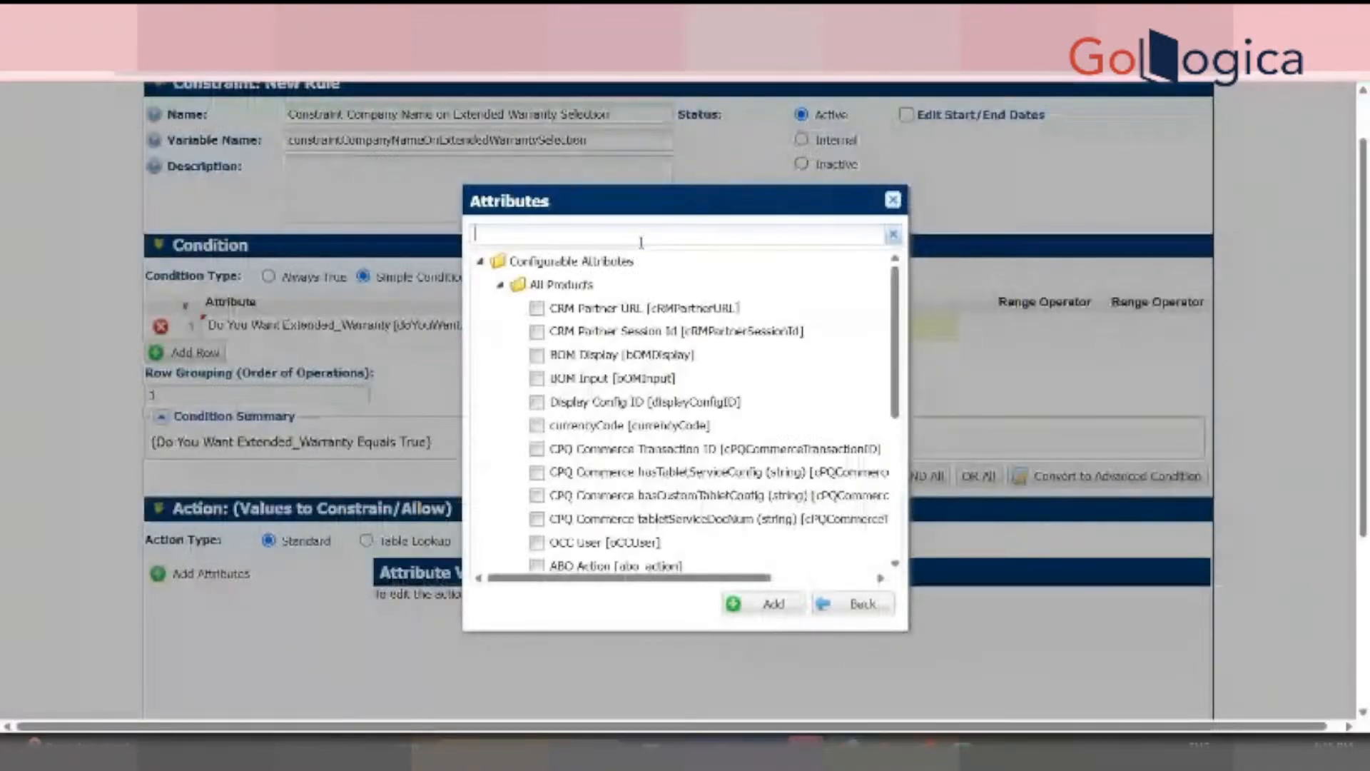
{"action": "type", "text": "which c"}
{"action": "left_click", "coordinate": [648, 316]}
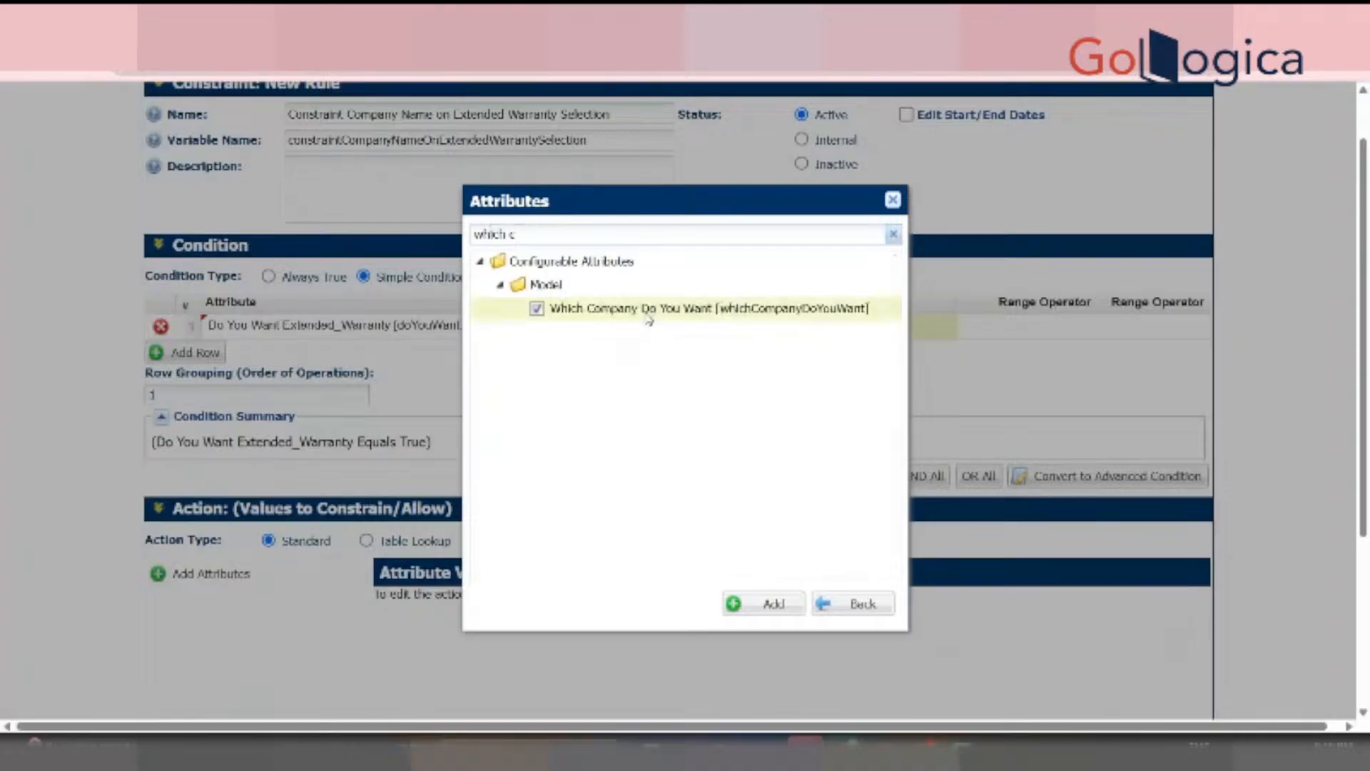
{"action": "left_click", "coordinate": [759, 602]}
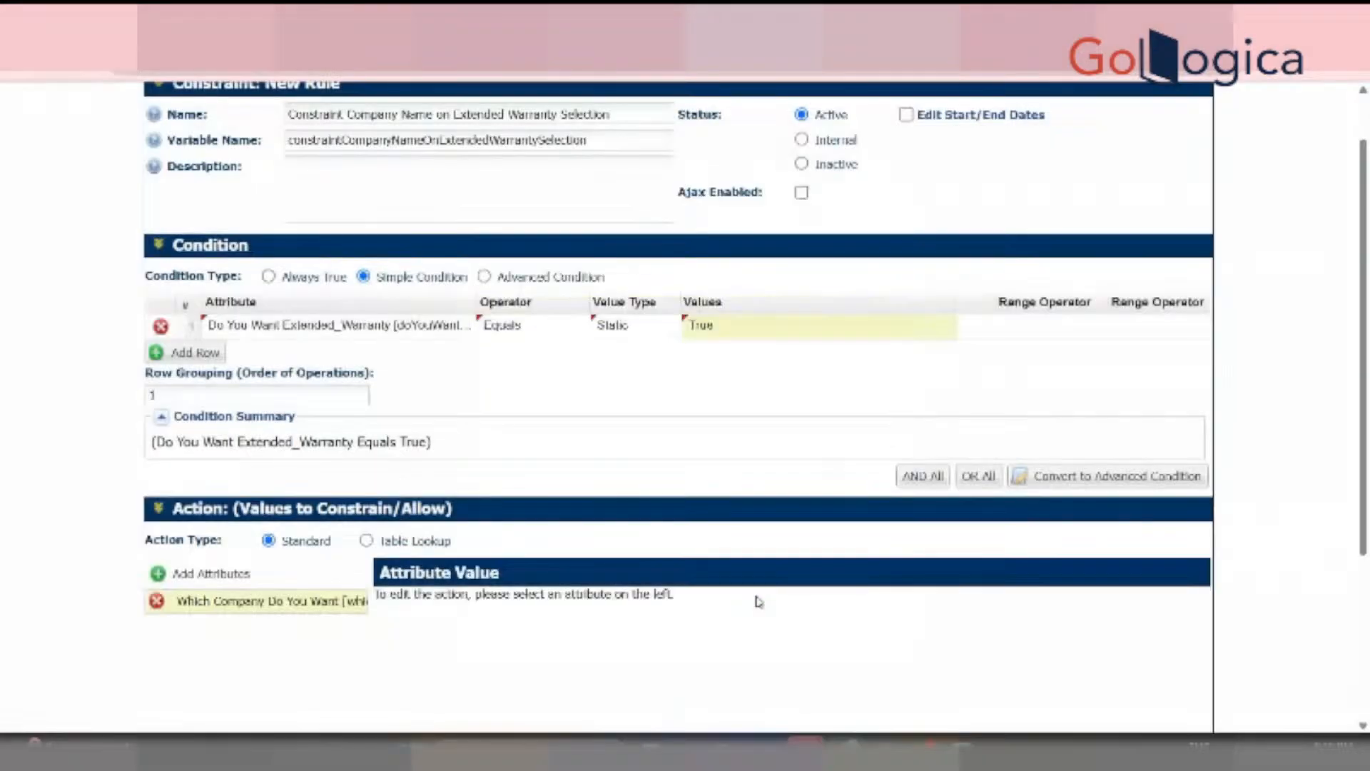
Choose SAMSUNG as the disallowed value for Which Company Do You Want in the rule's action
{"action": "scroll", "coordinate": [758, 601], "scroll_direction": "down", "scroll_amount": 2}
{"action": "scroll", "coordinate": [1236, 481], "scroll_direction": "down", "scroll_amount": 2}
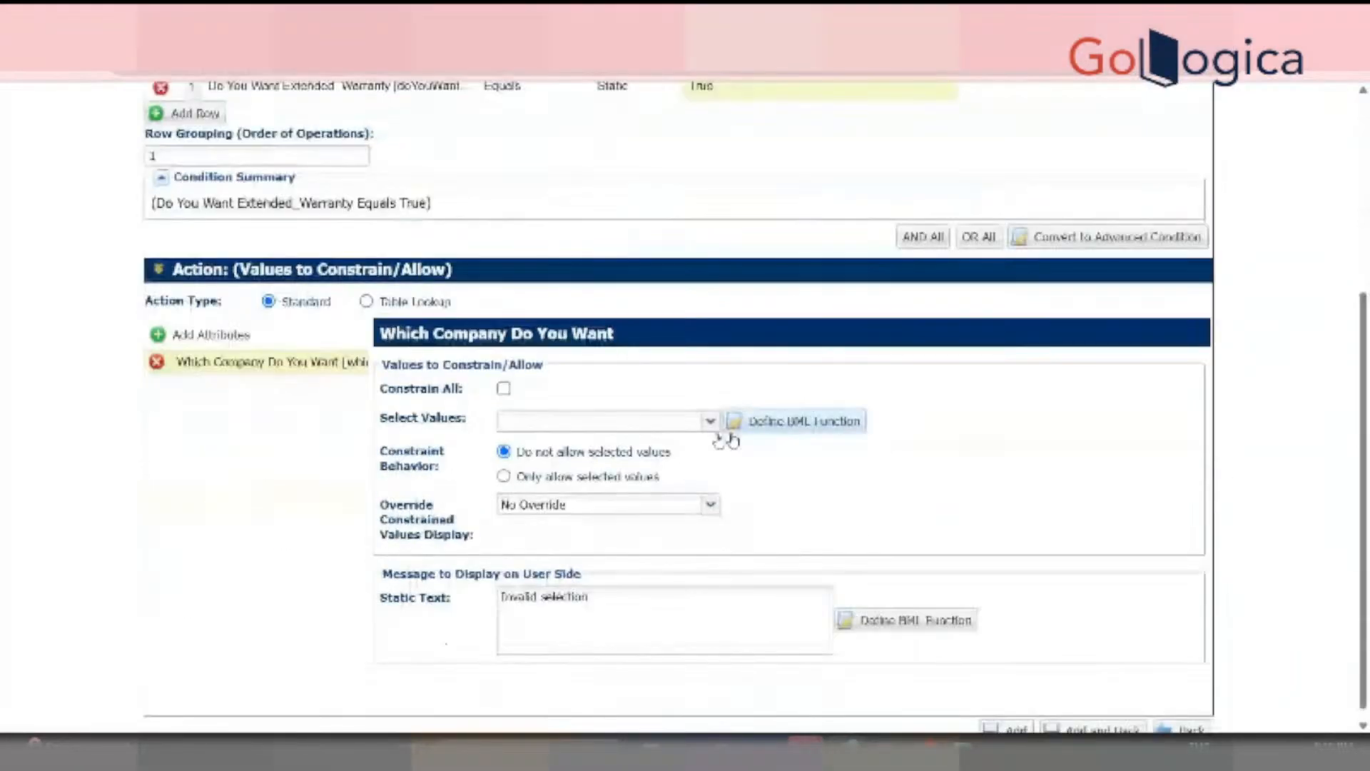
{"action": "left_click", "coordinate": [711, 422]}
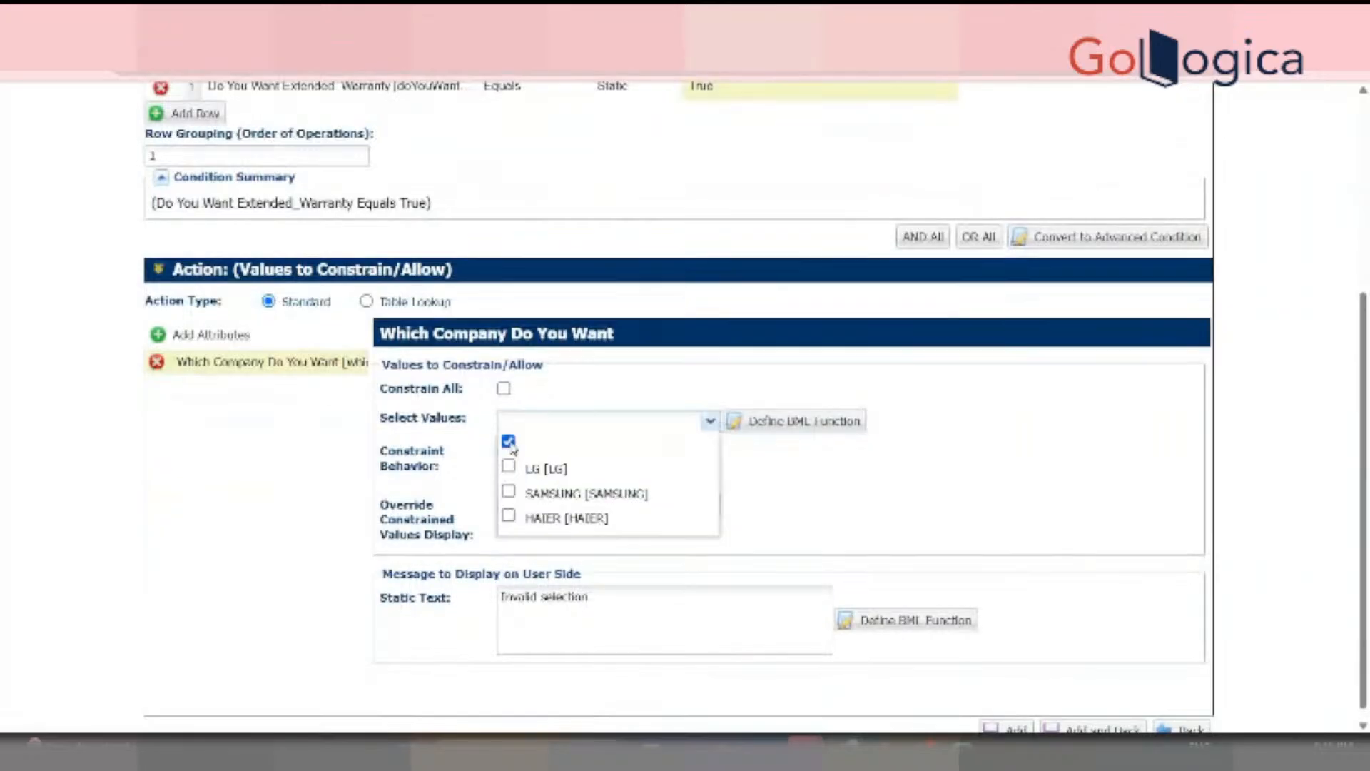
{"action": "left_click", "coordinate": [508, 492]}
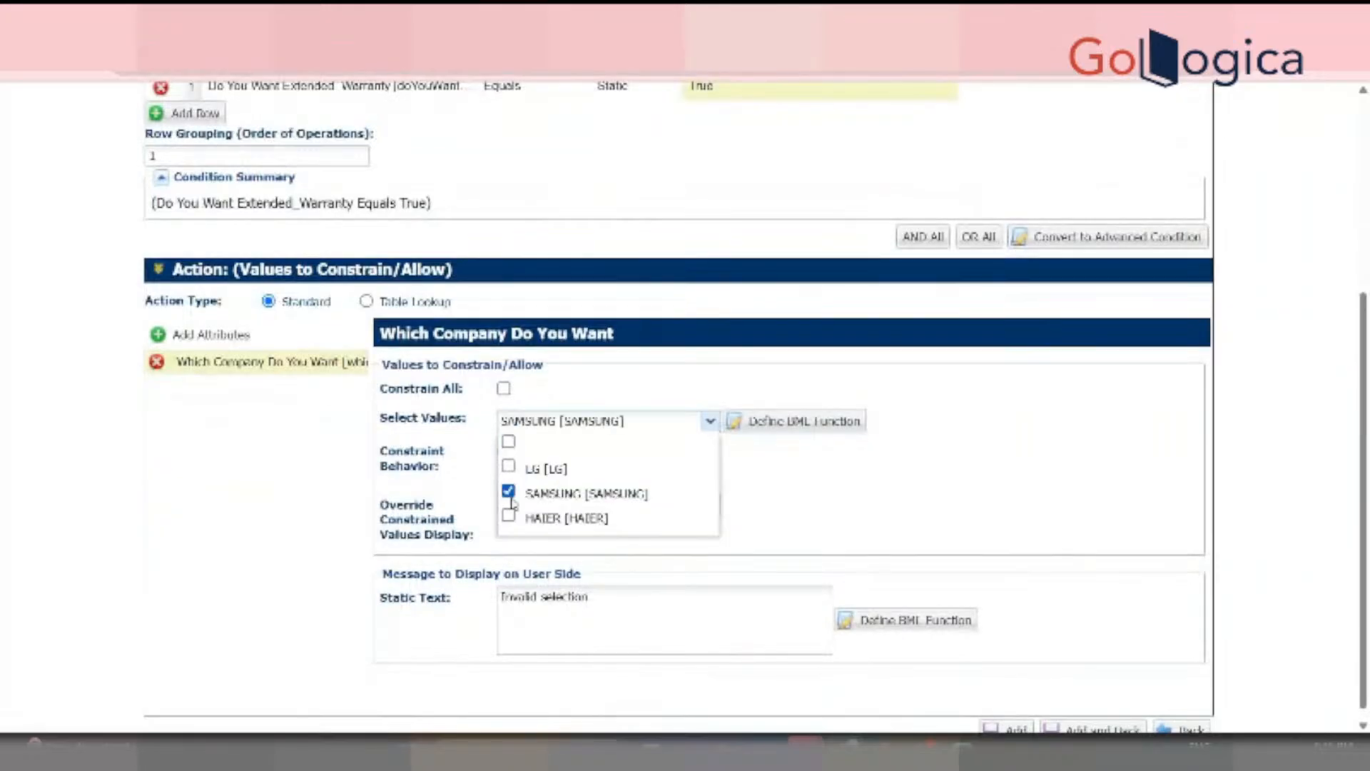
{"action": "left_click", "coordinate": [730, 509]}
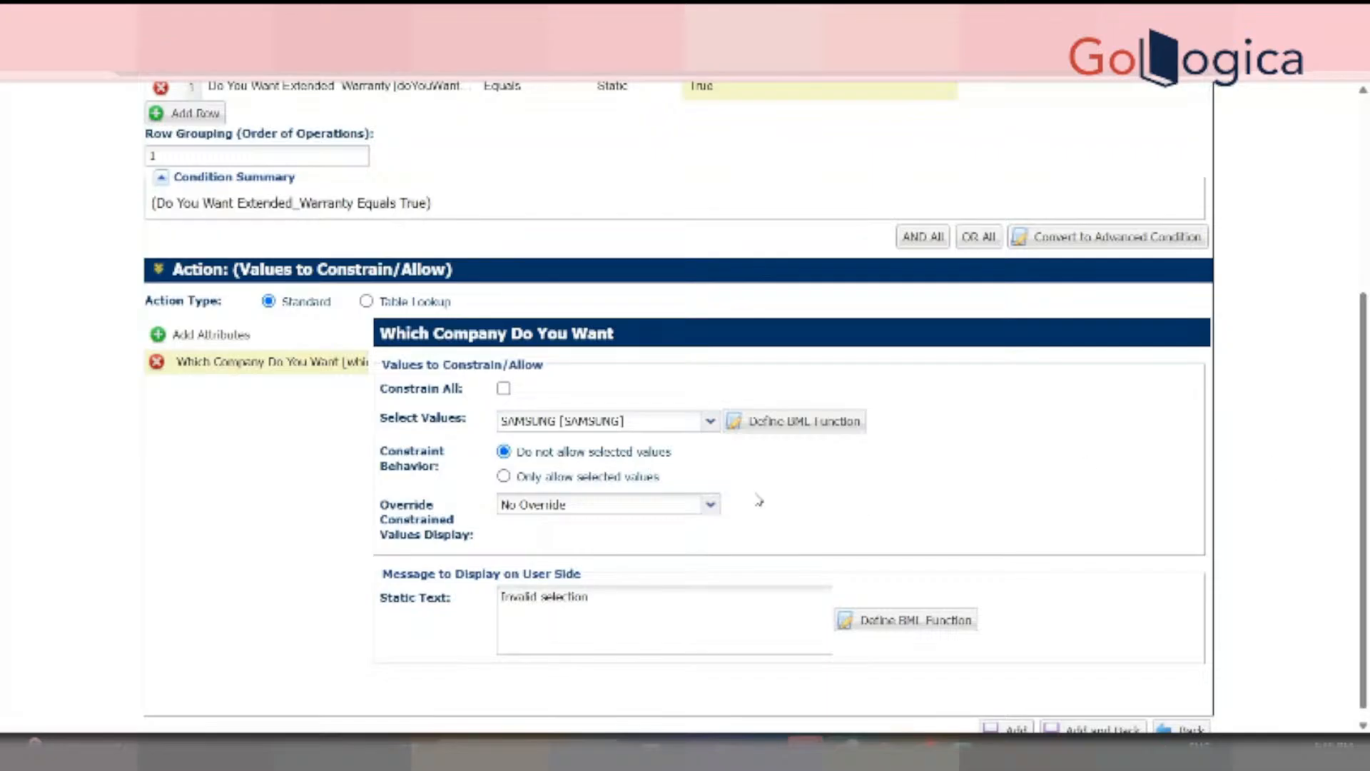
Override the constrained values display with Removed, then add the constraint rule and return to the rules list
{"action": "left_click", "coordinate": [711, 505]}
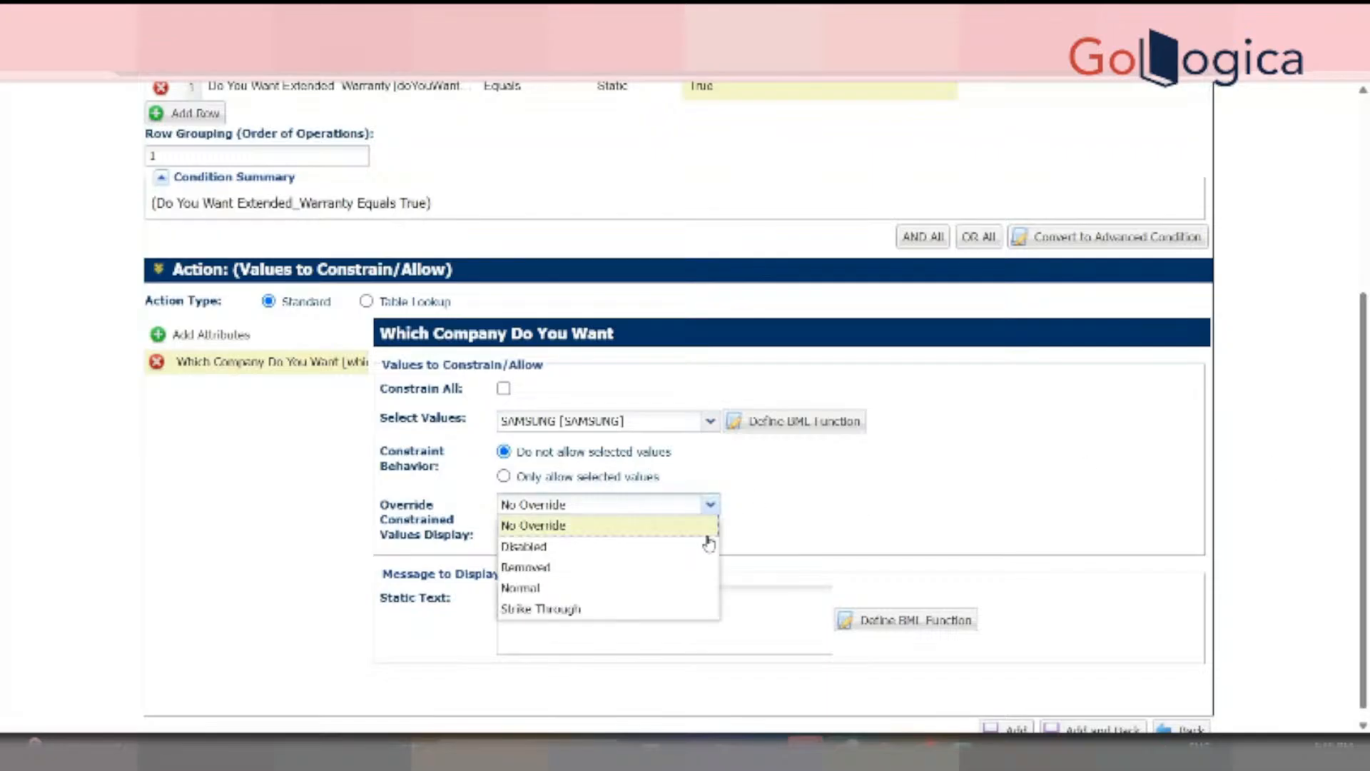
{"action": "left_click", "coordinate": [680, 569]}
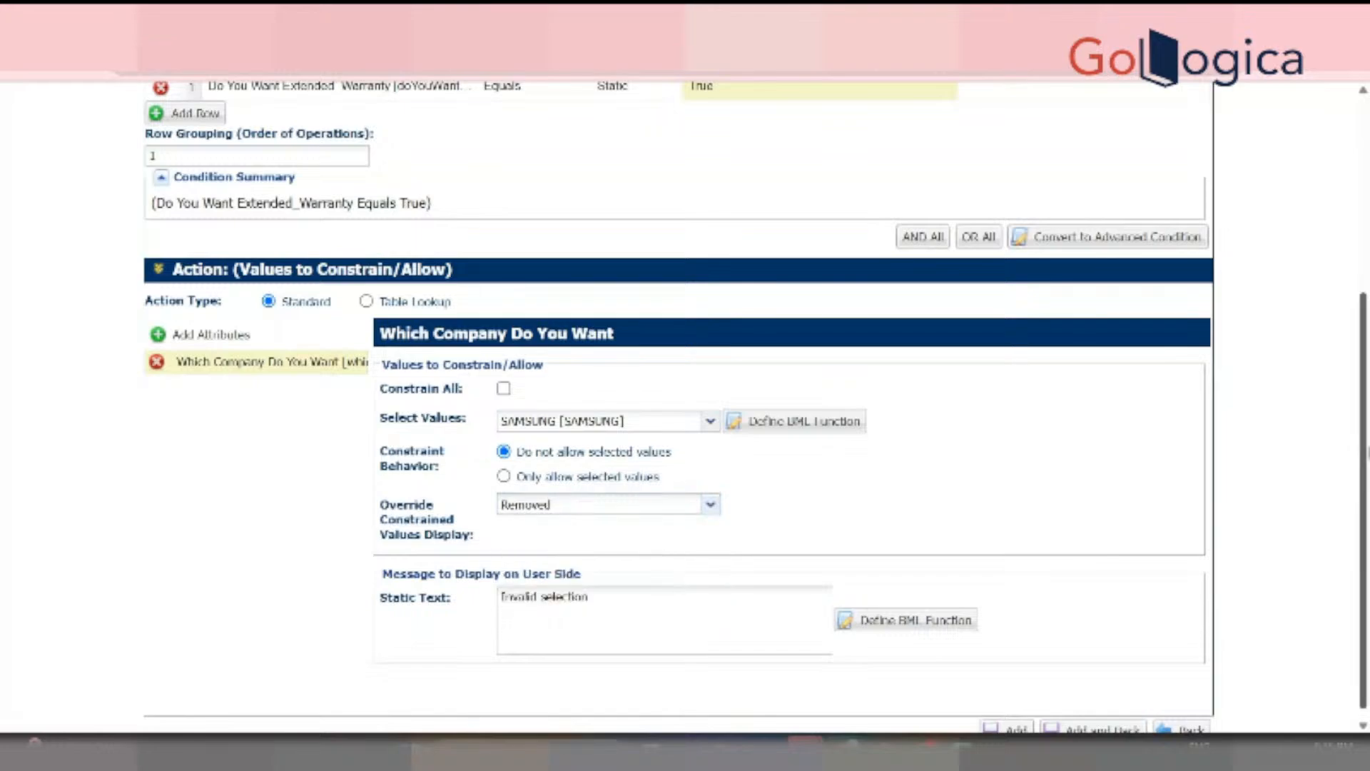
{"action": "scroll", "coordinate": [1363, 497], "scroll_direction": "down", "scroll_amount": 1}
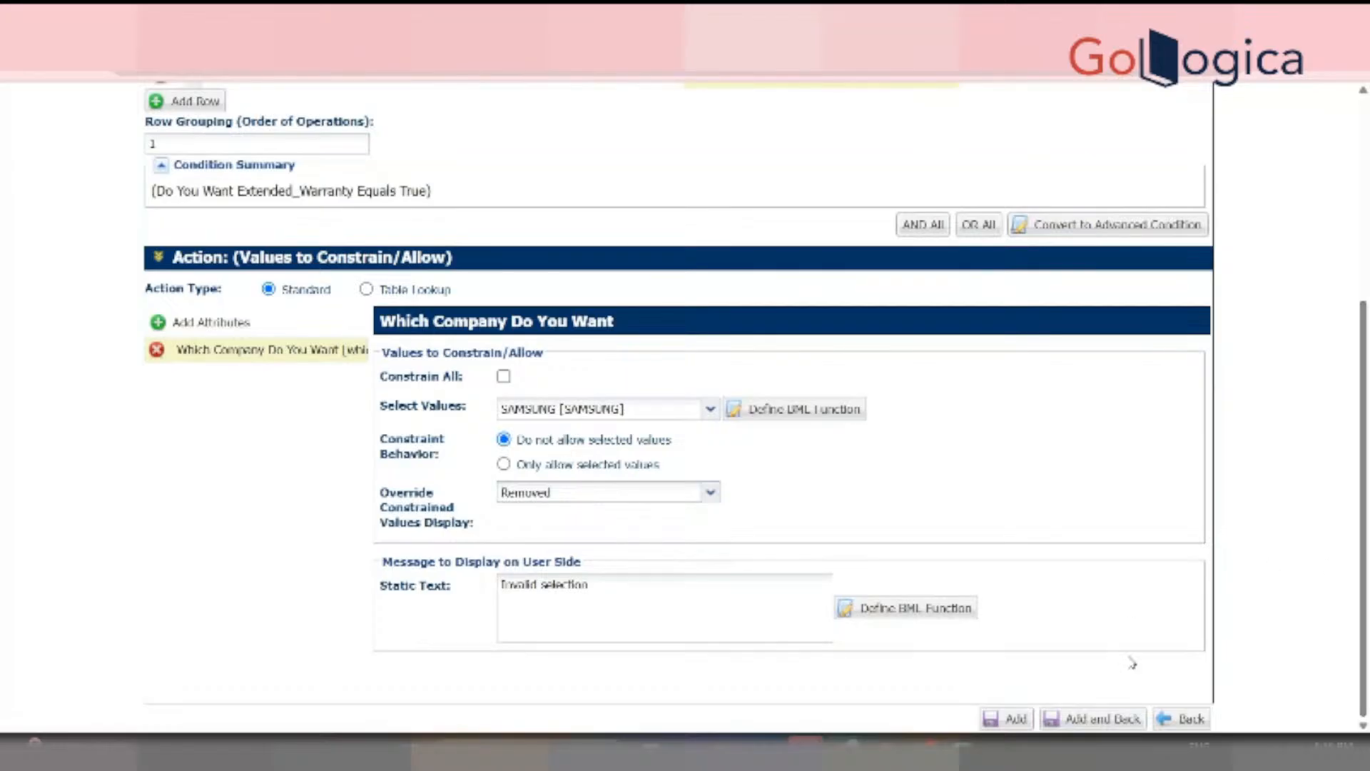
{"action": "left_click", "coordinate": [1088, 718]}
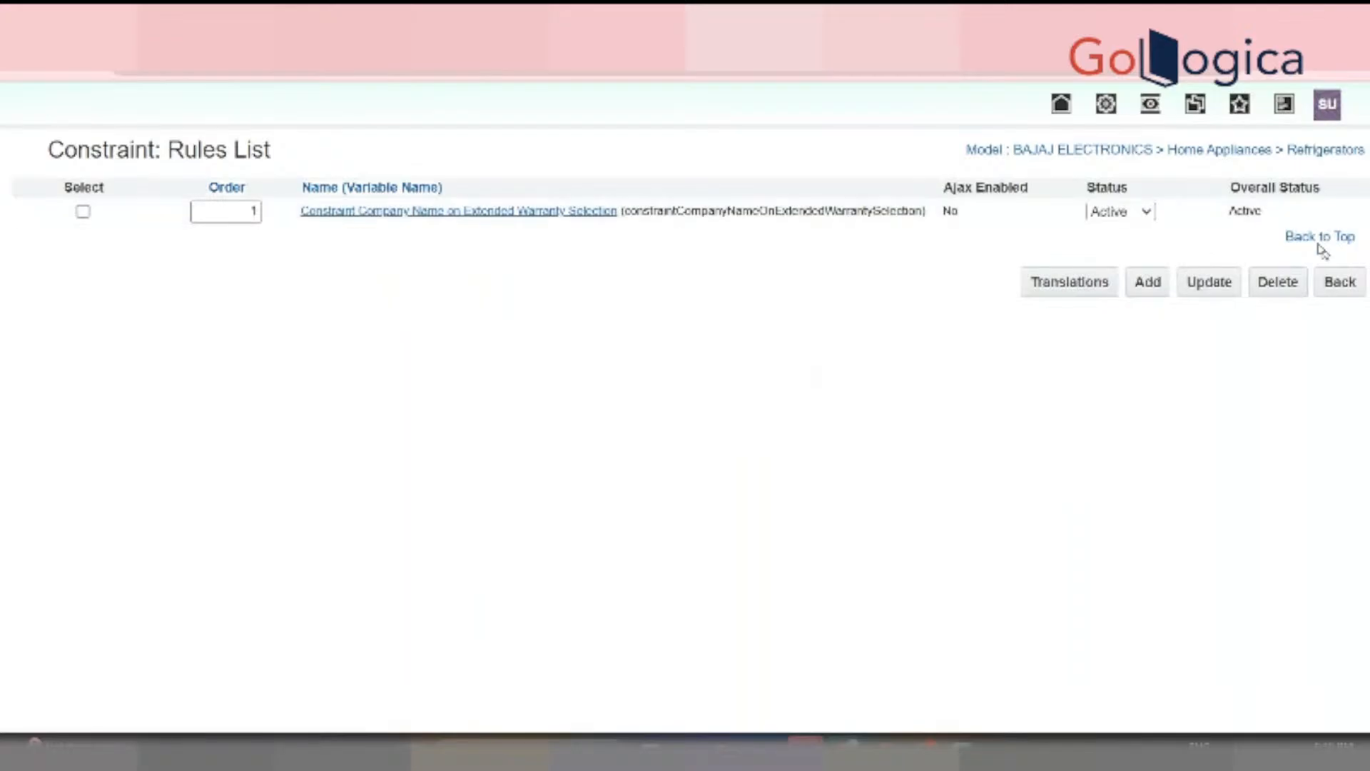
Deploy the new Refrigerators constraint rule for BAJAJ ELECTRONICS from the catalog definition quick links and refresh the configuration tree
{"action": "left_click", "coordinate": [1106, 104]}
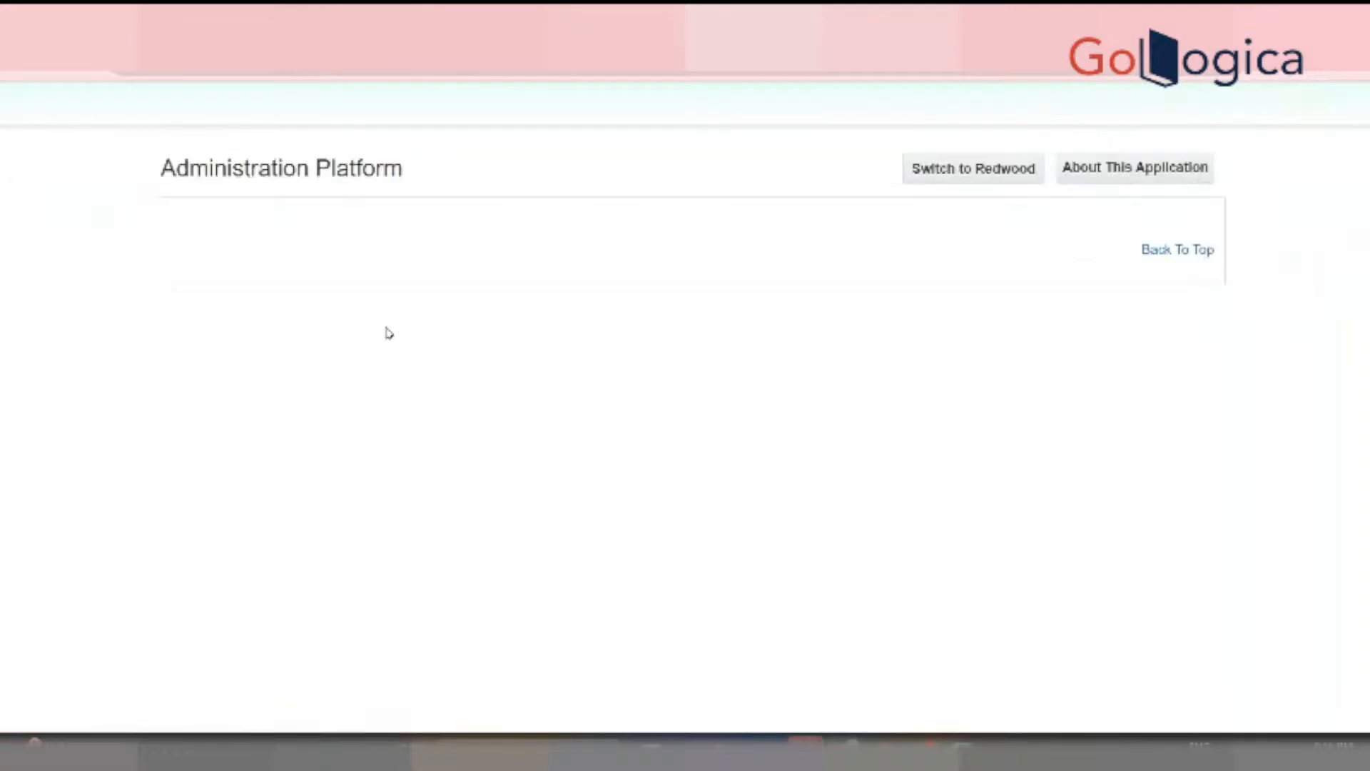
{"action": "scroll", "coordinate": [321, 567], "scroll_direction": "down", "scroll_amount": 5}
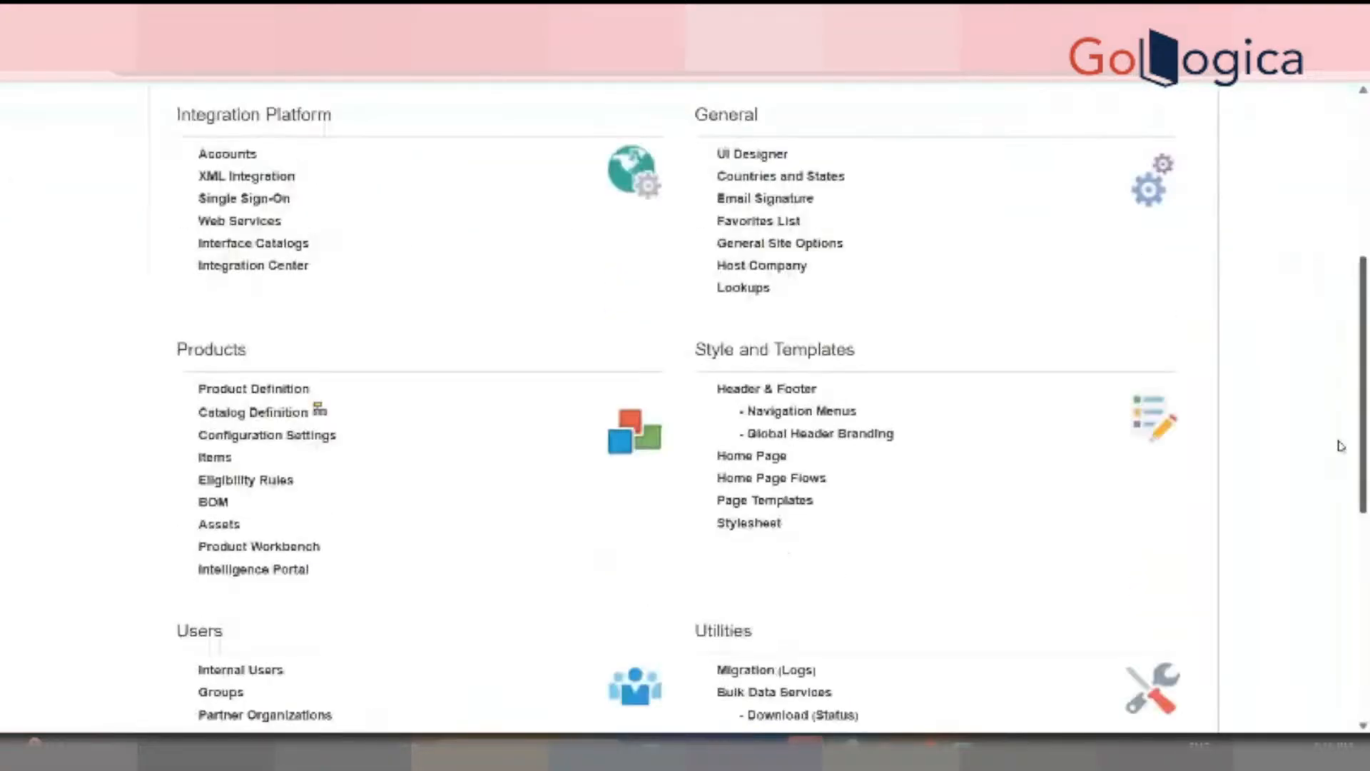
{"action": "left_click", "coordinate": [319, 410]}
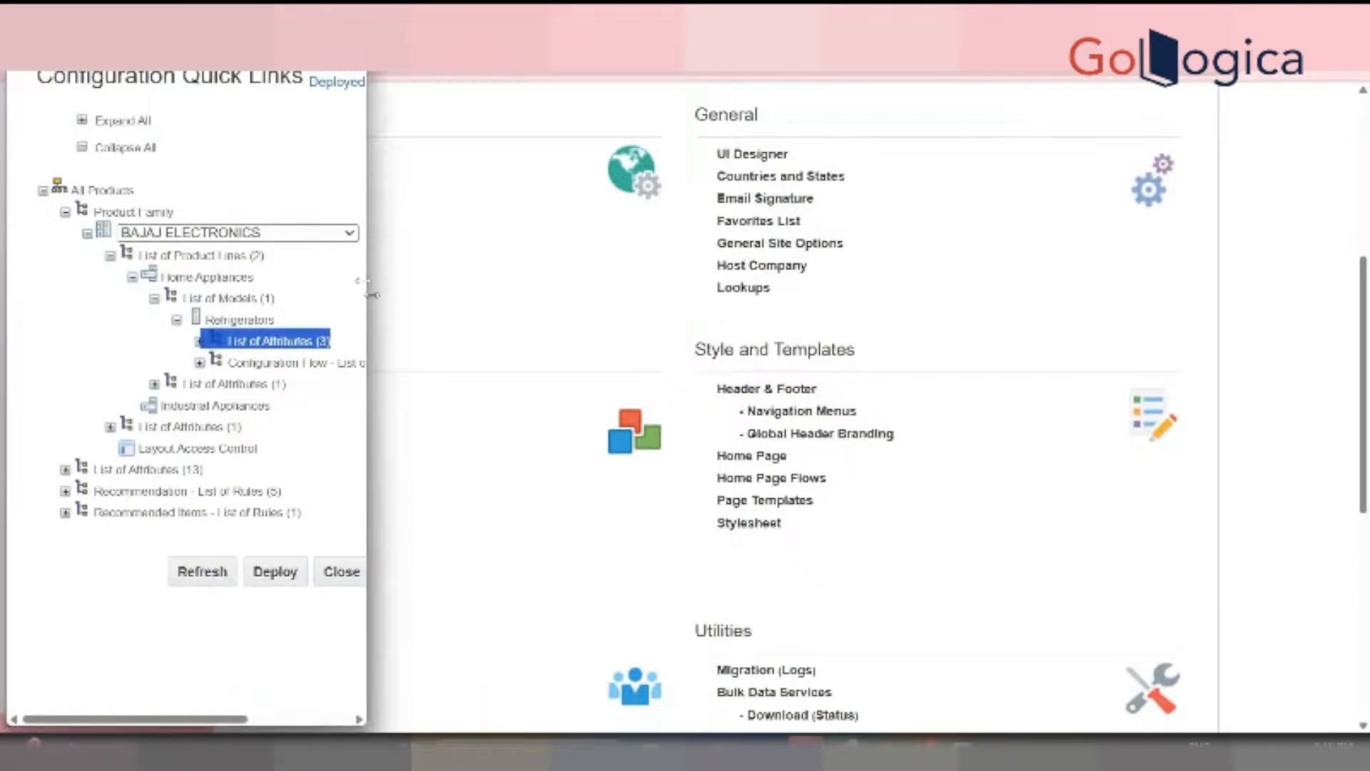
{"action": "left_click", "coordinate": [348, 231]}
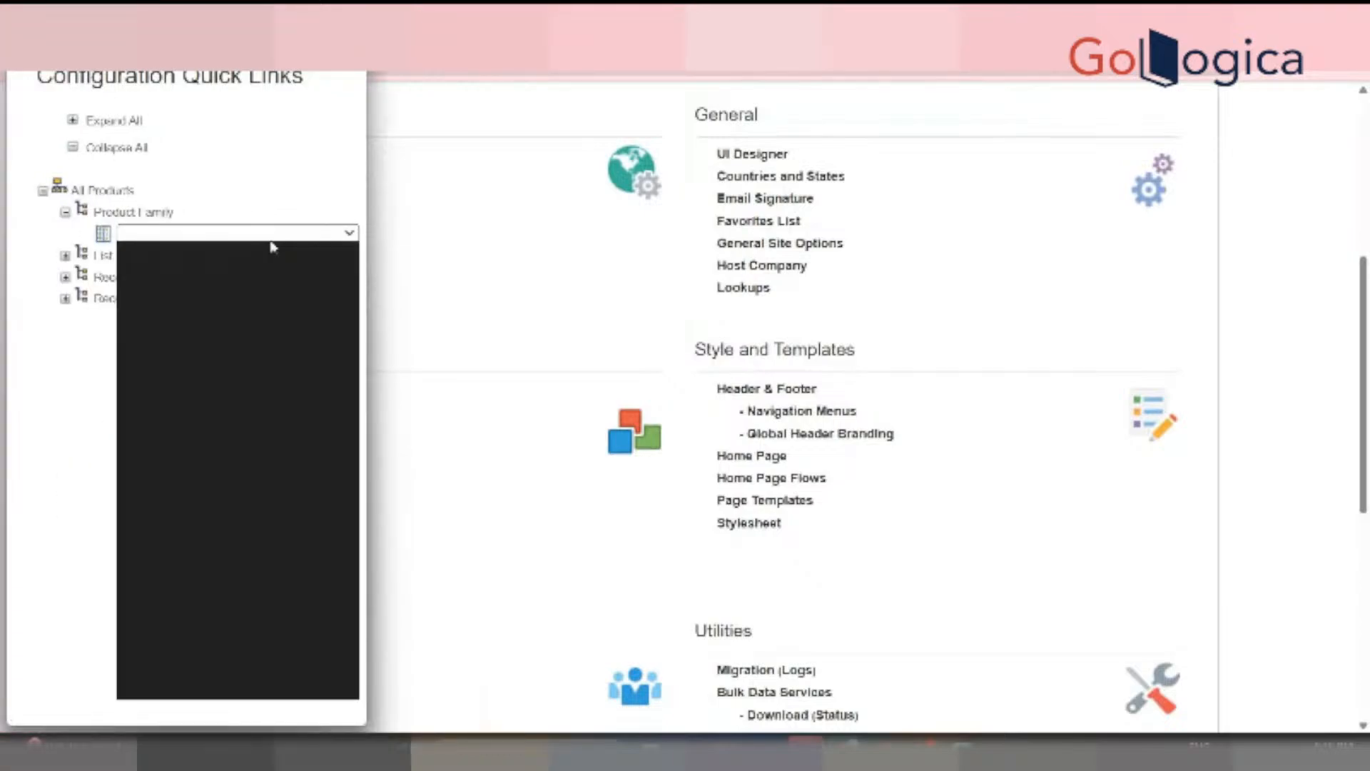
{"action": "left_click", "coordinate": [272, 246]}
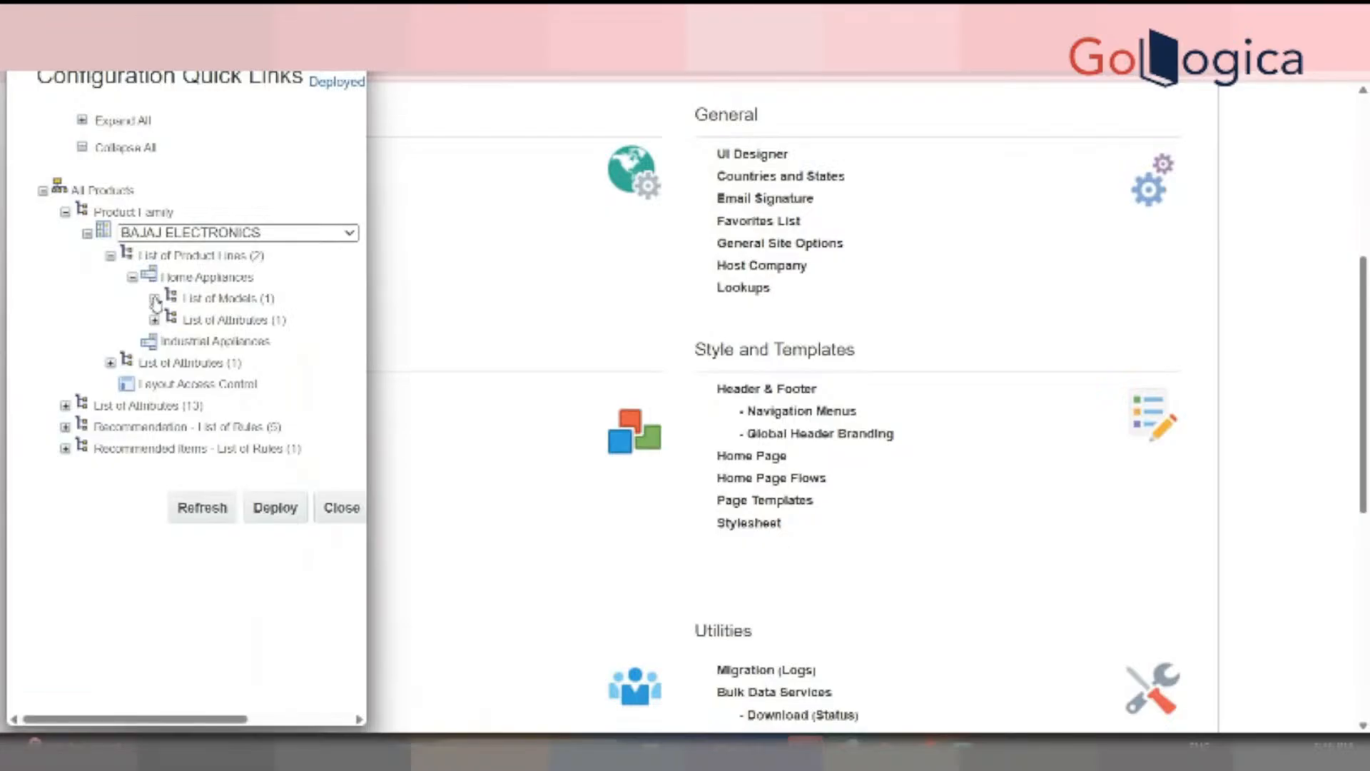
{"action": "left_click", "coordinate": [154, 299]}
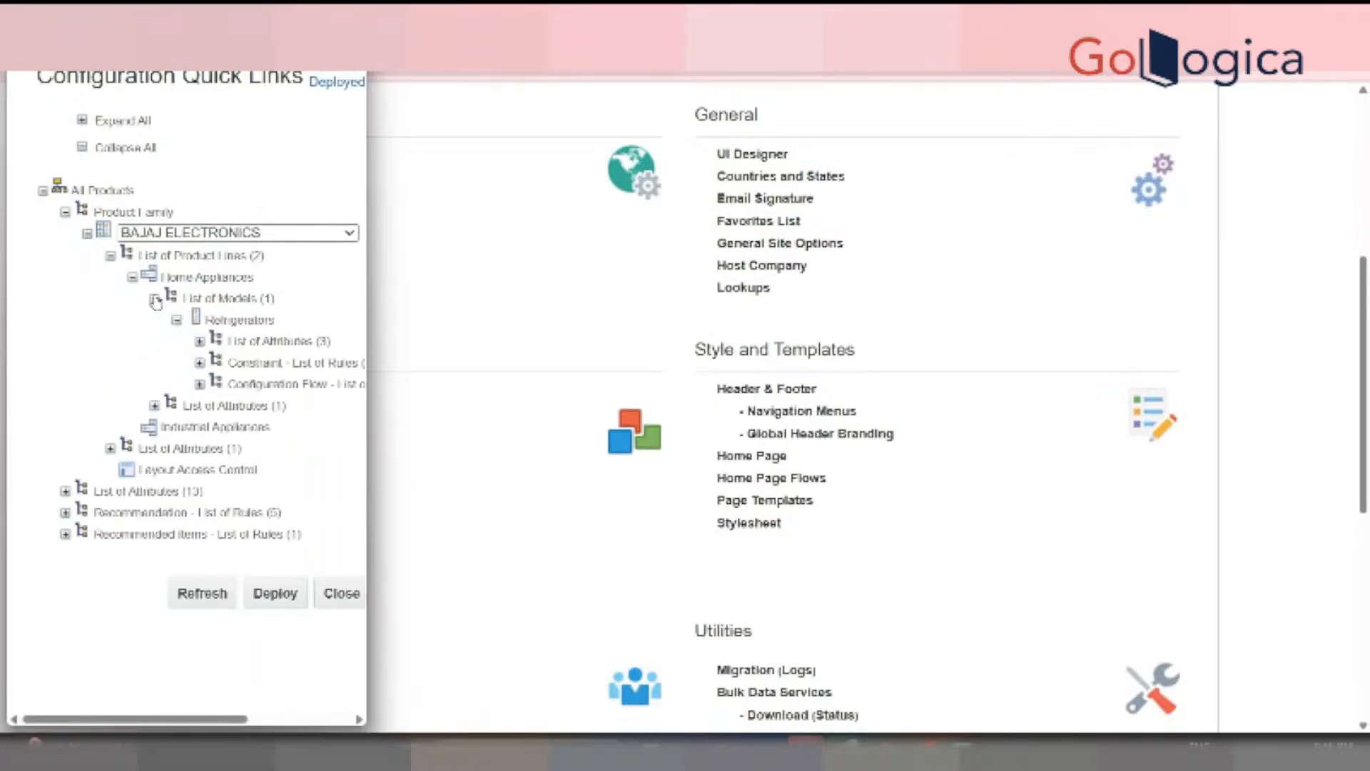
{"action": "left_click", "coordinate": [199, 362]}
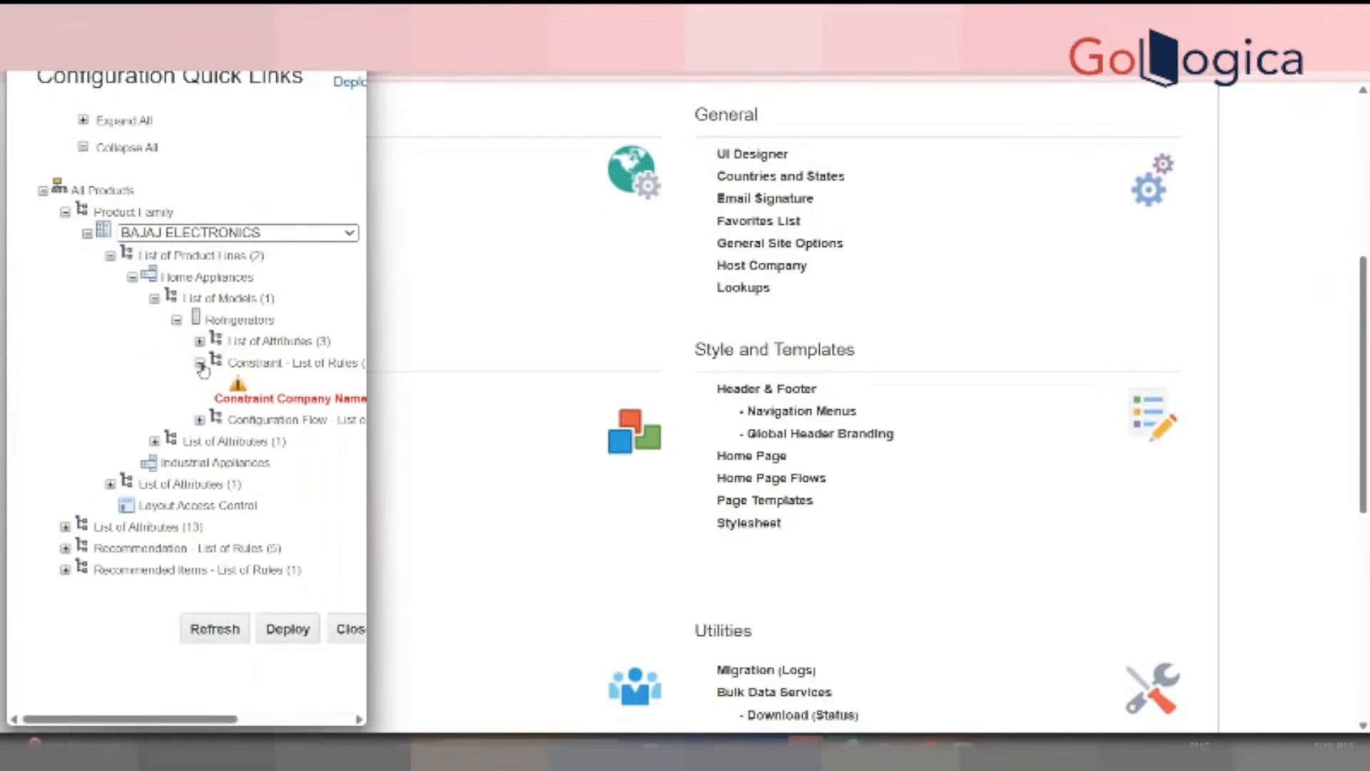
{"action": "left_click", "coordinate": [214, 629]}
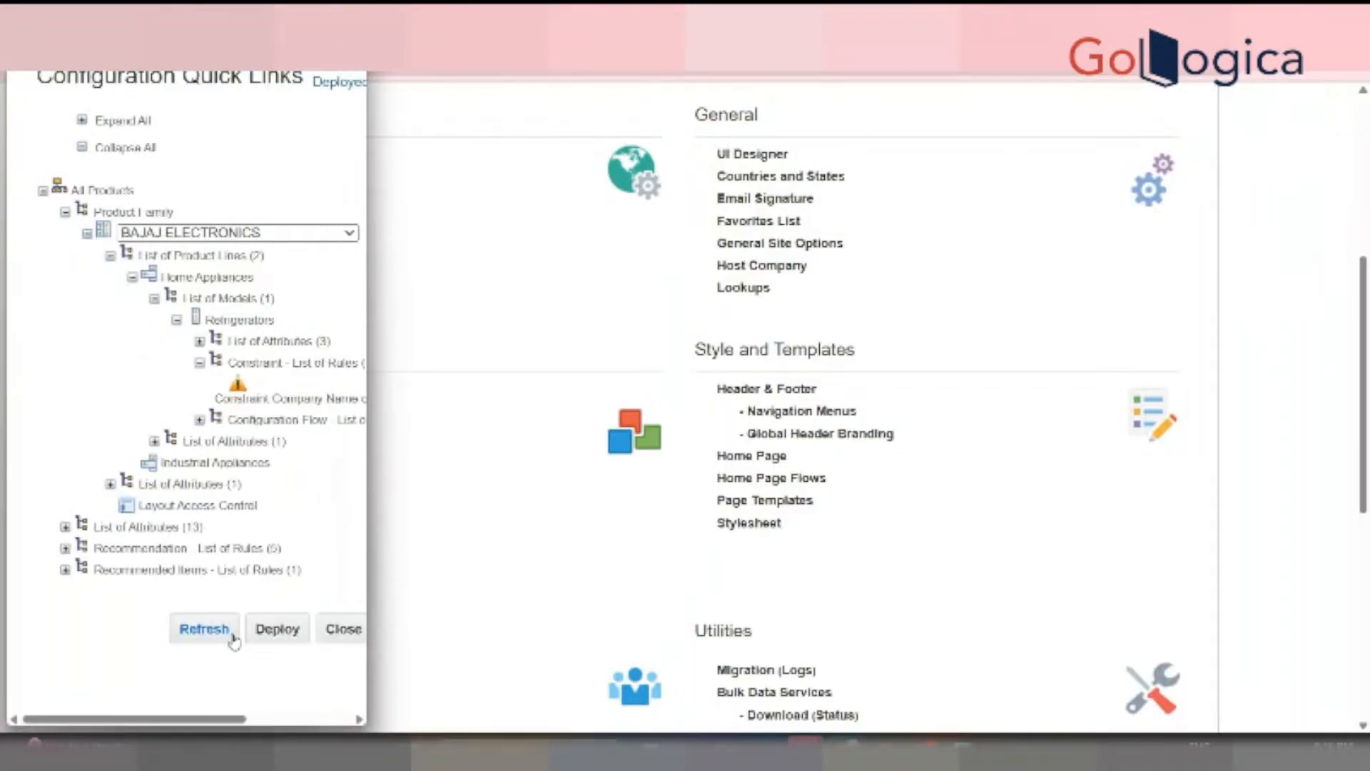
{"action": "left_click", "coordinate": [598, 374]}
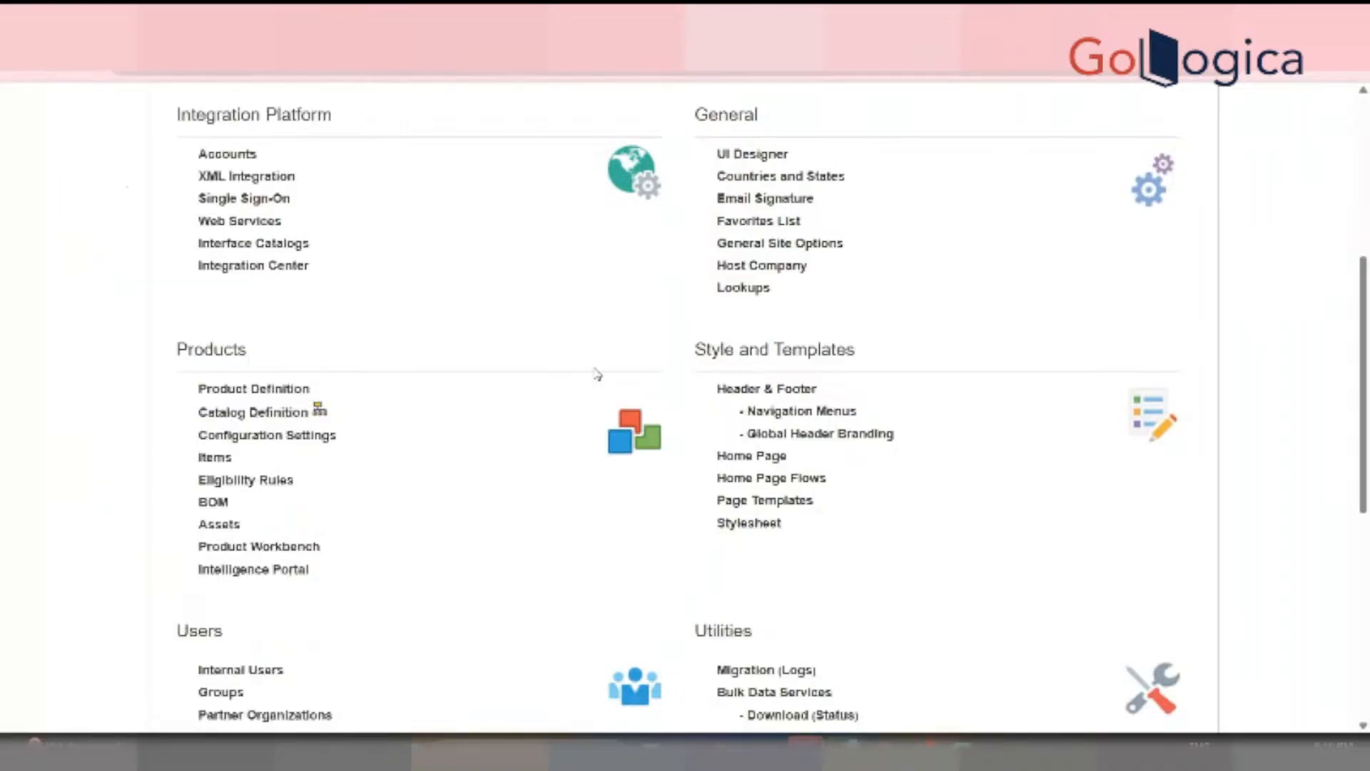
Switch to the open Model Configuration page and try to start the configuration over
{"action": "left_click", "coordinate": [575, 28]}
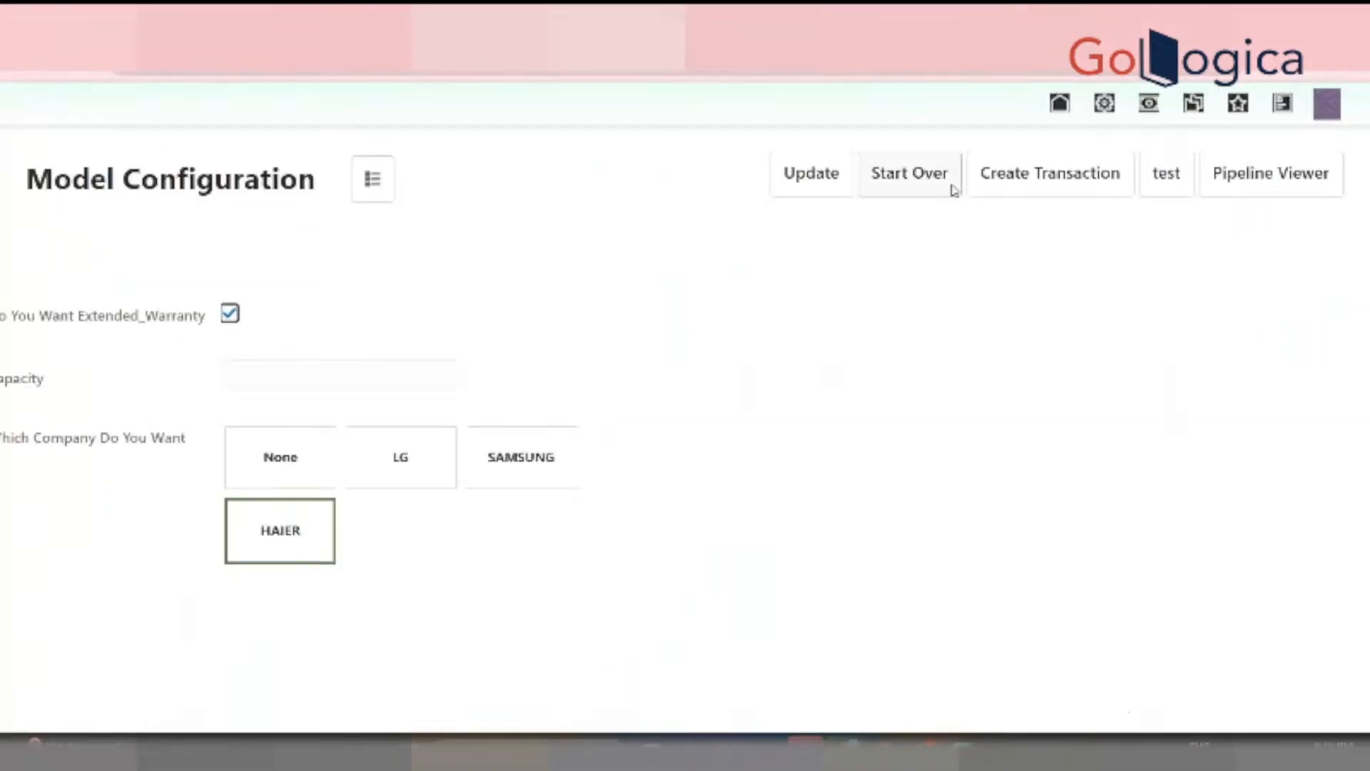
{"action": "left_click", "coordinate": [906, 174]}
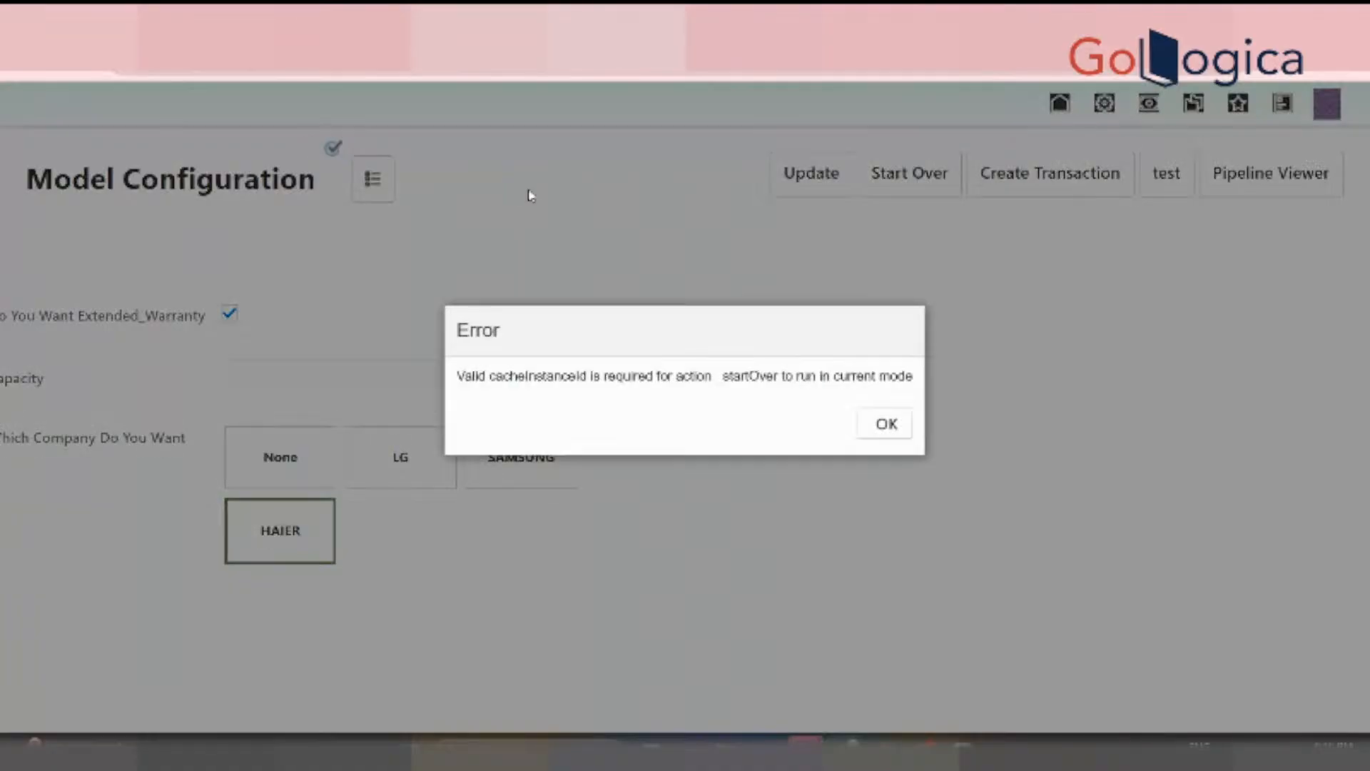
{"action": "left_click", "coordinate": [886, 427]}
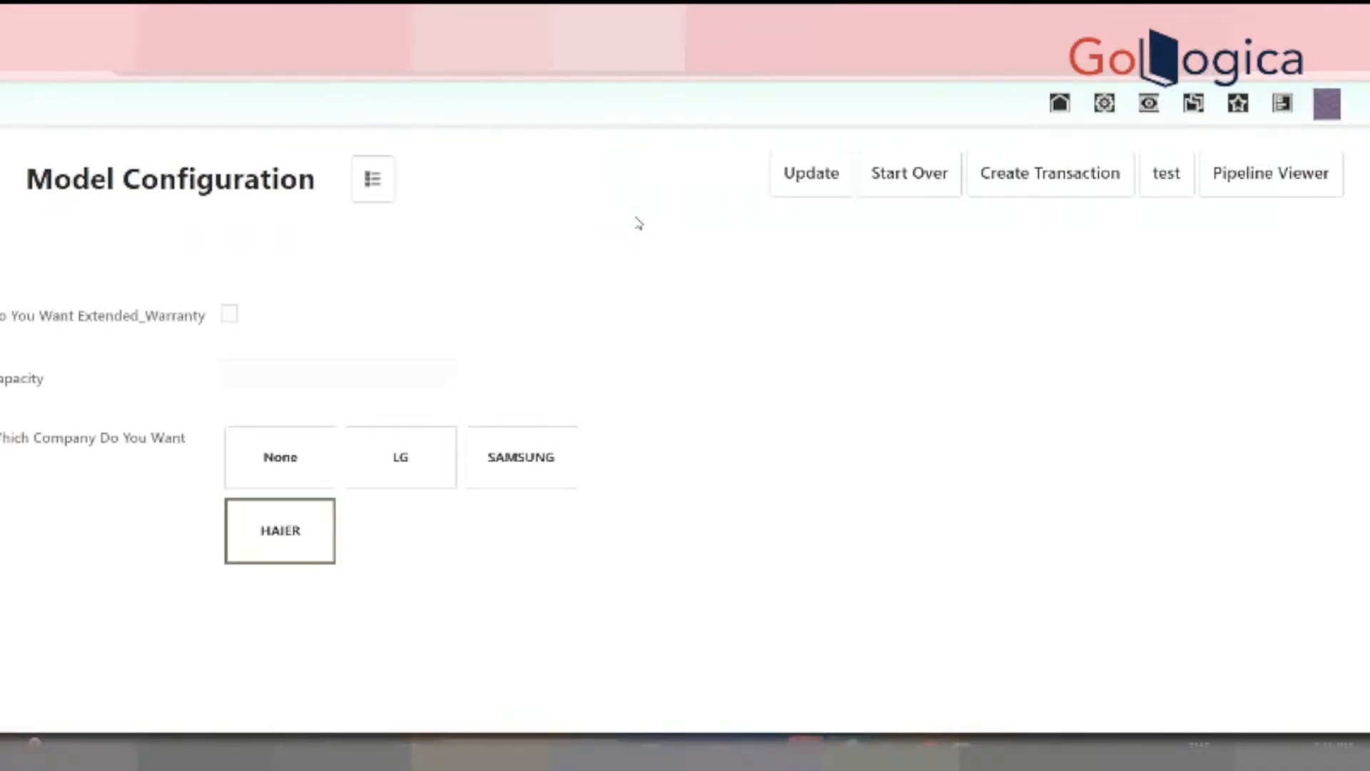
Test the constraint by updating the configuration with Do You Want Extended_Warranty selected and again with it cleared
{"action": "left_click", "coordinate": [229, 315]}
{"action": "left_click", "coordinate": [798, 184]}
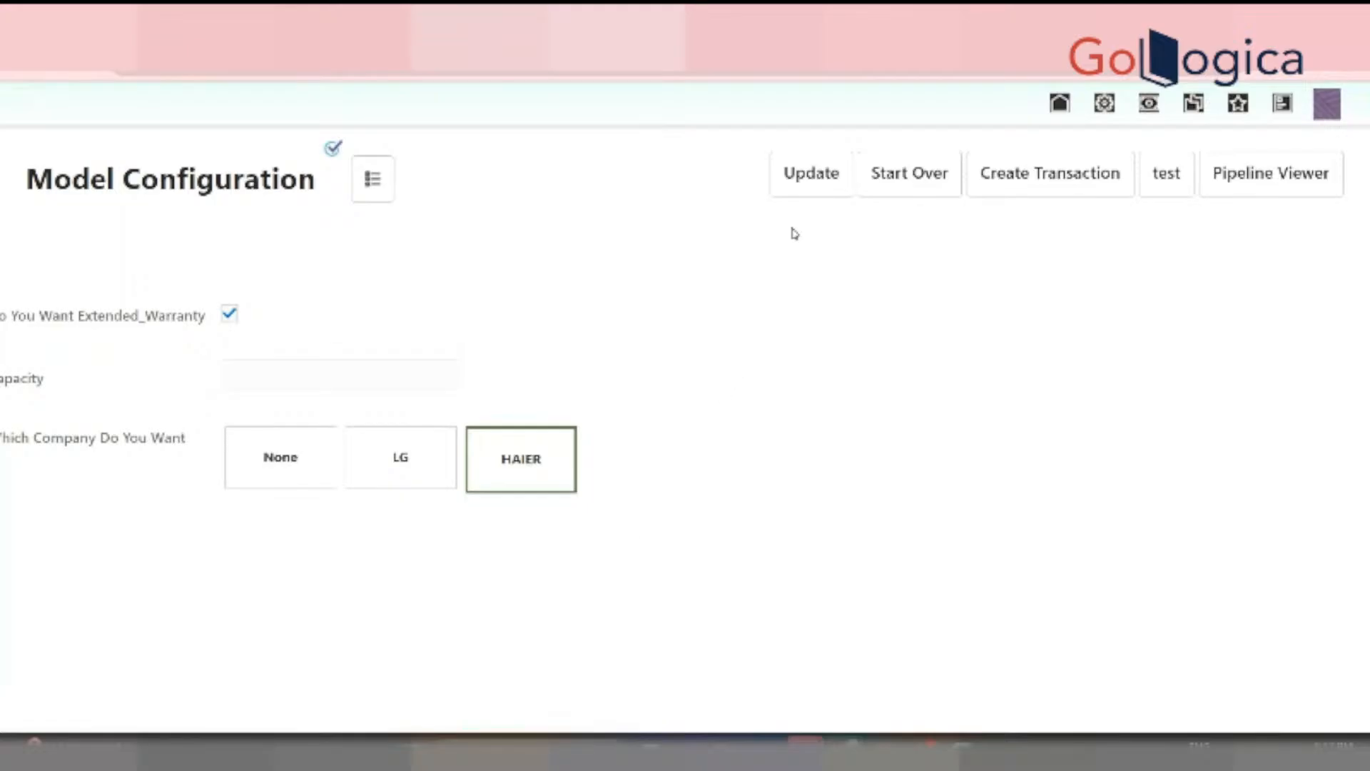
{"action": "left_click", "coordinate": [228, 314]}
{"action": "left_click", "coordinate": [835, 185]}
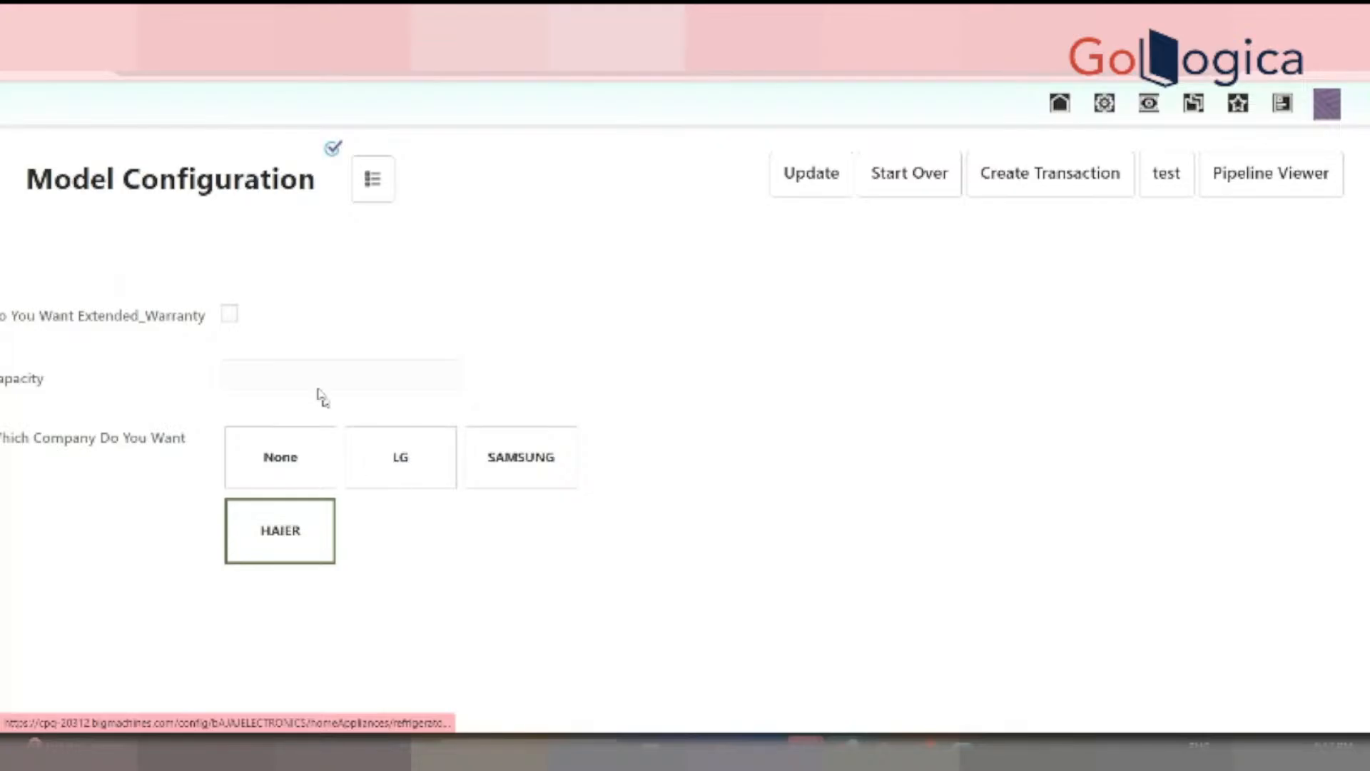
Select Do You Want Extended_Warranty again, set Capacity to 213 and update the configuration
{"action": "left_click", "coordinate": [231, 314]}
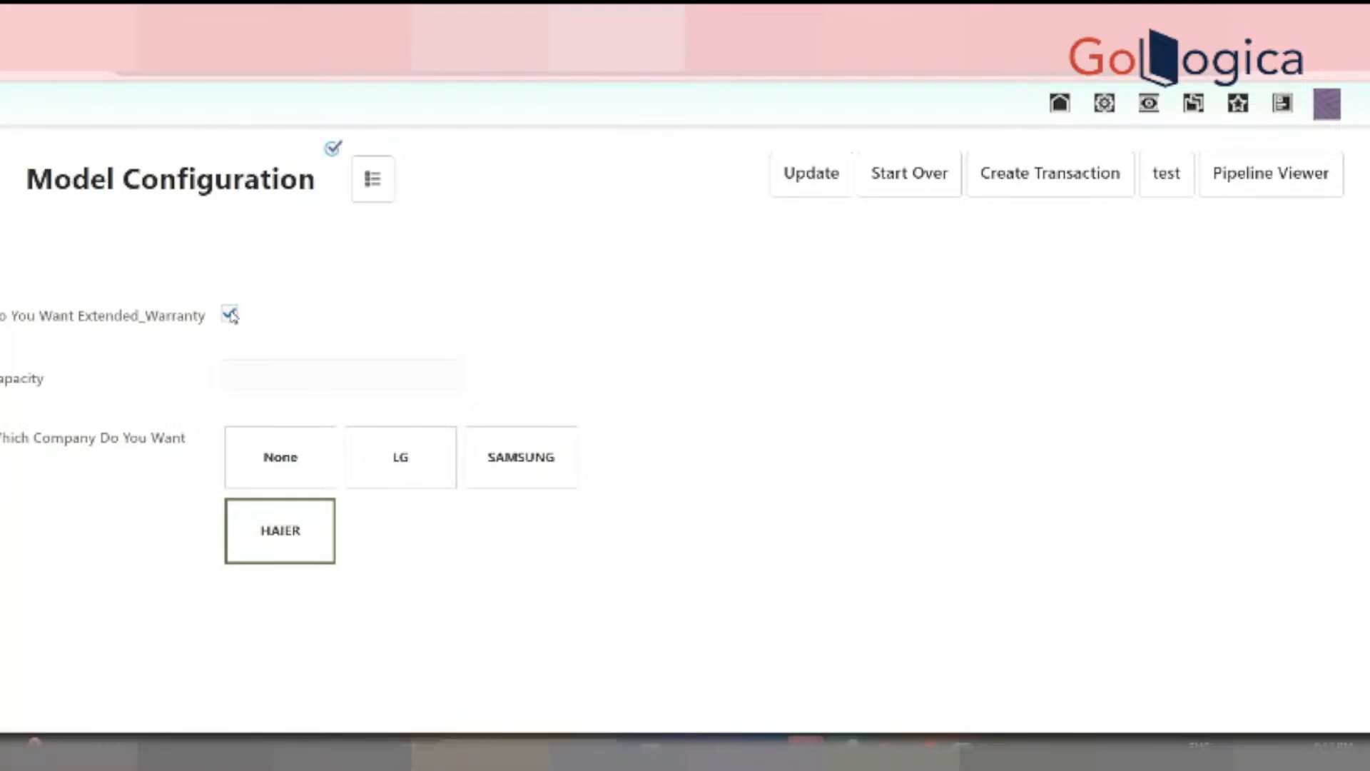
{"action": "left_click", "coordinate": [258, 360]}
{"action": "type", "text": "213"}
{"action": "left_click", "coordinate": [821, 179]}
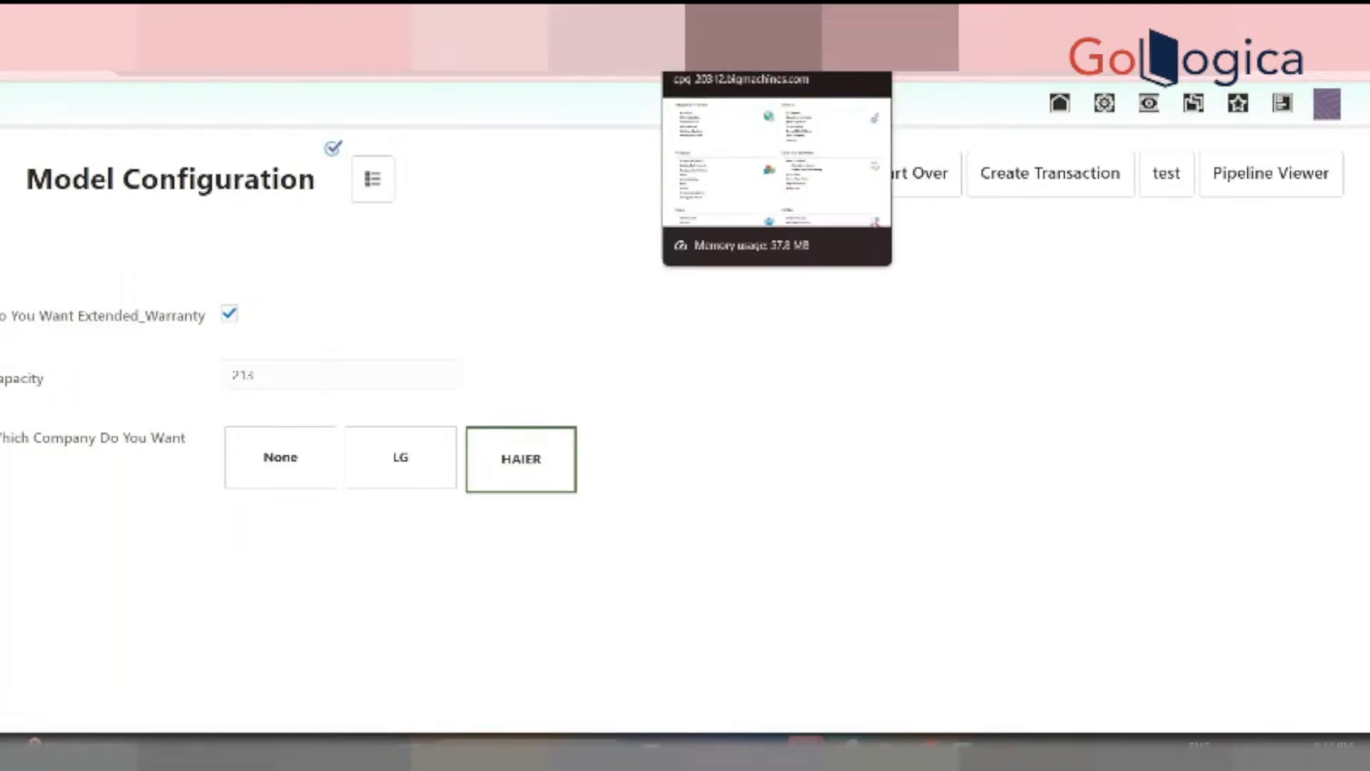
Return to the Administration Platform and list the Refrigerators model's attributes under BAJAJ ELECTRONICS > Home Appliances in the catalog definition quick links
{"action": "left_click", "coordinate": [756, 25]}
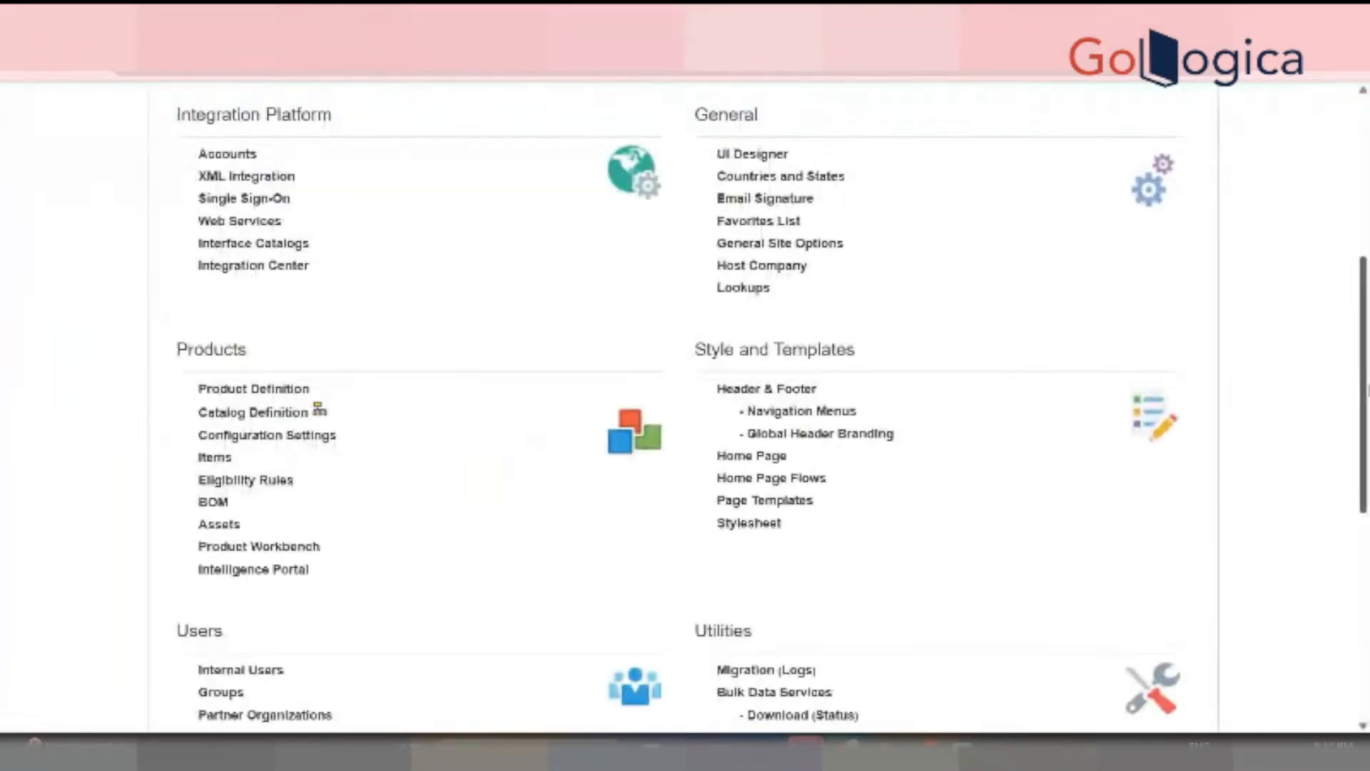
{"action": "scroll", "coordinate": [1197, 518], "scroll_direction": "down", "scroll_amount": 5}
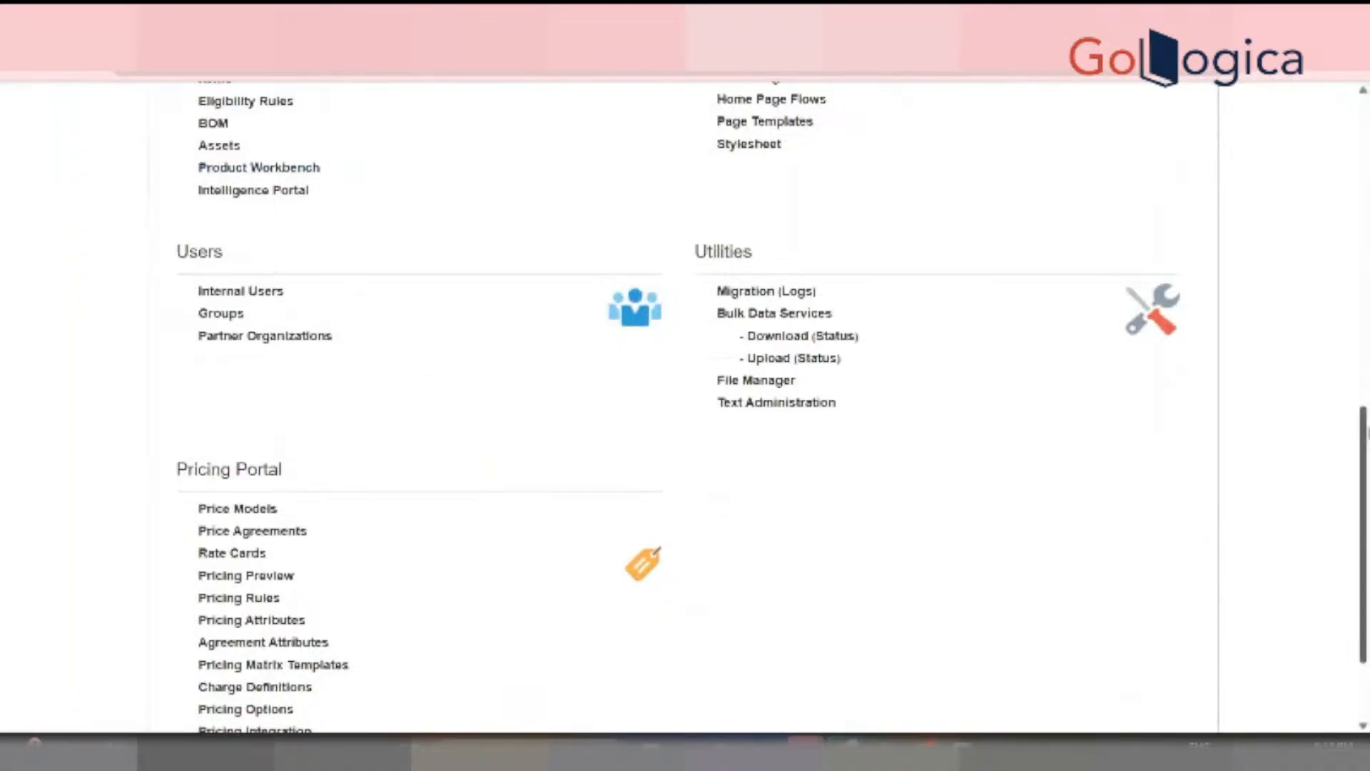
{"action": "scroll", "coordinate": [385, 336], "scroll_direction": "up", "scroll_amount": 4}
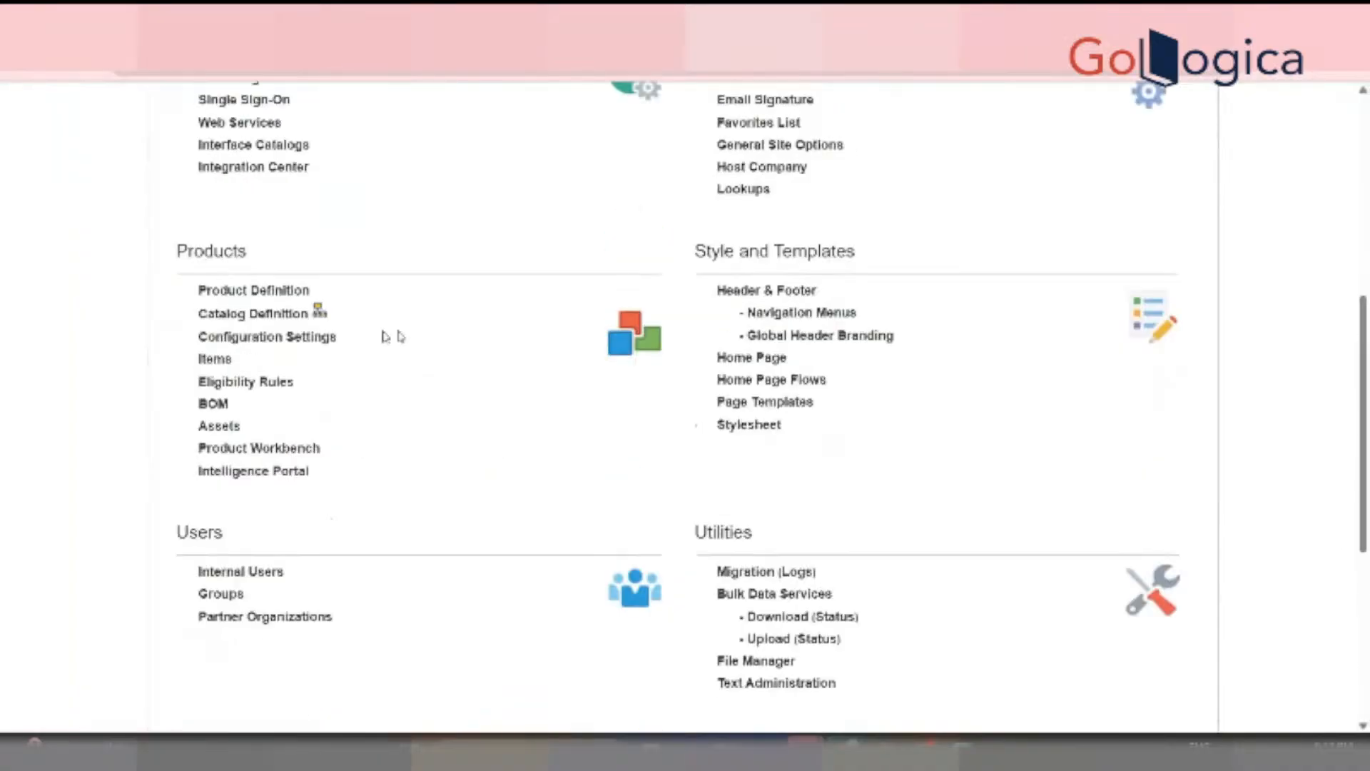
{"action": "left_click", "coordinate": [318, 312]}
{"action": "left_click", "coordinate": [178, 235]}
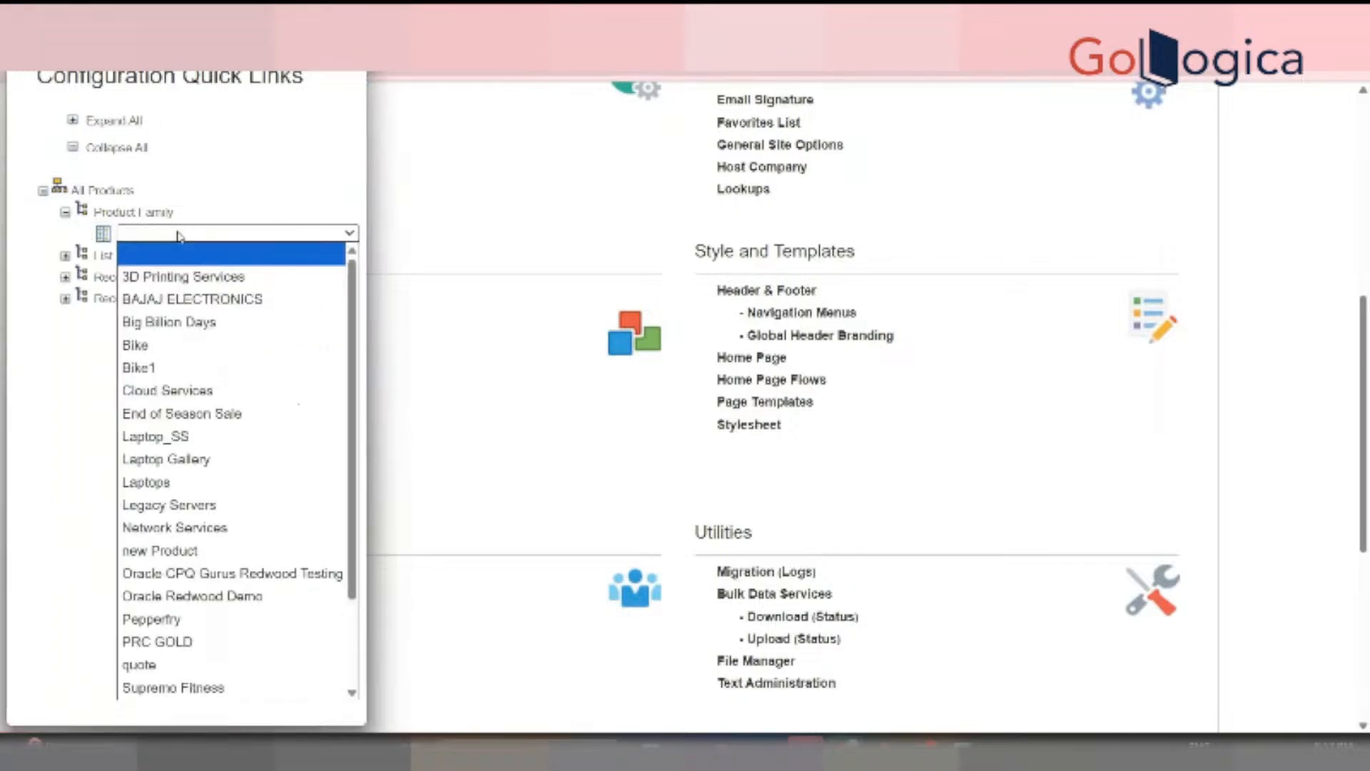
{"action": "left_click", "coordinate": [196, 300]}
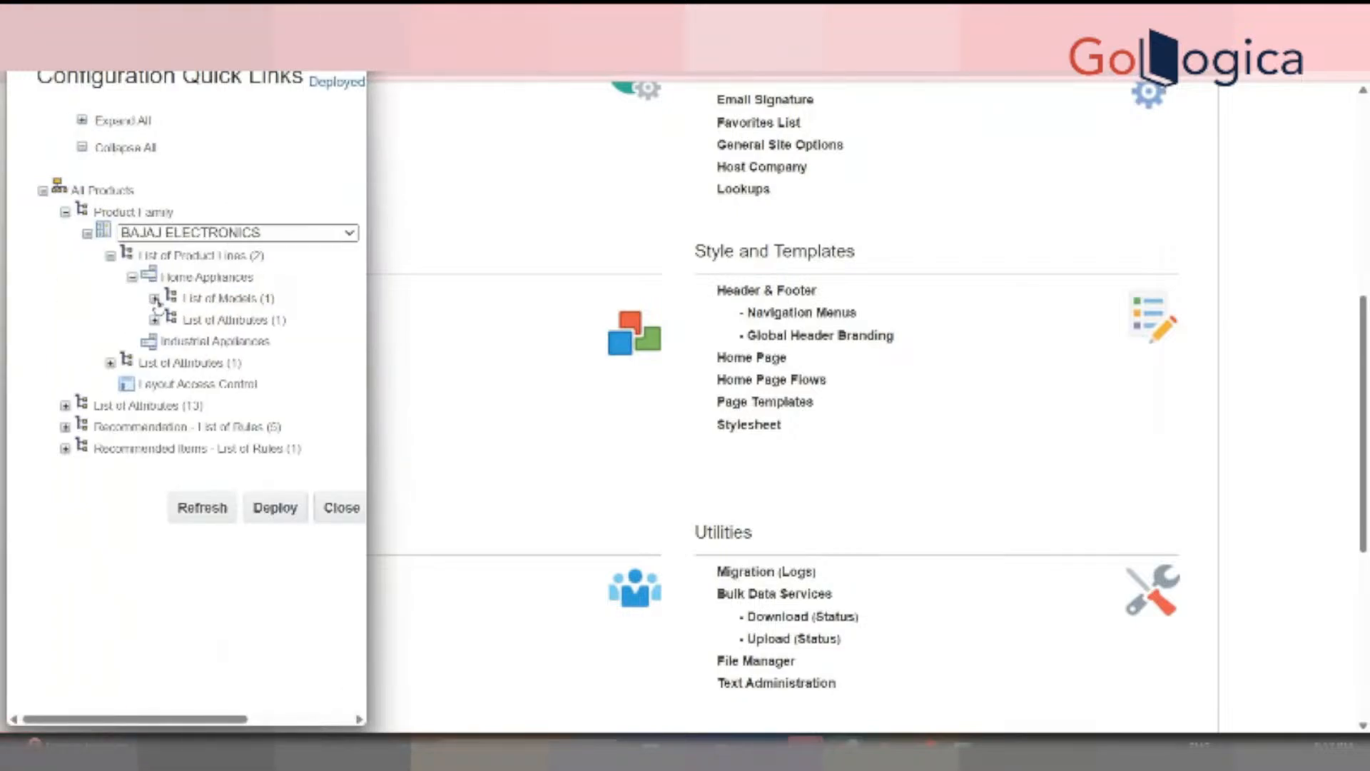
{"action": "left_click", "coordinate": [155, 298]}
{"action": "left_click", "coordinate": [199, 341]}
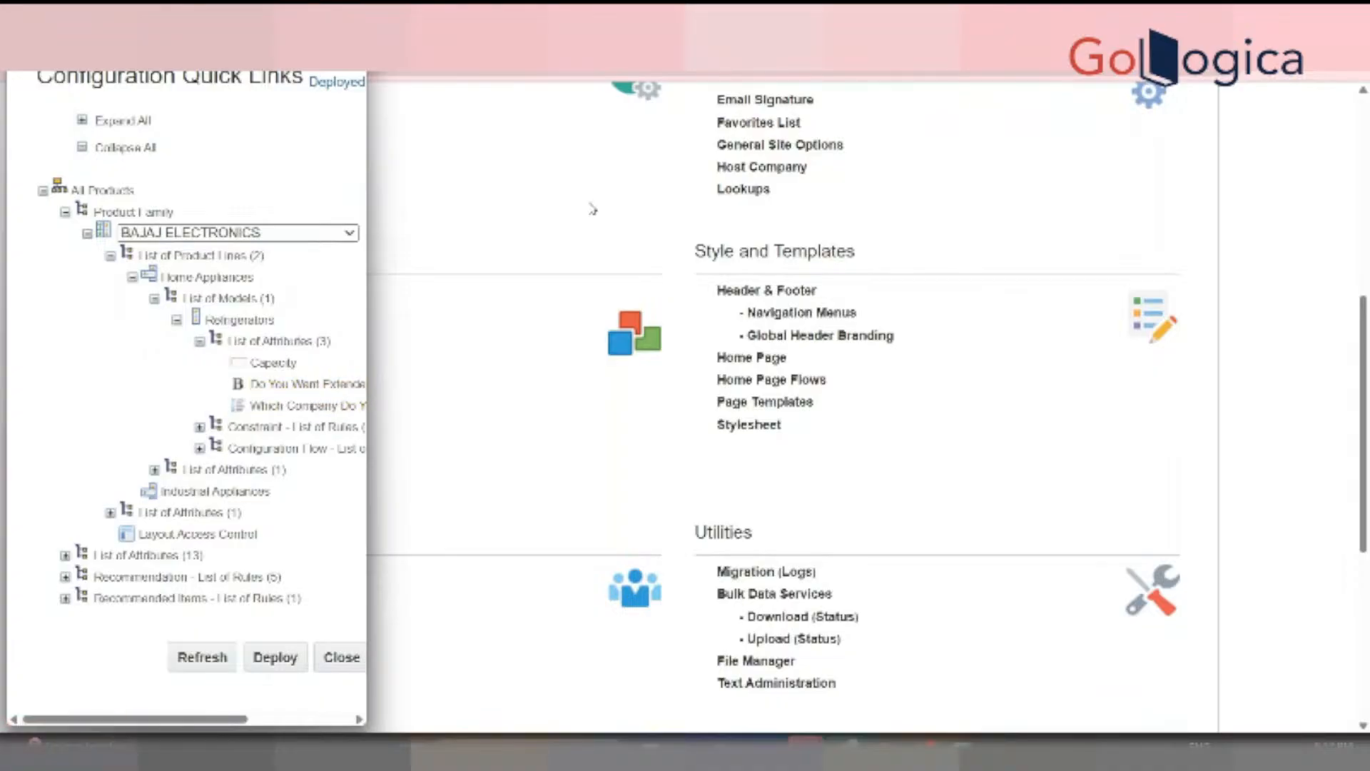
Open the Do You Want Extended_Warranty attribute in its editor and enable Auto Update
{"action": "left_click", "coordinate": [659, 193]}
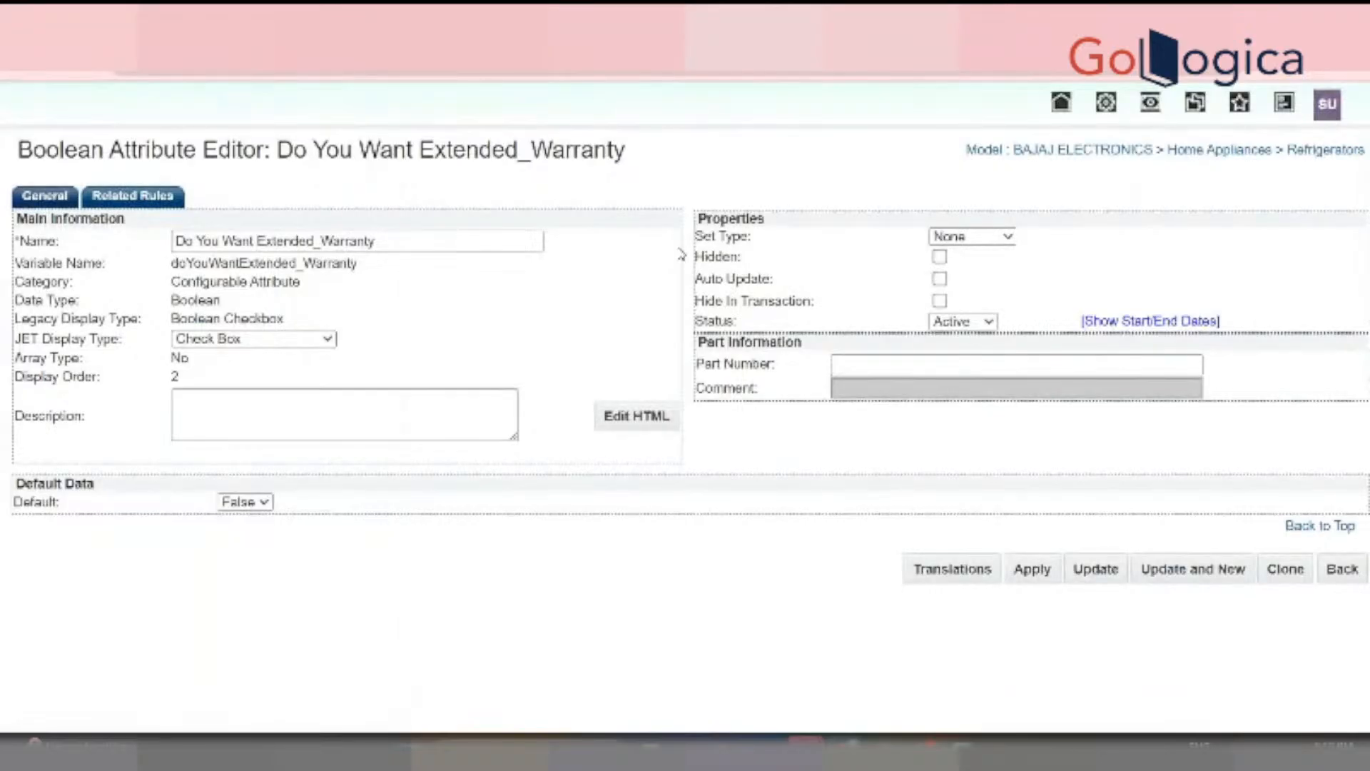
{"action": "triple_click", "coordinate": [733, 287]}
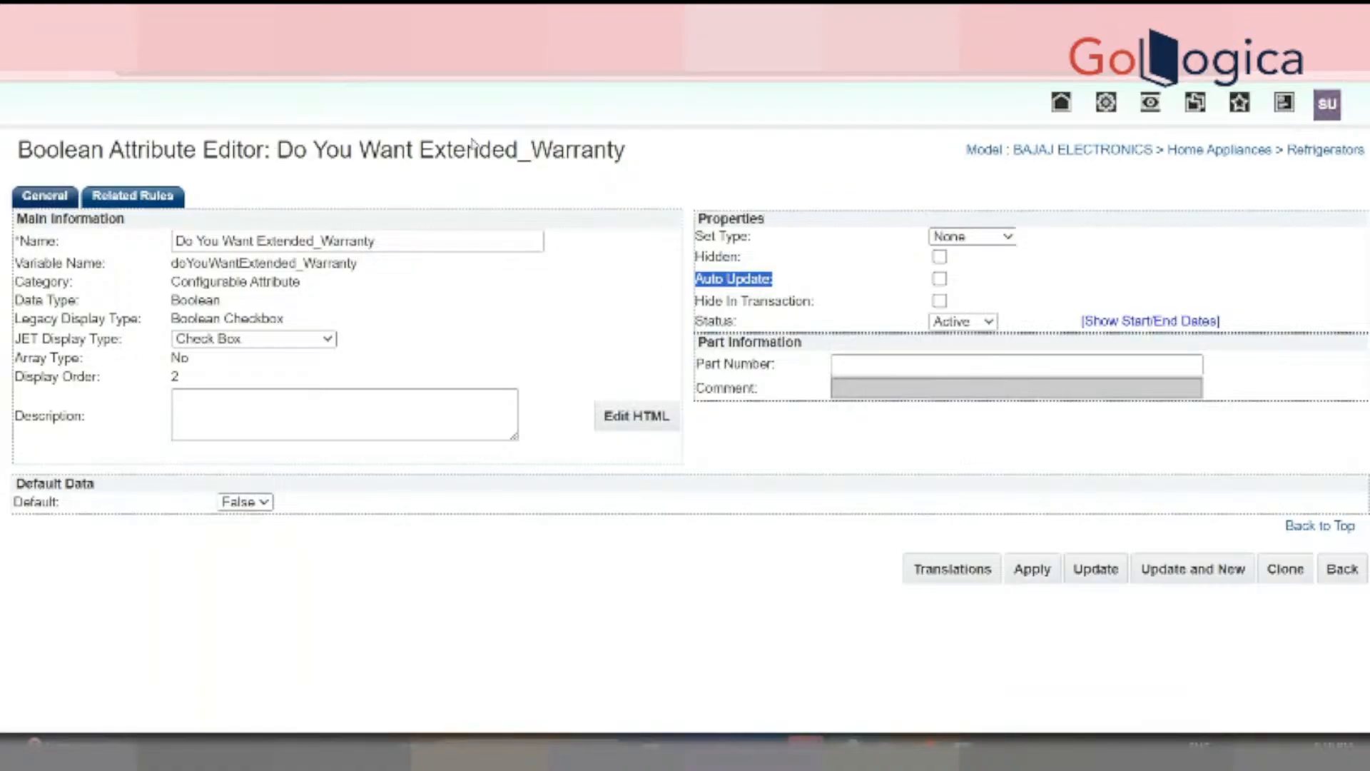
{"action": "left_click", "coordinate": [939, 278]}
Return to the Administration Platform, deploy the BAJAJ ELECTRONICS product family through the catalog definition quick links and refresh them
{"action": "left_click", "coordinate": [1092, 105]}
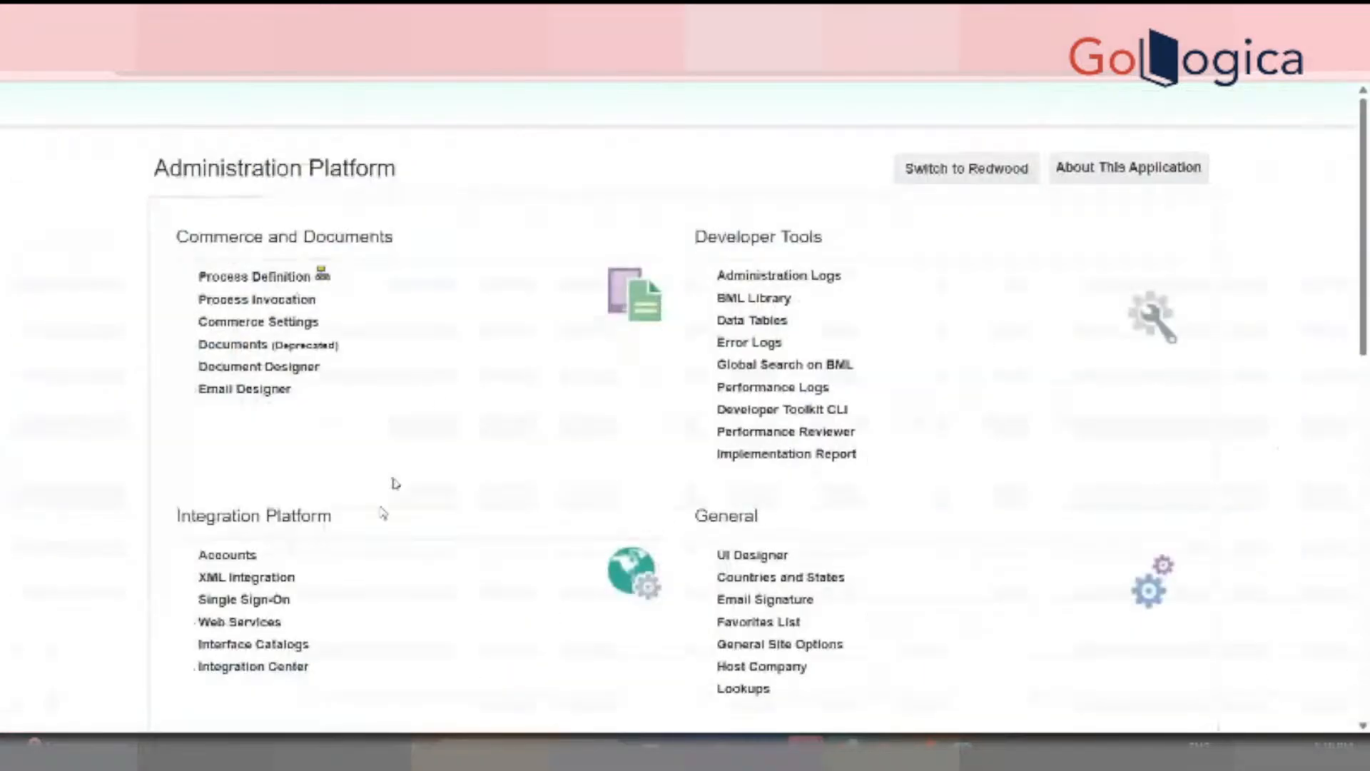
{"action": "scroll", "coordinate": [597, 542], "scroll_direction": "down", "scroll_amount": 2}
{"action": "scroll", "coordinate": [511, 507], "scroll_direction": "down", "scroll_amount": 1}
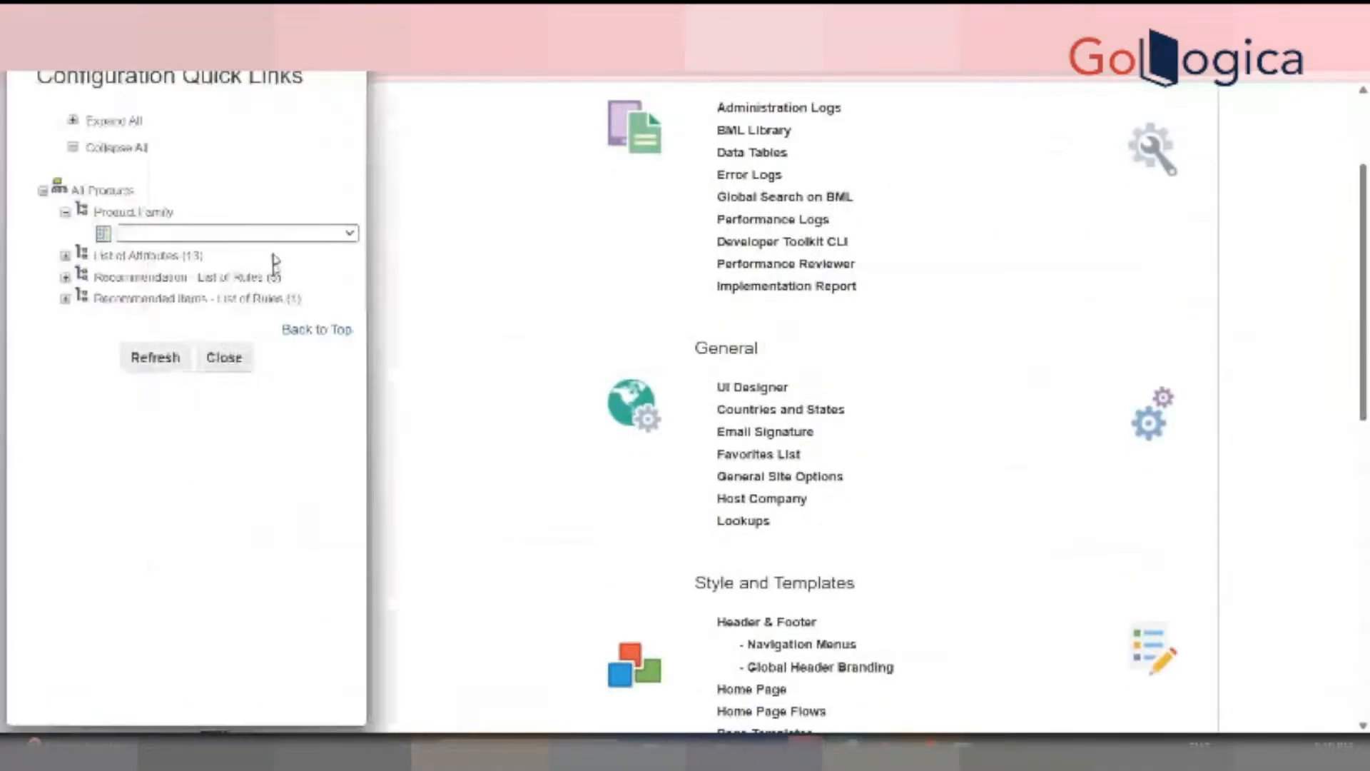
{"action": "left_click", "coordinate": [293, 229]}
{"action": "left_click", "coordinate": [264, 300]}
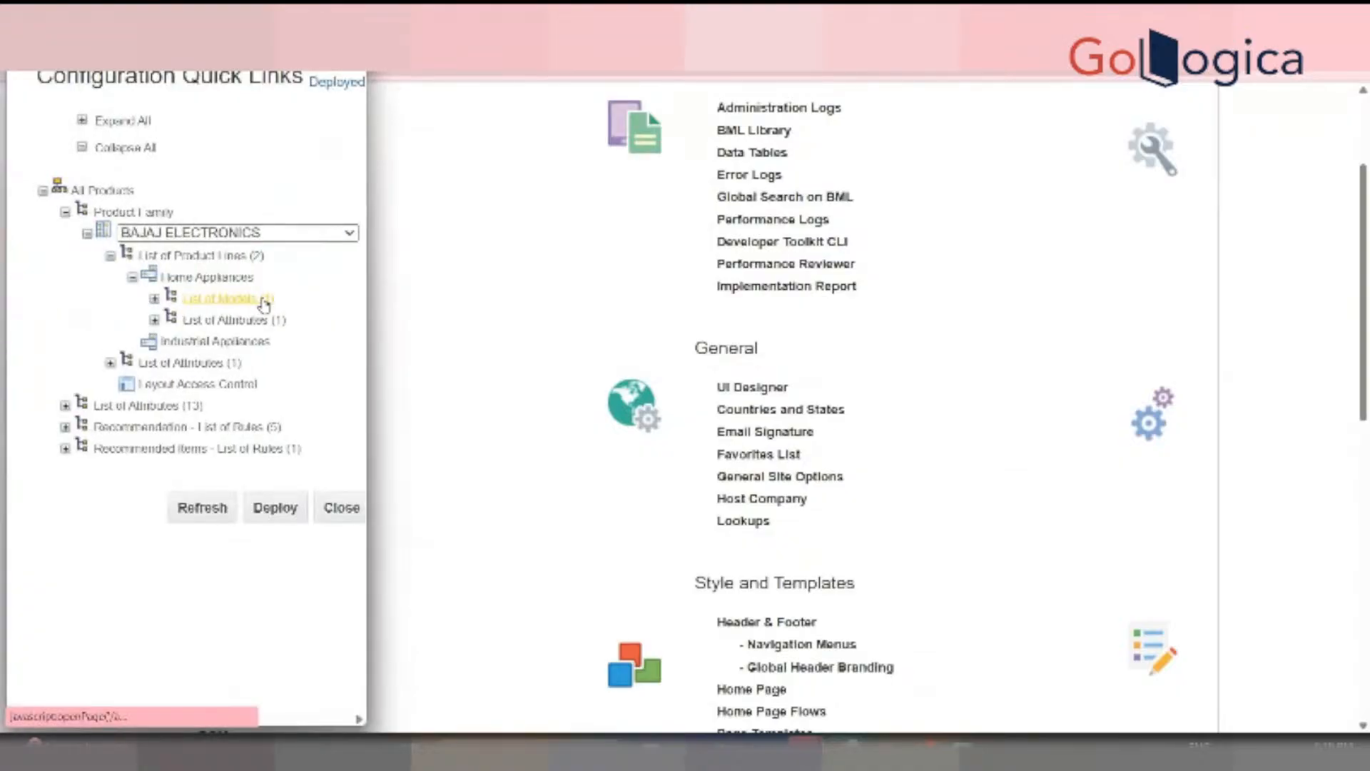
{"action": "left_click", "coordinate": [153, 300]}
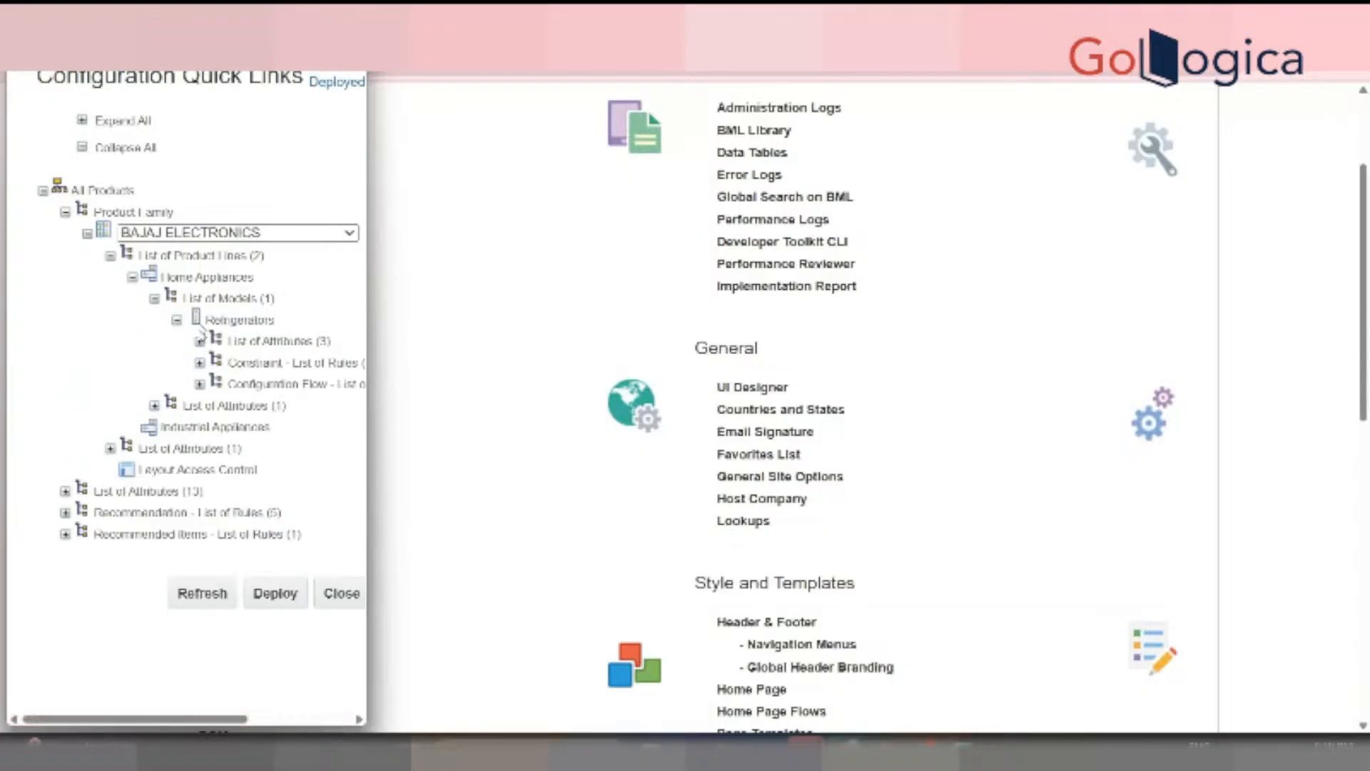
{"action": "left_click", "coordinate": [274, 594]}
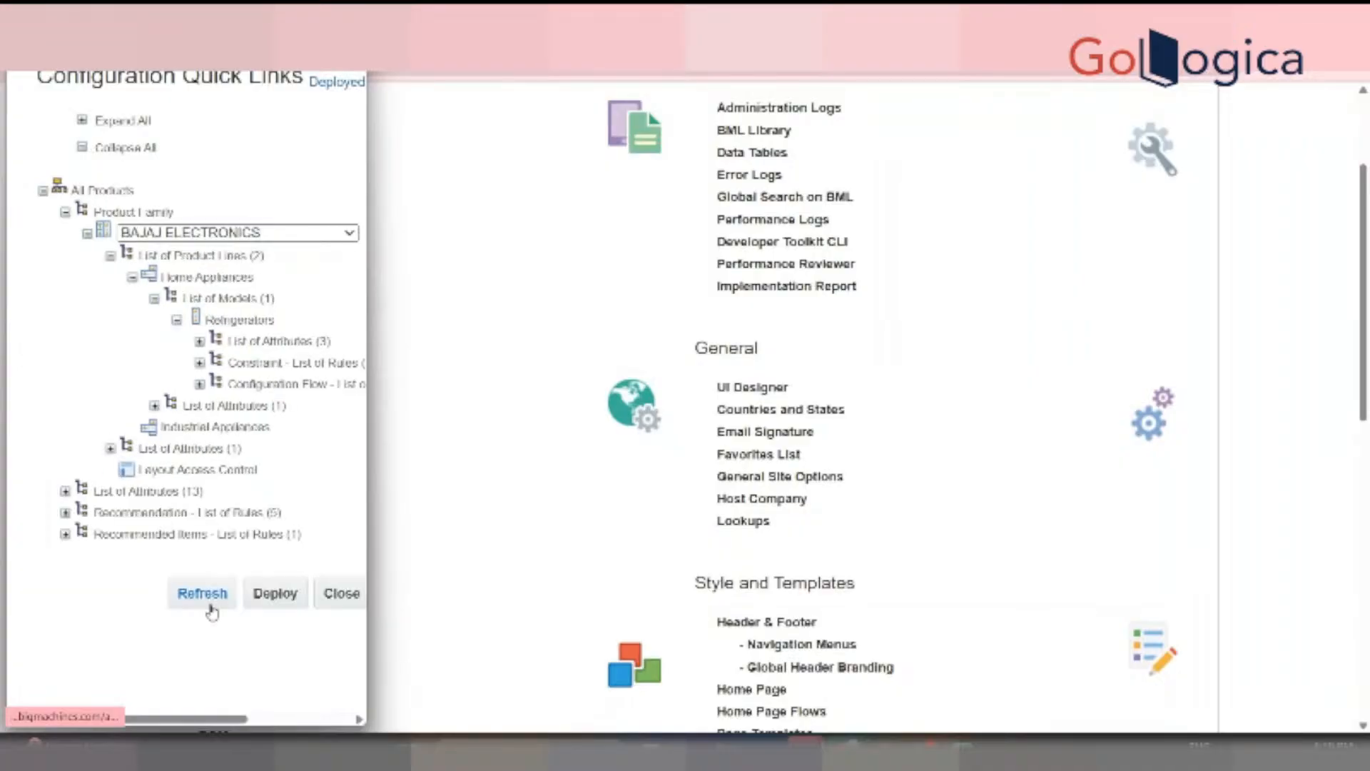
{"action": "left_click", "coordinate": [199, 342]}
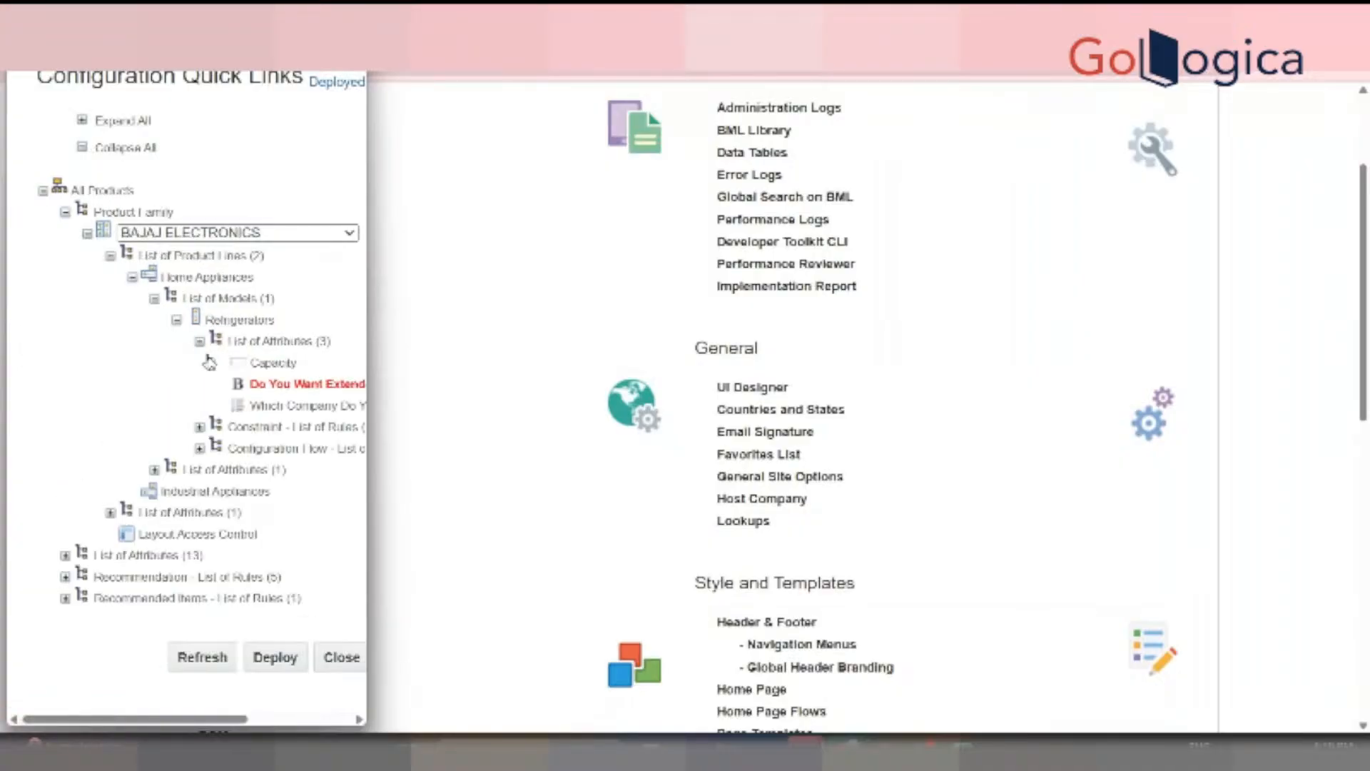
{"action": "left_click", "coordinate": [222, 658]}
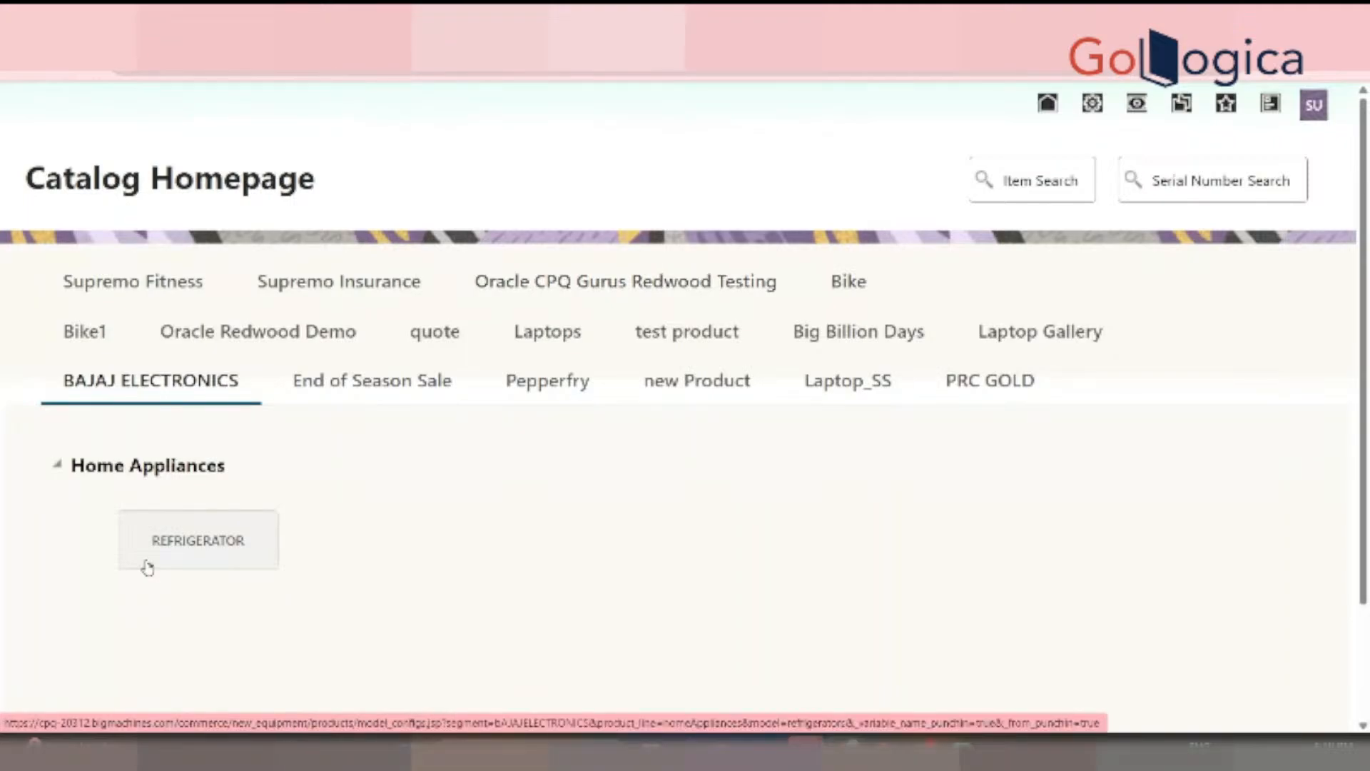
Open the Refrigerator configuration under Home Appliances and select Do You Want Extended_Warranty to test the automatic update
{"action": "left_click", "coordinate": [147, 567]}
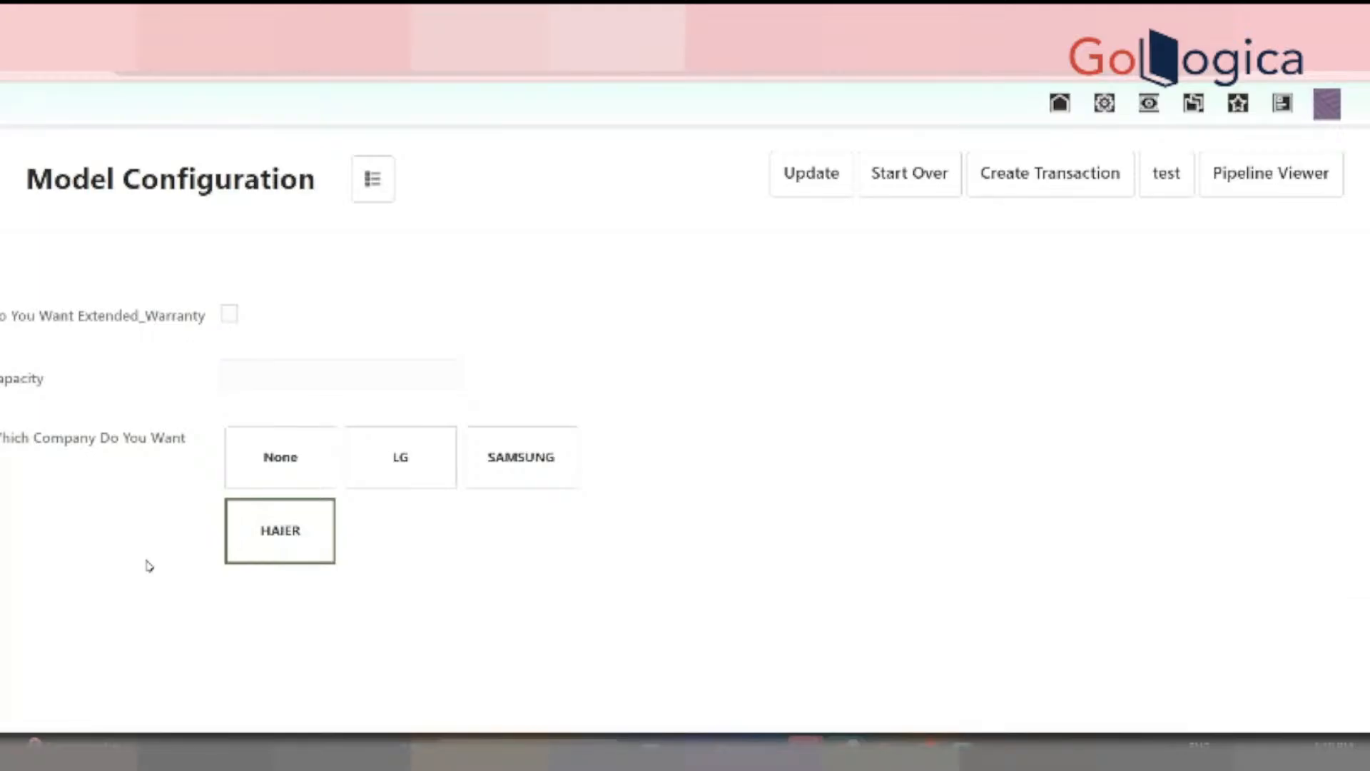
{"action": "left_click", "coordinate": [229, 314]}
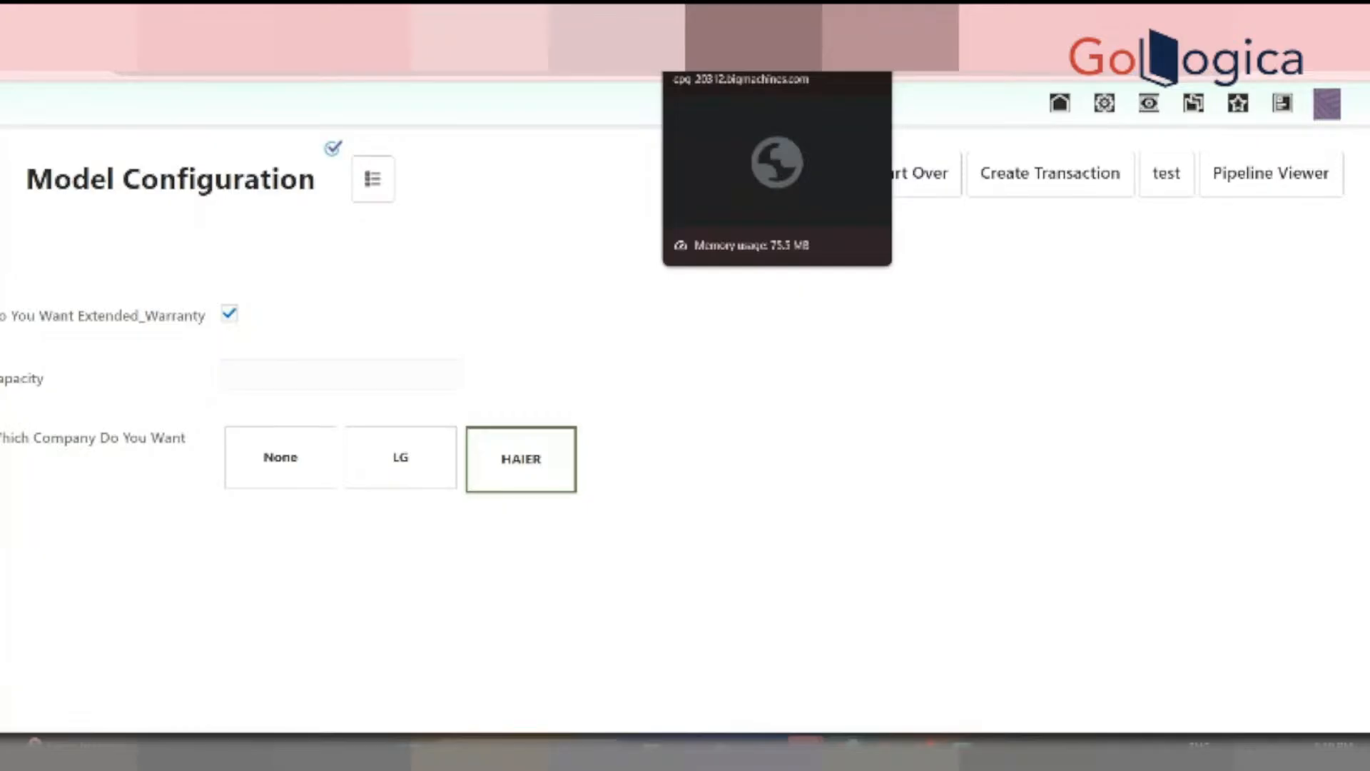
Open the Refrigerators model's Do You Want Extended_Warranty attribute from the catalog definition quick links and disable Auto Update
{"action": "left_click", "coordinate": [754, 36]}
{"action": "scroll", "coordinate": [685, 406], "scroll_direction": "down", "scroll_amount": 1}
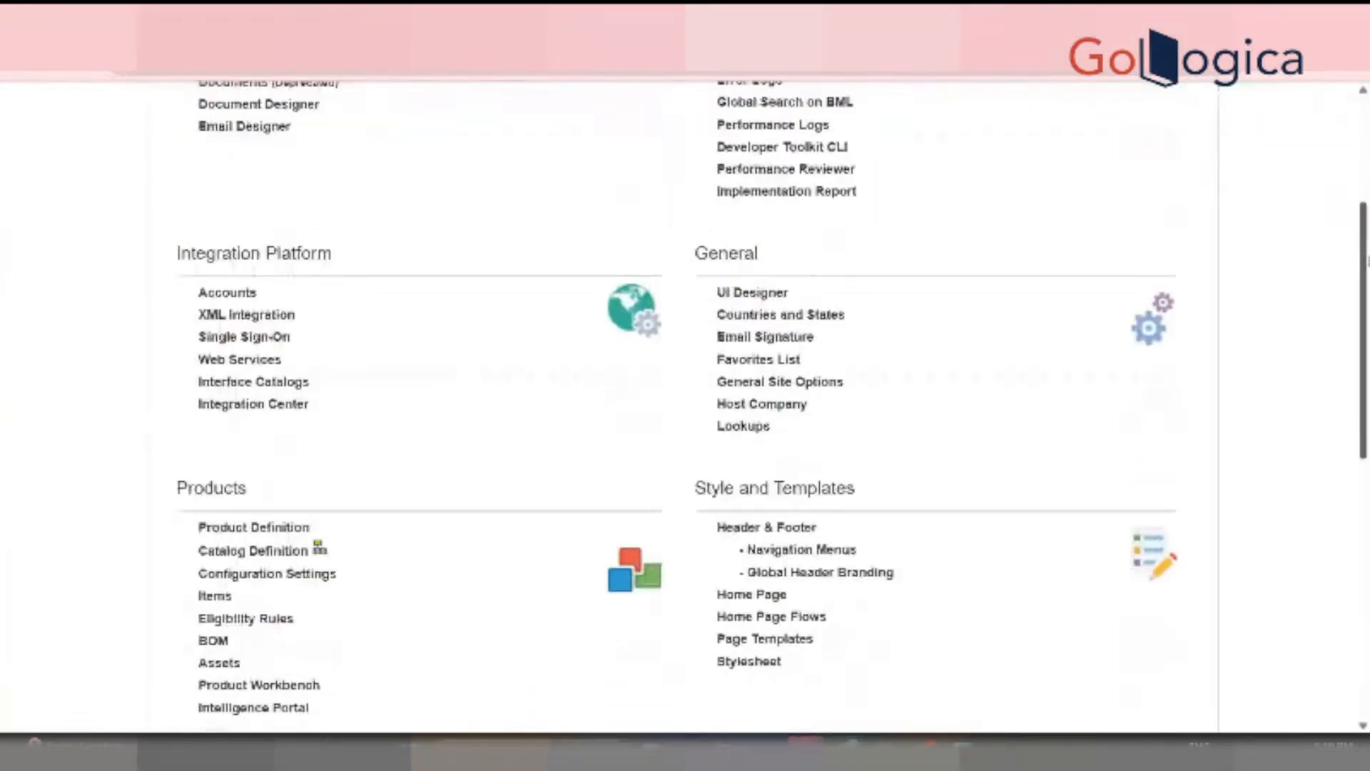
{"action": "left_click", "coordinate": [319, 551]}
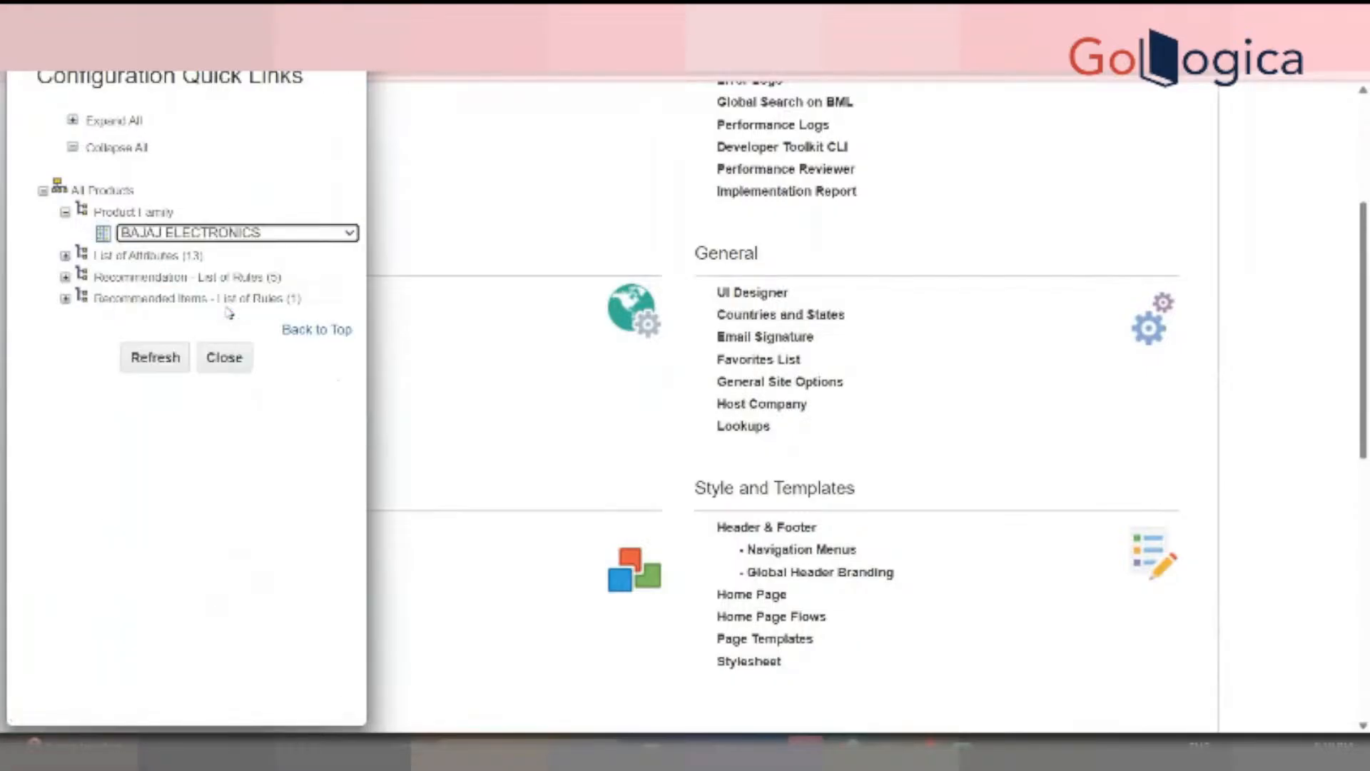
{"action": "left_click", "coordinate": [153, 298]}
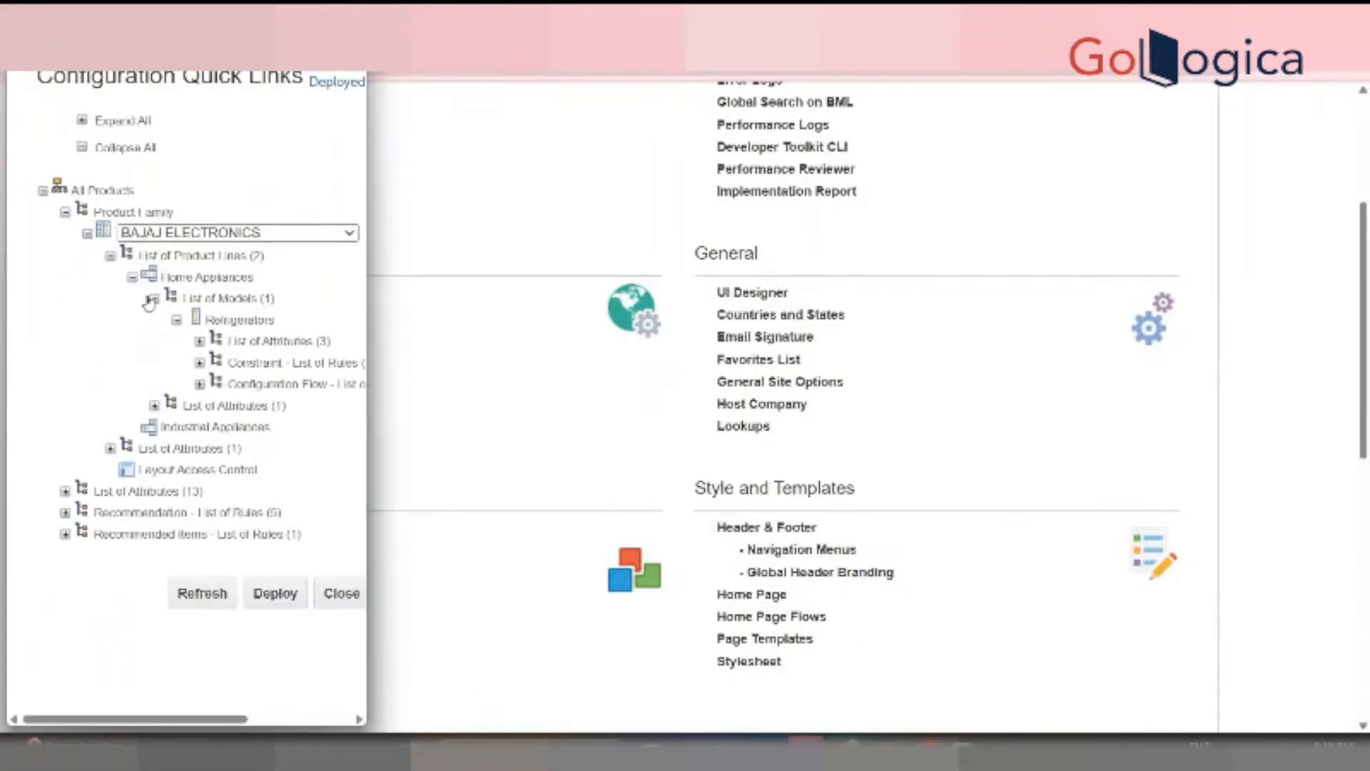
{"action": "left_click", "coordinate": [200, 341]}
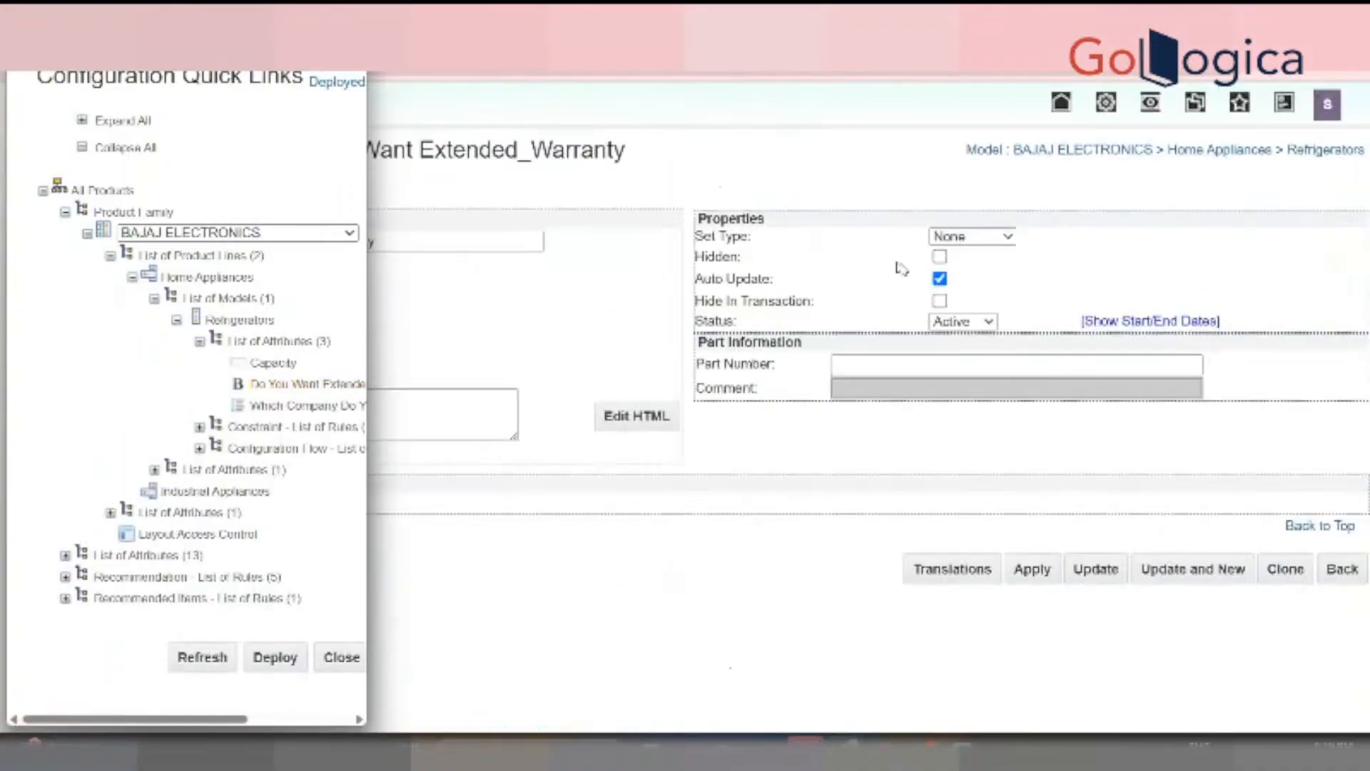
{"action": "left_click", "coordinate": [939, 279]}
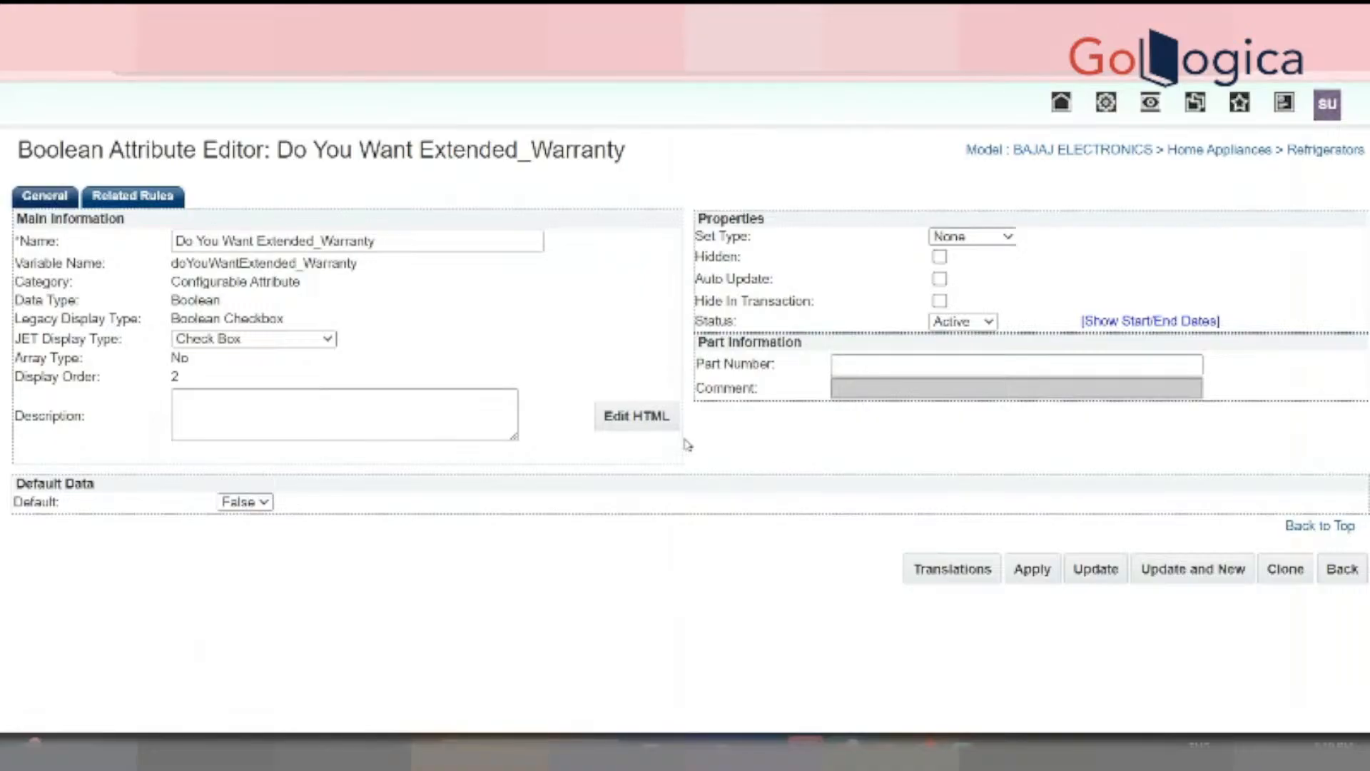
Open the Refrigerators rule Constraint Company Name on Extended Warranty Selection from the catalog definition quick links and turn on Ajax Enabled
{"action": "key", "text": "alt+Left"}
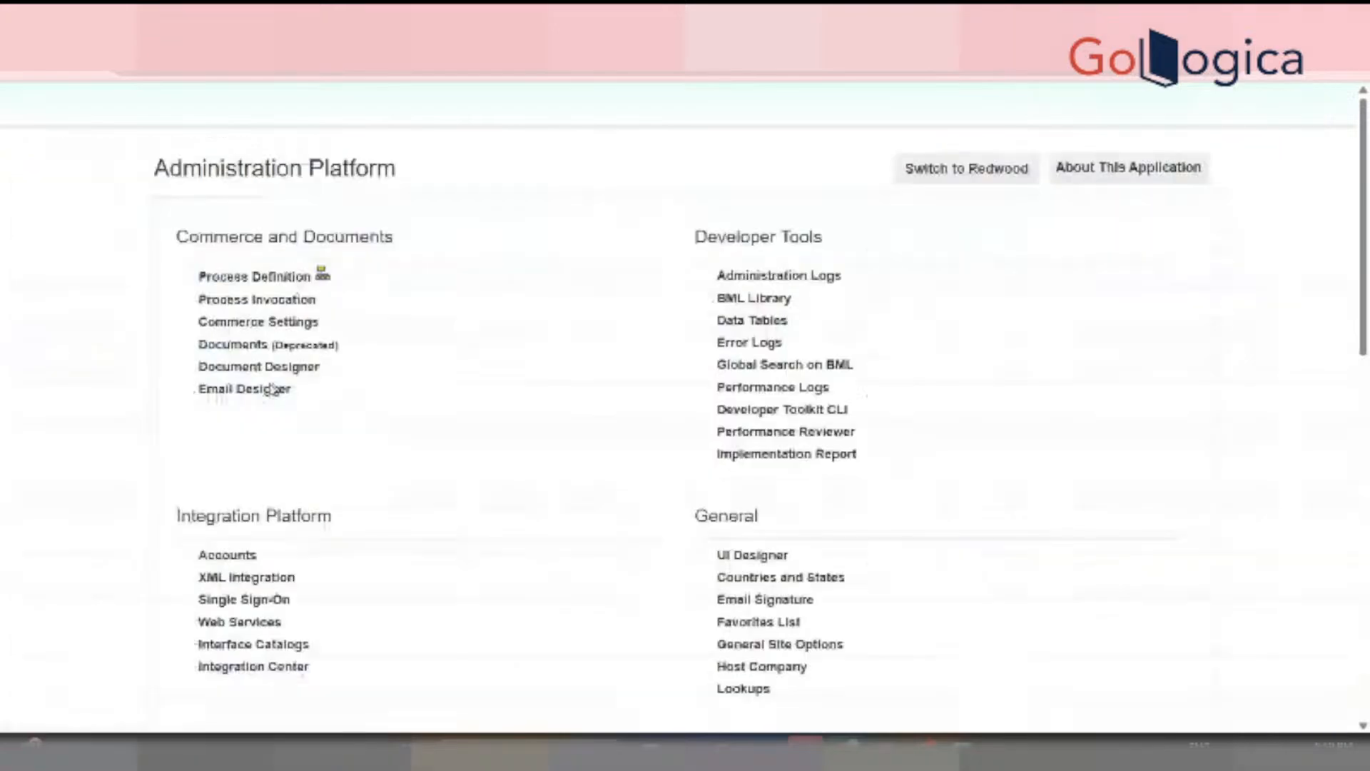
{"action": "scroll", "coordinate": [1193, 453], "scroll_direction": "down", "scroll_amount": 4}
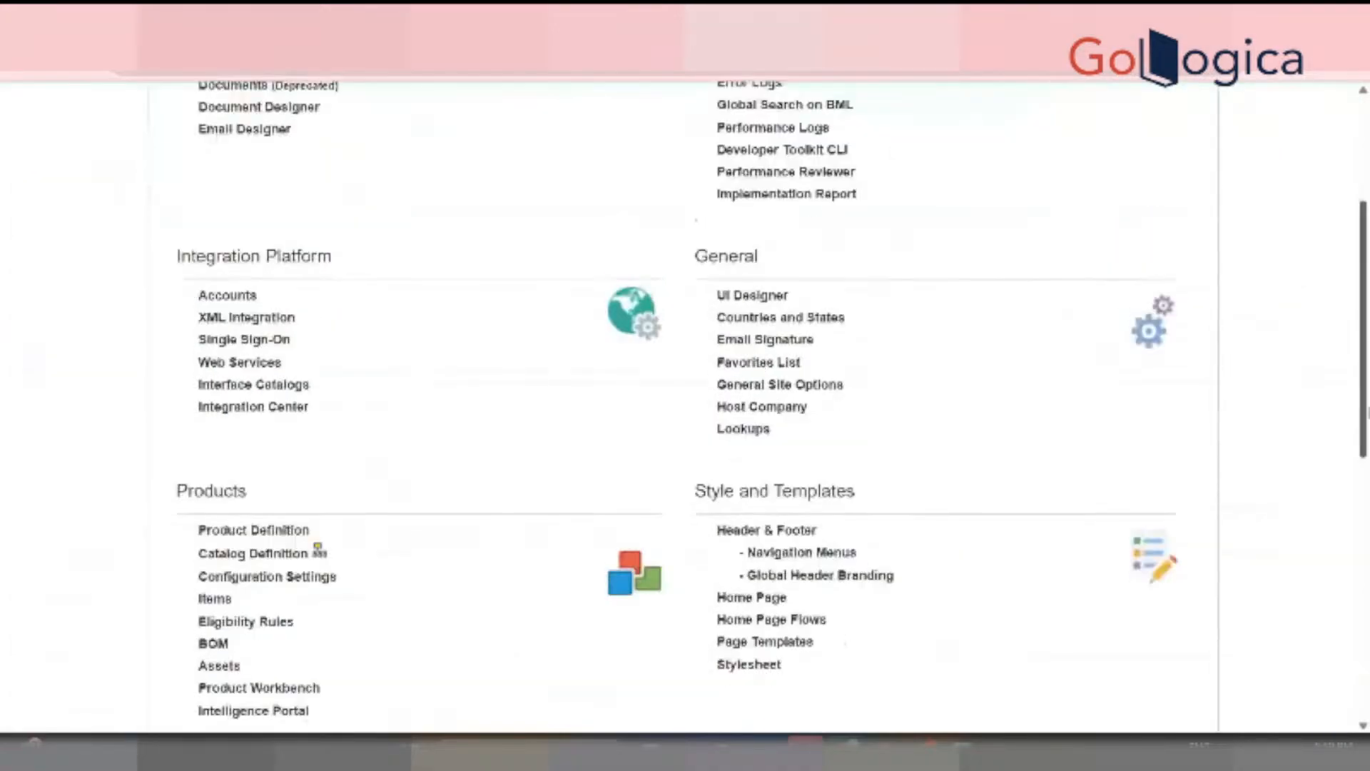
{"action": "left_click", "coordinate": [315, 516]}
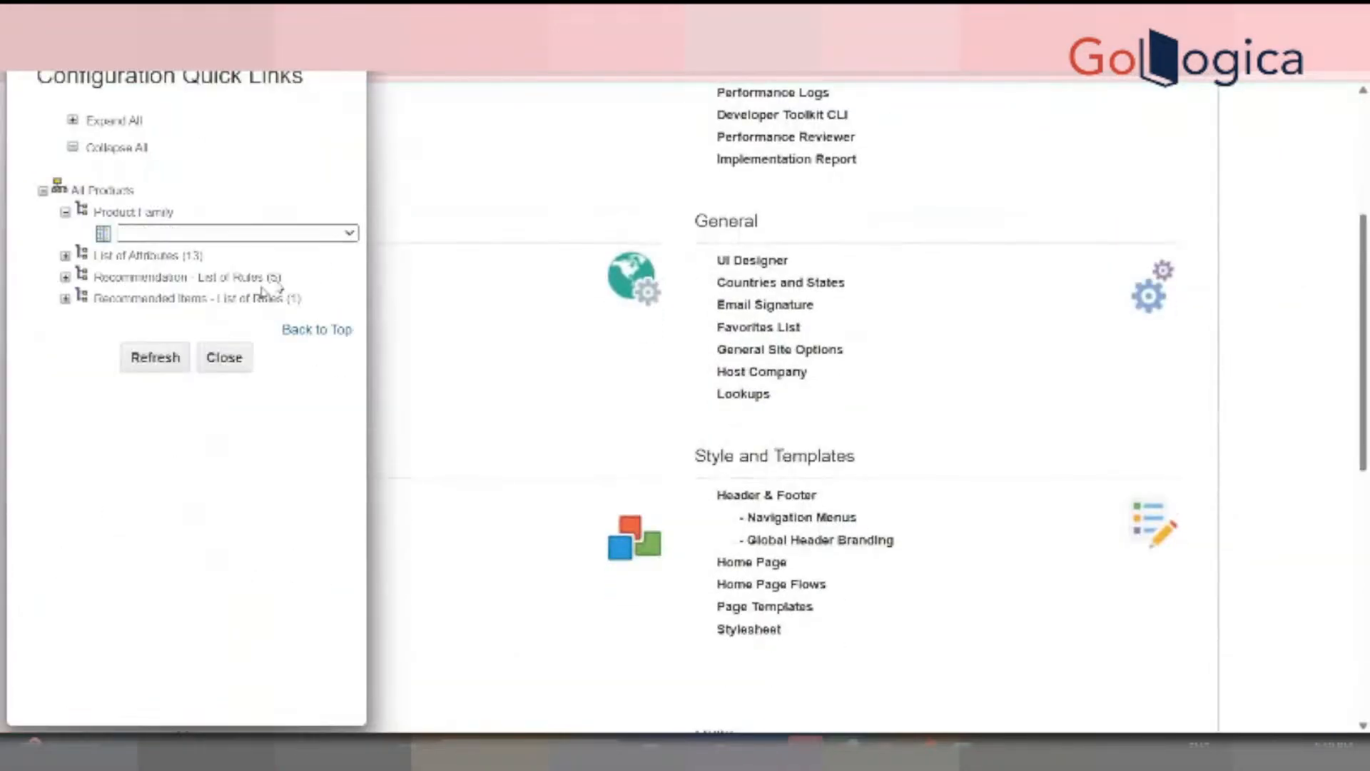
{"action": "left_click", "coordinate": [178, 233]}
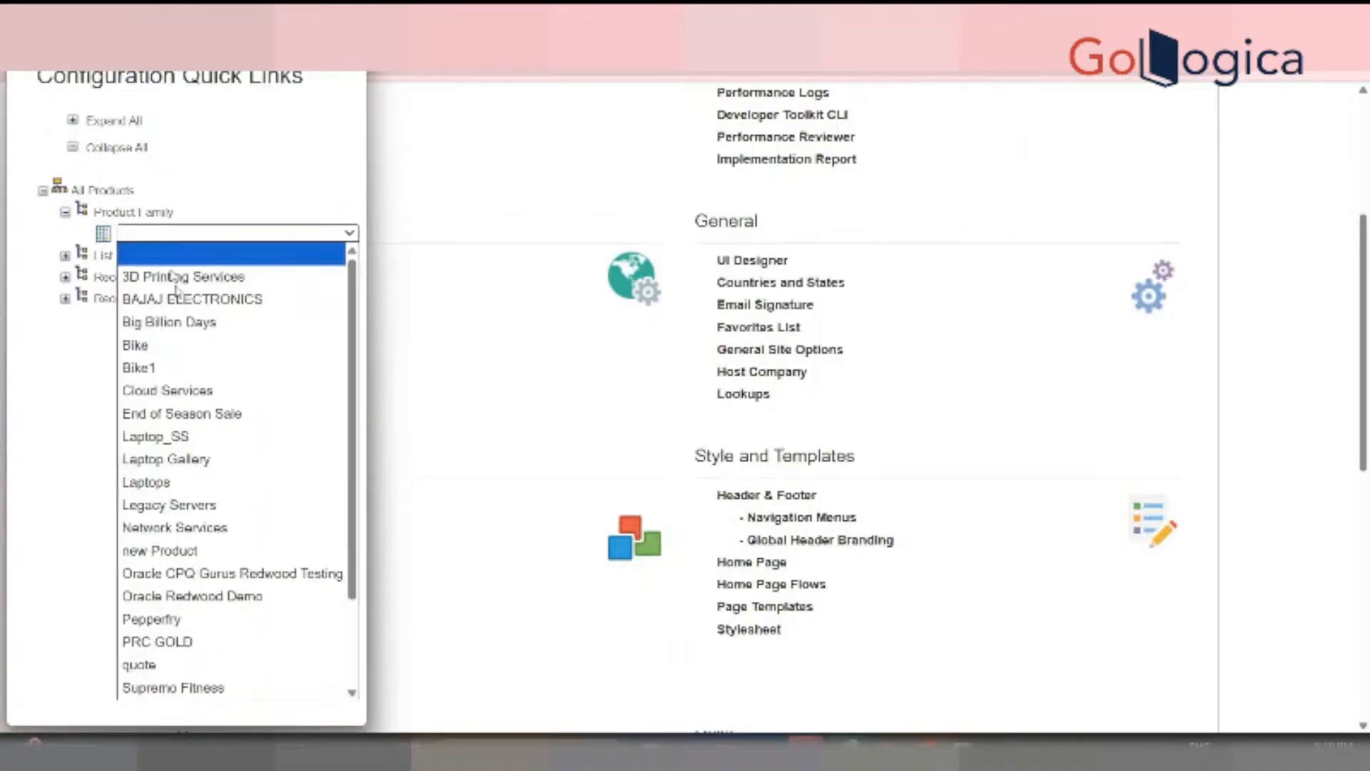
{"action": "left_click", "coordinate": [199, 303]}
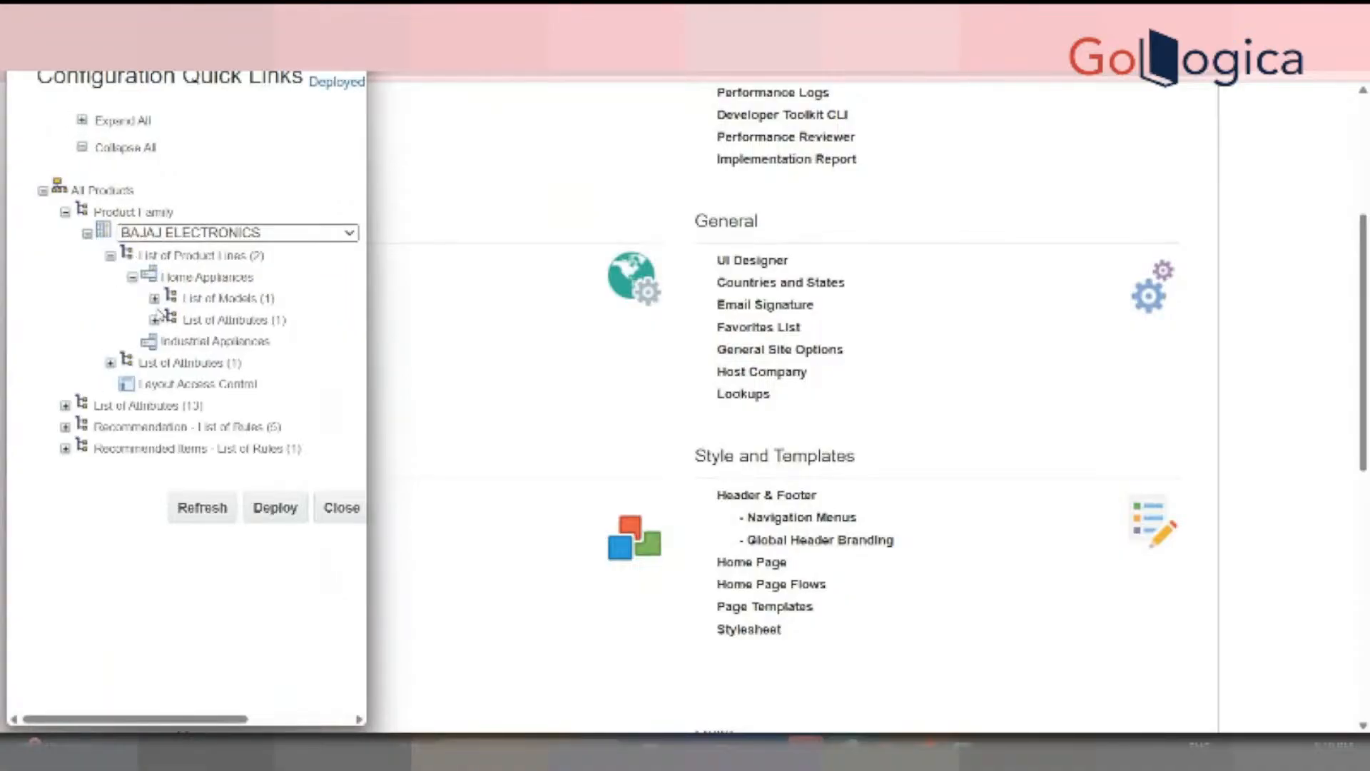
{"action": "left_click", "coordinate": [154, 299]}
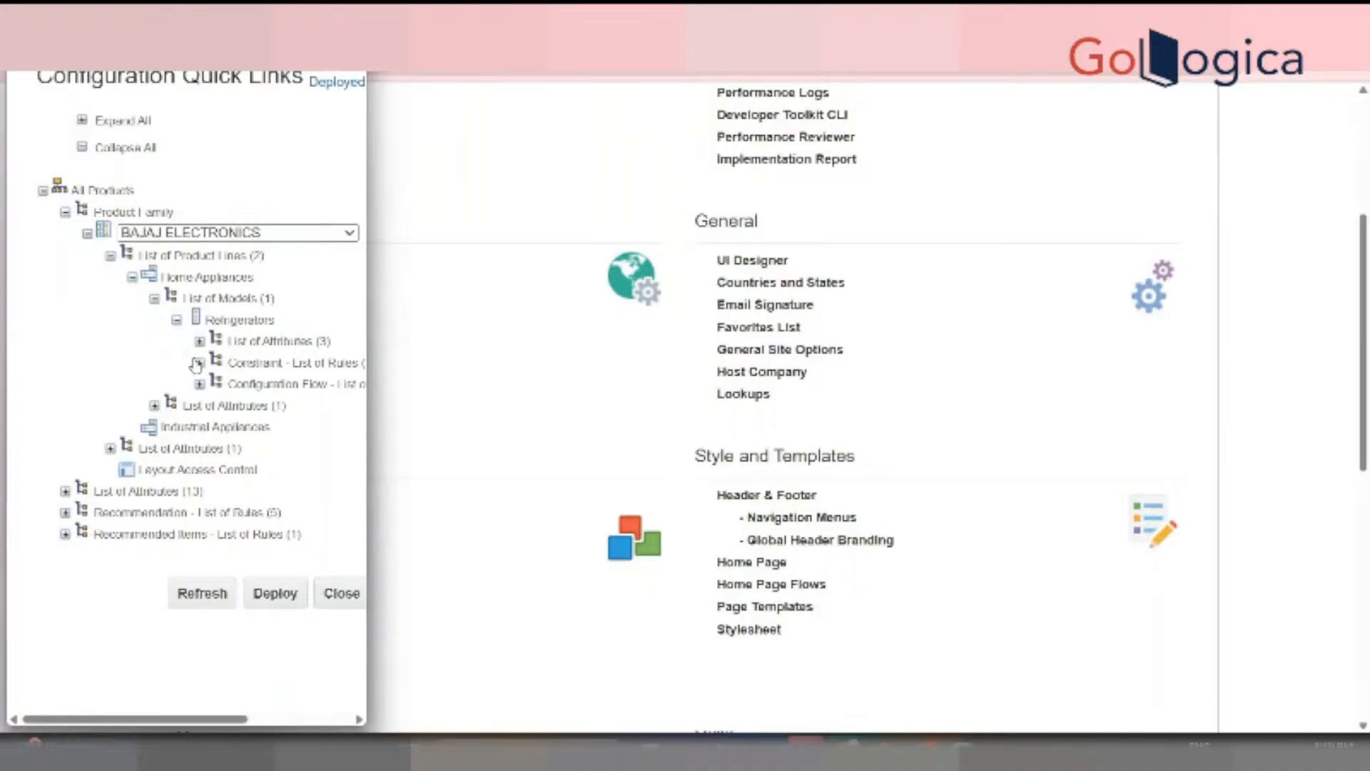
{"action": "left_click", "coordinate": [200, 362]}
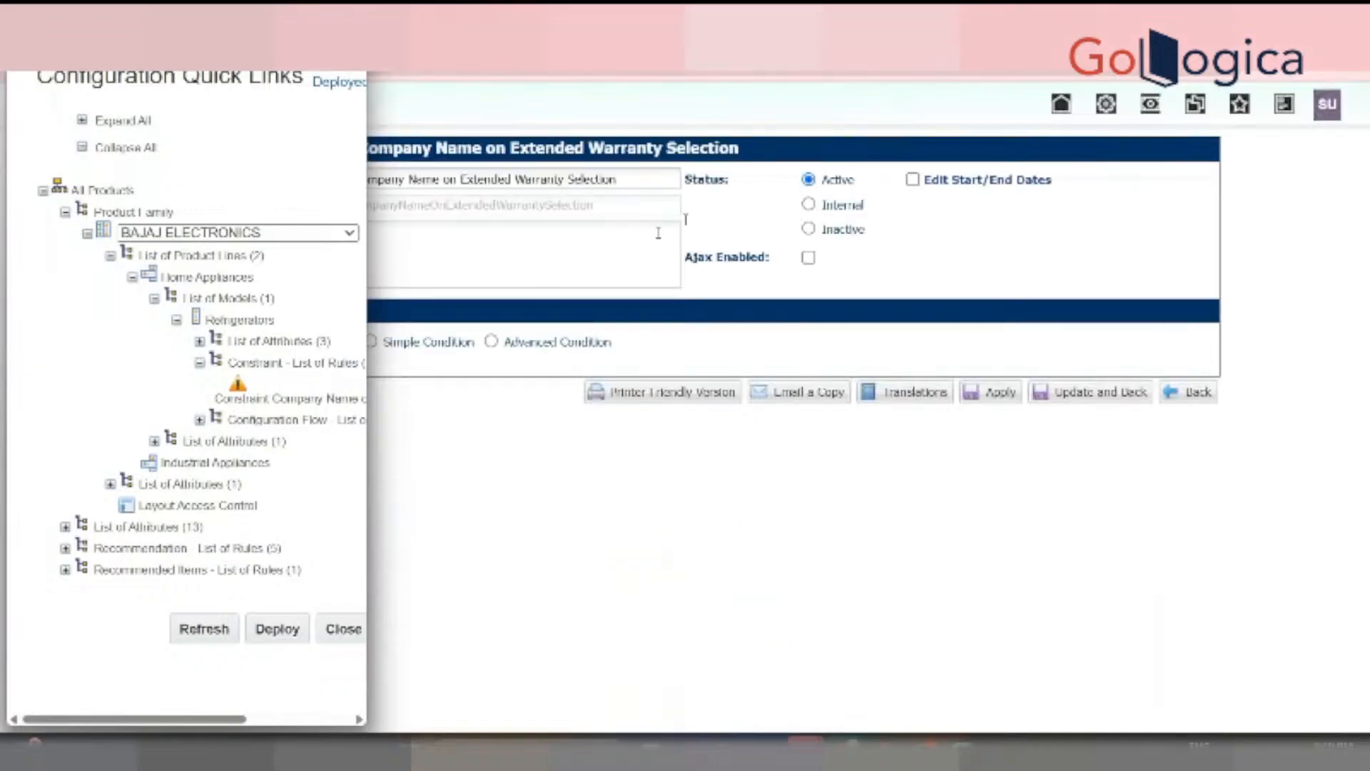
{"action": "left_click", "coordinate": [801, 257]}
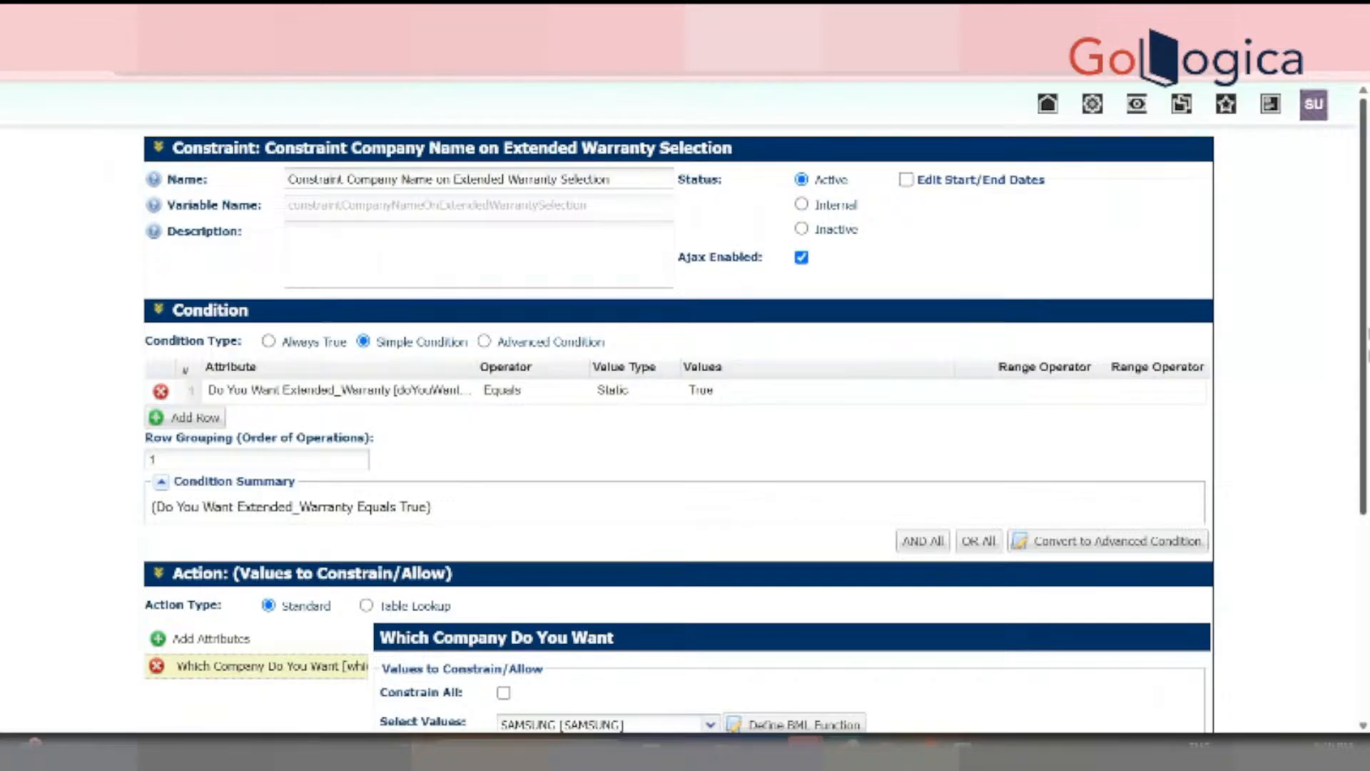
Set the SAMSUNG constraint's Override Constrained Values Display to Disabled, keeping the Invalid selection message, and save the rule
{"action": "scroll", "coordinate": [754, 407], "scroll_direction": "down", "scroll_amount": 4}
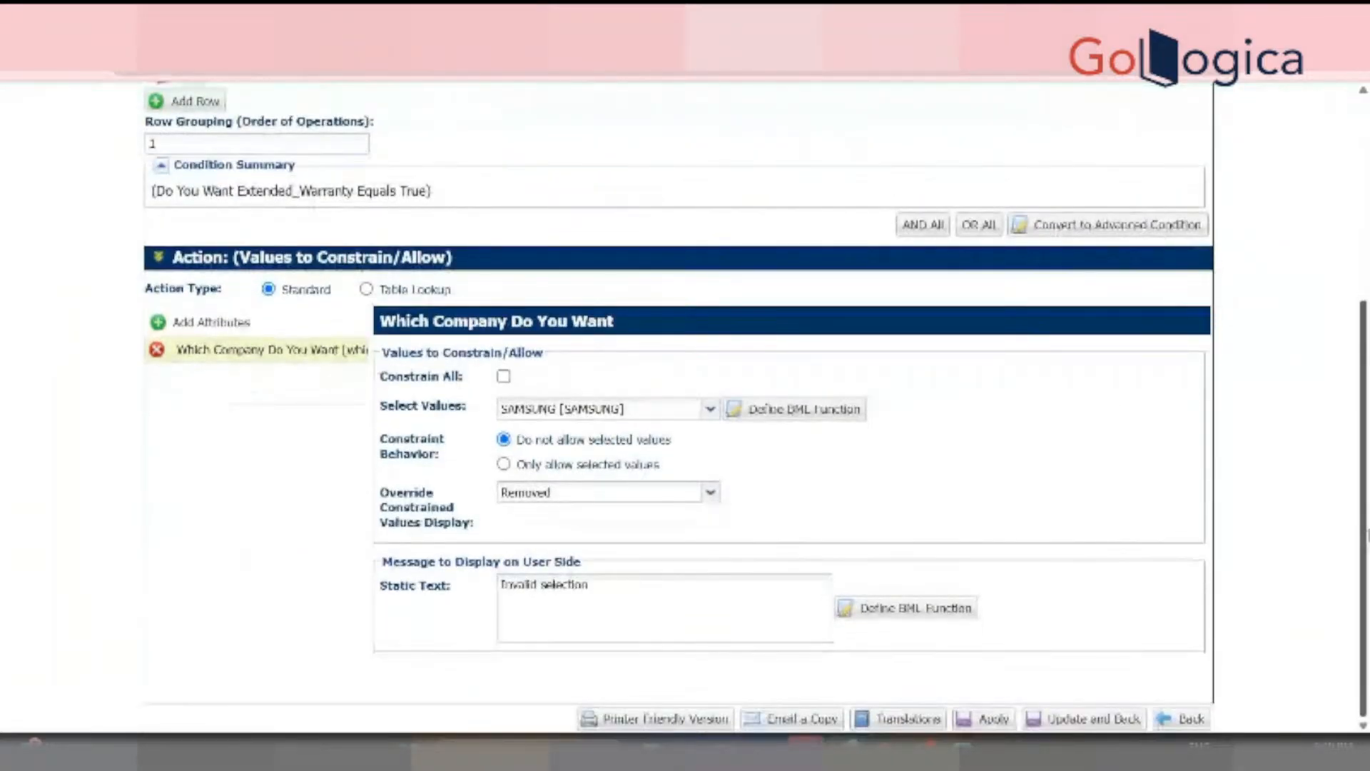
{"action": "triple_click", "coordinate": [563, 595]}
{"action": "left_click", "coordinate": [721, 584]}
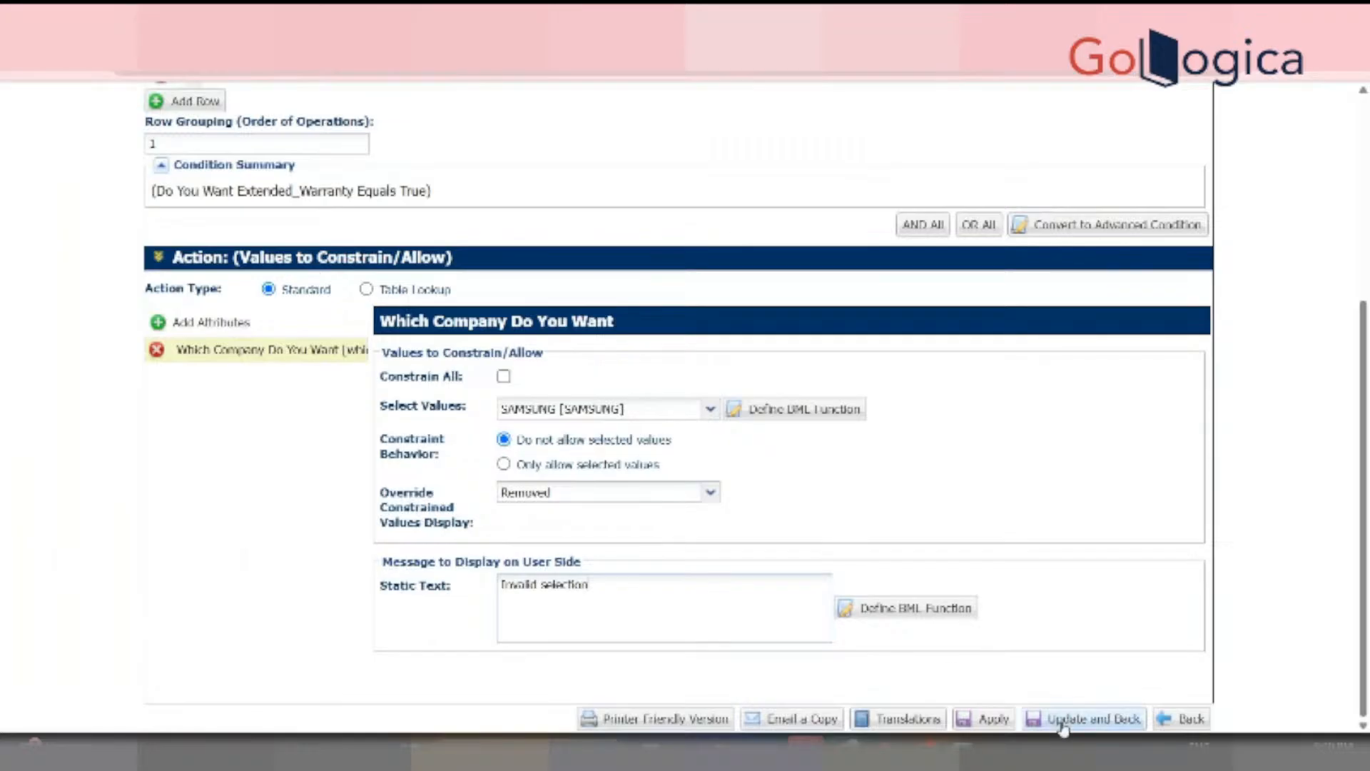
{"action": "left_click", "coordinate": [709, 492]}
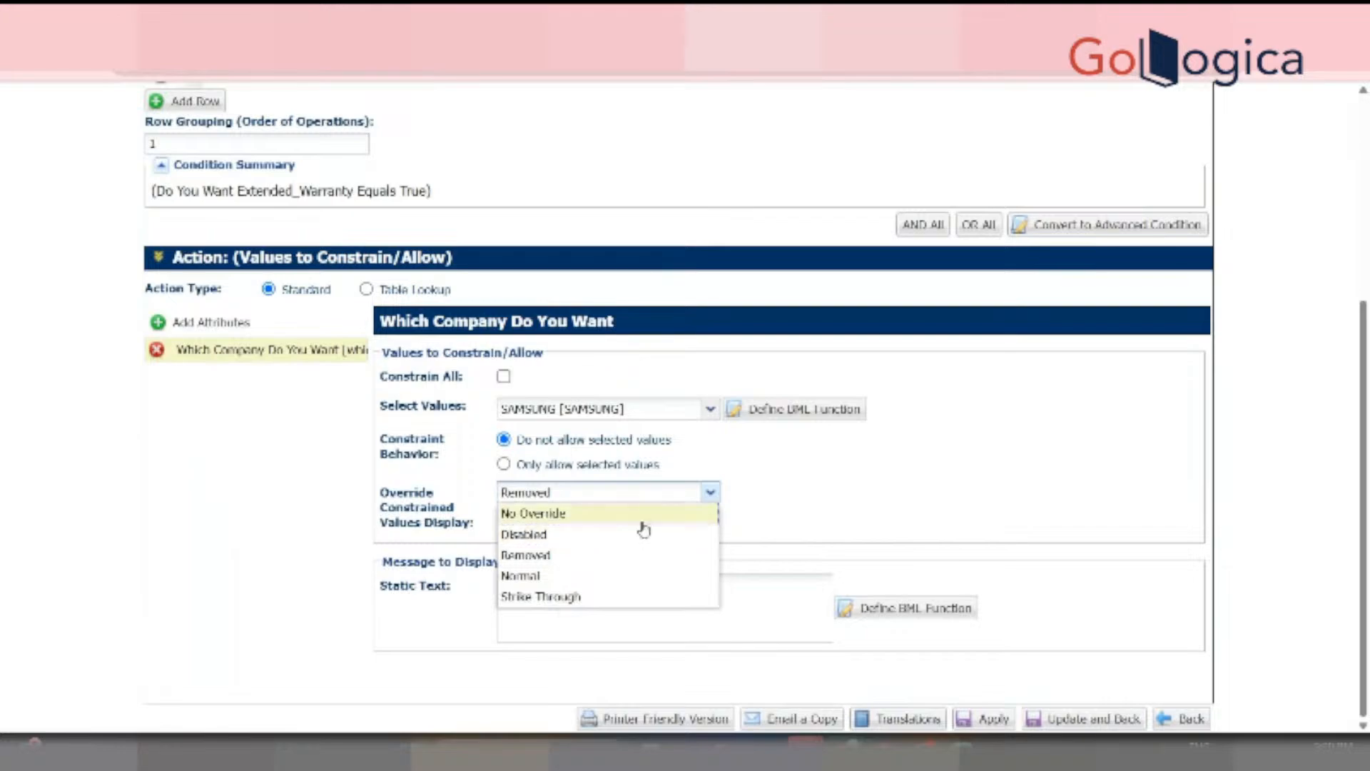
{"action": "left_click", "coordinate": [642, 517]}
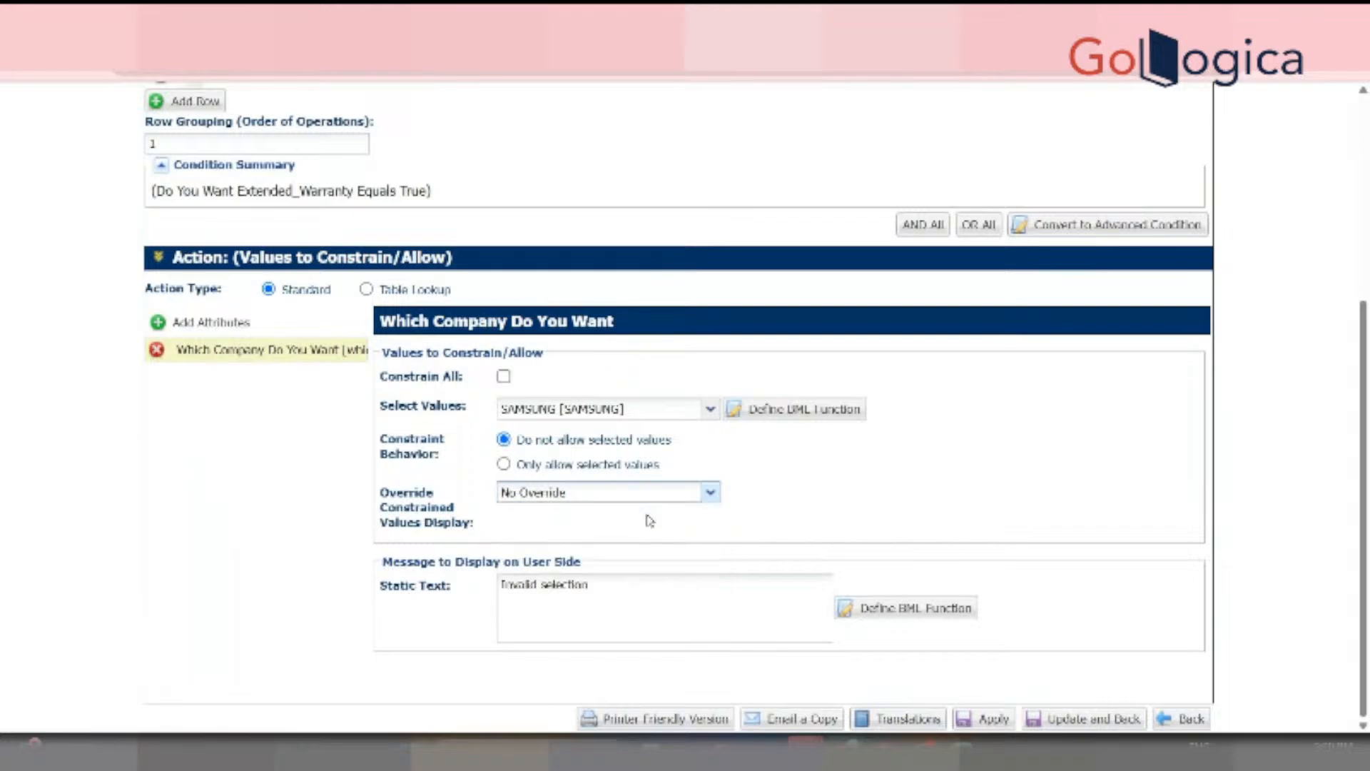
{"action": "left_click", "coordinate": [693, 499]}
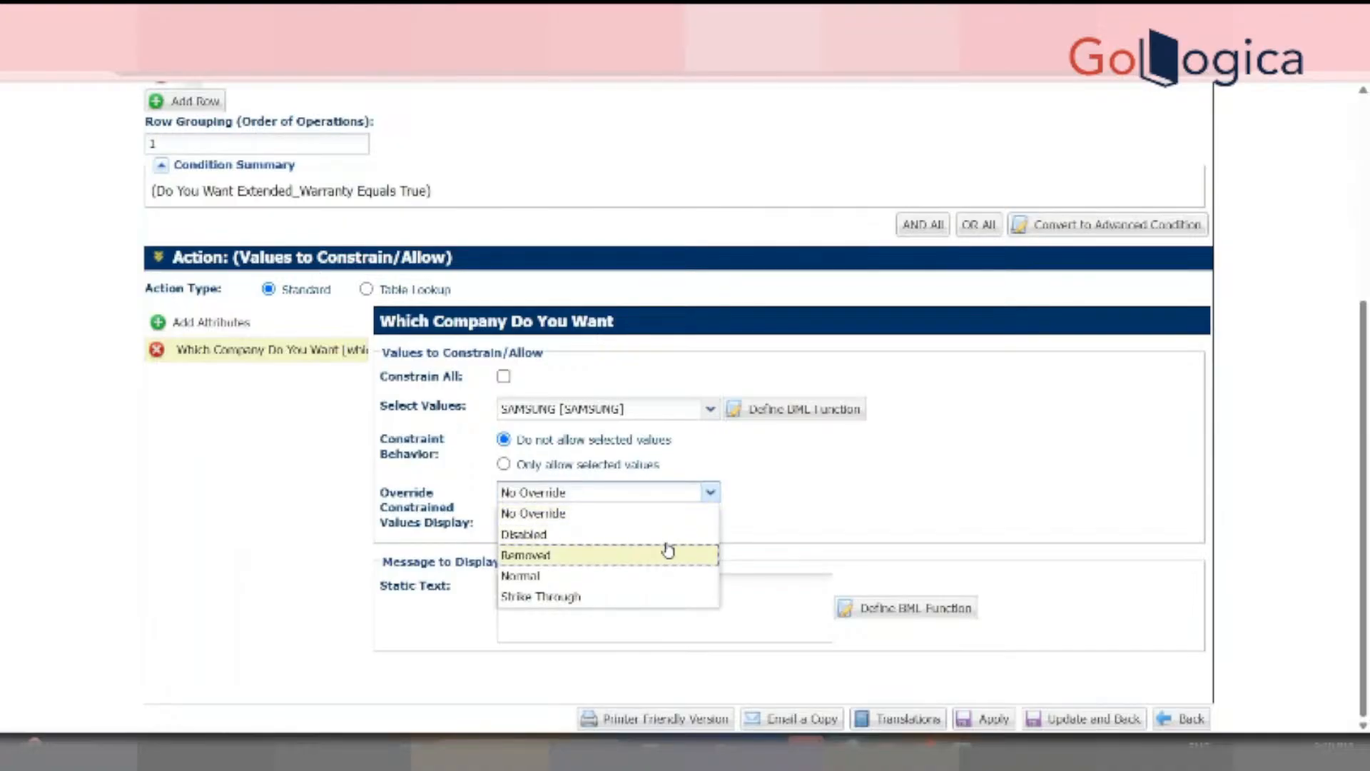
{"action": "left_click", "coordinate": [642, 533]}
{"action": "left_click", "coordinate": [1084, 719]}
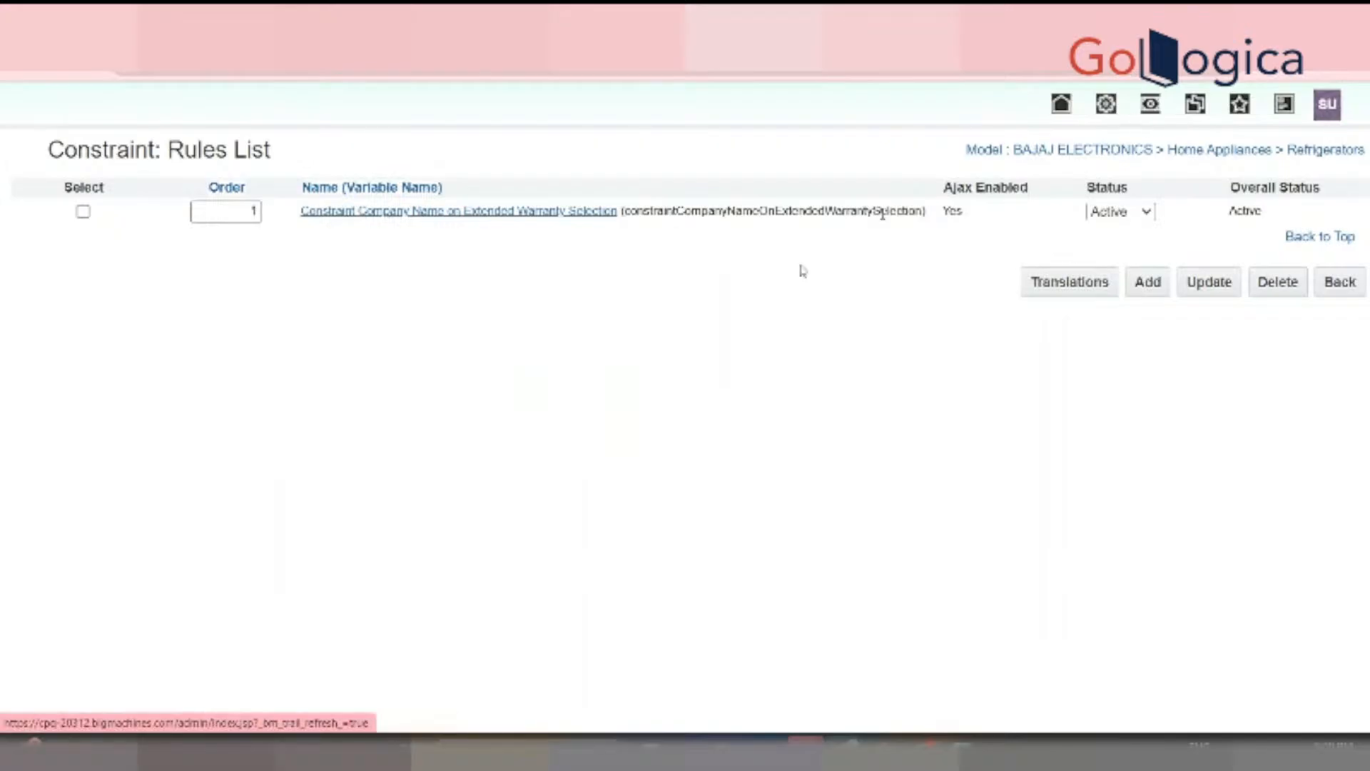
Deploy BAJAJ ELECTRONICS again from the catalog definition quick links, expand the Refrigerators attributes and constraint rules, and refresh the tree
{"action": "scroll", "coordinate": [457, 371], "scroll_direction": "down", "scroll_amount": 5}
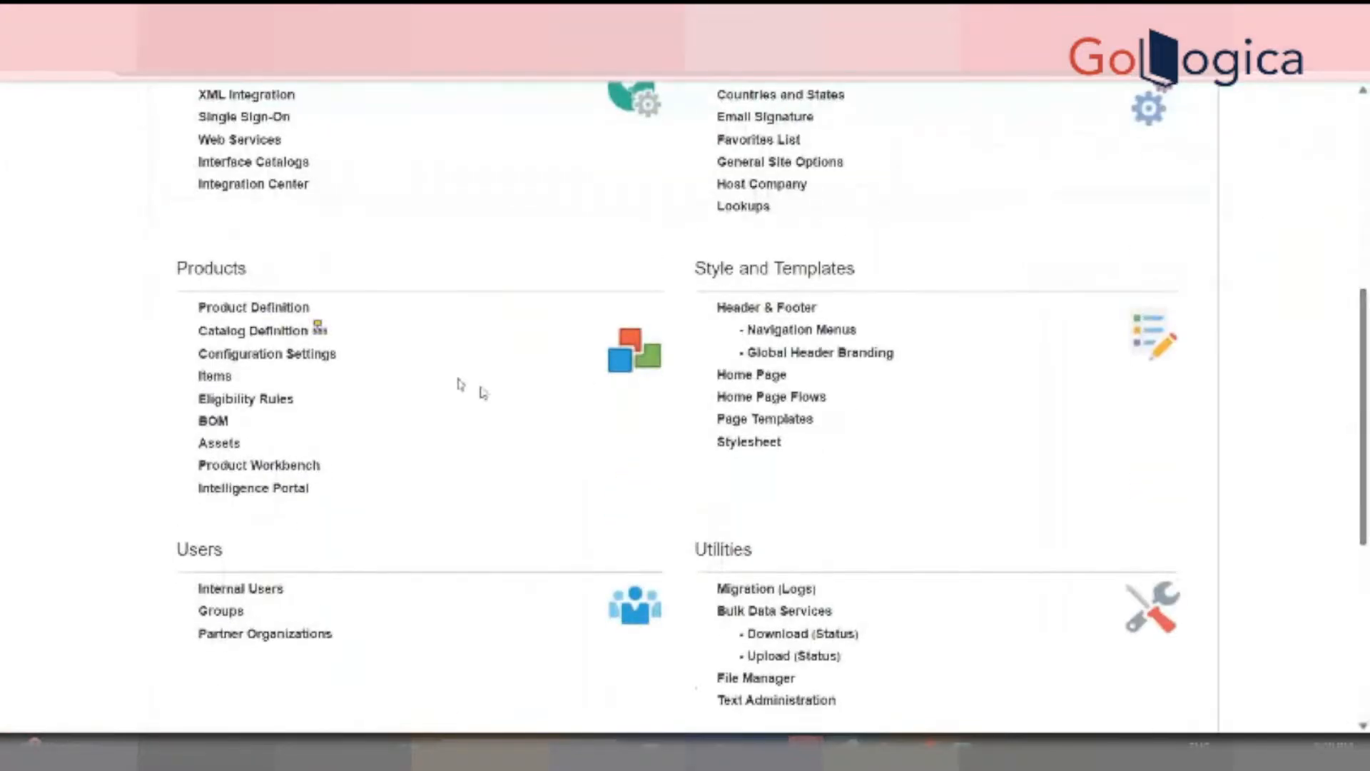
{"action": "left_click", "coordinate": [316, 332]}
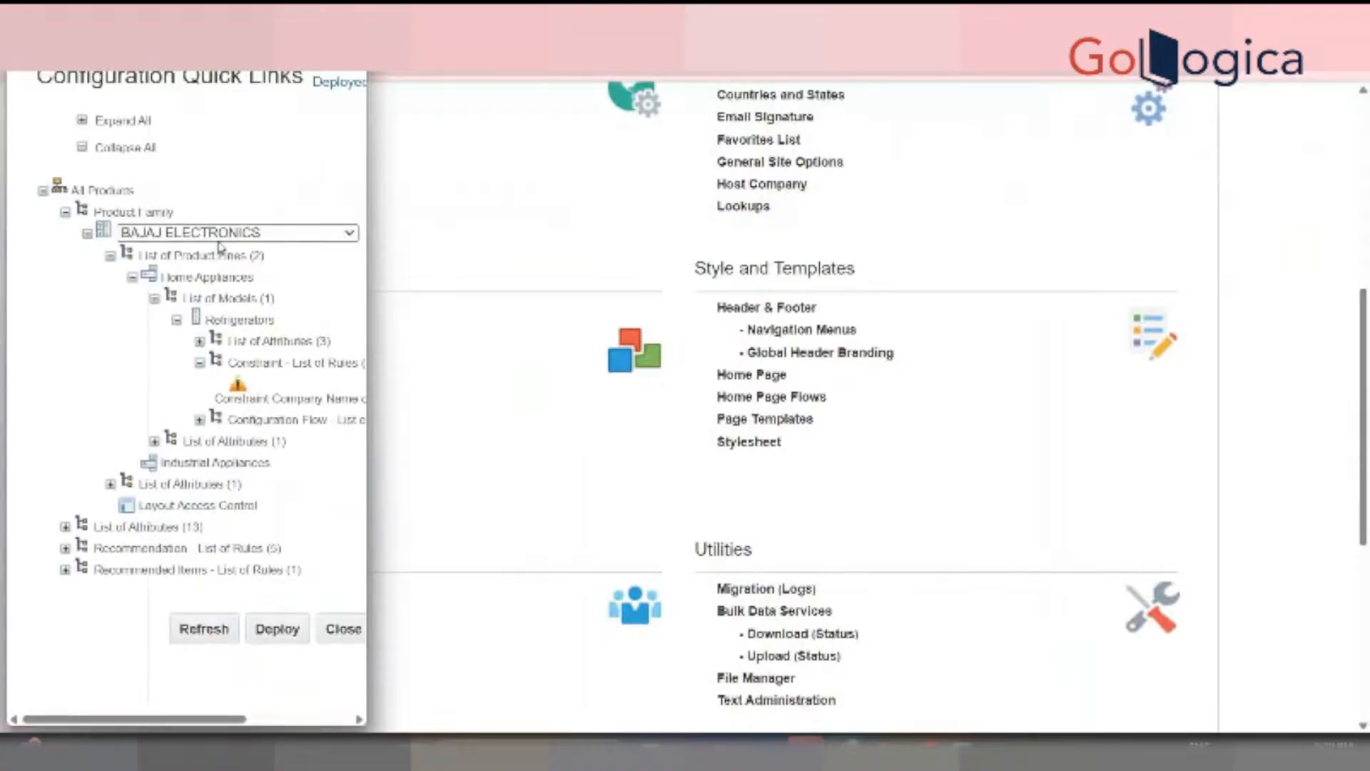
{"action": "left_click", "coordinate": [221, 233]}
{"action": "left_click", "coordinate": [182, 297]}
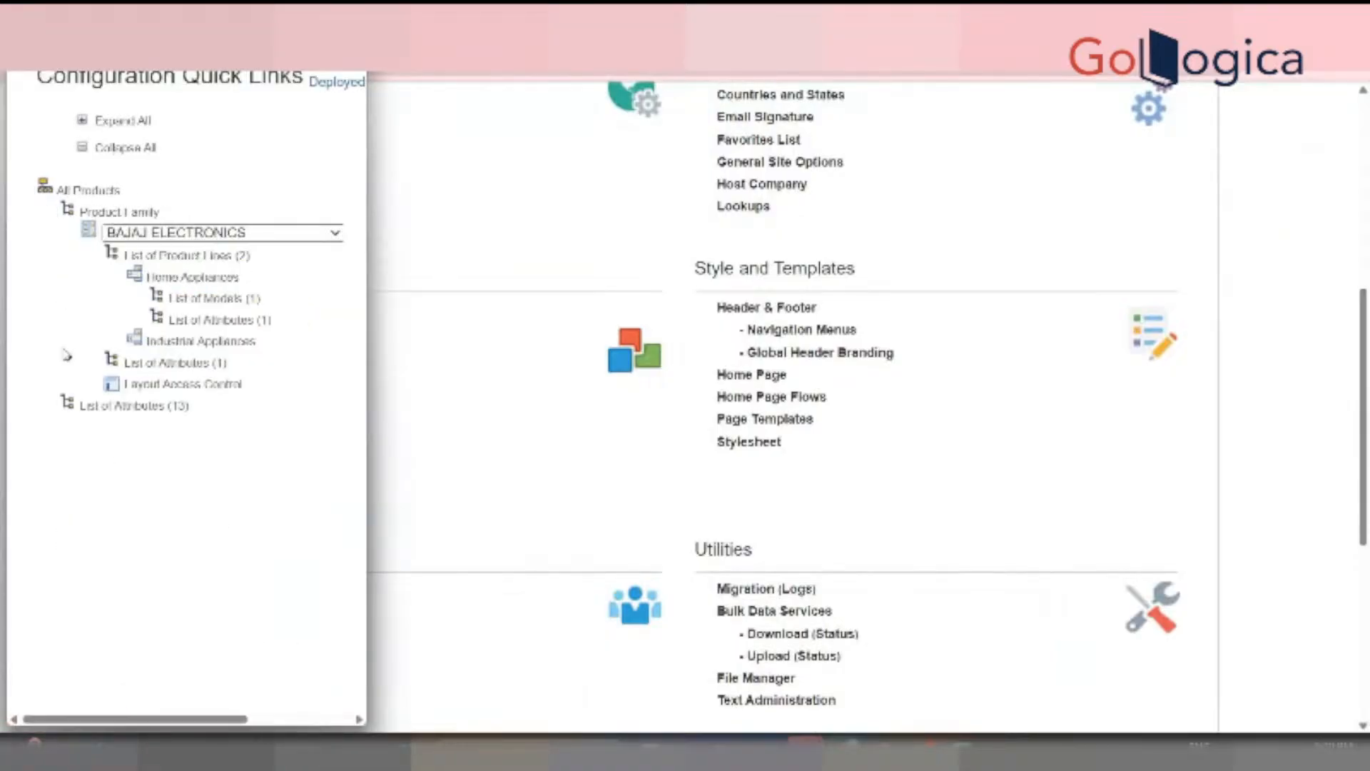
{"action": "left_click", "coordinate": [251, 508]}
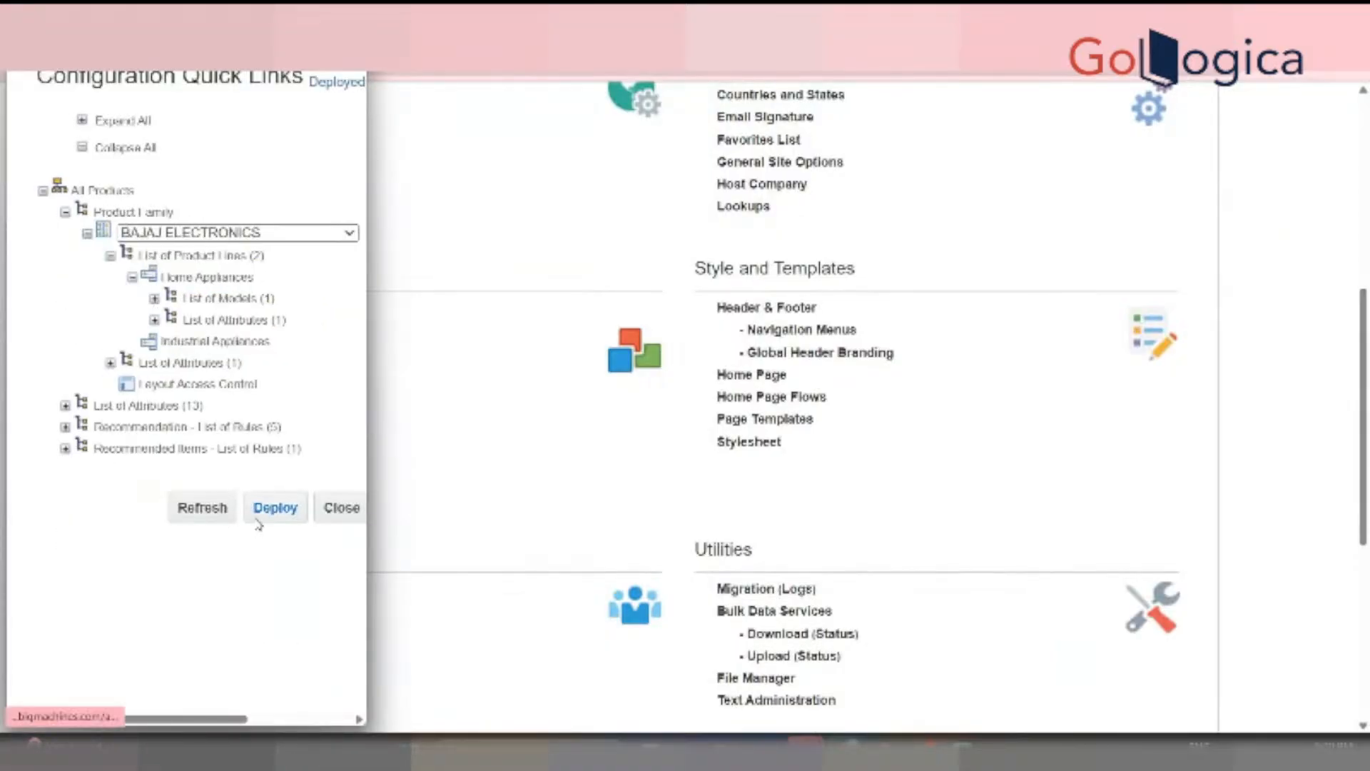
{"action": "left_click", "coordinate": [155, 298]}
{"action": "left_click", "coordinate": [199, 343]}
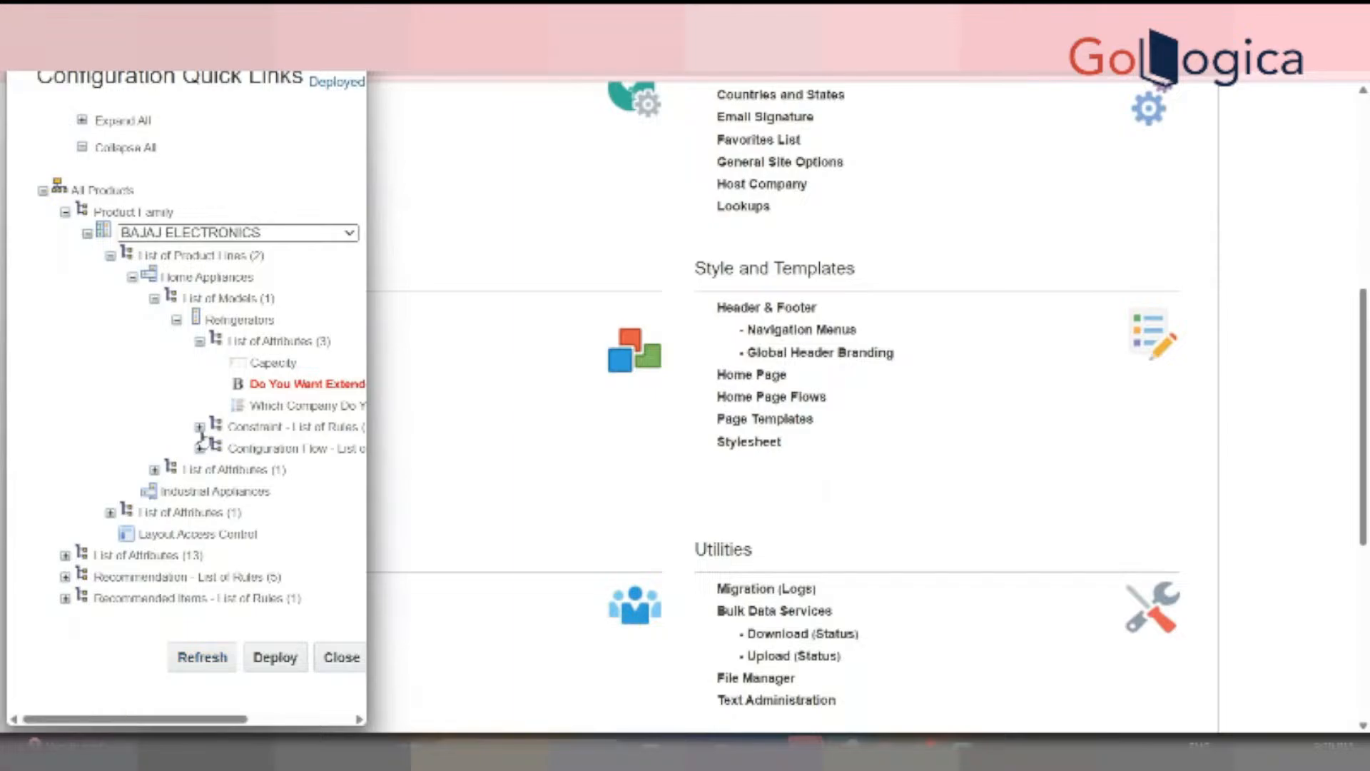
{"action": "left_click", "coordinate": [199, 427]}
{"action": "left_click", "coordinate": [206, 703]}
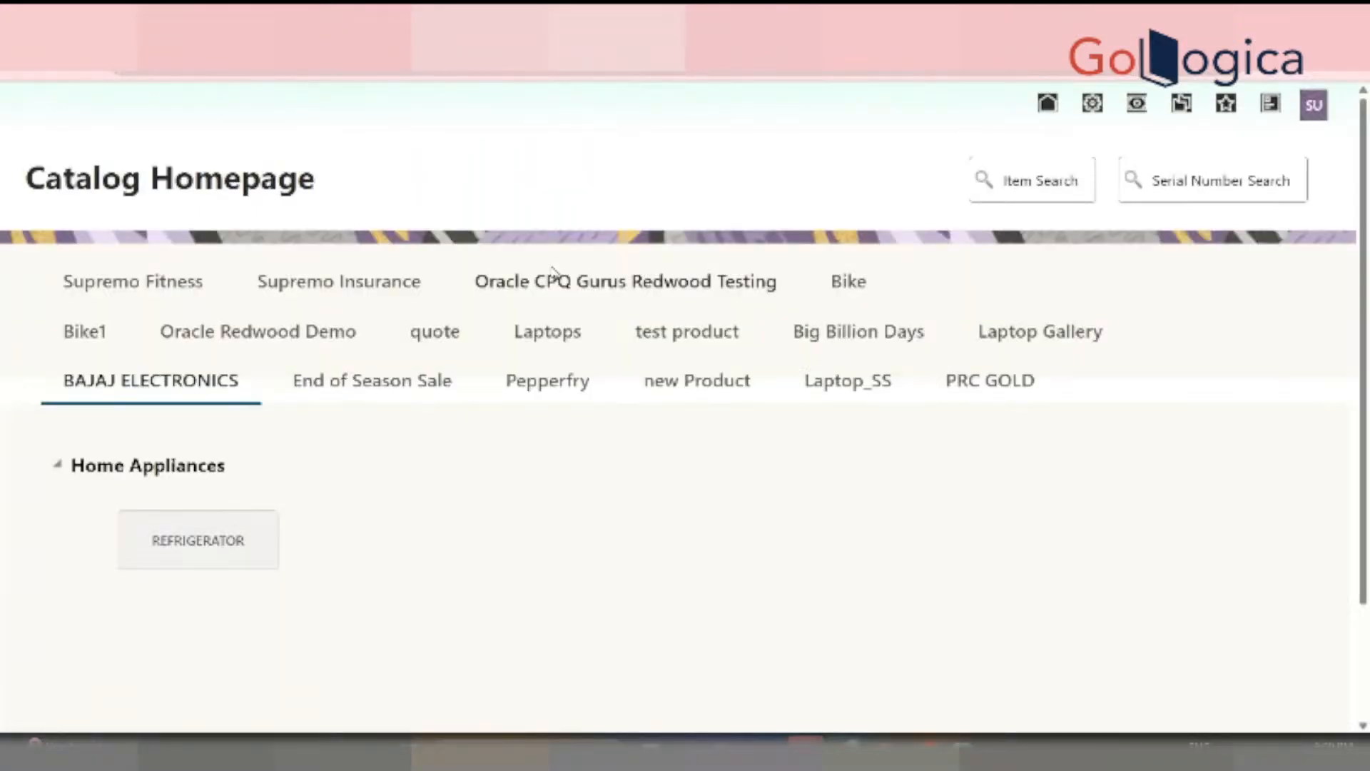
Open the Refrigerator configuration under BAJAJ ELECTRONICS Home Appliances and select Do You Want Extended_Warranty to test the constraint
{"action": "left_click", "coordinate": [230, 571]}
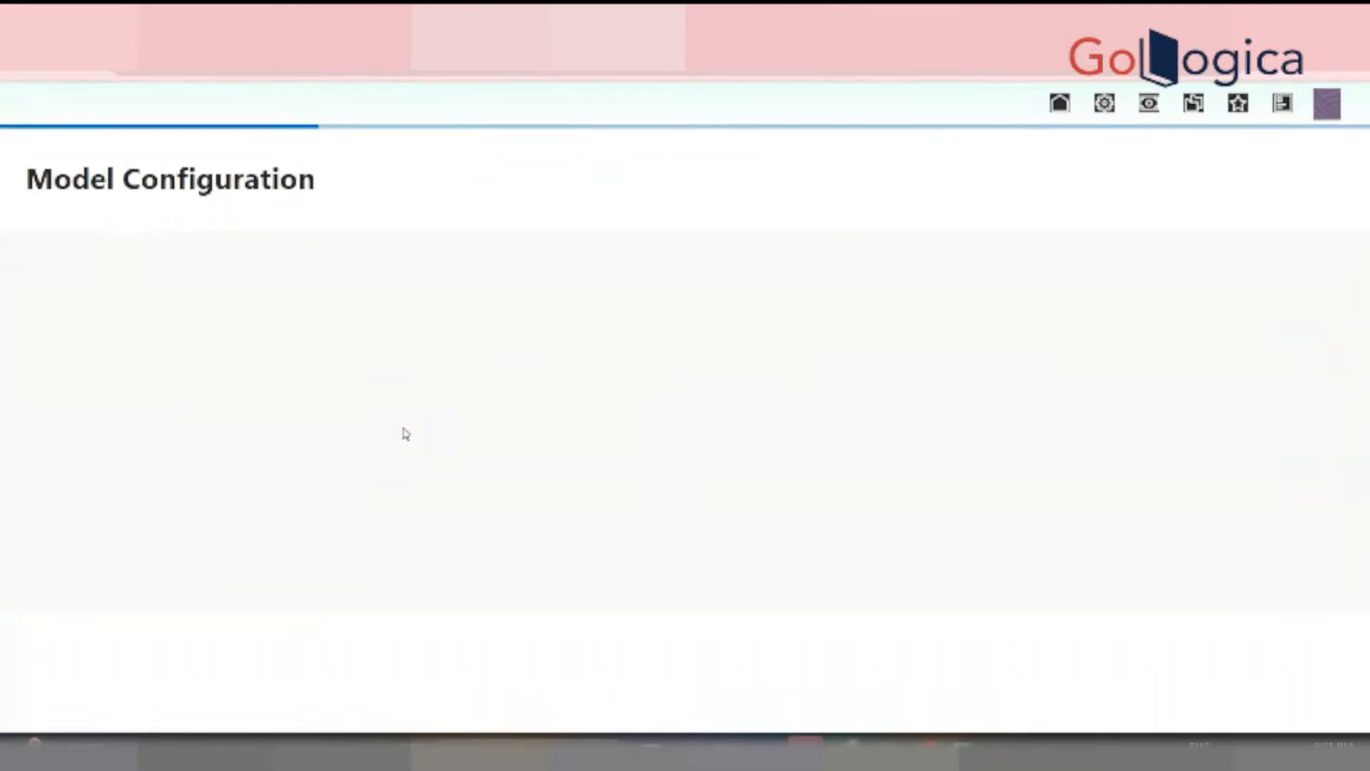
{"action": "left_click", "coordinate": [230, 315]}
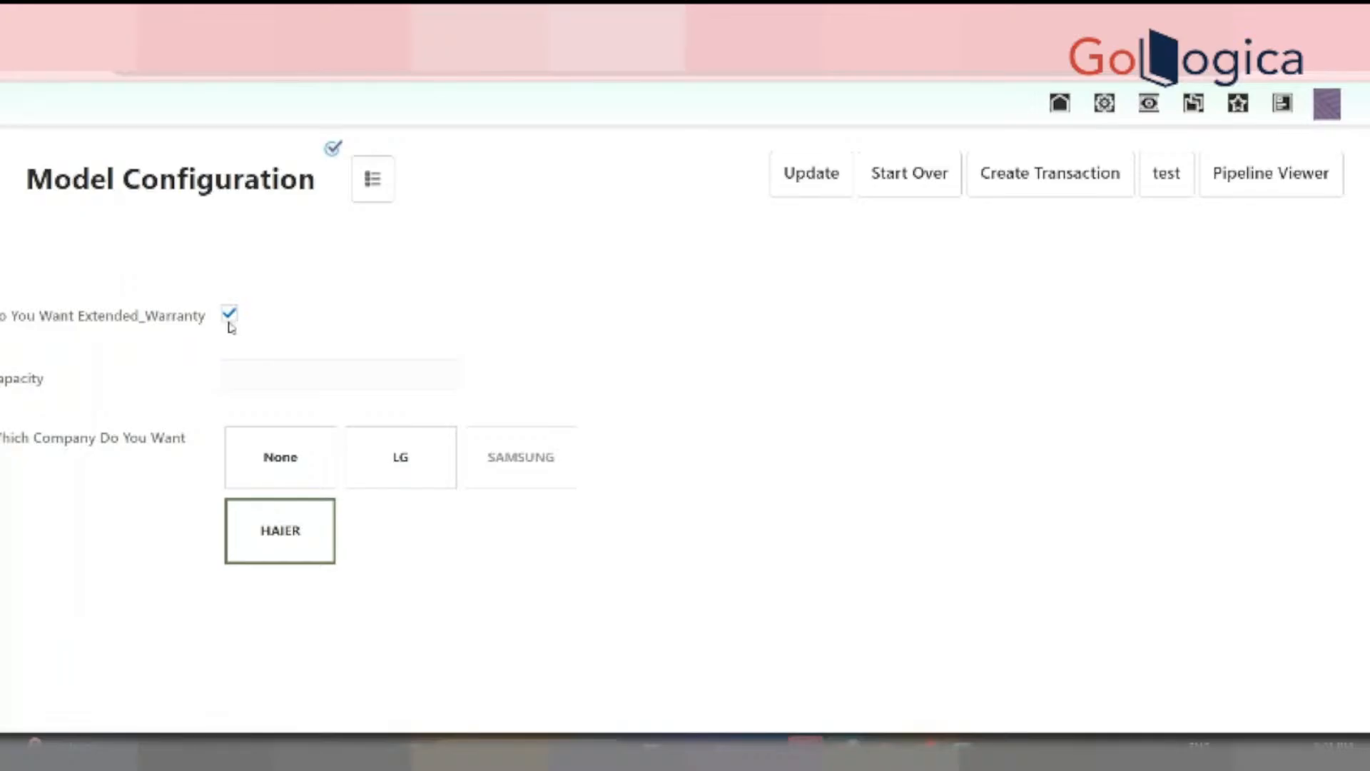
{"action": "left_click", "coordinate": [249, 373]}
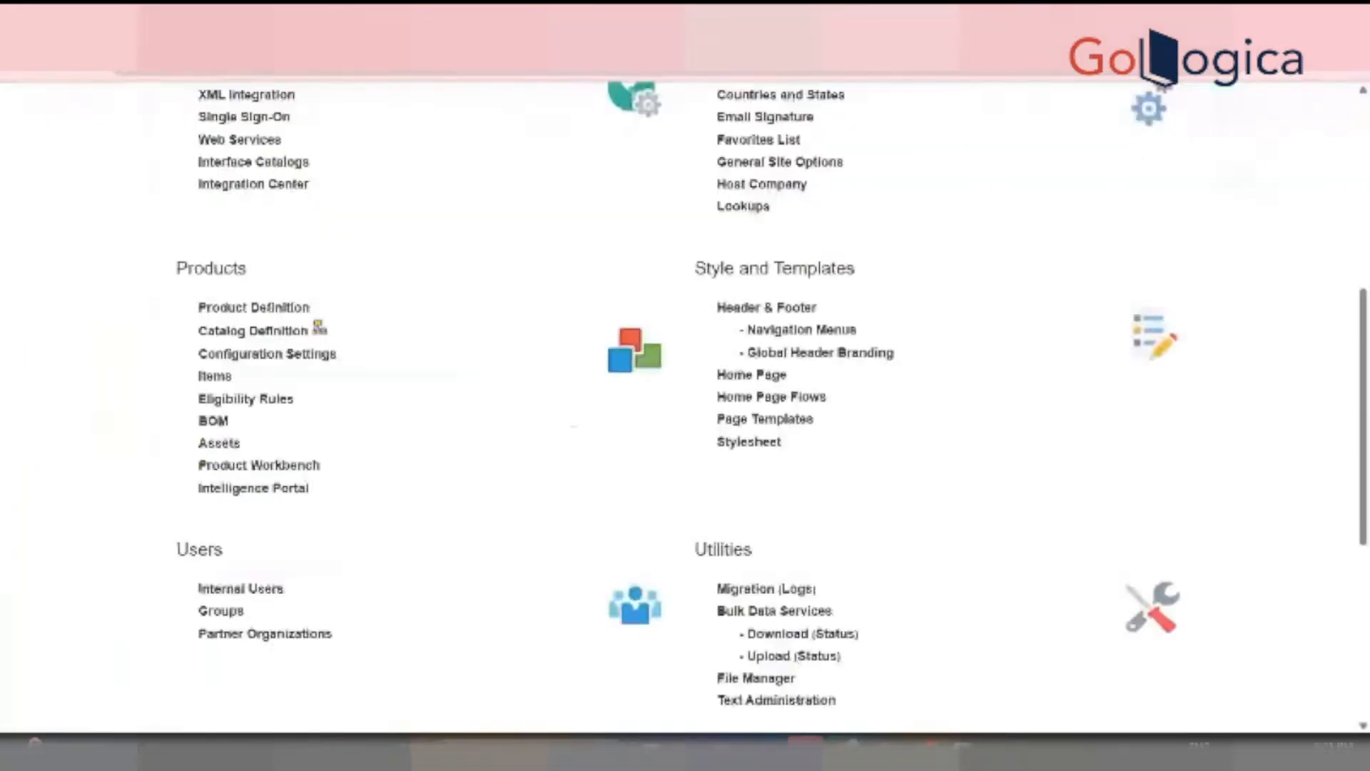
Open the BAJAJ ELECTRONICS Refrigerators rule Constraint Company Name on Extended Warranty Selection from the catalog definition quick links
{"action": "scroll", "coordinate": [649, 371], "scroll_direction": "up", "scroll_amount": 1}
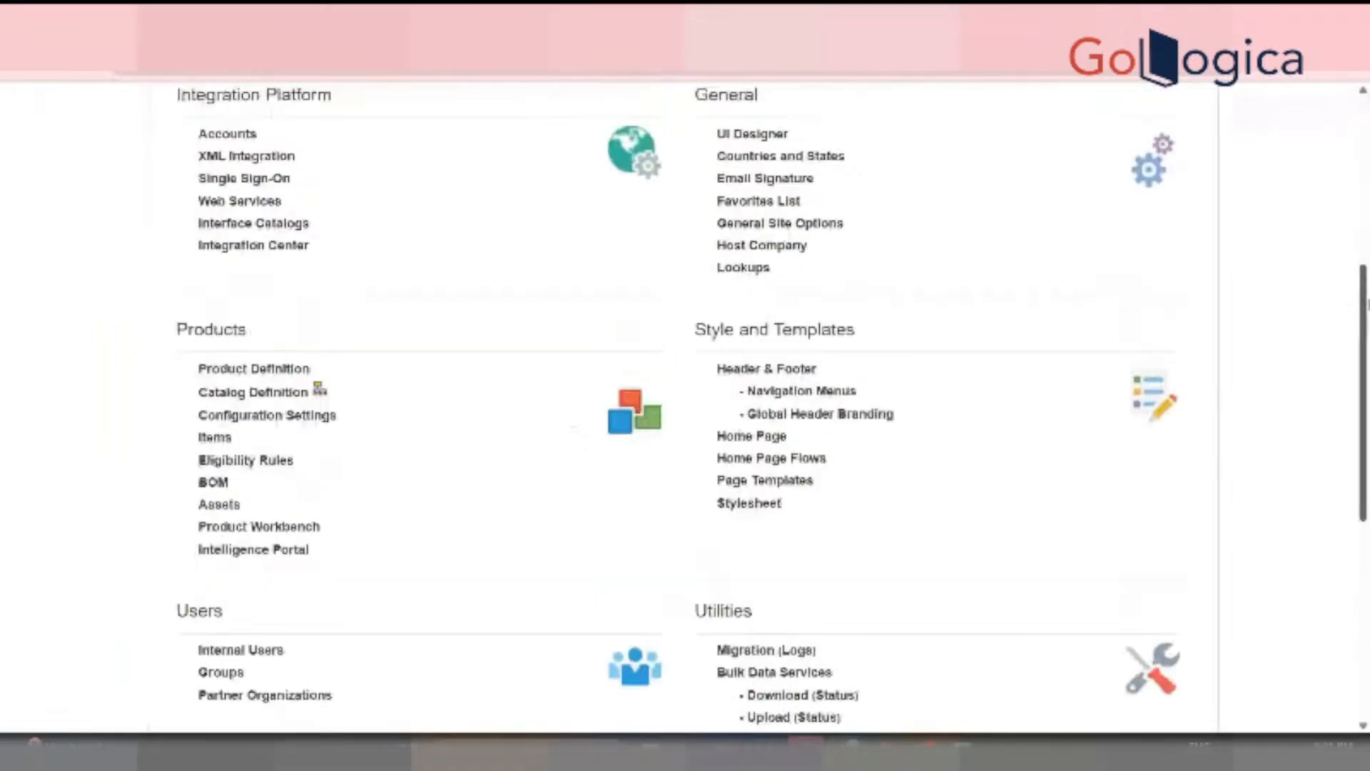
{"action": "left_click", "coordinate": [319, 393]}
{"action": "left_click", "coordinate": [236, 233]}
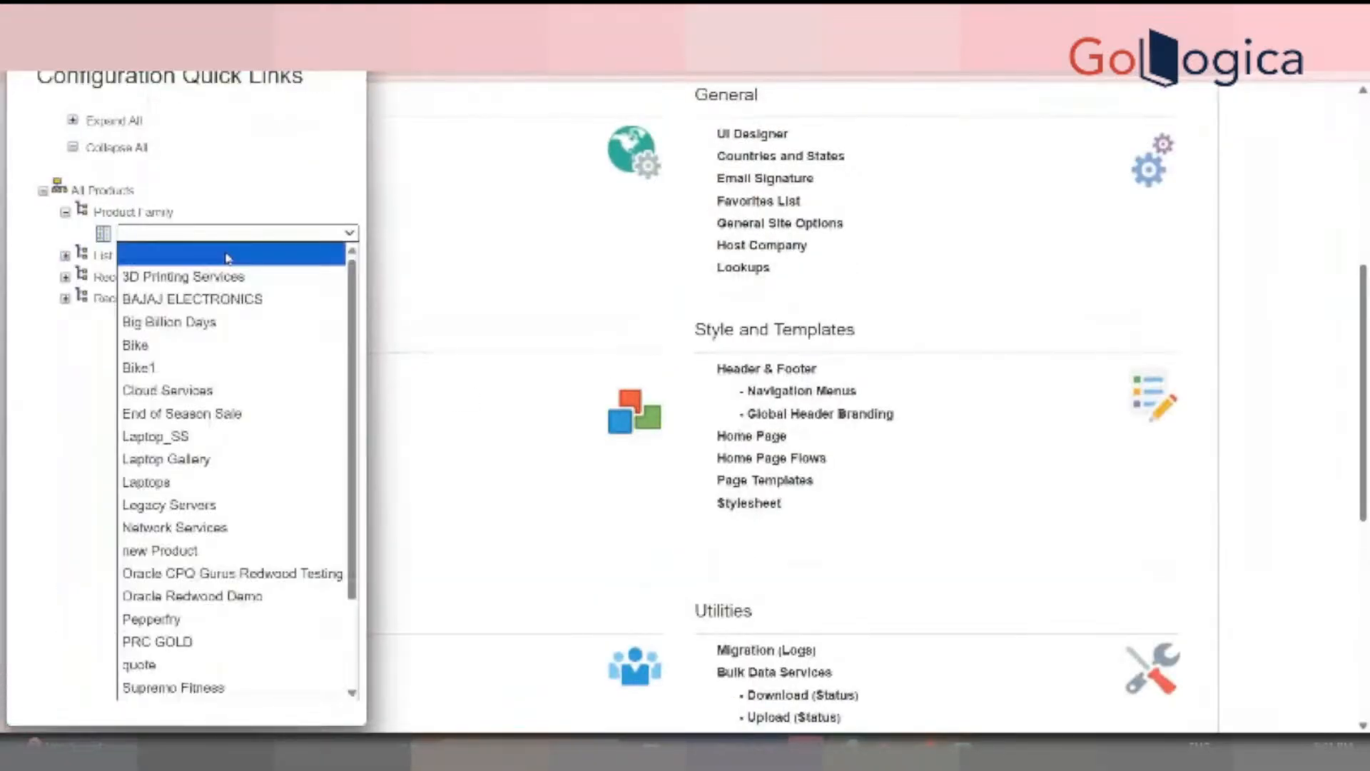
{"action": "left_click", "coordinate": [212, 300]}
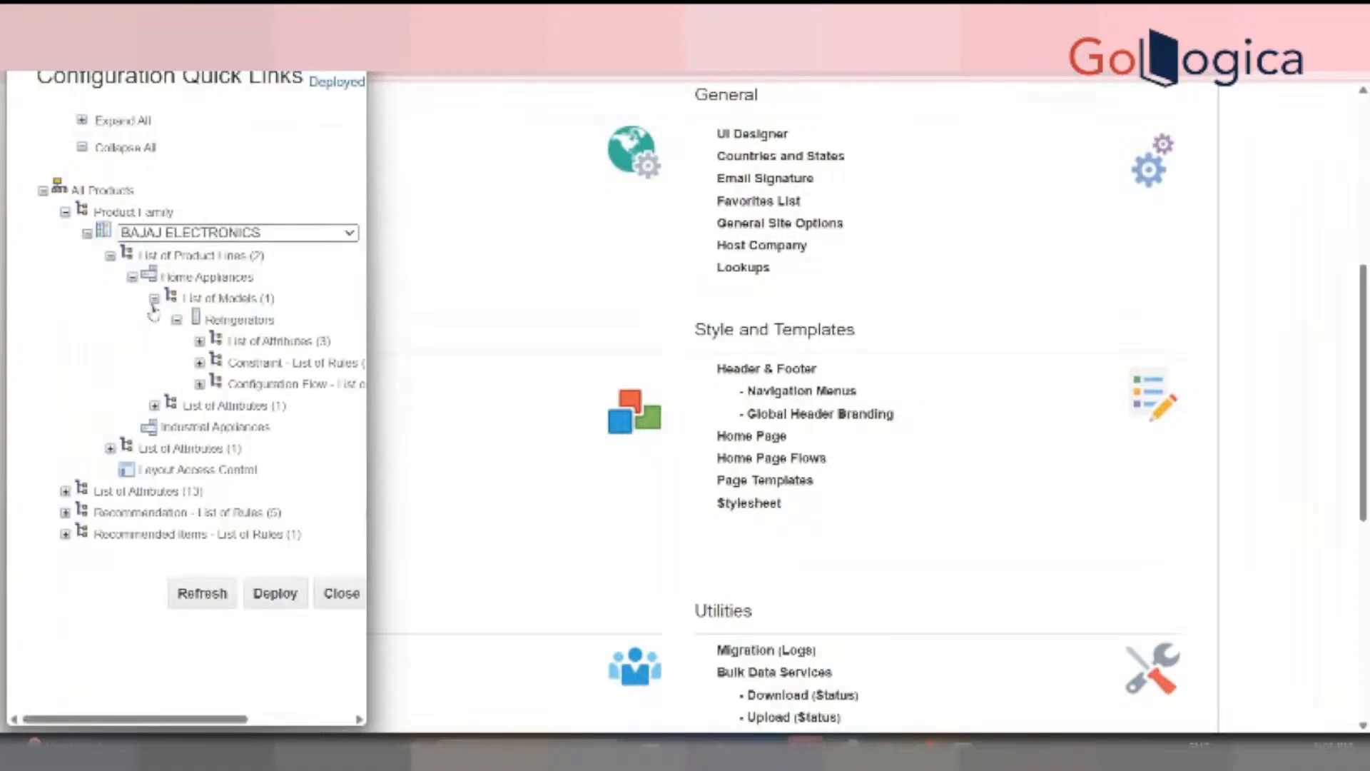
{"action": "left_click", "coordinate": [200, 341]}
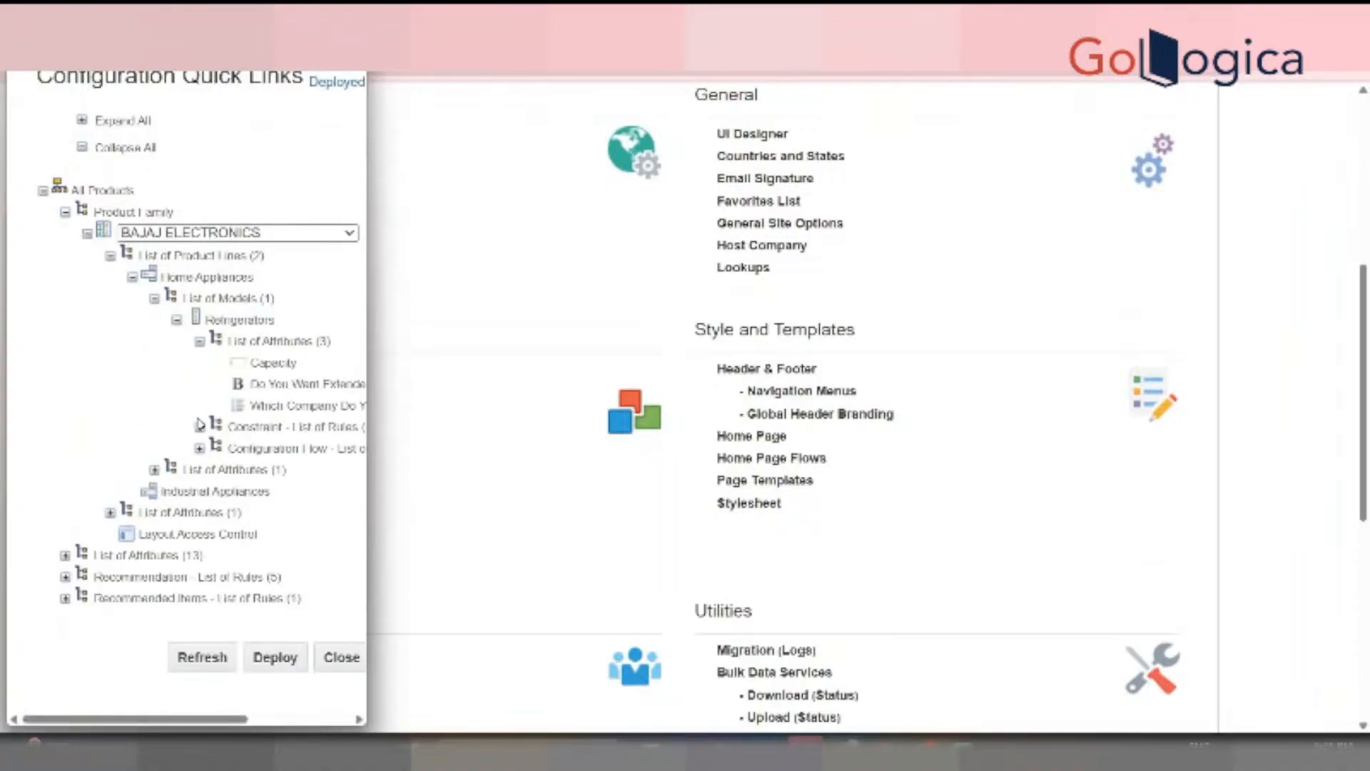
{"action": "left_click", "coordinate": [200, 427]}
{"action": "left_click", "coordinate": [297, 464]}
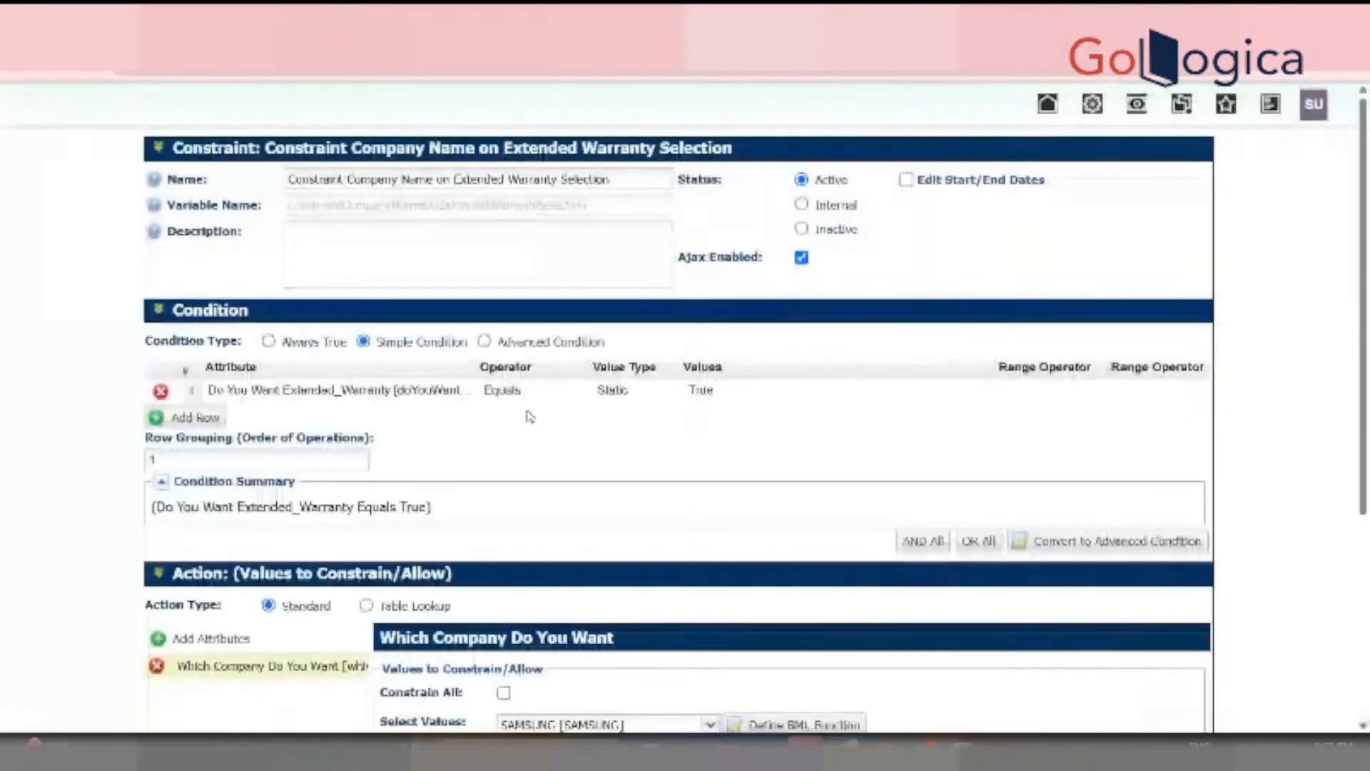
Compare the rule's Ajax setting, condition and SAMSUNG constraint with the company options on the Refrigerator configuration page
{"action": "left_click", "coordinate": [571, 39]}
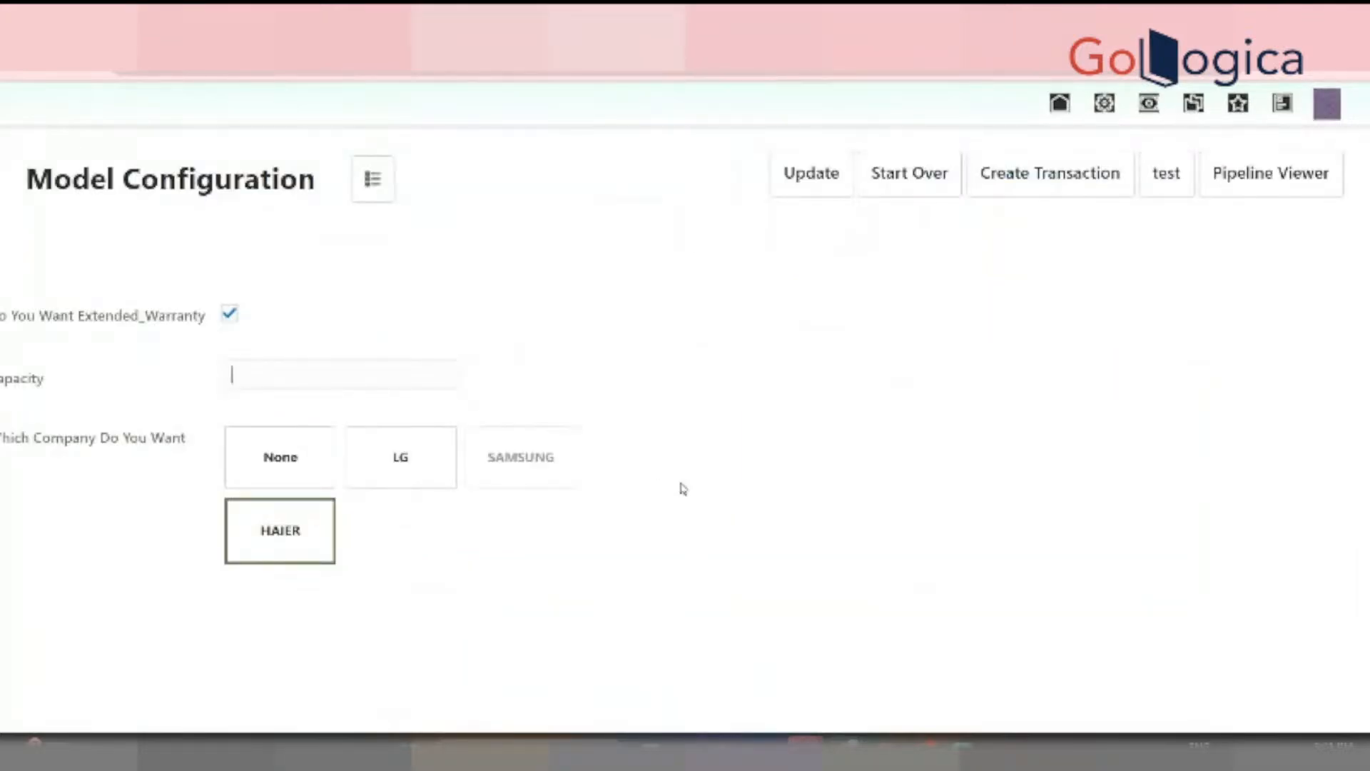
{"action": "left_click", "coordinate": [792, 39]}
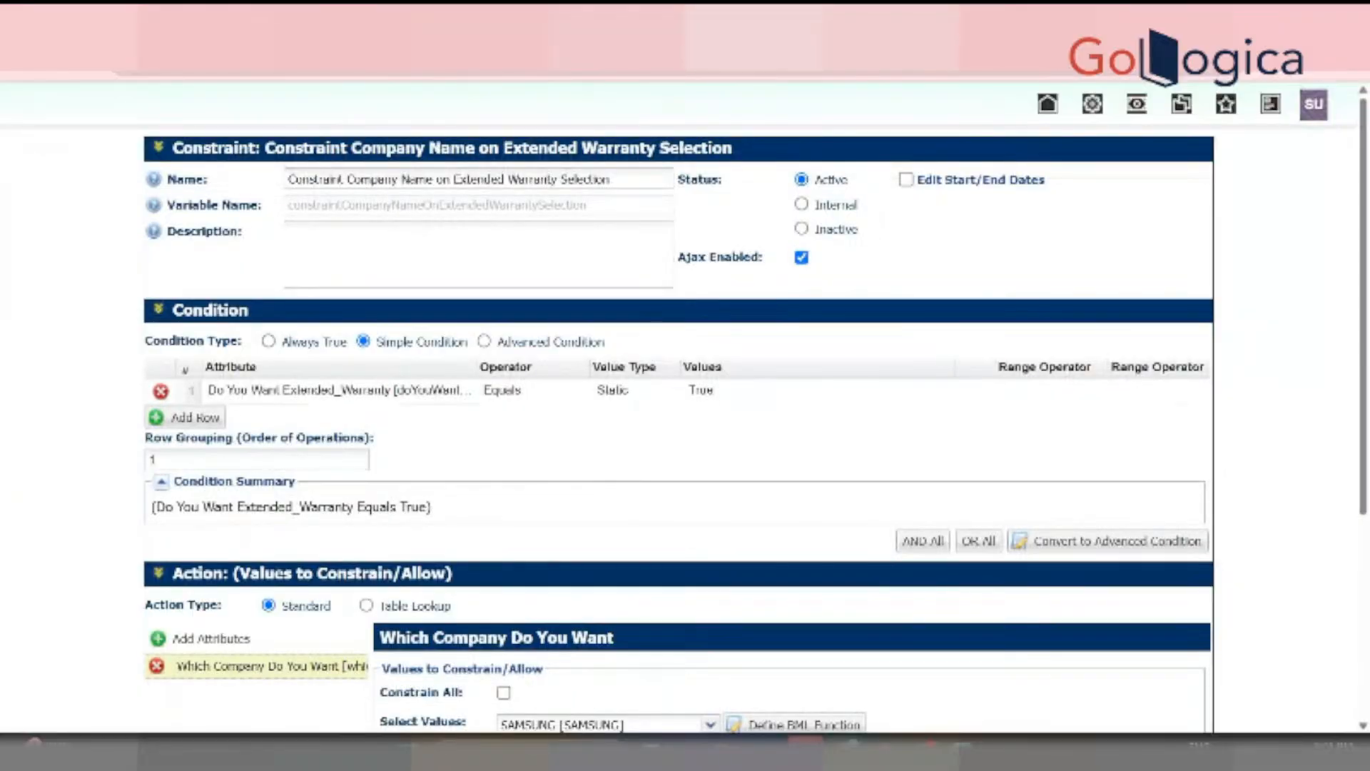
{"action": "left_click", "coordinate": [564, 36]}
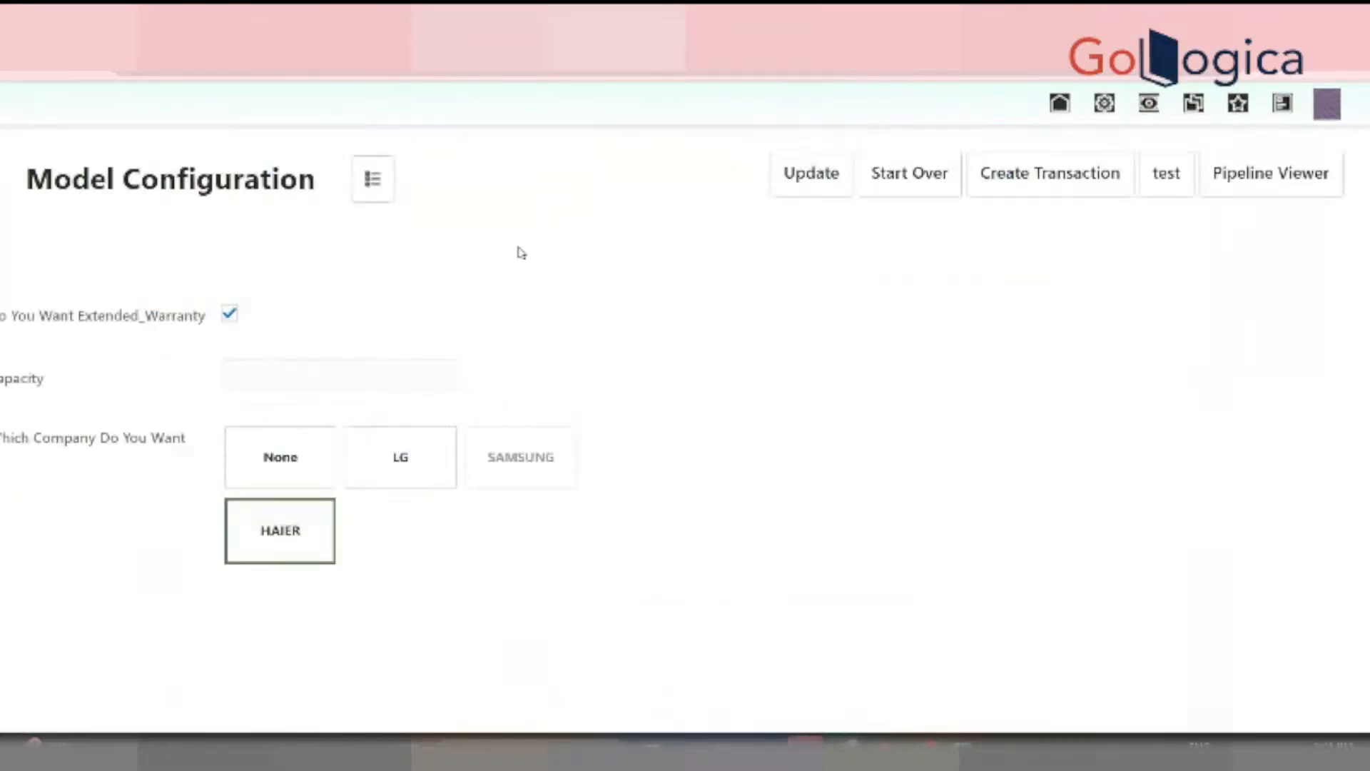
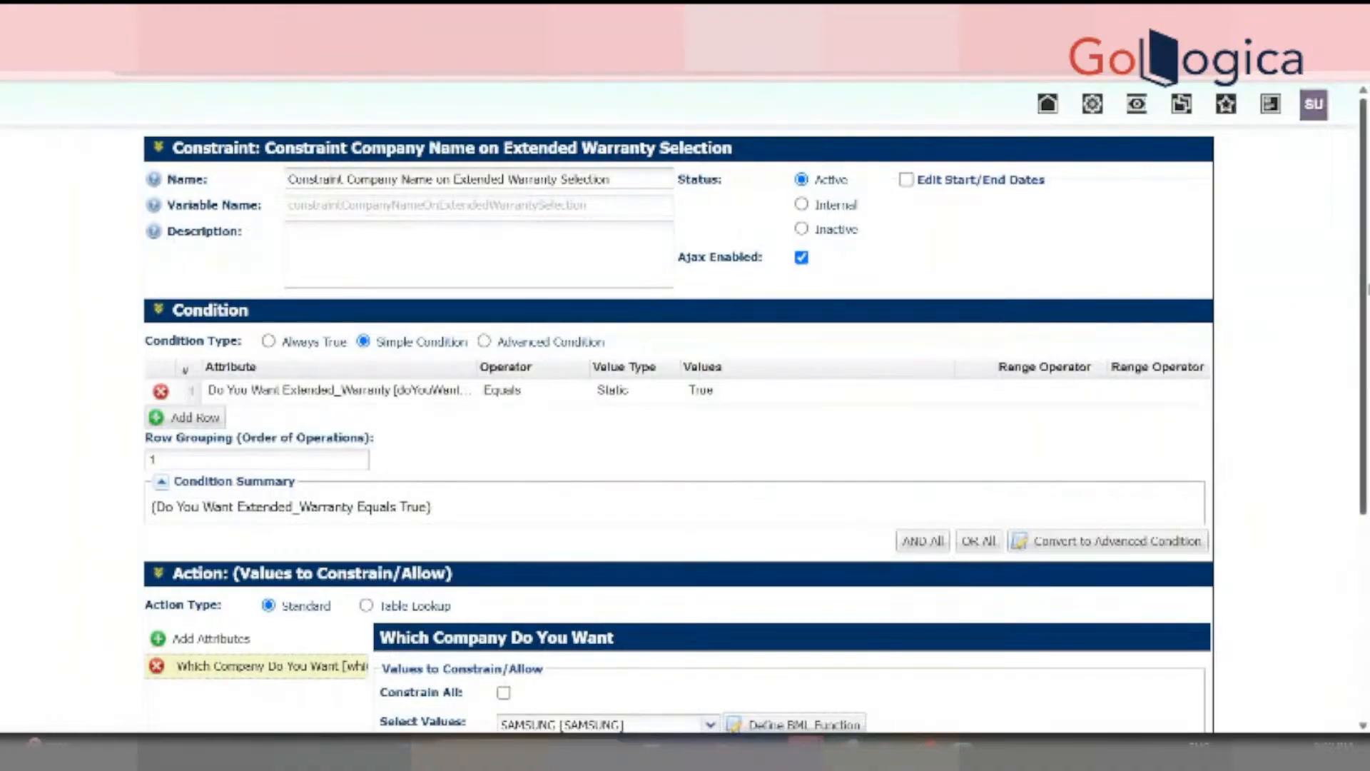
{"action": "scroll", "coordinate": [1355, 286], "scroll_direction": "down", "scroll_amount": 1}
{"action": "scroll", "coordinate": [463, 499], "scroll_direction": "down", "scroll_amount": 3}
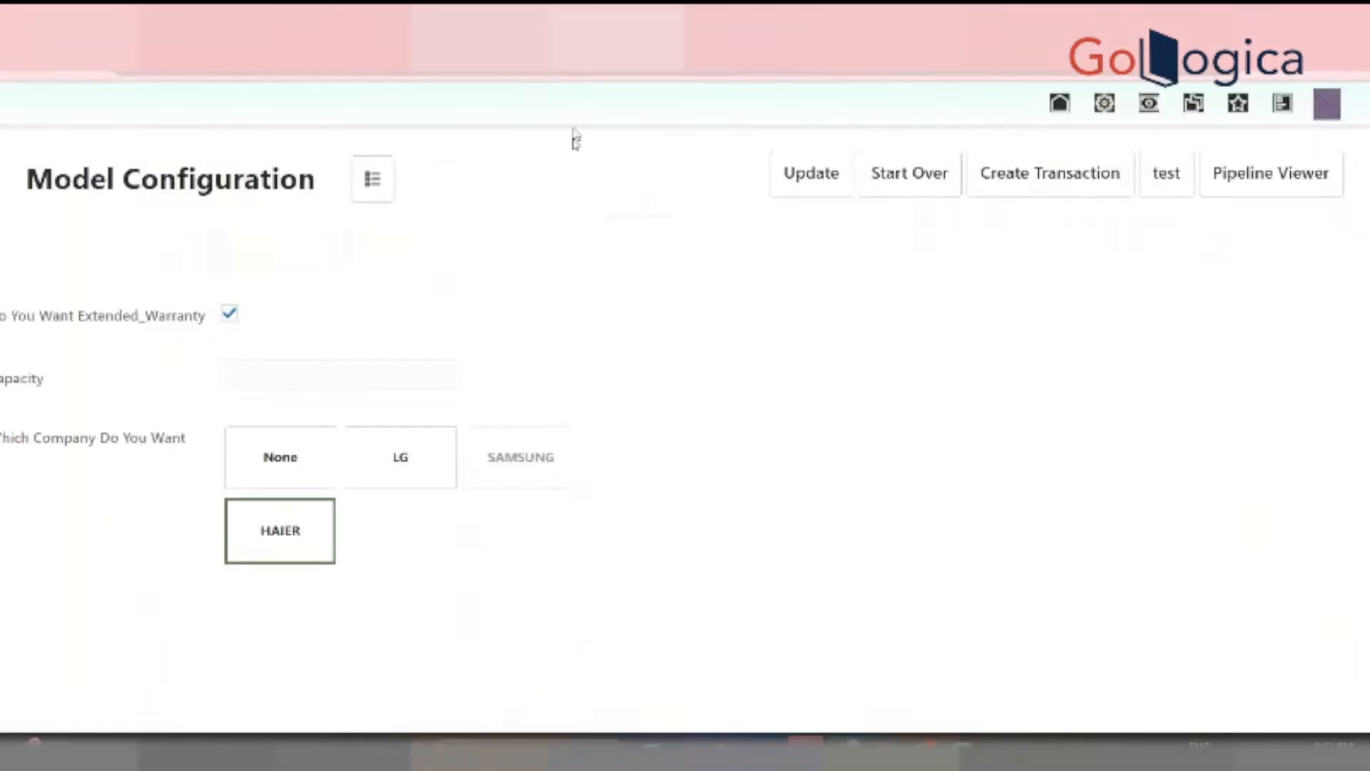
{"action": "left_click_drag", "start_coordinate": [181, 442], "coordinate": [64, 442]}
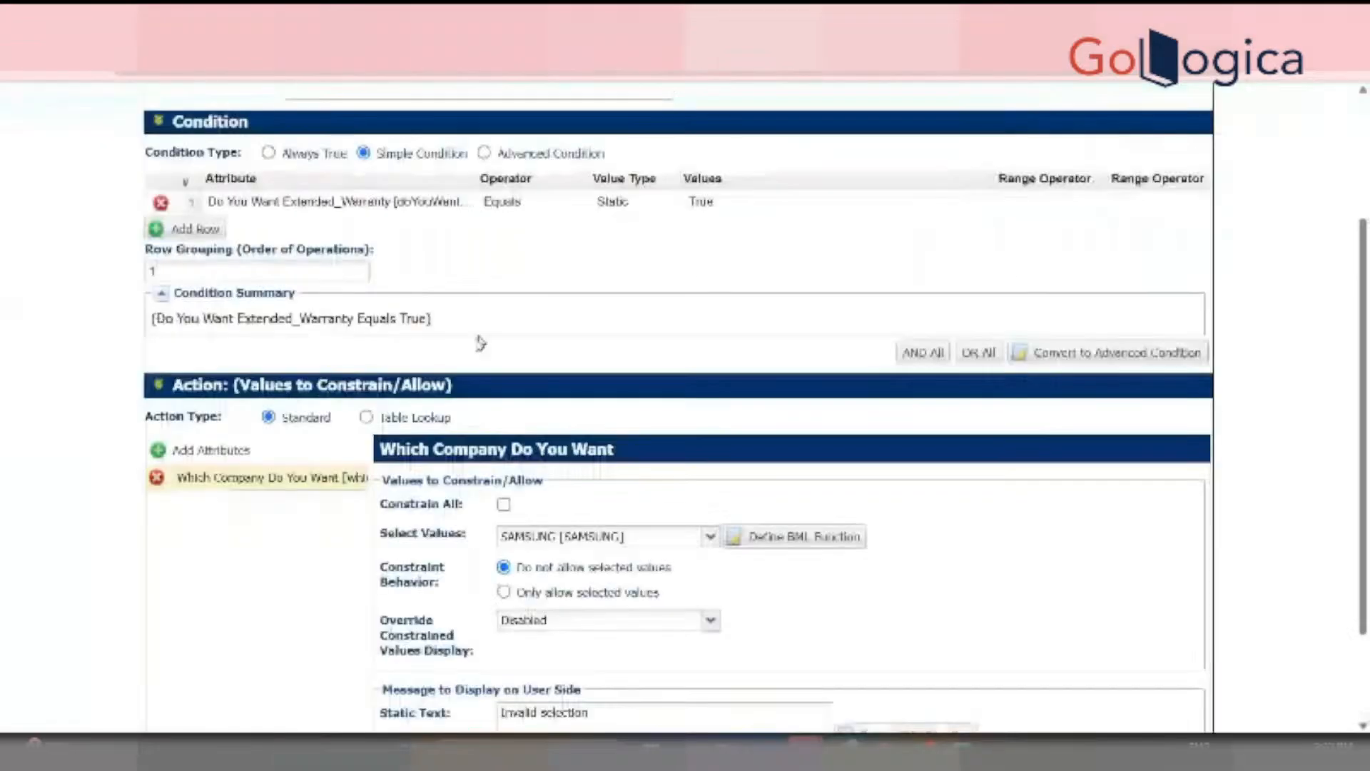
{"action": "scroll", "coordinate": [678, 407], "scroll_direction": "up", "scroll_amount": 1}
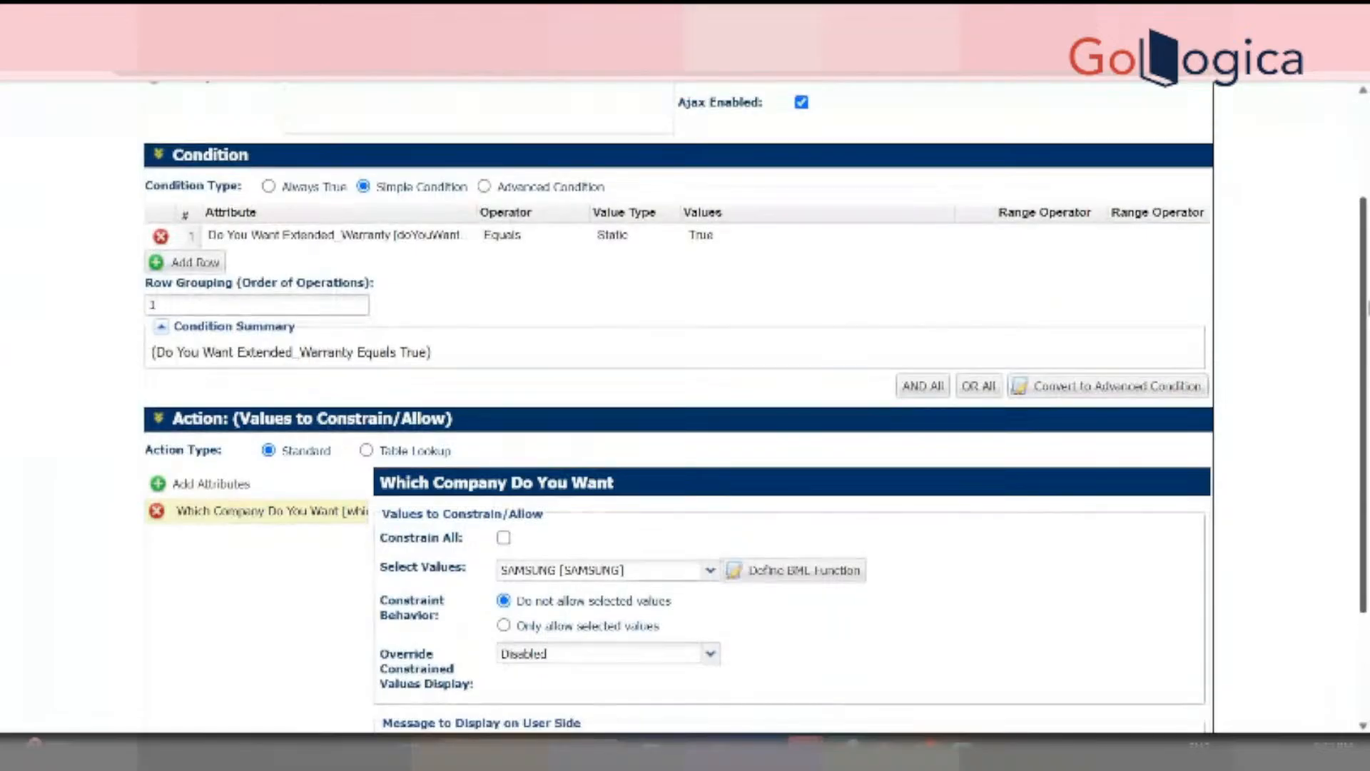
{"action": "scroll", "coordinate": [678, 406], "scroll_direction": "up", "scroll_amount": 1}
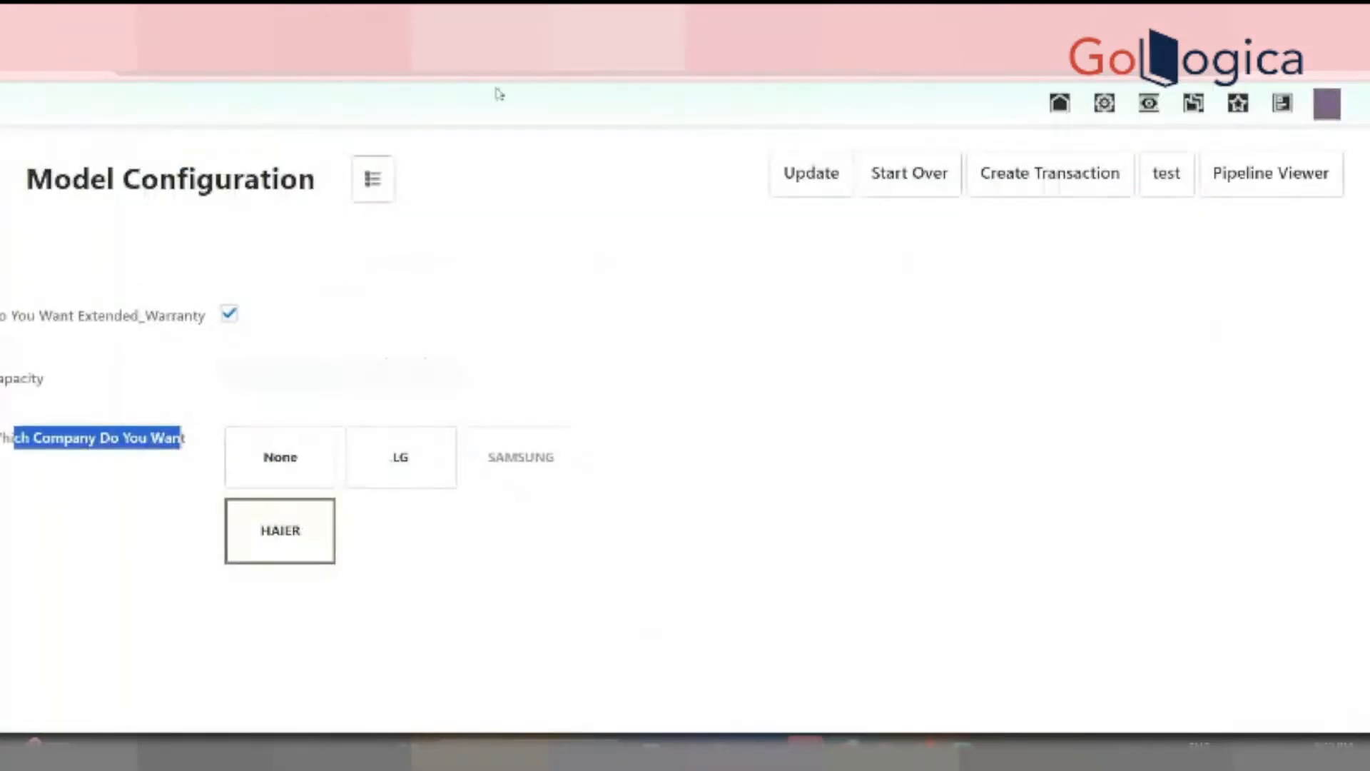
{"action": "left_click", "coordinate": [129, 472]}
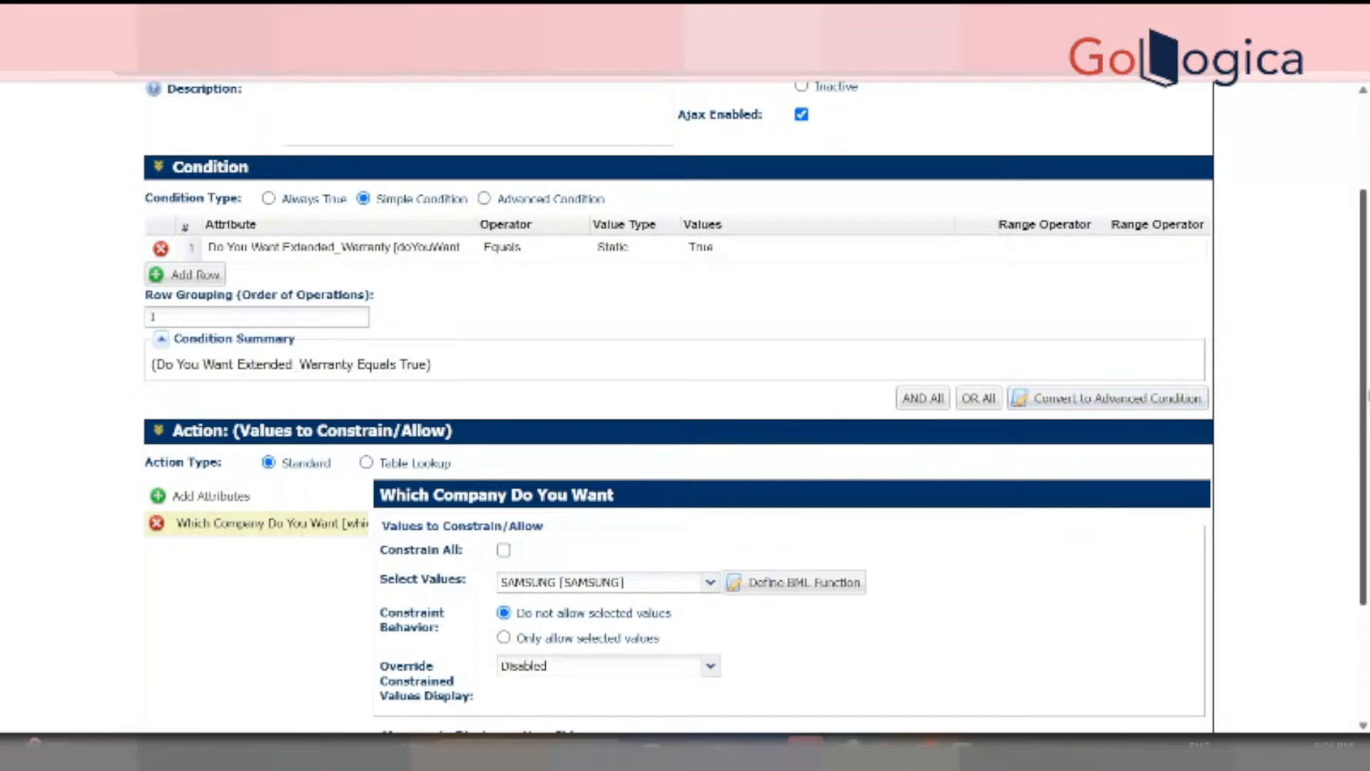
Find the Capacity attribute and add it to the constraint rule's action
{"action": "left_click_drag", "start_coordinate": [1363, 390], "coordinate": [1366, 288]}
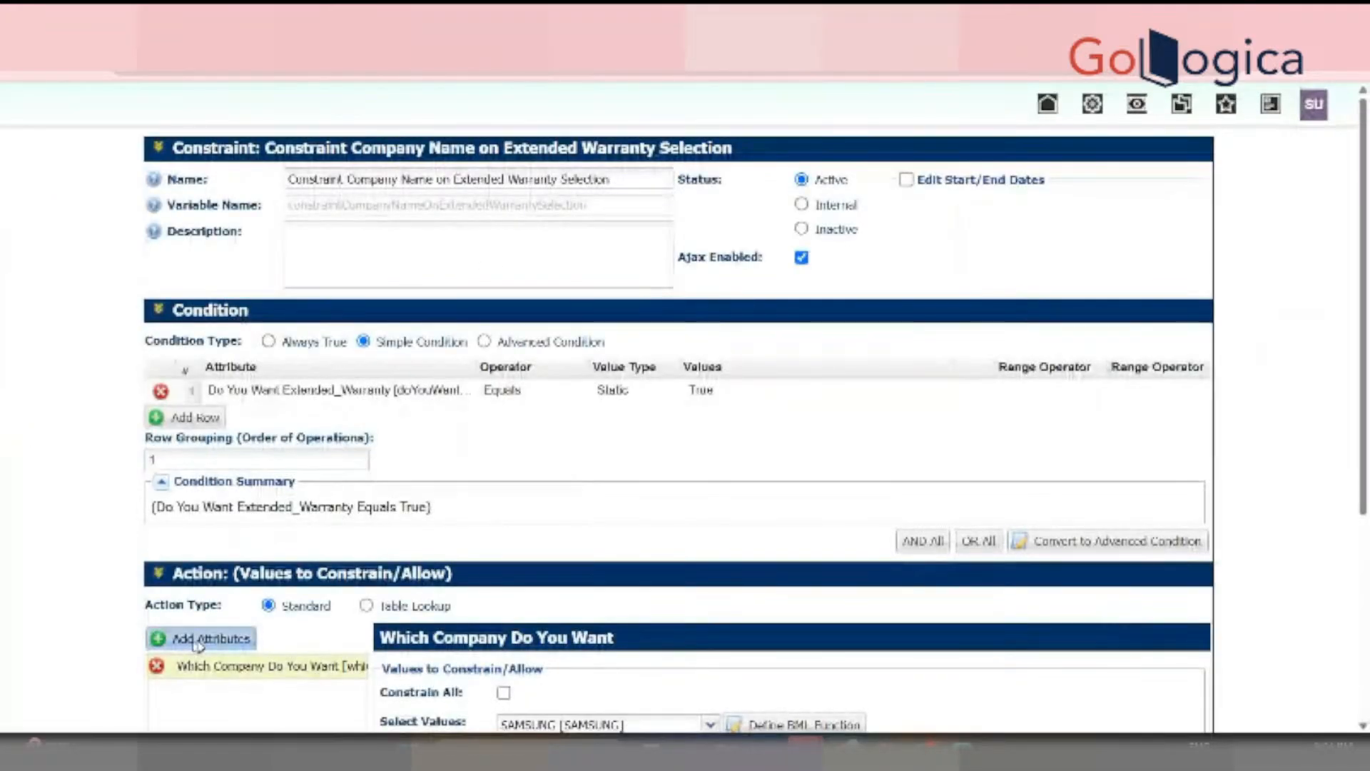
{"action": "left_click", "coordinate": [199, 638]}
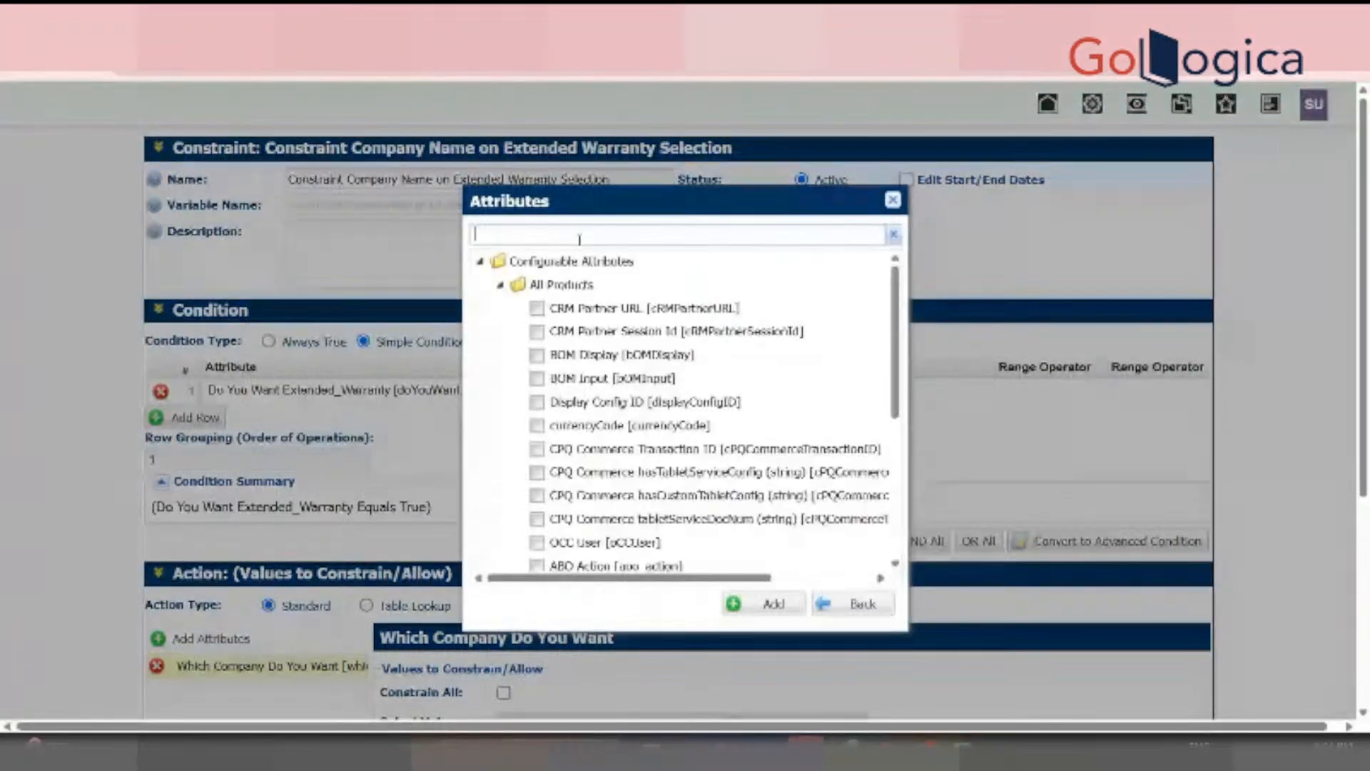
{"action": "type", "text": "Capac"}
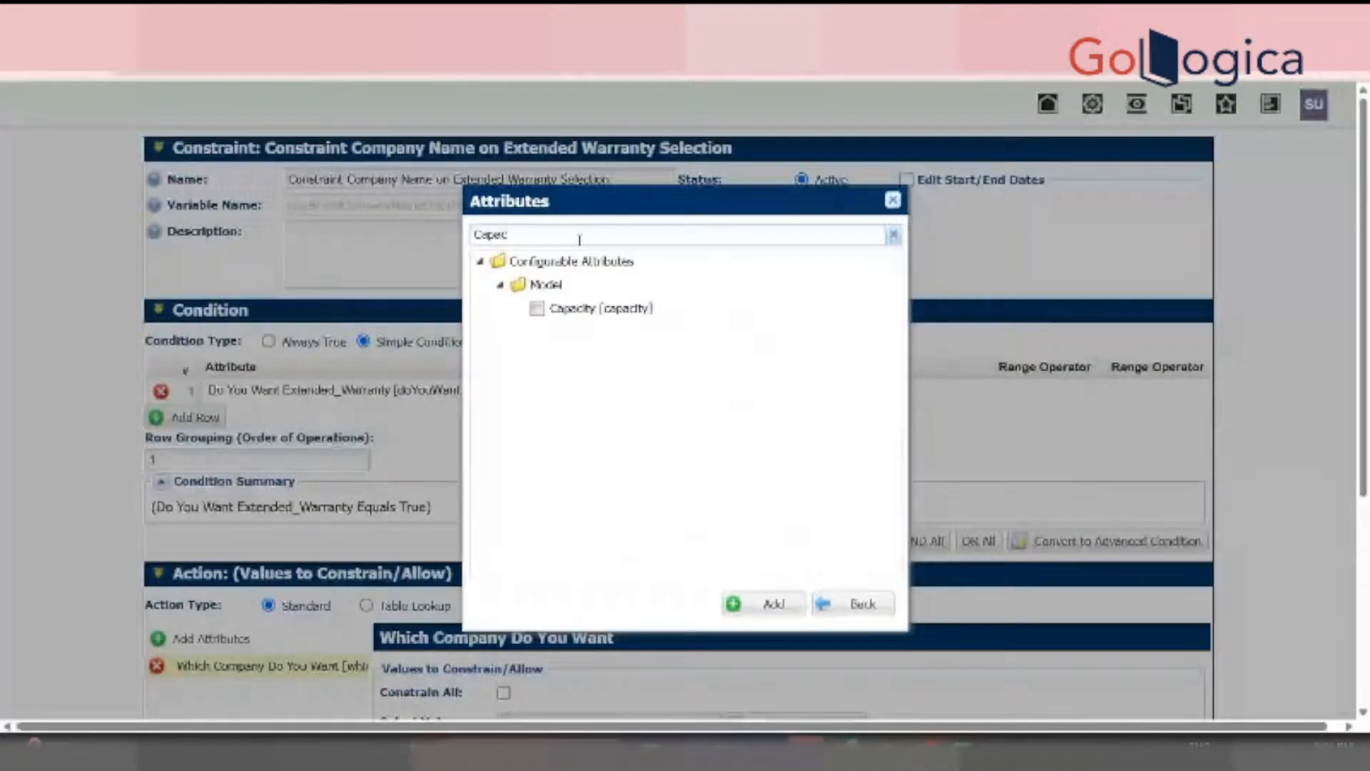
{"action": "left_click", "coordinate": [536, 308]}
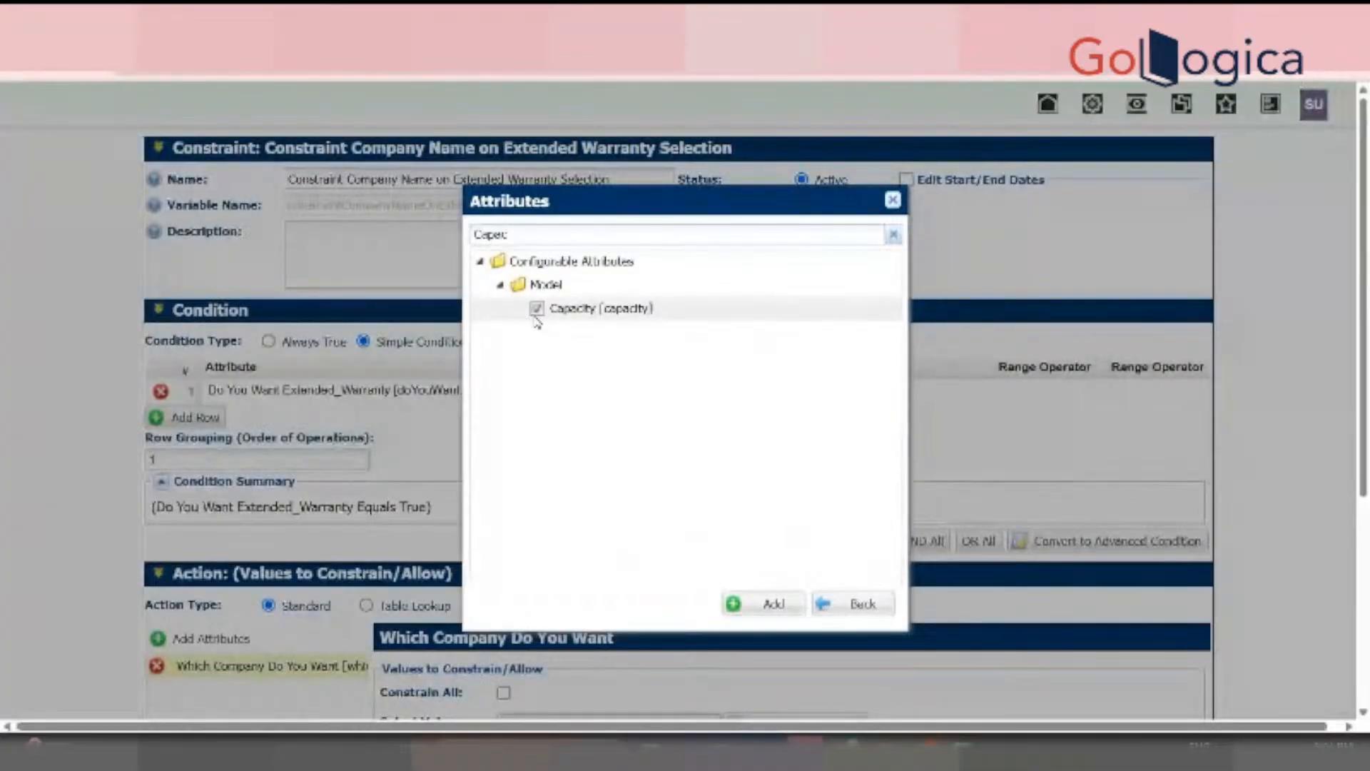
{"action": "left_click", "coordinate": [774, 604]}
{"action": "scroll", "coordinate": [307, 428], "scroll_direction": "down", "scroll_amount": 3}
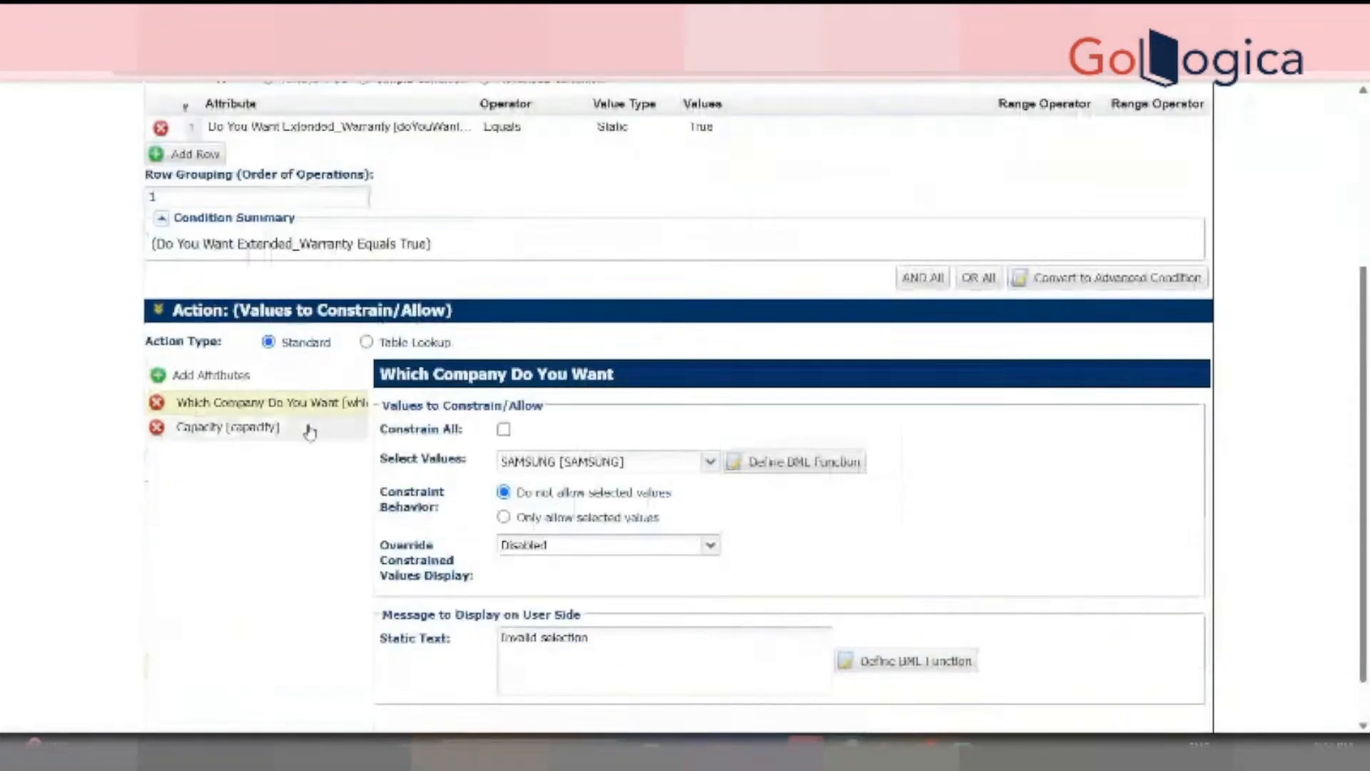
Set the Capacity constraint to values > 10, leaving the second range operator blank
{"action": "left_click", "coordinate": [306, 419]}
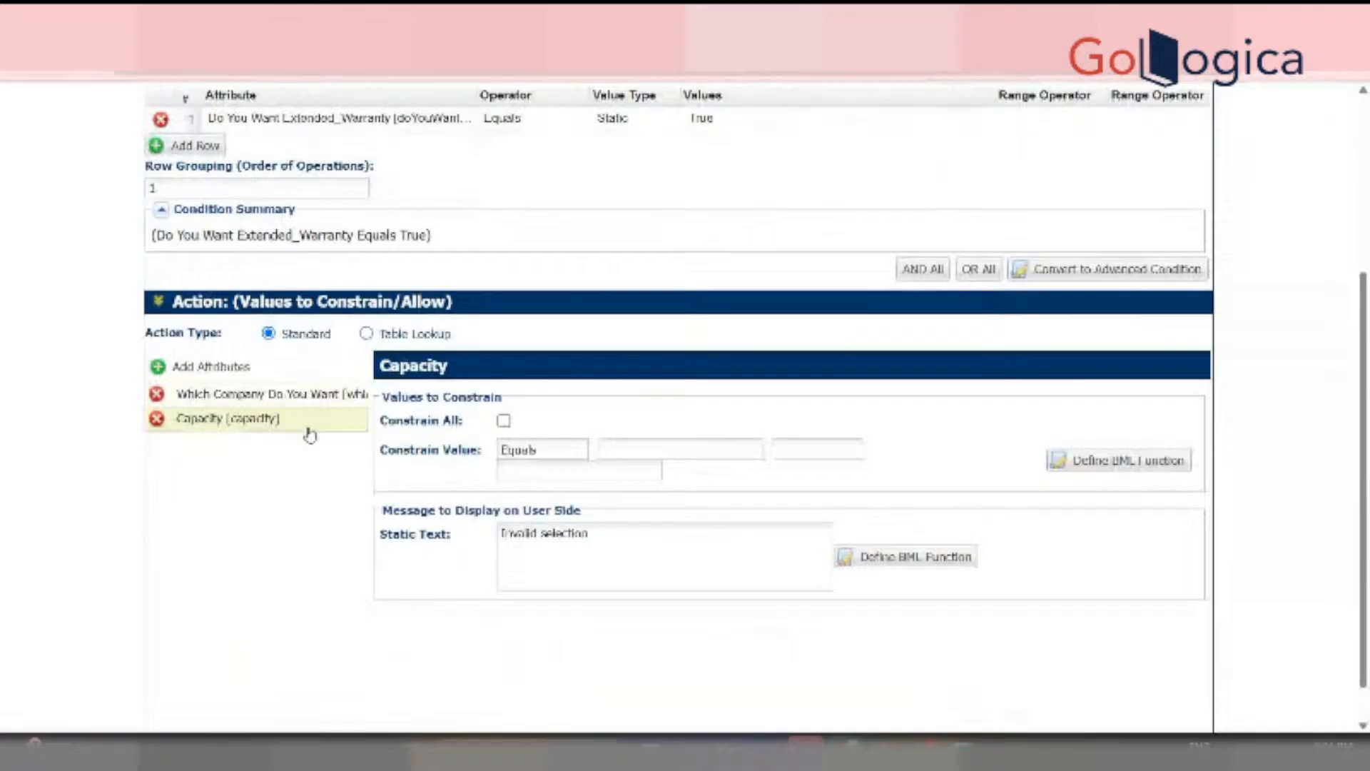
{"action": "left_click", "coordinate": [543, 451]}
{"action": "left_click", "coordinate": [660, 454]}
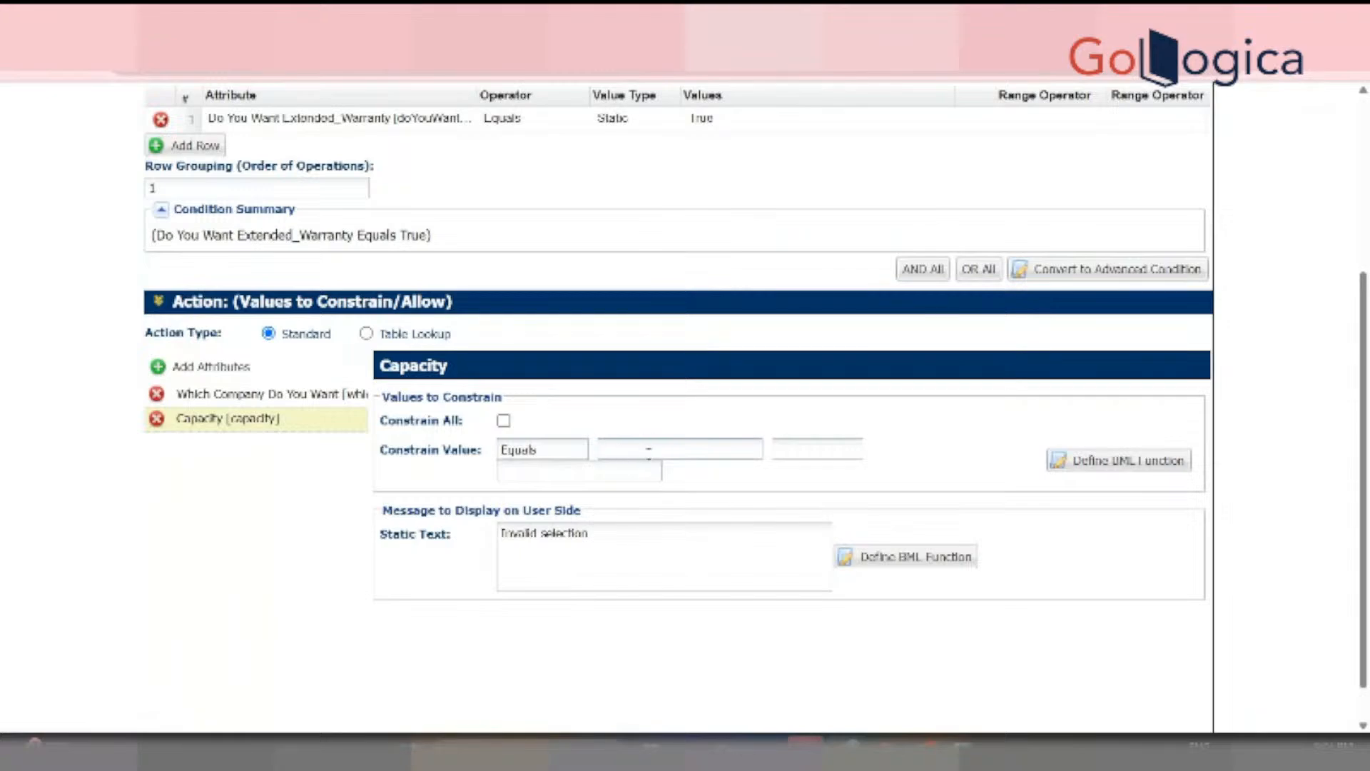
{"action": "left_click", "coordinate": [561, 451]}
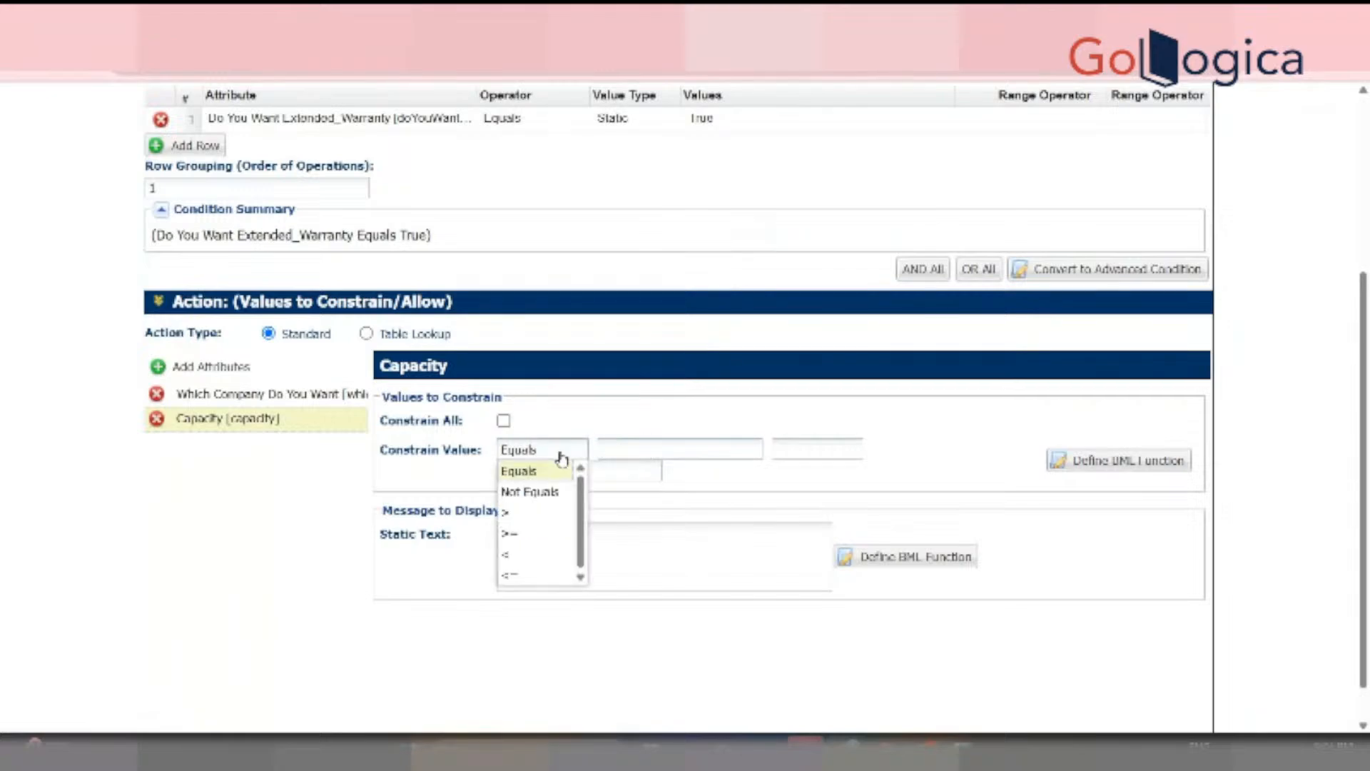
{"action": "left_click", "coordinate": [553, 513]}
{"action": "double_click", "coordinate": [823, 435]}
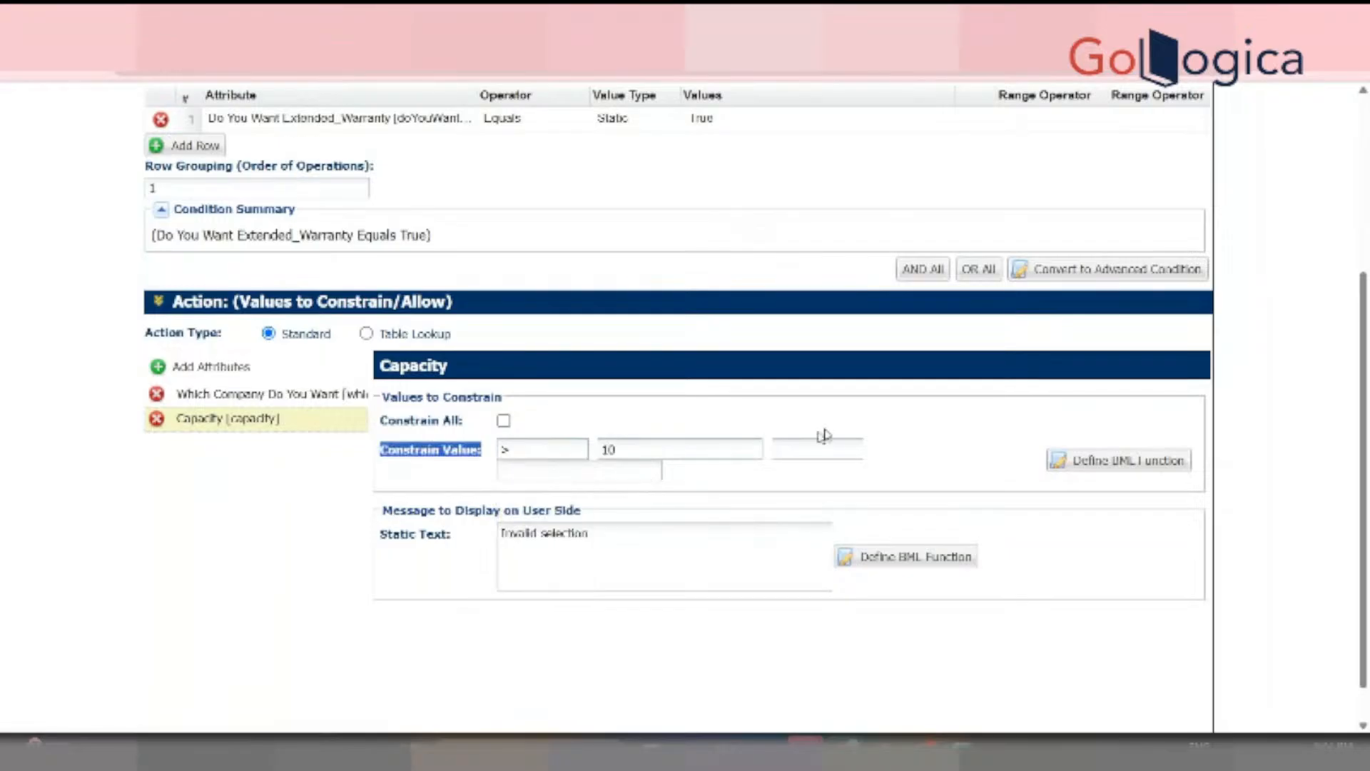
{"action": "left_click", "coordinate": [828, 457]}
{"action": "left_click", "coordinate": [829, 458]}
{"action": "left_click", "coordinate": [828, 458]}
{"action": "left_click", "coordinate": [828, 458]}
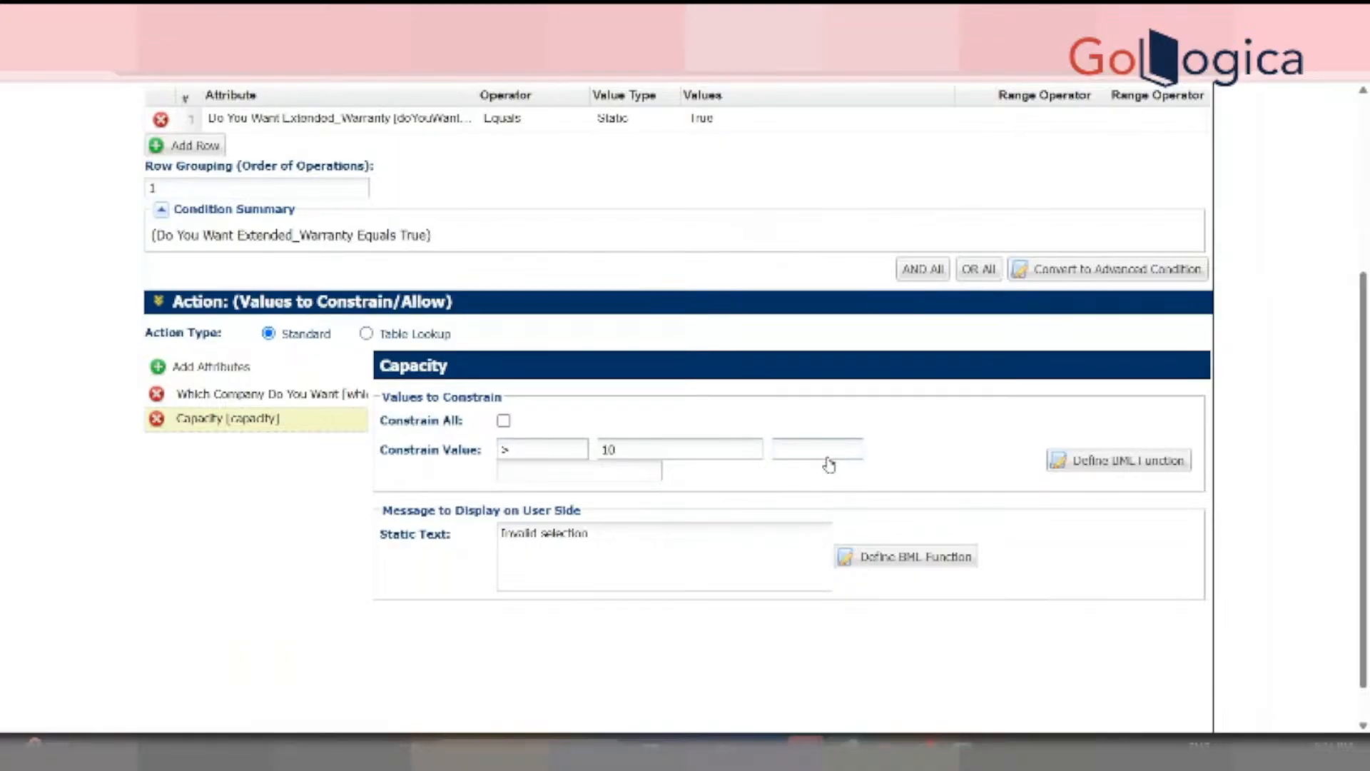
{"action": "left_click", "coordinate": [829, 461]}
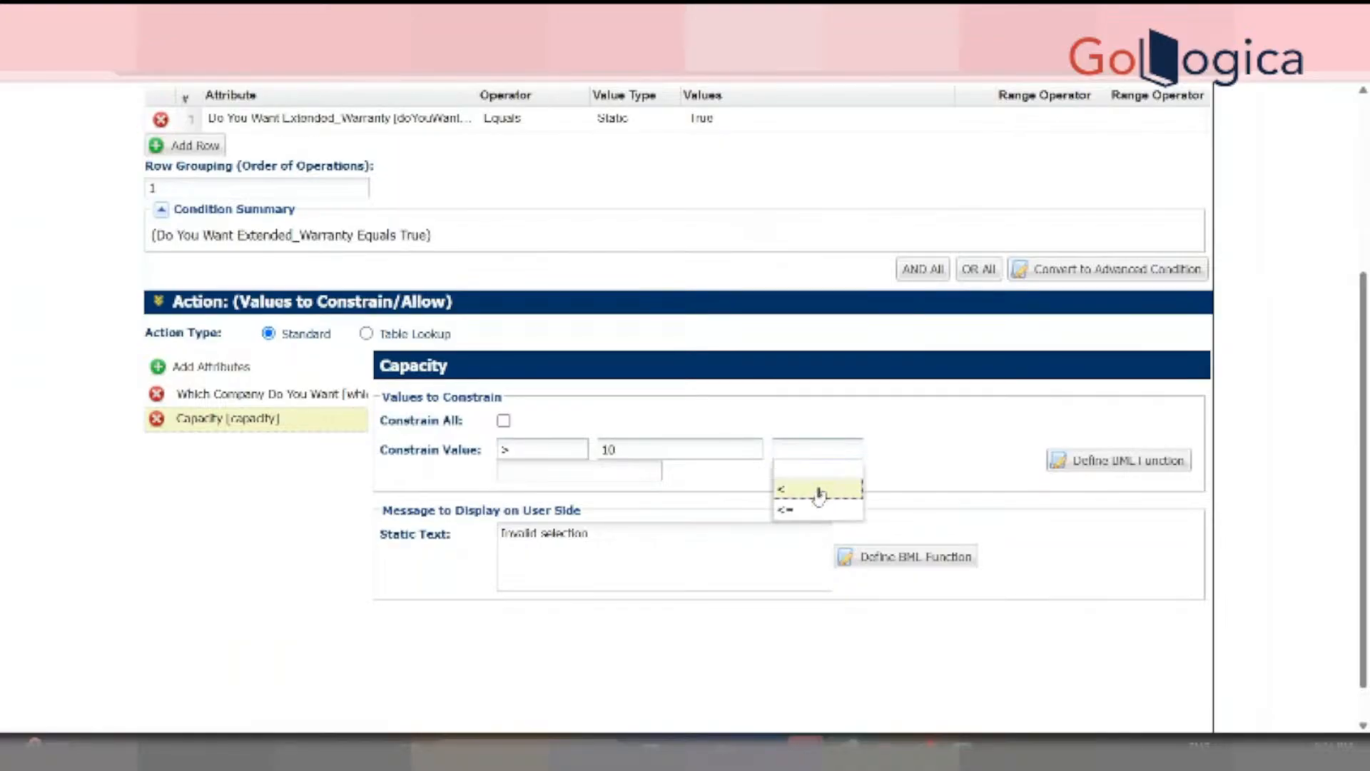
{"action": "left_click", "coordinate": [700, 483]}
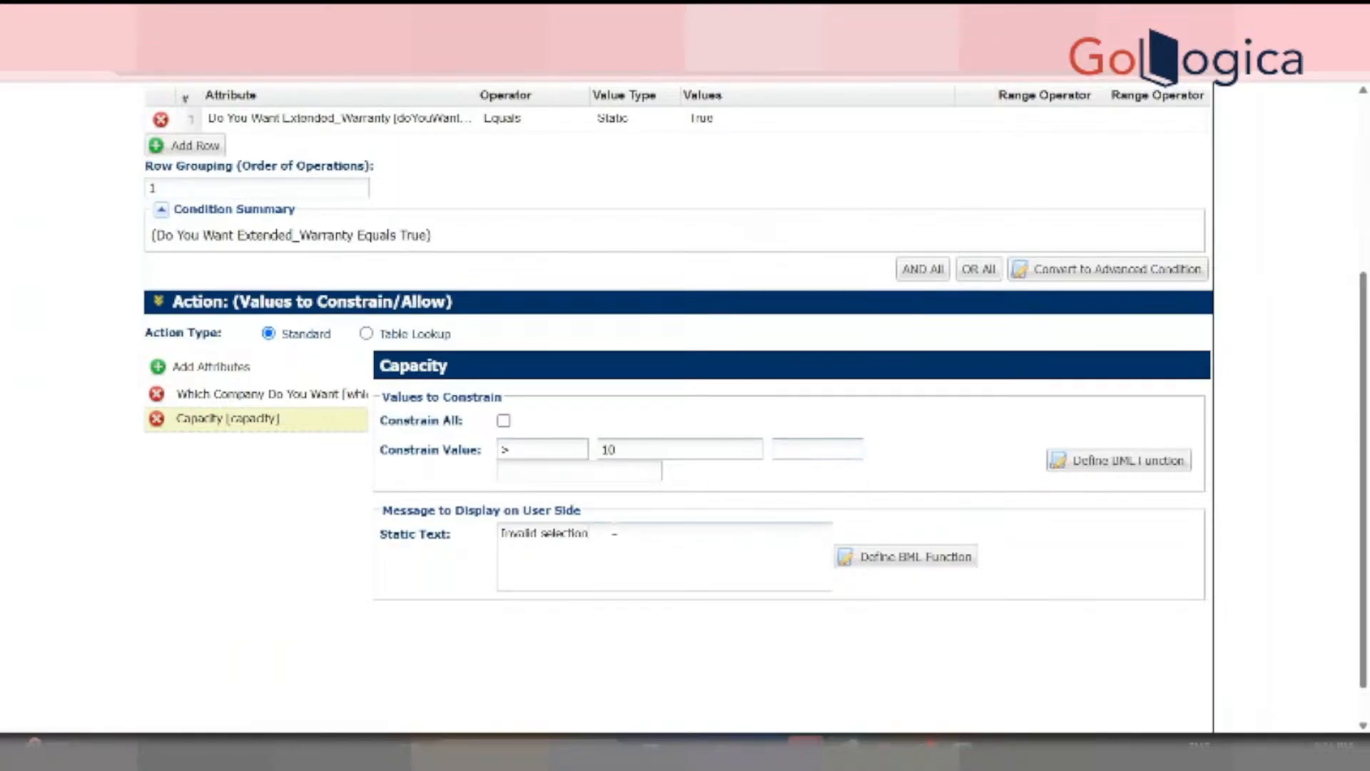
Replace the Capacity constraint's message with "Please Enter Less Than 10" and apply the rule changes
{"action": "double_click", "coordinate": [594, 532]}
{"action": "left_click", "coordinate": [675, 548]}
{"action": "left_click_drag", "start_coordinate": [628, 542], "coordinate": [475, 535]}
{"action": "type", "text": "Pleas"}
{"action": "key", "text": "BackSpace"}
{"action": "key", "text": "BackSpace"}
{"action": "key", "text": "BackSpace"}
{"action": "key", "text": "BackSpace"}
{"action": "type", "text": "lease Enter Less Than 10"}
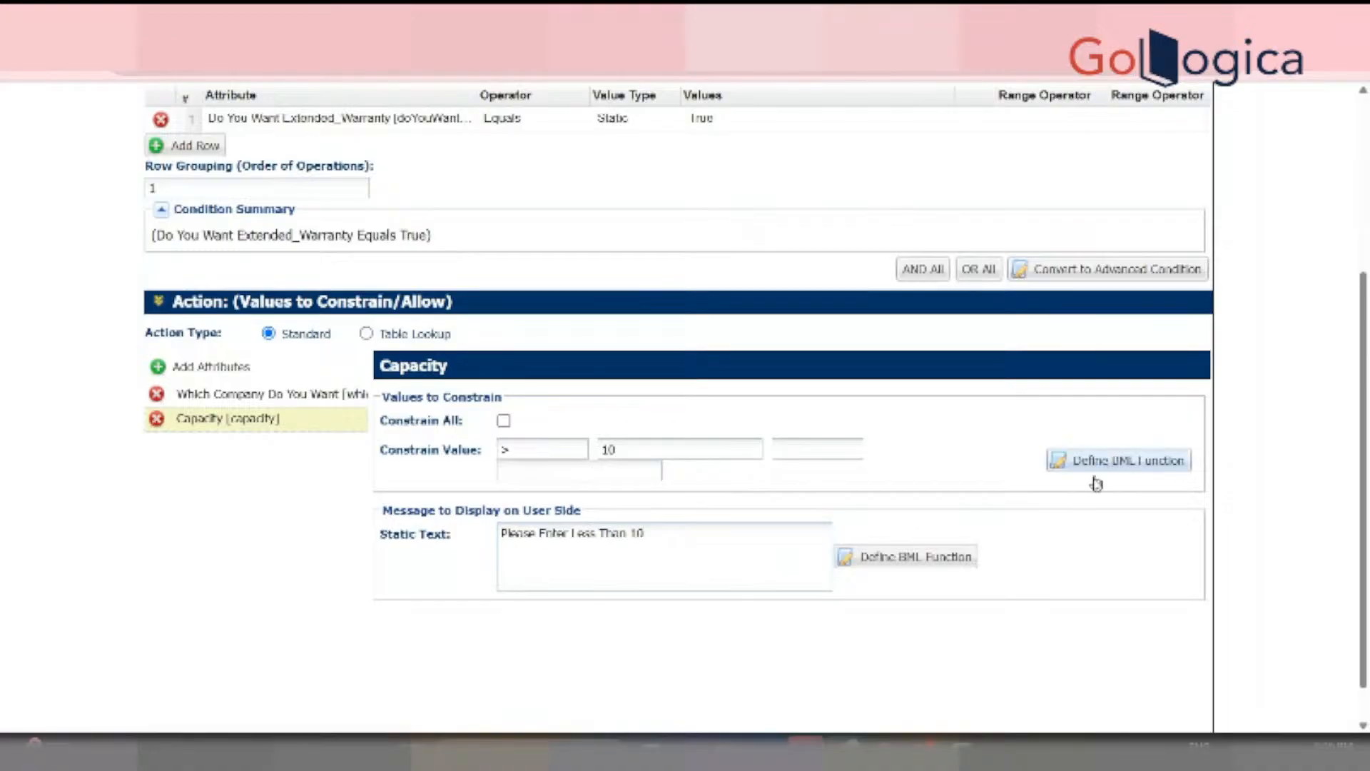
{"action": "scroll", "coordinate": [1063, 628], "scroll_direction": "down", "scroll_amount": 1}
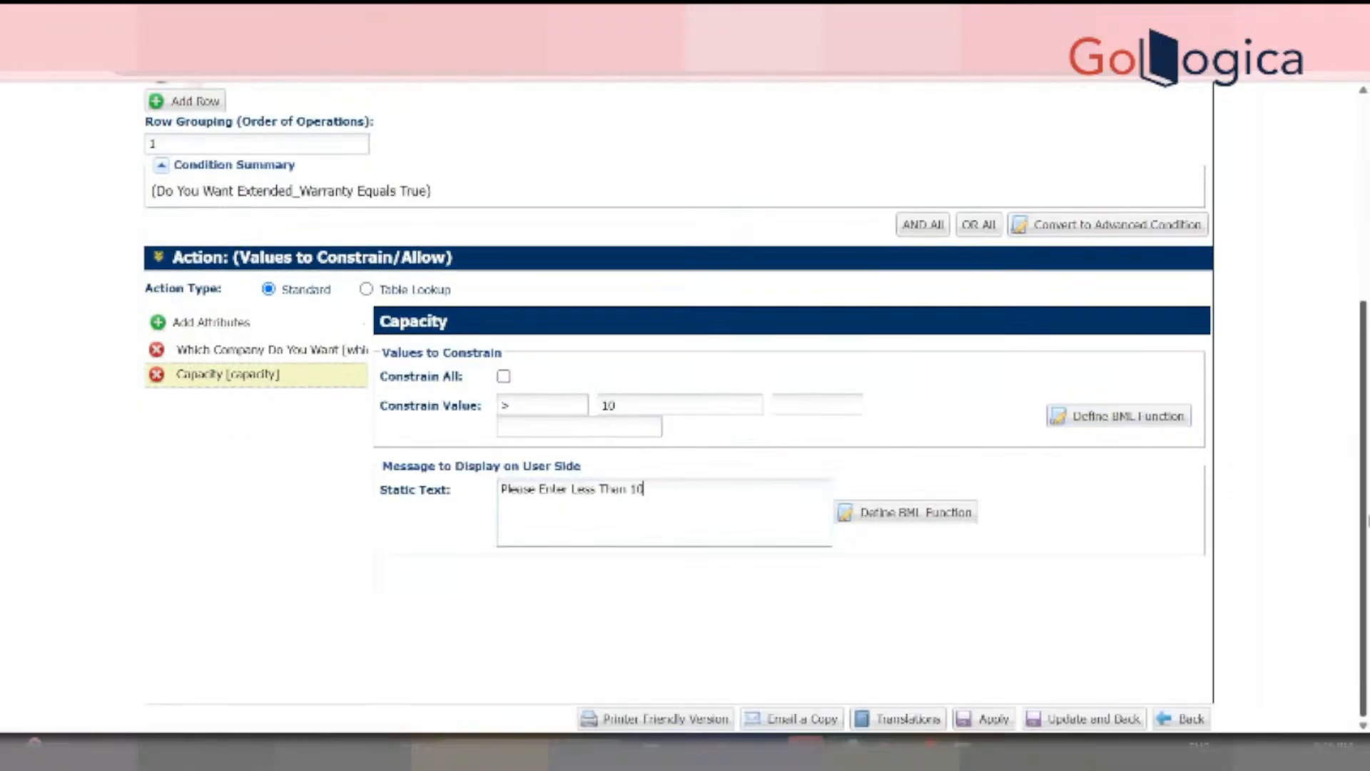
{"action": "left_click", "coordinate": [988, 716]}
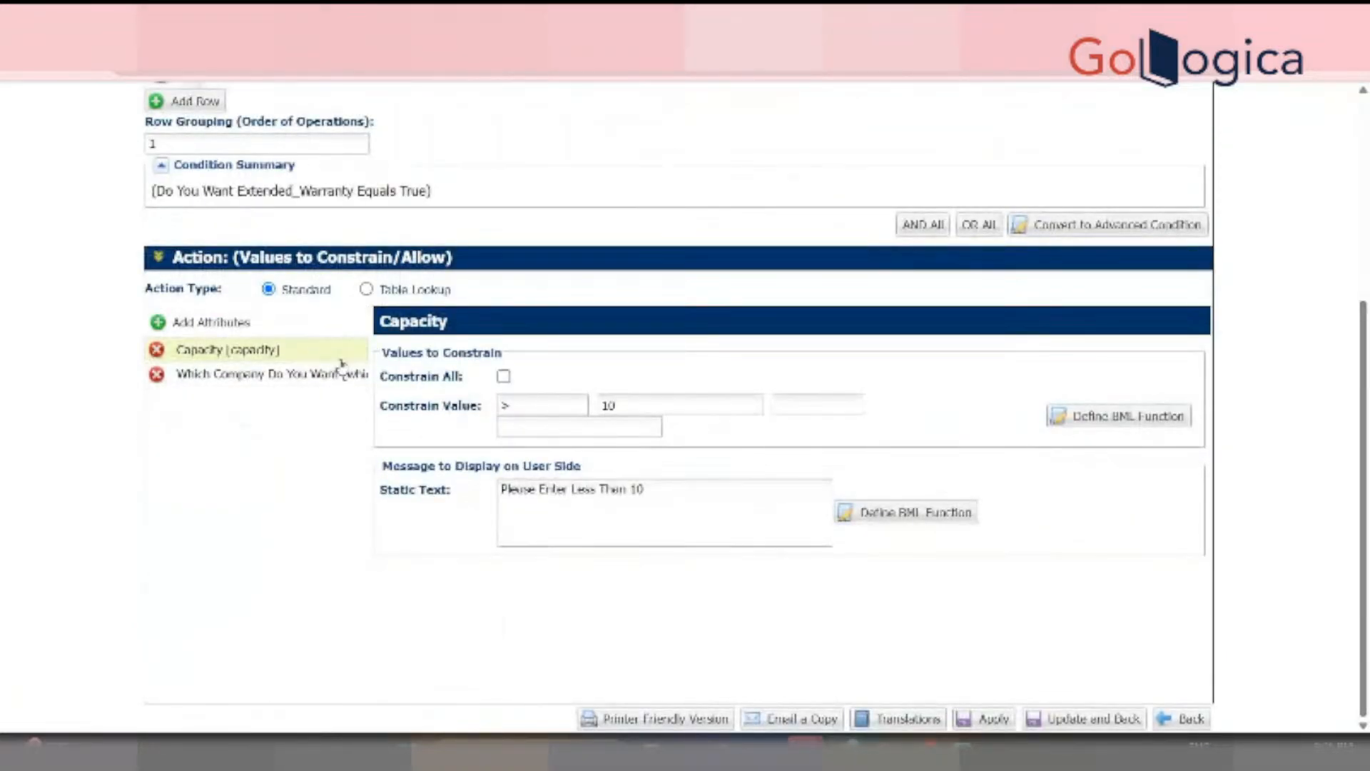
Review the available comparison operators and the user message of the Capacity constraint
{"action": "left_click", "coordinate": [518, 410]}
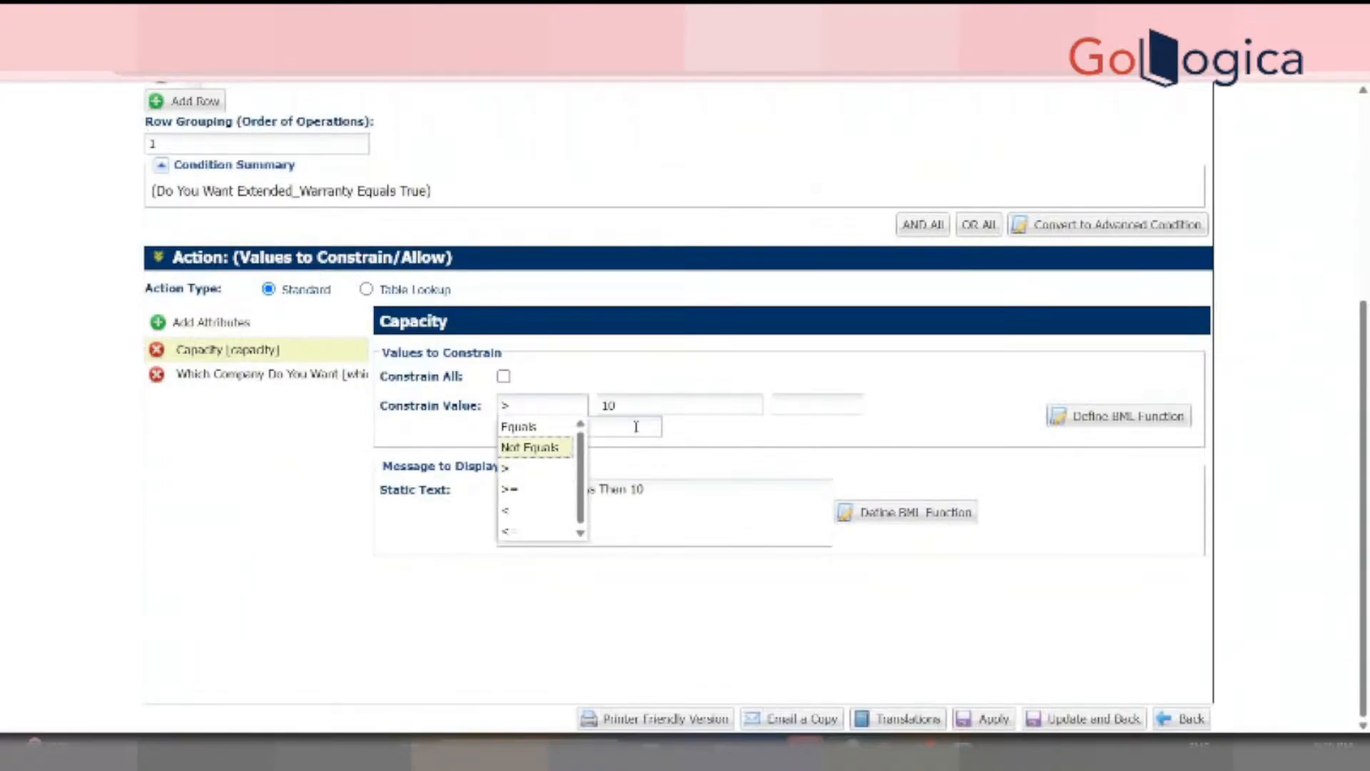
{"action": "left_click_drag", "start_coordinate": [644, 514], "coordinate": [499, 494]}
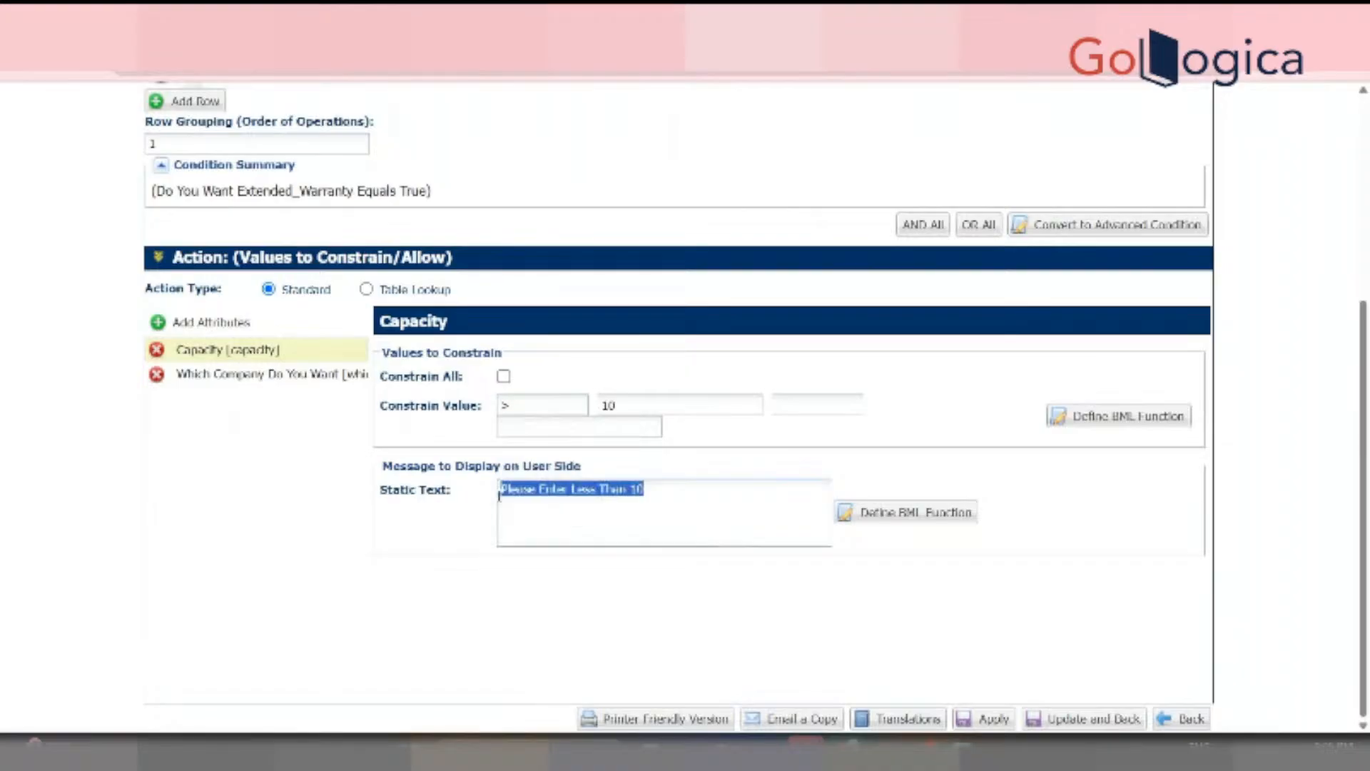
{"action": "left_click", "coordinate": [619, 521]}
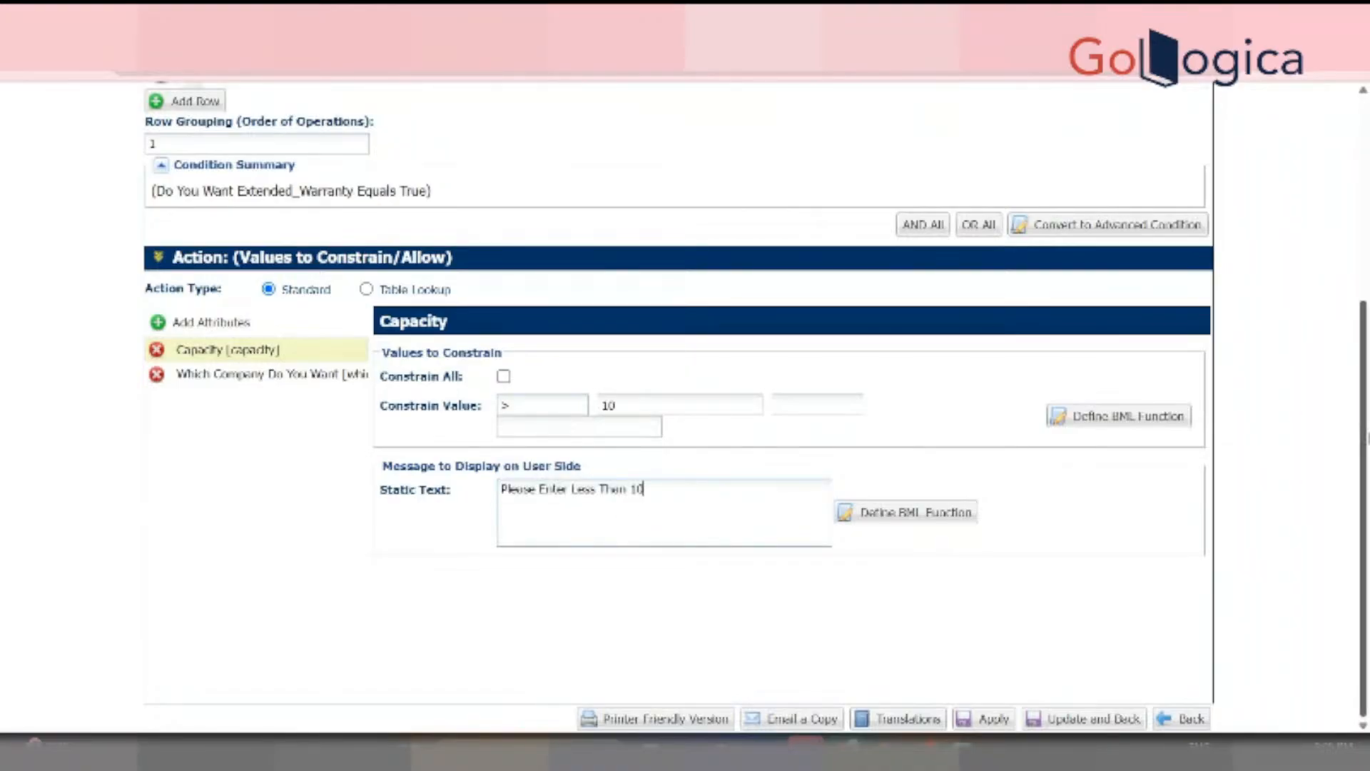
Save the constraint rule with the Capacity restriction and return to the Refrigerators constraint rules list
{"action": "scroll", "coordinate": [805, 327], "scroll_direction": "up", "scroll_amount": 1}
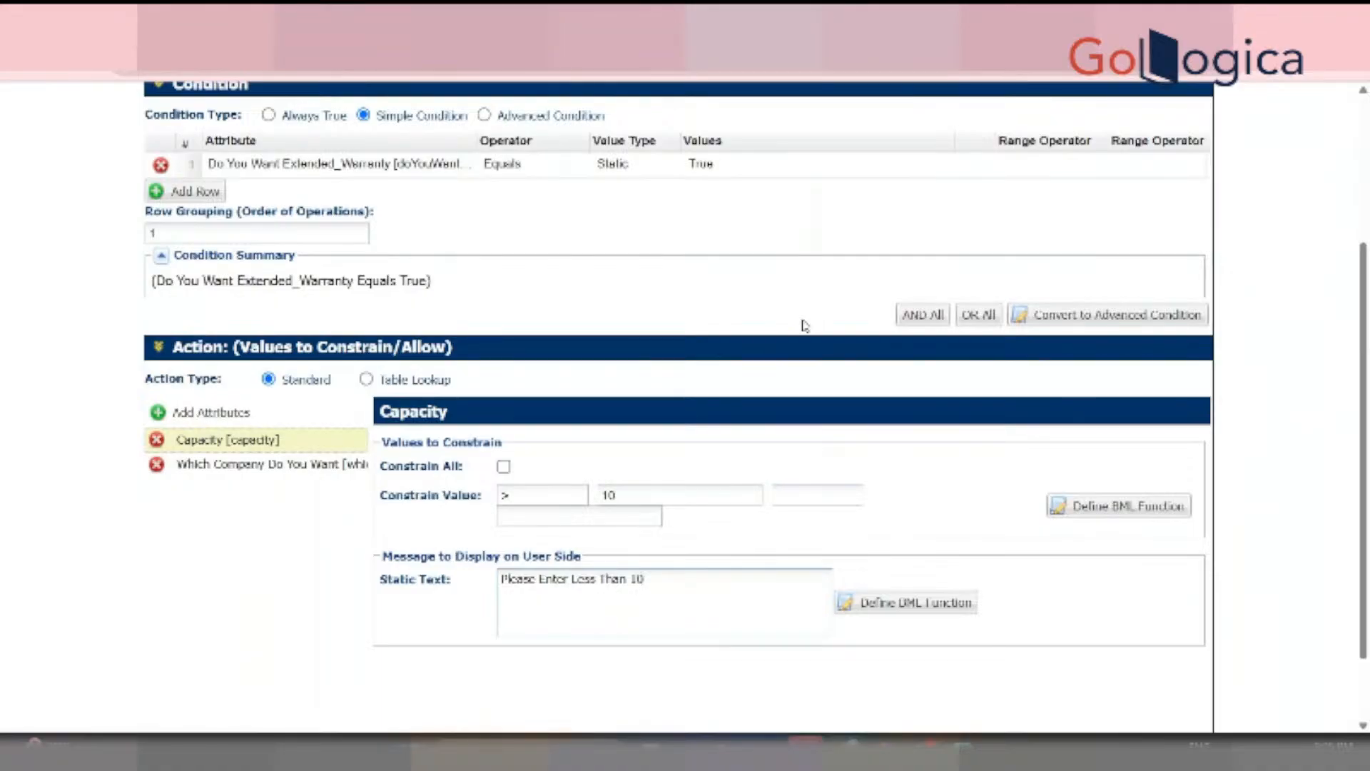
{"action": "mouse_move", "coordinate": [1363, 445]}
{"action": "left_mouse_down"}
{"action": "mouse_move", "coordinate": [1363, 363]}
{"action": "mouse_move", "coordinate": [1364, 464]}
{"action": "left_mouse_up"}
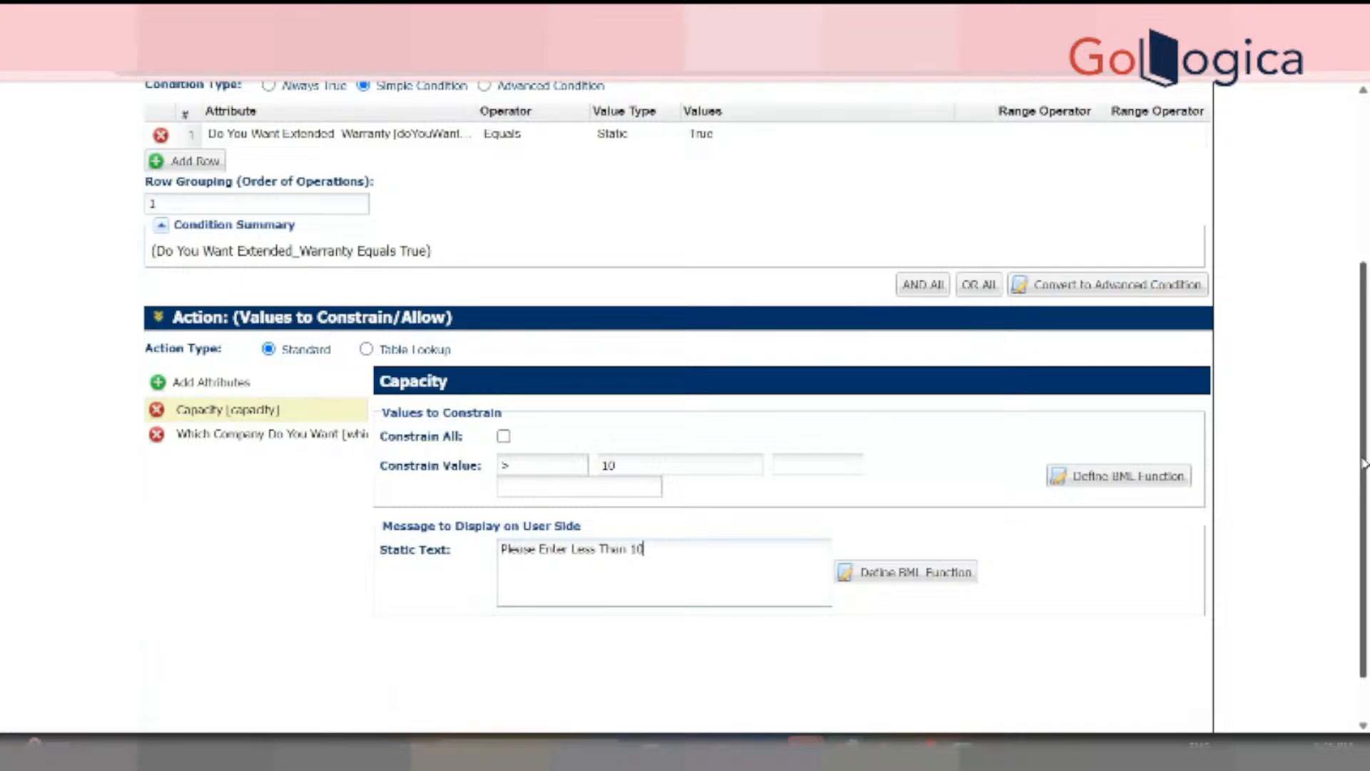
{"action": "scroll", "coordinate": [685, 406], "scroll_direction": "down", "scroll_amount": 2}
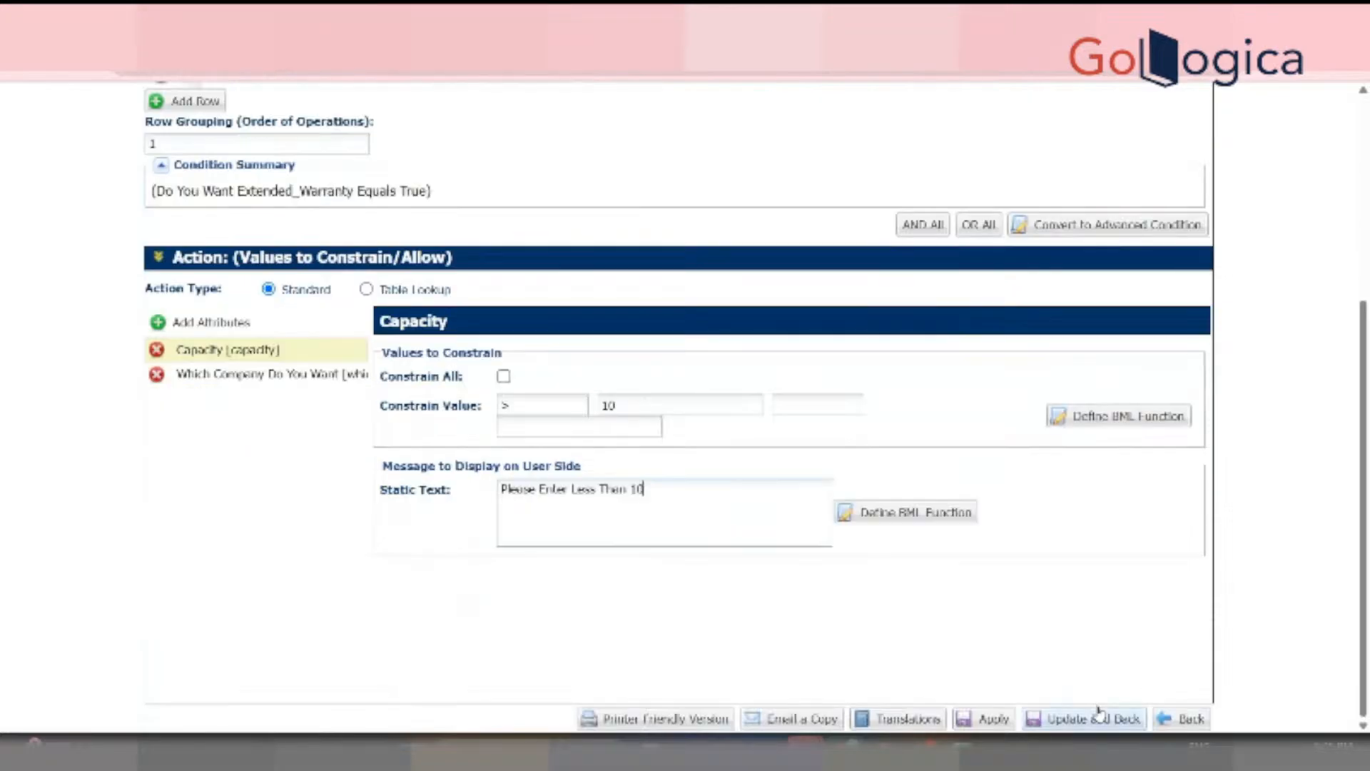
{"action": "left_click", "coordinate": [1099, 714]}
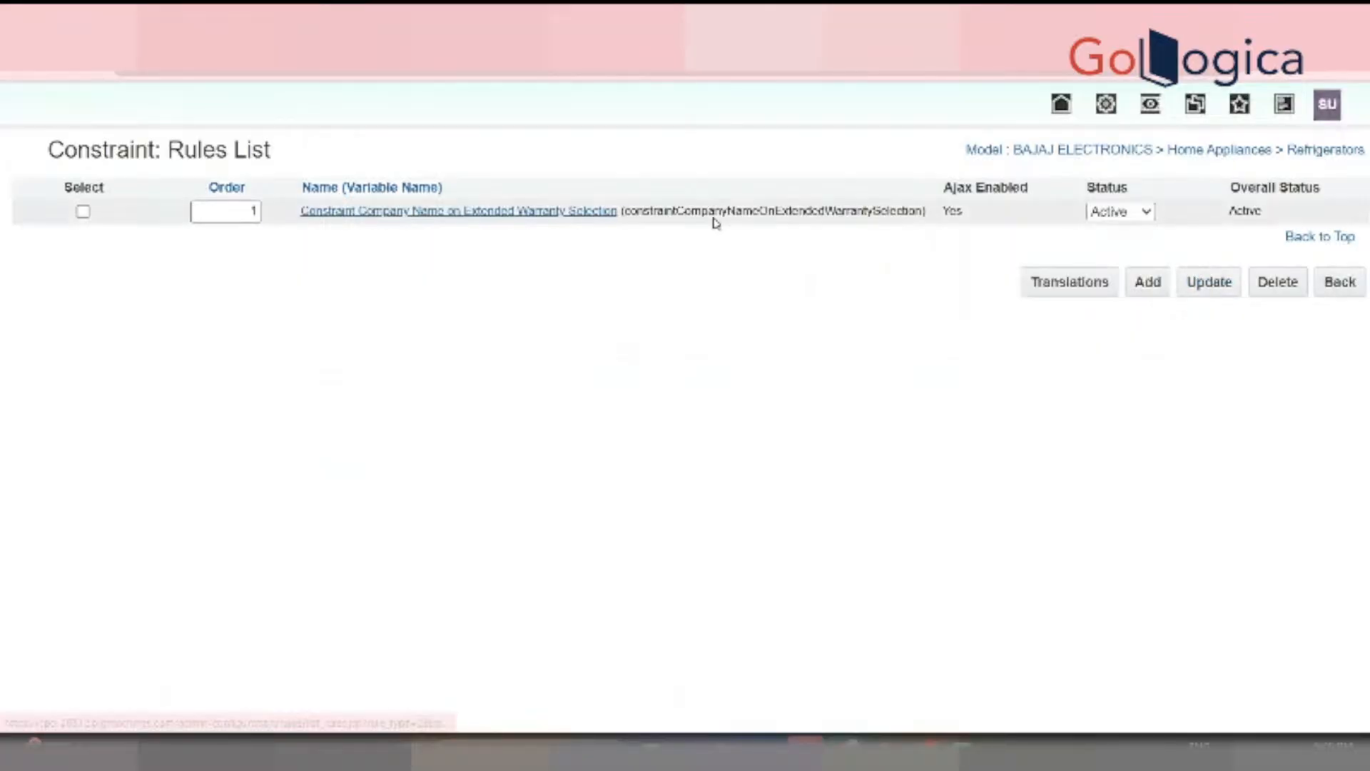
Open the catalog configuration quick links for BAJAJ ELECTRONICS, expand the constraint rules of Refrigerators under Home Appliances, and refresh the tree
{"action": "left_click", "coordinate": [1115, 109]}
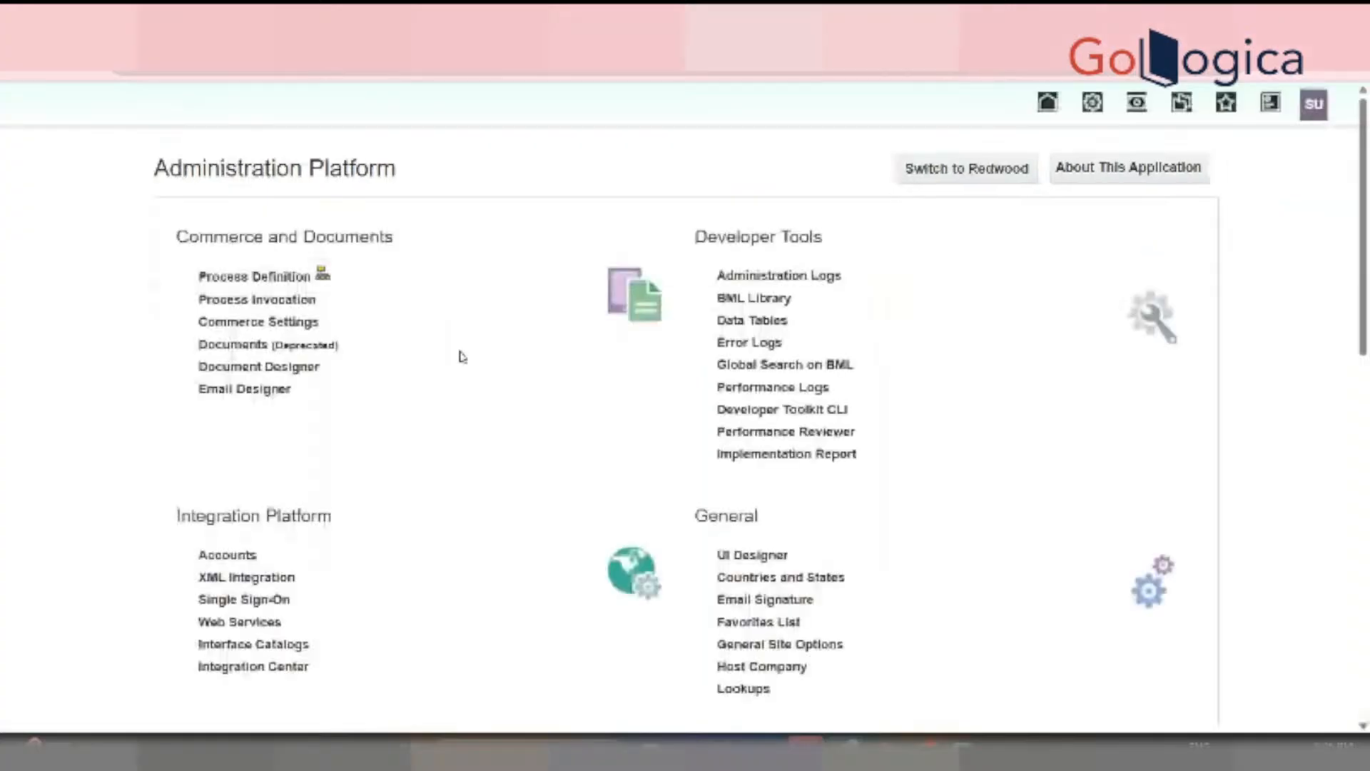
{"action": "scroll", "coordinate": [817, 405], "scroll_direction": "down", "scroll_amount": 5}
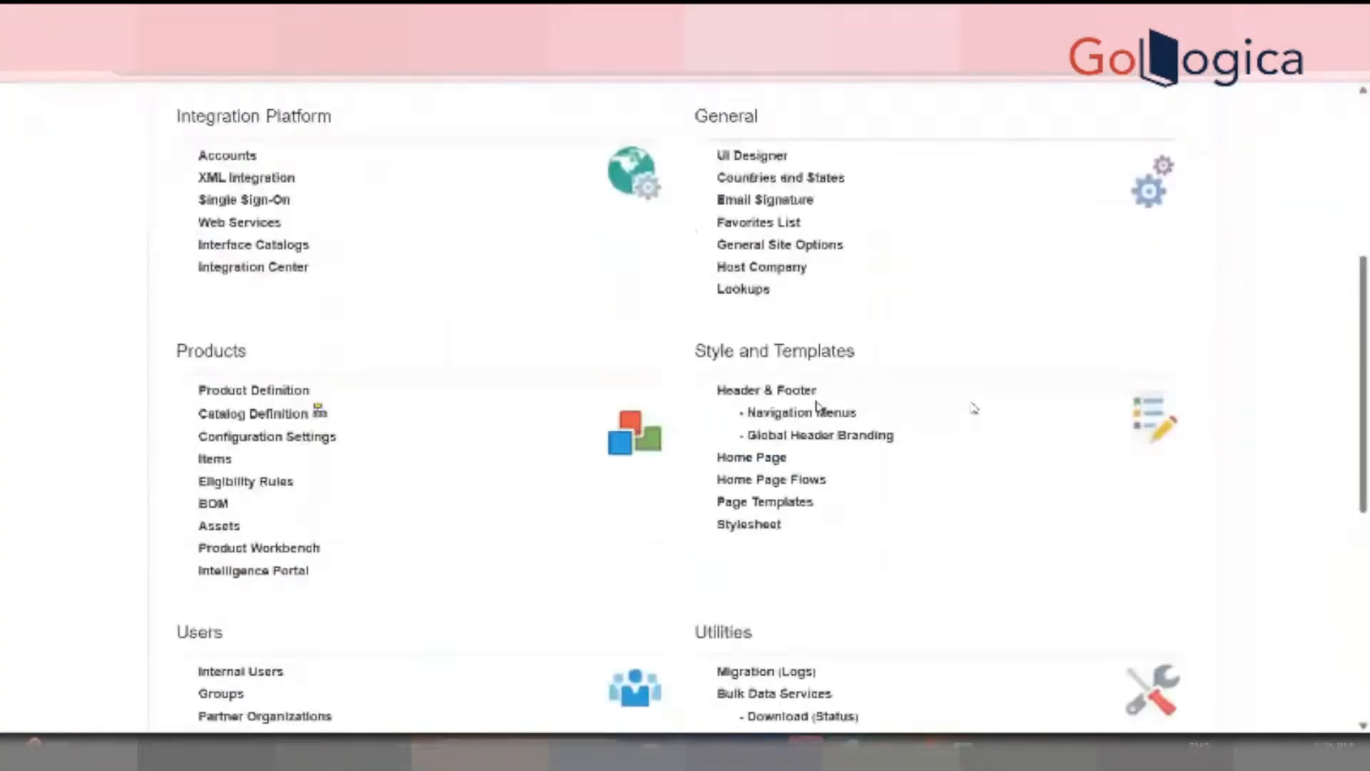
{"action": "left_click", "coordinate": [319, 412]}
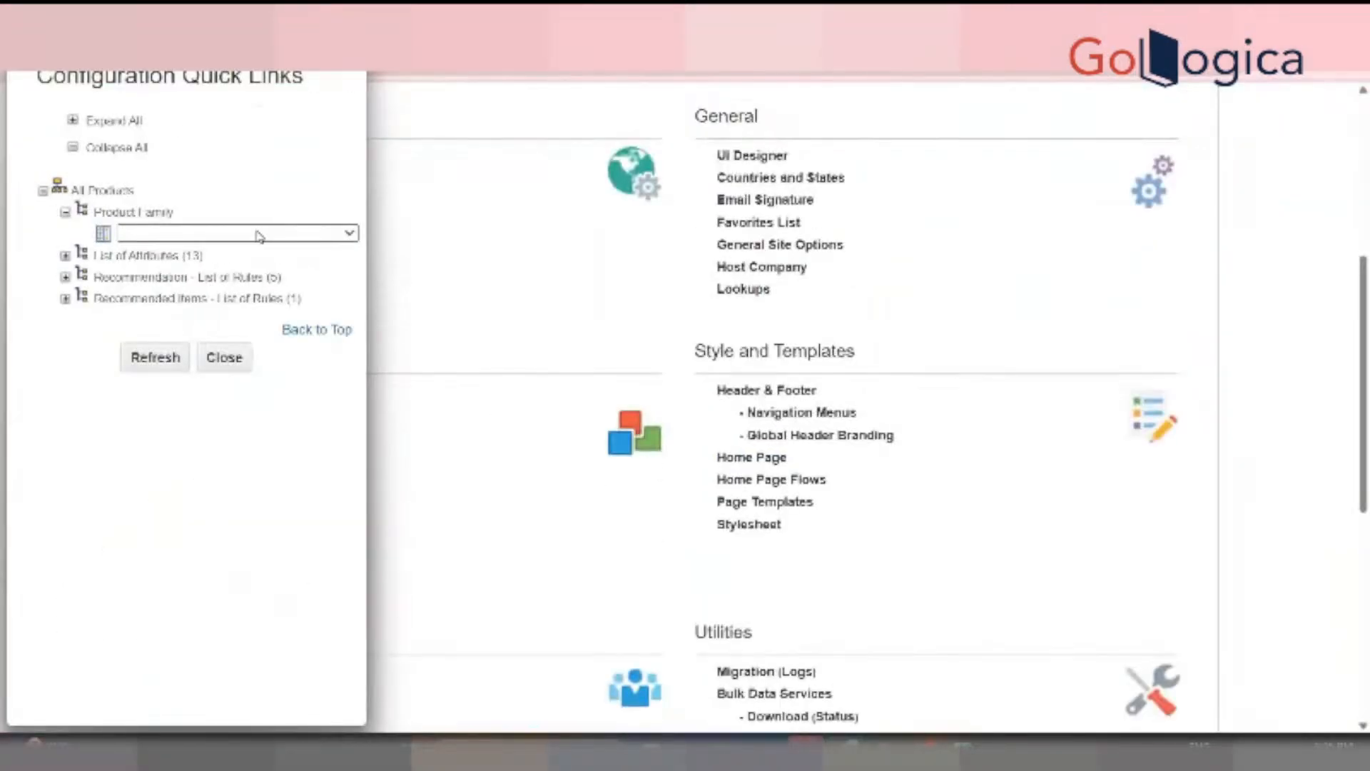
{"action": "left_click", "coordinate": [257, 234]}
{"action": "left_click", "coordinate": [251, 298]}
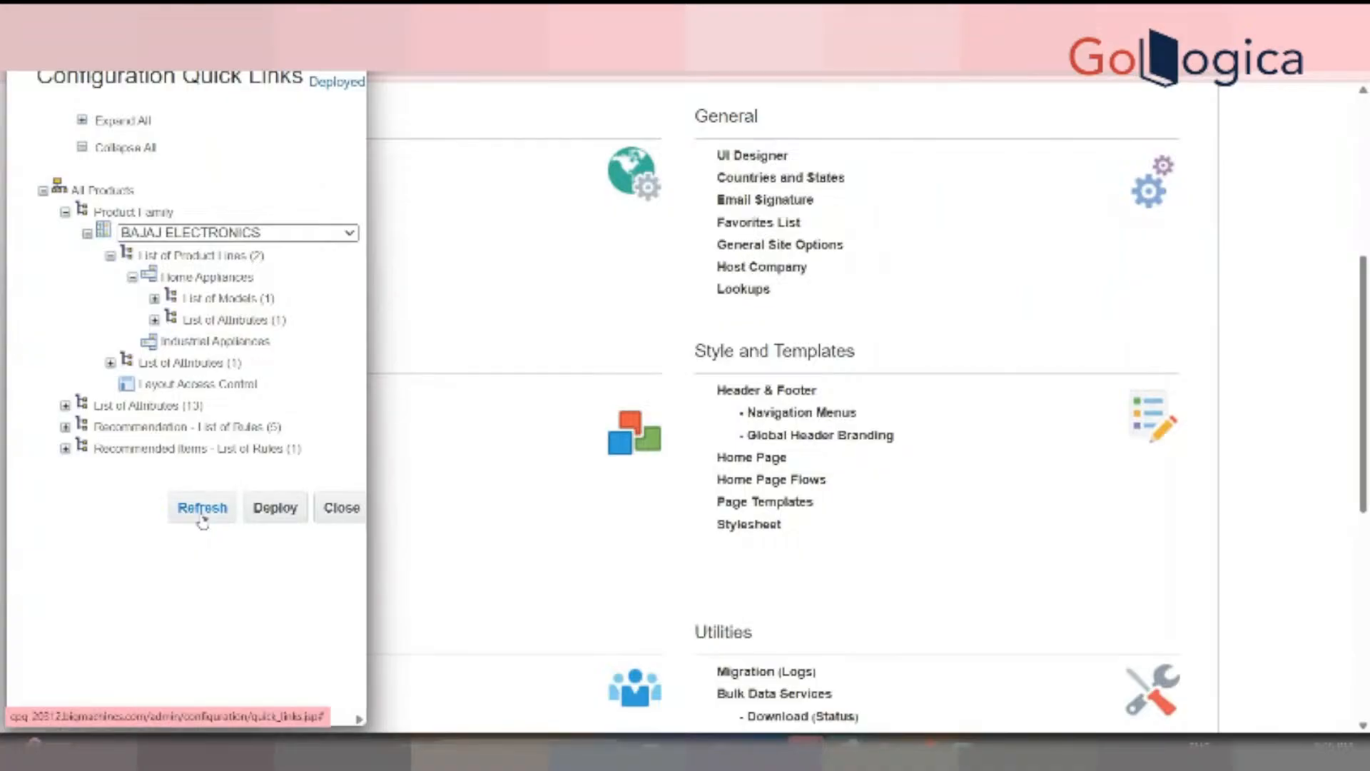
{"action": "left_click", "coordinate": [154, 299]}
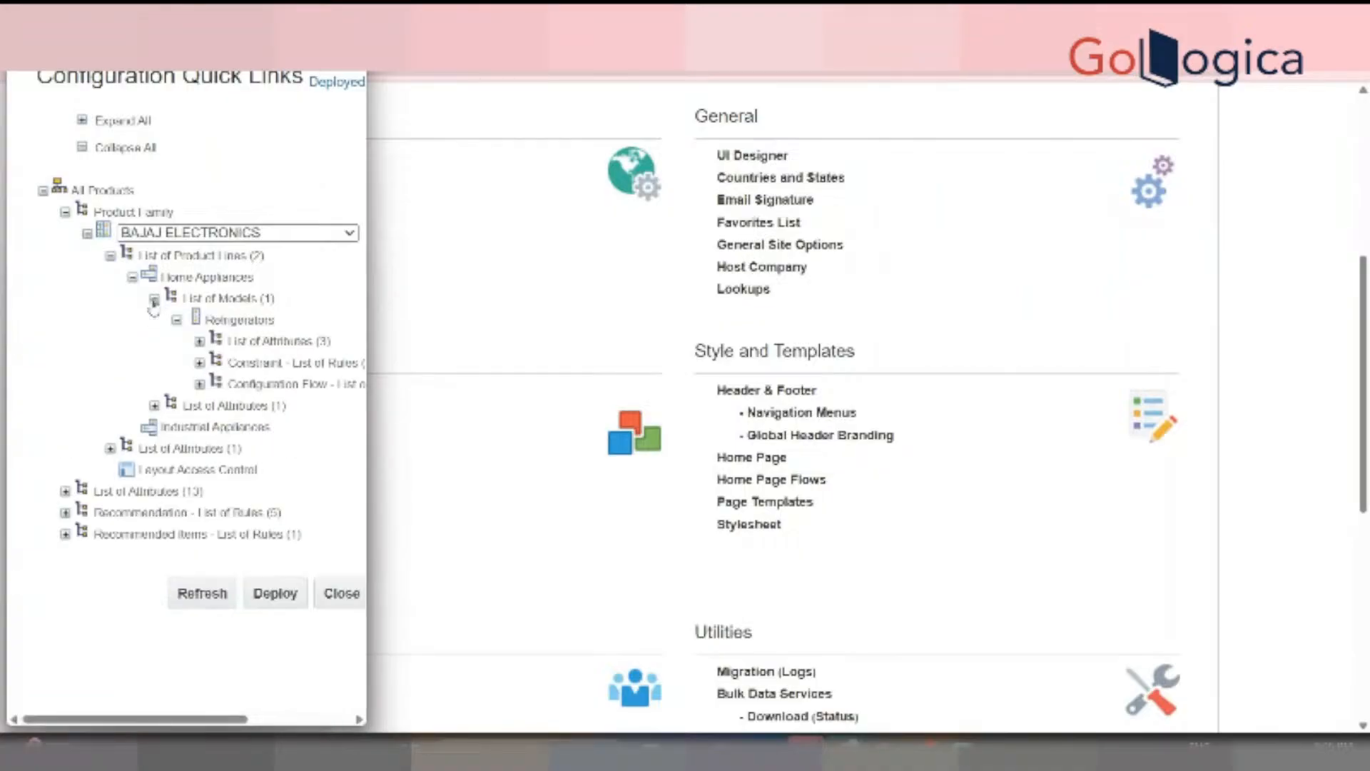
{"action": "left_click", "coordinate": [200, 363]}
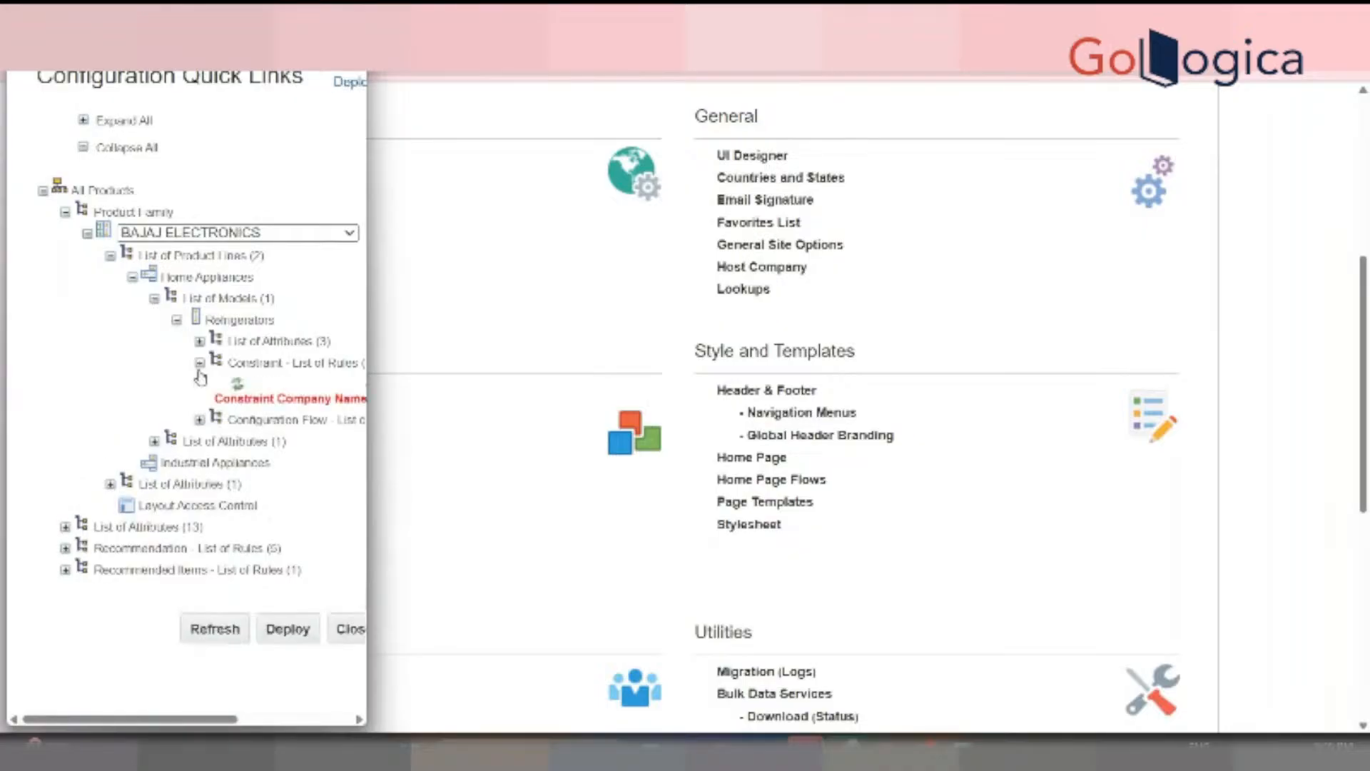
{"action": "left_click", "coordinate": [230, 637]}
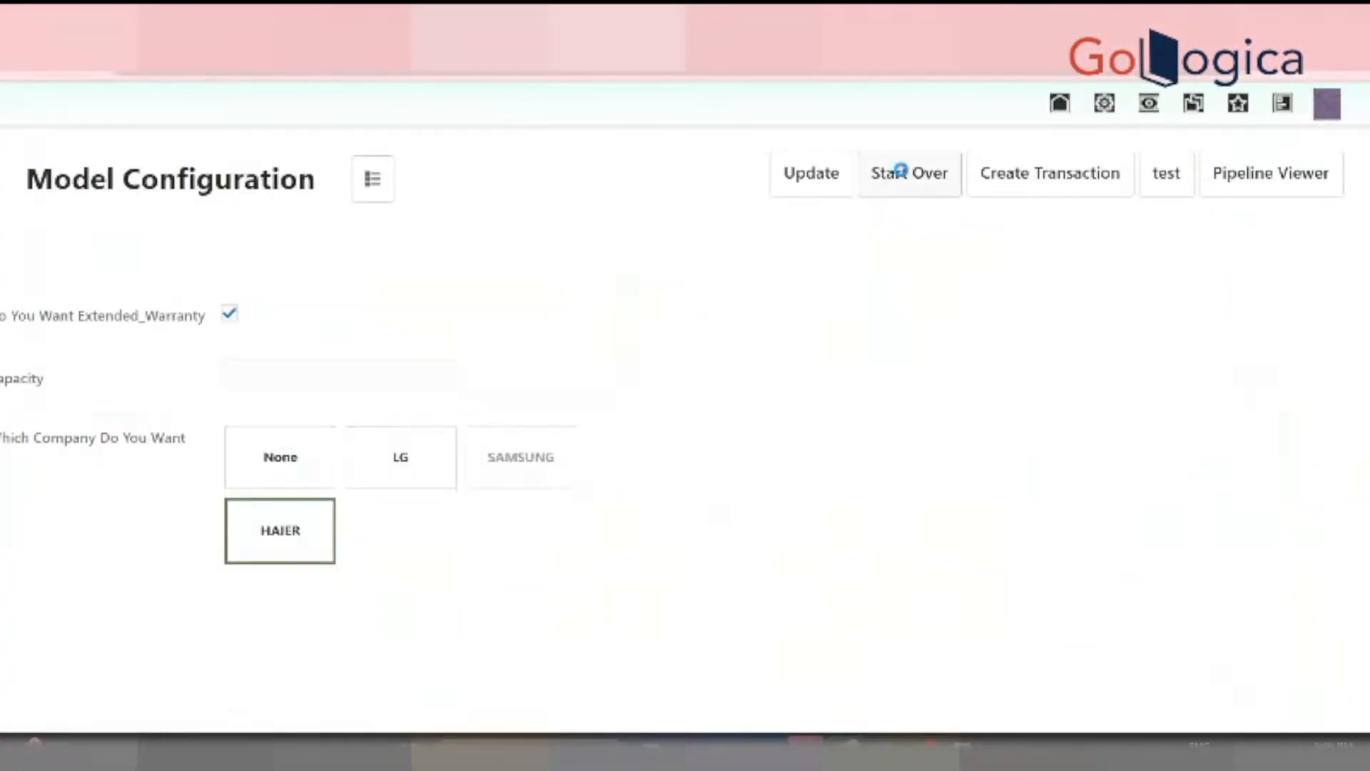
Start the model configuration over and open the Refrigerator model again from the BAJAJ ELECTRONICS catalog
{"action": "left_click", "coordinate": [904, 173]}
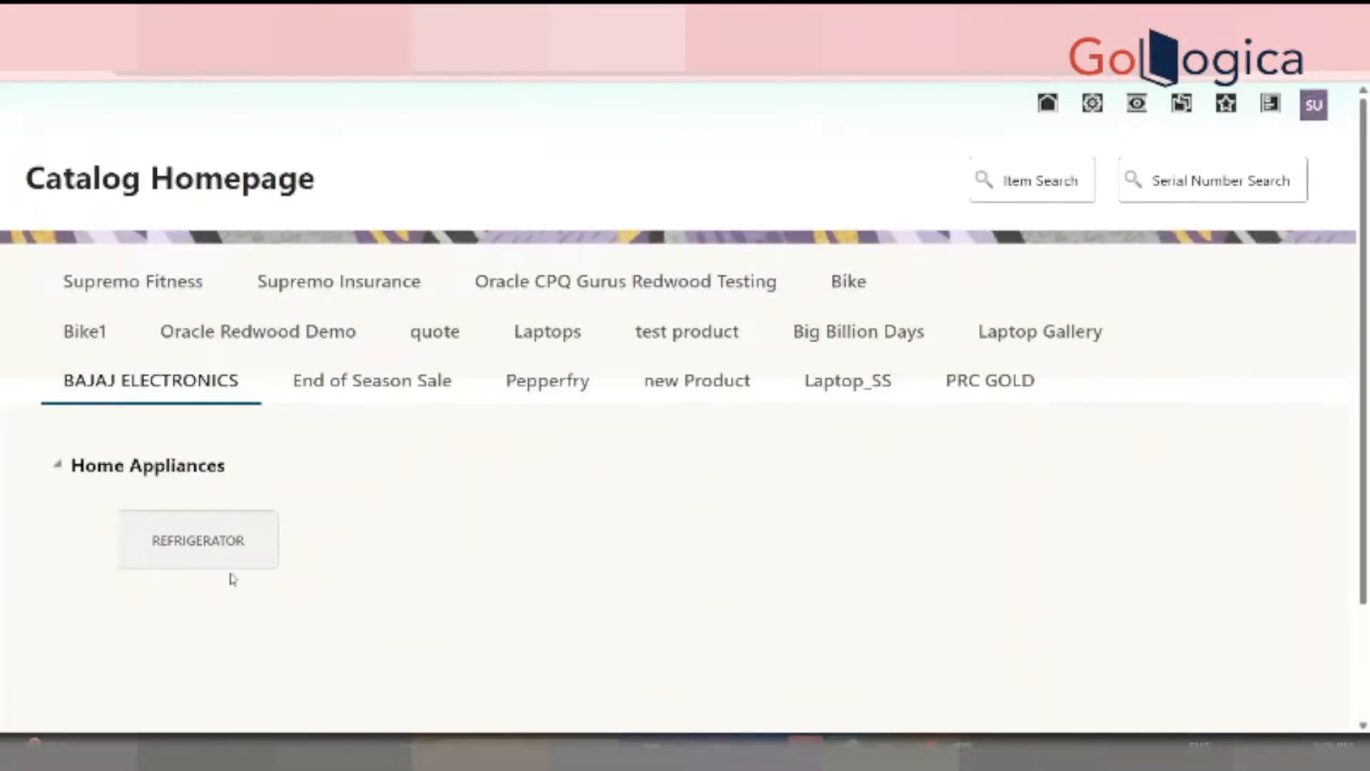
{"action": "left_click_drag", "start_coordinate": [231, 574], "coordinate": [237, 542]}
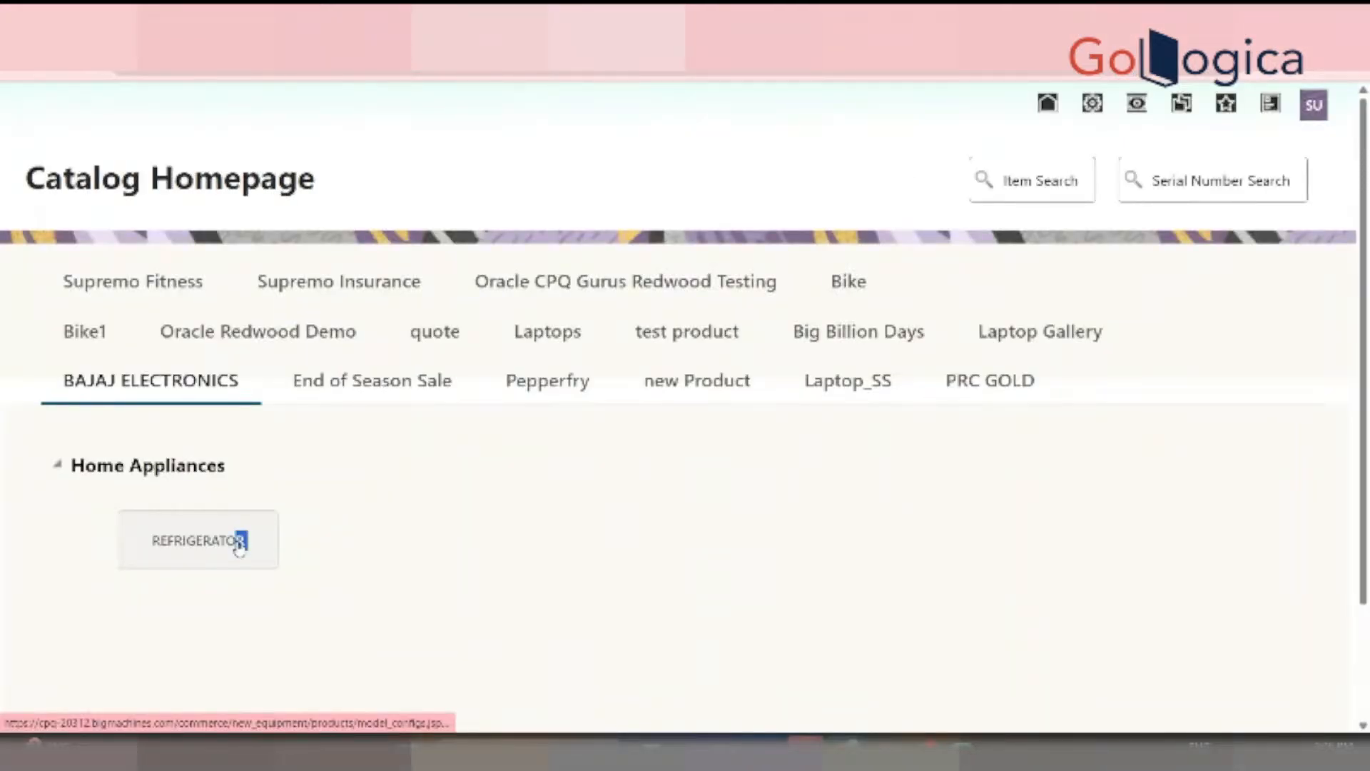
{"action": "left_click", "coordinate": [240, 542]}
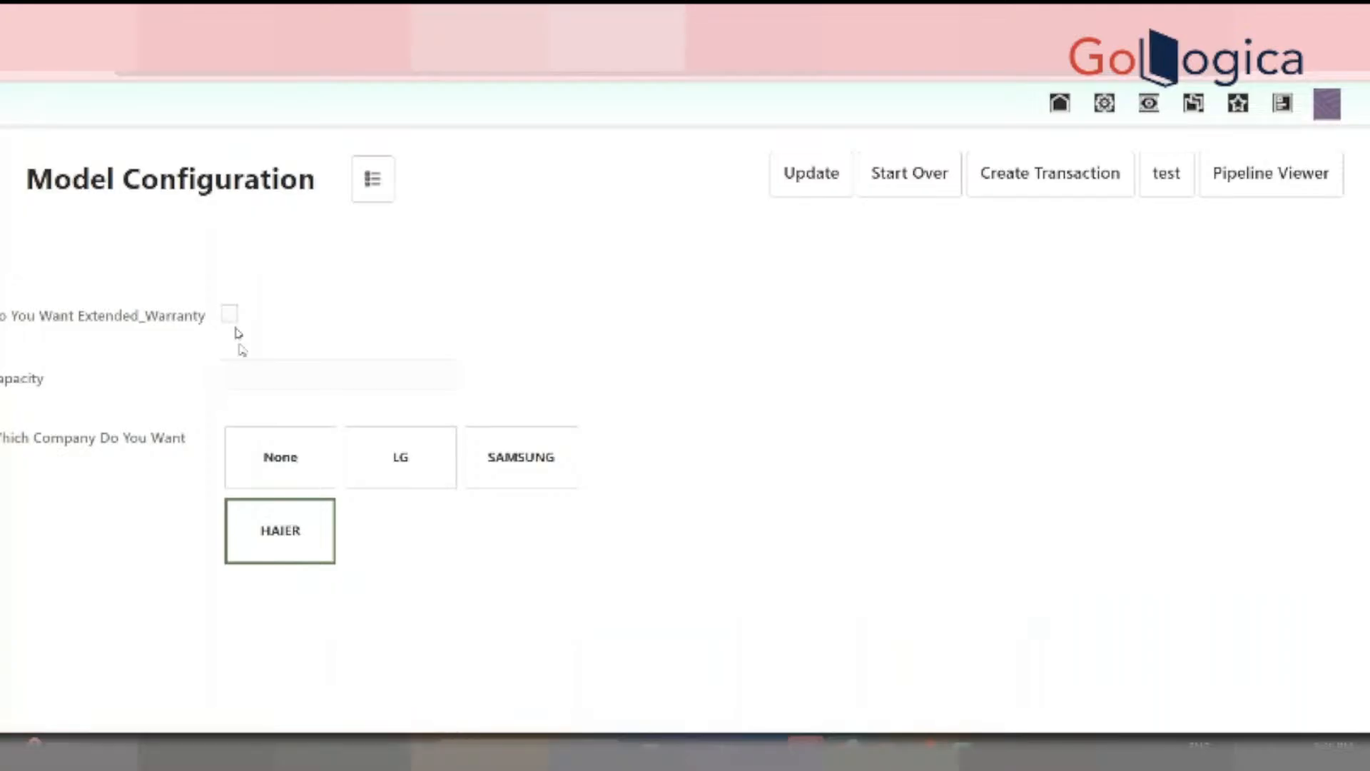
Test the Capacity constraint by entering 10, selecting the extended warranty, and replacing the capacity with 12
{"action": "left_click", "coordinate": [268, 385]}
{"action": "type", "text": "10"}
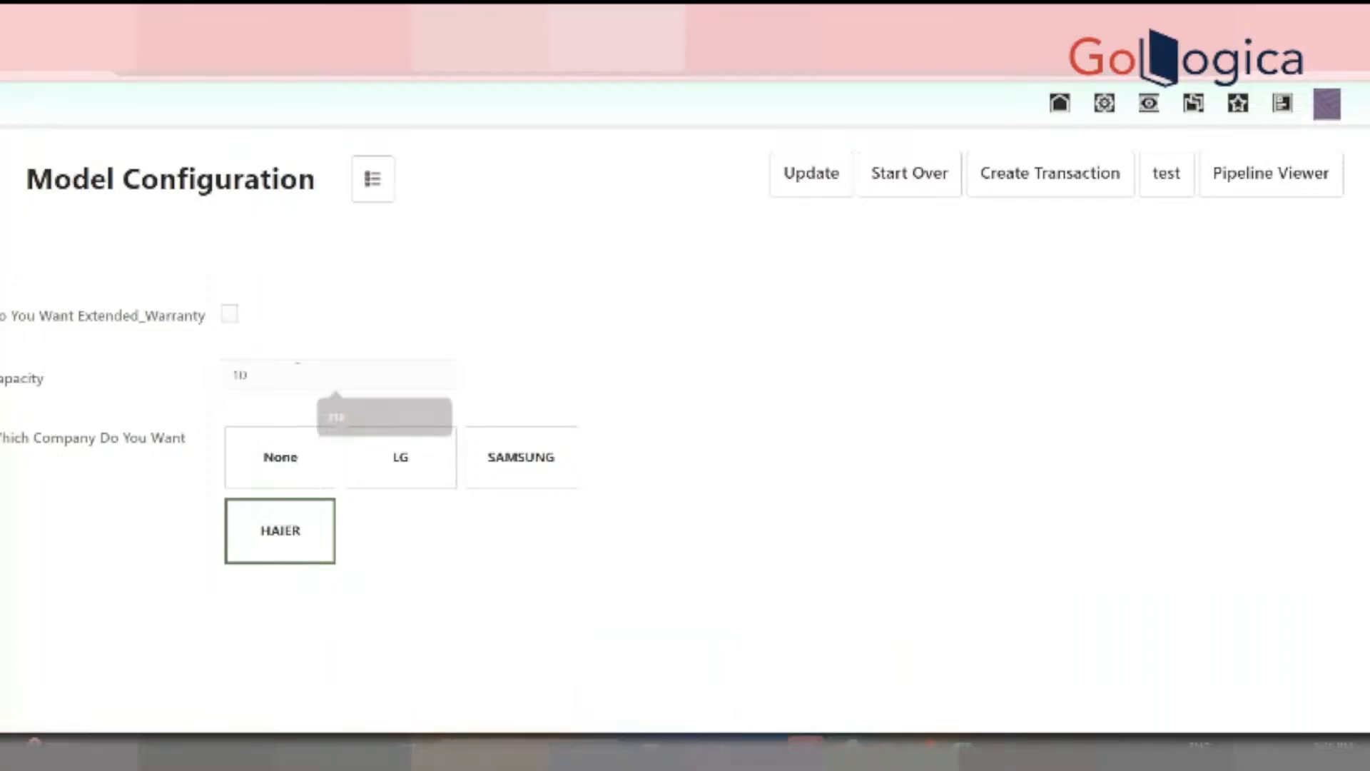
{"action": "left_click", "coordinate": [230, 315]}
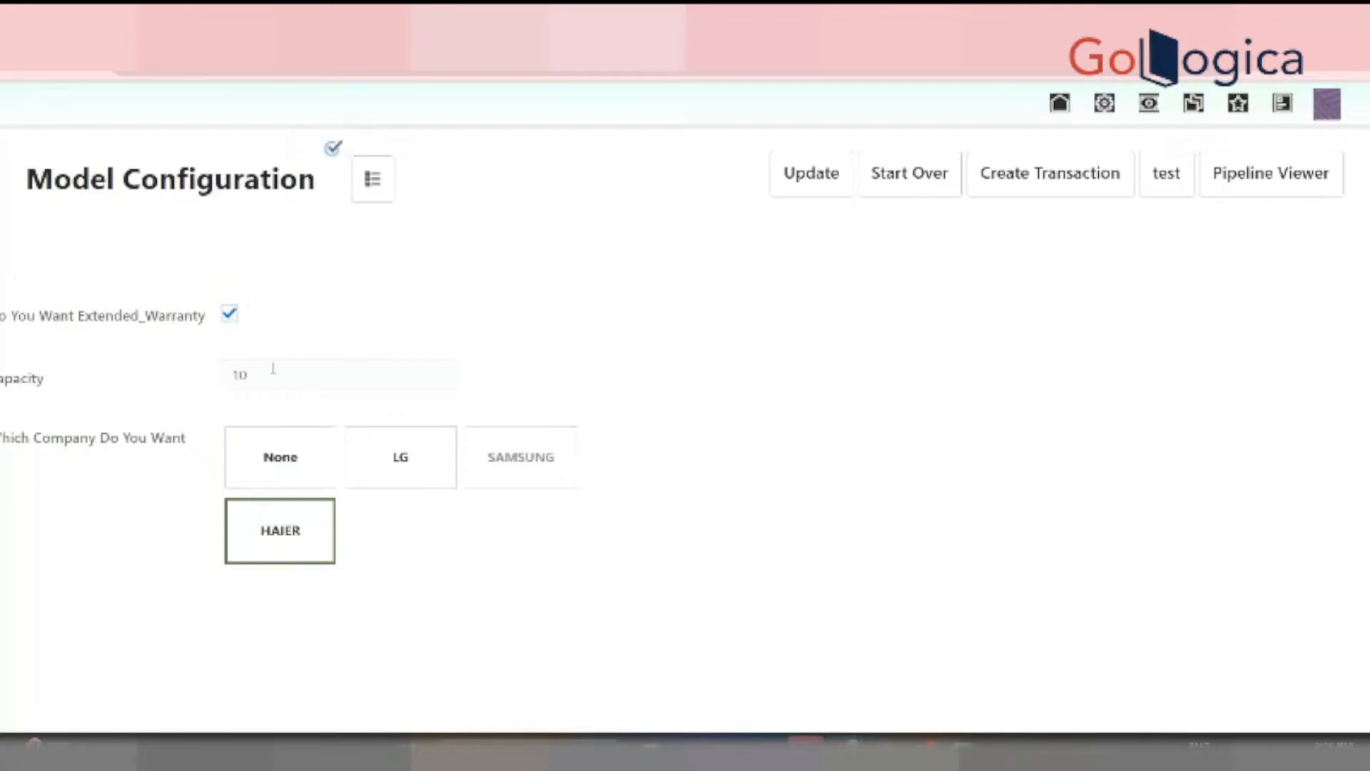
{"action": "key", "text": "BackSpace"}
{"action": "key", "text": "BackSpace"}
{"action": "type", "text": "12"}
{"action": "left_click", "coordinate": [571, 340]}
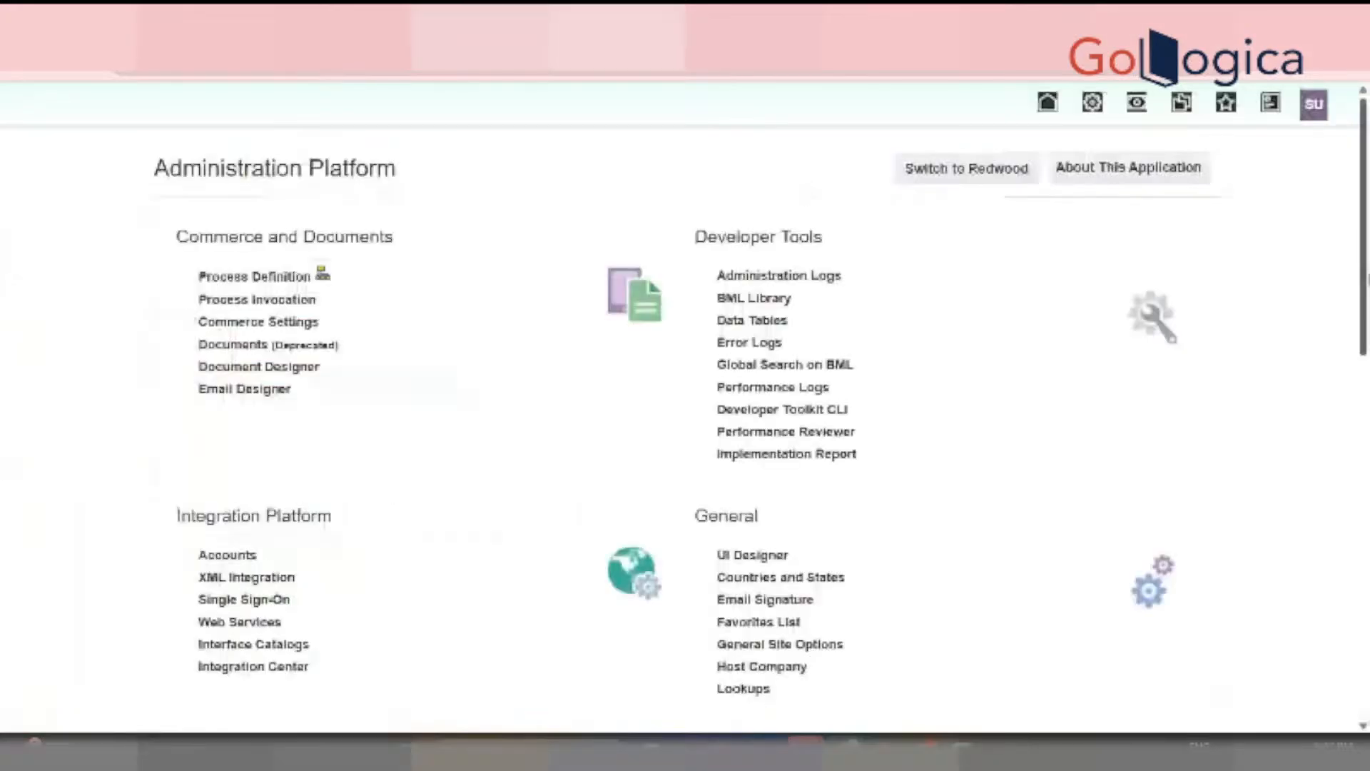
Open the catalog definition in the administration platform and list the models of the Home Appliances line under BAJAJ ELECTRONICS
{"action": "scroll", "coordinate": [628, 457], "scroll_direction": "down", "scroll_amount": 5}
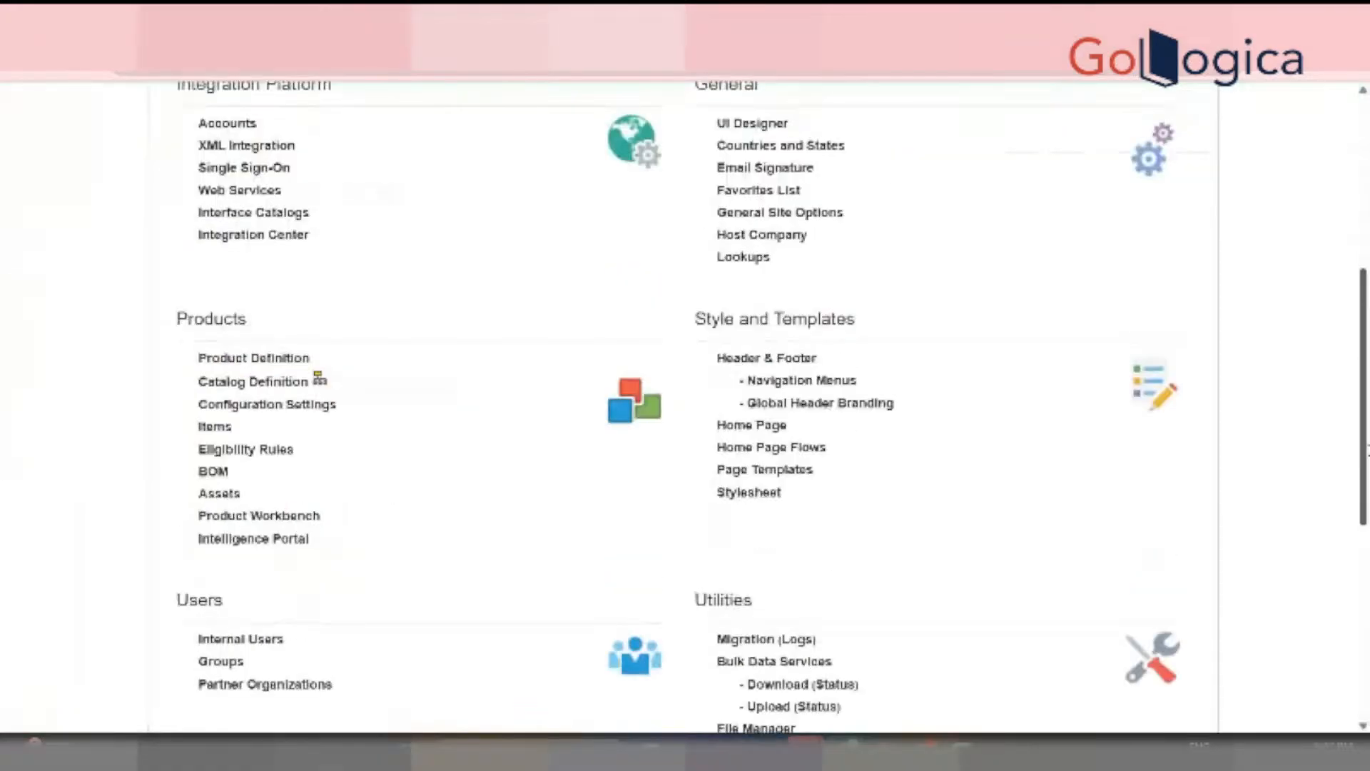
{"action": "left_click", "coordinate": [264, 384]}
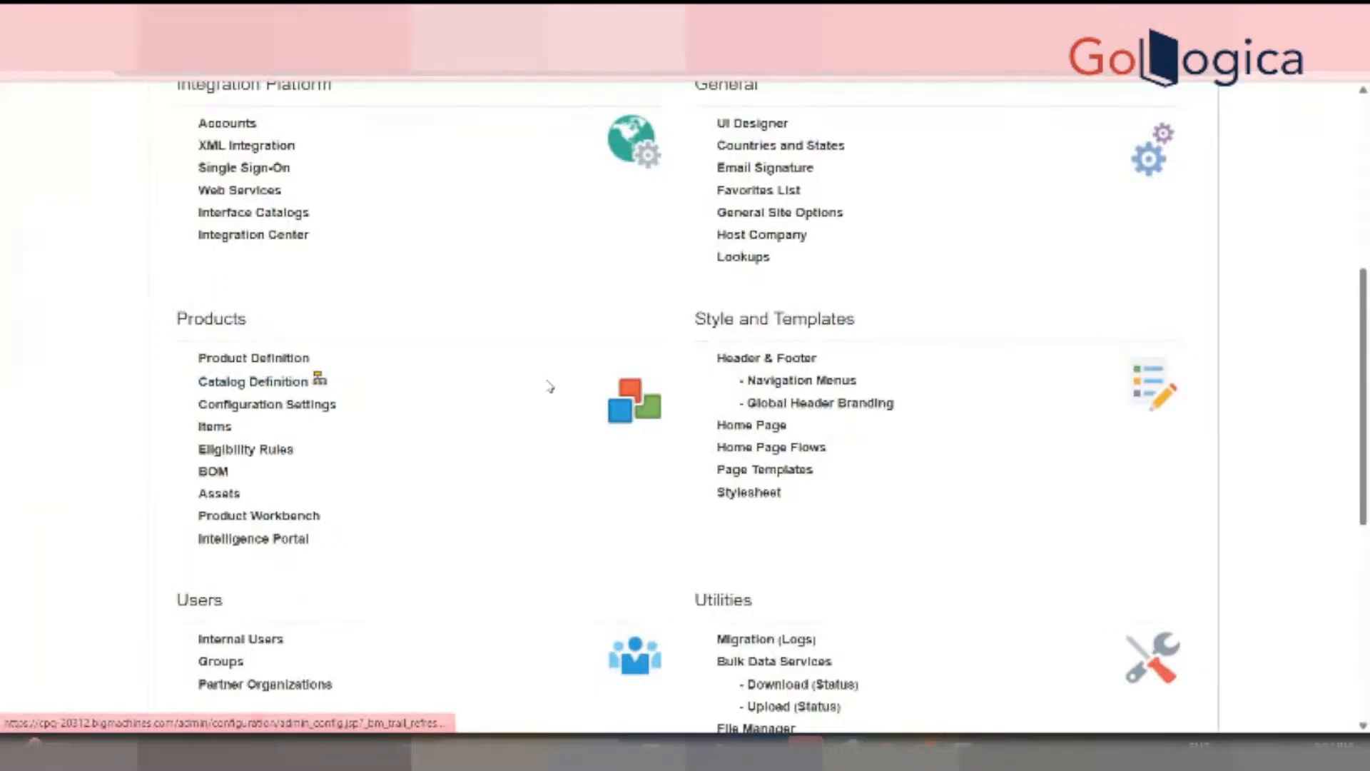
{"action": "left_click", "coordinate": [732, 223]}
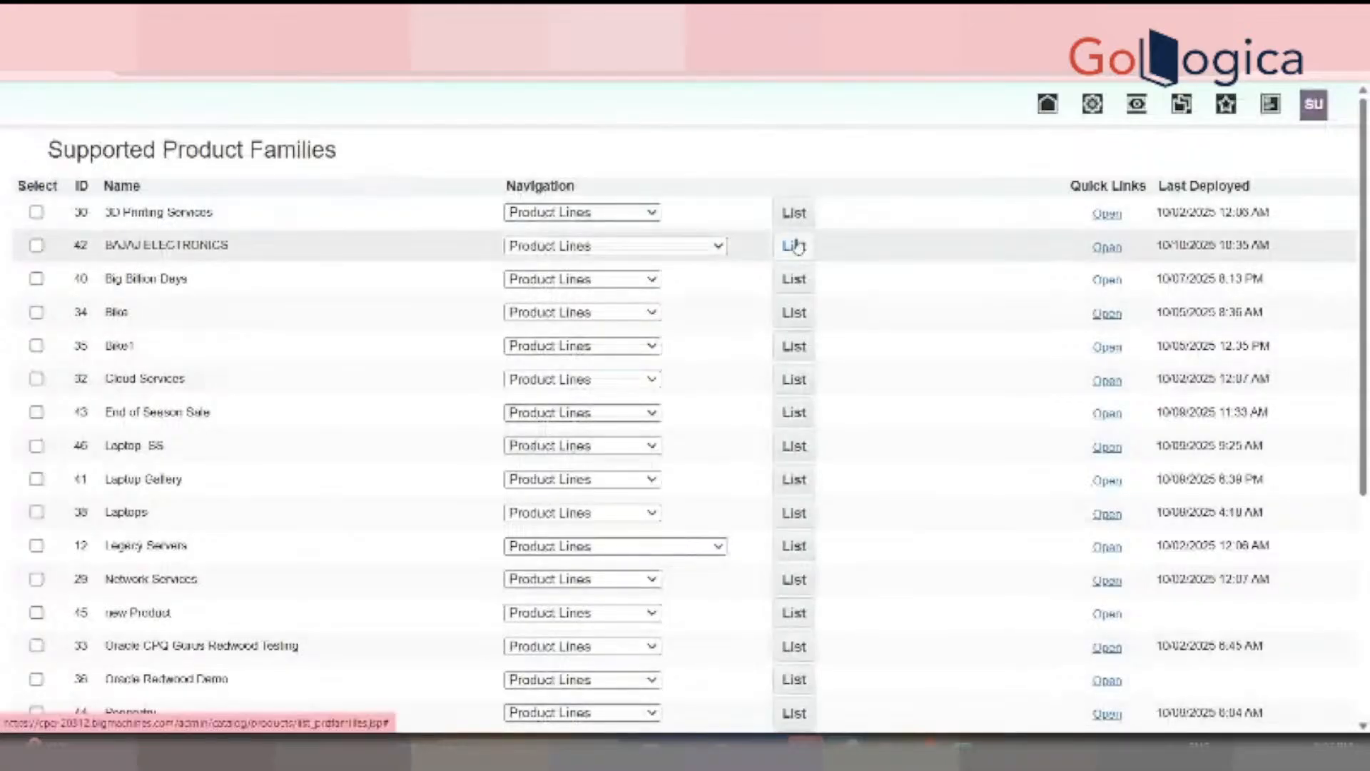
{"action": "left_click", "coordinate": [797, 247]}
{"action": "left_click", "coordinate": [825, 212]}
{"action": "left_click", "coordinate": [1053, 213]}
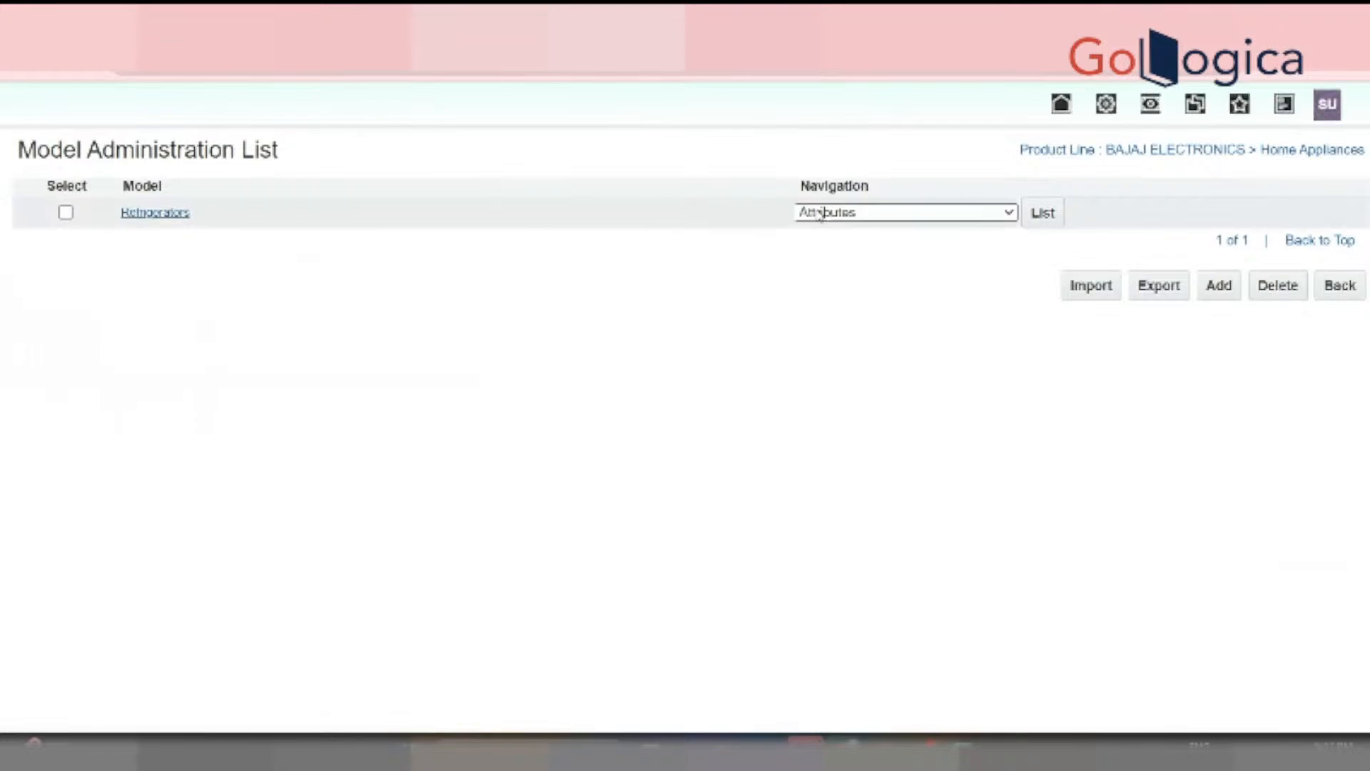
List the Hiding Attributes rules of the Refrigerators model and start a new hiding rule
{"action": "left_click", "coordinate": [821, 214]}
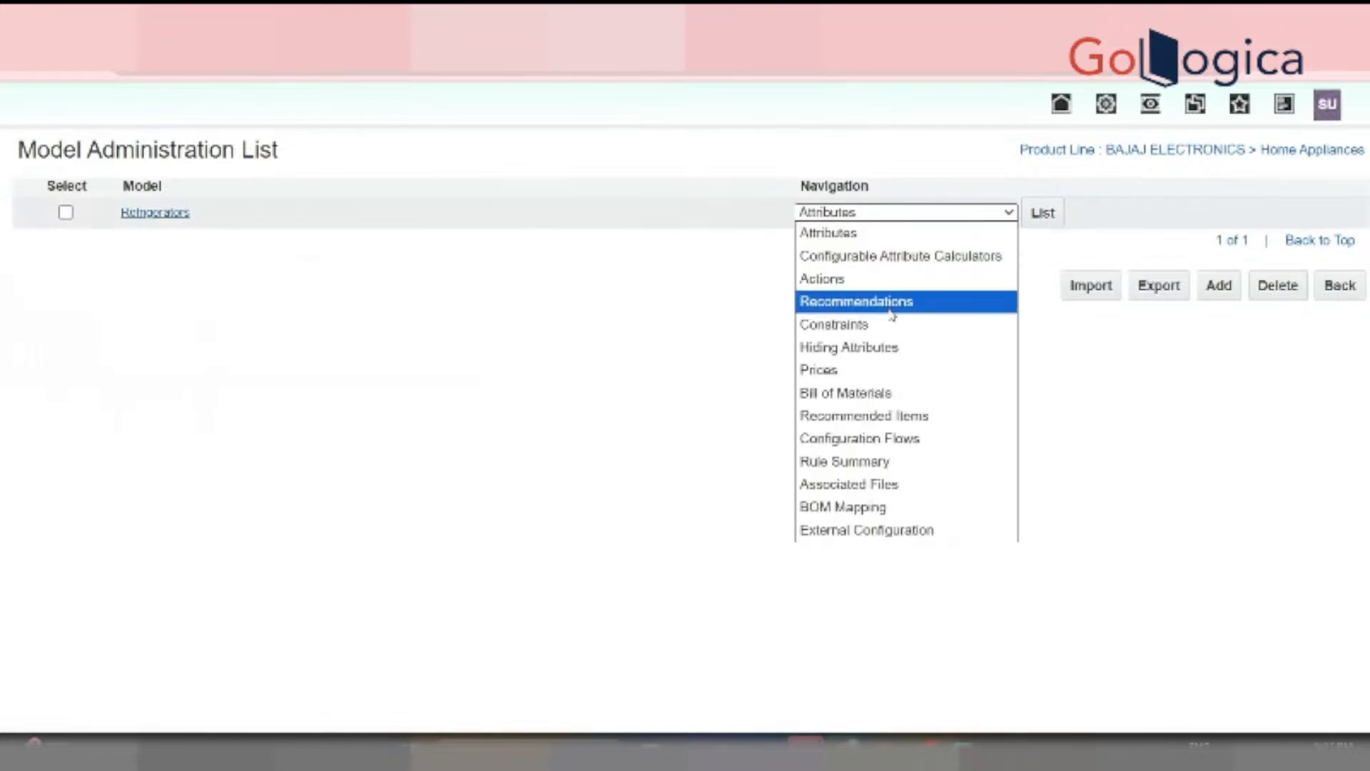
{"action": "left_click", "coordinate": [887, 347]}
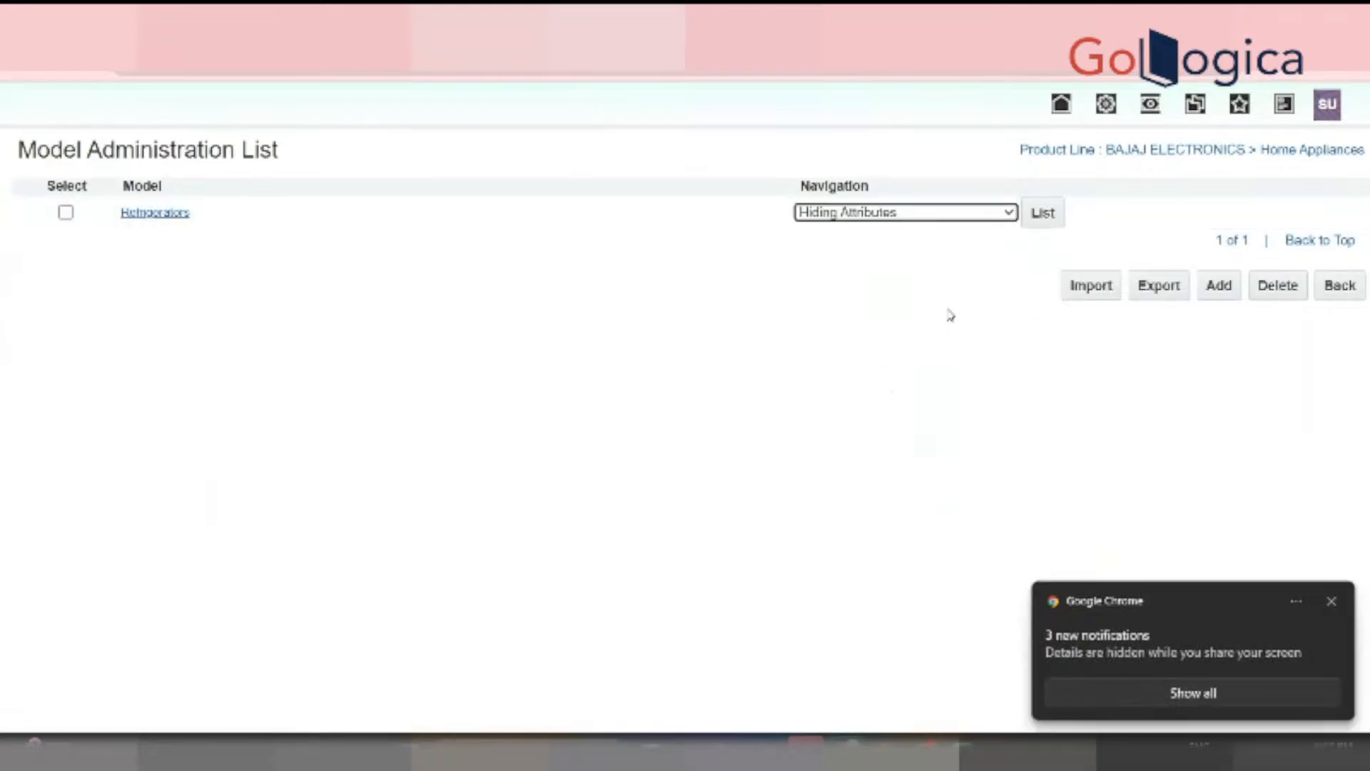
{"action": "left_click", "coordinate": [1044, 211]}
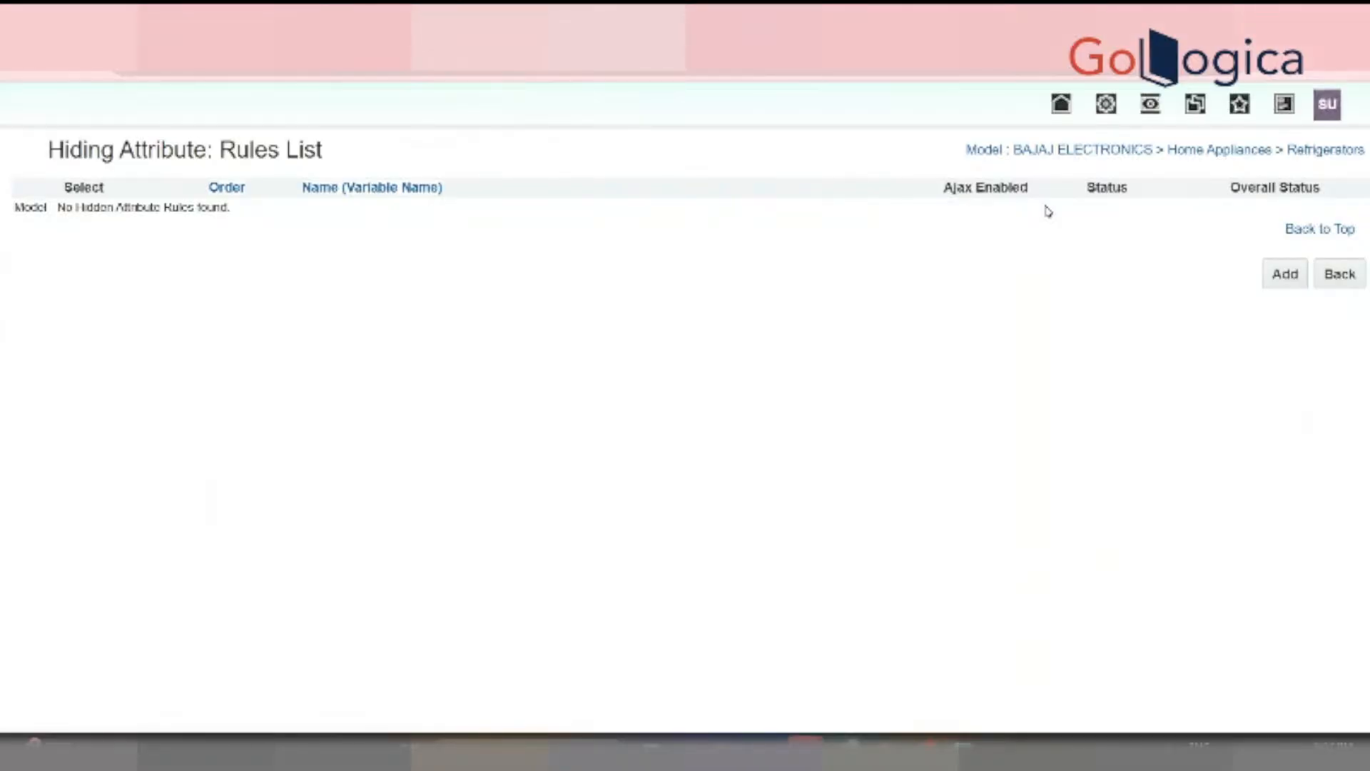
{"action": "left_click", "coordinate": [1285, 274]}
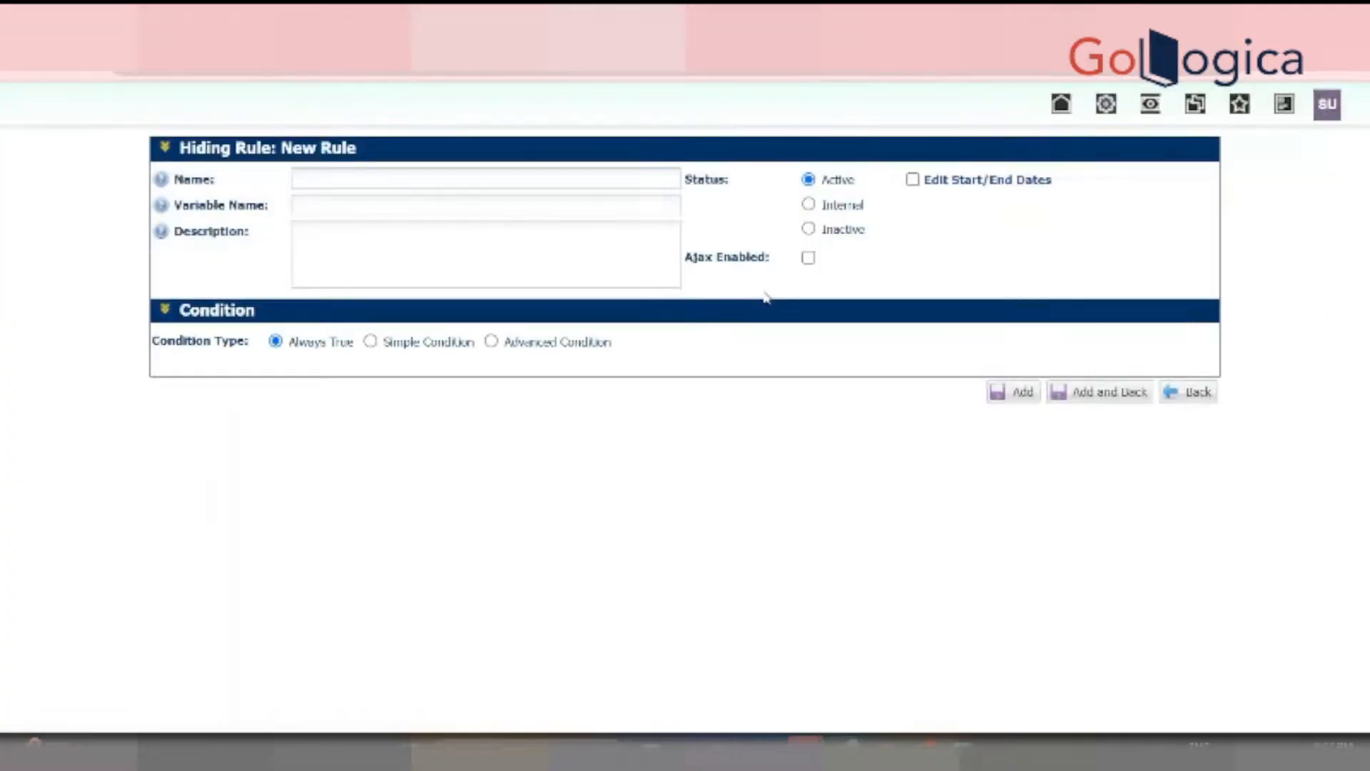
Name the hiding rule "Hide Capacity When Extended Warranty is selected" and fill in its matching variable name
{"action": "left_click", "coordinate": [447, 176]}
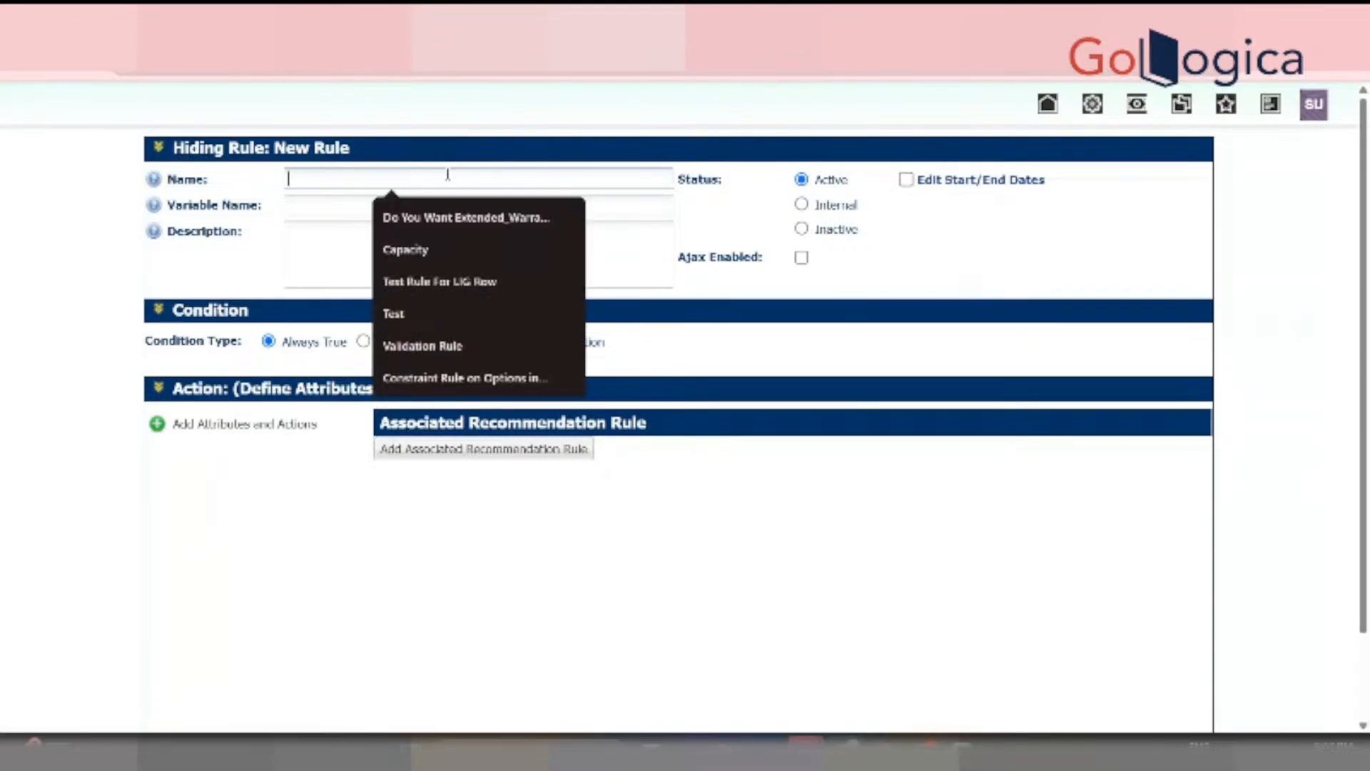
{"action": "type", "text": "H"}
{"action": "key", "text": "BackSpace"}
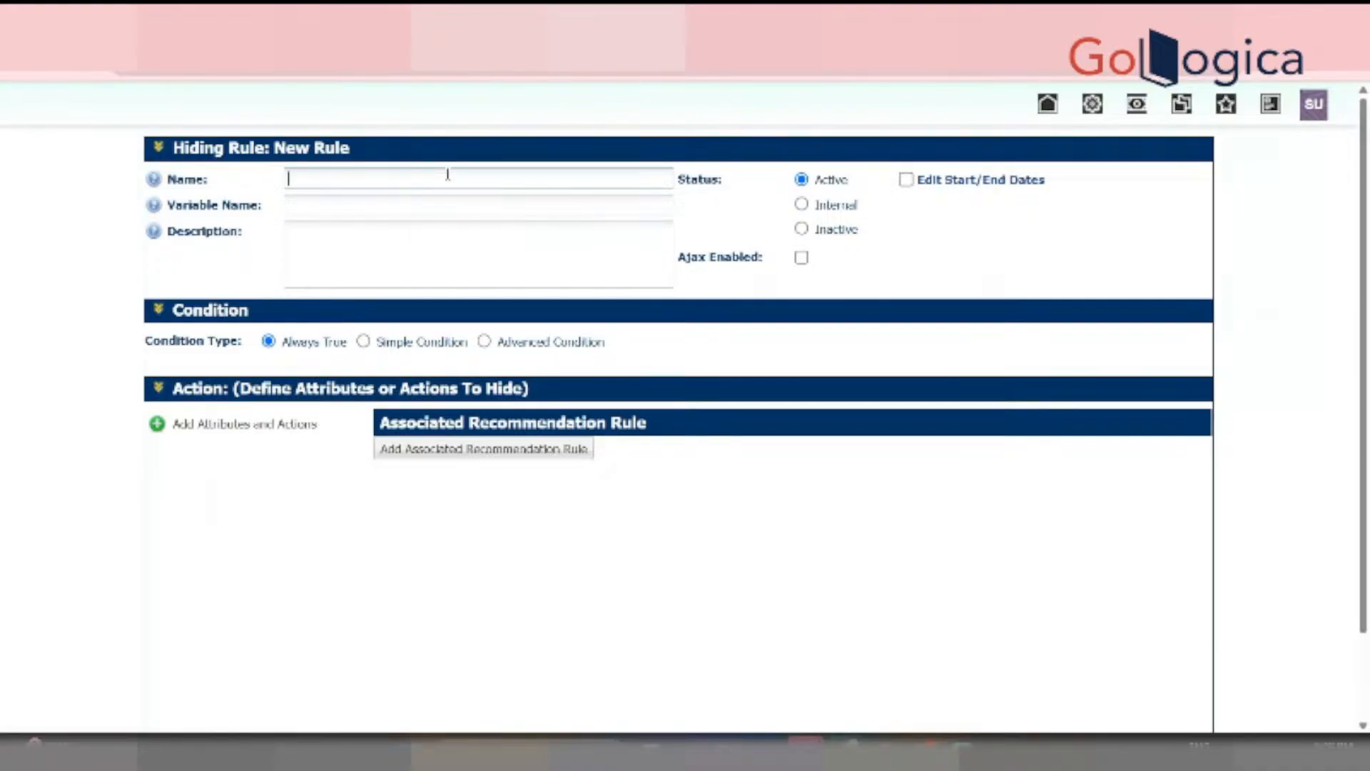
{"action": "type", "text": "Hide"}
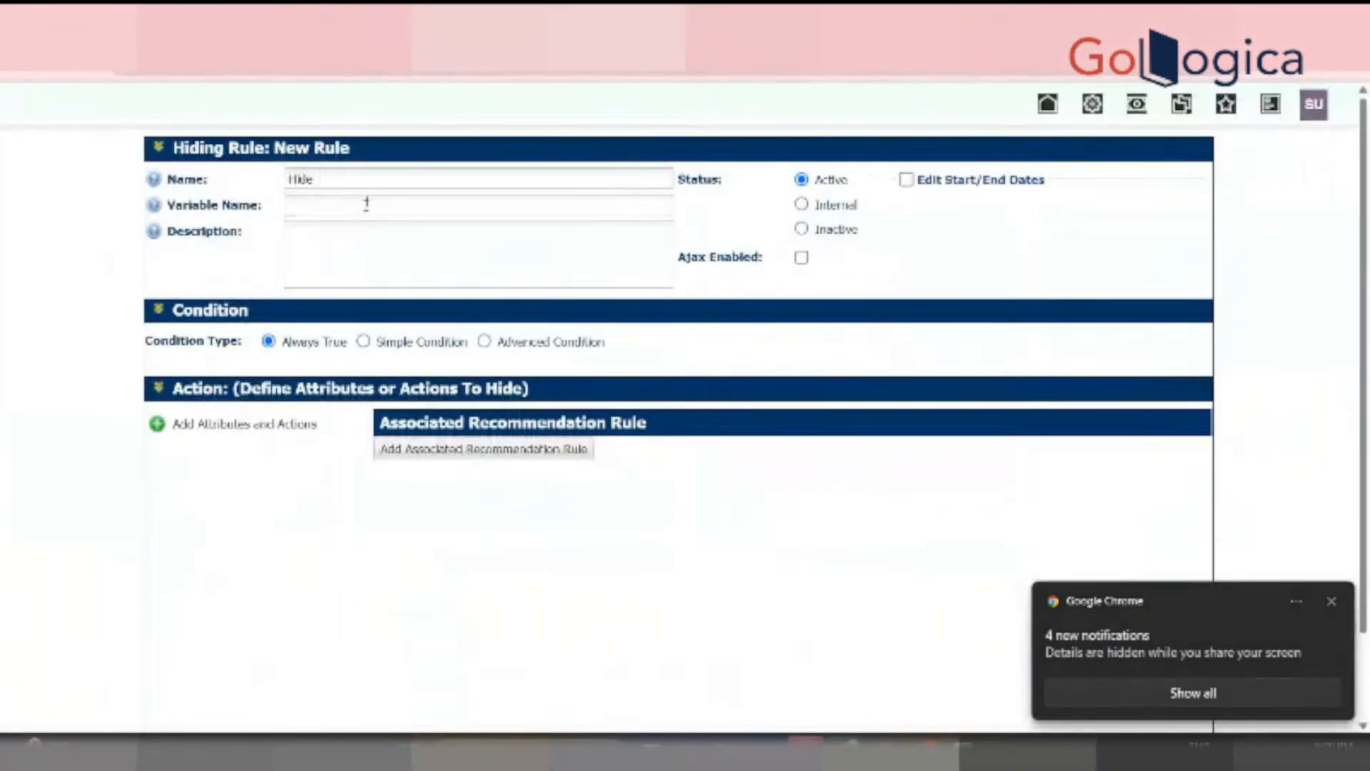
{"action": "left_click", "coordinate": [373, 186]}
{"action": "type", "text": "Cap"}
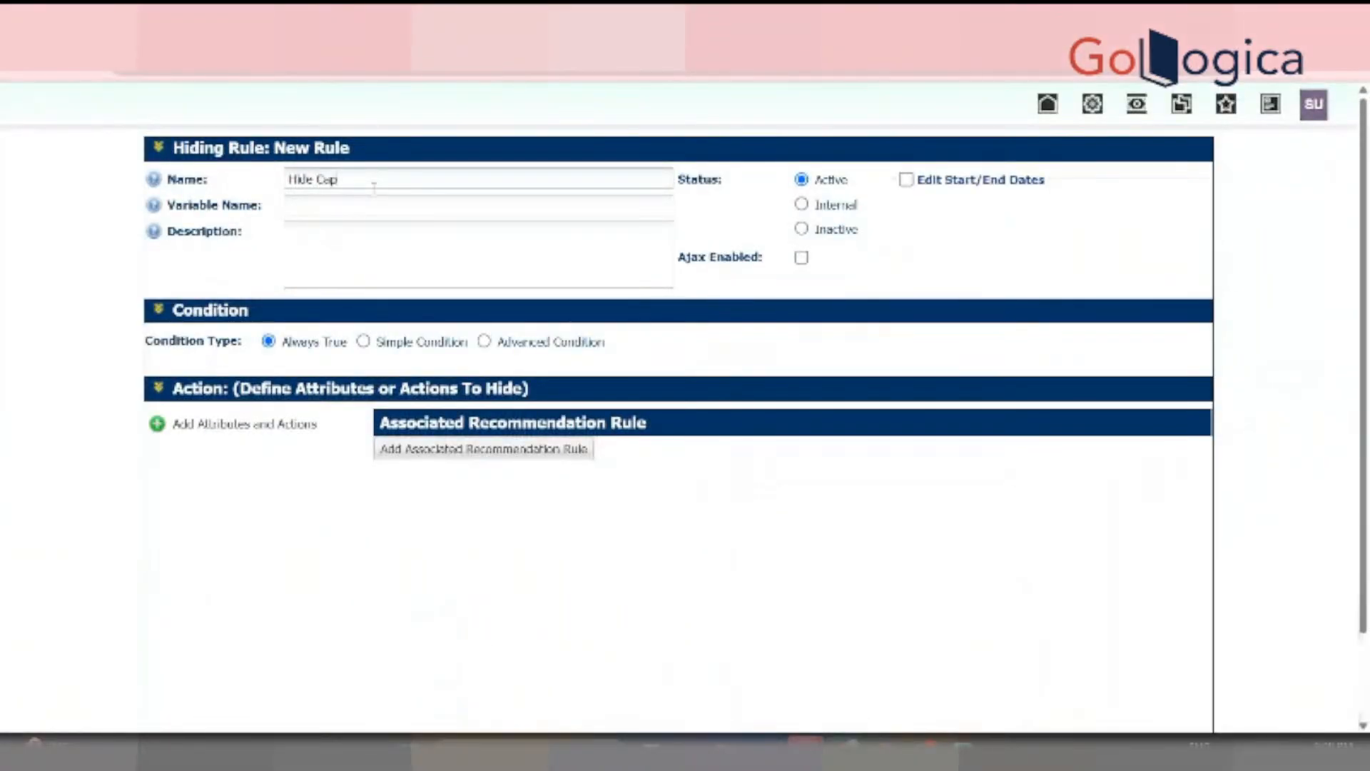
{"action": "type", "text": "acity When Extended"}
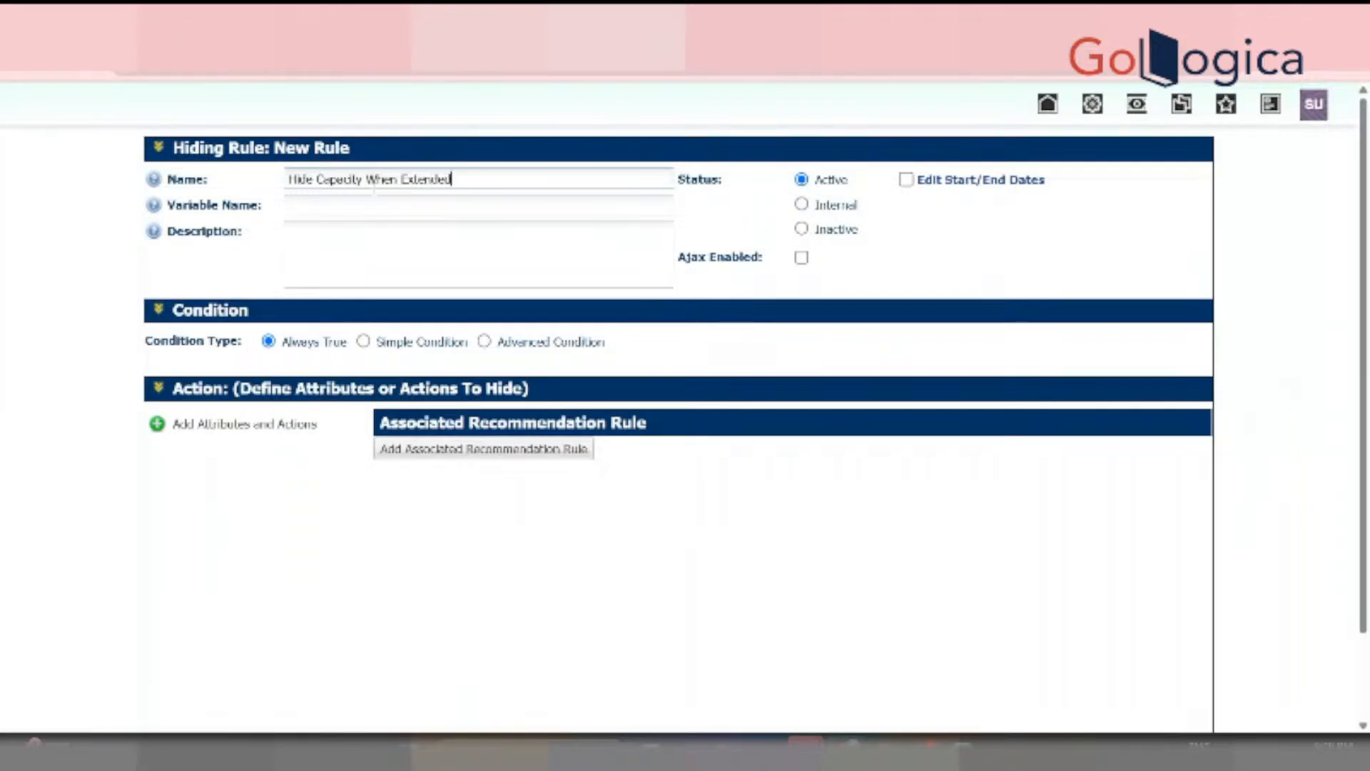
{"action": "type", "text": " Warranty is selected"}
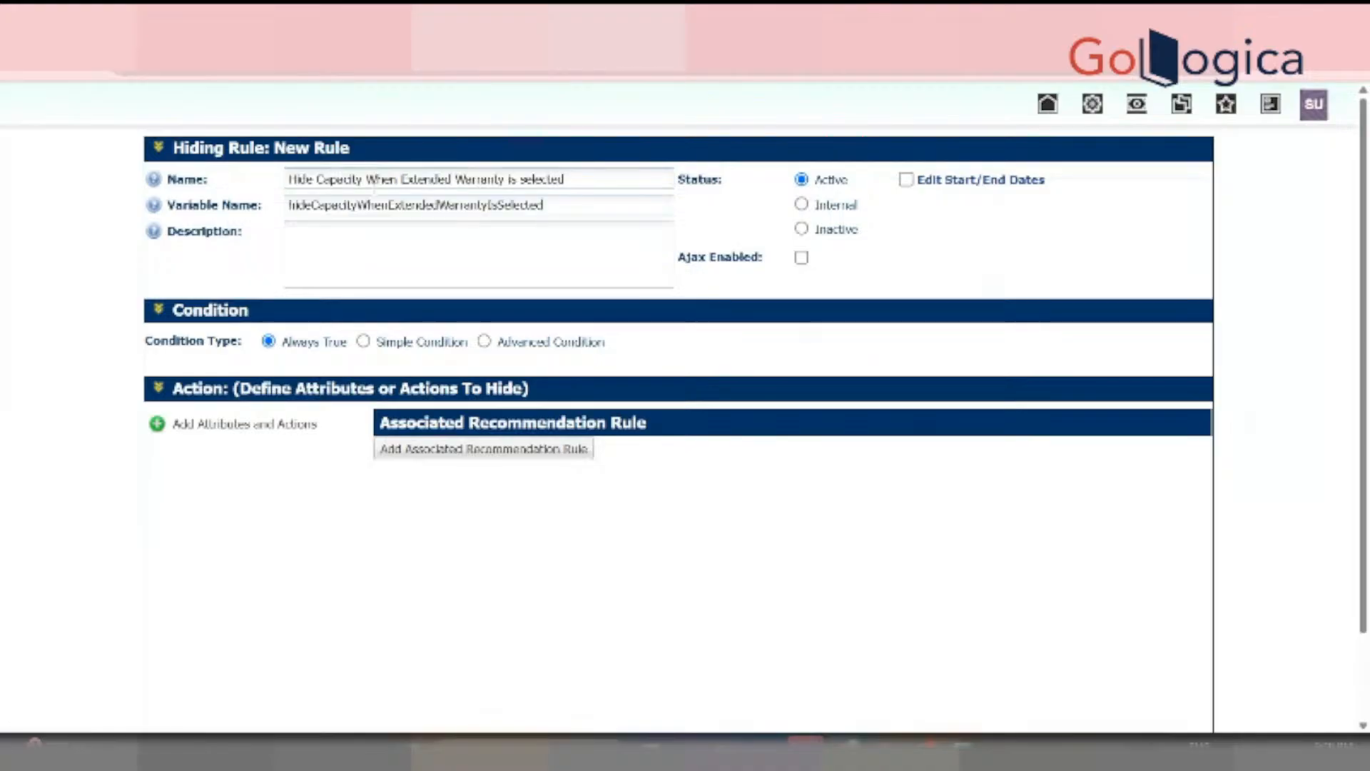
Give the hiding rule a simple condition where Do You Want Extended_Warranty equals the static value True
{"action": "left_click", "coordinate": [363, 341]}
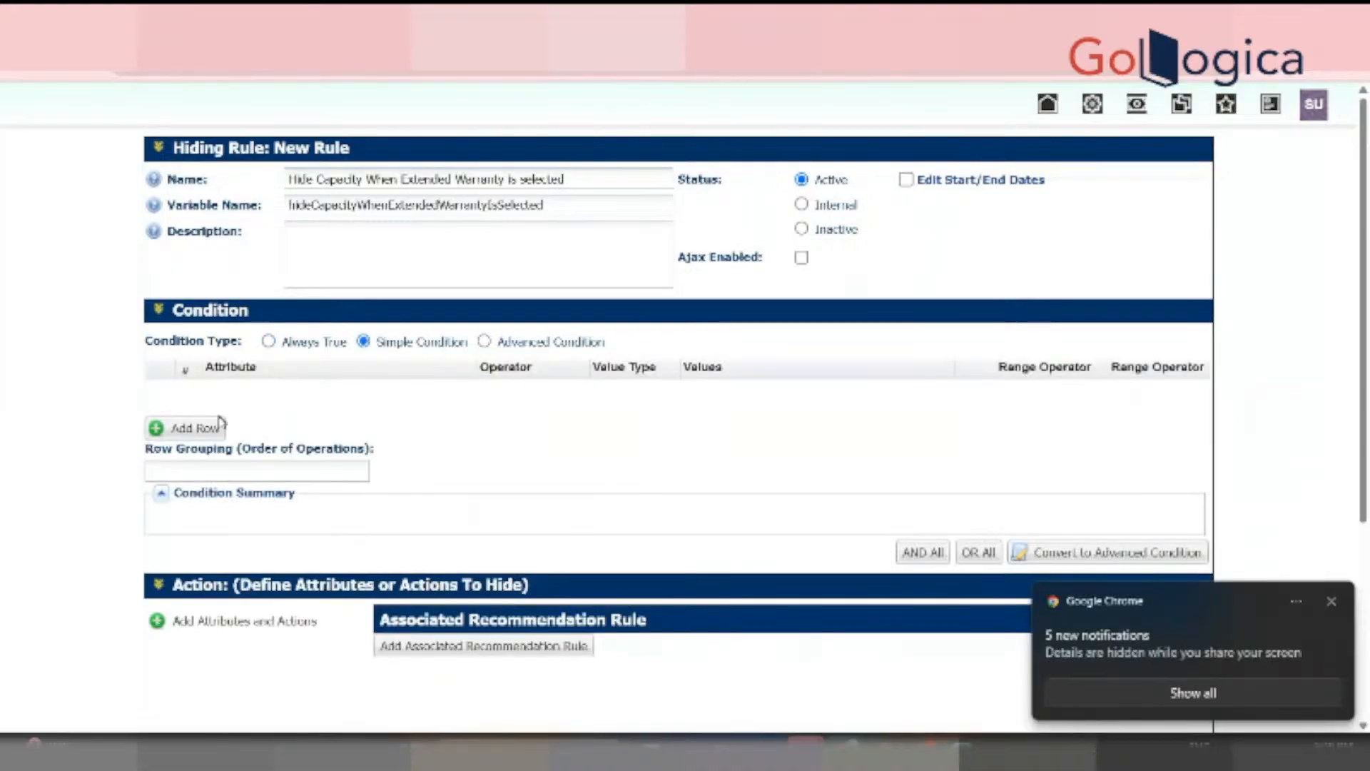
{"action": "left_click", "coordinate": [211, 423]}
{"action": "type", "text": "Do "}
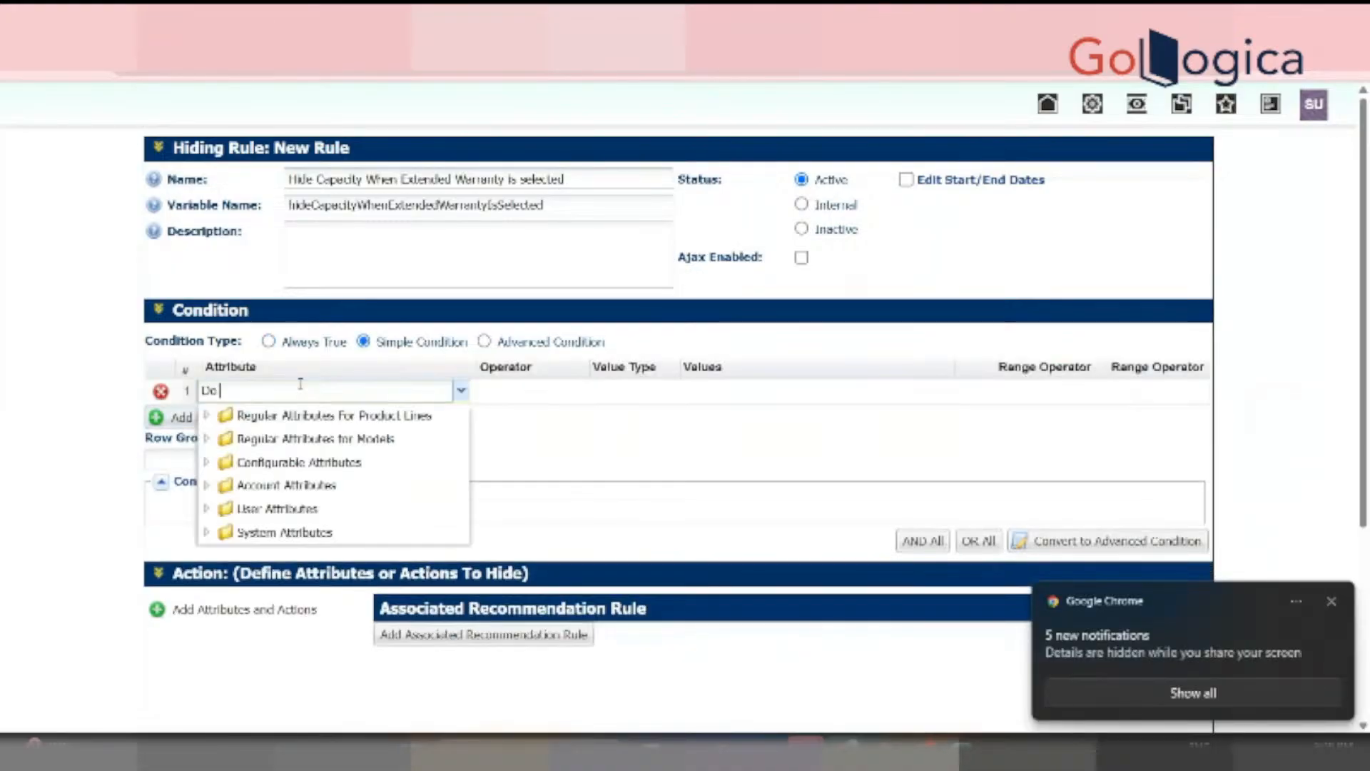
{"action": "type", "text": "you want"}
{"action": "left_click", "coordinate": [300, 415]}
{"action": "left_click", "coordinate": [623, 389]}
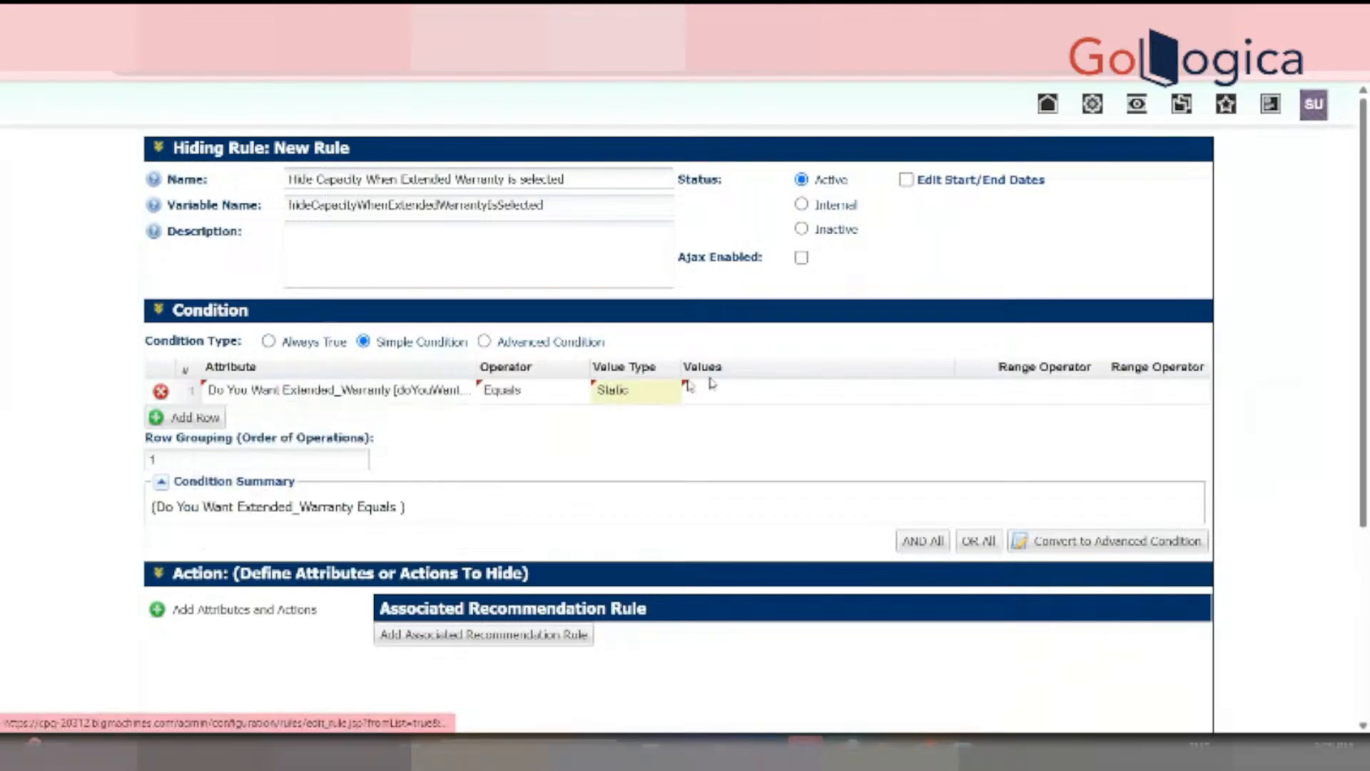
{"action": "left_click", "coordinate": [775, 397]}
{"action": "left_click", "coordinate": [776, 398]}
{"action": "left_click", "coordinate": [776, 398]}
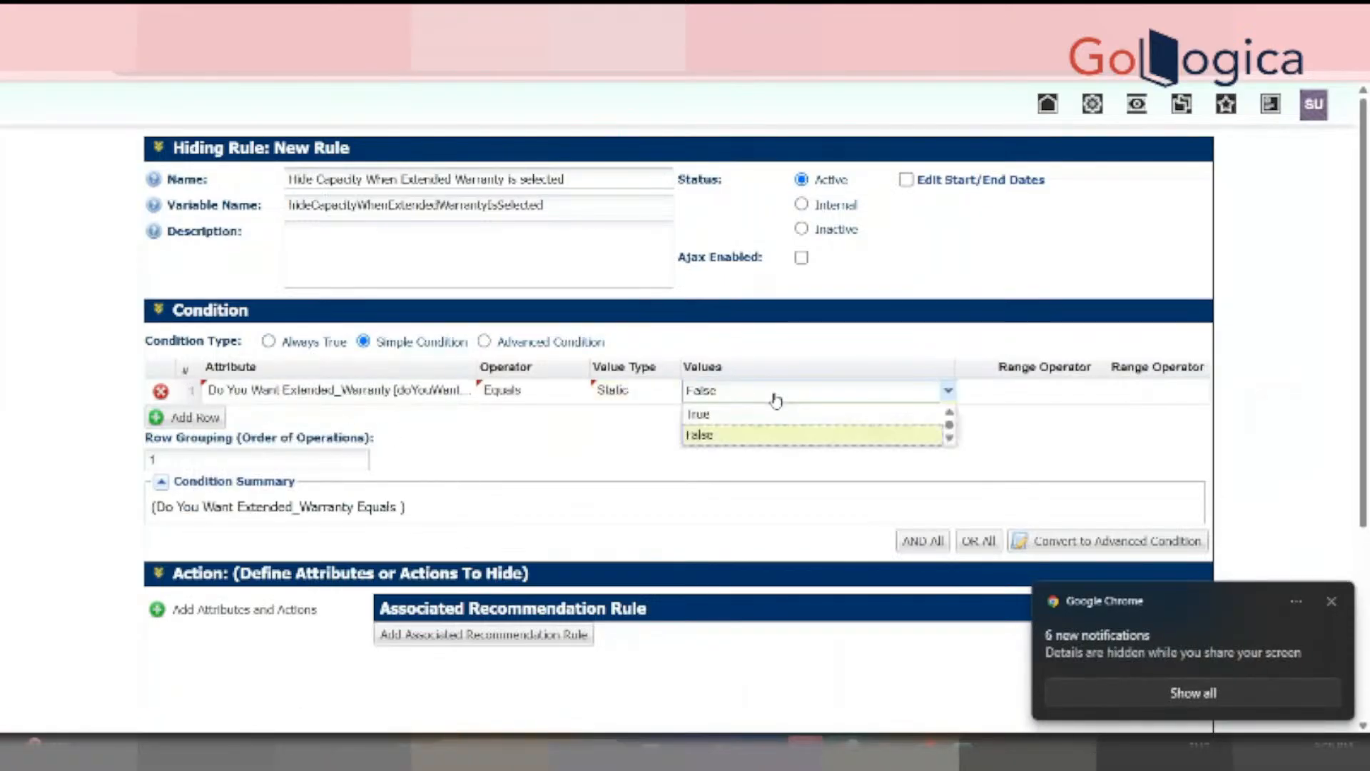
{"action": "left_click", "coordinate": [697, 413]}
Add the Capacity attribute to the hiding rule's action as the attribute to hide
{"action": "left_click", "coordinate": [262, 612]}
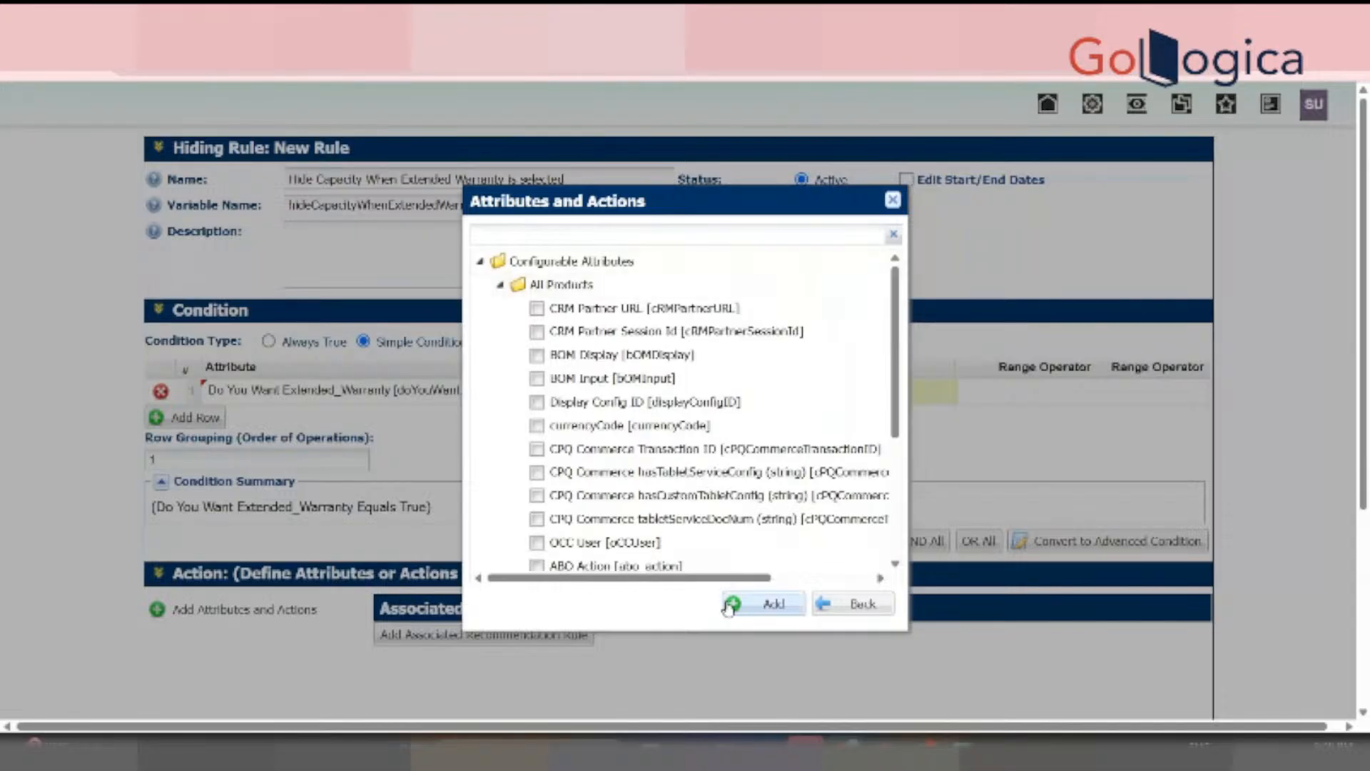
{"action": "left_click", "coordinate": [641, 234]}
{"action": "type", "text": "Ca"}
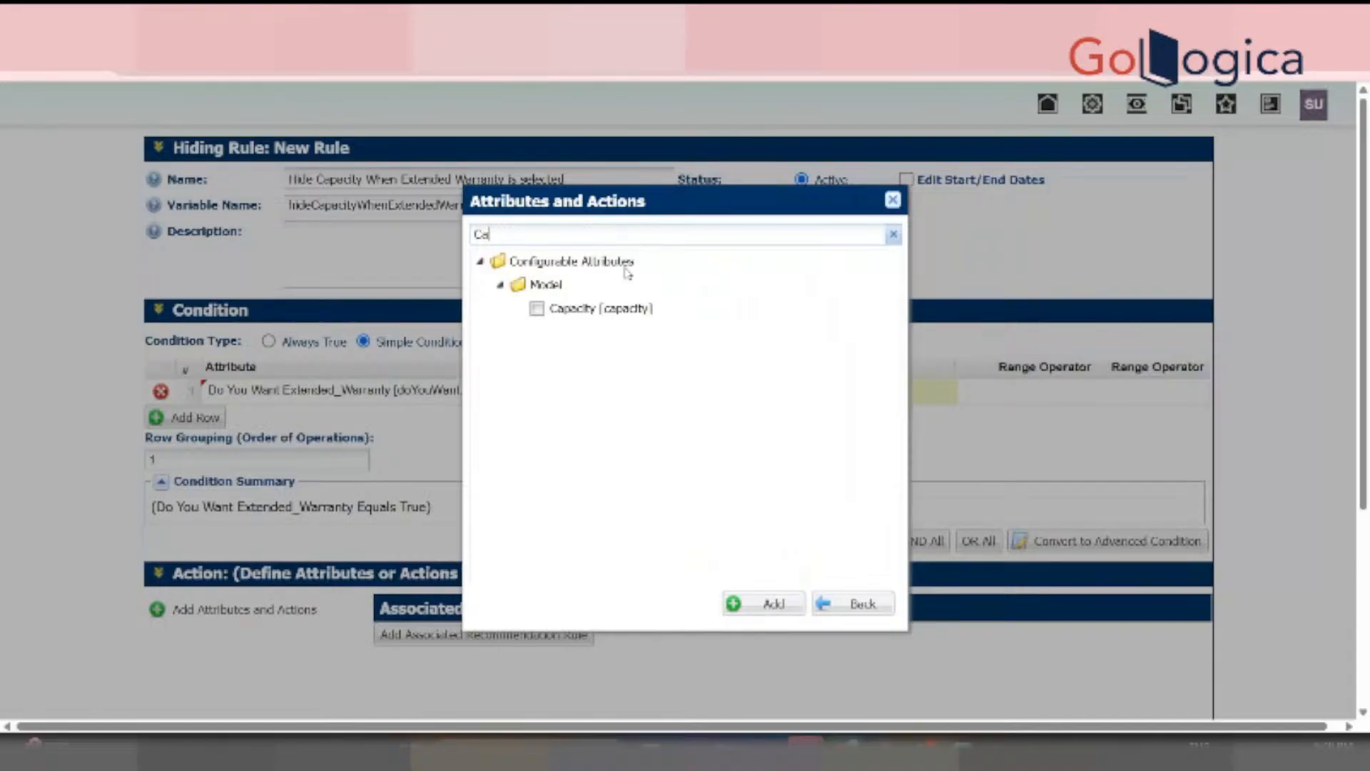
{"action": "left_click", "coordinate": [604, 311]}
{"action": "left_click", "coordinate": [751, 604]}
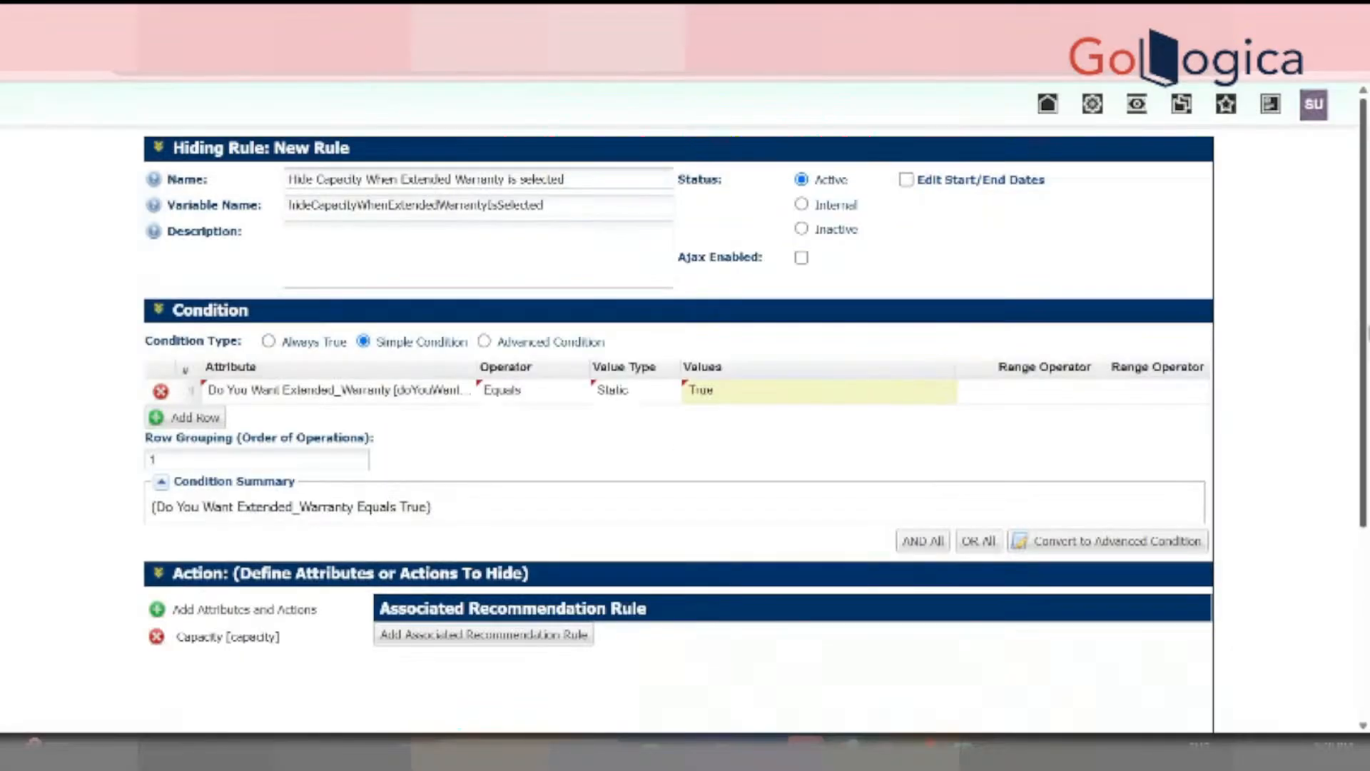
Enable Ajax for the hiding rule and save it
{"action": "scroll", "coordinate": [691, 383], "scroll_direction": "down", "scroll_amount": 2}
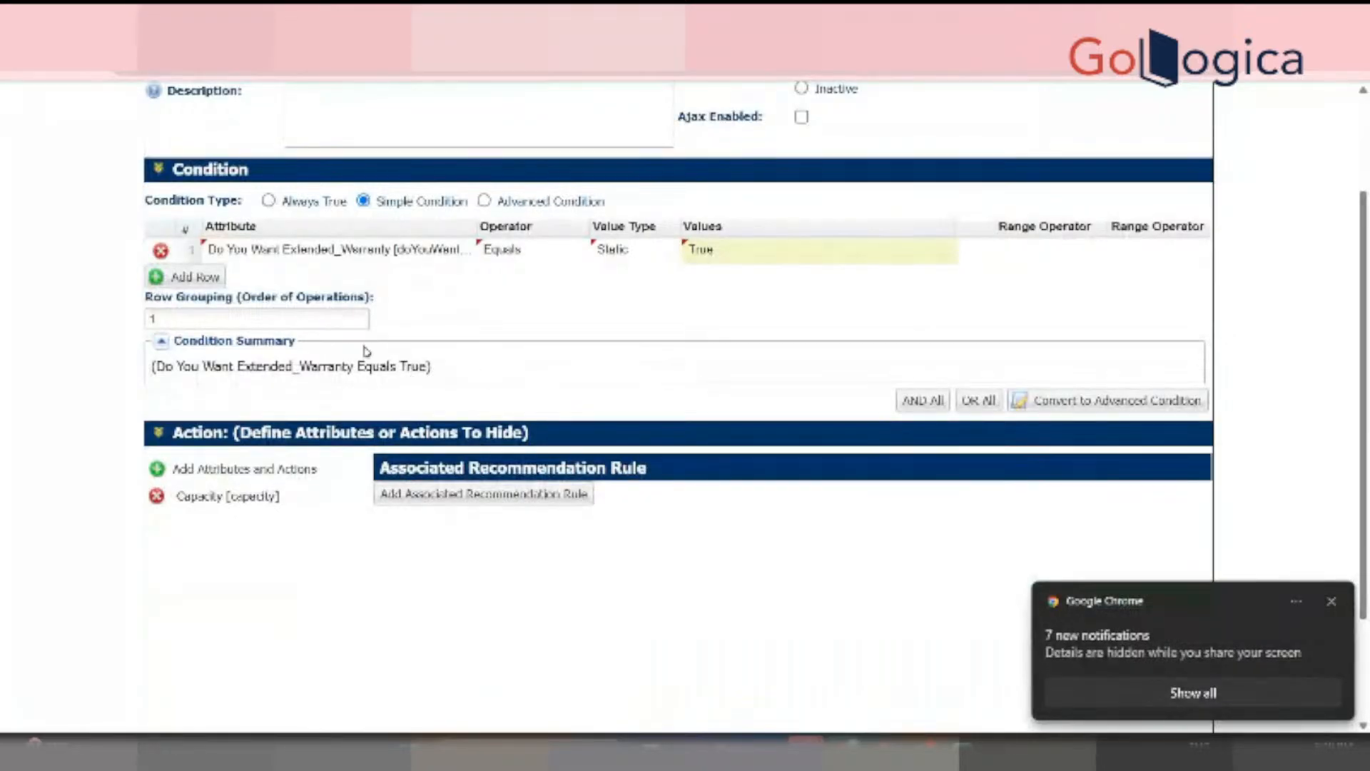
{"action": "scroll", "coordinate": [277, 496], "scroll_direction": "down", "scroll_amount": 1}
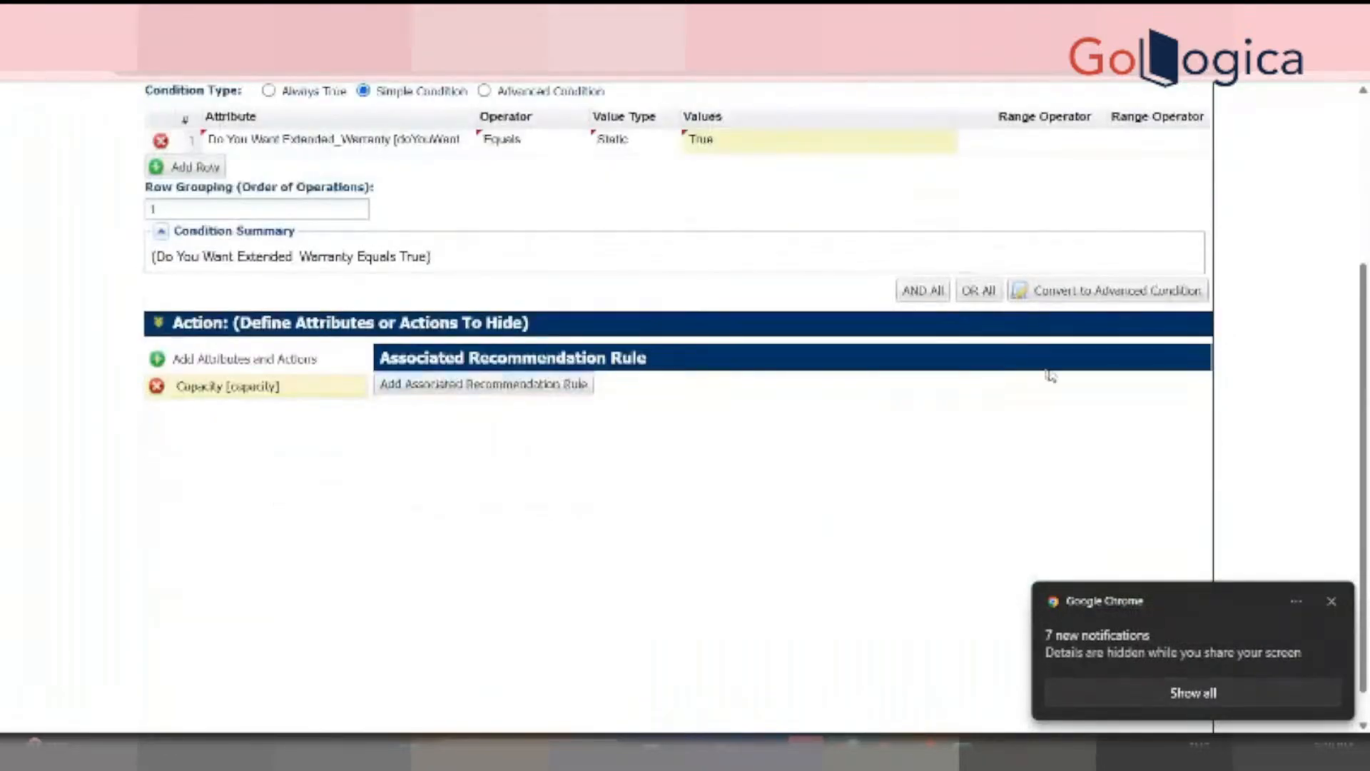
{"action": "scroll", "coordinate": [1226, 296], "scroll_direction": "up", "scroll_amount": 2}
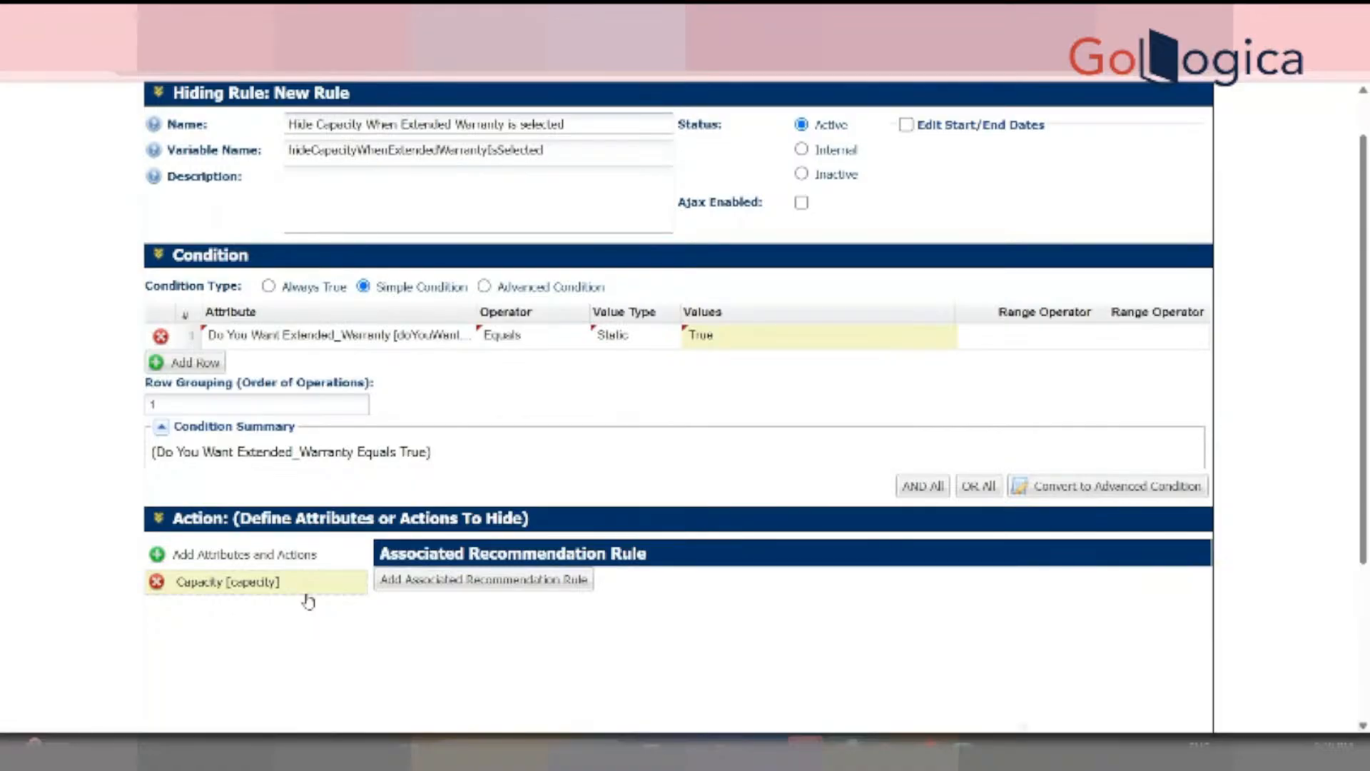
{"action": "scroll", "coordinate": [308, 601], "scroll_direction": "up", "scroll_amount": 1}
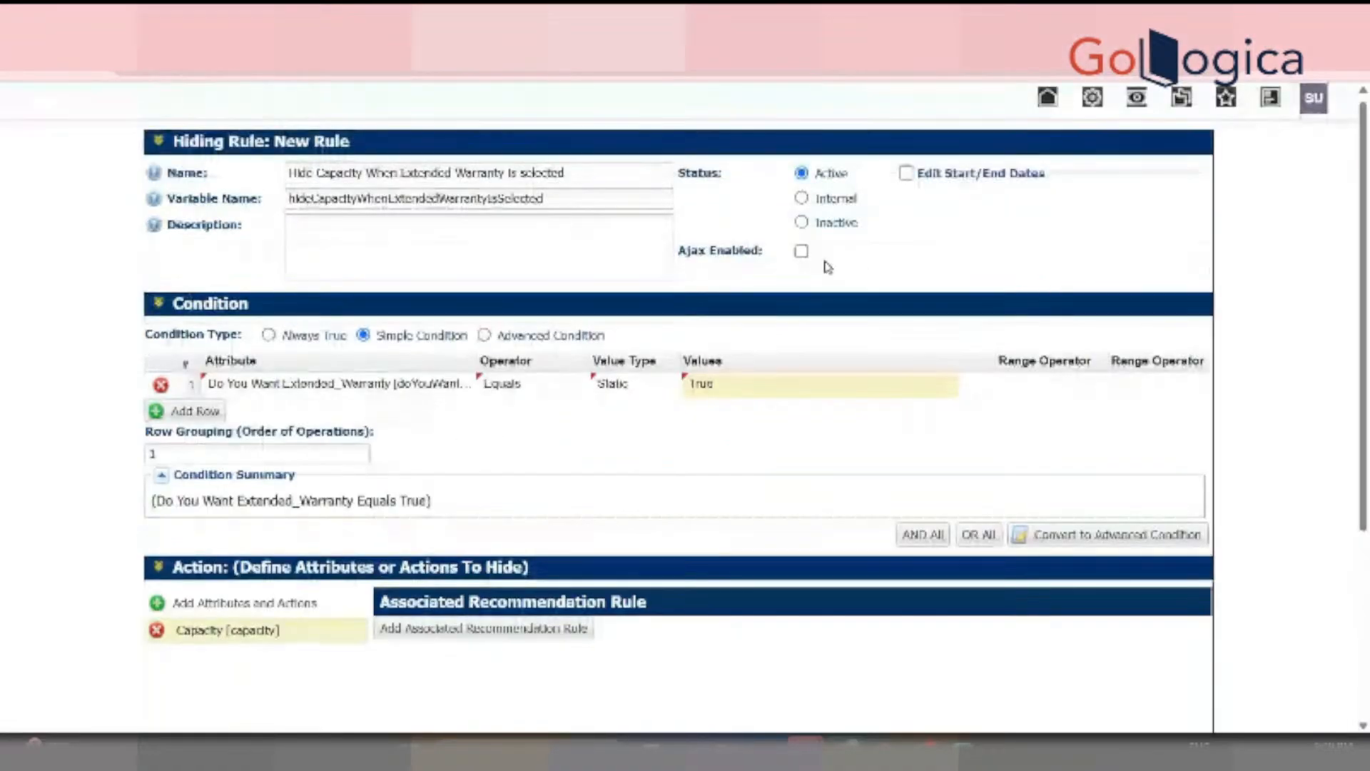
{"action": "left_click", "coordinate": [802, 250]}
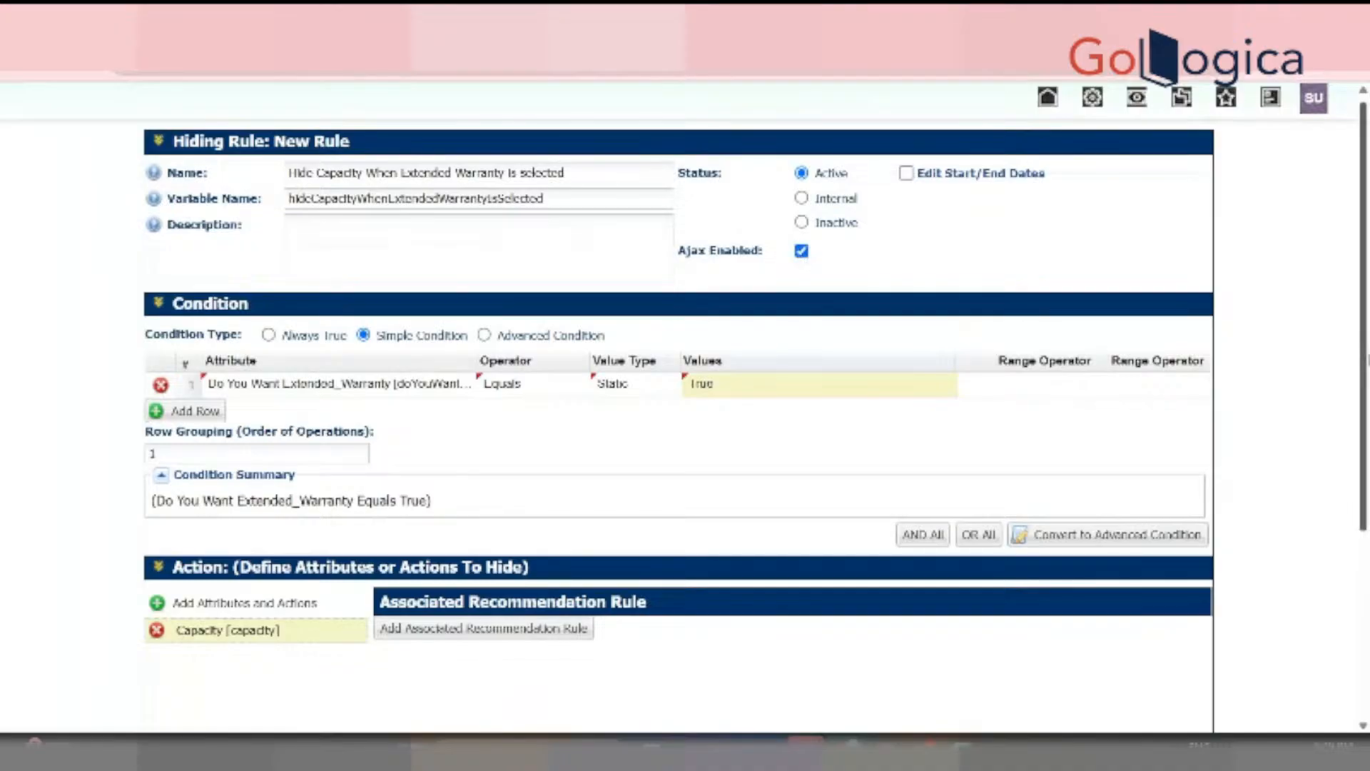
{"action": "scroll", "coordinate": [1070, 647], "scroll_direction": "down", "scroll_amount": 4}
{"action": "left_click", "coordinate": [1093, 718]}
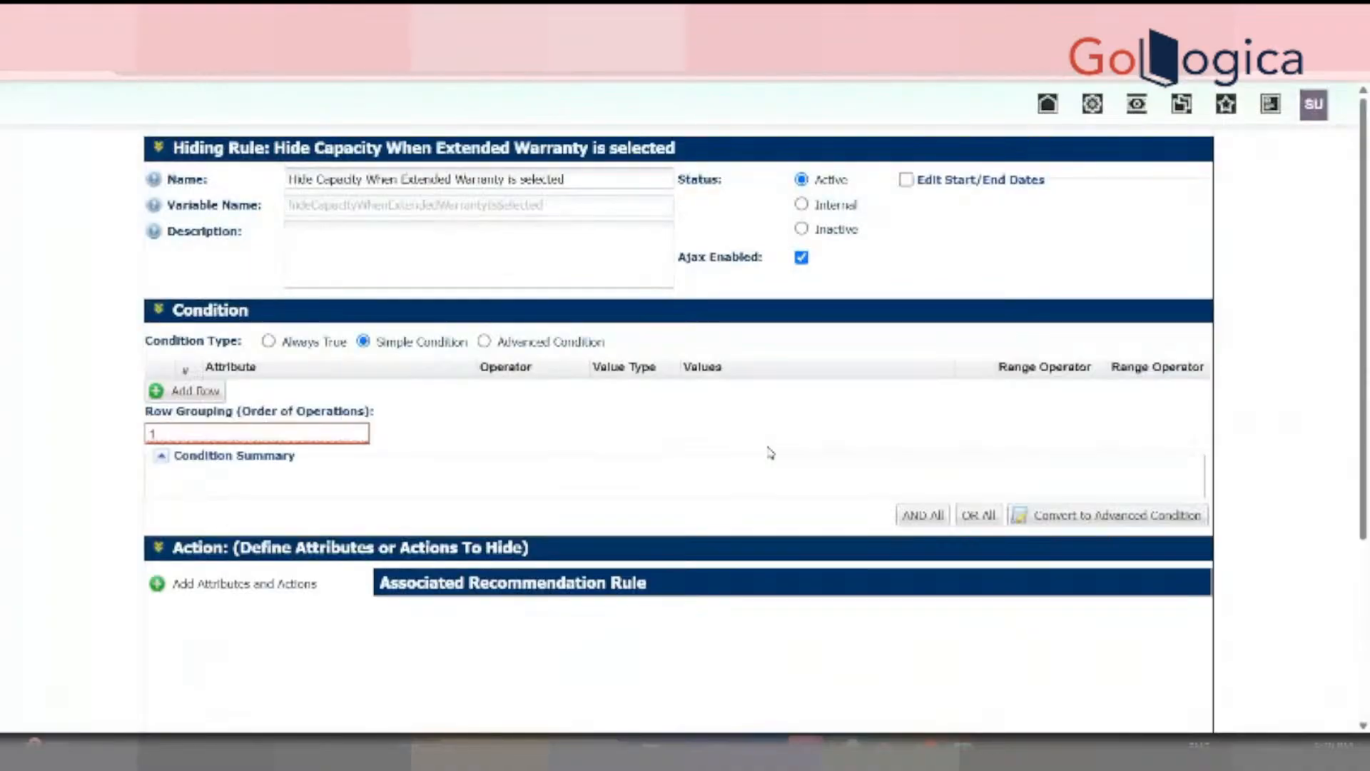
List the Constraints rules of the Refrigerators model and open the rule "Constraint Company Name on Extended Warranty Selection"
{"action": "left_click", "coordinate": [1340, 282]}
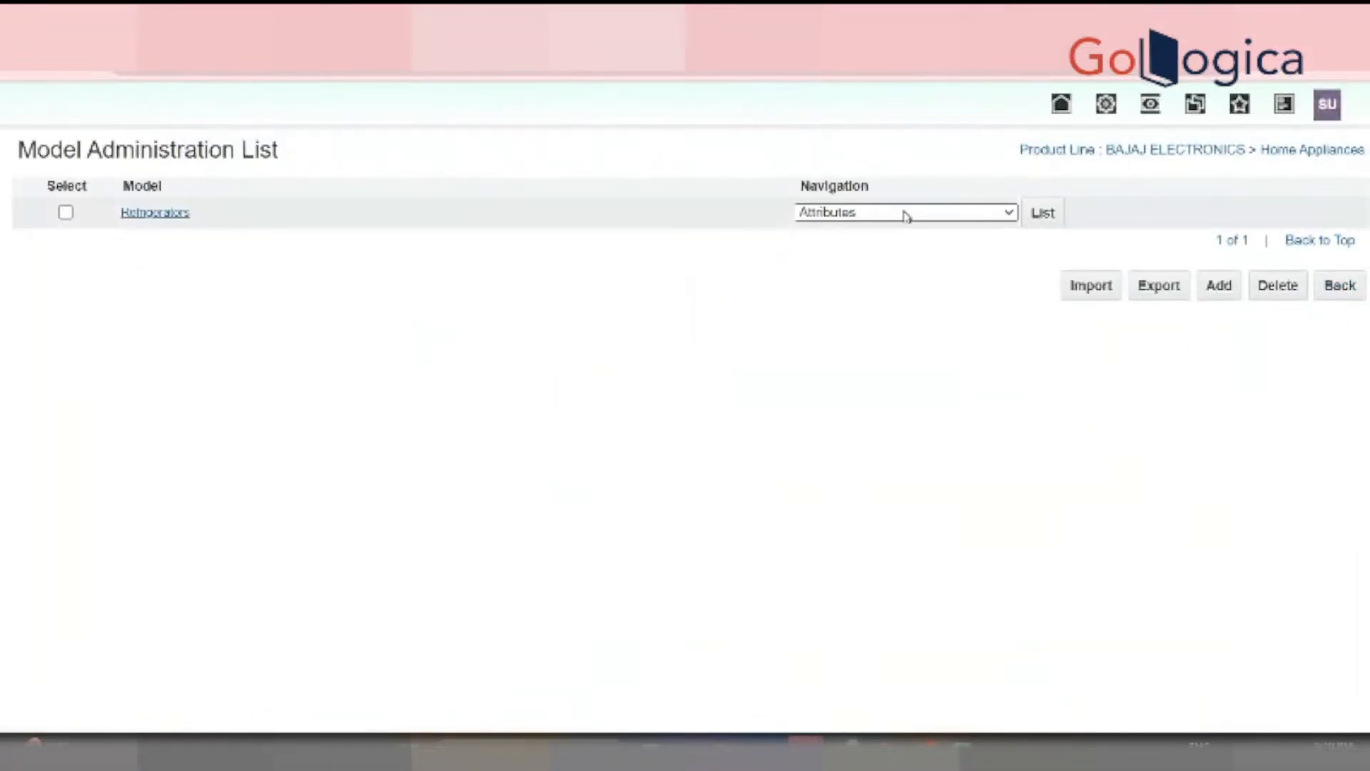
{"action": "left_click", "coordinate": [905, 213]}
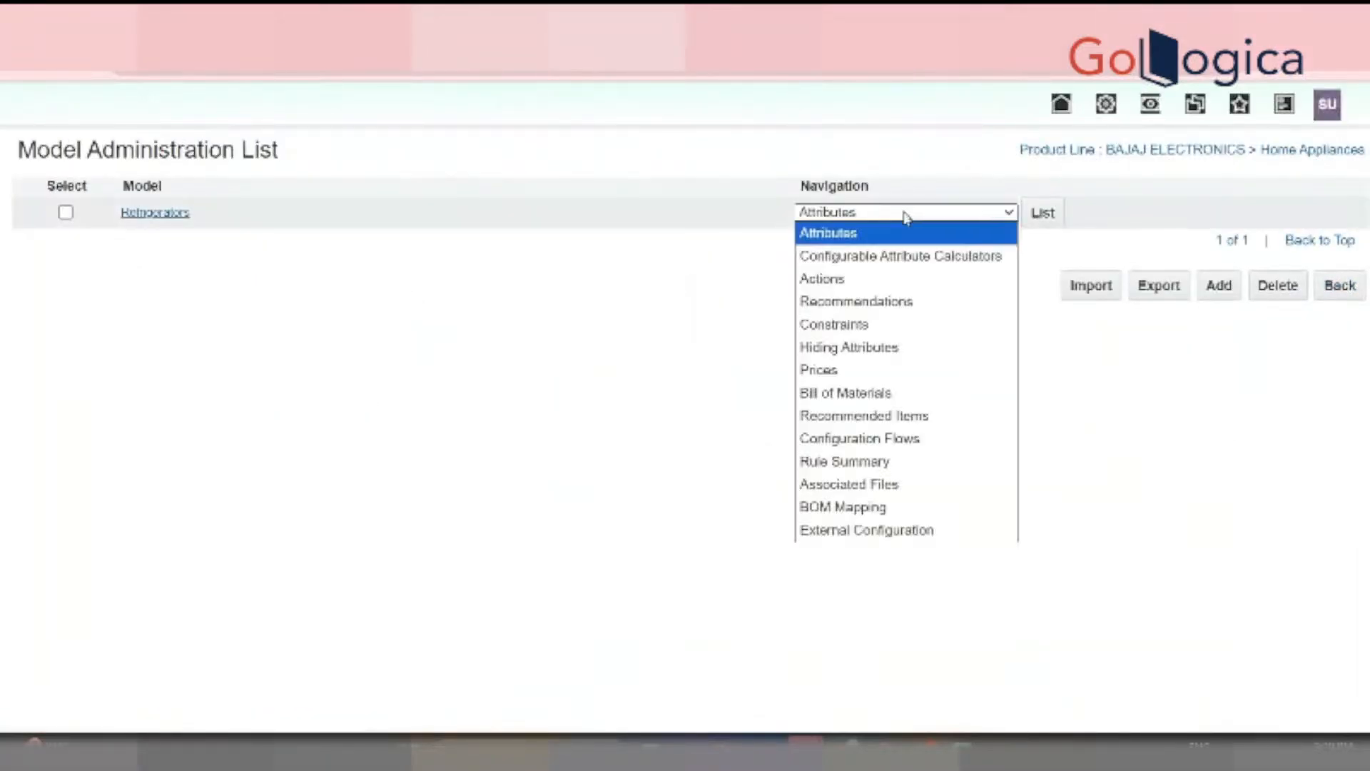
{"action": "left_click", "coordinate": [904, 325]}
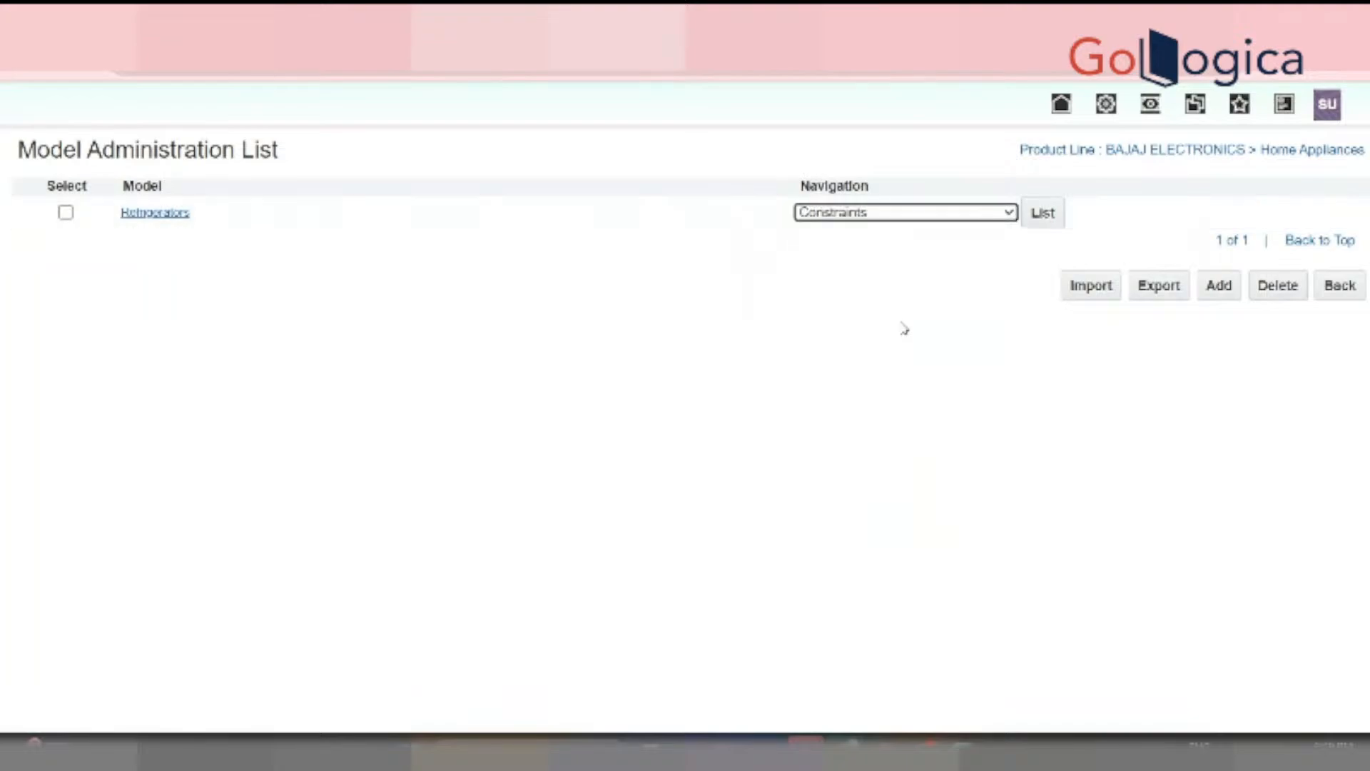
{"action": "left_click", "coordinate": [1035, 217]}
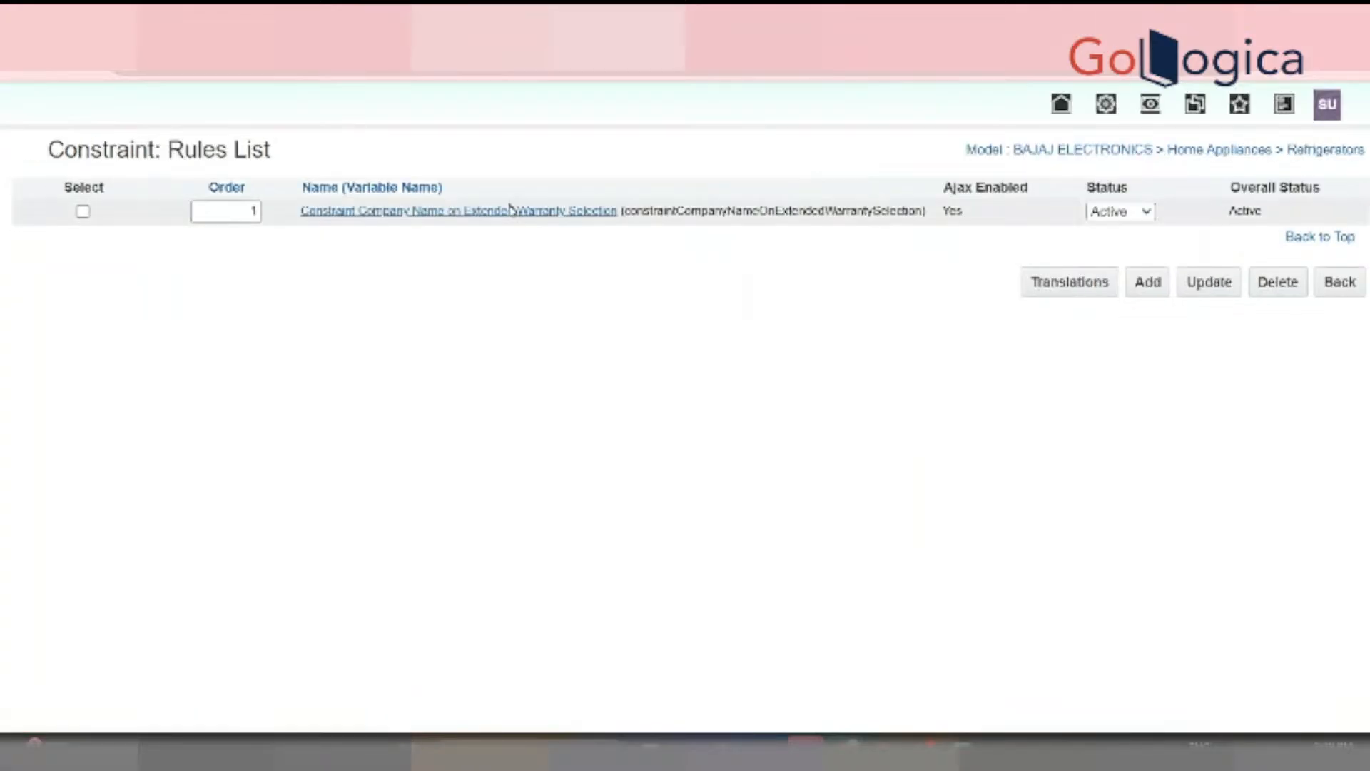
{"action": "left_click", "coordinate": [508, 212]}
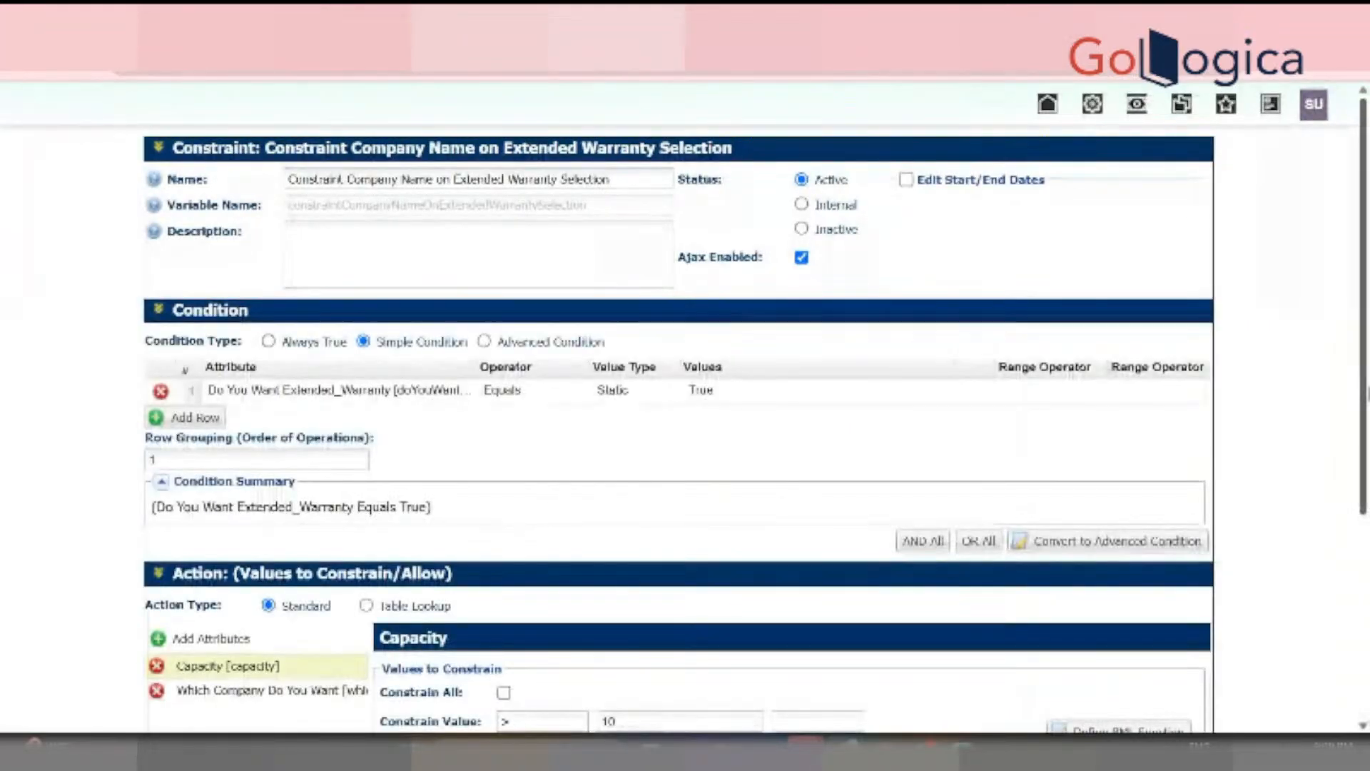
Remove the Capacity attribute from the extended warranty constraint rule's action and save the rule, returning to the rules list
{"action": "scroll", "coordinate": [678, 429], "scroll_direction": "down", "scroll_amount": 3}
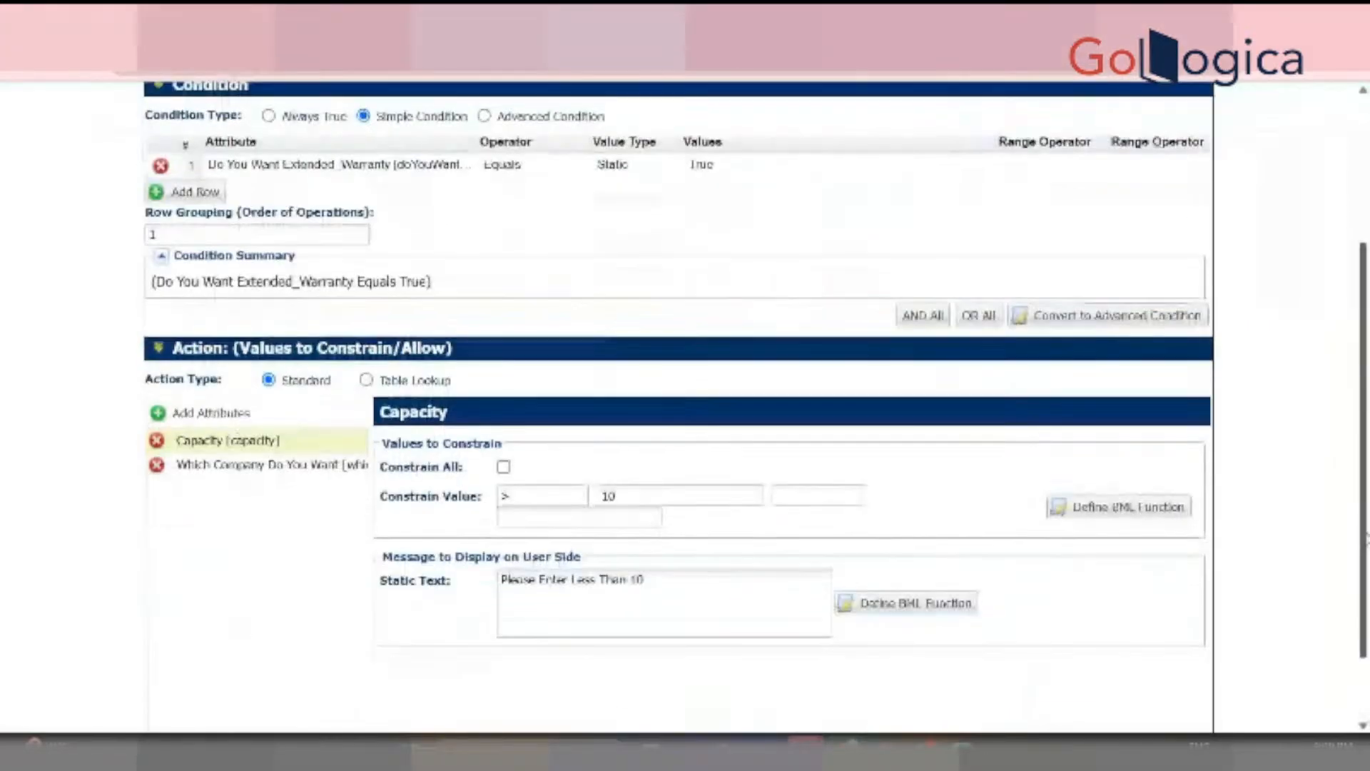
{"action": "left_click", "coordinate": [157, 439]}
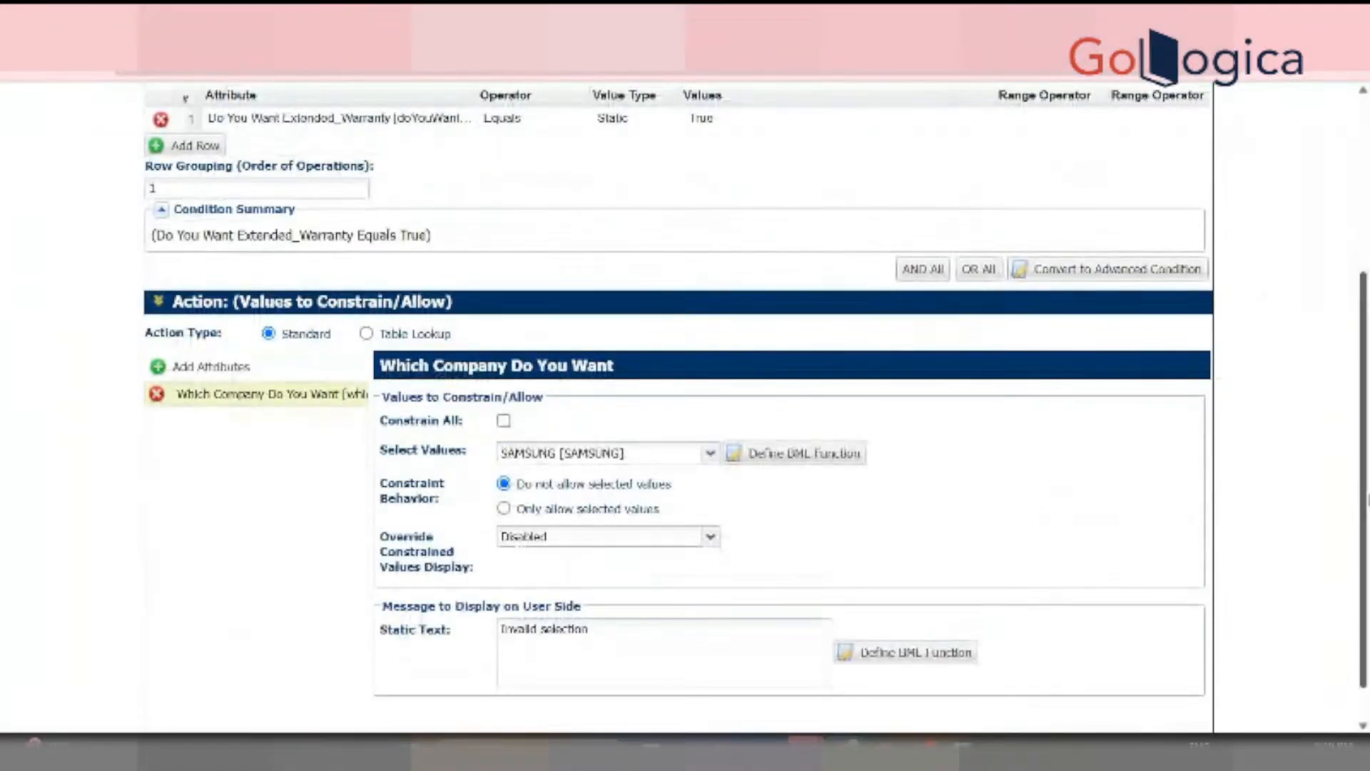
{"action": "scroll", "coordinate": [1085, 642], "scroll_direction": "down", "scroll_amount": 1}
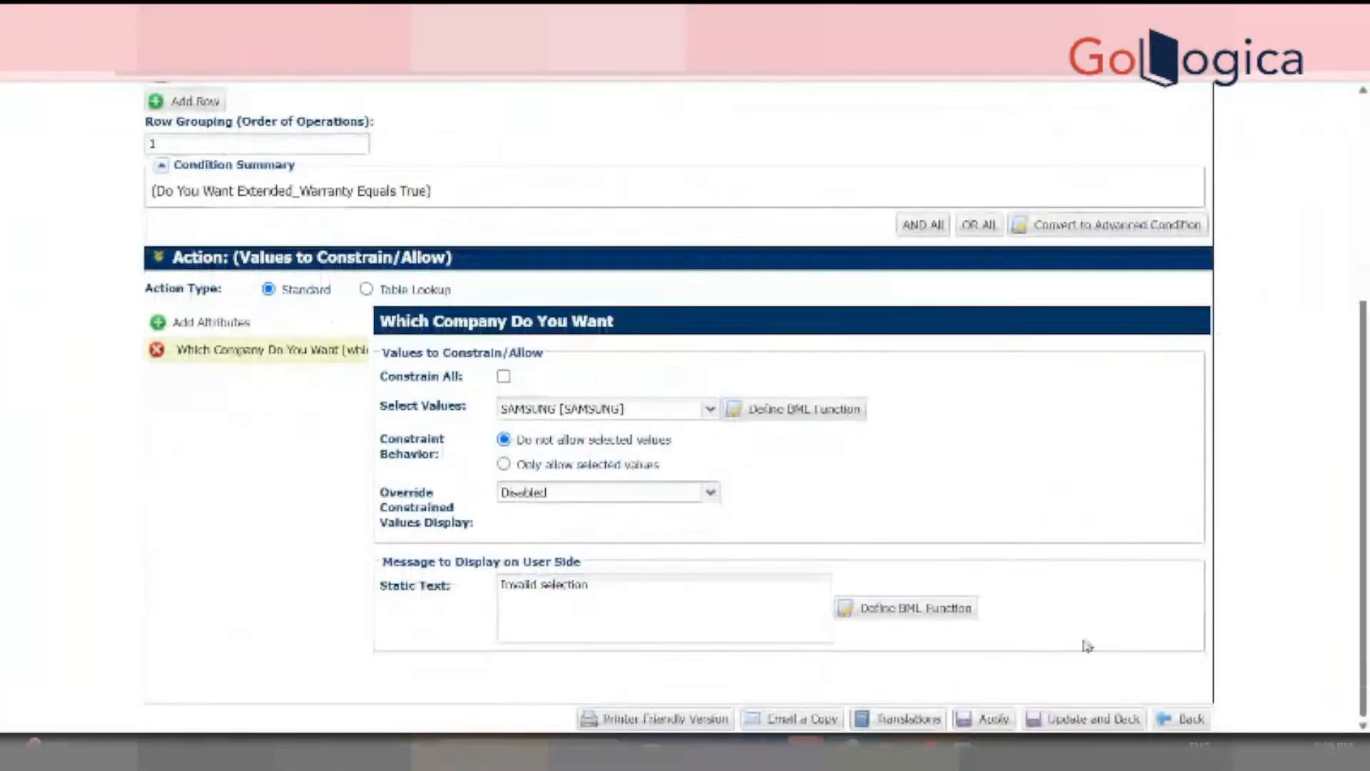
{"action": "left_click", "coordinate": [1086, 719]}
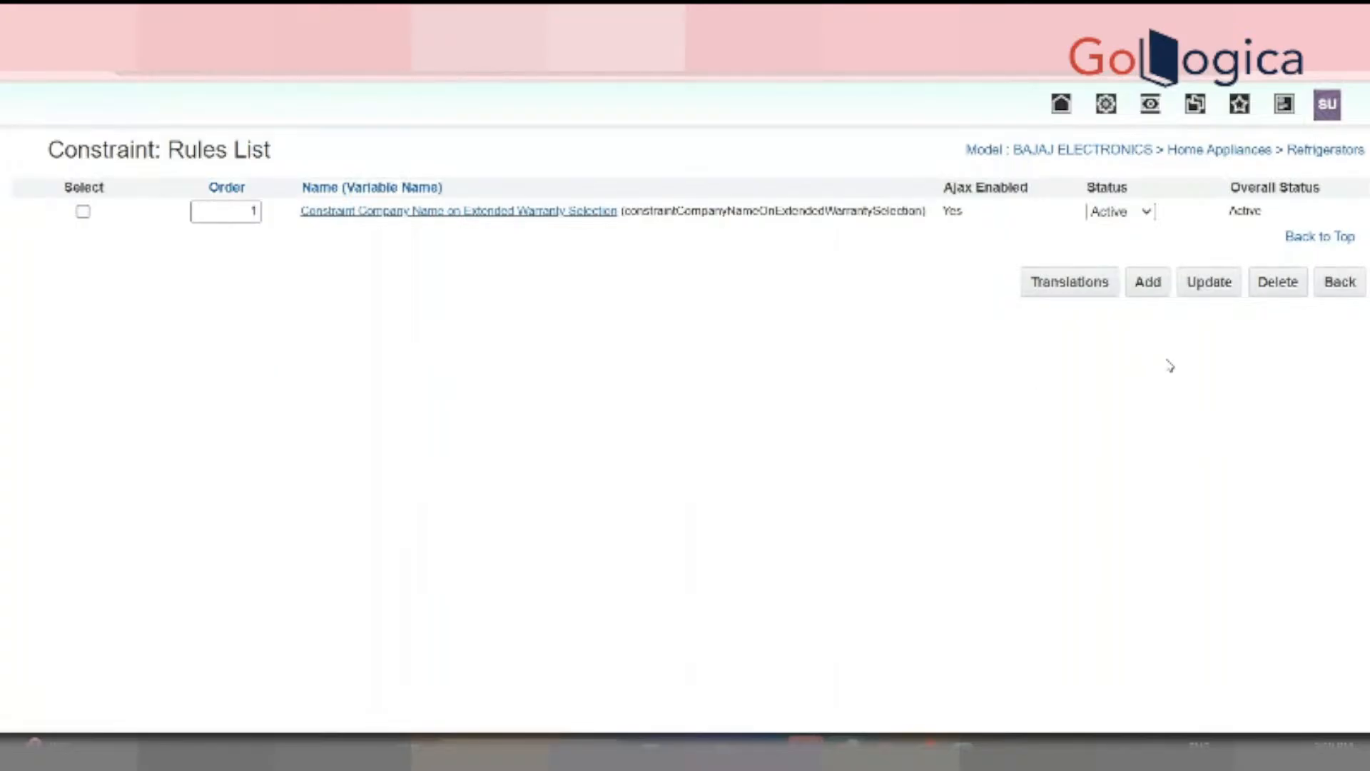
Return to the administration platform, open the catalog definition's quick links and load the BAJAJ ELECTRONICS product family
{"action": "left_click", "coordinate": [1336, 282]}
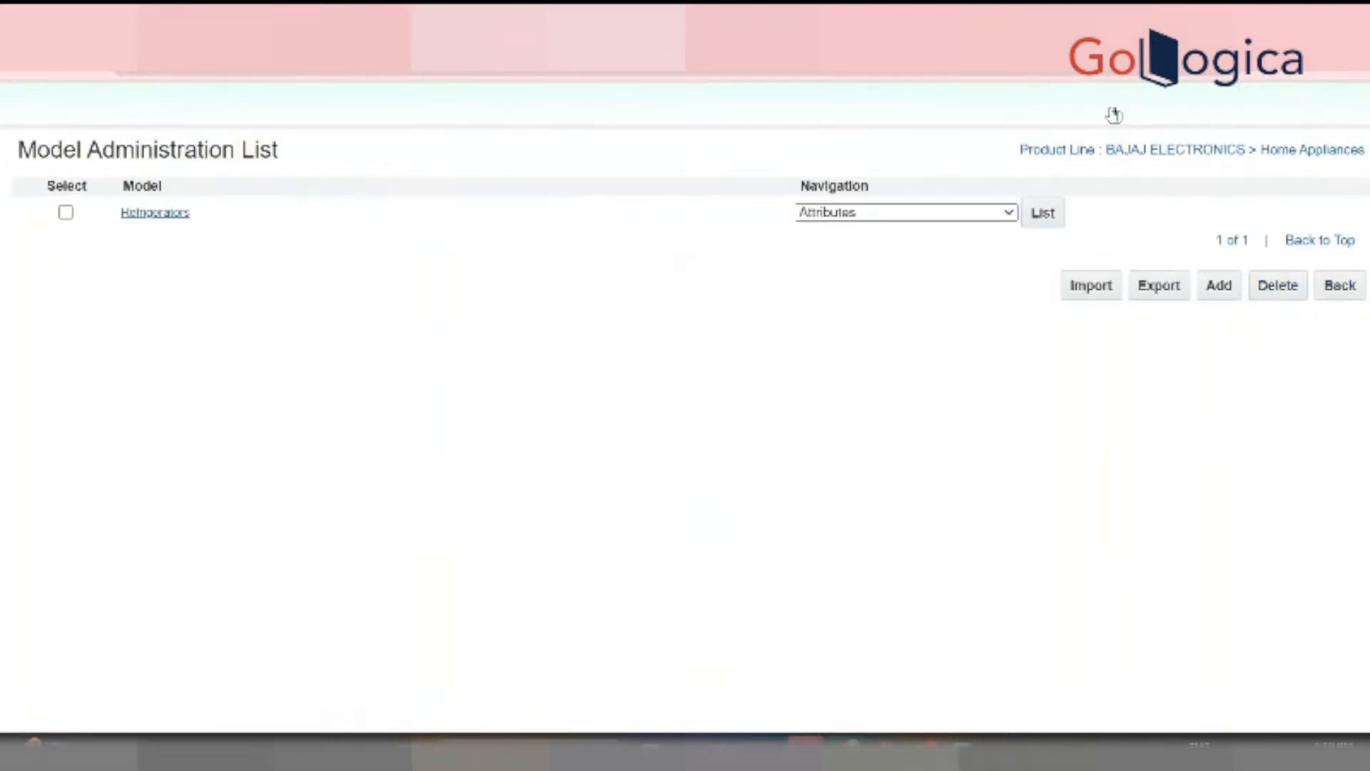
{"action": "left_click", "coordinate": [1111, 108]}
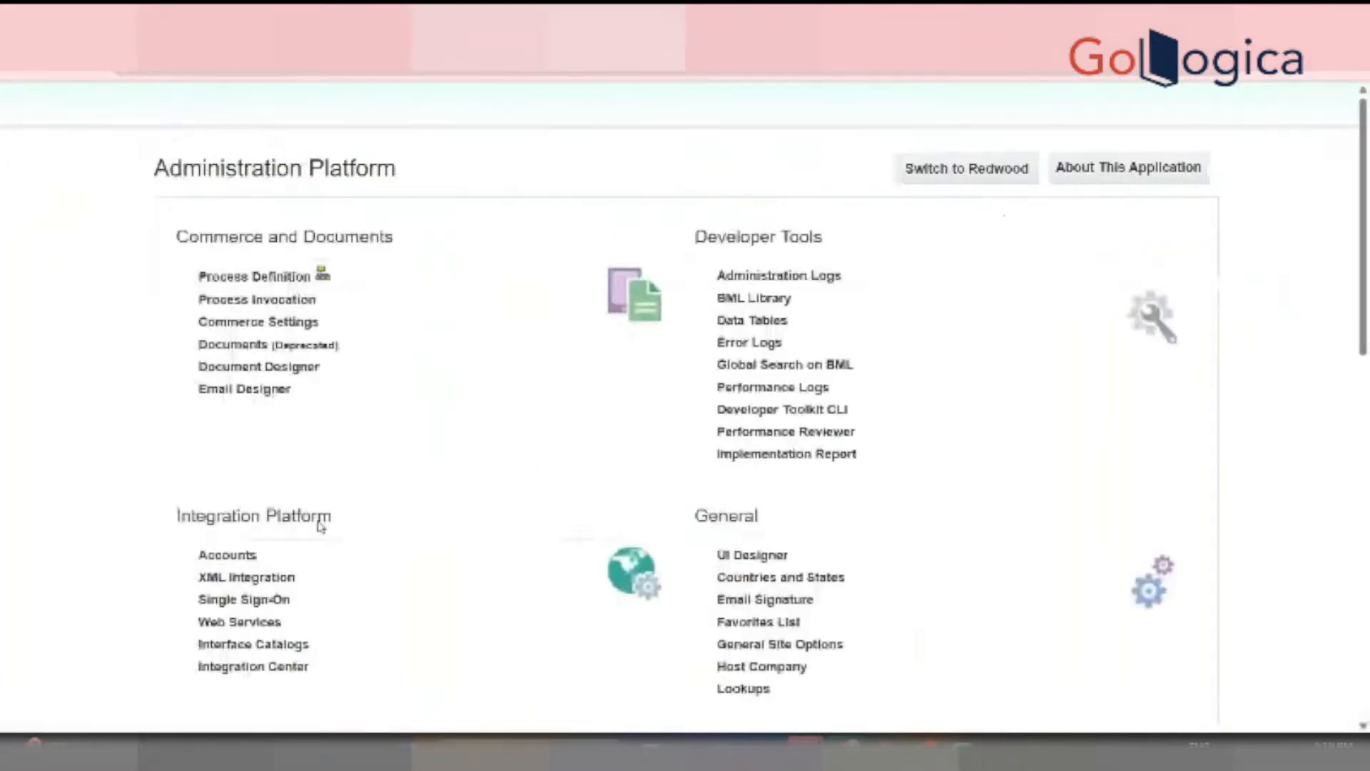
{"action": "left_click_drag", "start_coordinate": [1363, 354], "coordinate": [1363, 544]}
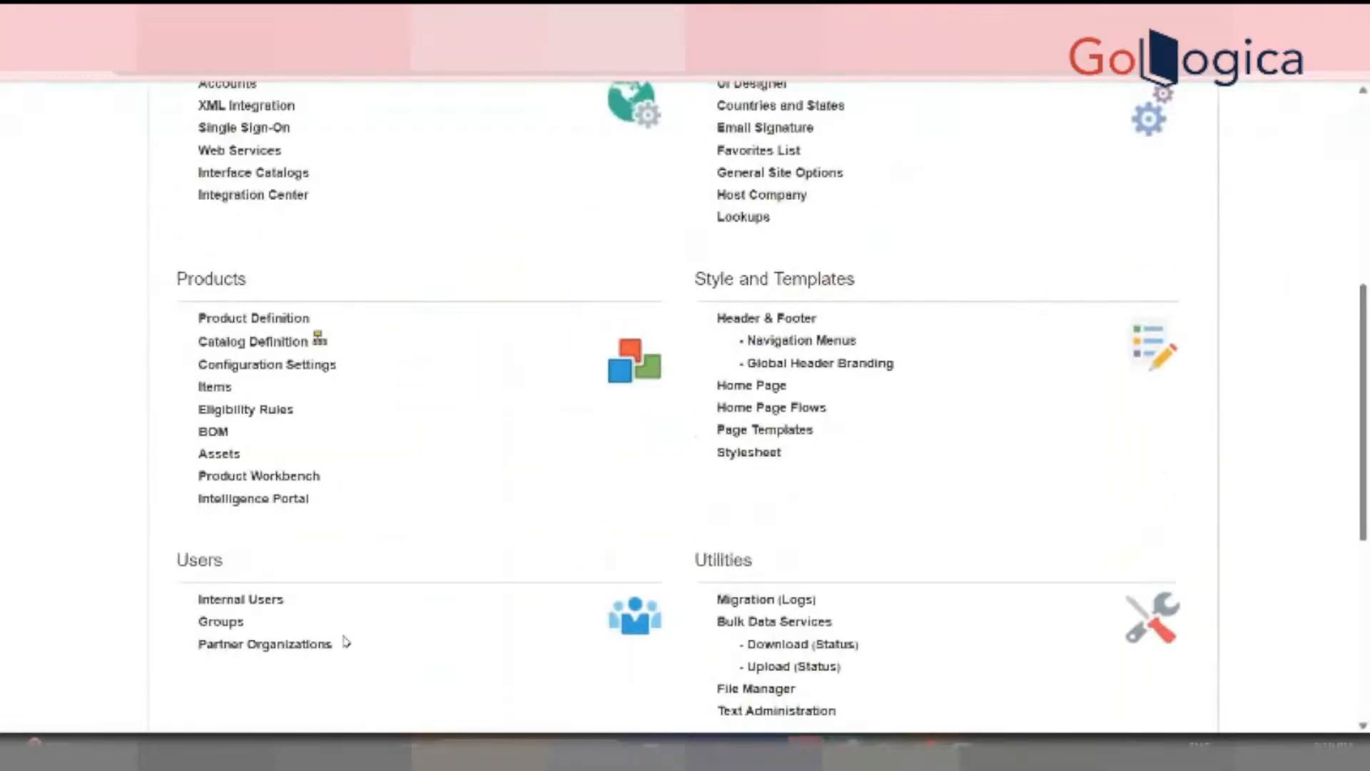
{"action": "left_click", "coordinate": [330, 345]}
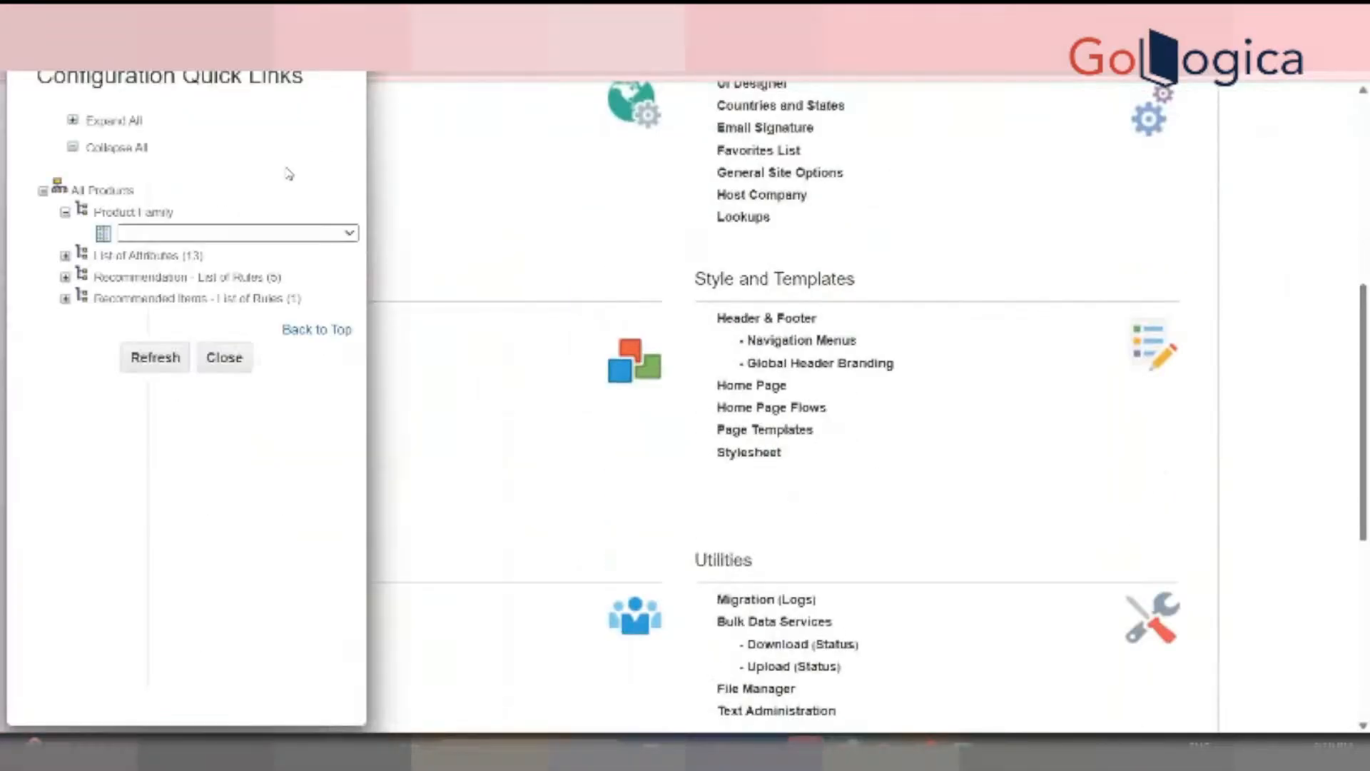
{"action": "left_click", "coordinate": [245, 234]}
{"action": "left_click", "coordinate": [245, 300]}
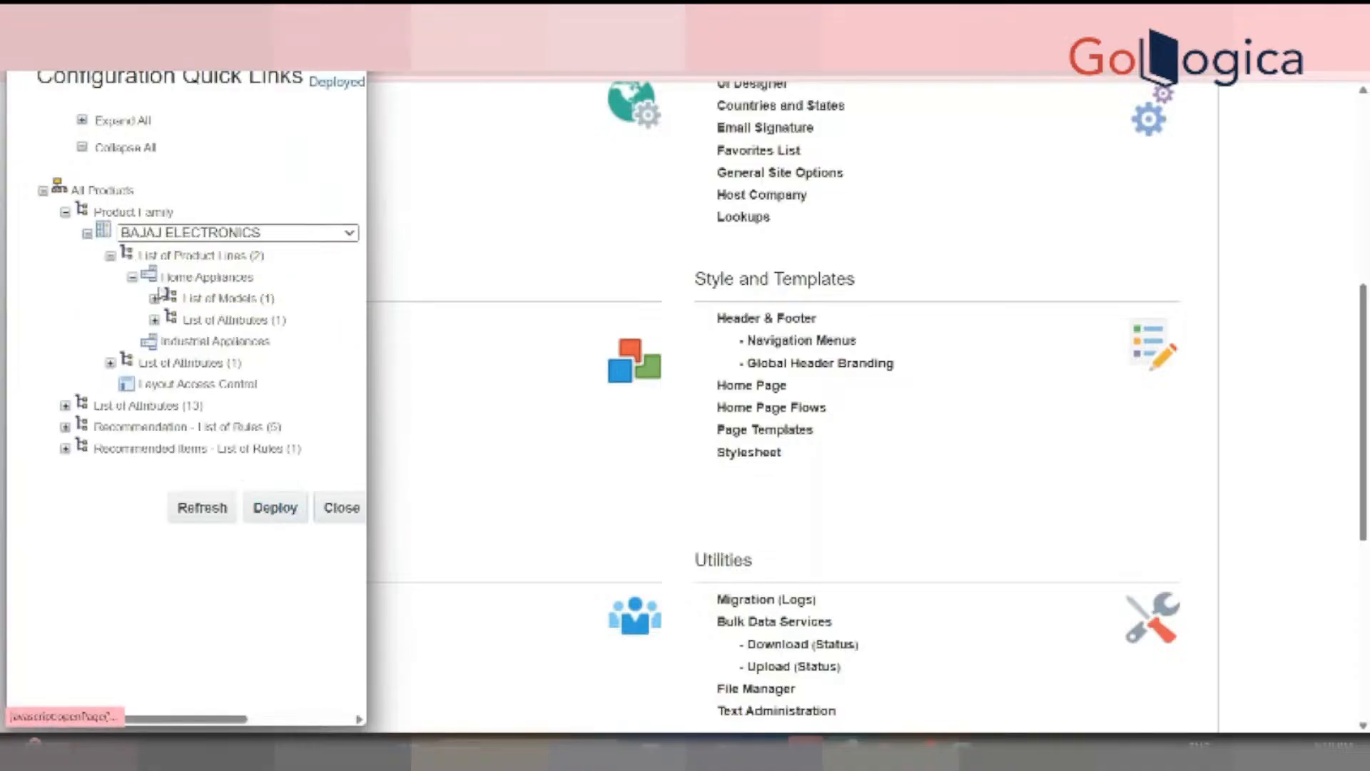
Expand the Home Appliances attributes, models and the Refrigerators hiding attribute rules in the configuration tree, and refresh it
{"action": "left_click", "coordinate": [155, 319]}
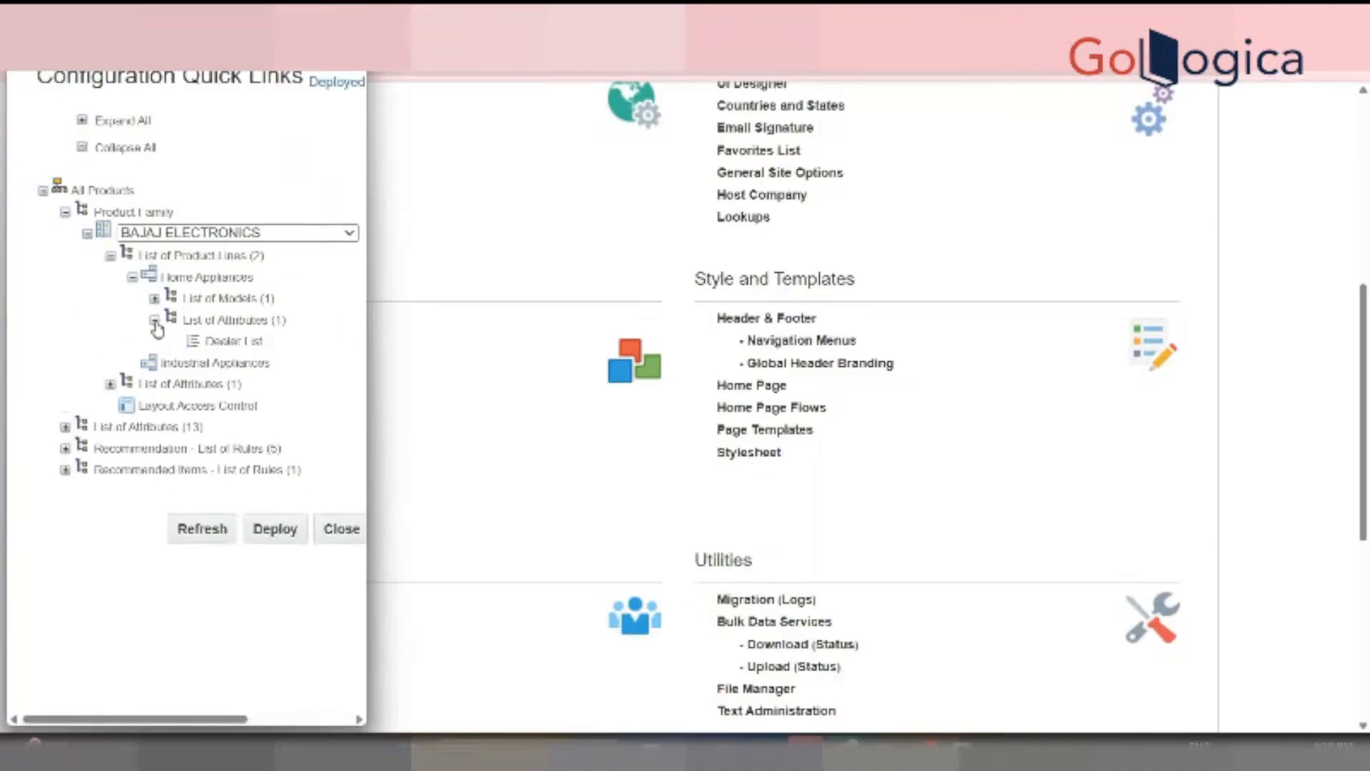
{"action": "left_click", "coordinate": [154, 298]}
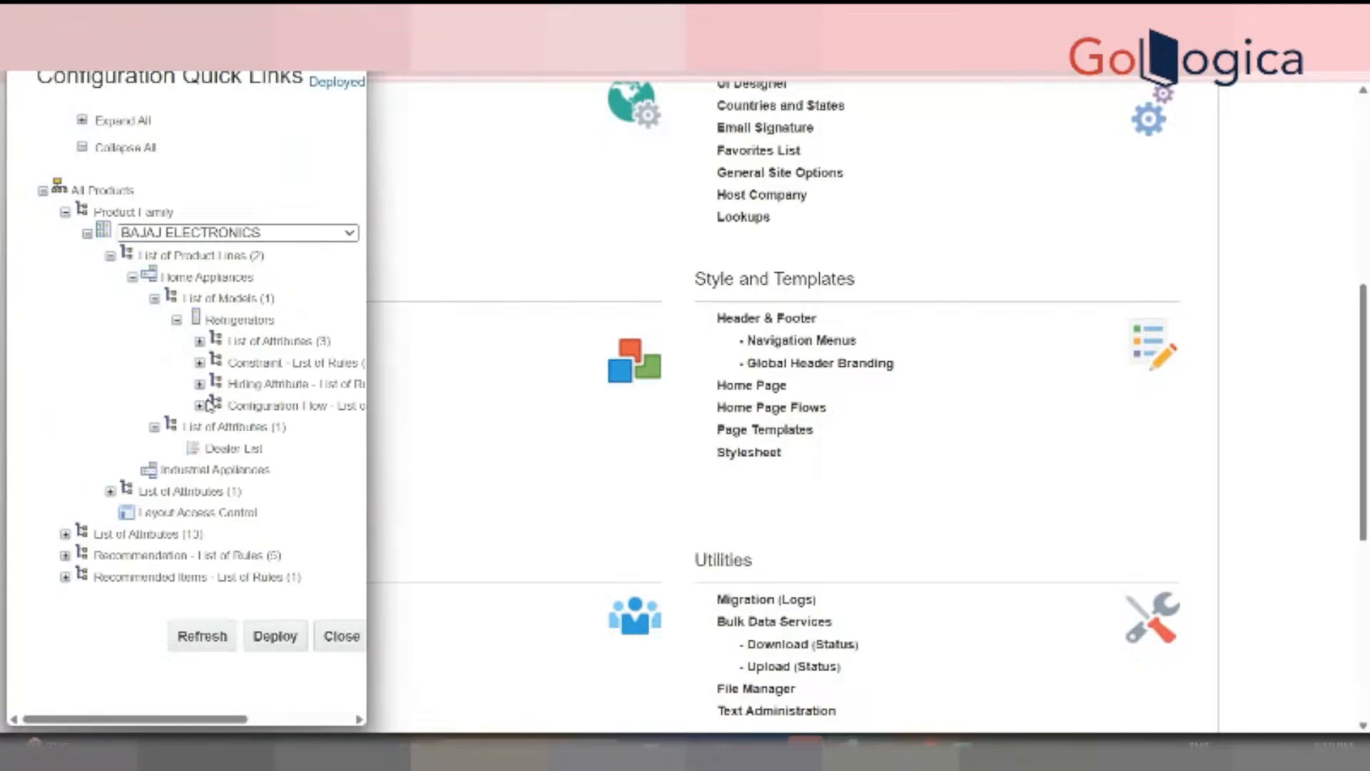
{"action": "left_click", "coordinate": [199, 383]}
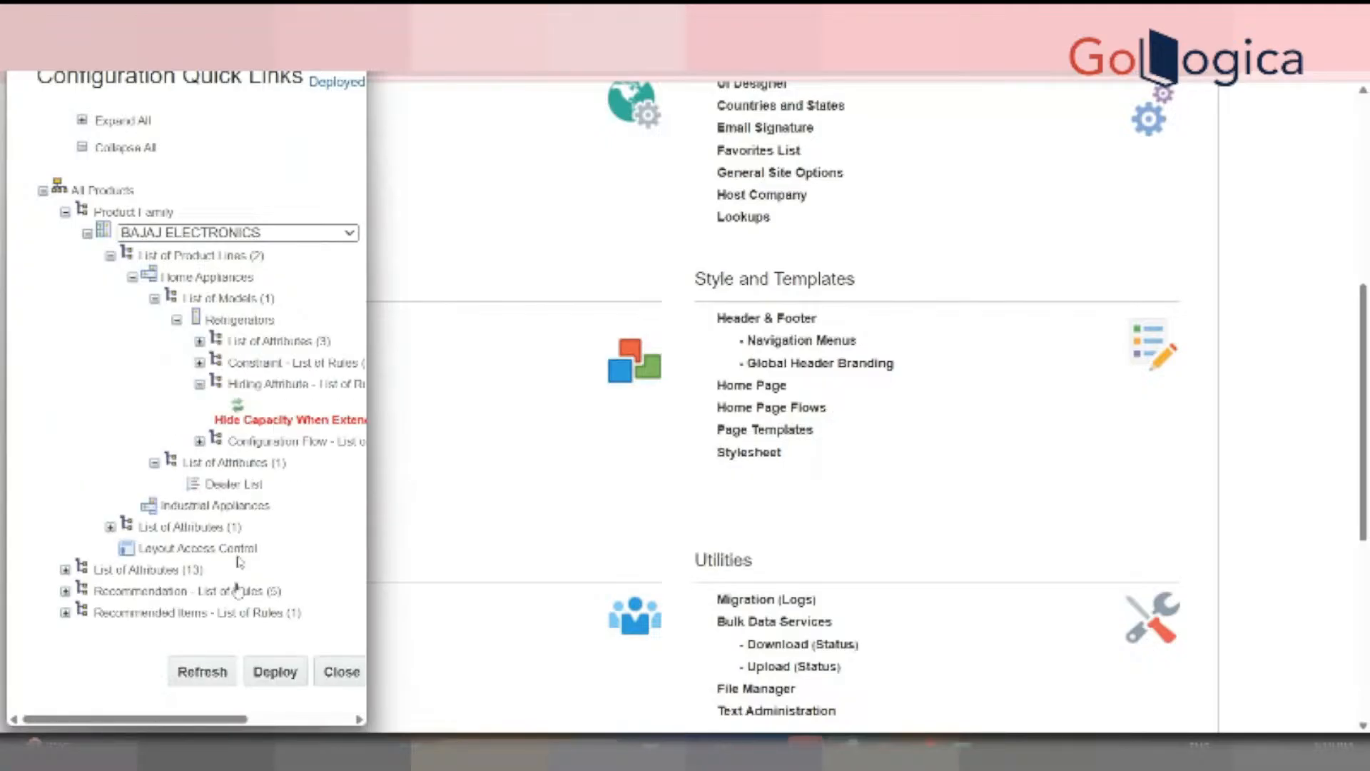
{"action": "left_click", "coordinate": [204, 684]}
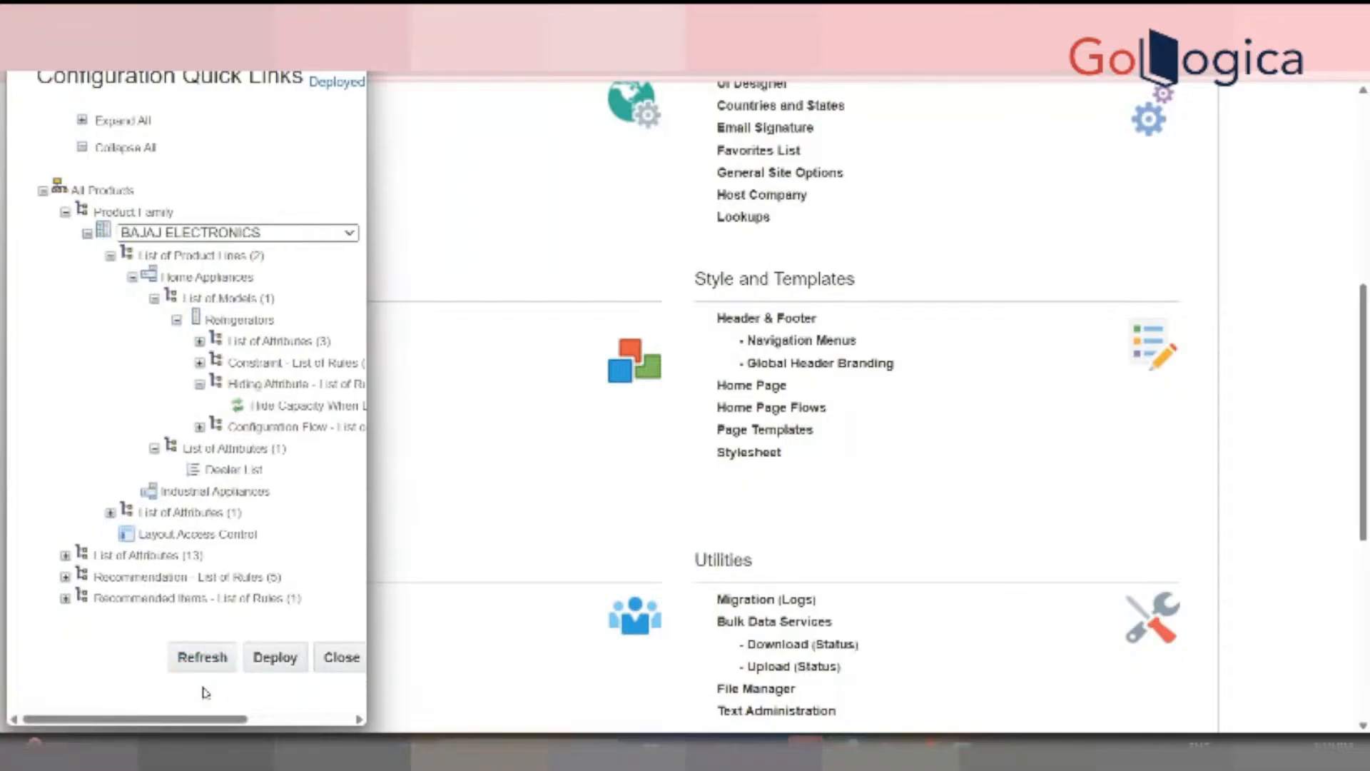
Go to the catalog homepage and open the Refrigerator configuration under BAJAJ ELECTRONICS Home Appliances to test the rule
{"action": "left_click", "coordinate": [595, 481]}
{"action": "left_click_drag", "start_coordinate": [1363, 366], "coordinate": [1362, 181]}
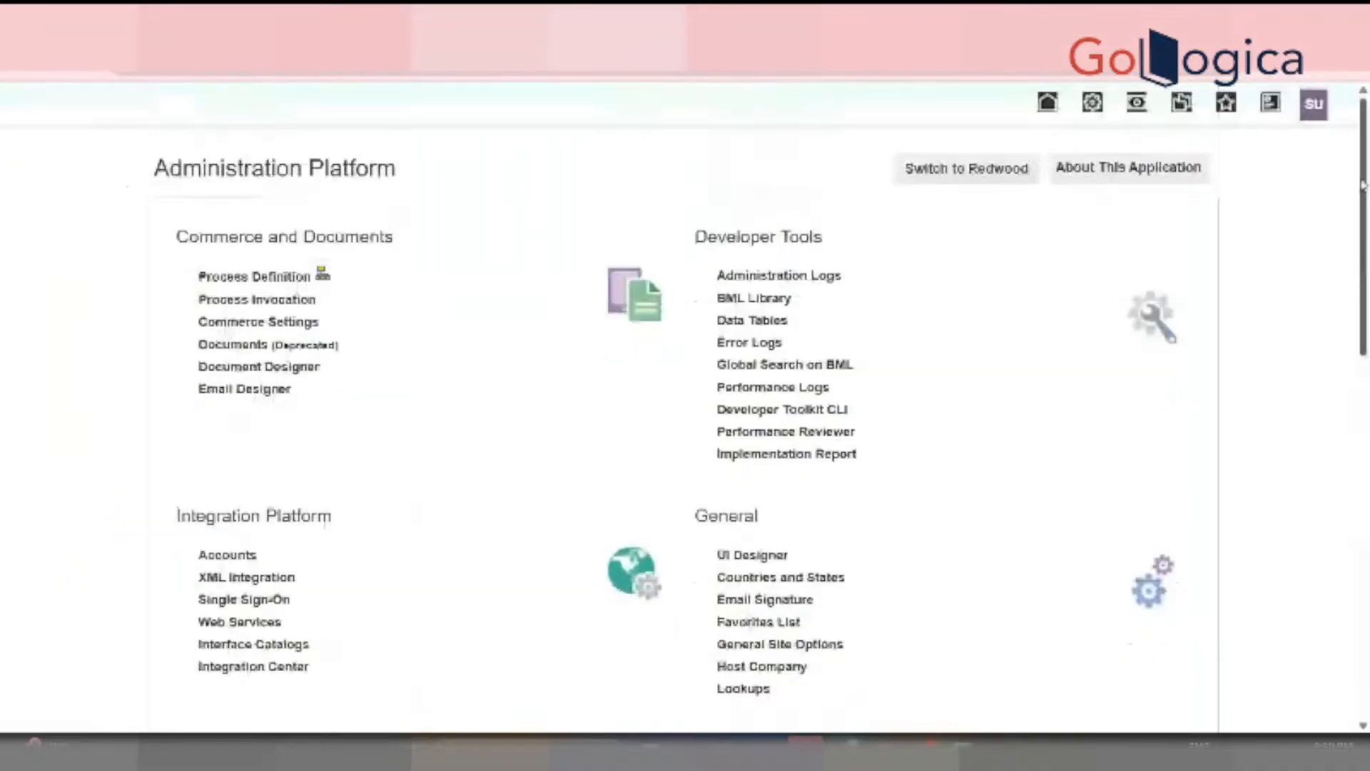
{"action": "left_click", "coordinate": [1060, 93]}
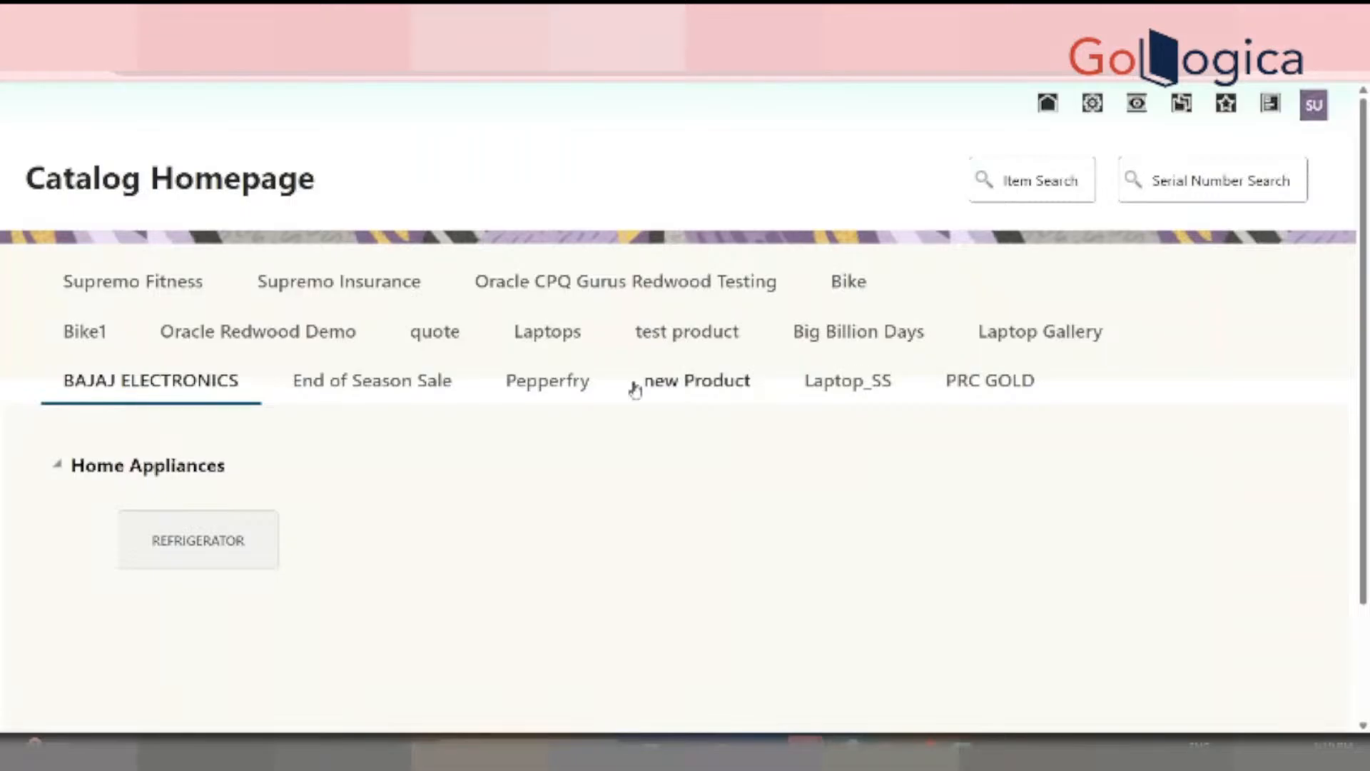
{"action": "left_click", "coordinate": [210, 562]}
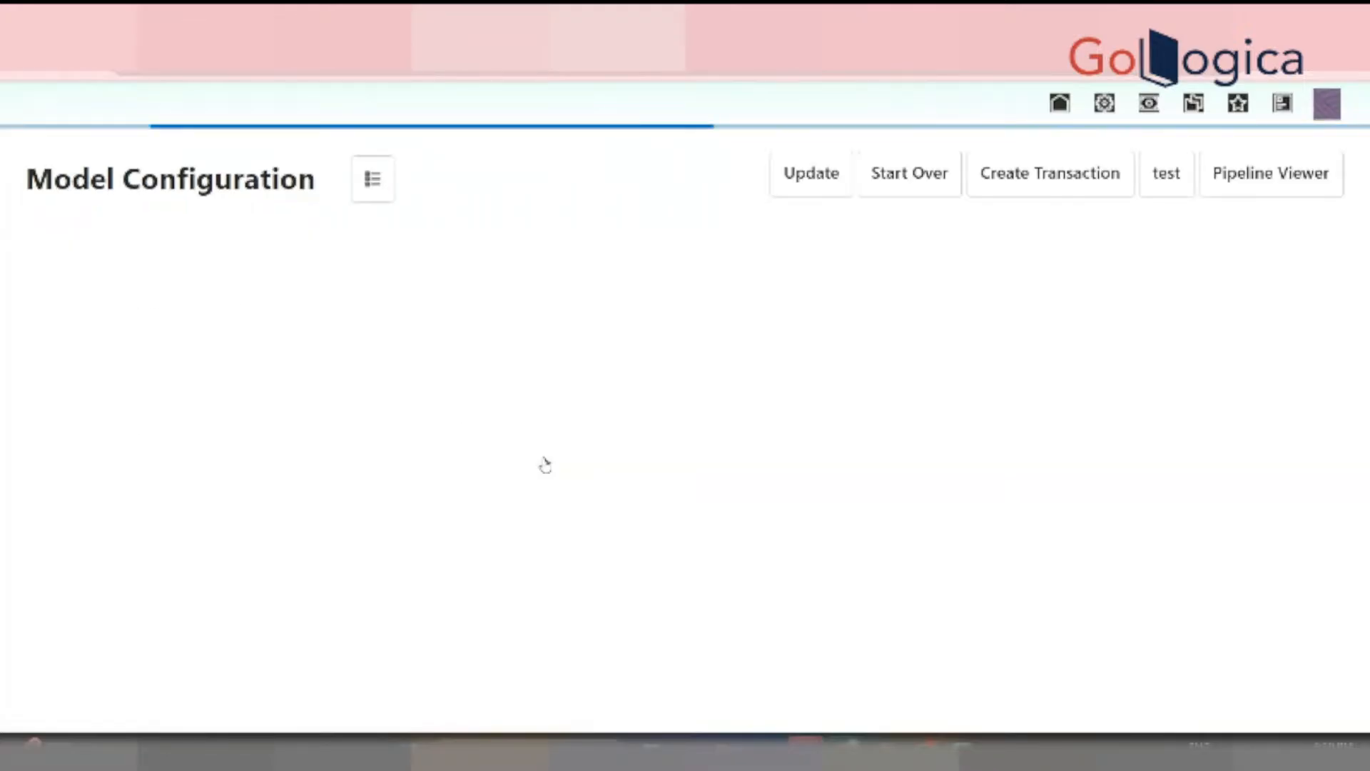
{"action": "left_click", "coordinate": [229, 314]}
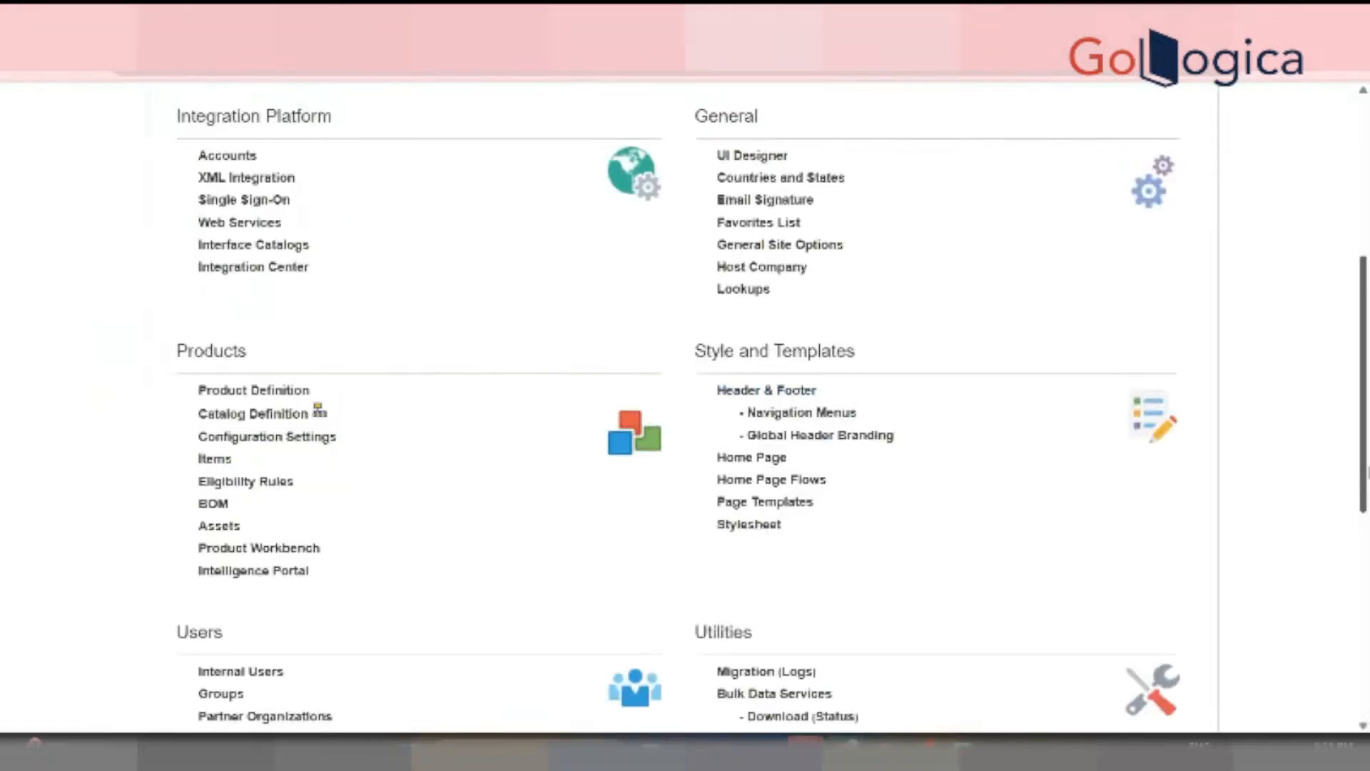
Open the Constraint Company Name on Extended Warranty Selection rule from the Refrigerators model's constraints in BAJAJ ELECTRONICS Home Appliances
{"action": "left_click_drag", "start_coordinate": [1364, 474], "coordinate": [1358, 503]}
{"action": "left_click_drag", "start_coordinate": [276, 363], "coordinate": [291, 345]}
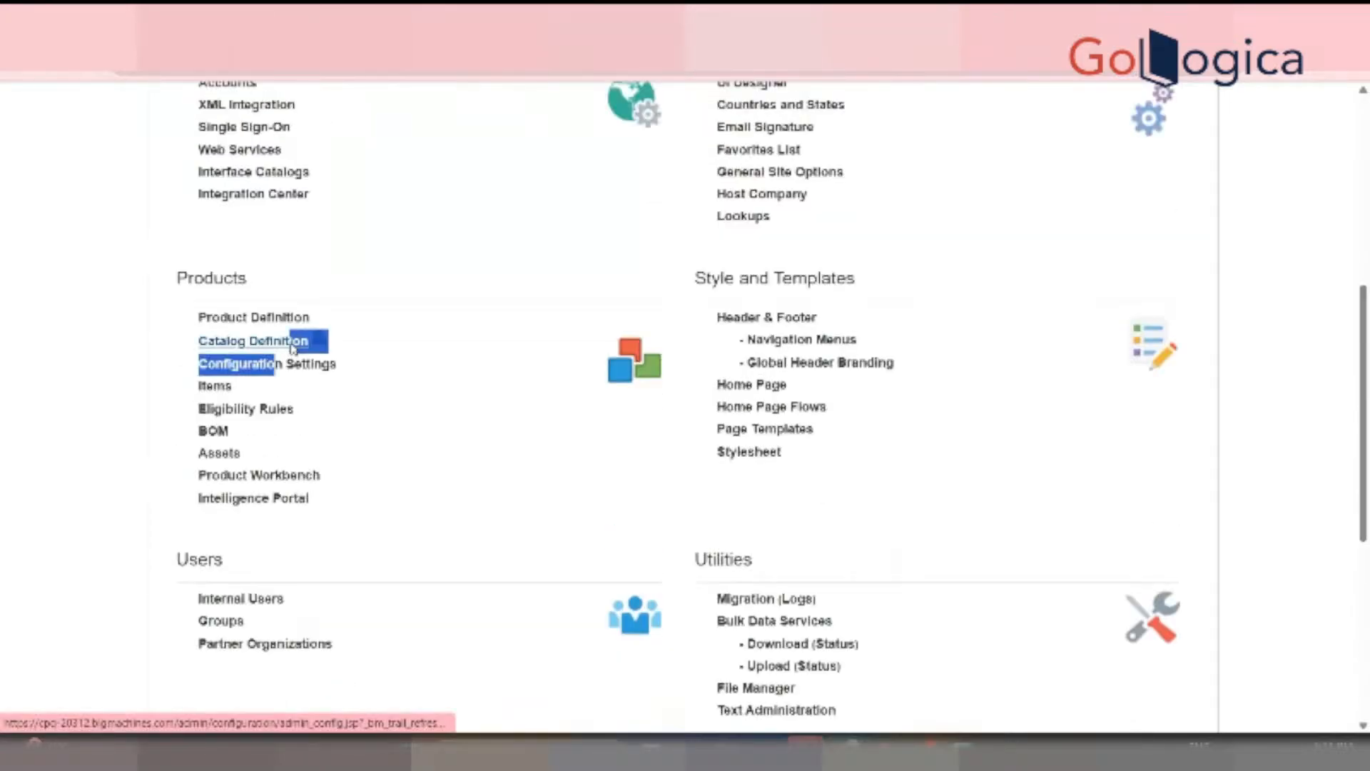
{"action": "left_click", "coordinate": [292, 345]}
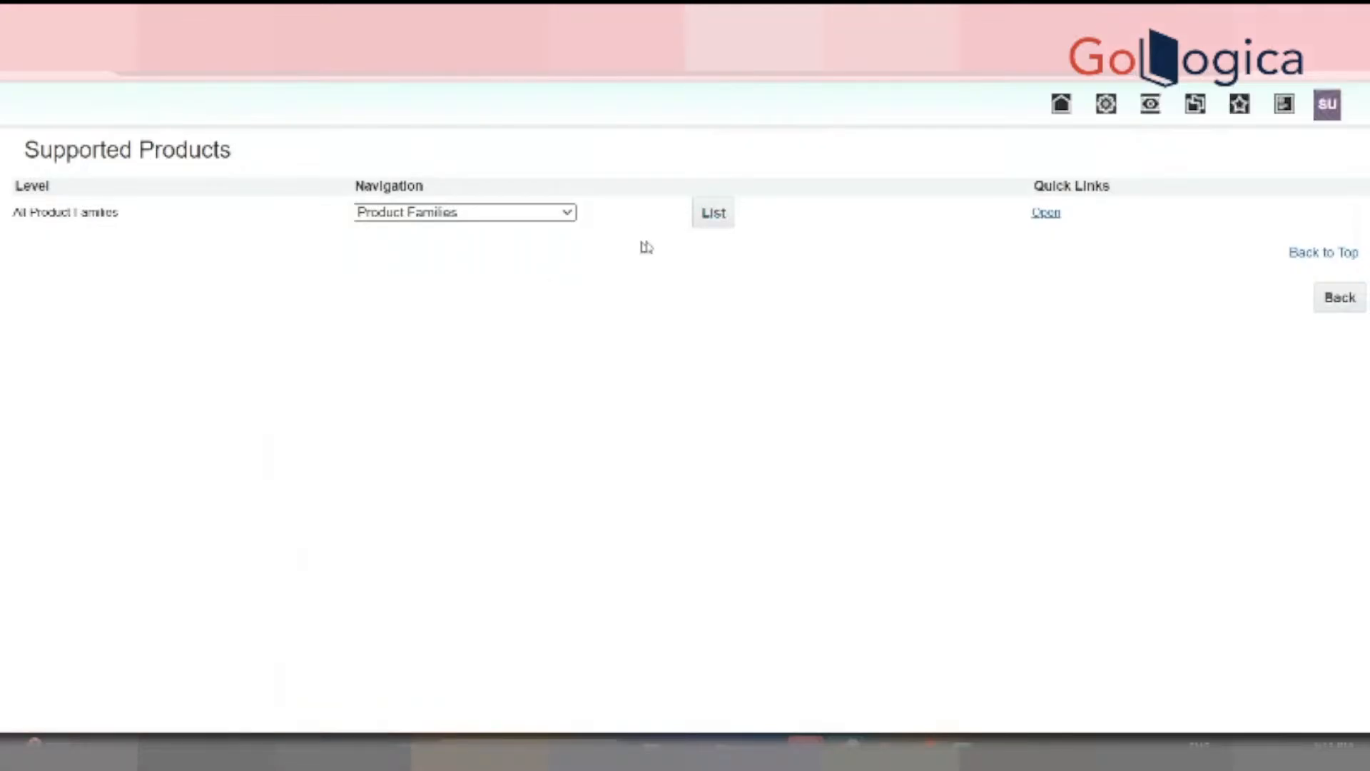
{"action": "left_click", "coordinate": [718, 224]}
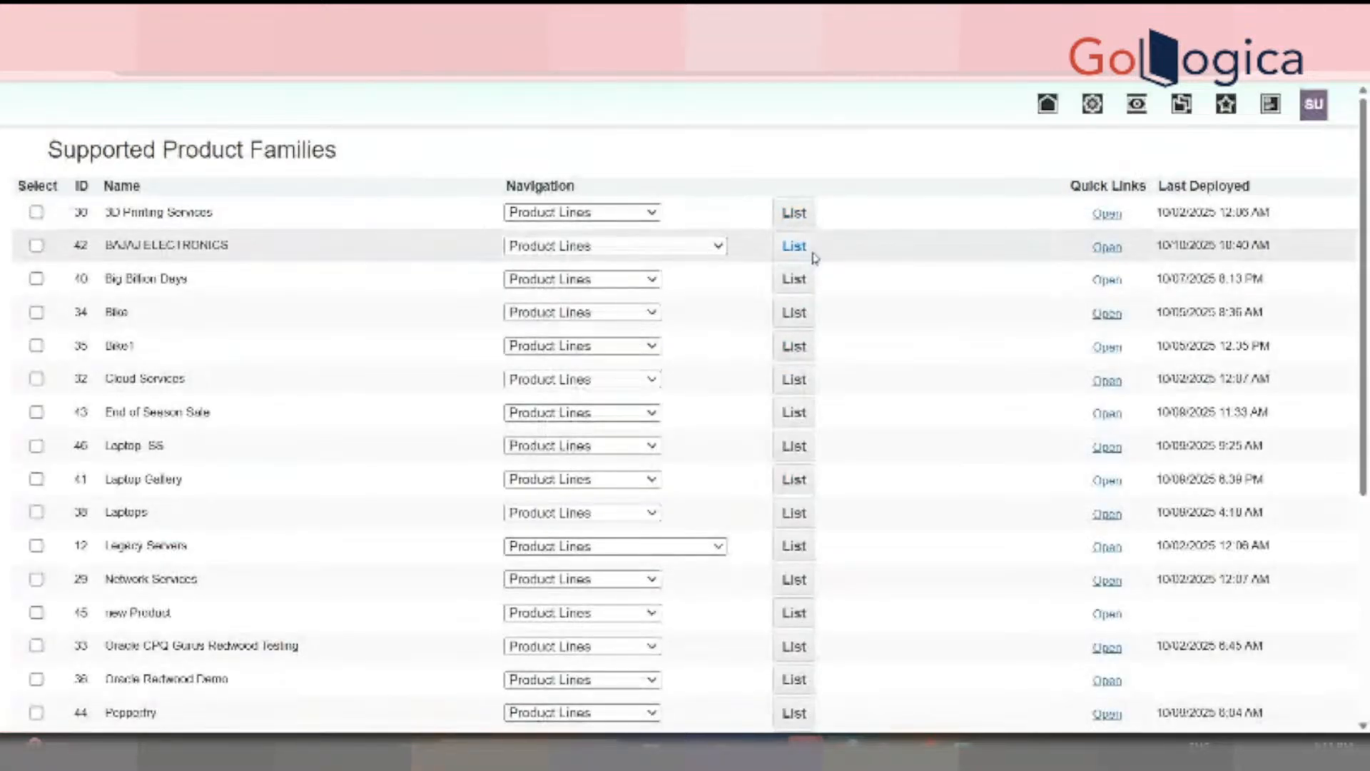
{"action": "left_click", "coordinate": [810, 253]}
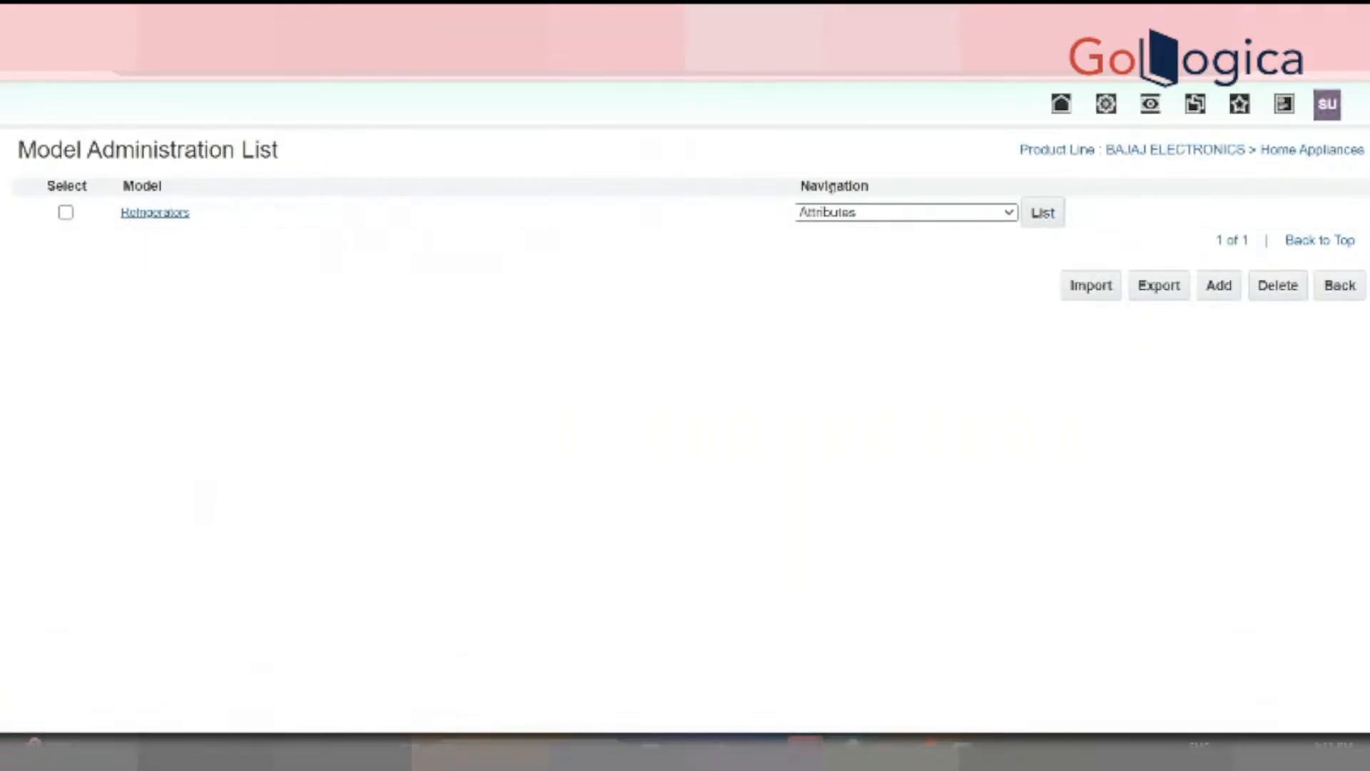
{"action": "left_click", "coordinate": [863, 212]}
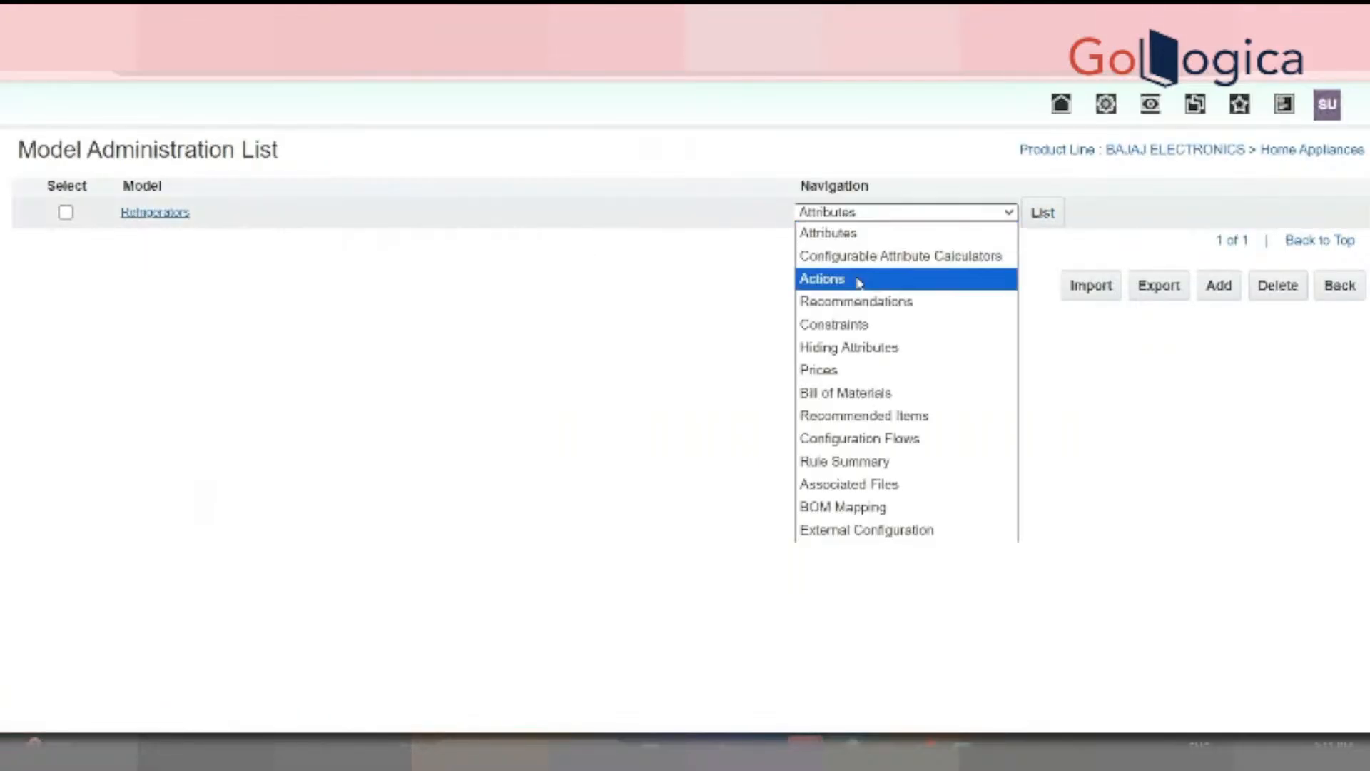
{"action": "left_click", "coordinate": [865, 323]}
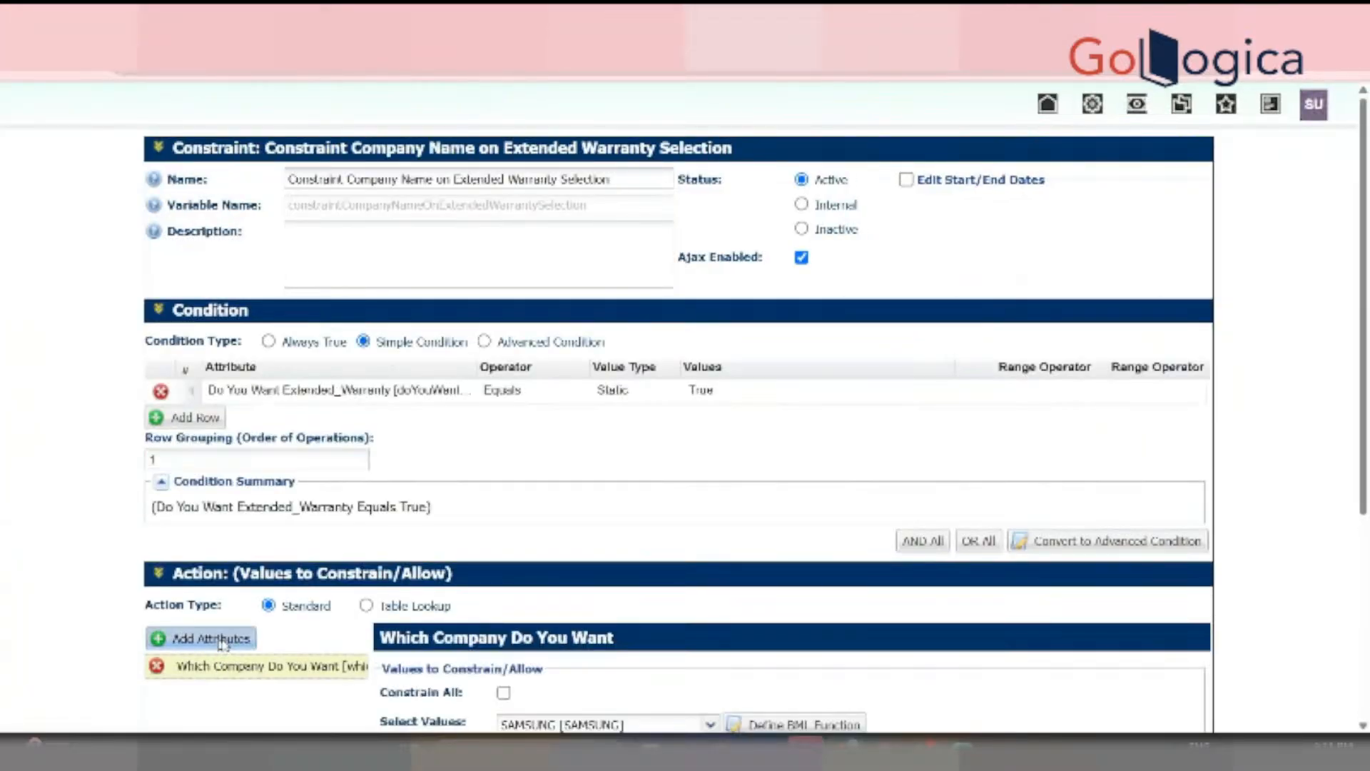
Find the Capacity attribute by searching for "Capa" and add it to the constraint rule's action
{"action": "left_click", "coordinate": [211, 638]}
{"action": "left_click", "coordinate": [627, 233]}
{"action": "type", "text": "Ca"}
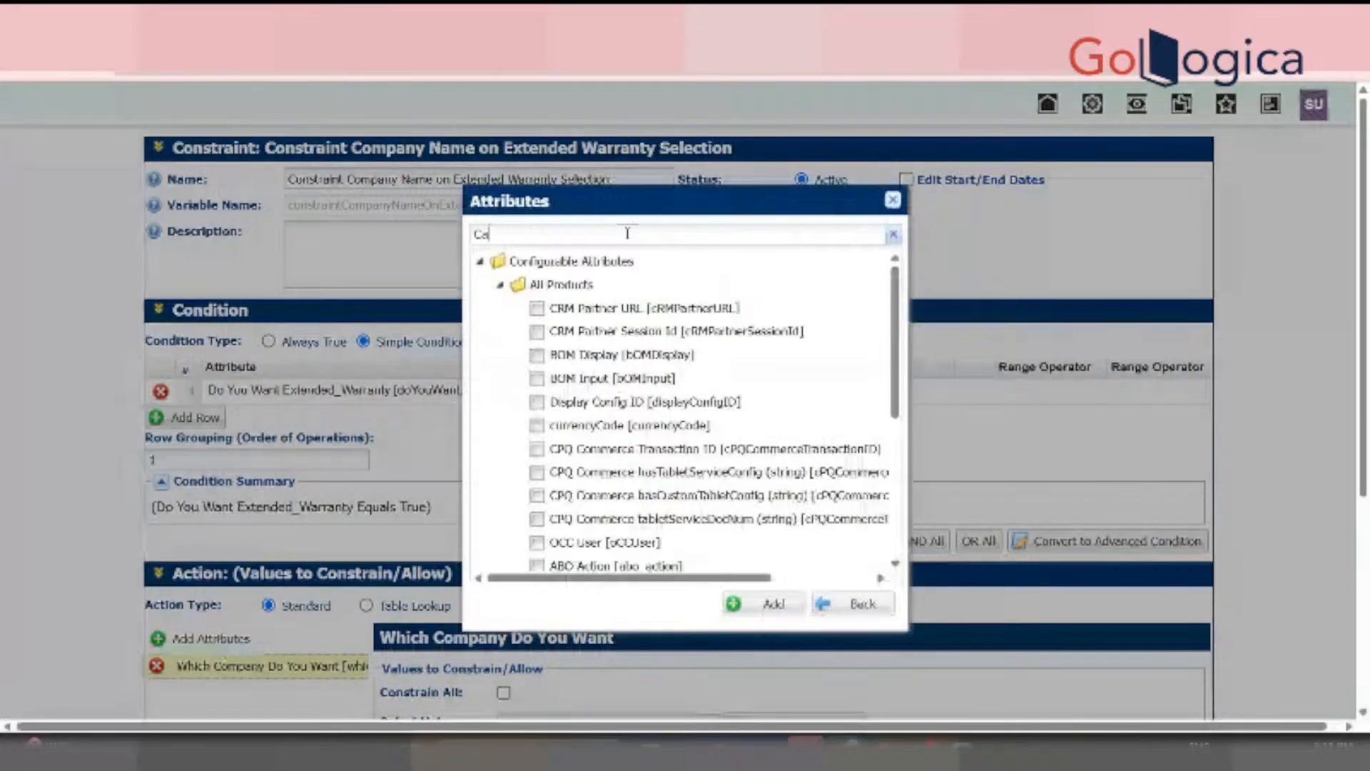
{"action": "type", "text": "pa"}
{"action": "left_click", "coordinate": [536, 309]}
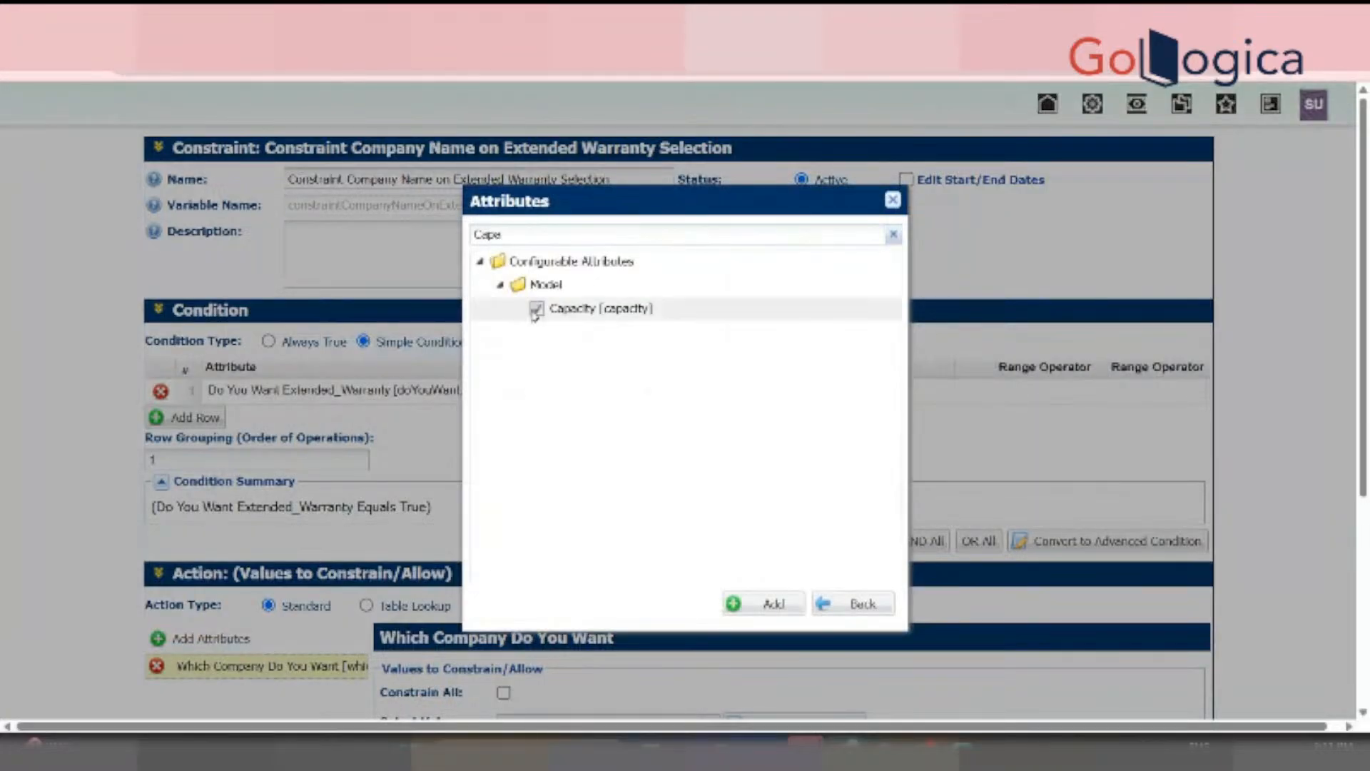
{"action": "left_click", "coordinate": [760, 605]}
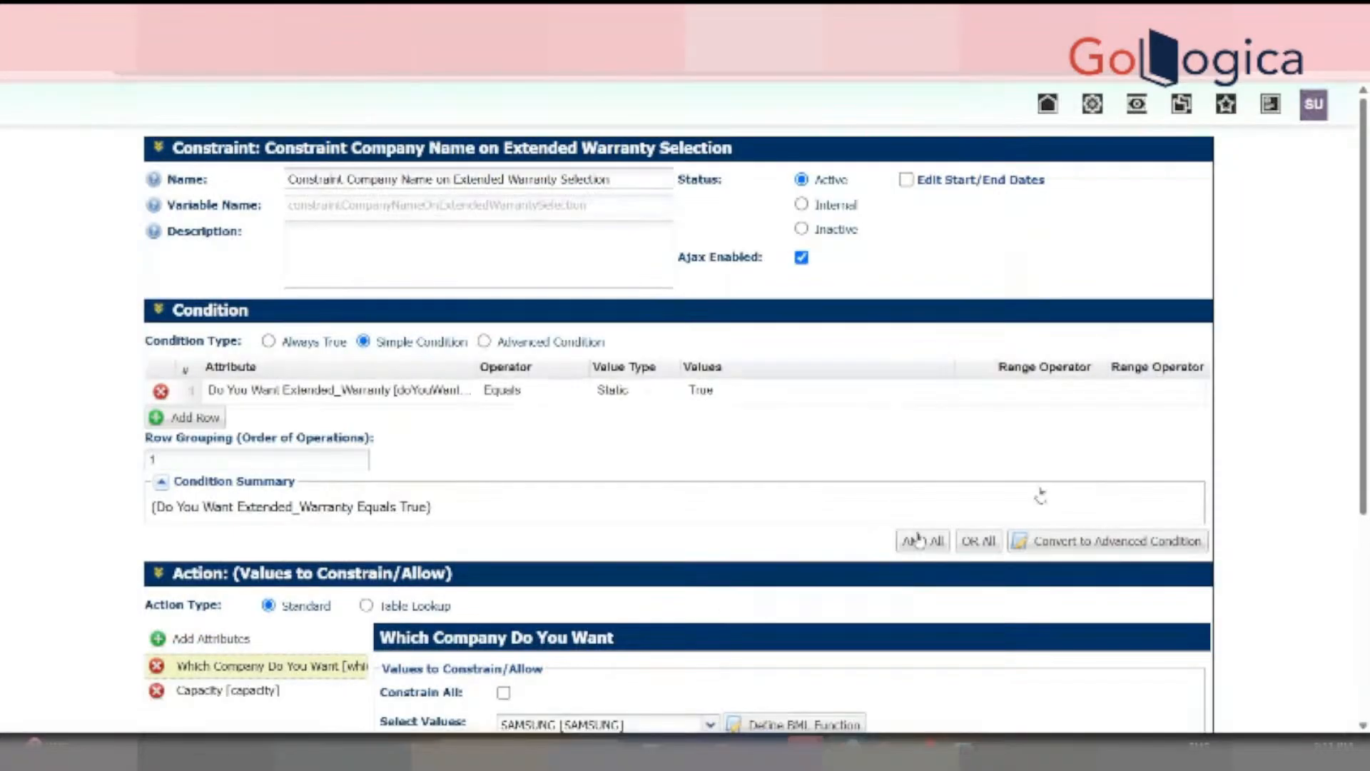
Set the Capacity attribute's constrained value to greater than 10
{"action": "scroll", "coordinate": [1041, 496], "scroll_direction": "down", "scroll_amount": 3}
{"action": "left_click", "coordinate": [346, 492]}
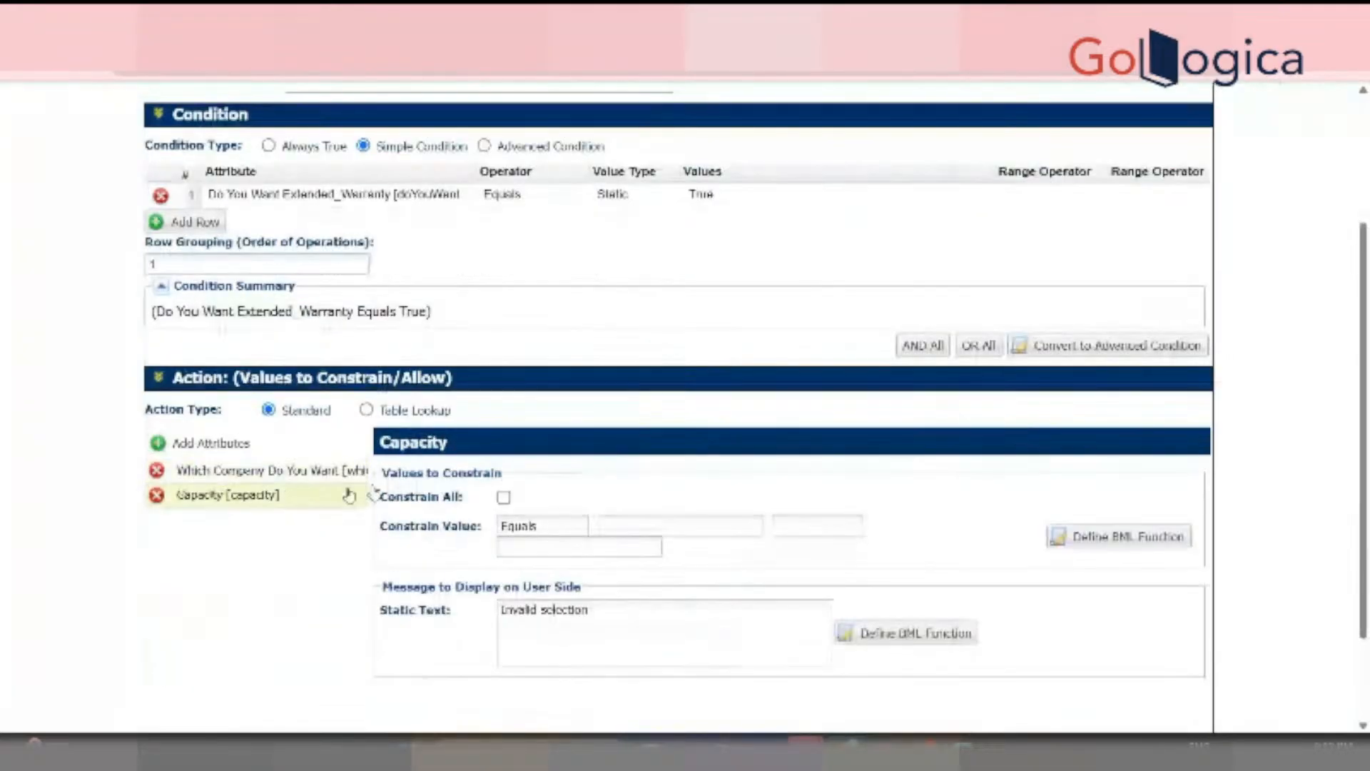
{"action": "left_click", "coordinate": [570, 532]}
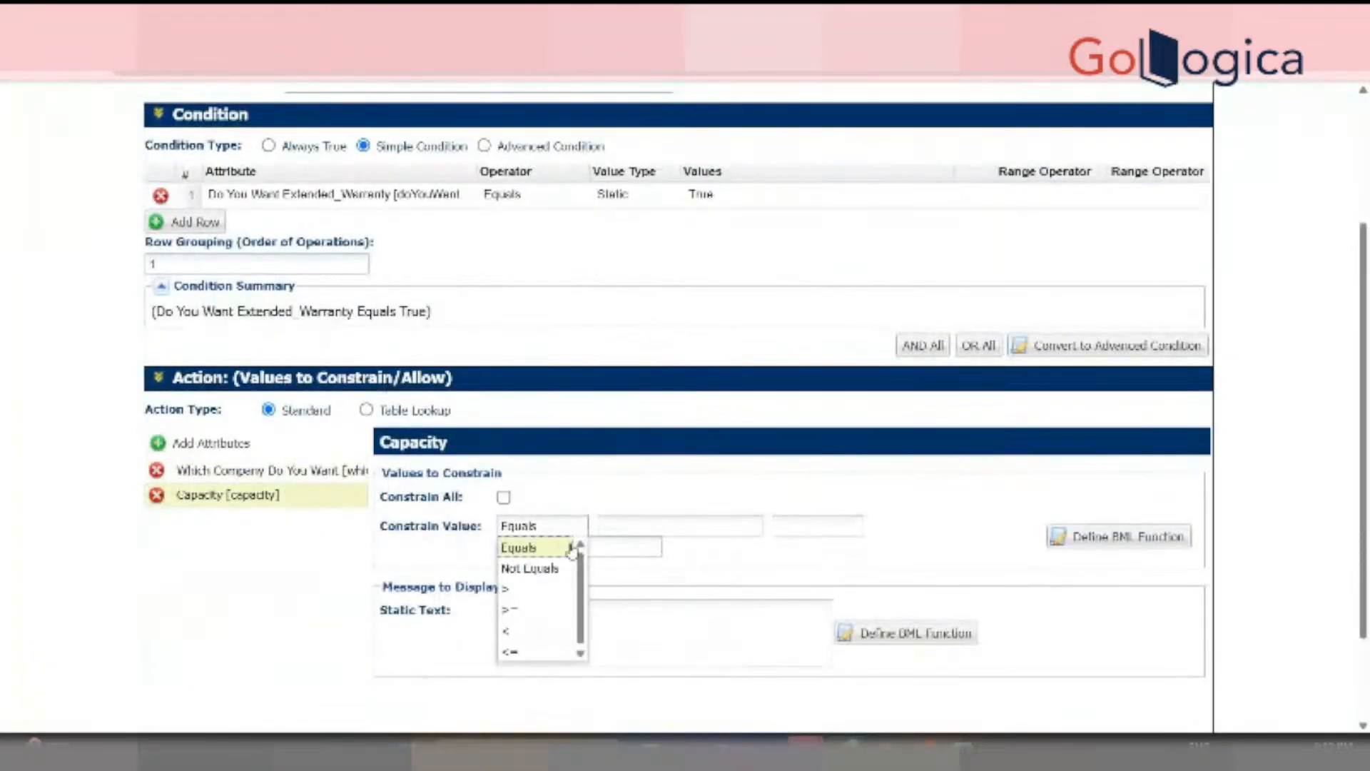
{"action": "left_click", "coordinate": [514, 588]}
{"action": "type", "text": "1"}
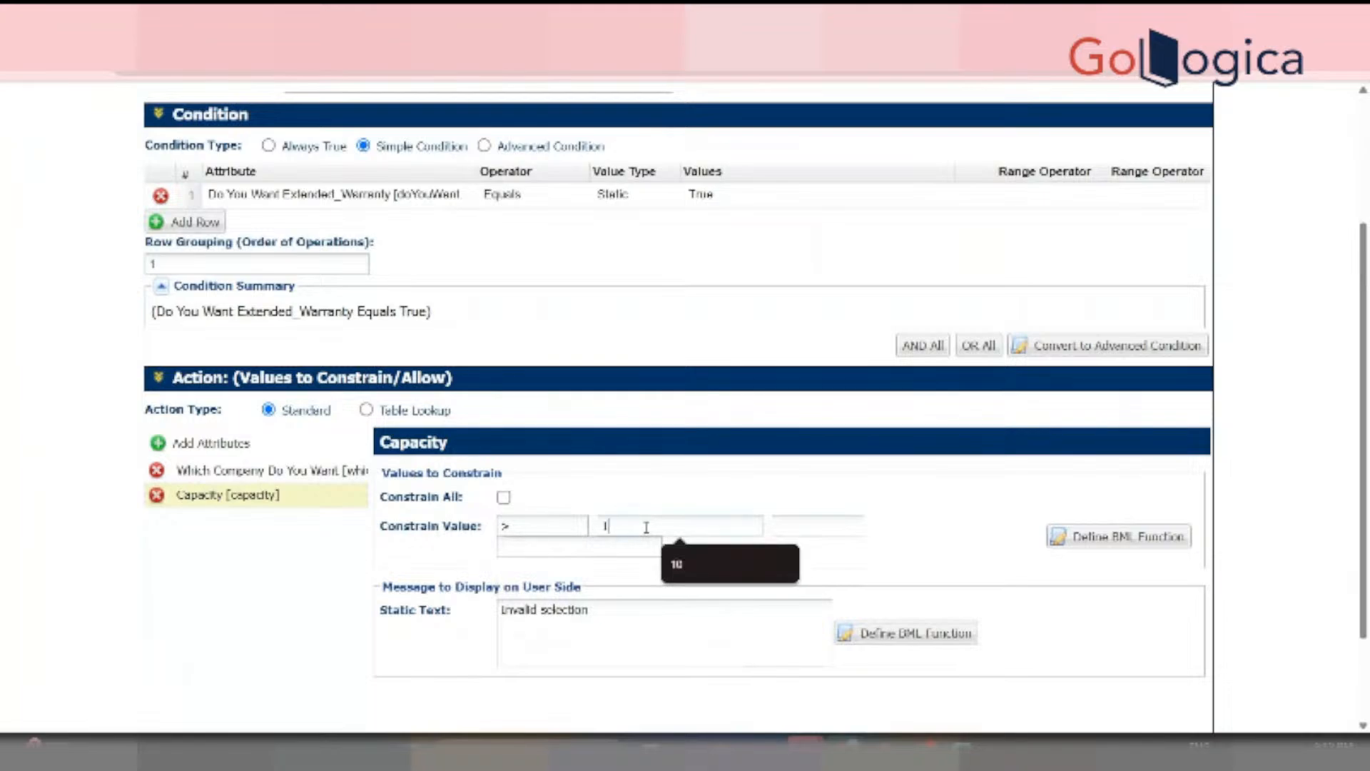
{"action": "type", "text": "0"}
{"action": "key", "text": "Tab"}
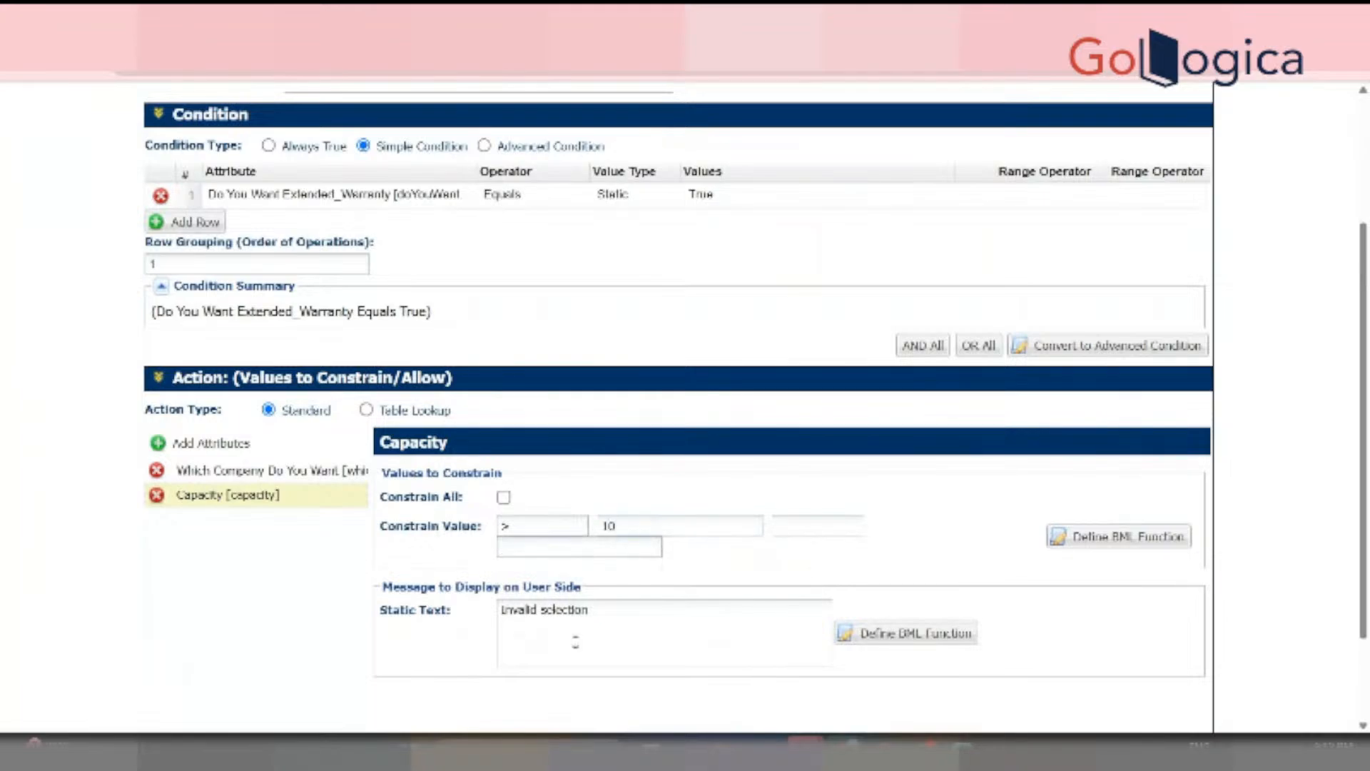
Set the Capacity constraint's user message to "Please Enter Less Than 10" and save the rule, returning to the rules list
{"action": "left_click", "coordinate": [575, 641]}
{"action": "type", "text": "Please Lnter Less Than 10"}
{"action": "scroll", "coordinate": [487, 625], "scroll_direction": "down", "scroll_amount": 2}
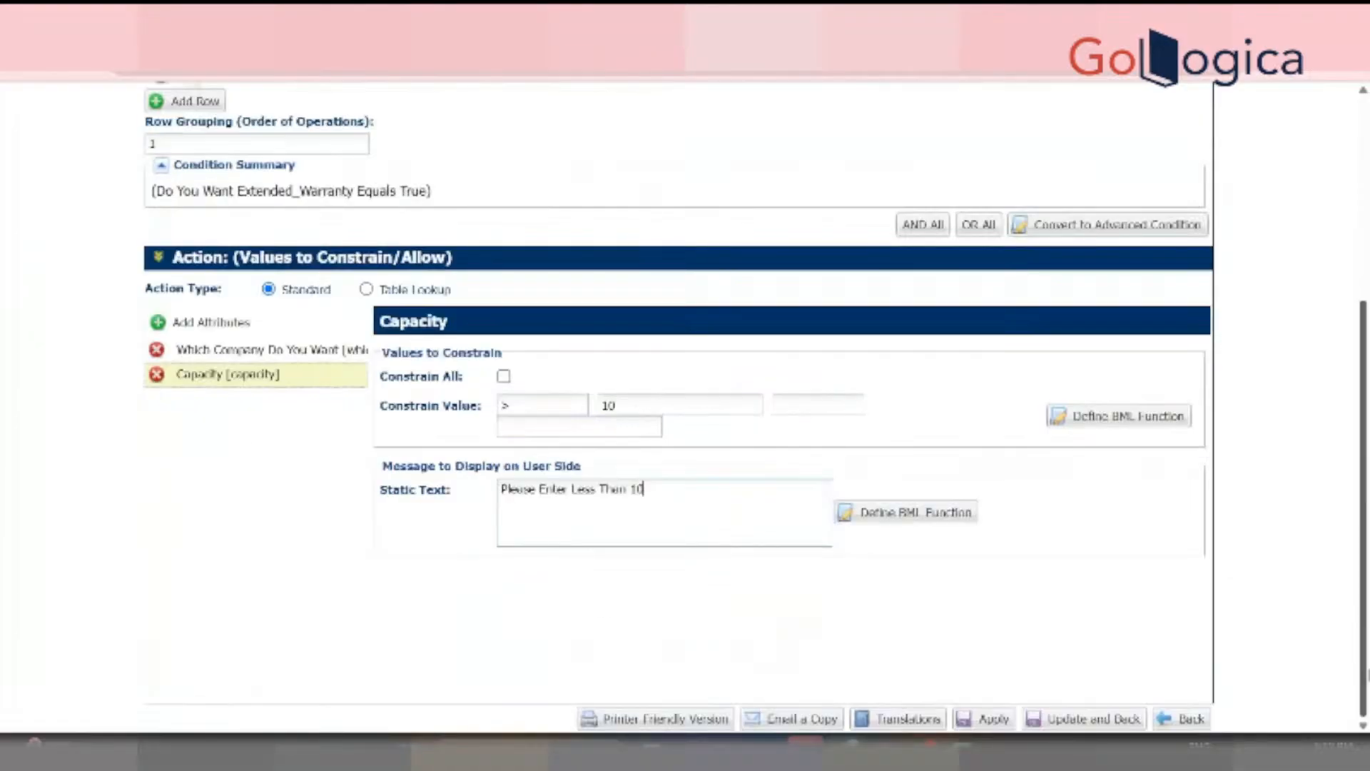
{"action": "left_click", "coordinate": [1090, 719]}
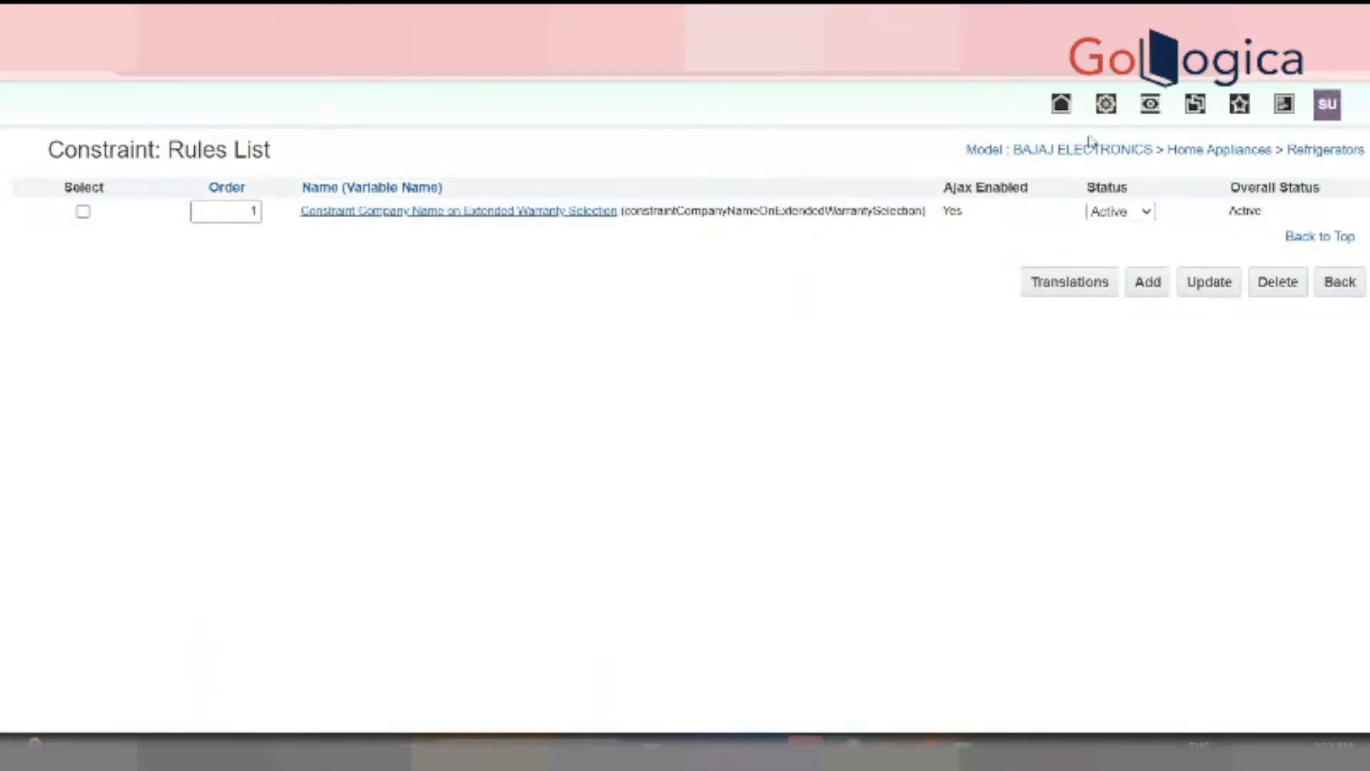
Reopen the configuration quick links from the administration platform and select BAJAJ ELECTRONICS as the product family
{"action": "left_click", "coordinate": [1104, 105]}
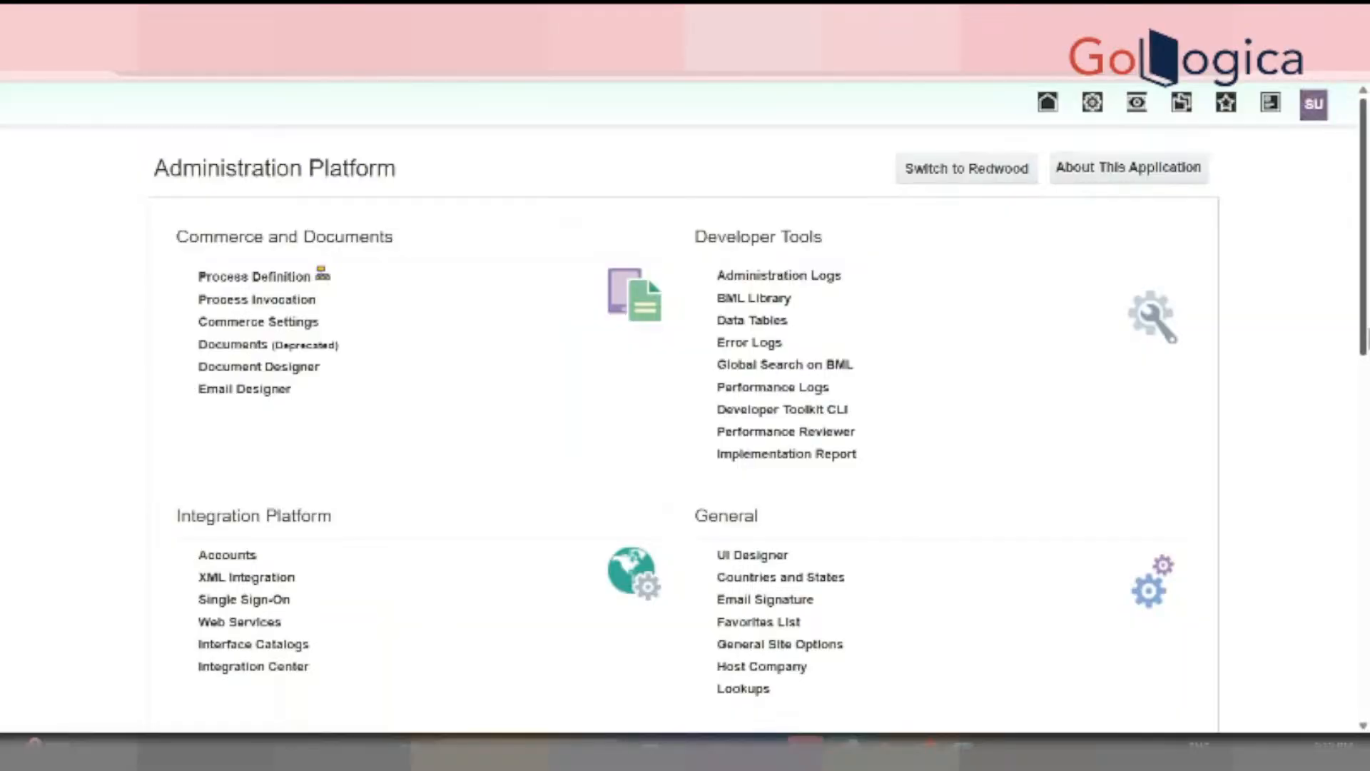
{"action": "scroll", "coordinate": [633, 357], "scroll_direction": "down", "scroll_amount": 5}
{"action": "left_click", "coordinate": [319, 379]}
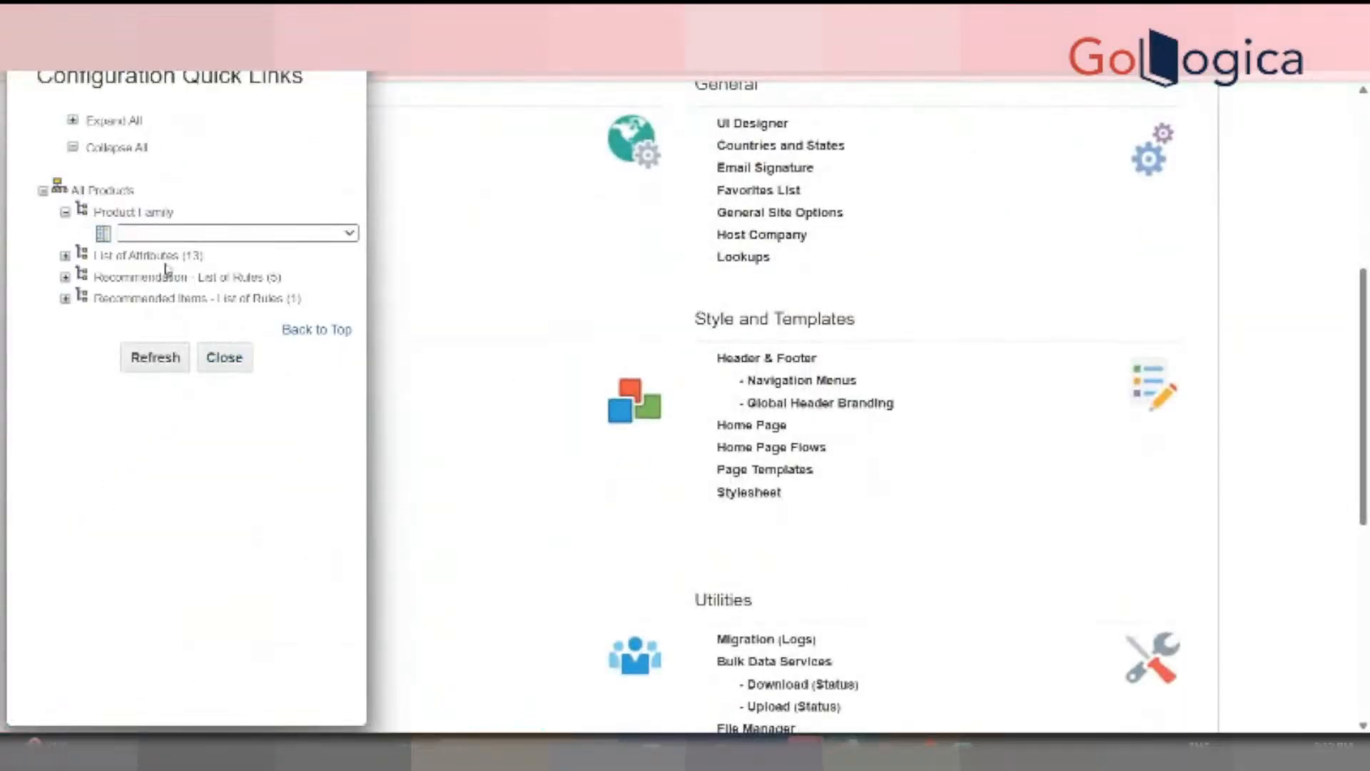
{"action": "left_click", "coordinate": [235, 232]}
{"action": "left_click", "coordinate": [258, 297]}
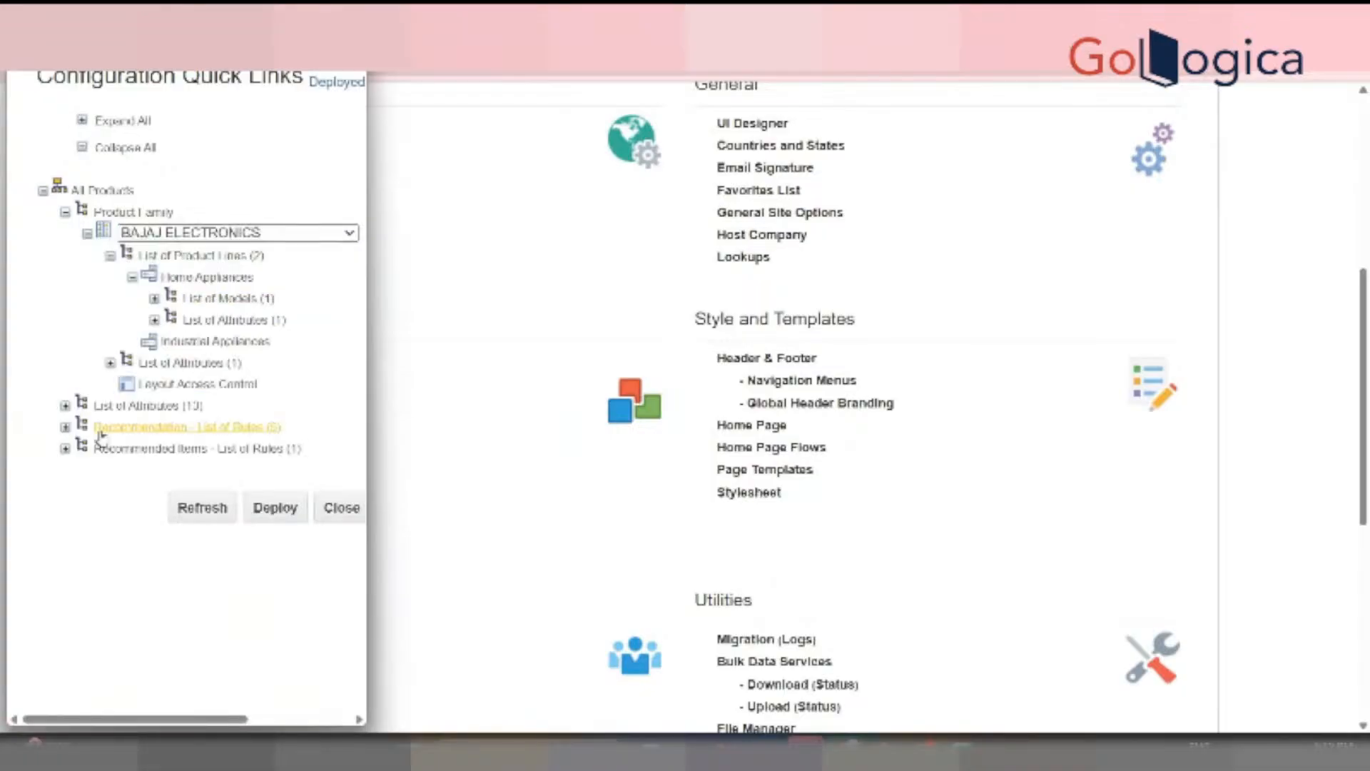
Expand the Refrigerators model's constraint rules and configuration flow rules under Home Appliances in the quick links tree
{"action": "left_click", "coordinate": [154, 299]}
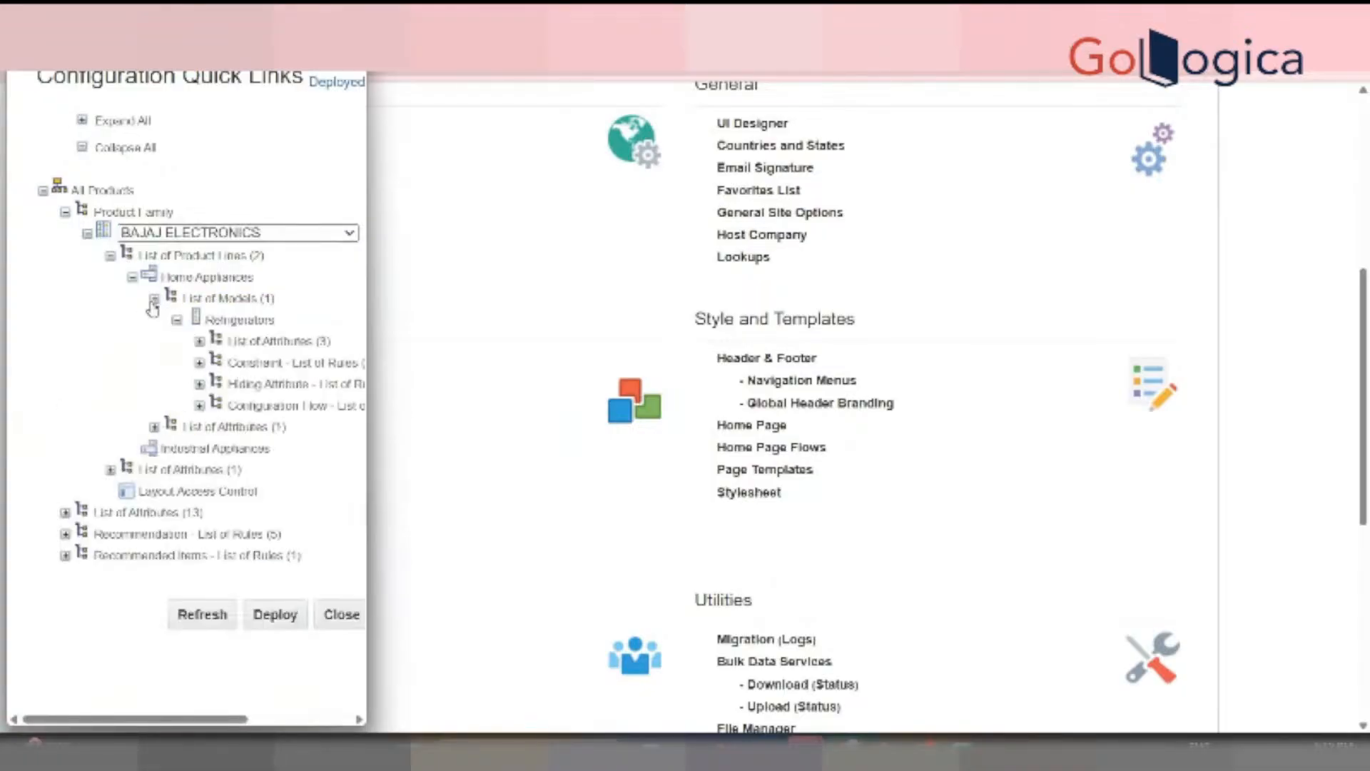
{"action": "left_click", "coordinate": [199, 362]}
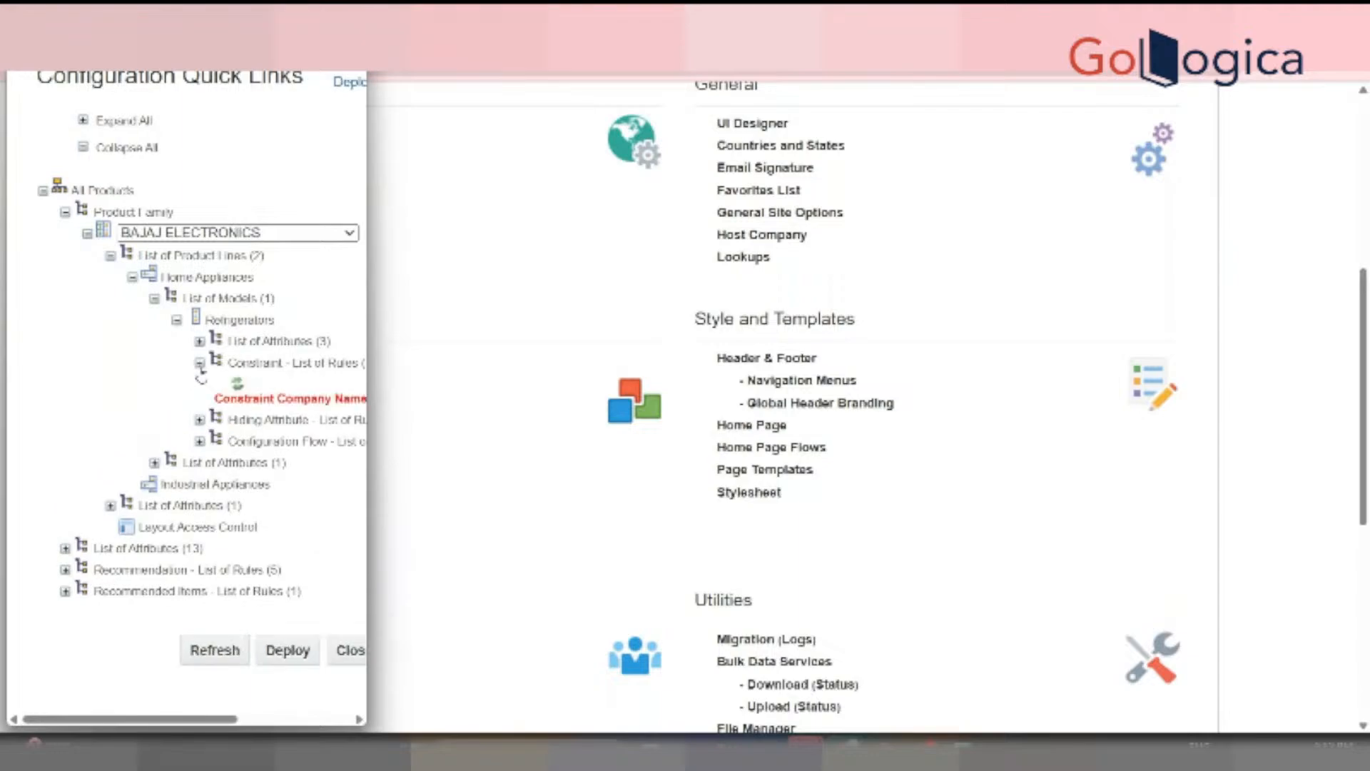
{"action": "left_click", "coordinate": [200, 441]}
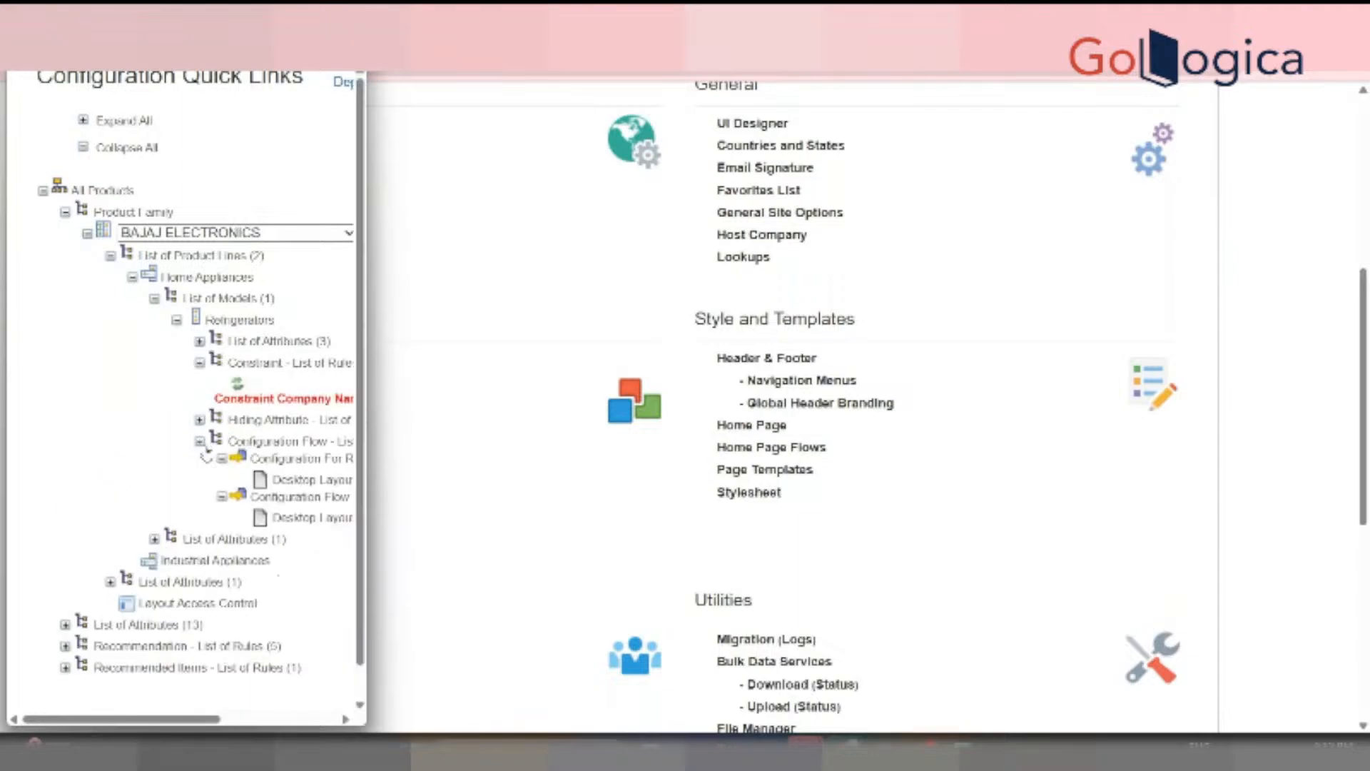
{"action": "scroll", "coordinate": [338, 543], "scroll_direction": "down", "scroll_amount": 1}
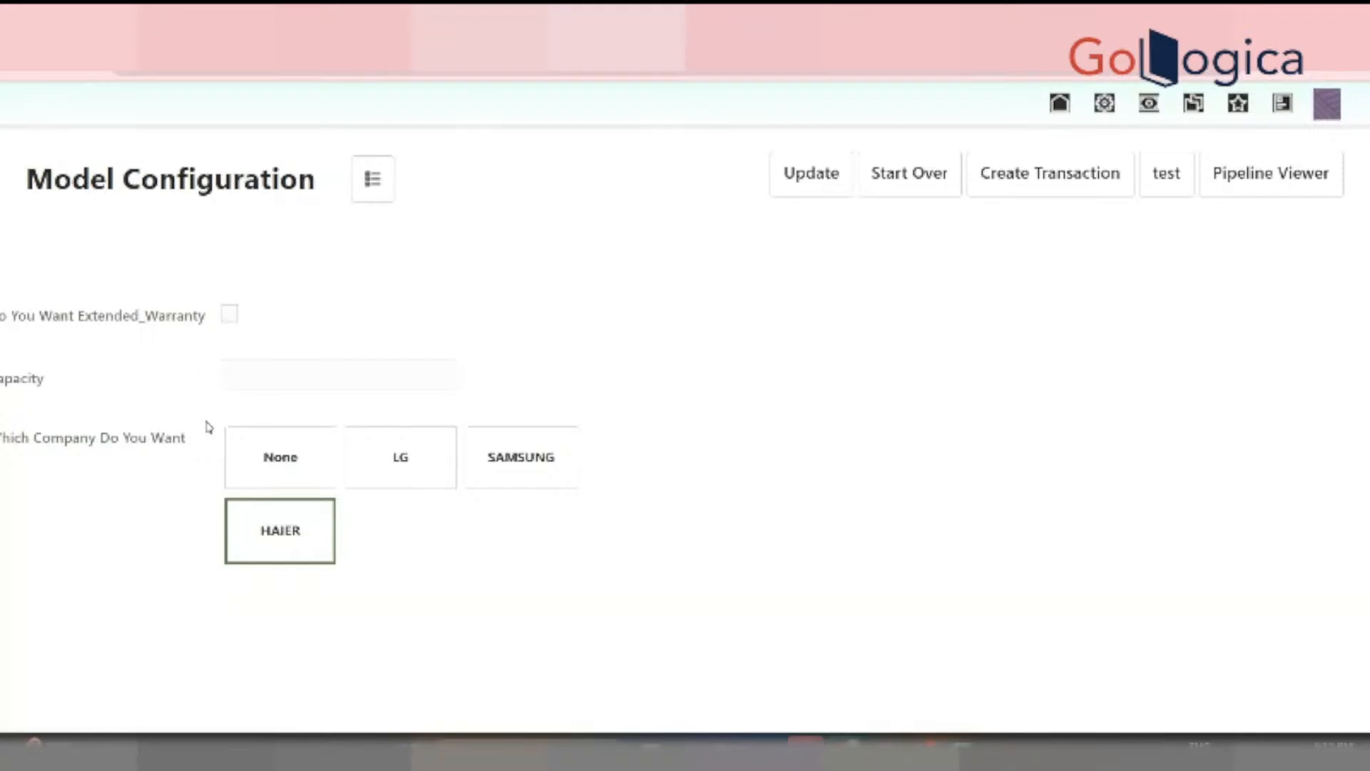
Test the constraint in the model configuration by toggling extended warranty, entering a capacity of 12, and selecting extended warranty again
{"action": "left_click", "coordinate": [233, 314]}
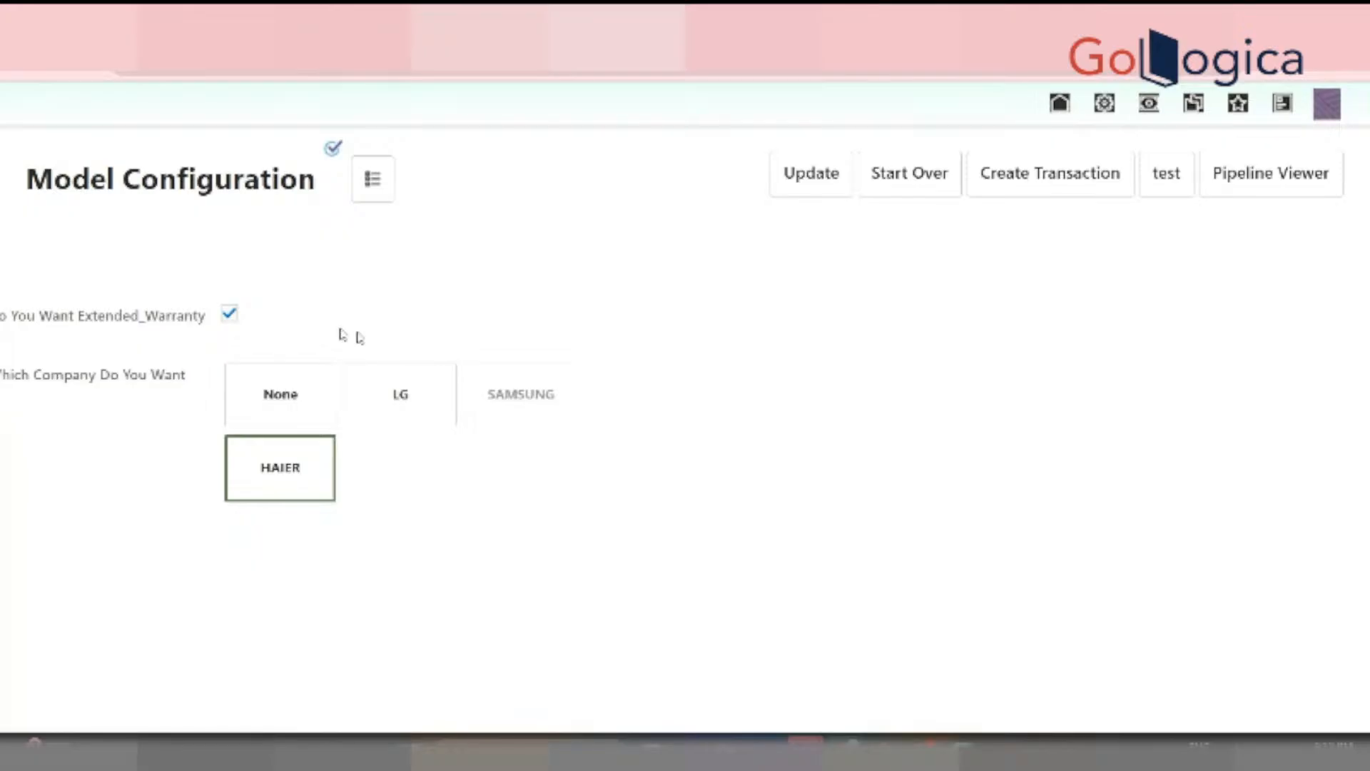
{"action": "left_click", "coordinate": [237, 315]}
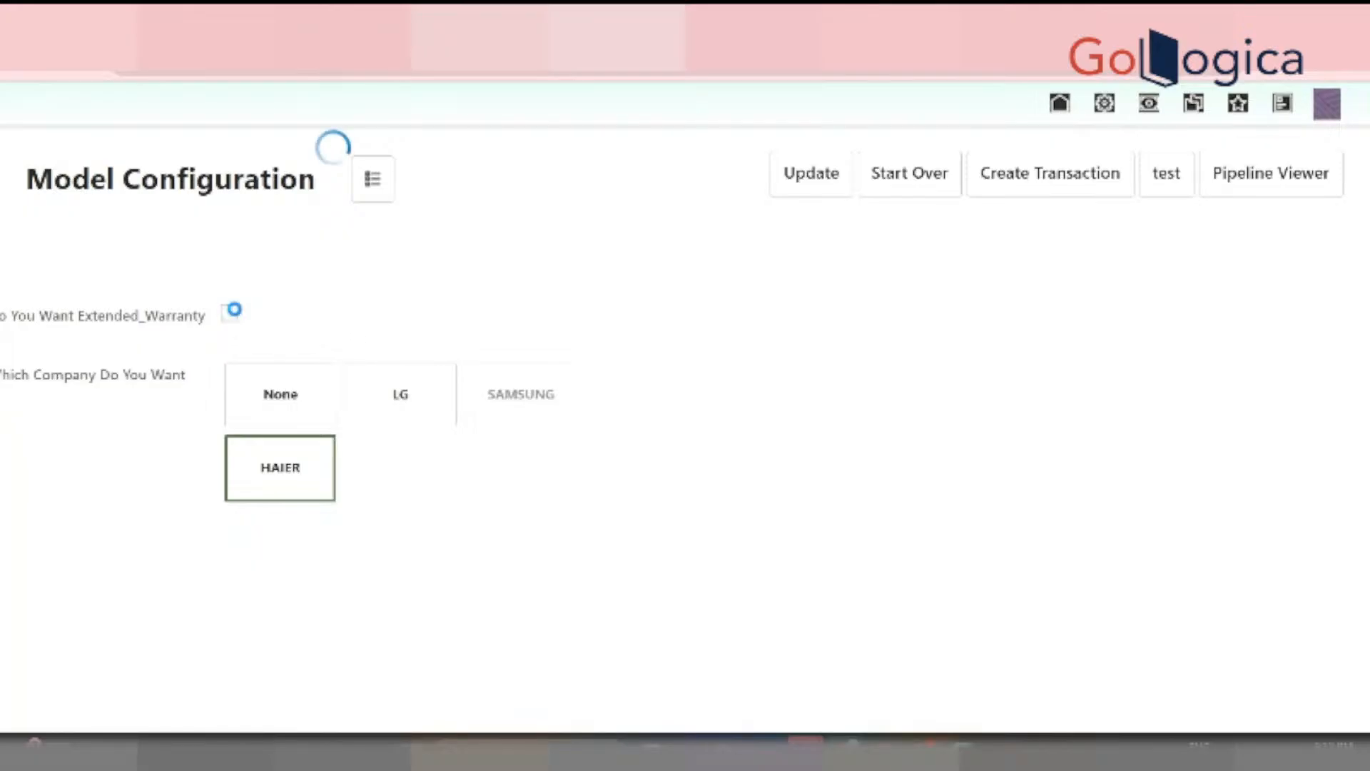
{"action": "left_click", "coordinate": [264, 370]}
{"action": "type", "text": "10"}
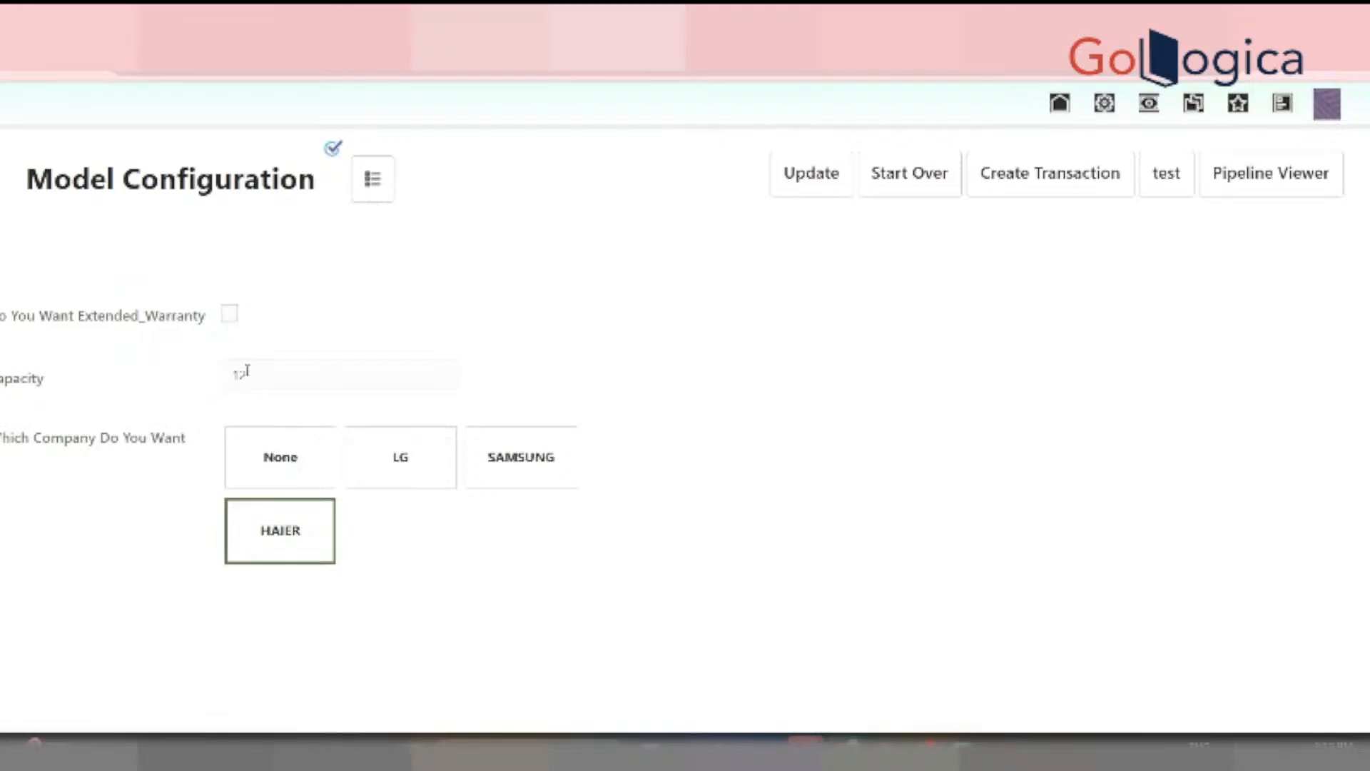
{"action": "left_click", "coordinate": [229, 314]}
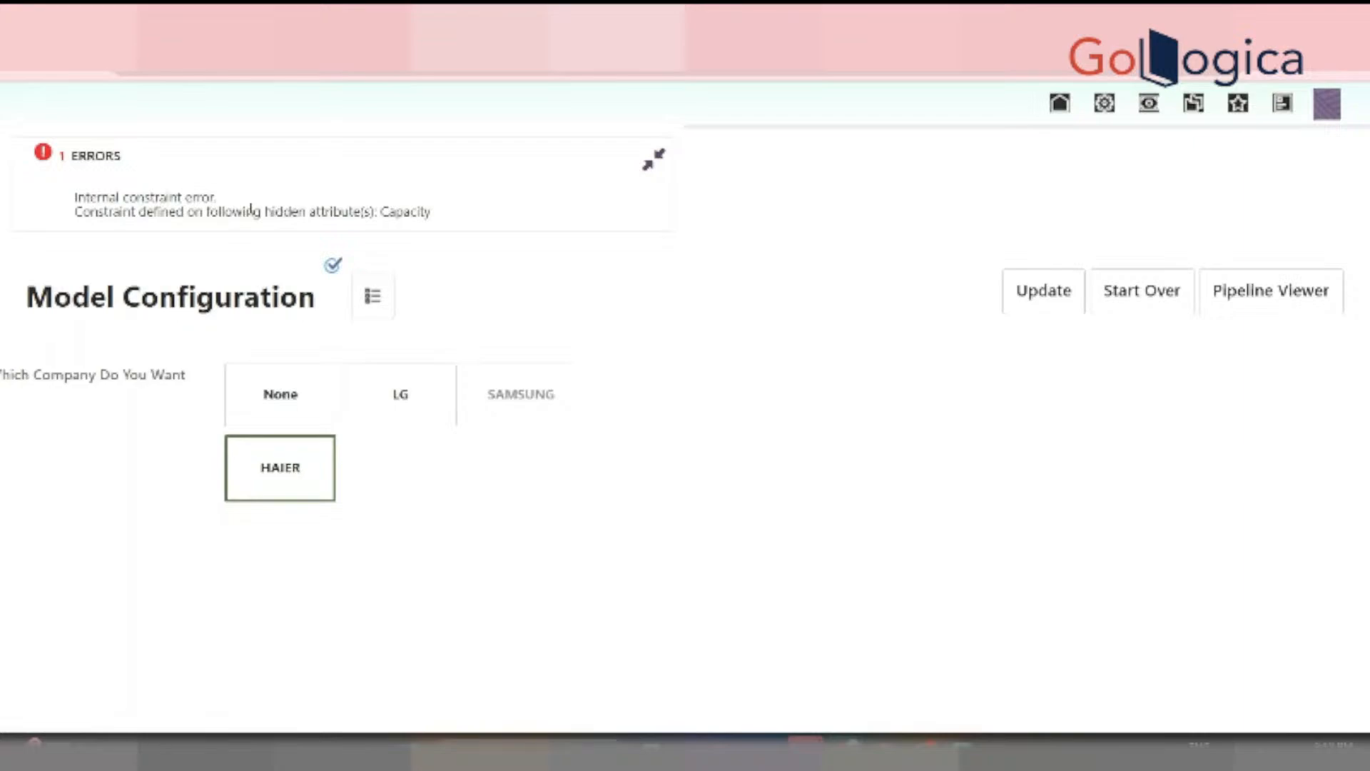
Examine the constraint error message at the head of the model configuration page
{"action": "double_click", "coordinate": [174, 209]}
{"action": "double_click", "coordinate": [194, 211]}
{"action": "triple_click", "coordinate": [194, 212]}
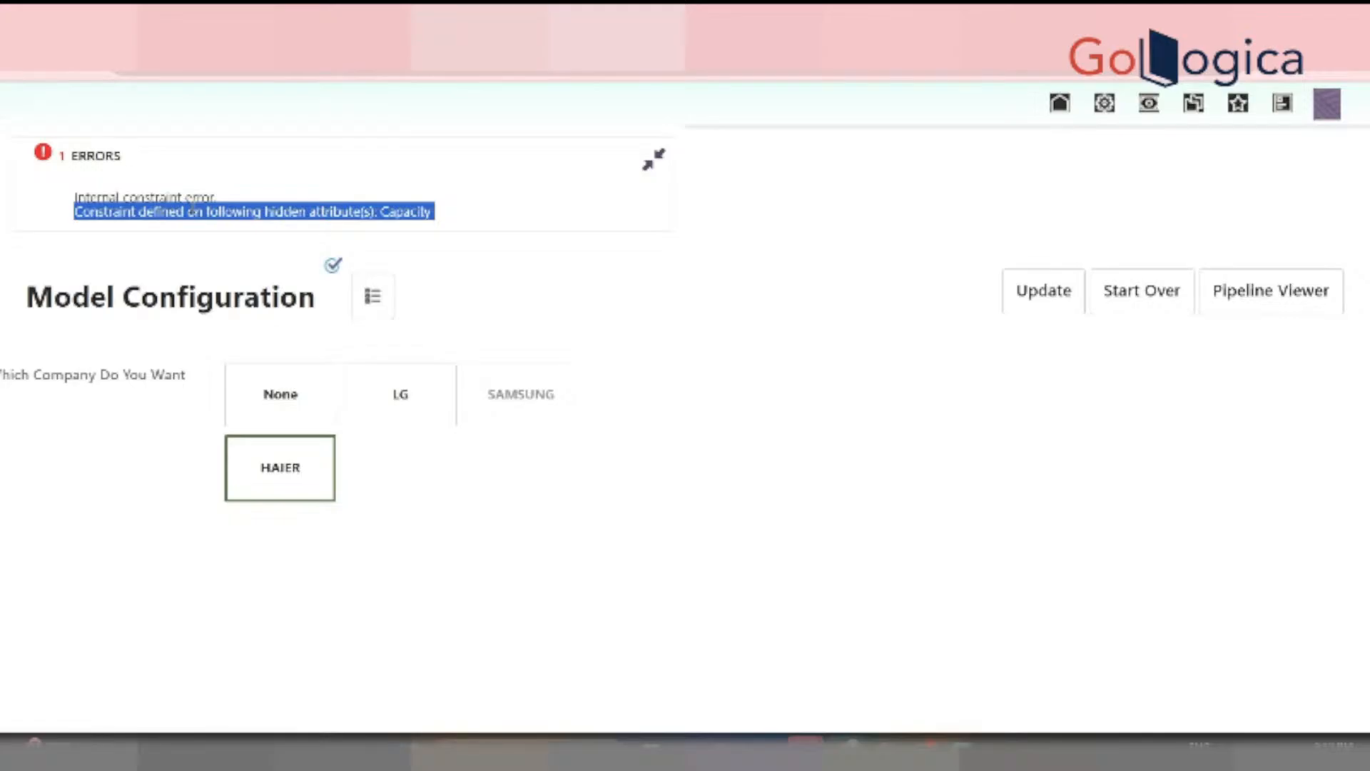
{"action": "left_click_drag", "start_coordinate": [237, 197], "coordinate": [62, 202]}
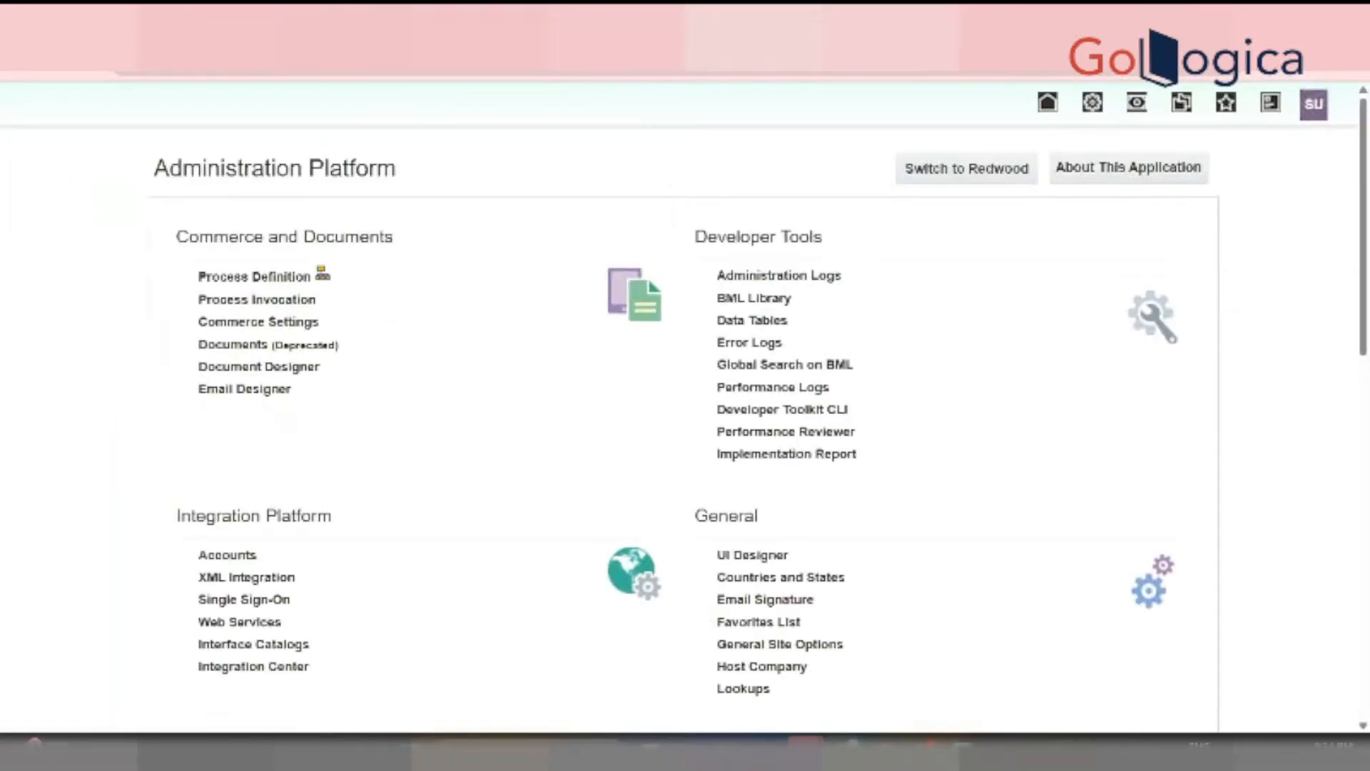
Open the Refrigerators constraint rule "Constraint Company Name on Extended Warranty Selection" through the BAJAJ ELECTRONICS configuration quick links
{"action": "scroll", "coordinate": [281, 381], "scroll_direction": "down", "scroll_amount": 5}
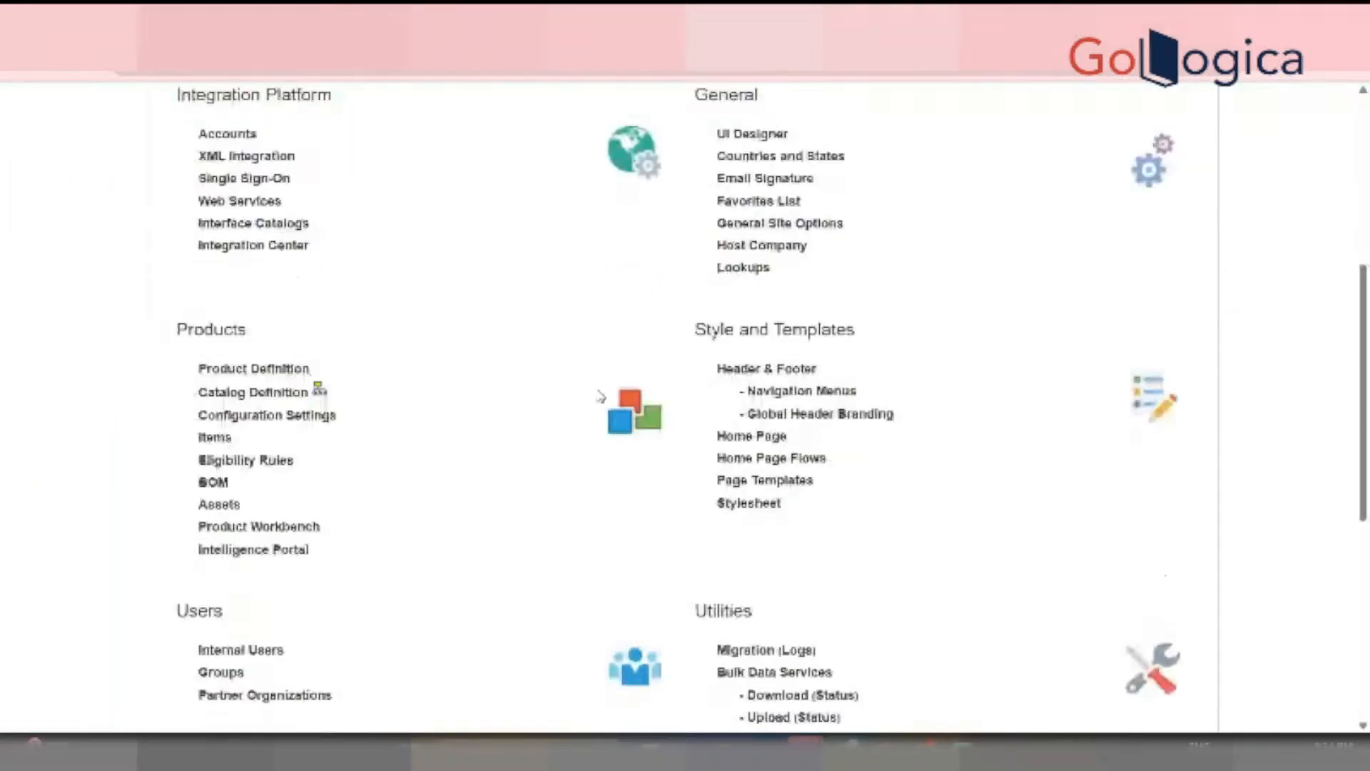
{"action": "left_click", "coordinate": [320, 388]}
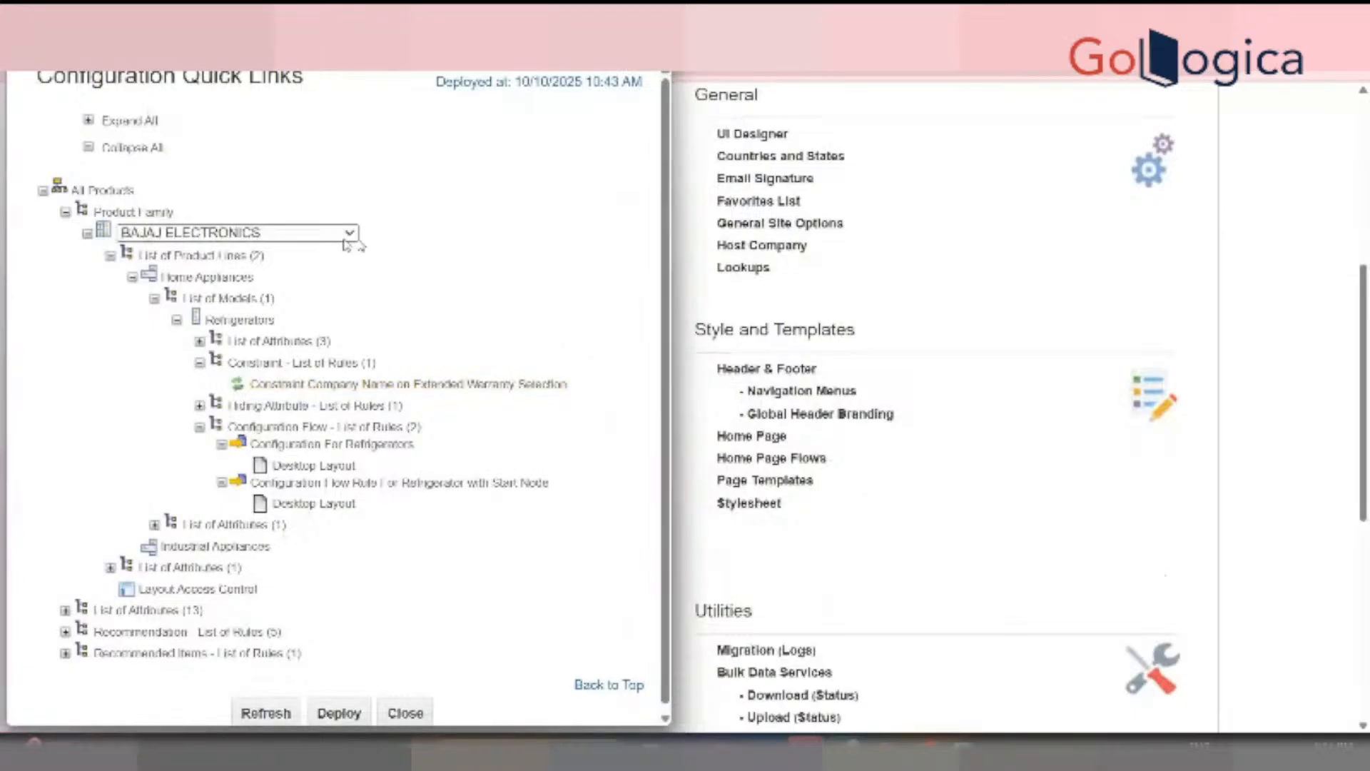
{"action": "left_click", "coordinate": [311, 233]}
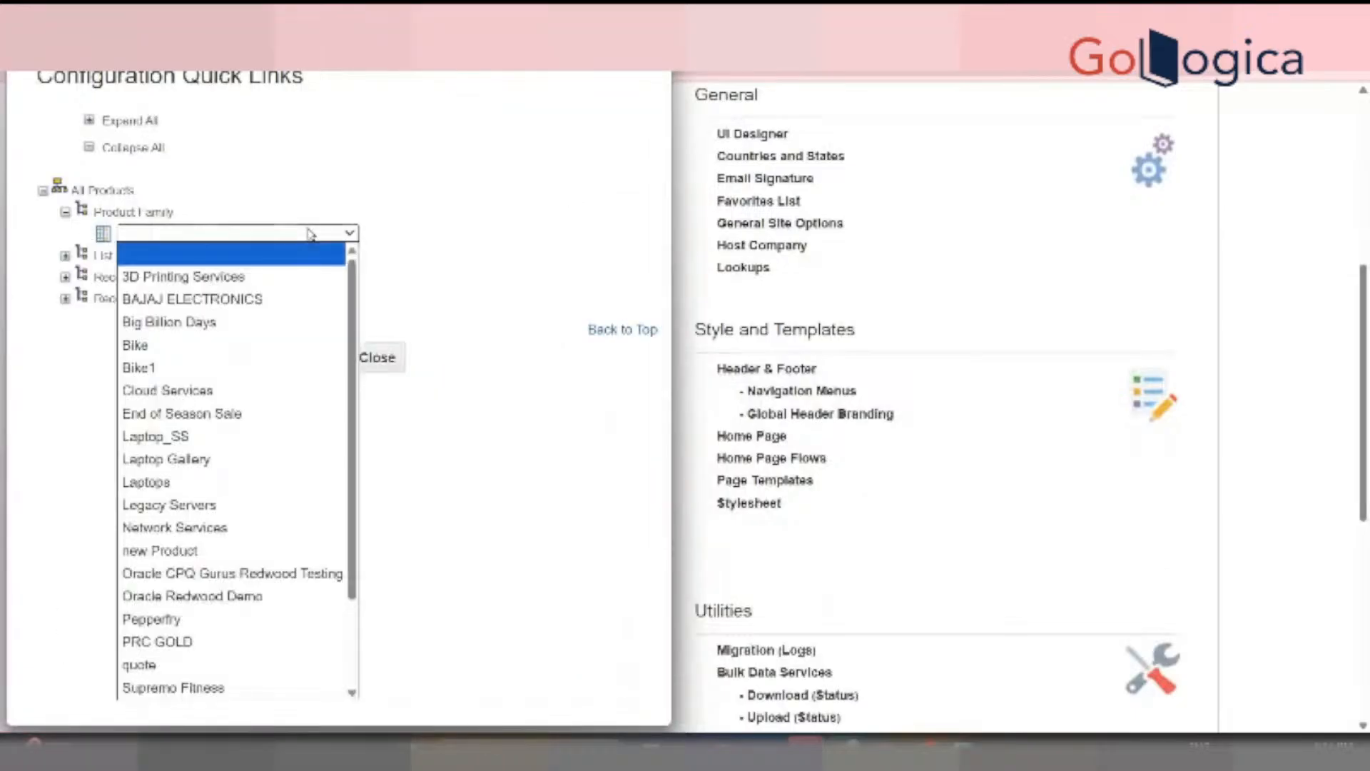
{"action": "left_click", "coordinate": [284, 301]}
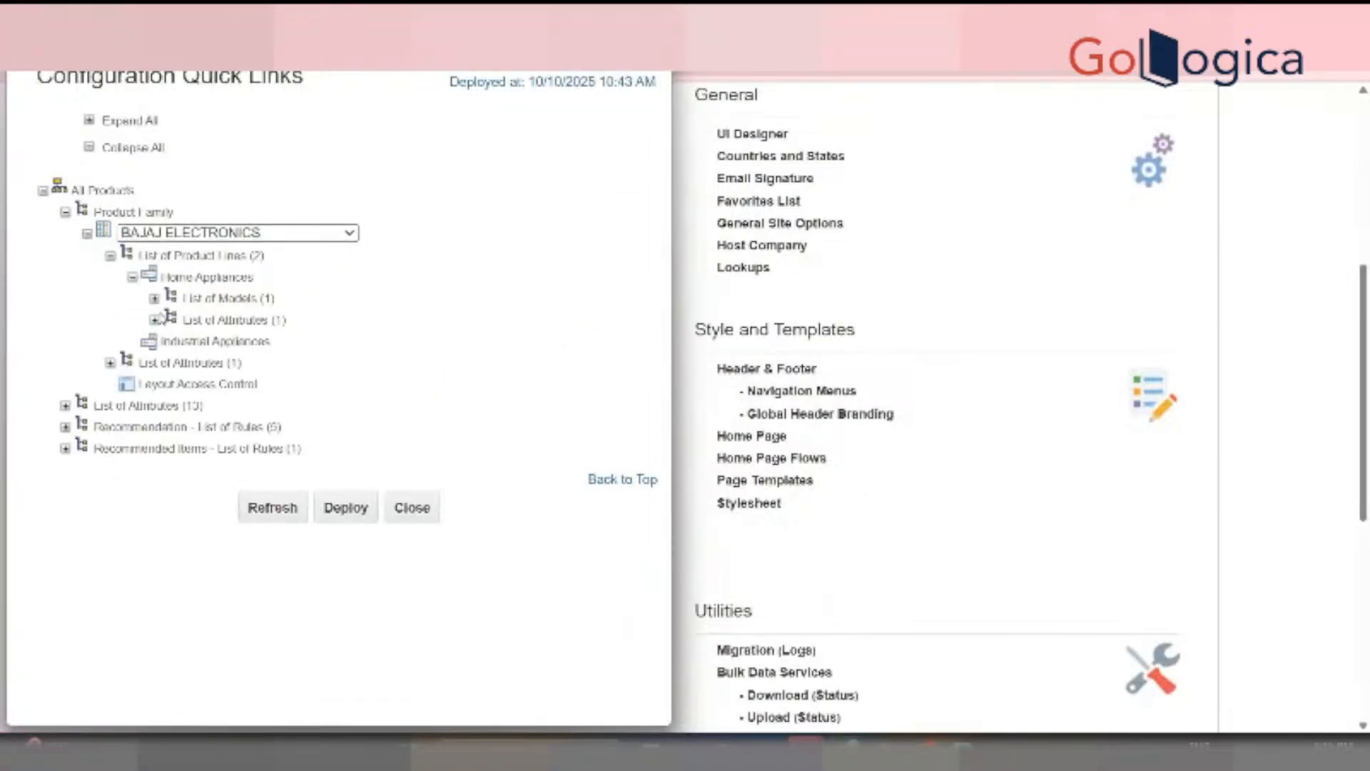
{"action": "left_click", "coordinate": [155, 319]}
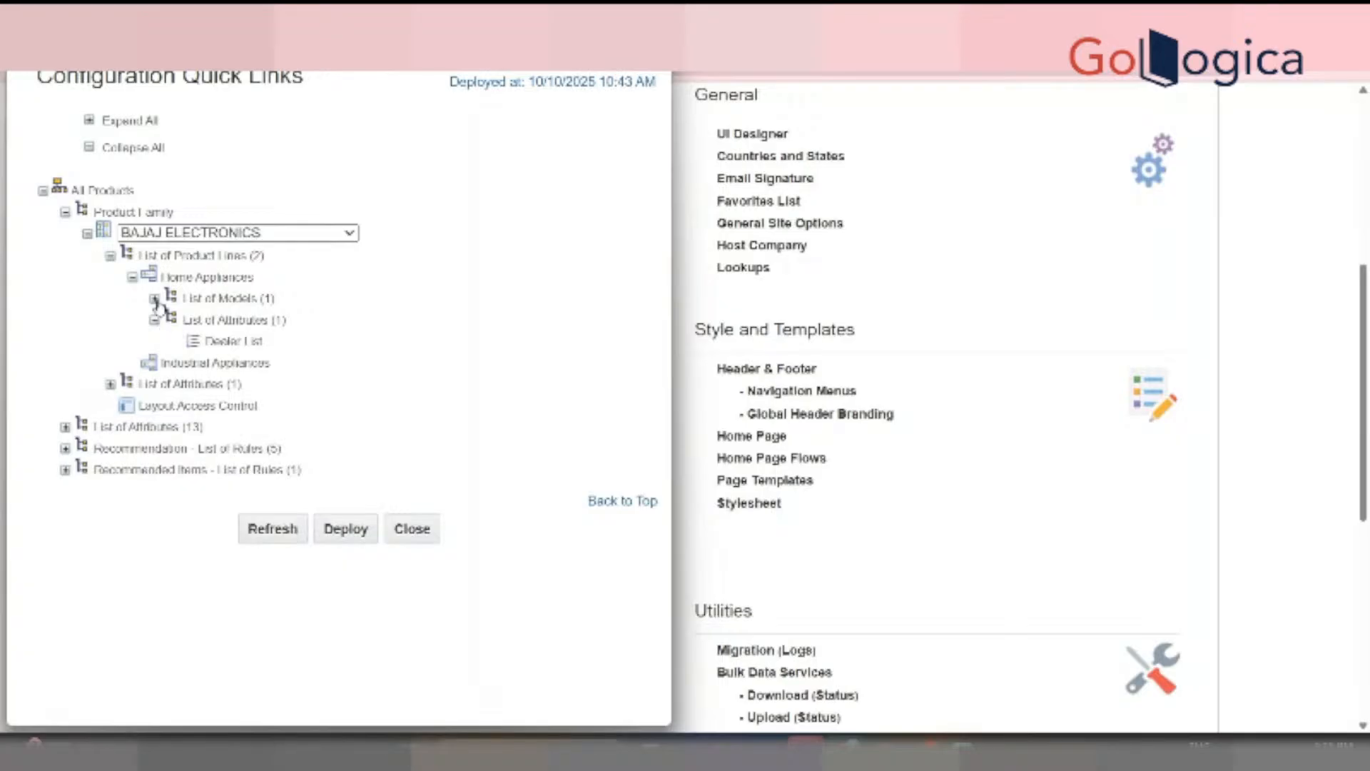
{"action": "left_click", "coordinate": [155, 298]}
{"action": "left_click", "coordinate": [200, 362]}
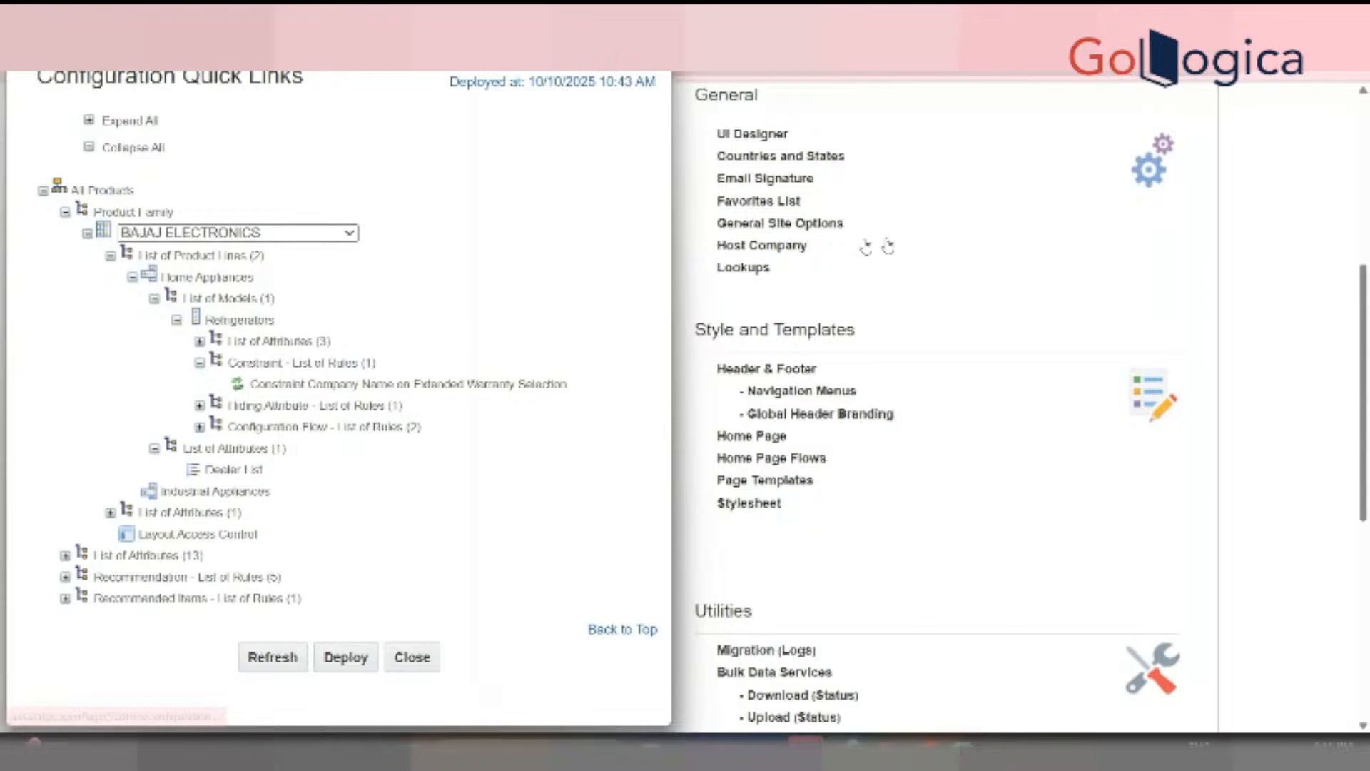
{"action": "left_click", "coordinate": [400, 384]}
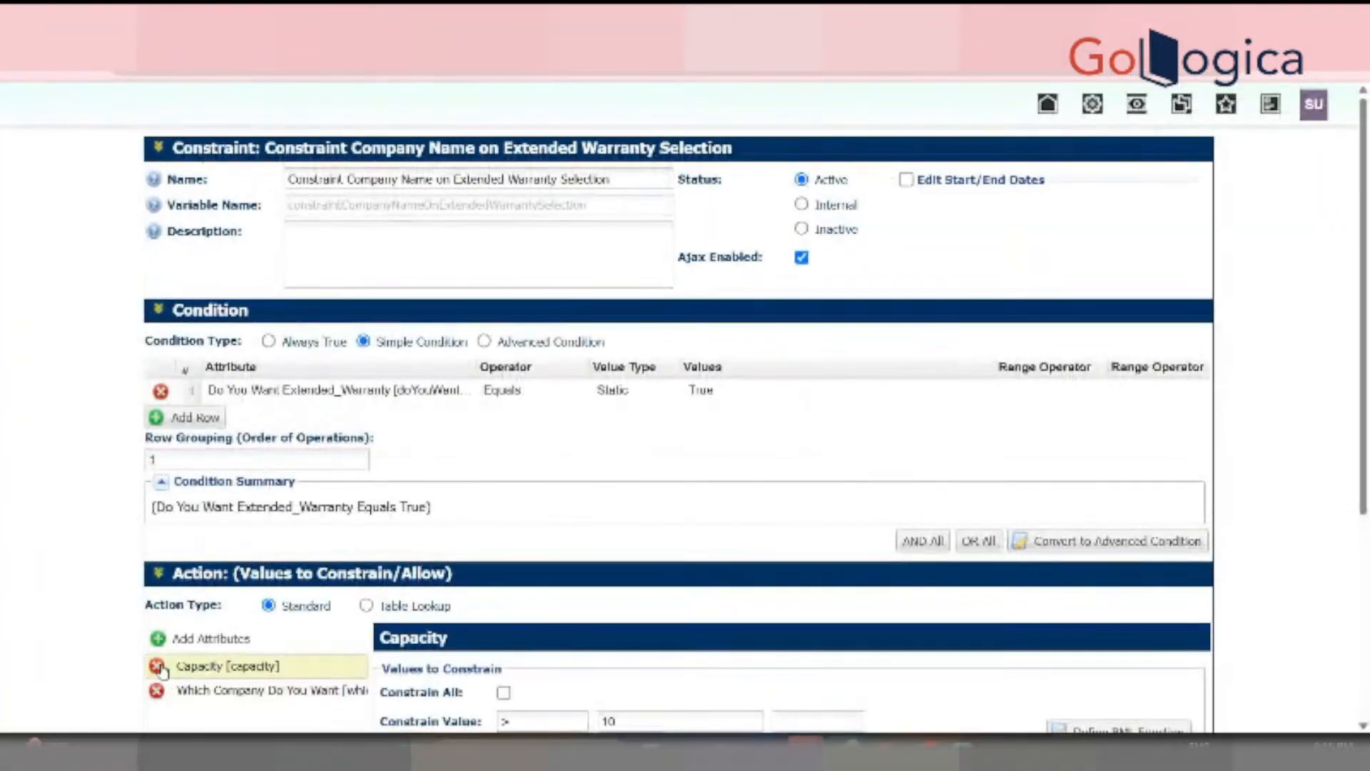
Remove the Capacity attribute from the constraint rule's action and save the rule, returning to the rules list
{"action": "left_click", "coordinate": [157, 665]}
{"action": "scroll", "coordinate": [158, 668], "scroll_direction": "down", "scroll_amount": 4}
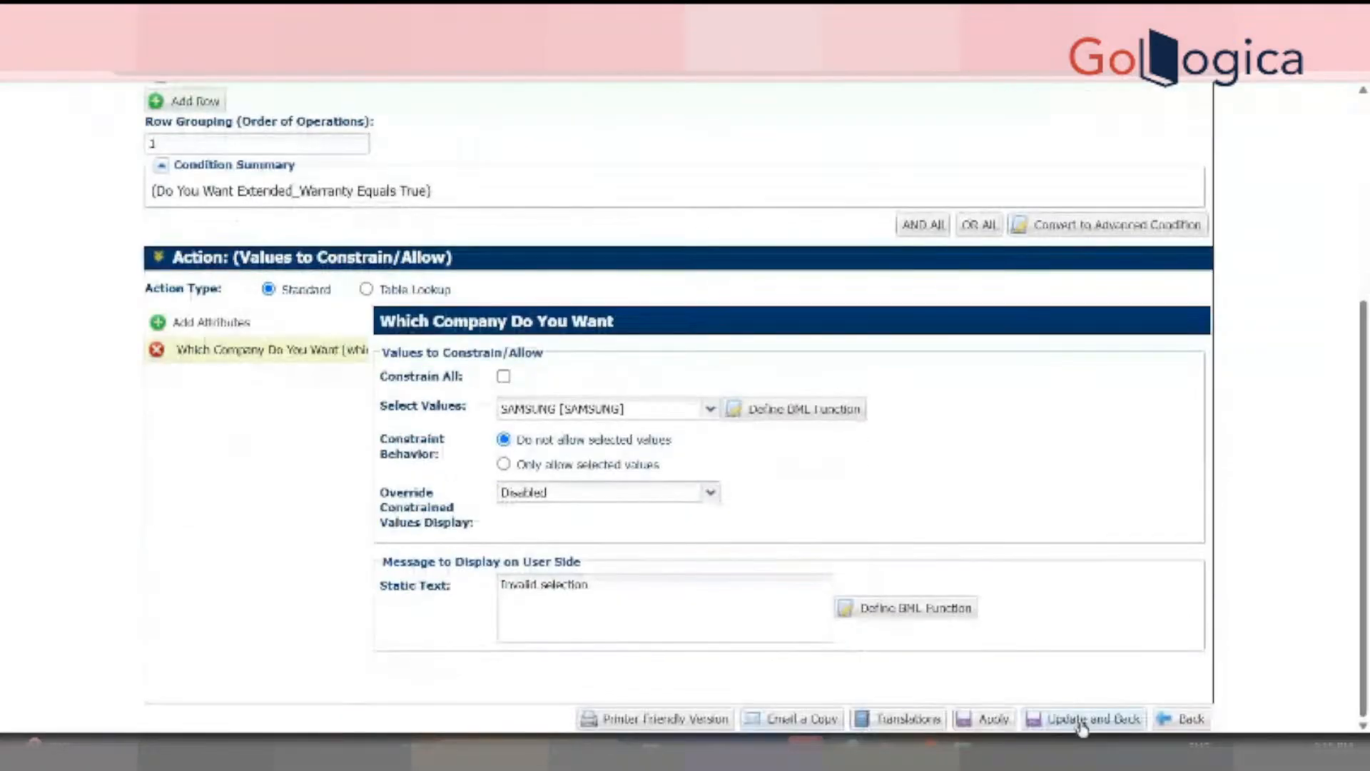
{"action": "left_click", "coordinate": [1083, 721]}
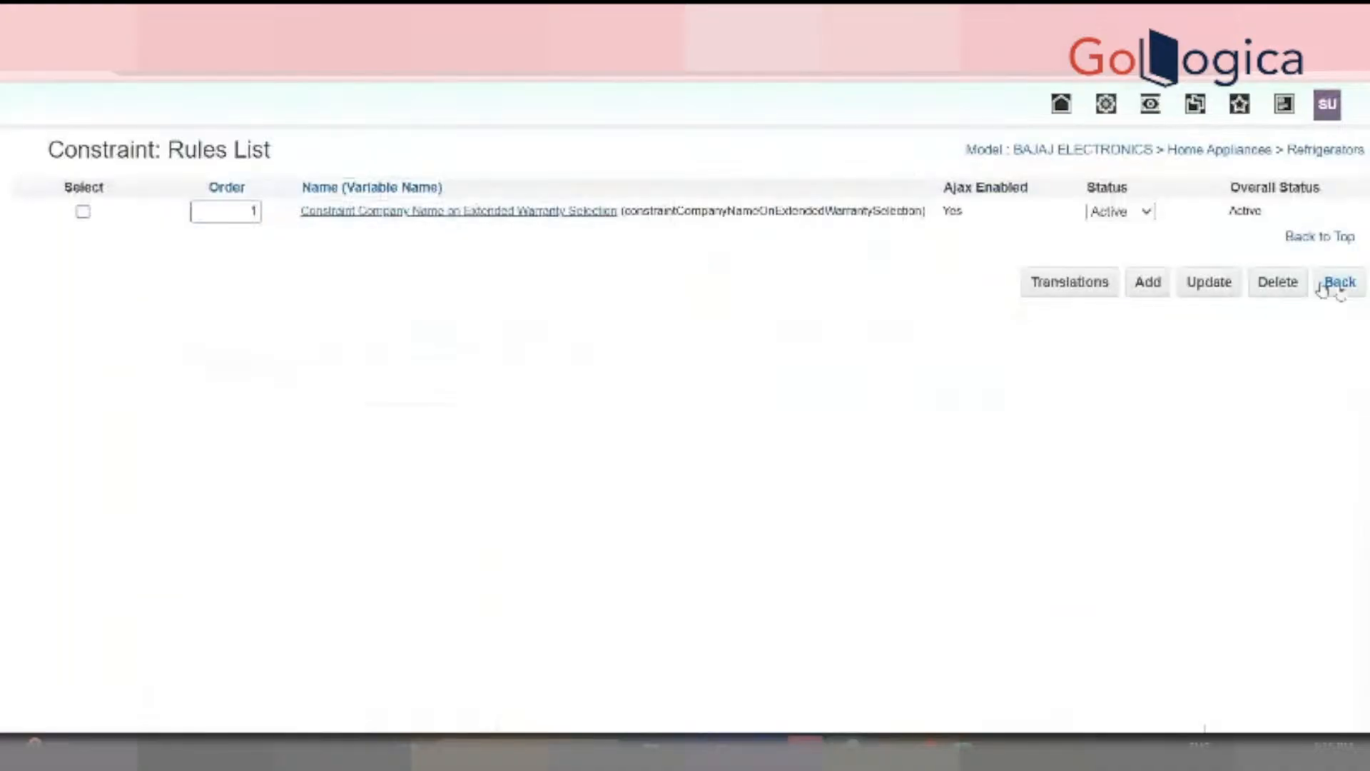
{"action": "left_click", "coordinate": [1240, 278]}
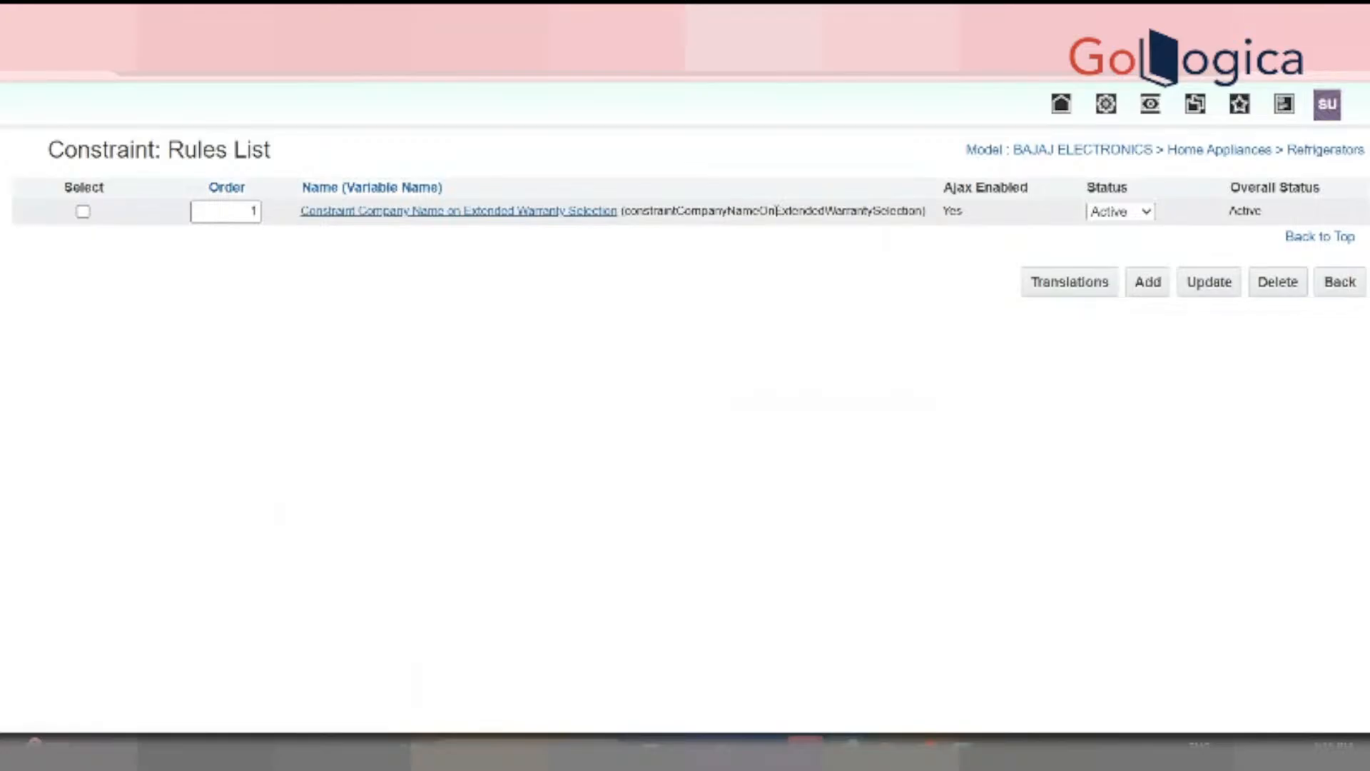
Revisit the model configuration page and return to the Products section of the administration platform
{"action": "left_click", "coordinate": [642, 38]}
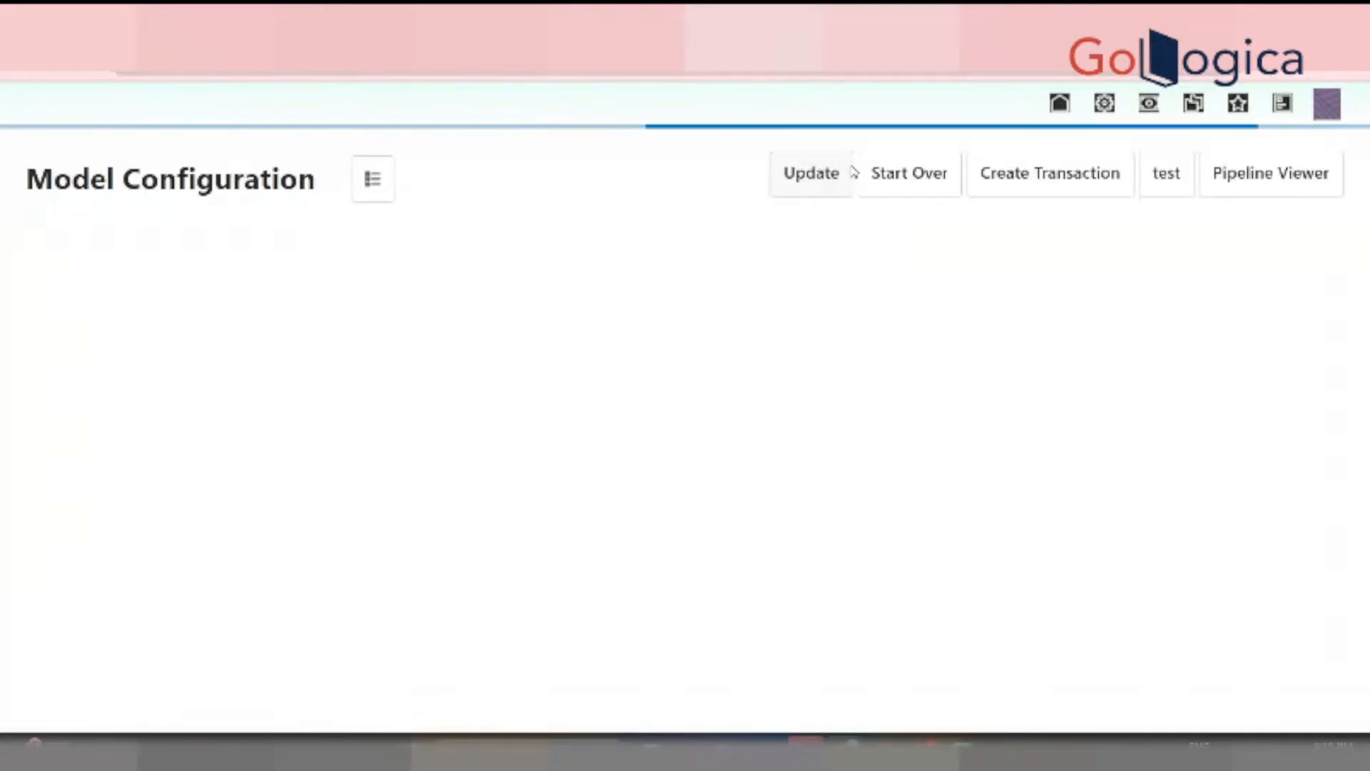
{"action": "left_click", "coordinate": [1104, 104]}
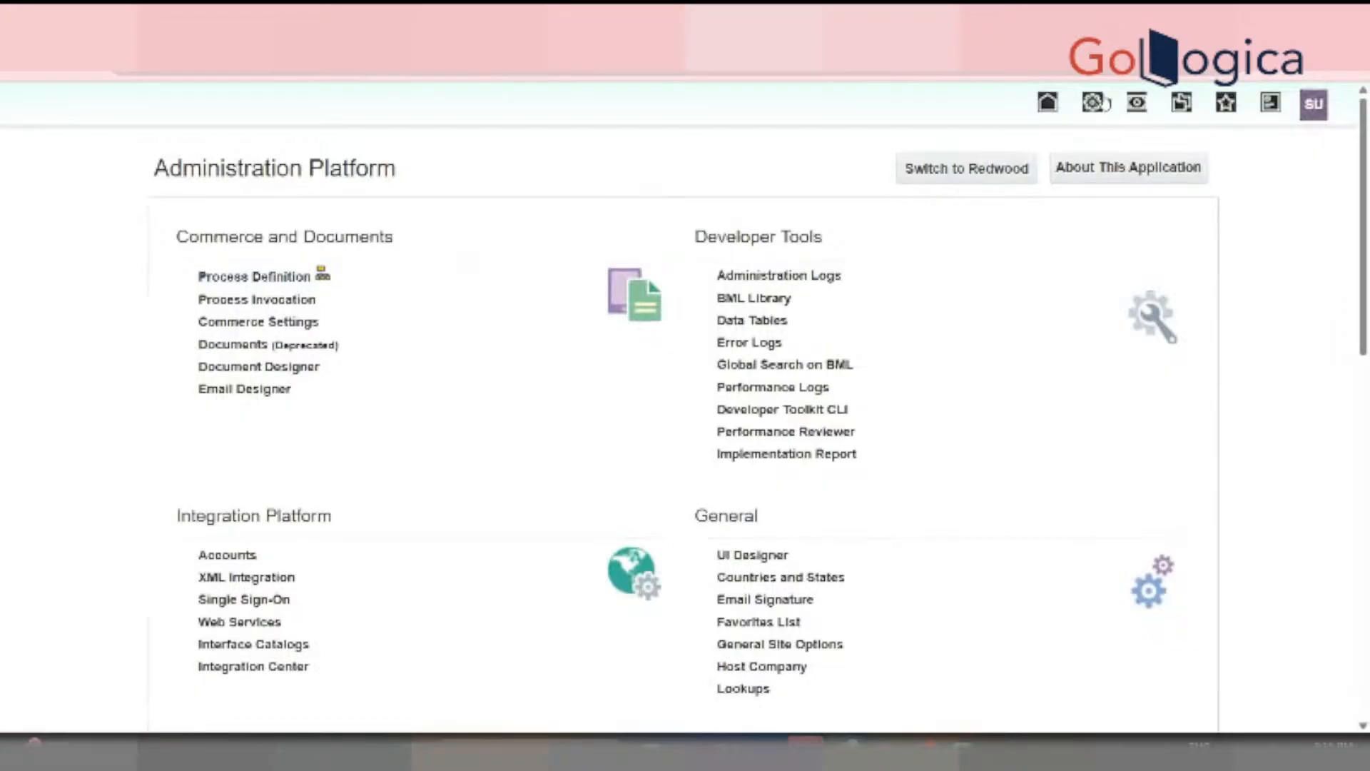
{"action": "left_click_drag", "start_coordinate": [1368, 211], "coordinate": [1367, 246]}
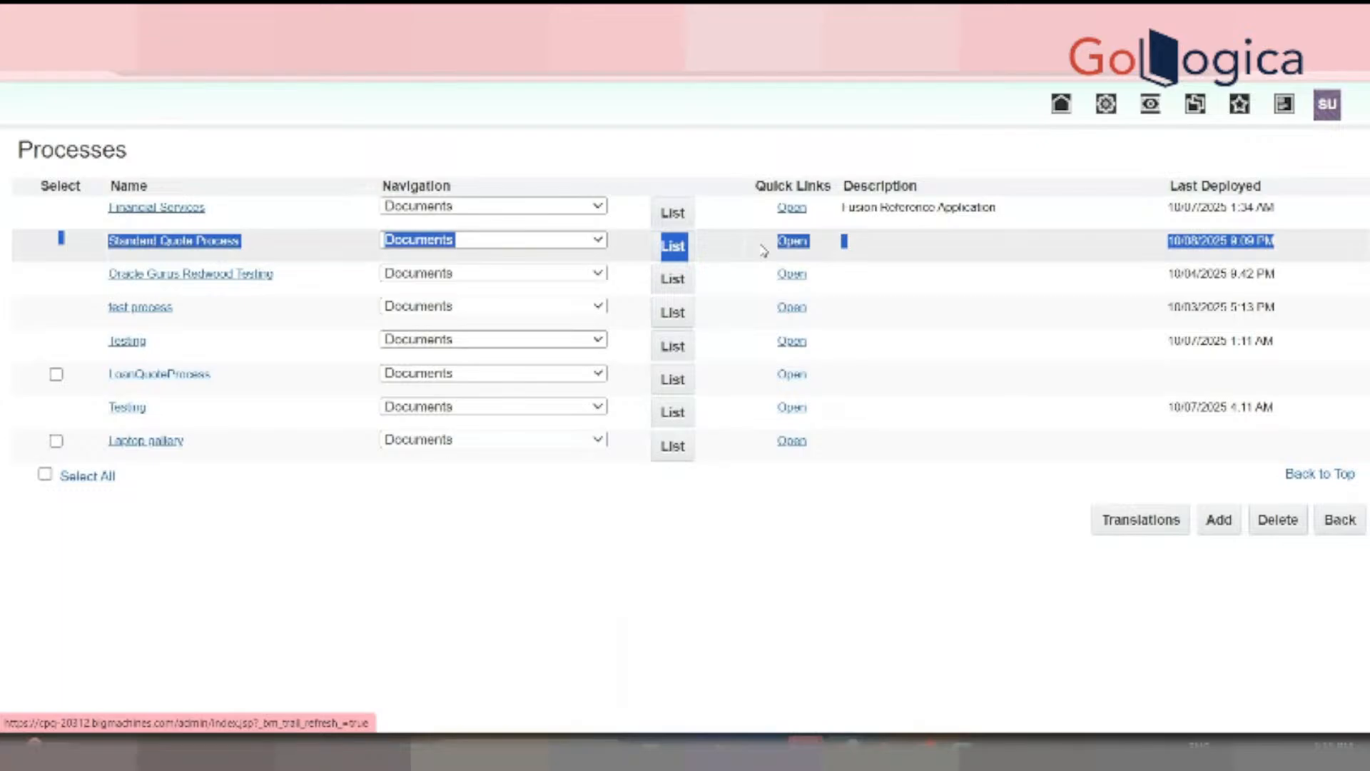
{"action": "scroll", "coordinate": [1106, 378], "scroll_direction": "down", "scroll_amount": 6}
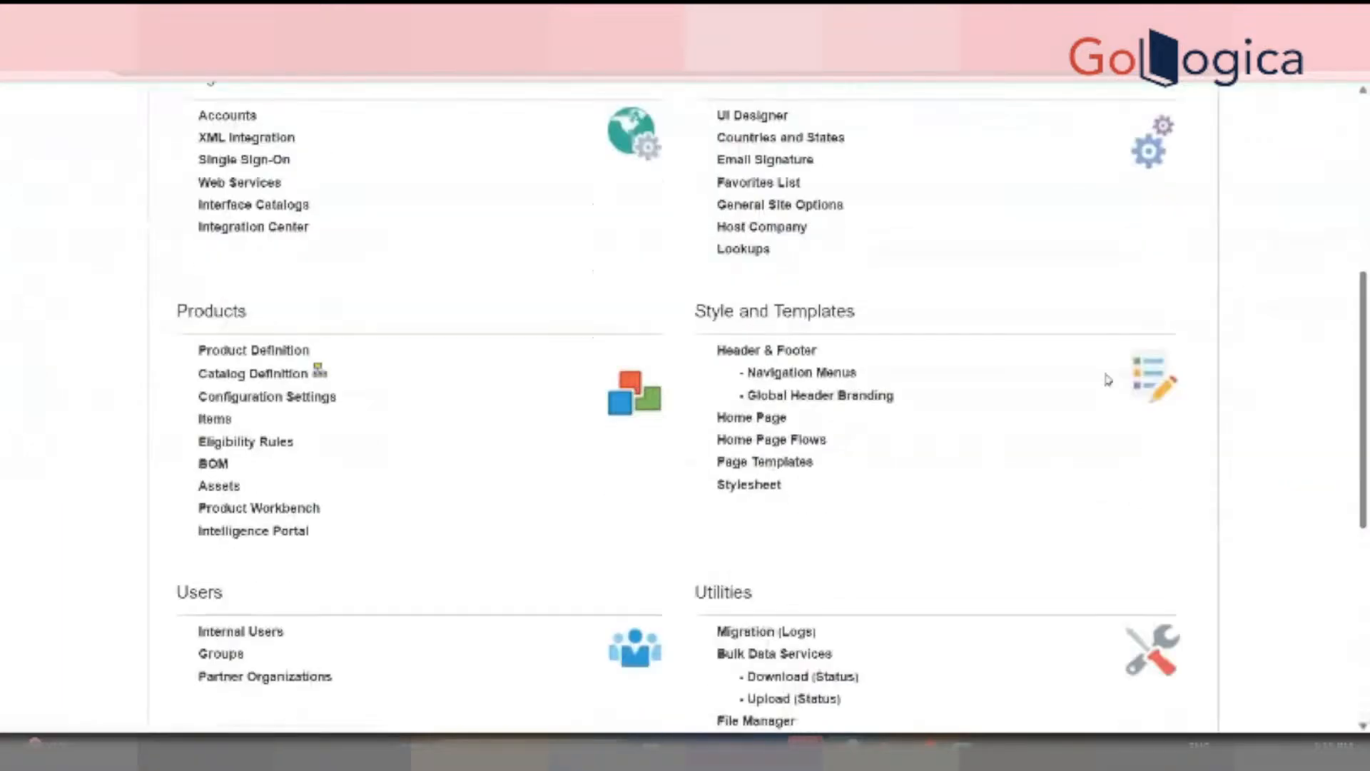
{"action": "left_click", "coordinate": [322, 379]}
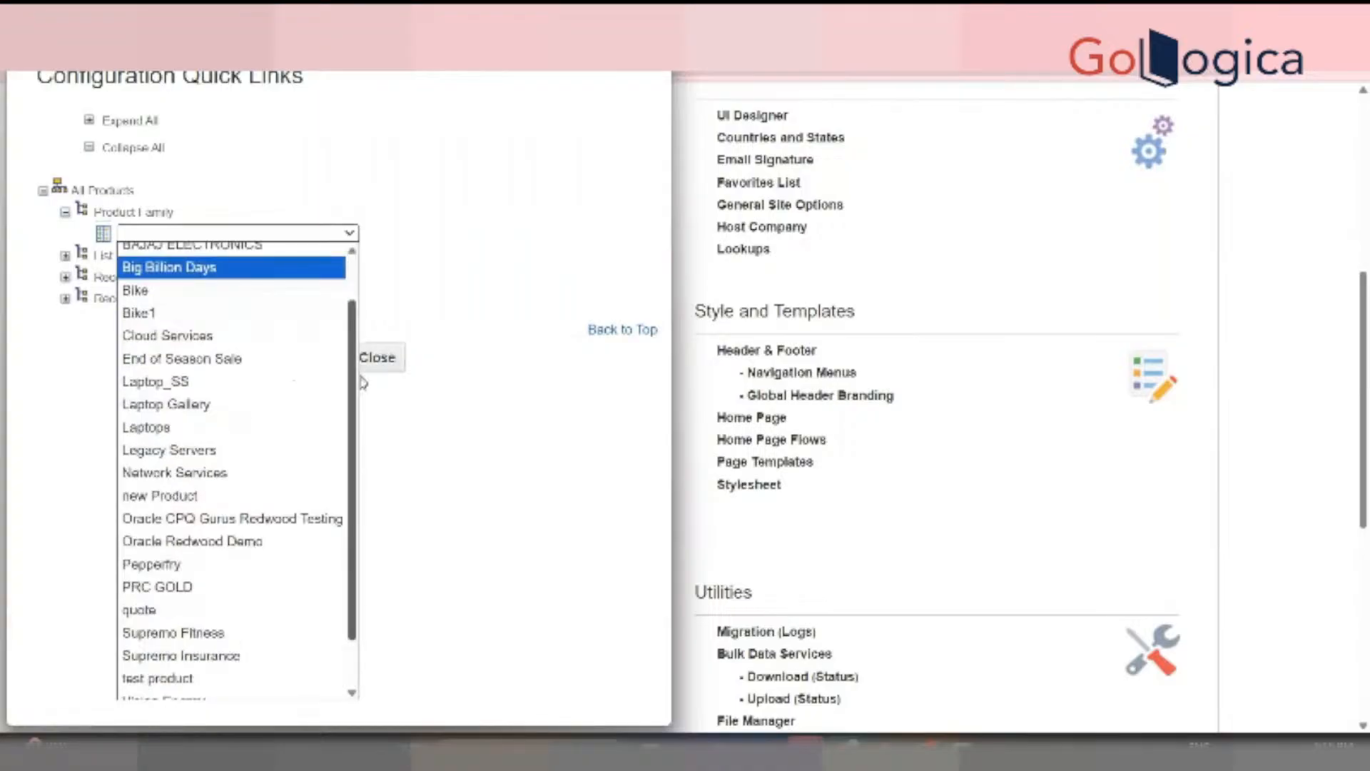
{"action": "scroll", "coordinate": [360, 383], "scroll_direction": "down", "scroll_amount": 3}
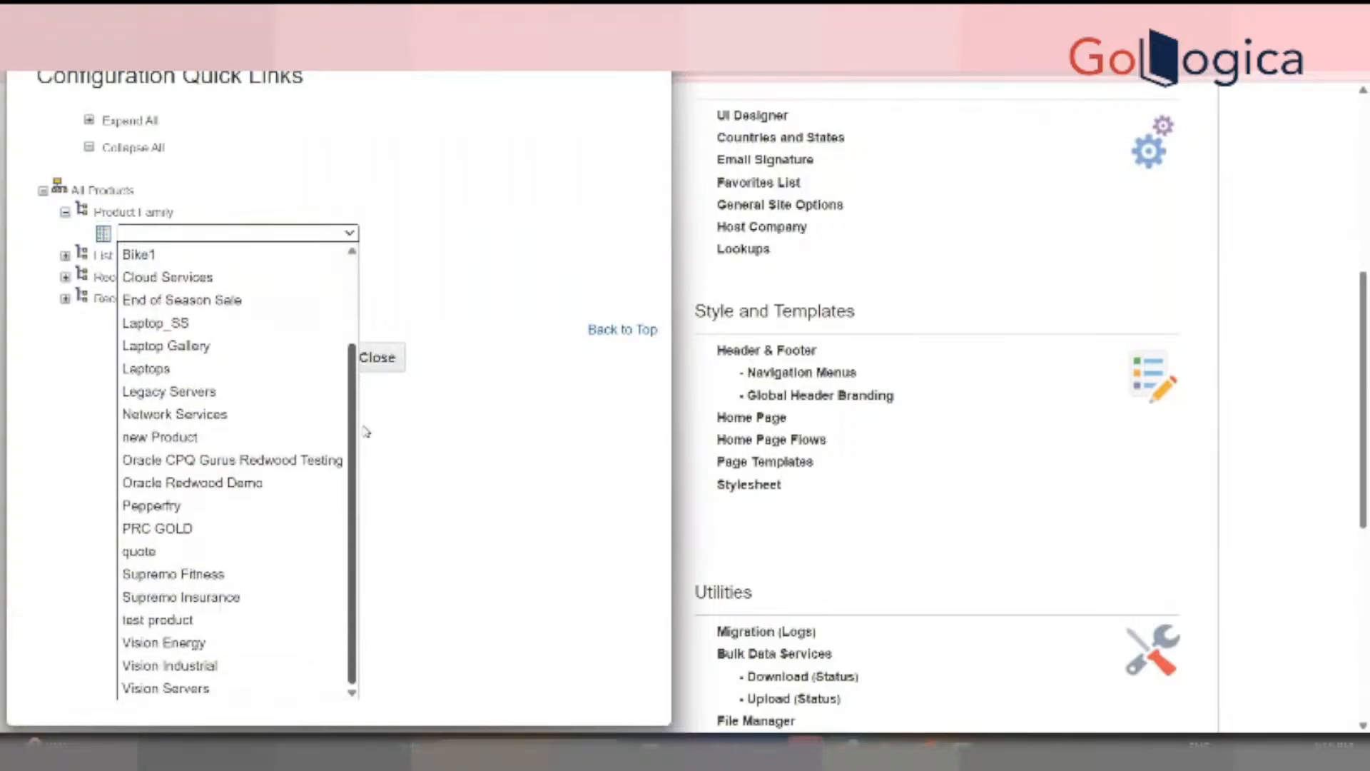
{"action": "scroll", "coordinate": [367, 437], "scroll_direction": "up", "scroll_amount": 3}
{"action": "left_click", "coordinate": [892, 229]}
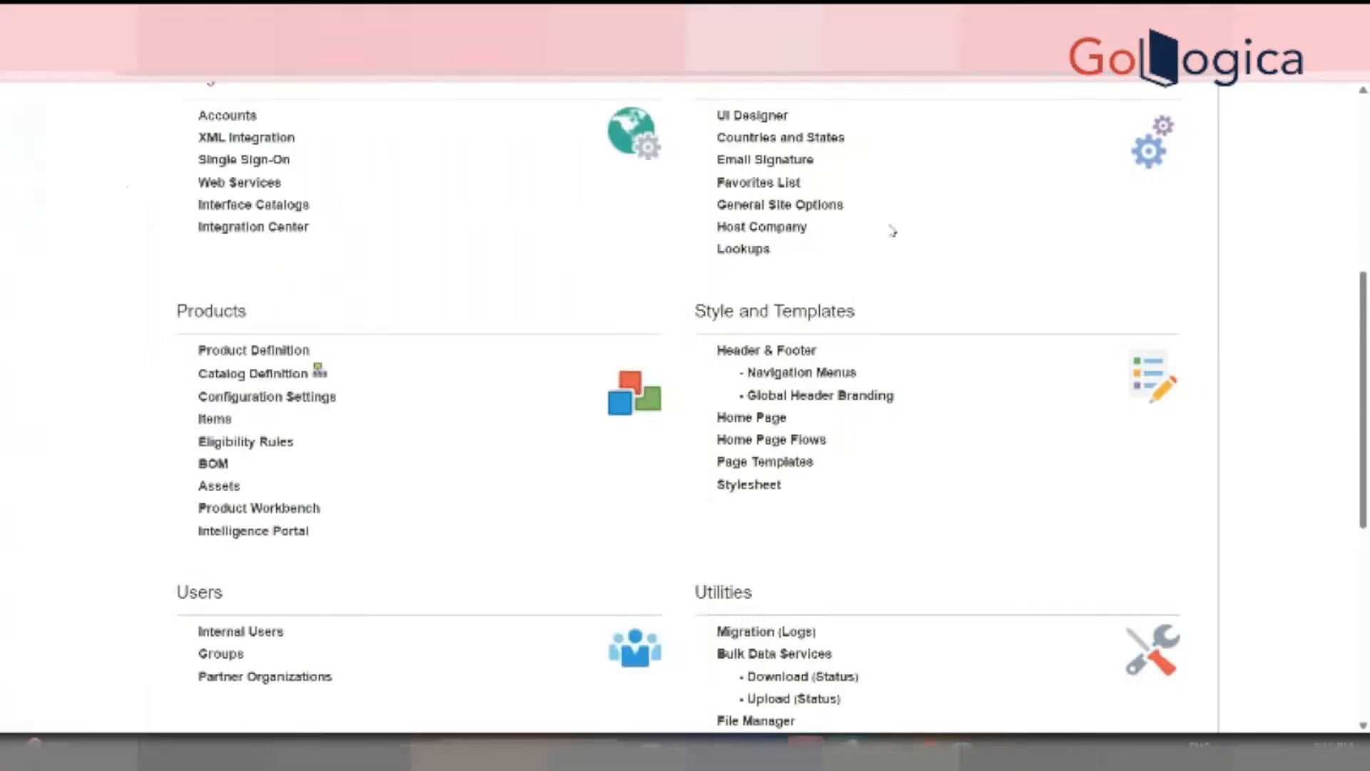
From the catalog definition, list the BAJAJ ELECTRONICS product lines and open the models of Home Appliances
{"action": "left_click", "coordinate": [245, 375]}
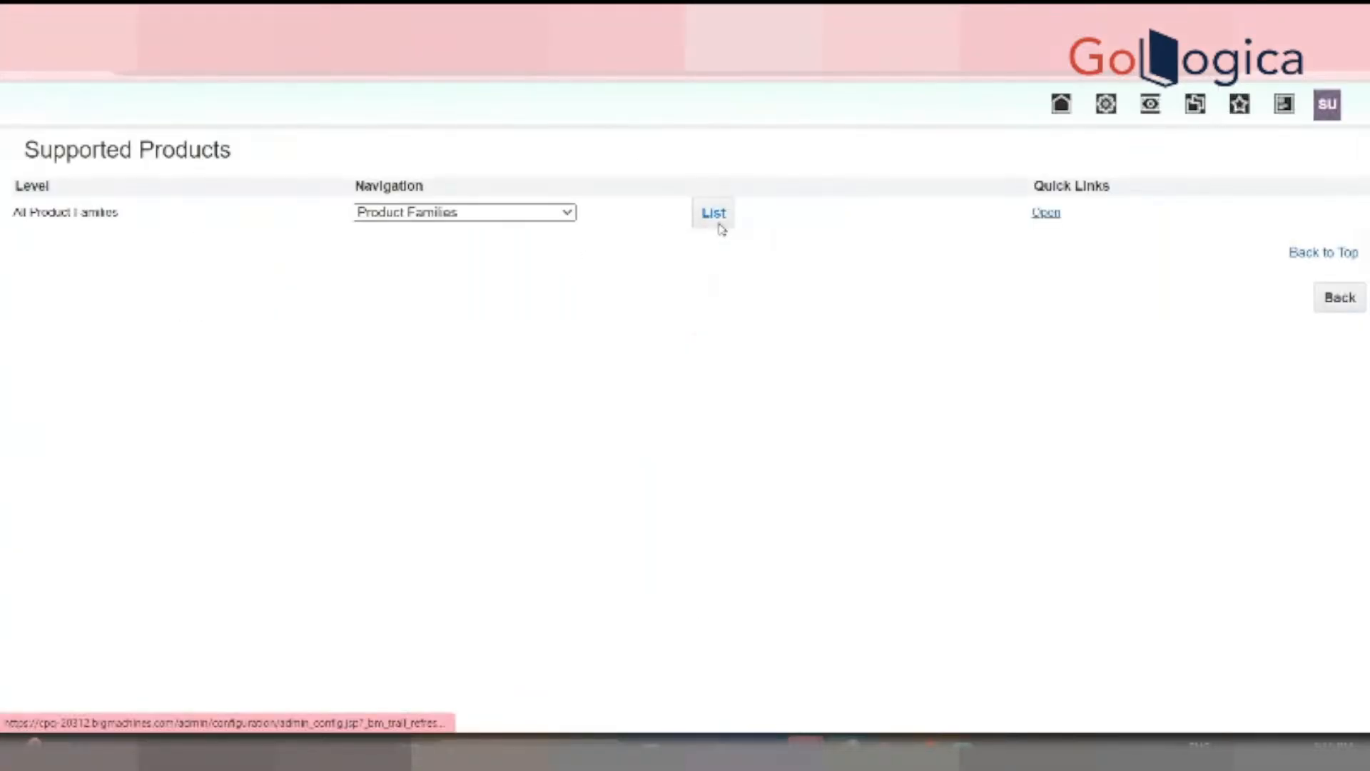
{"action": "left_click", "coordinate": [717, 222]}
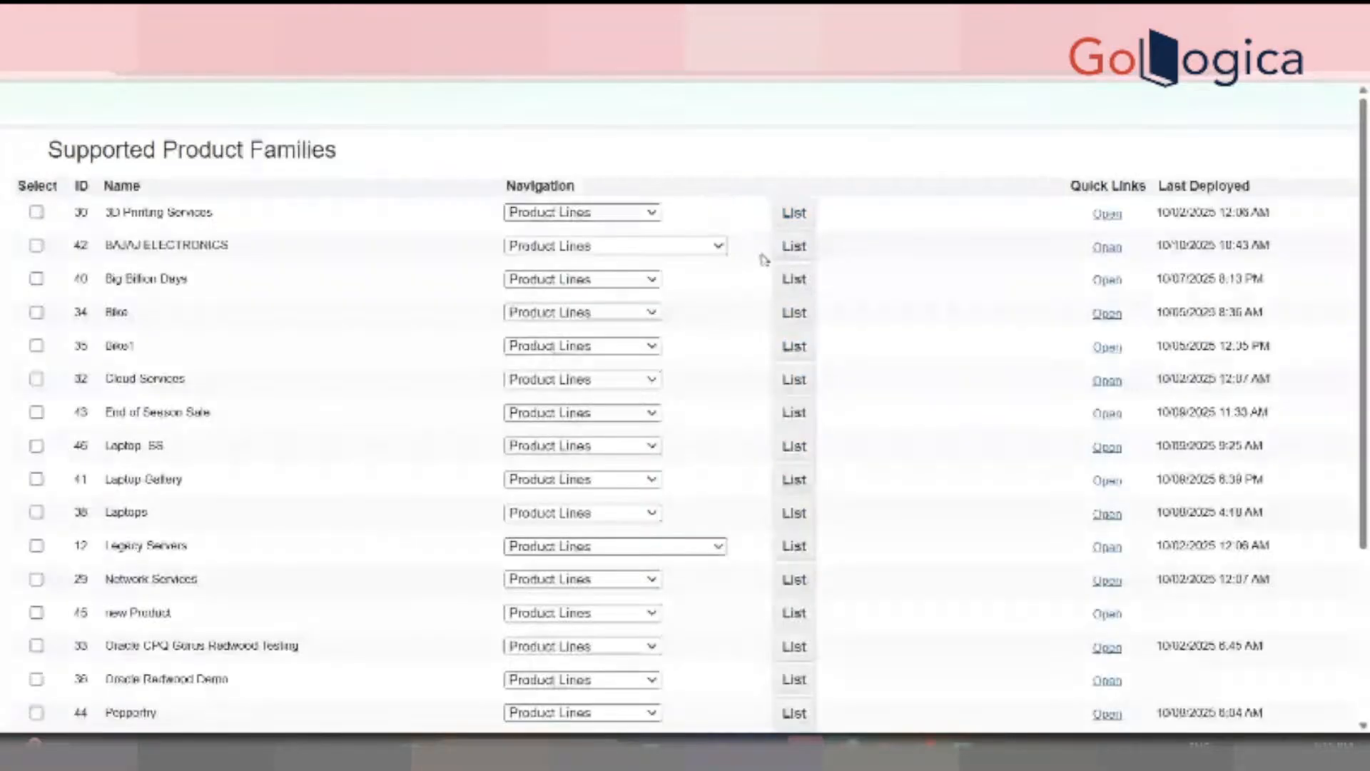
{"action": "left_click", "coordinate": [811, 244]}
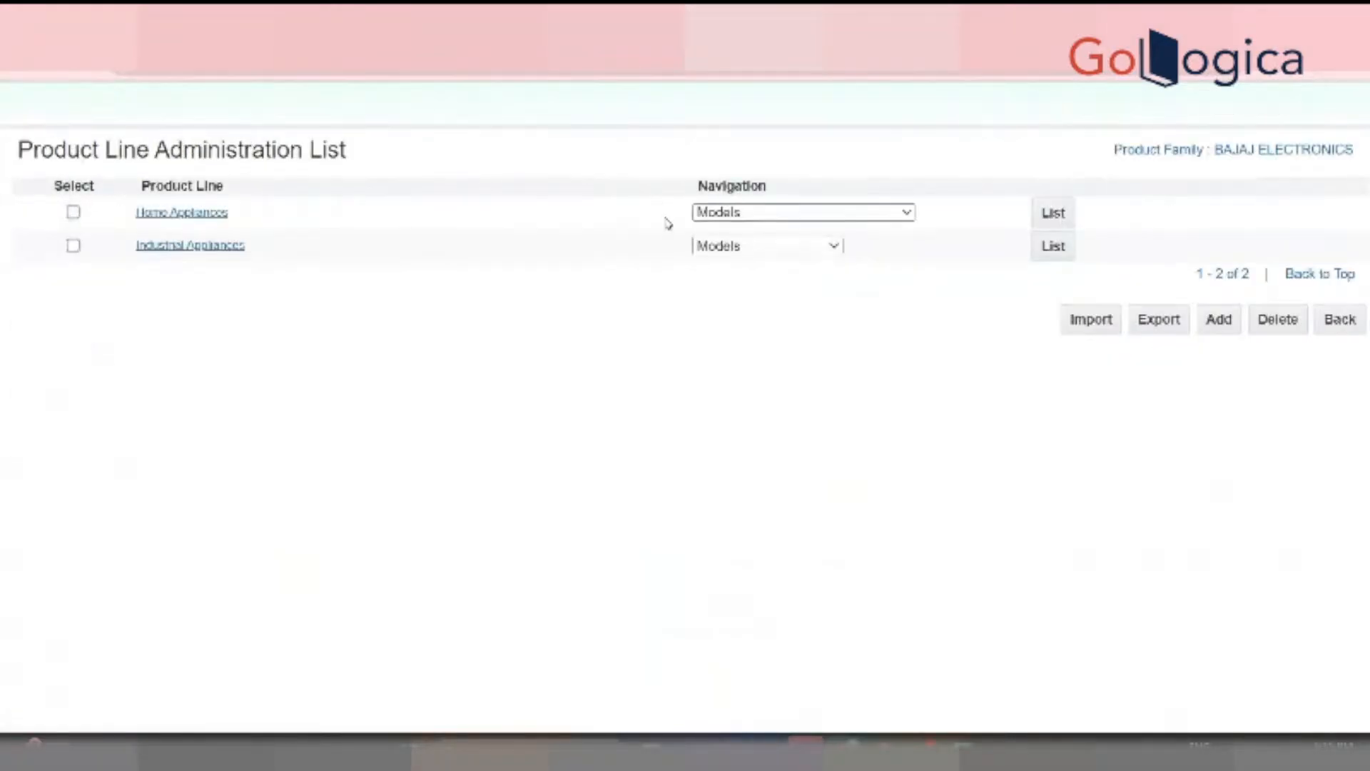
{"action": "left_click", "coordinate": [810, 213]}
{"action": "left_click", "coordinate": [810, 213]}
{"action": "left_click", "coordinate": [1053, 213]}
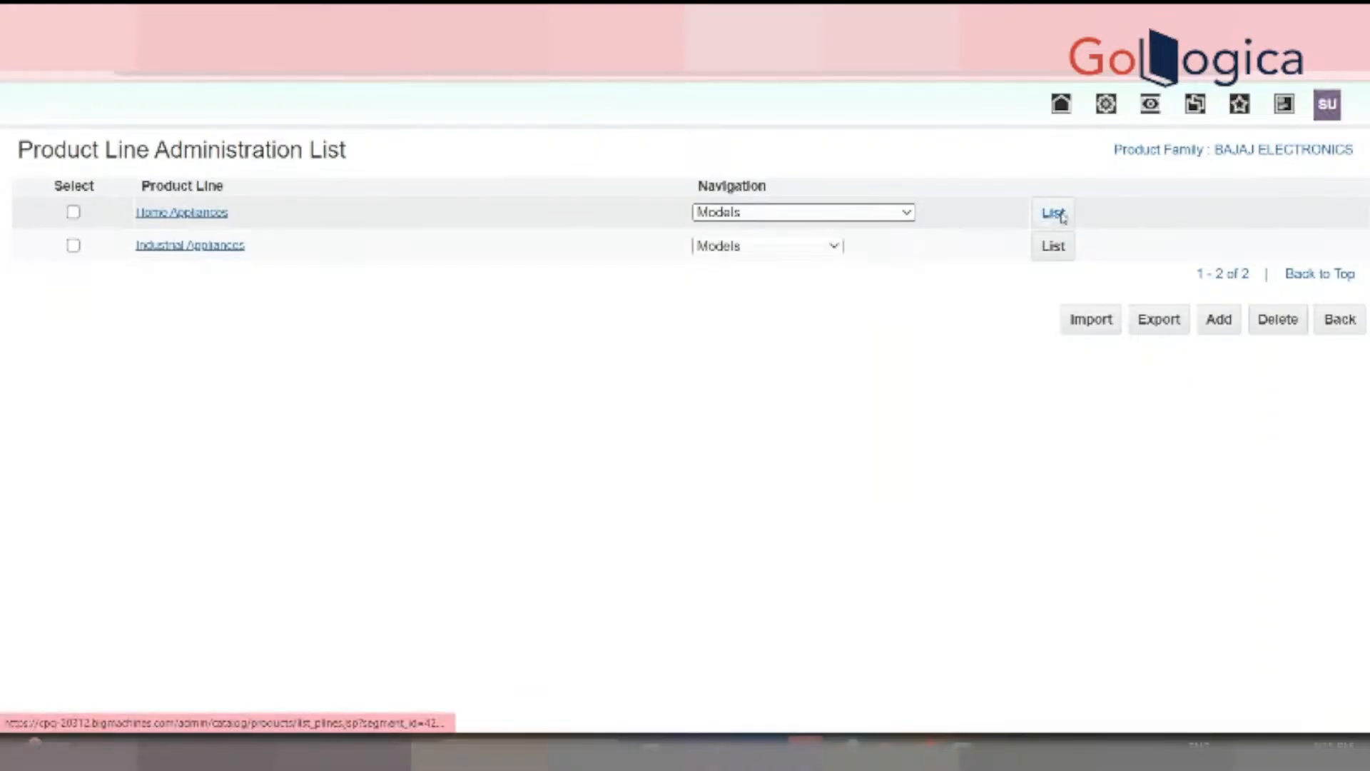
Open the Attributes list of the Refrigerators model and start a new attribute, ready for its name
{"action": "left_click", "coordinate": [892, 213]}
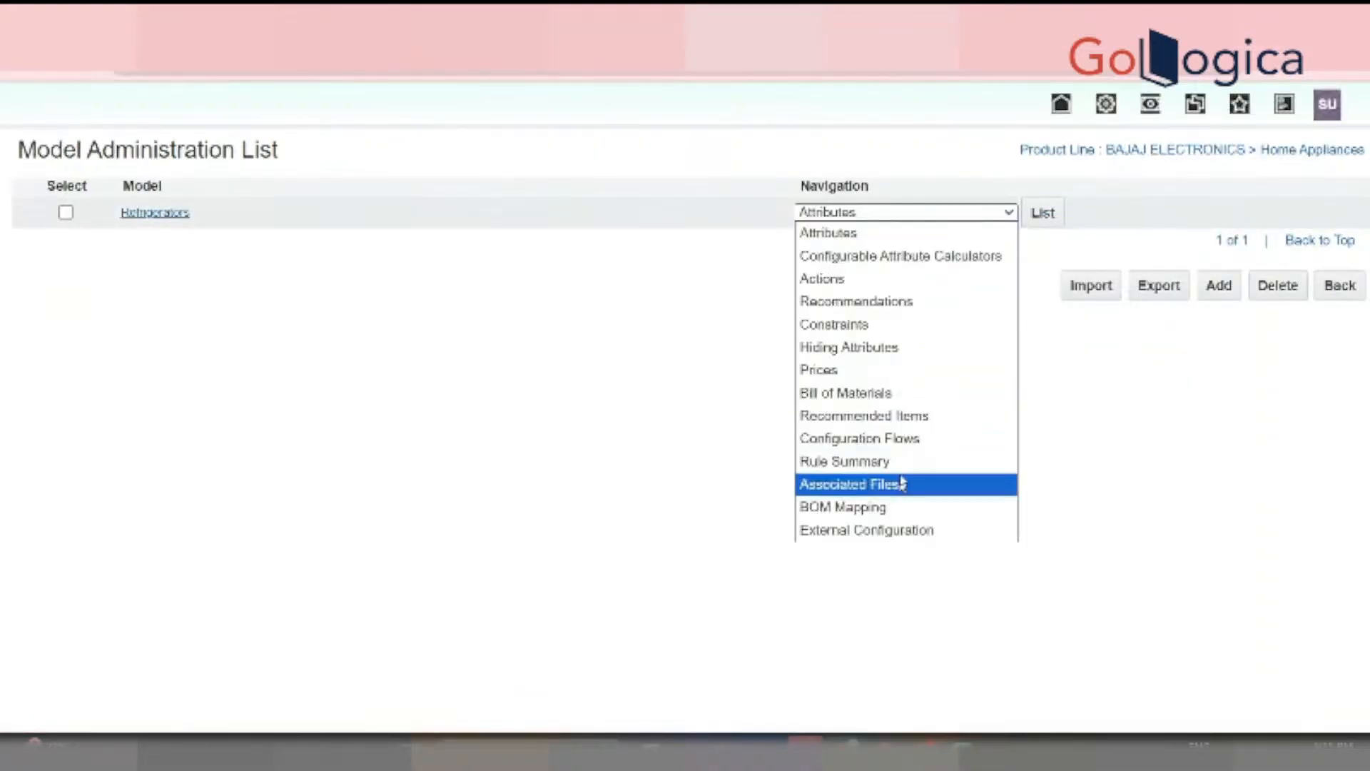
{"action": "left_click", "coordinate": [889, 243]}
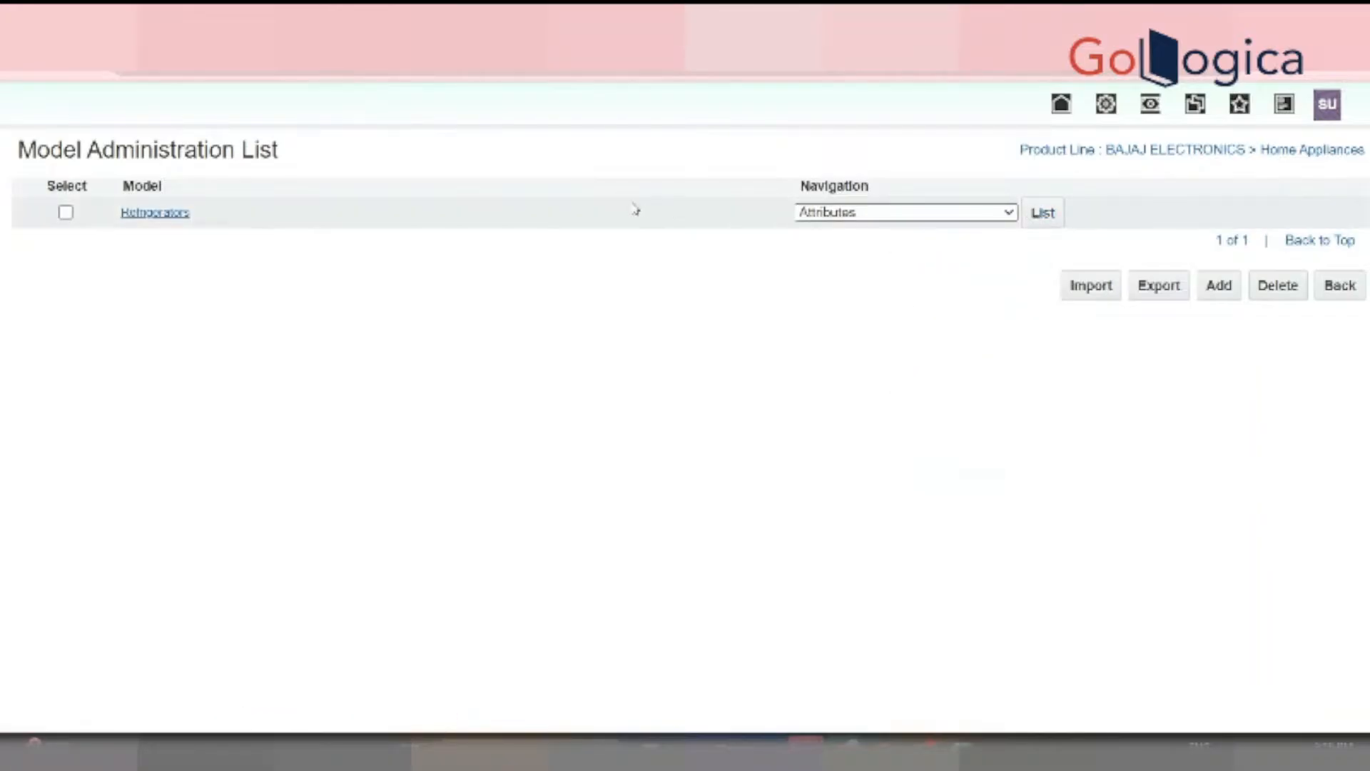
{"action": "scroll", "coordinate": [1363, 256], "scroll_direction": "down", "scroll_amount": 2}
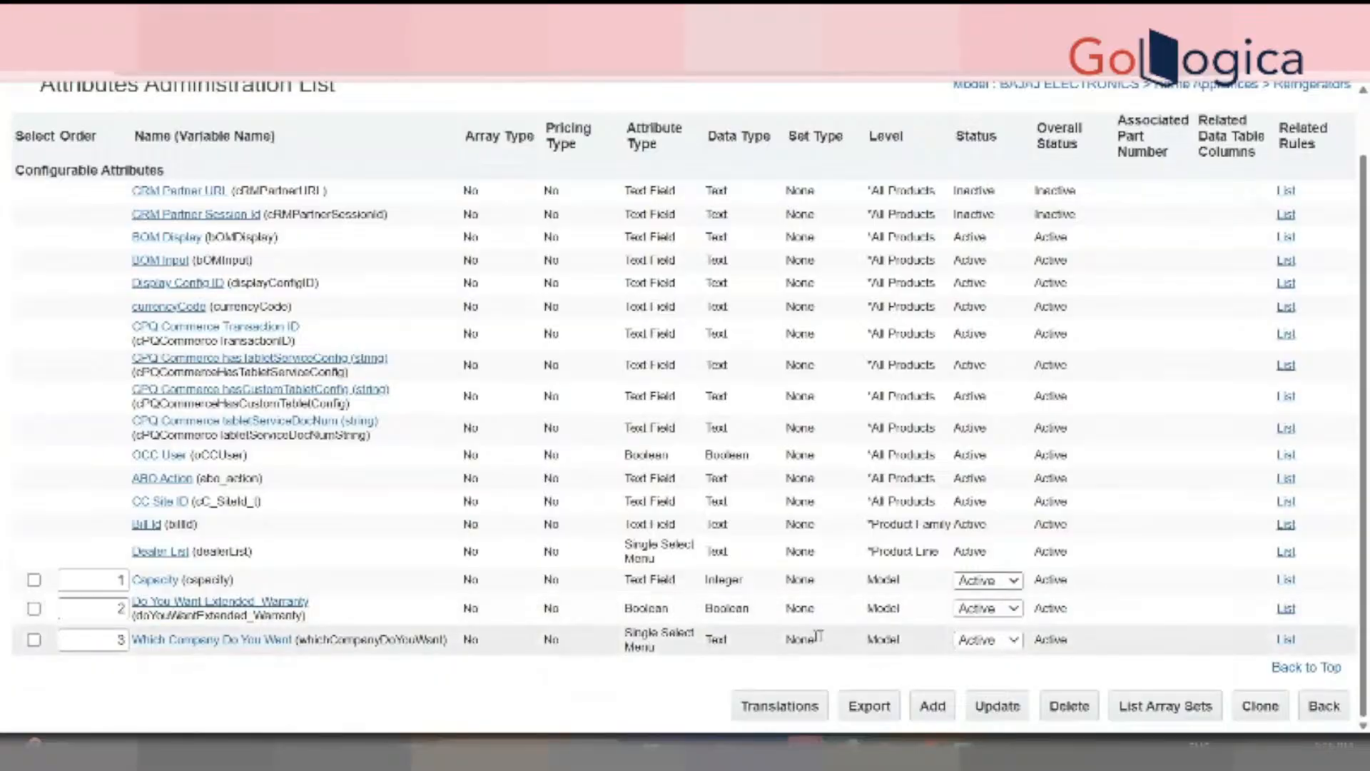
{"action": "left_click", "coordinate": [932, 705]}
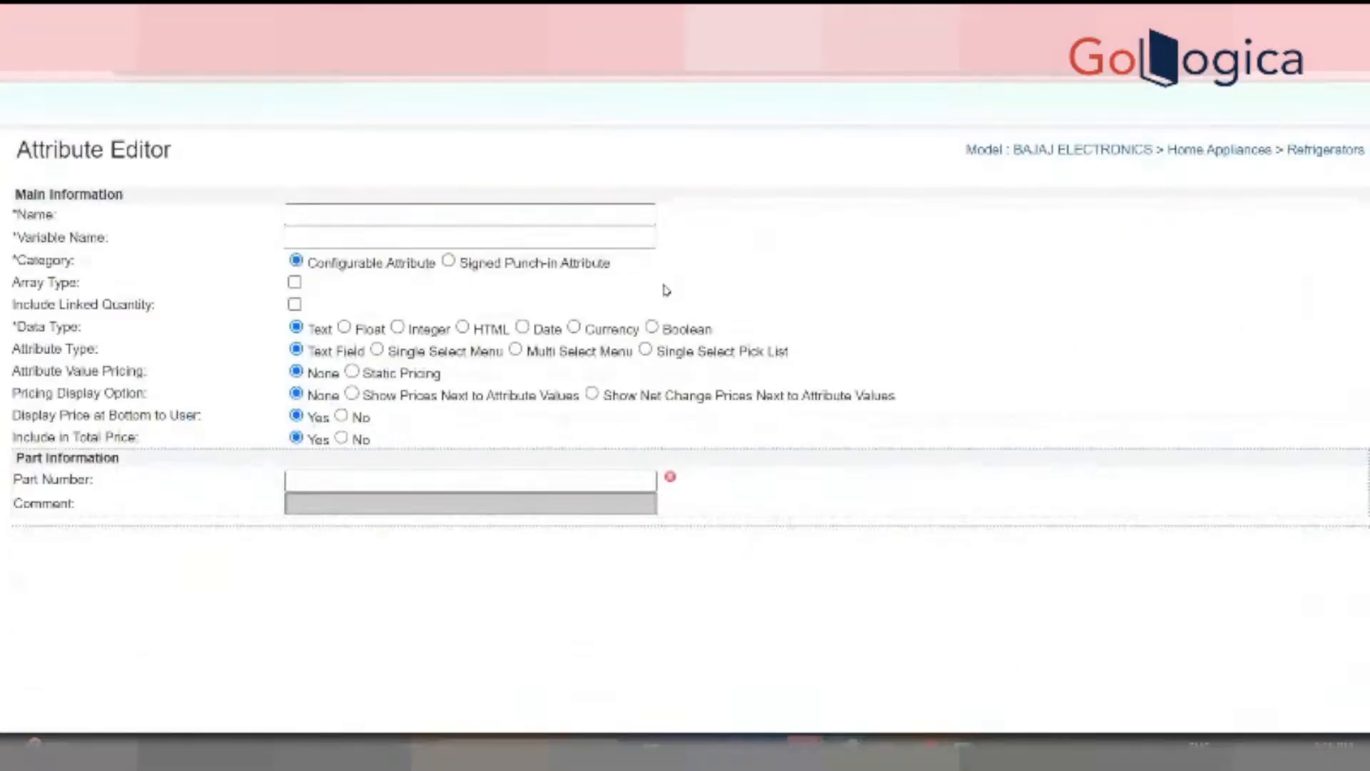
{"action": "left_click", "coordinate": [472, 215]}
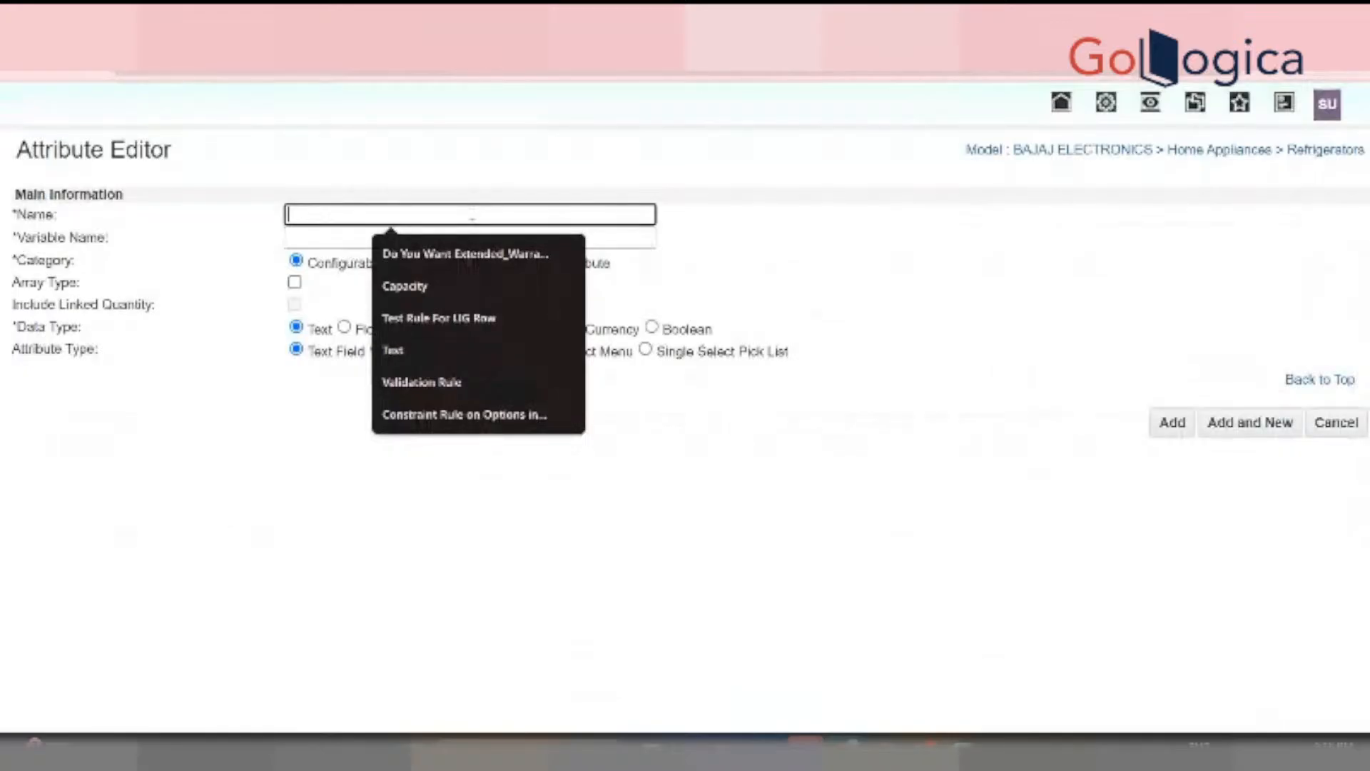
{"action": "type", "text": "Whe"}
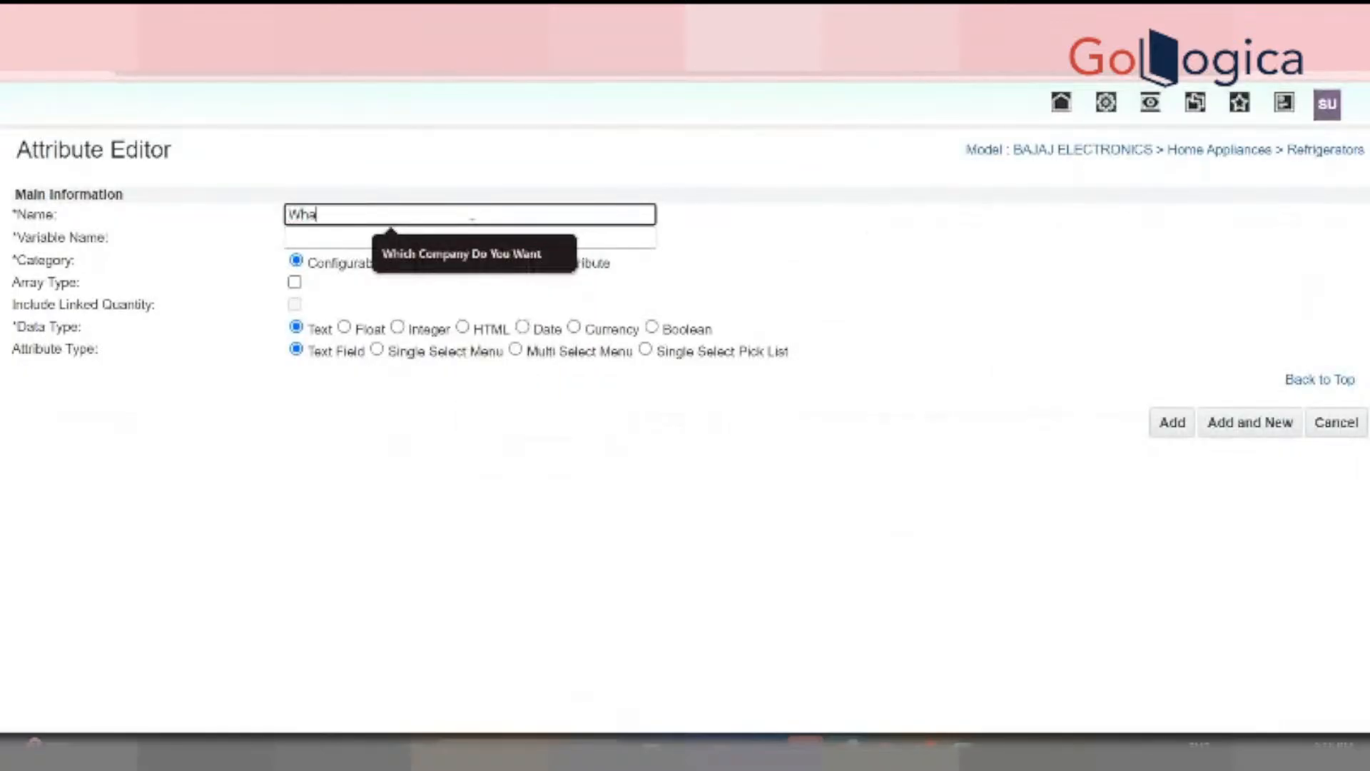
{"action": "key", "text": "BackSpace"}
{"action": "type", "text": "ich Rating"}
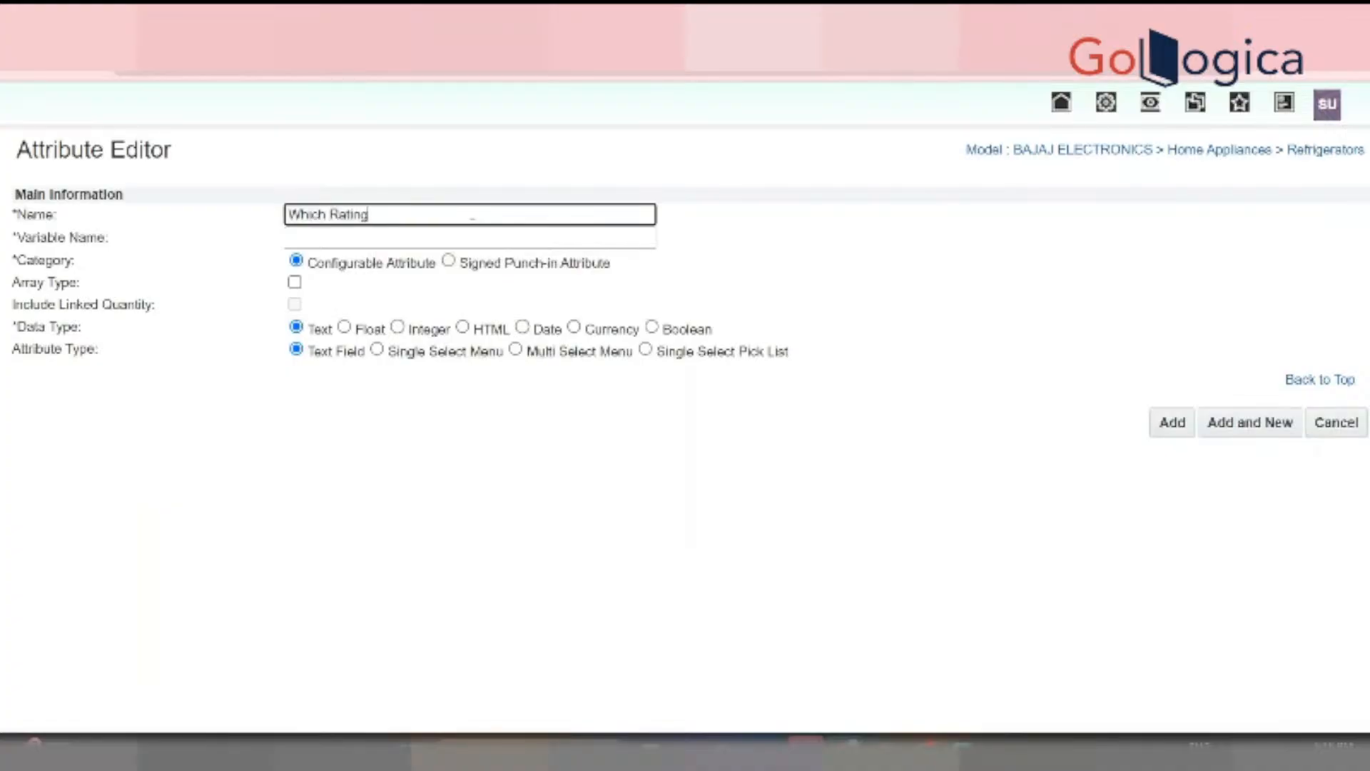
{"action": "key", "text": "BackSpace"}
{"action": "key", "text": "BackSpace"}
{"action": "key", "text": "BackSpace"}
{"action": "key", "text": "BackSpace"}
{"action": "key", "text": "BackSpace"}
{"action": "key", "text": "BackSpace"}
{"action": "key", "text": "BackSpace"}
{"action": "key", "text": "BackSpace"}
{"action": "key", "text": "BackSpace"}
{"action": "key", "text": "BackSpace"}
{"action": "key", "text": "BackSpace"}
{"action": "key", "text": "BackSpace"}
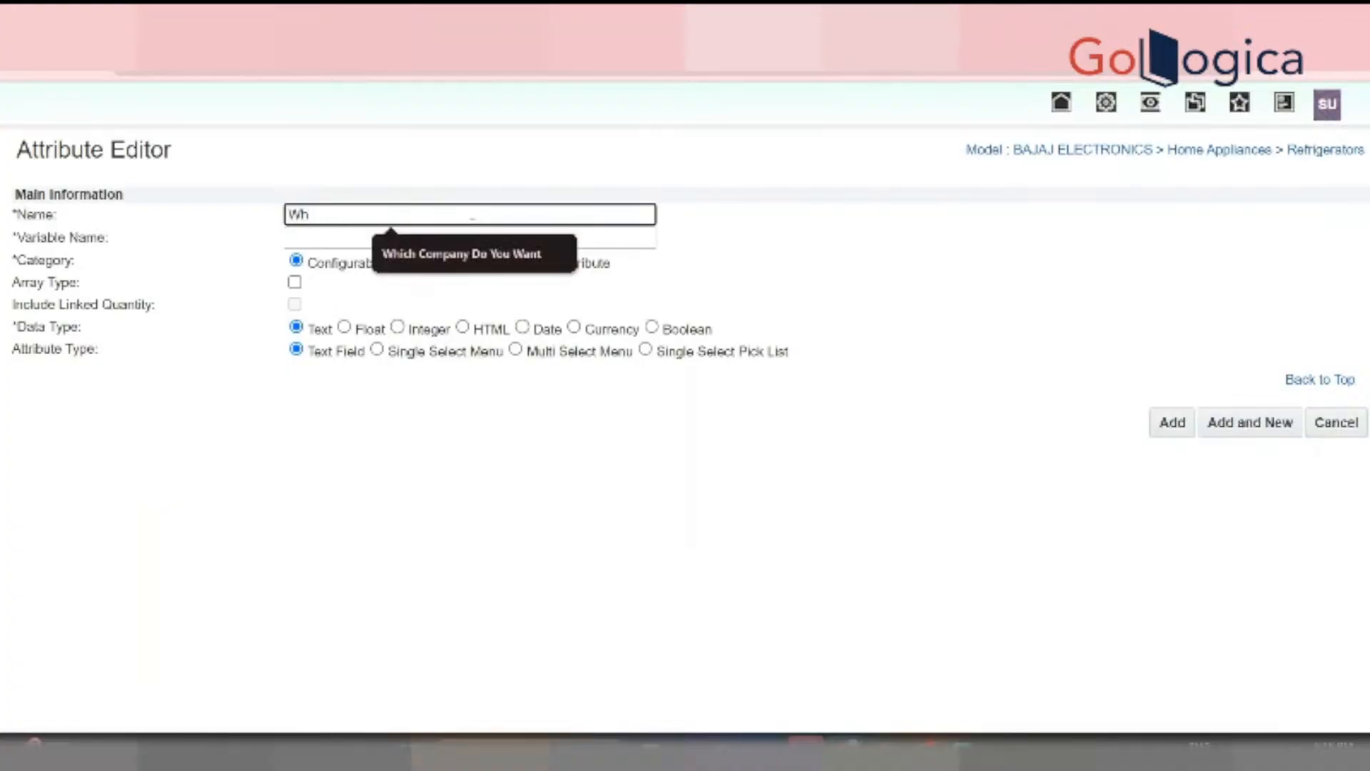
{"action": "type", "text": "W"}
{"action": "key", "text": "BackSpace"}
Name the attribute "How Many Doors Do you Require?" with its matching variable name, and define it as an Integer Single Select Menu
{"action": "type", "text": "How Many Door"}
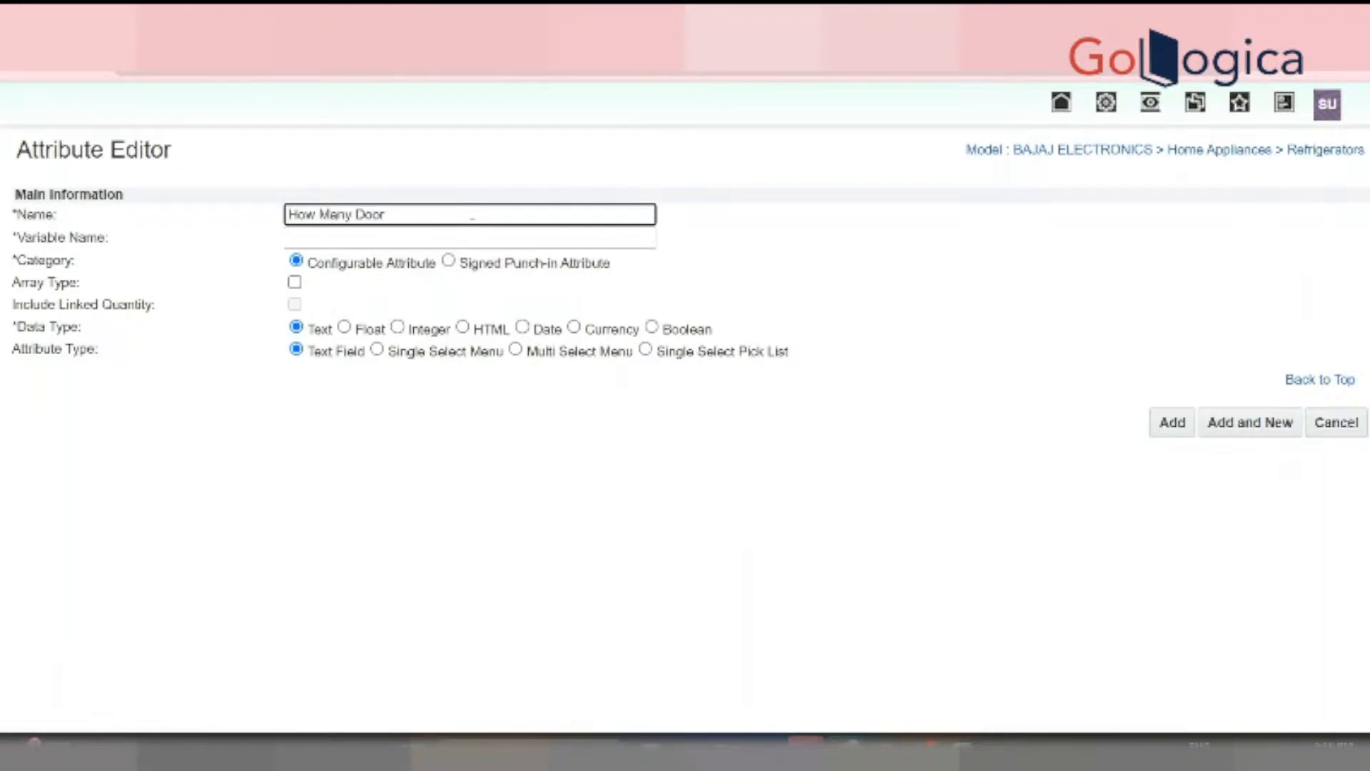
{"action": "type", "text": "s Do you Require?"}
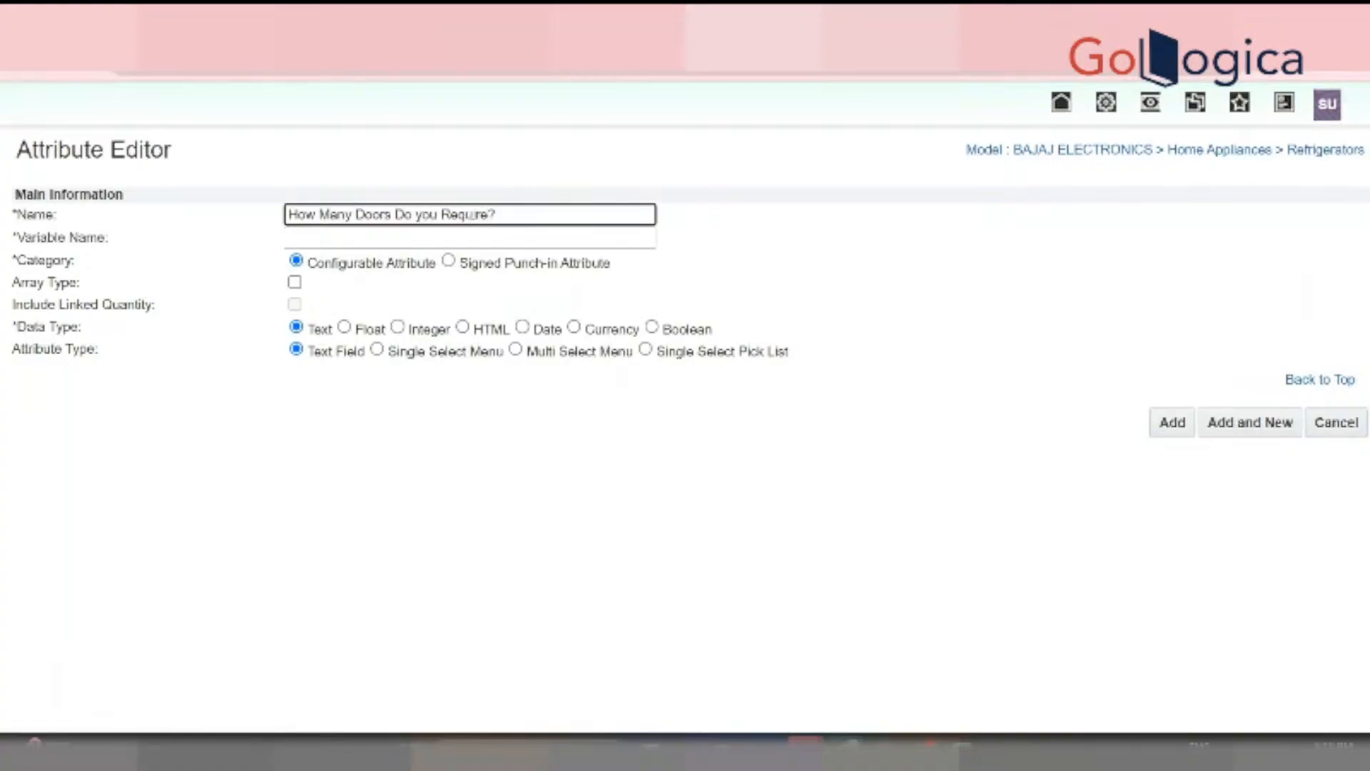
{"action": "key", "text": "Tab"}
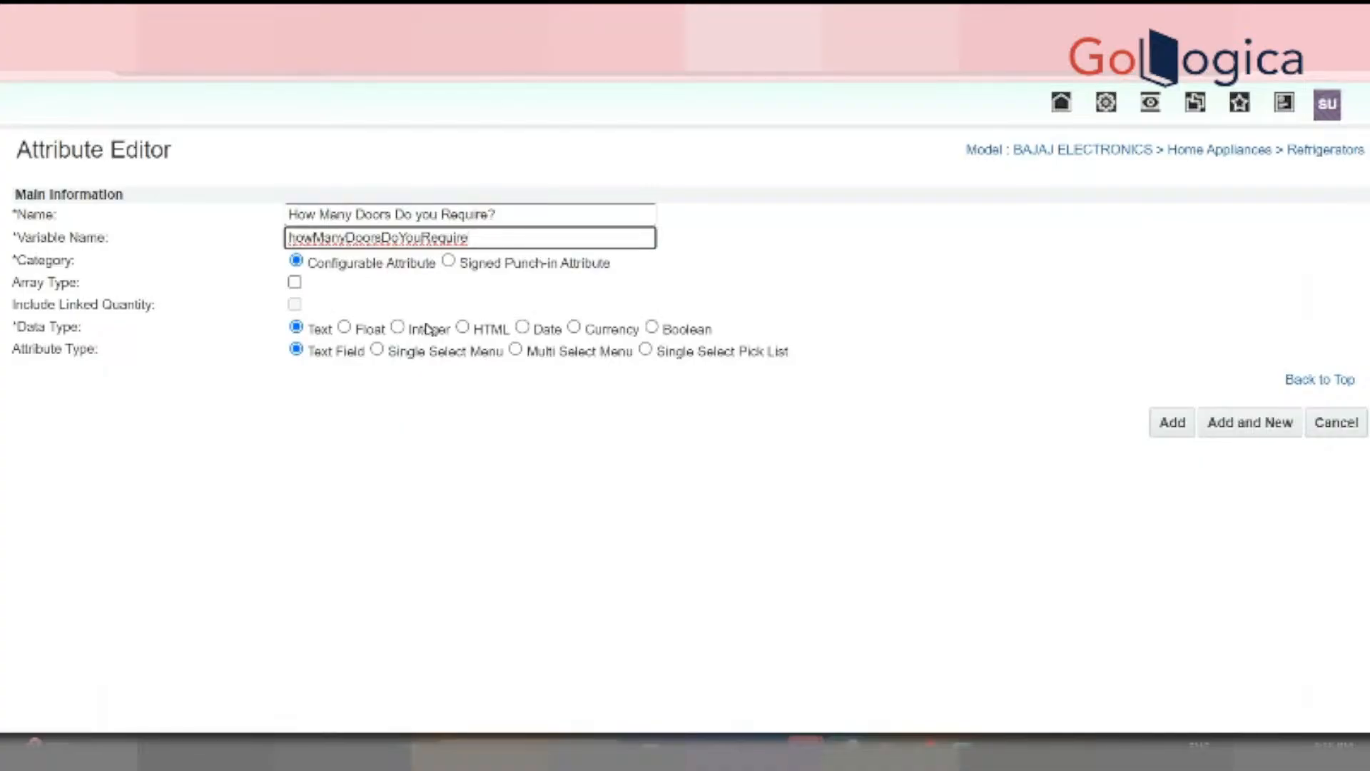
{"action": "left_click", "coordinate": [377, 350]}
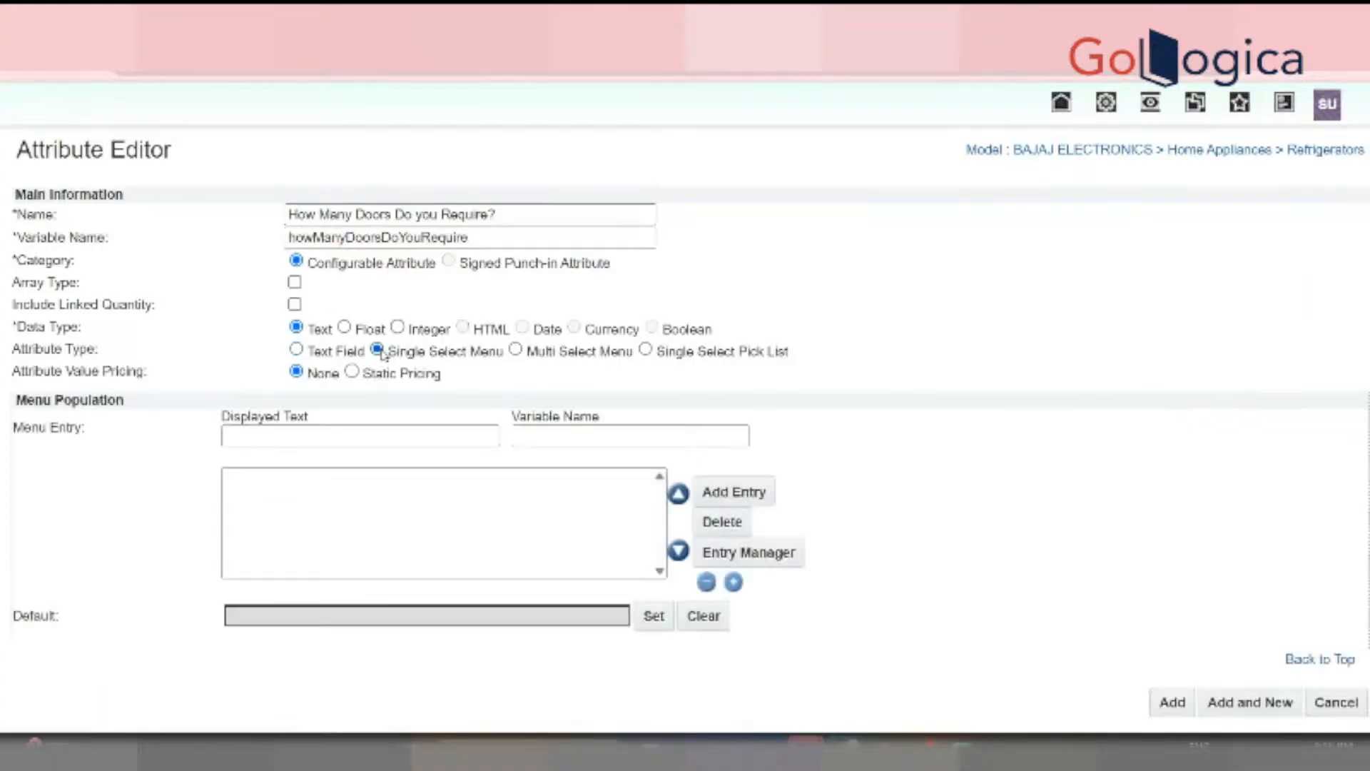
{"action": "left_click", "coordinate": [391, 433]}
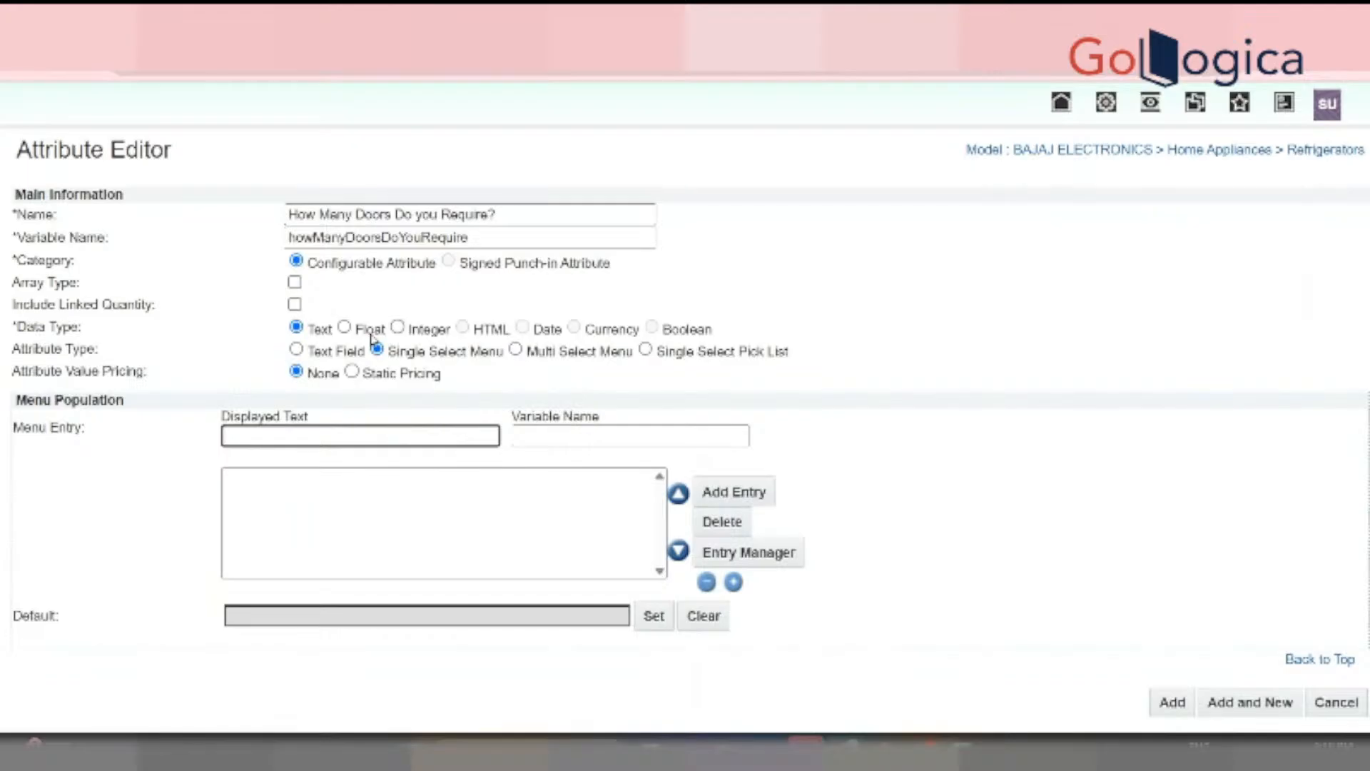
{"action": "left_click", "coordinate": [398, 327]}
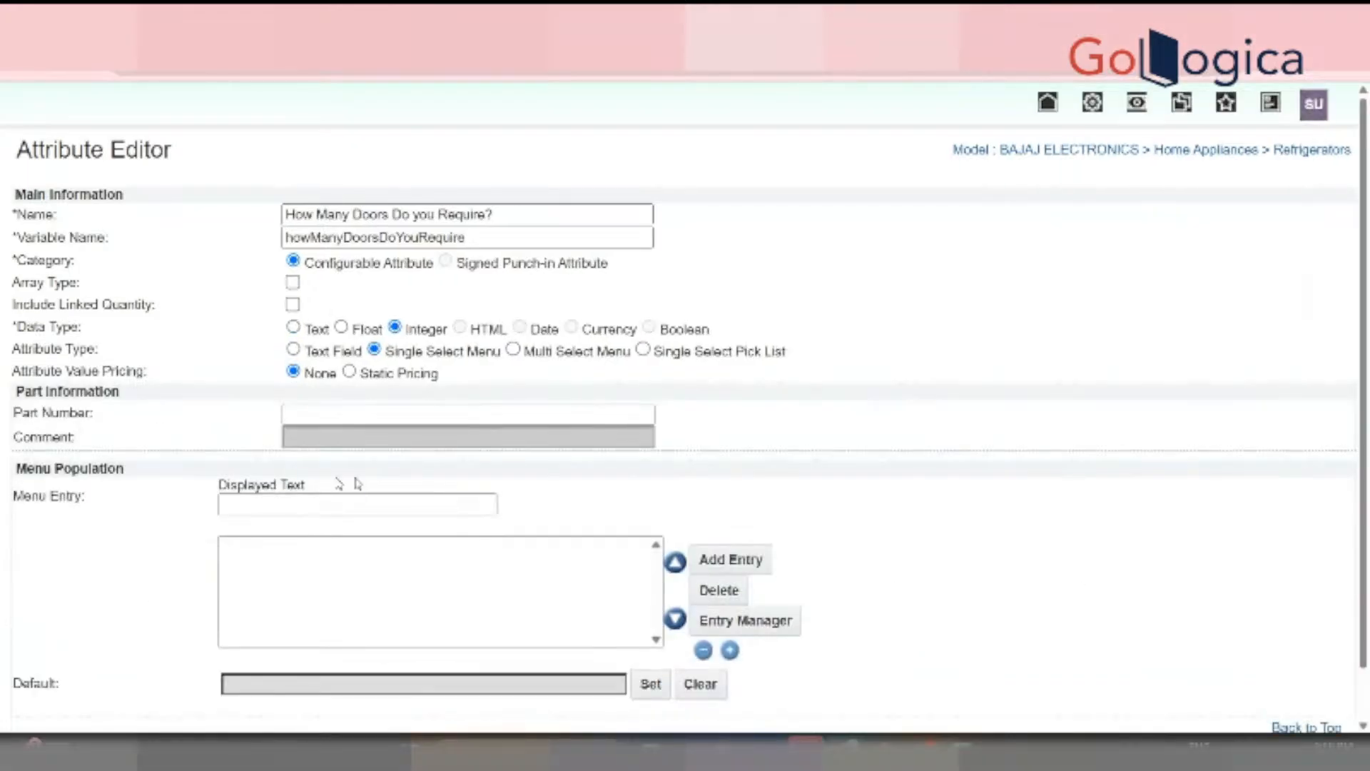
Add the menu entries 1, 2 and 4 to the doors attribute
{"action": "left_click", "coordinate": [342, 503]}
{"action": "type", "text": "1"}
{"action": "left_click", "coordinate": [730, 560]}
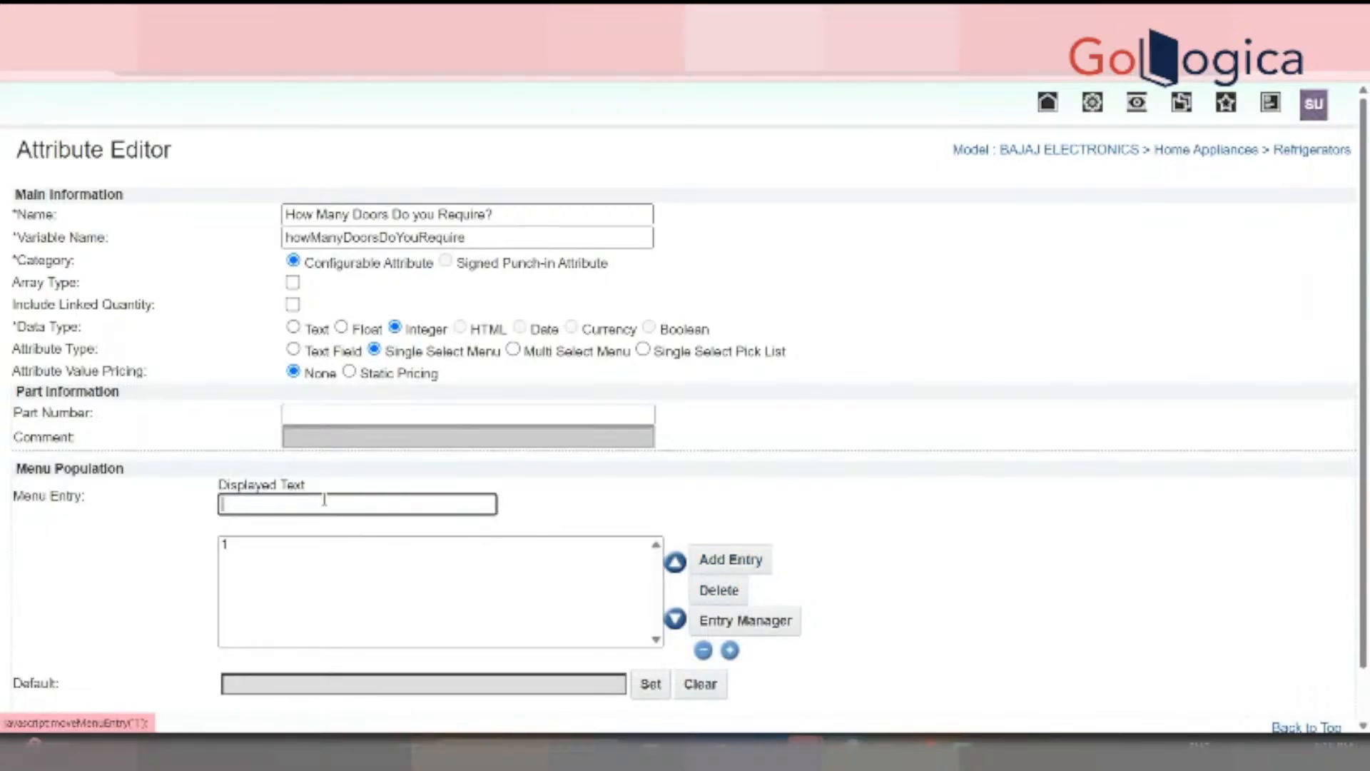
{"action": "type", "text": "2"}
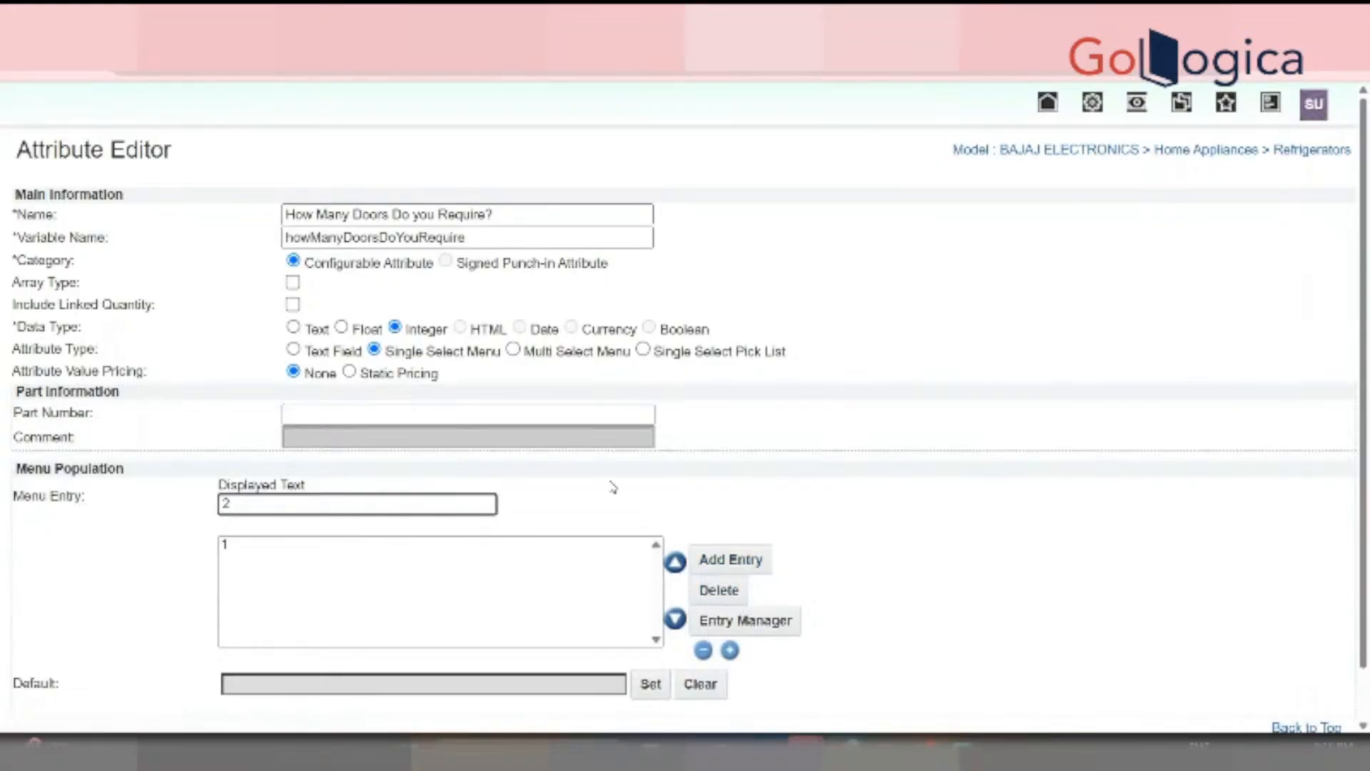
{"action": "left_click", "coordinate": [728, 559]}
{"action": "type", "text": "4"}
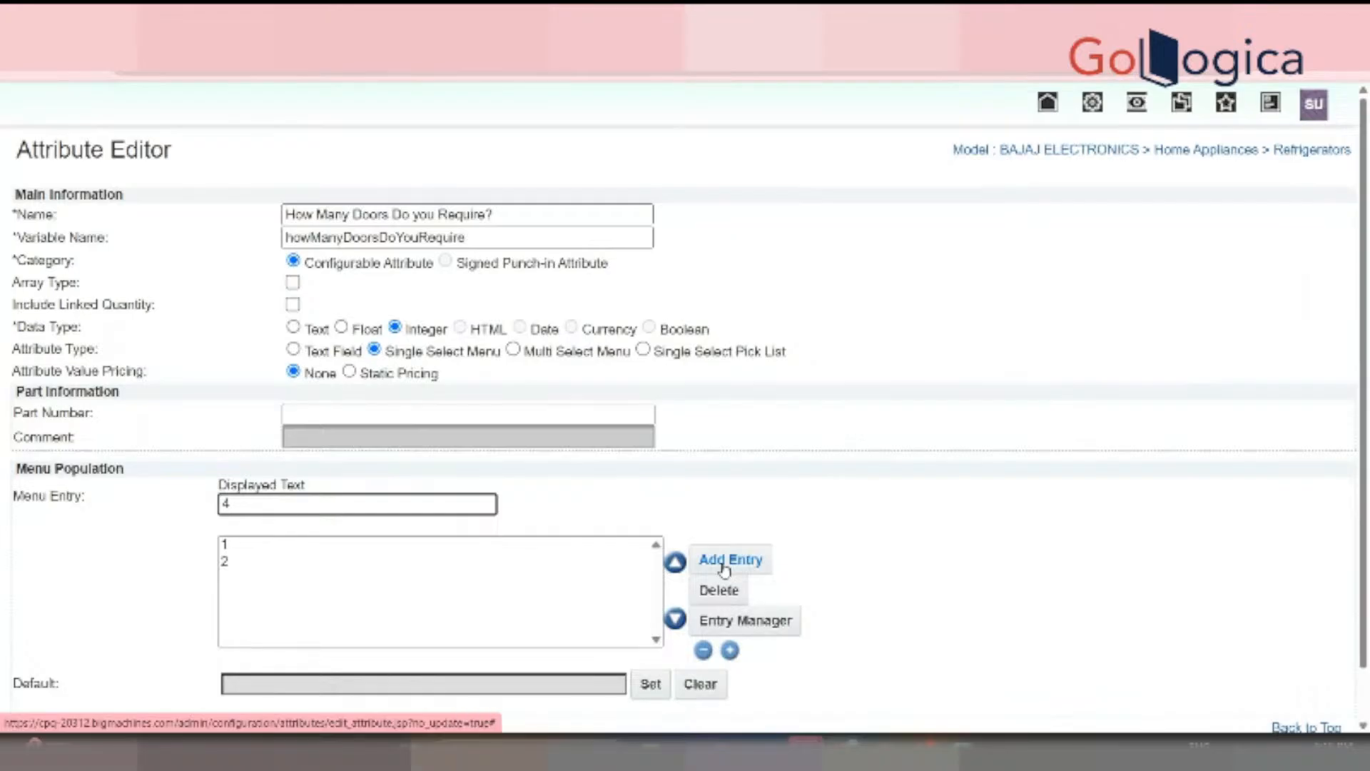
{"action": "left_click", "coordinate": [736, 564]}
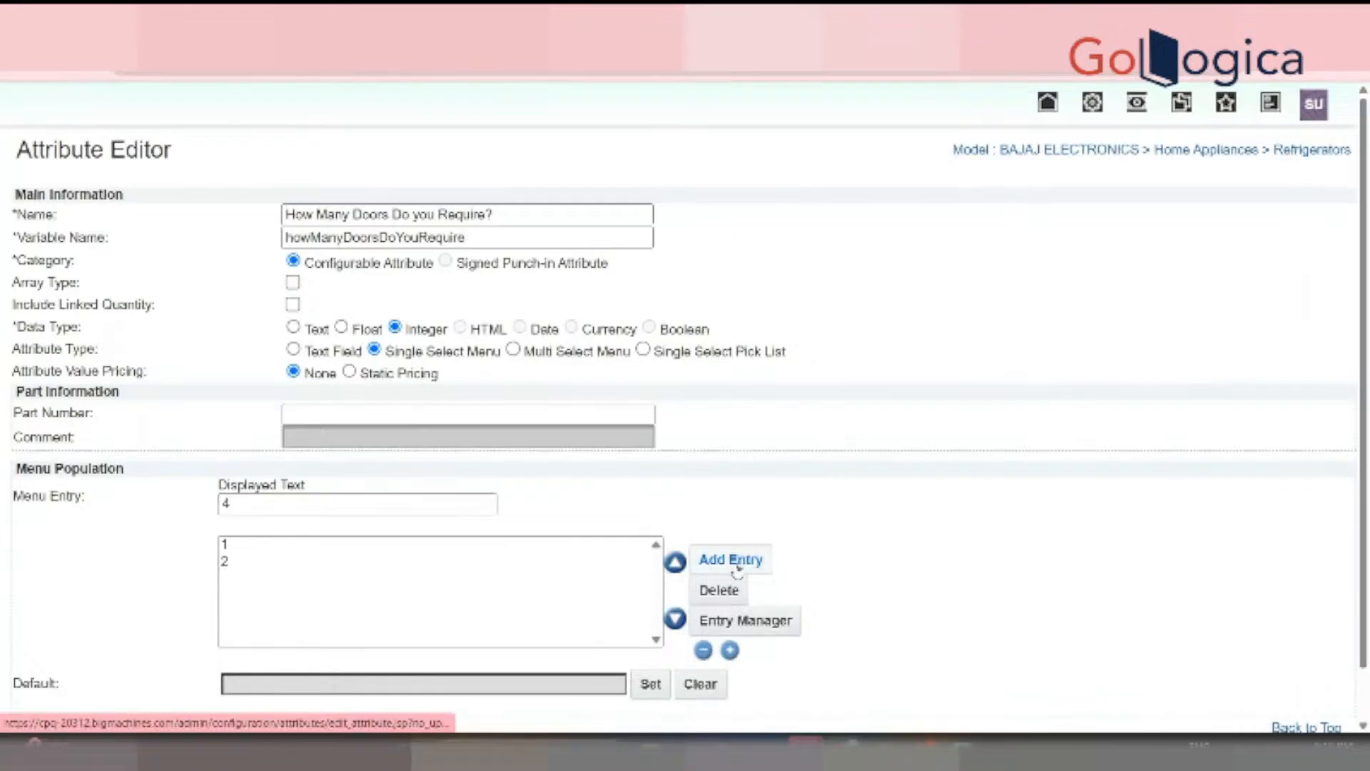
Add the doors attribute to the model and save it with its default properties, returning to the attributes list
{"action": "left_click_drag", "start_coordinate": [1366, 344], "coordinate": [1366, 397]}
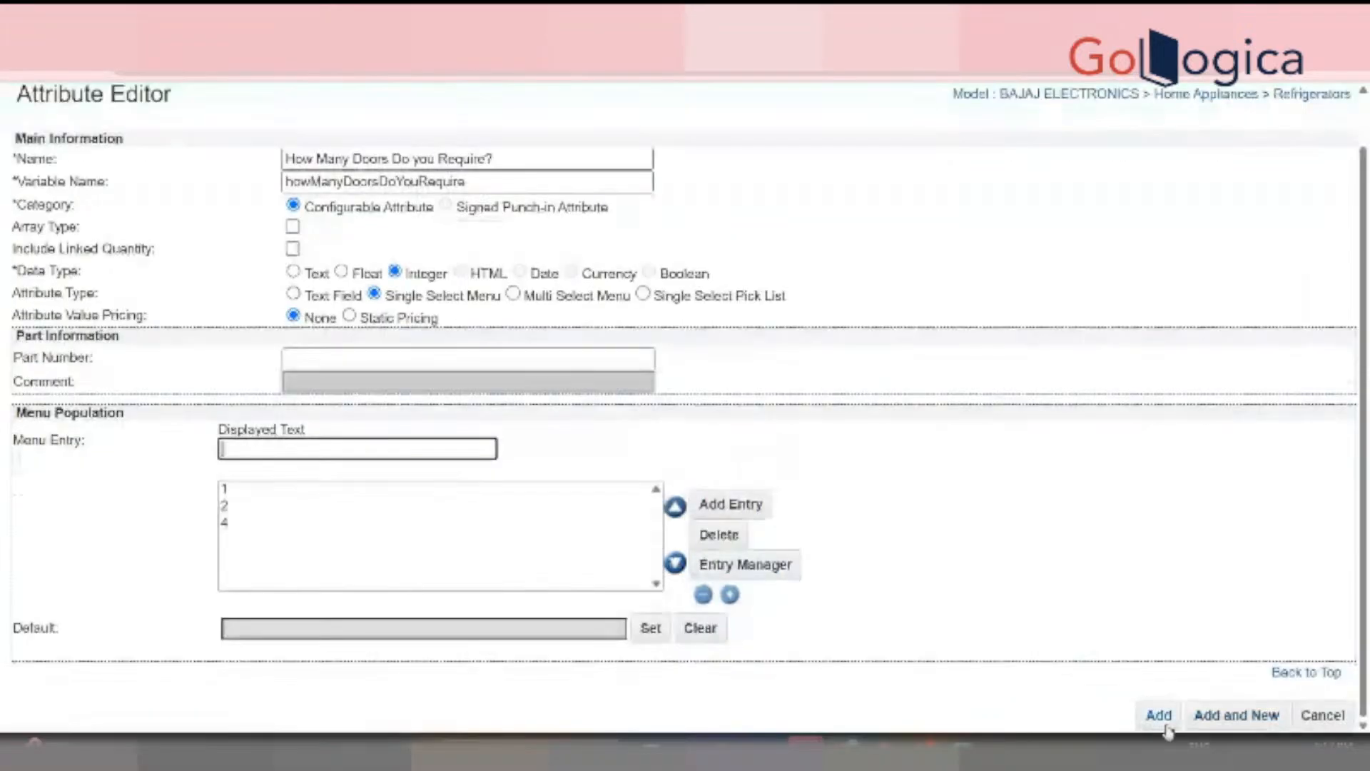
{"action": "left_click", "coordinate": [1165, 723]}
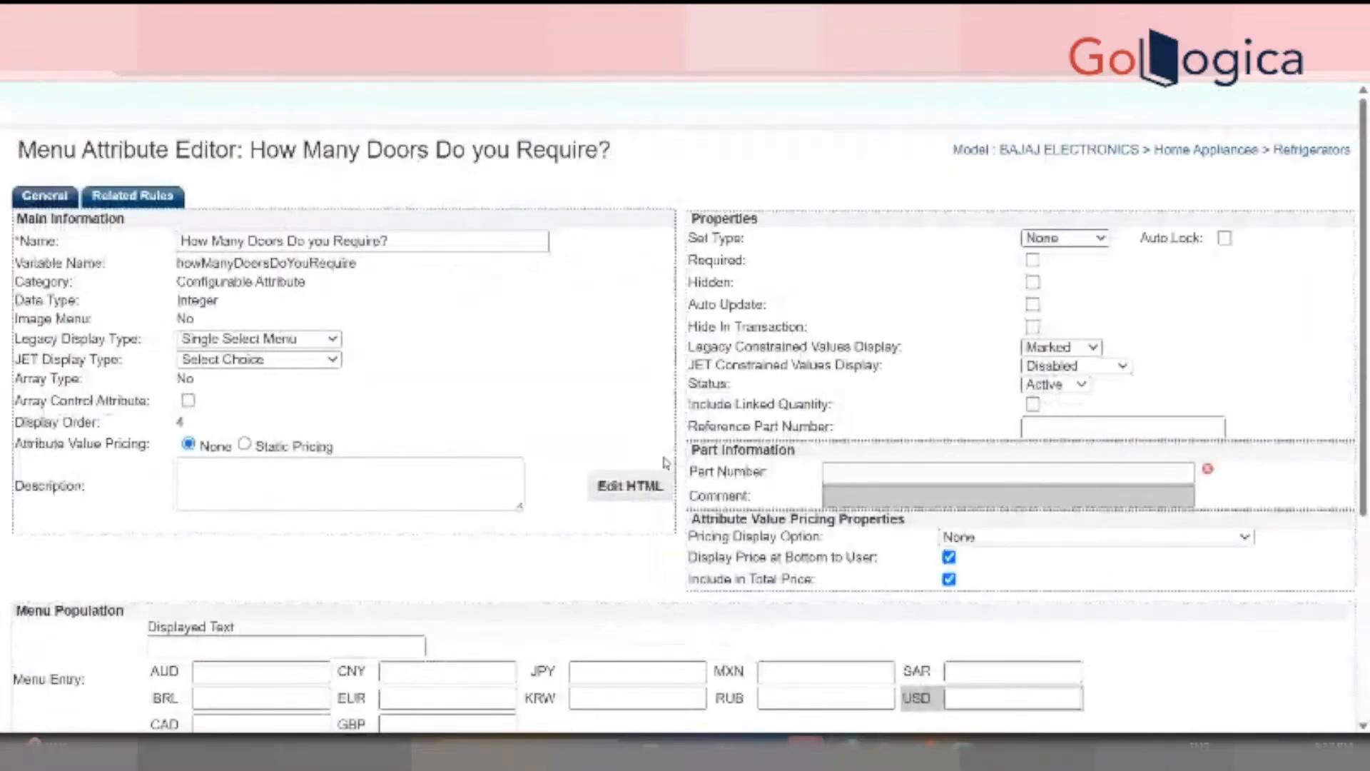
{"action": "scroll", "coordinate": [1179, 414], "scroll_direction": "down", "scroll_amount": 1}
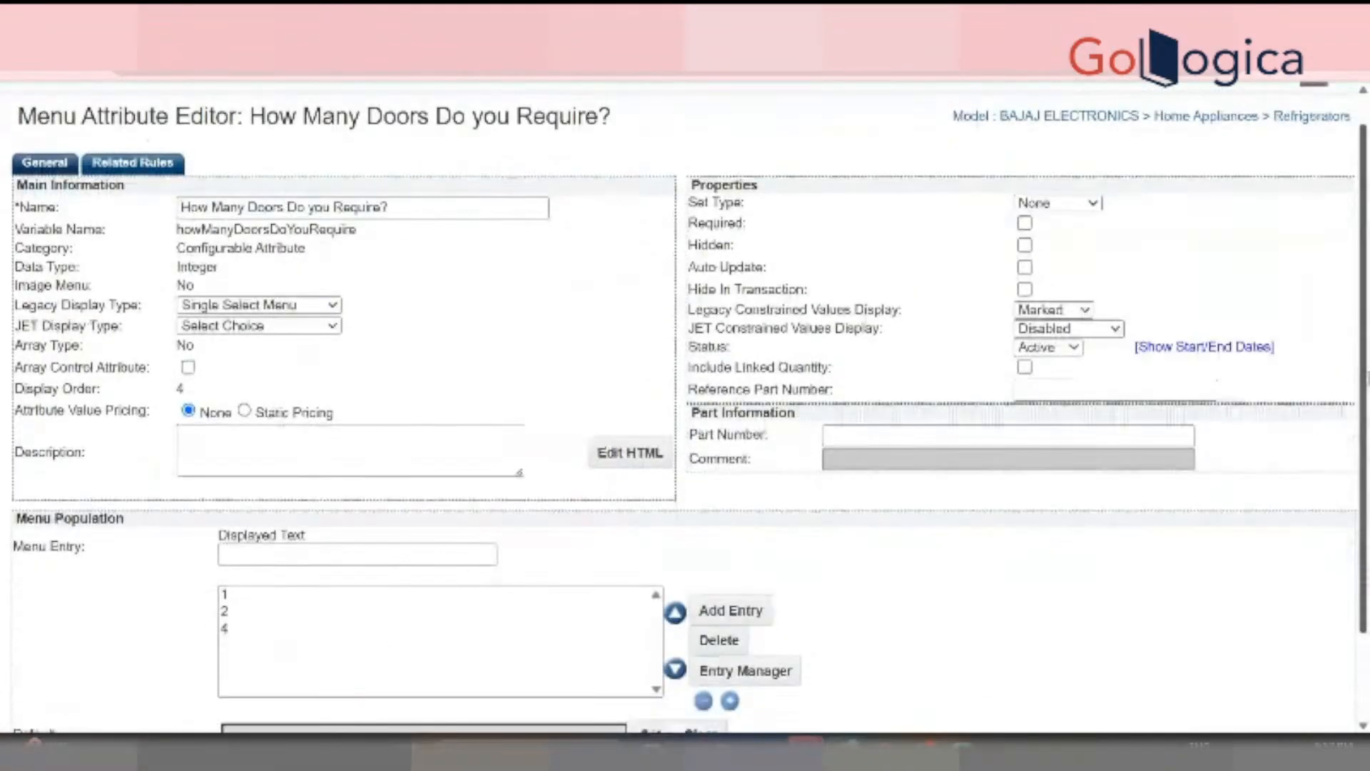
{"action": "scroll", "coordinate": [1190, 546], "scroll_direction": "down", "scroll_amount": 3}
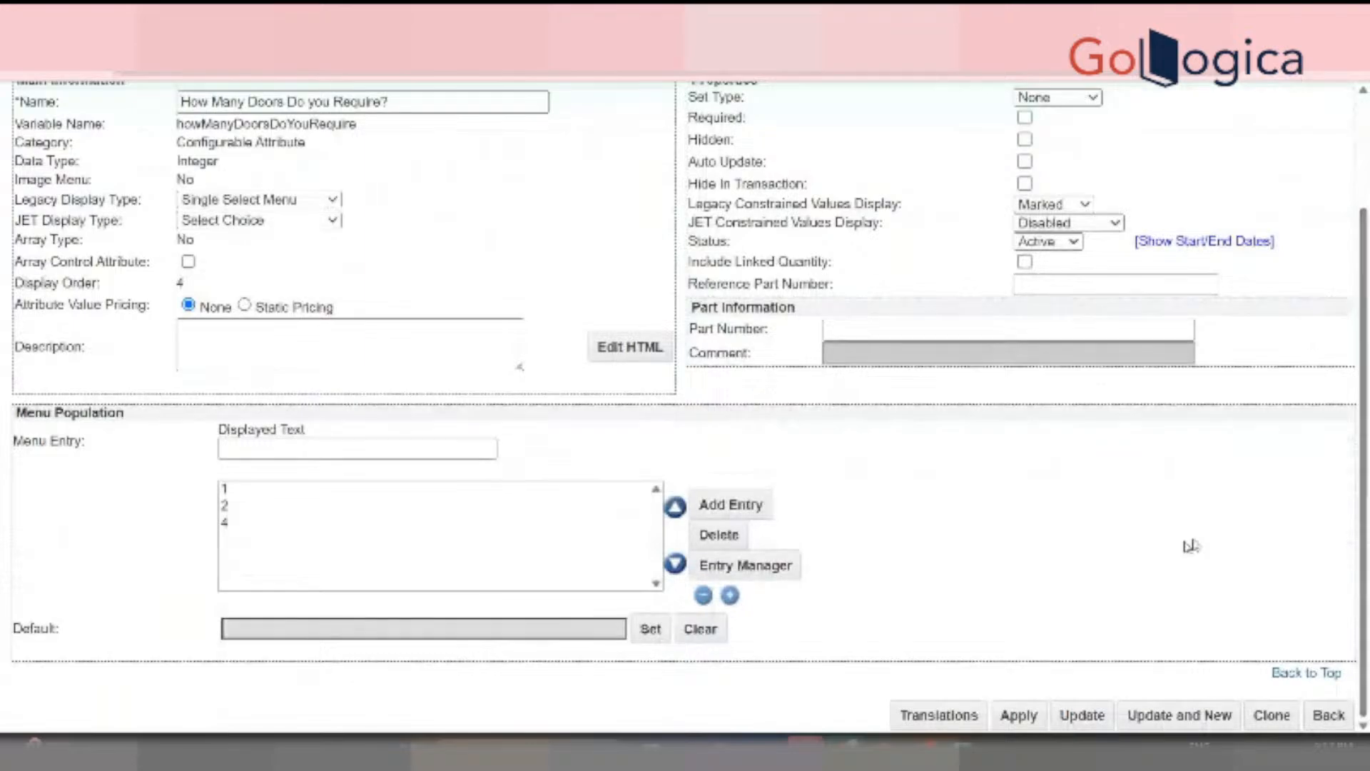
{"action": "left_click", "coordinate": [1101, 715]}
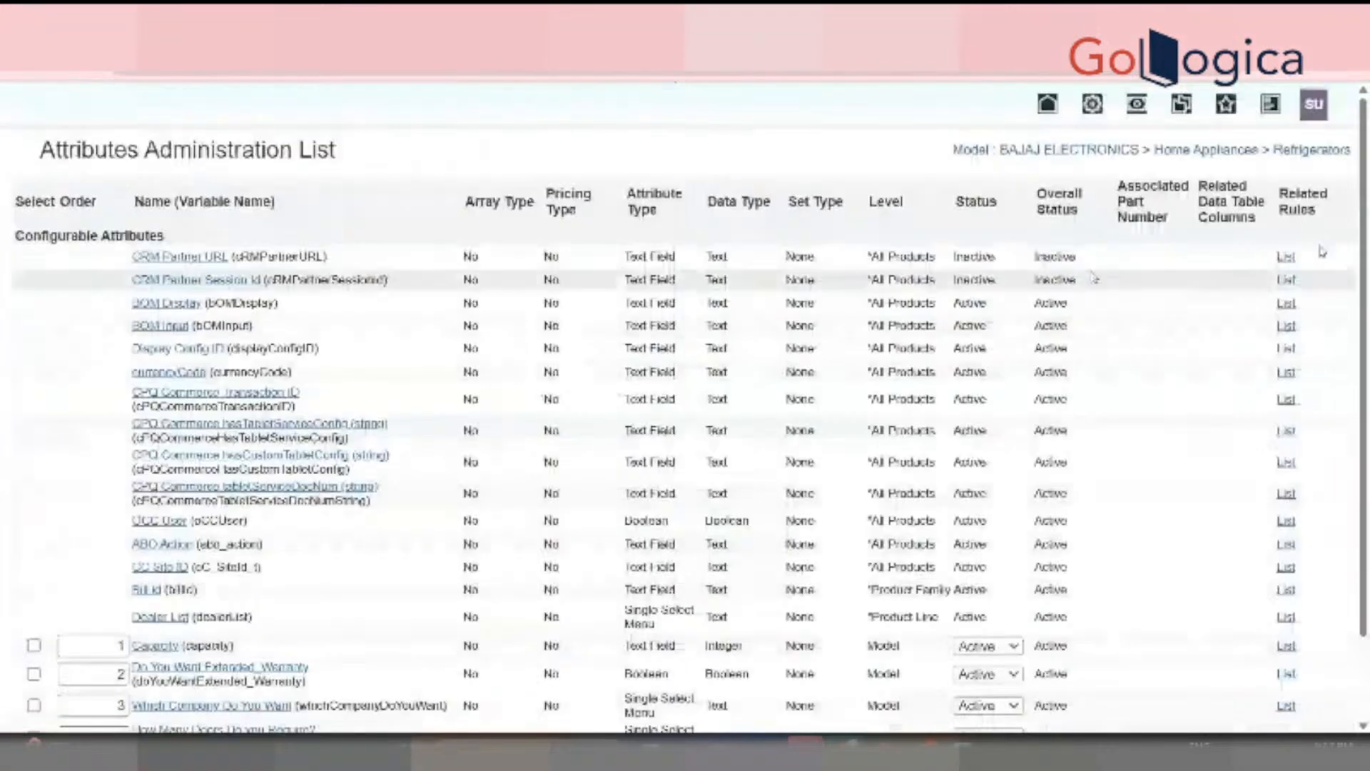
Start another new attribute for the Refrigerators model, ready for its name
{"action": "scroll", "coordinate": [1020, 673], "scroll_direction": "down", "scroll_amount": 2}
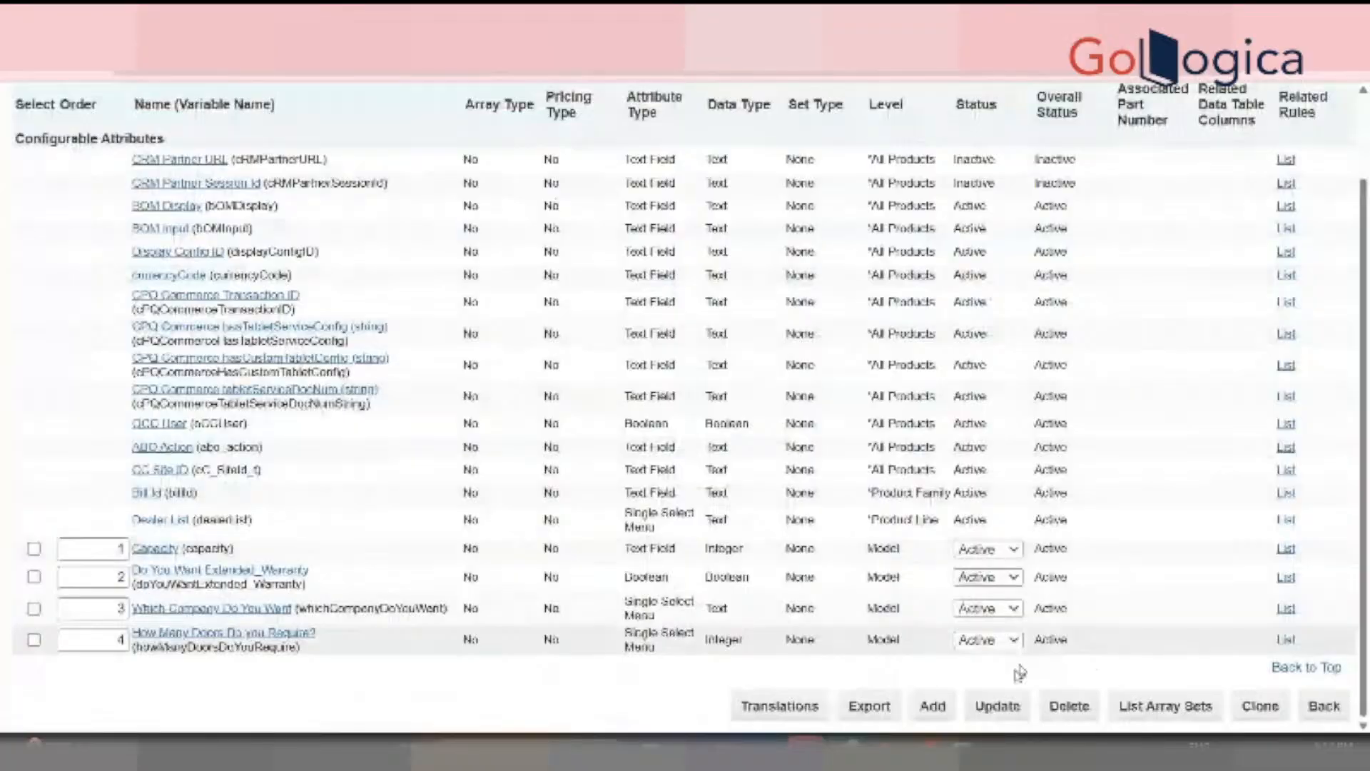
{"action": "left_click", "coordinate": [932, 706]}
{"action": "left_click", "coordinate": [321, 214]}
{"action": "type", "text": "Cod"}
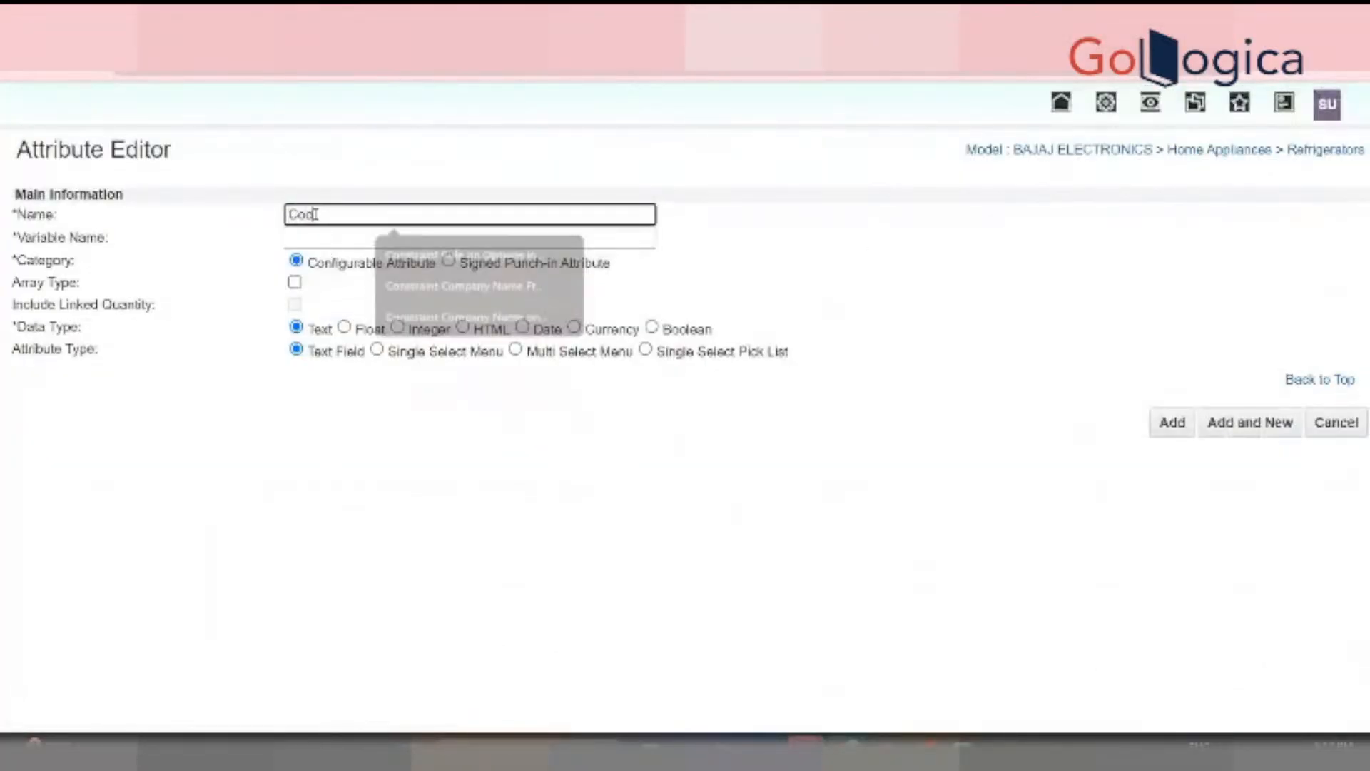
{"action": "key", "text": "BackSpace"}
{"action": "type", "text": "lor"}
{"action": "key", "text": "Tab"}
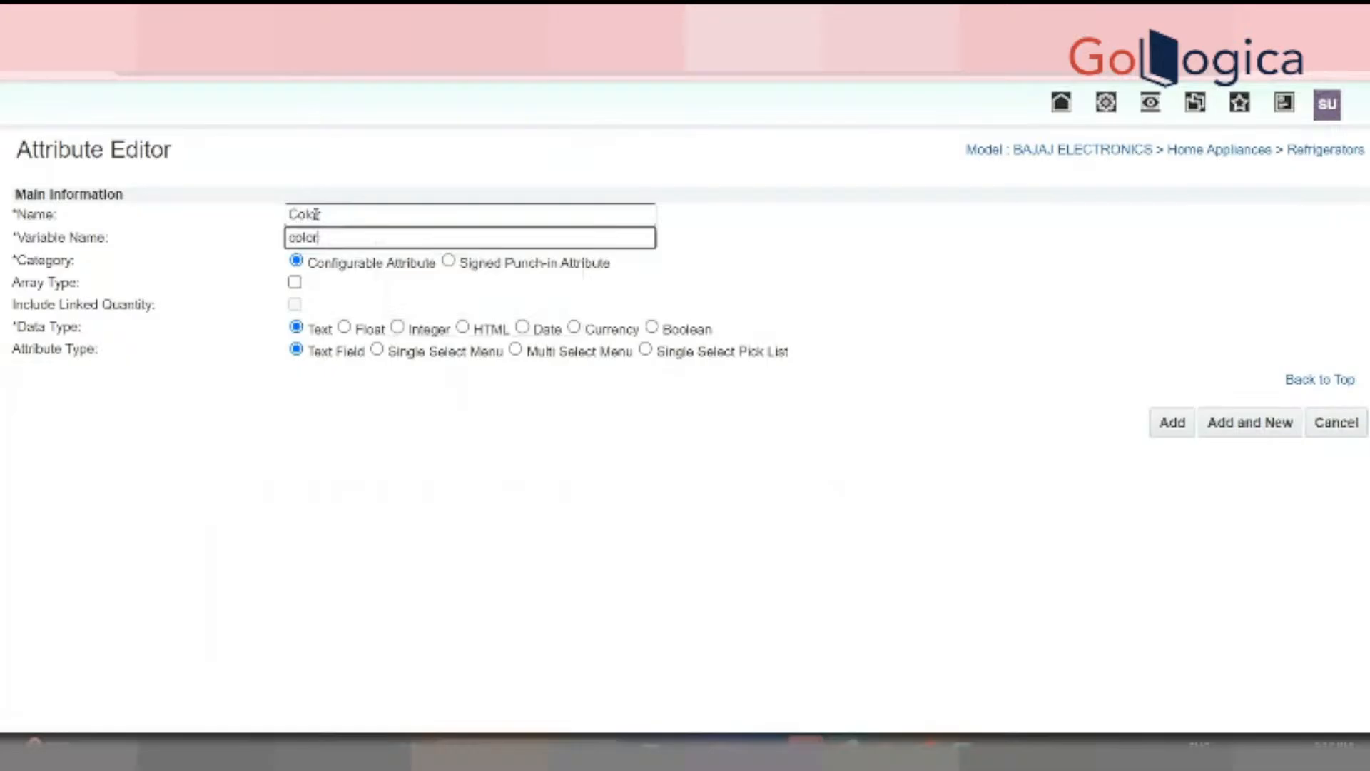
{"action": "key", "text": "BackSpace"}
{"action": "key", "text": "BackSpace"}
{"action": "key", "text": "BackSpace"}
{"action": "key", "text": "BackSpace"}
{"action": "key", "text": "BackSpace"}
{"action": "double_click", "coordinate": [307, 214]}
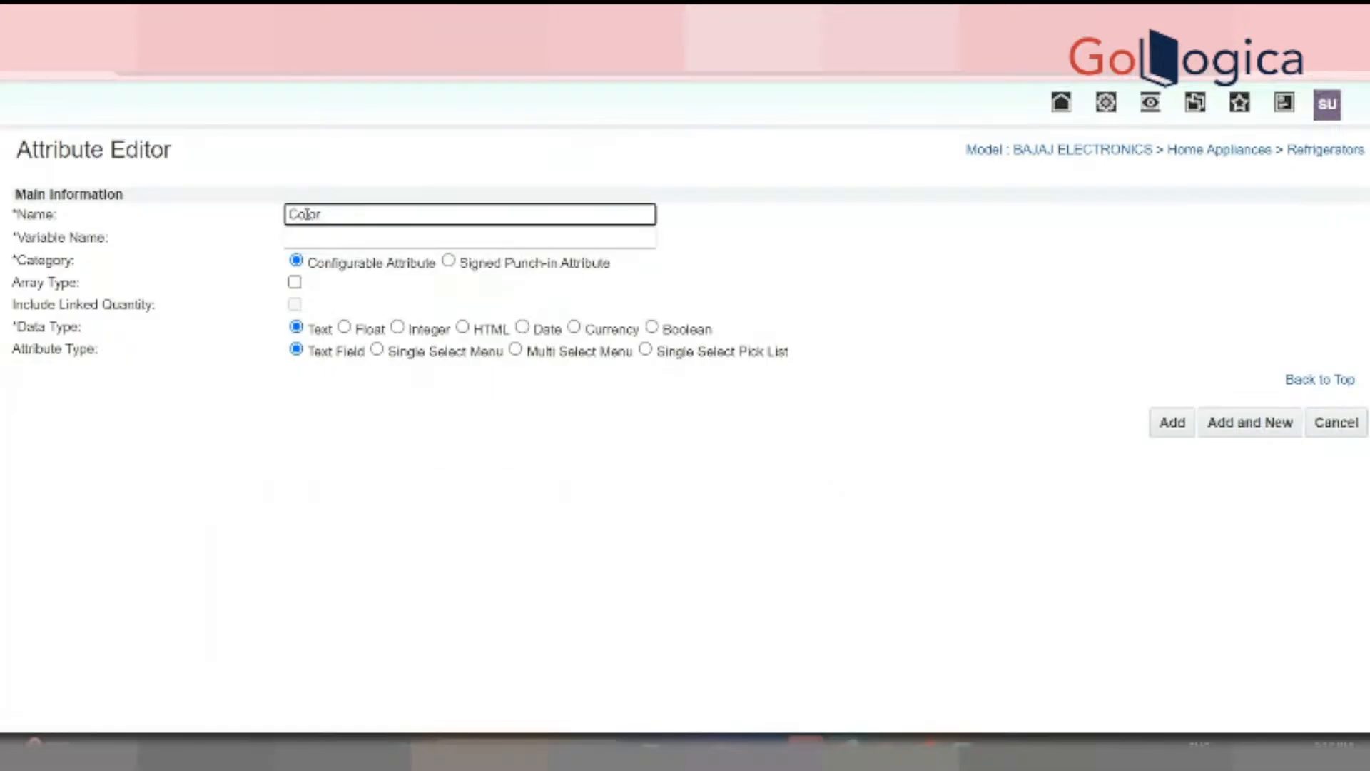
Name the attribute "Fridge Color" with variable name fridgeColor, then add and save it as a Text data type text field
{"action": "type", "text": "Fridge Color"}
{"action": "key", "text": "Tab"}
{"action": "left_click", "coordinate": [360, 302]}
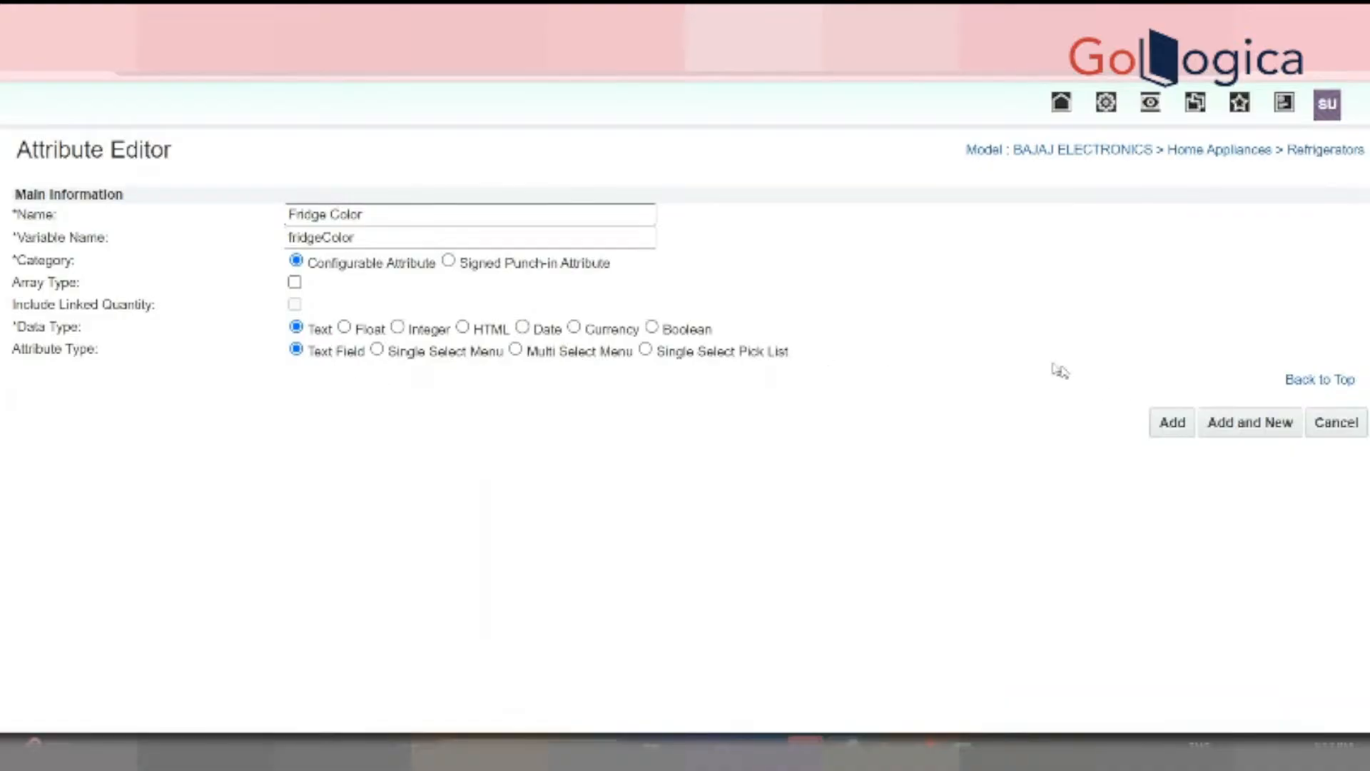
{"action": "left_click", "coordinate": [1167, 424]}
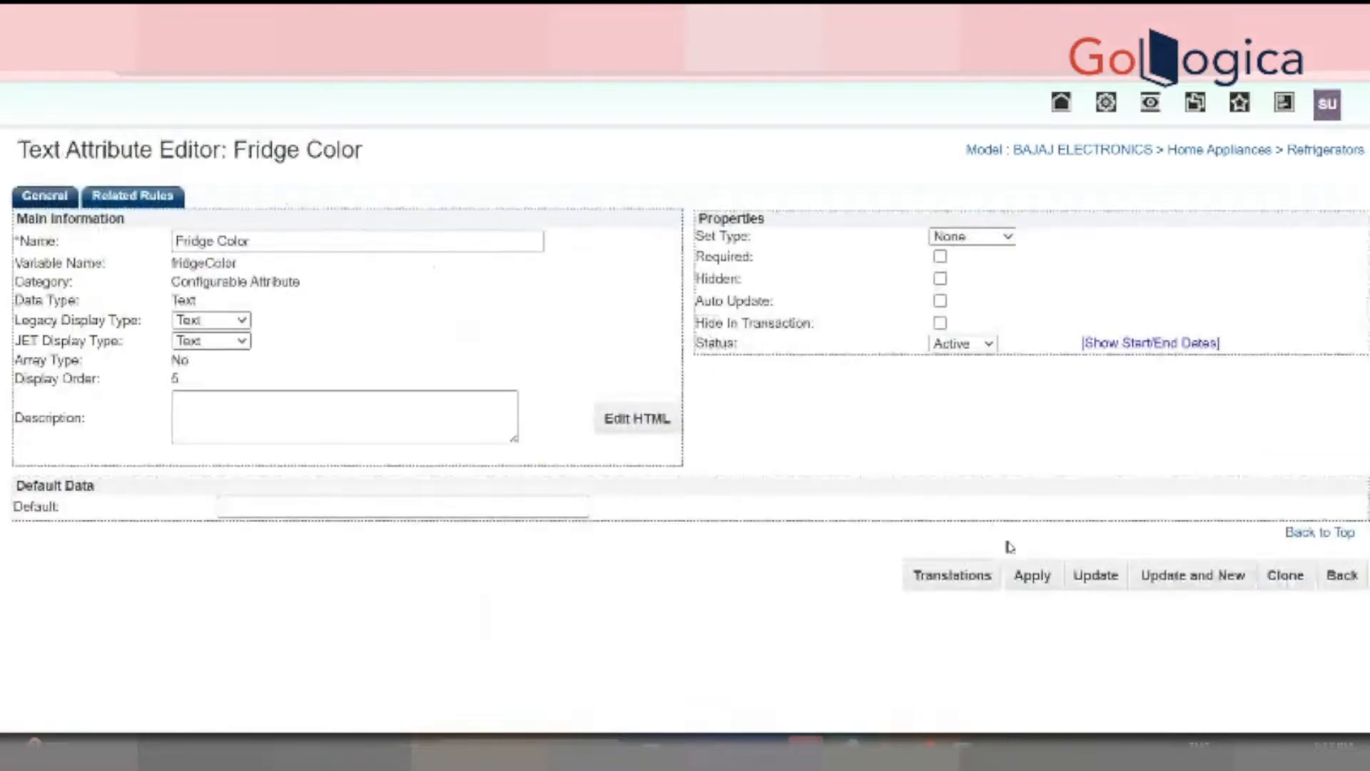
{"action": "left_click", "coordinate": [1110, 573]}
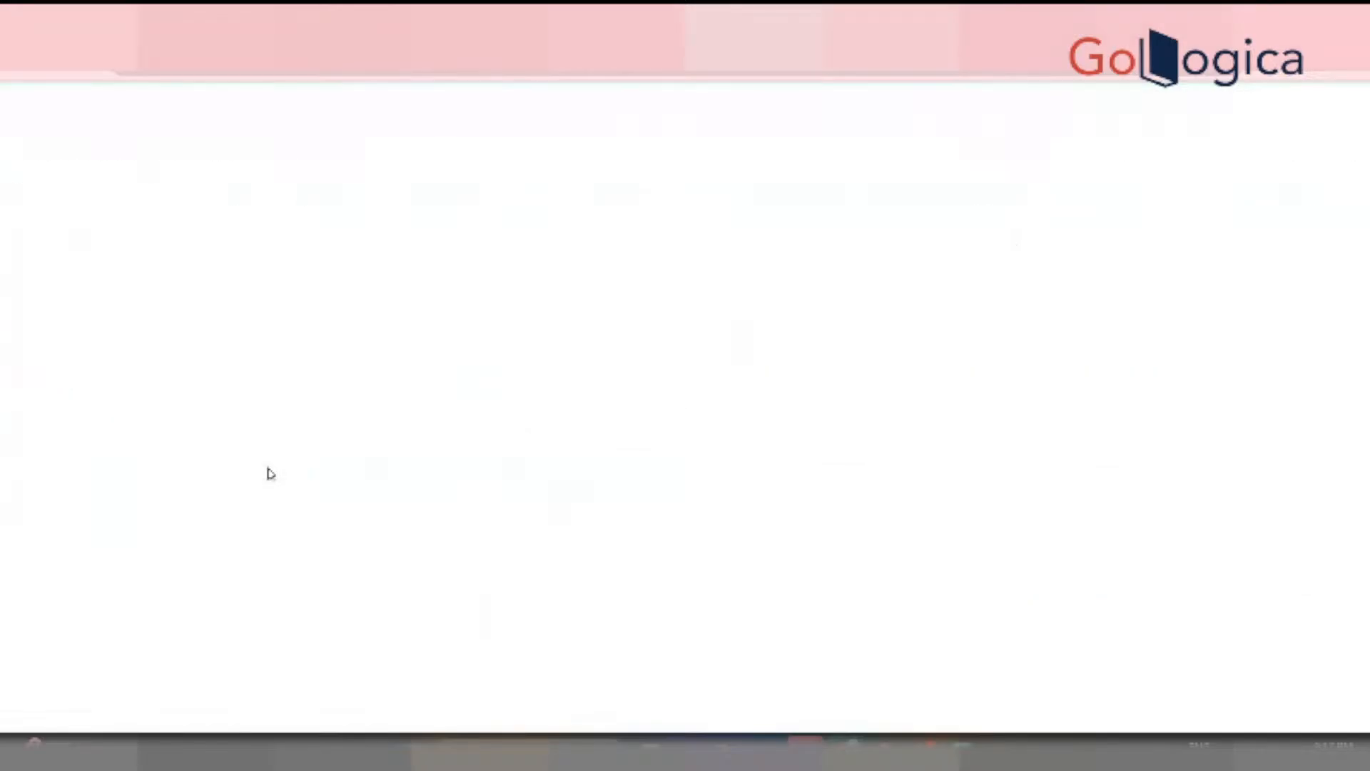
Leave the attributes list and open a new recommendation rule for the Refrigerators model
{"action": "left_click_drag", "start_coordinate": [1364, 385], "coordinate": [1363, 494]}
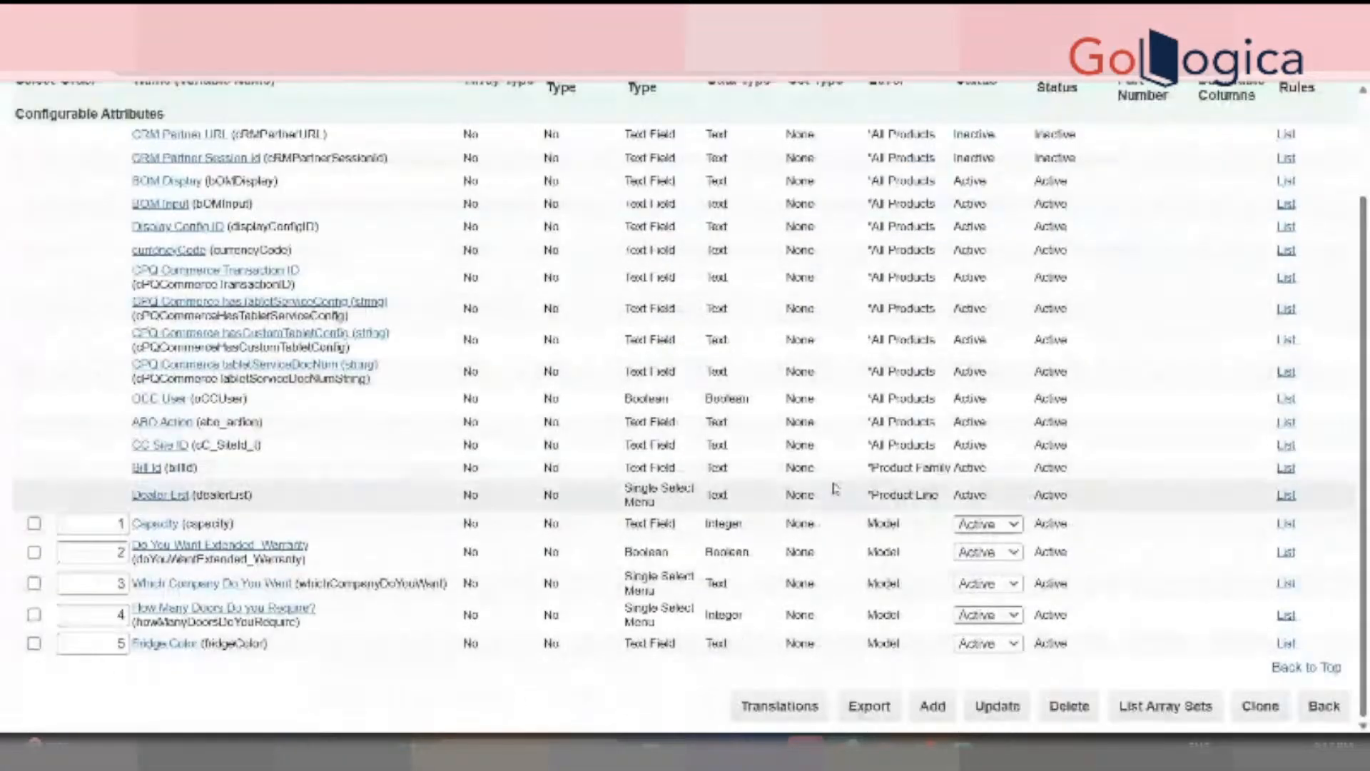
{"action": "double_click", "coordinate": [215, 644]}
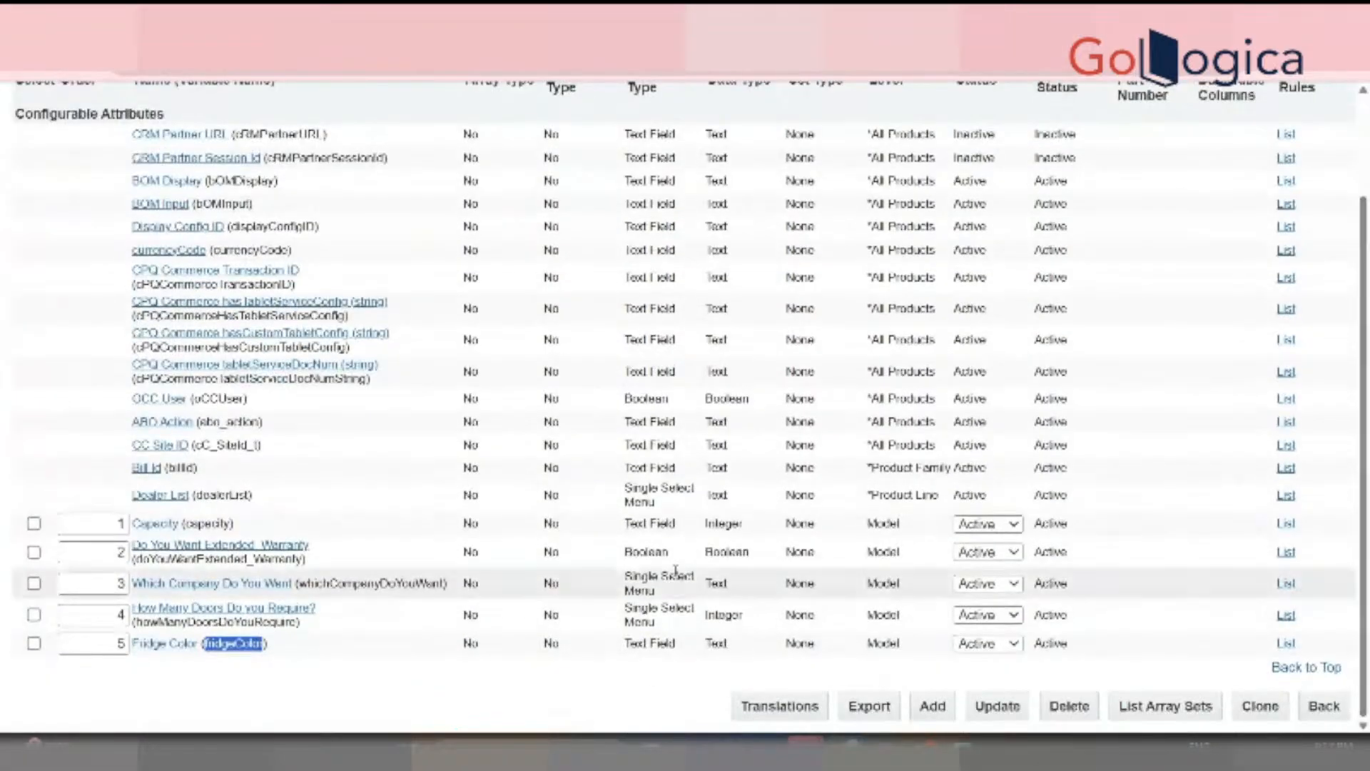
{"action": "left_click", "coordinate": [1321, 708]}
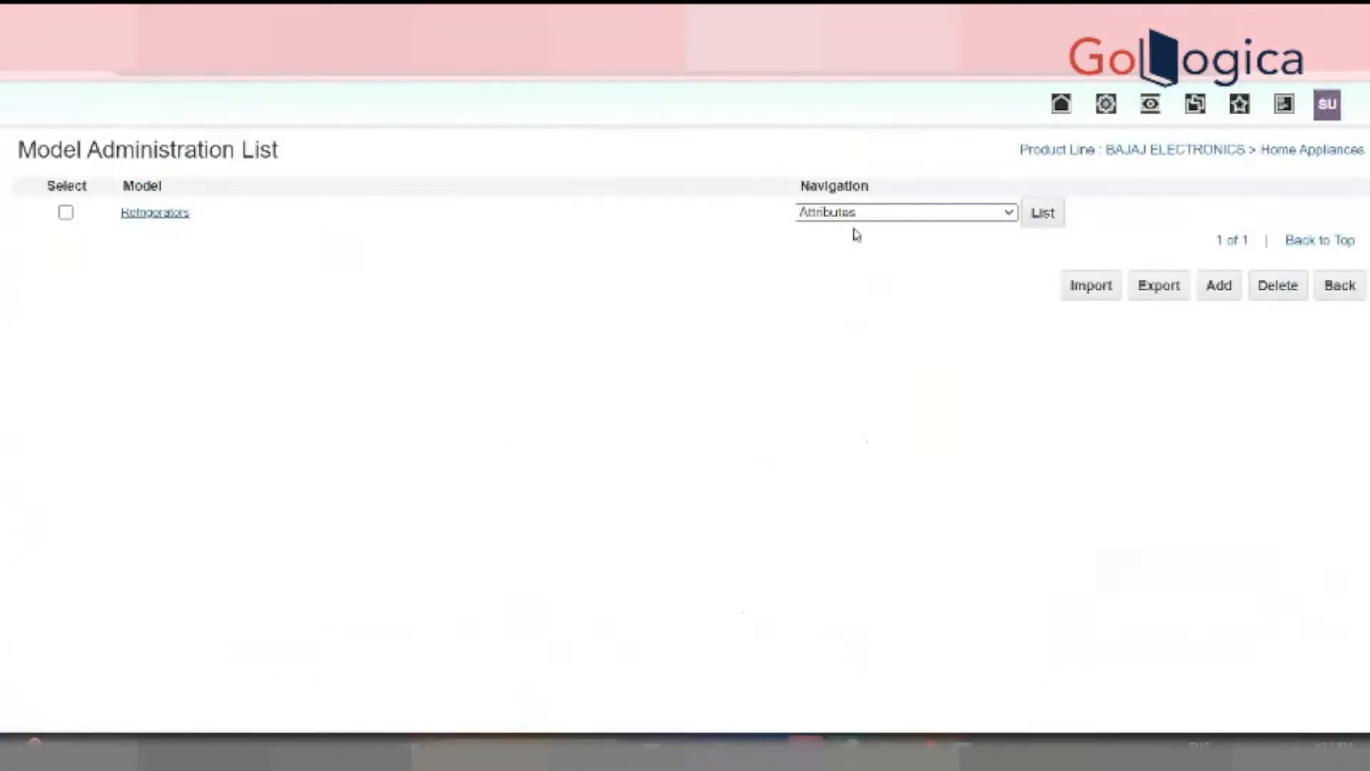
{"action": "left_click", "coordinate": [874, 212]}
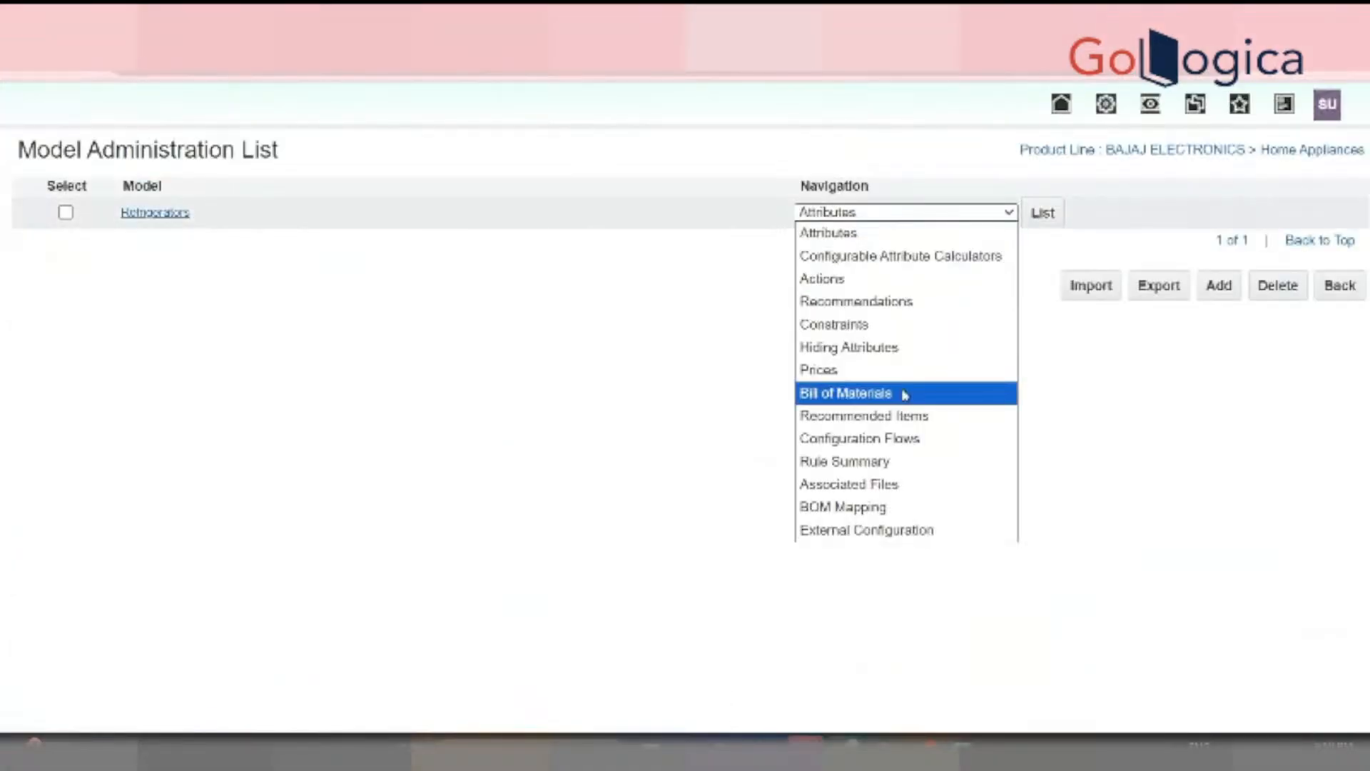
{"action": "left_click", "coordinate": [922, 303]}
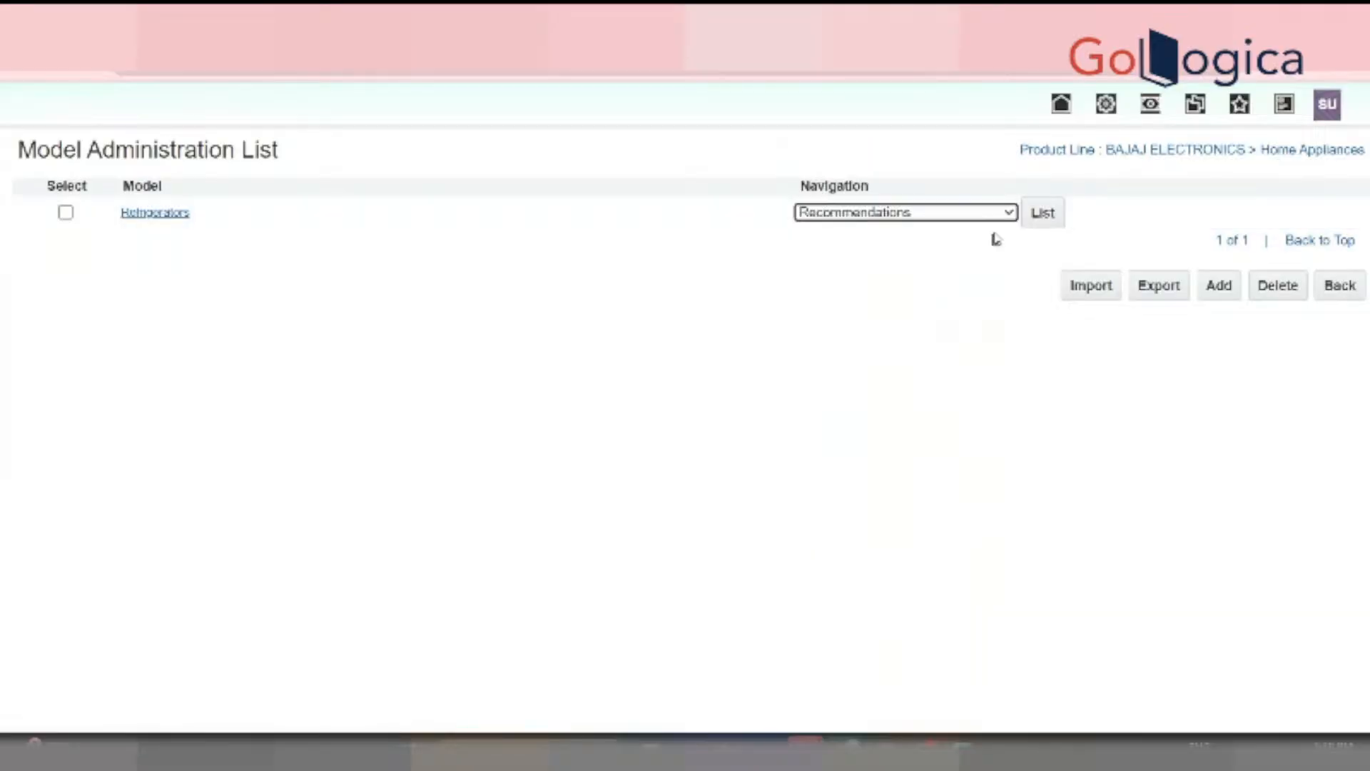
{"action": "left_click", "coordinate": [1041, 212]}
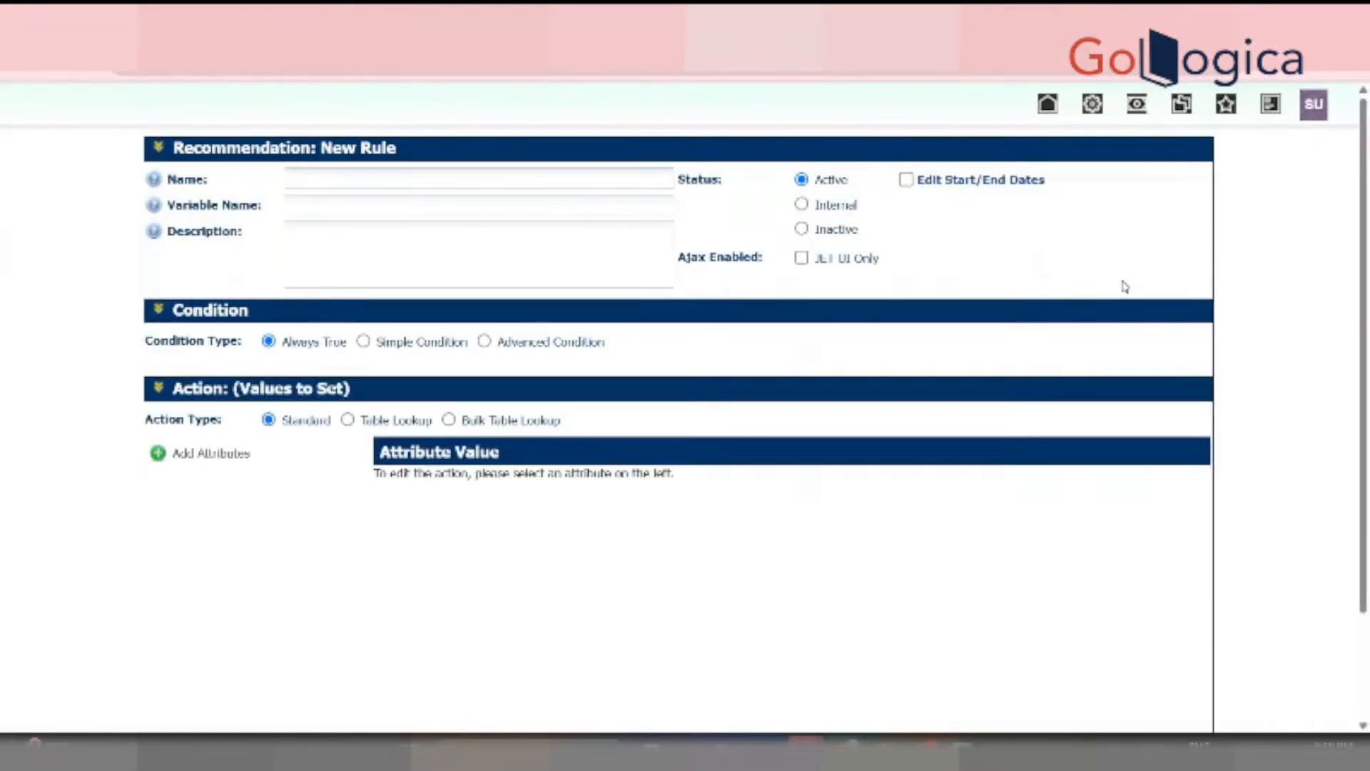
Name the rule "Recommendation Rule To Suggest Color" and let its variable name fill in as recommendationRuleToSuggestColor
{"action": "left_click", "coordinate": [380, 181]}
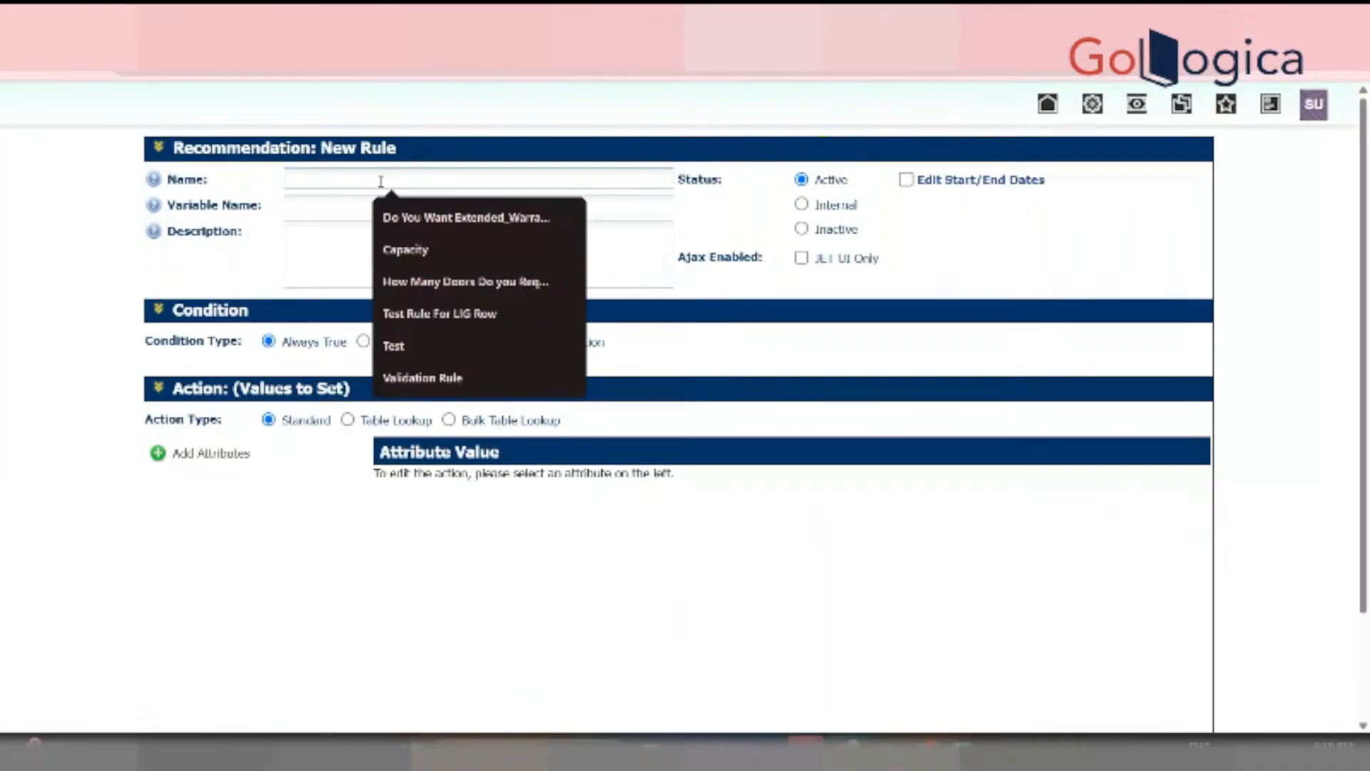
{"action": "left_click", "coordinate": [241, 161]}
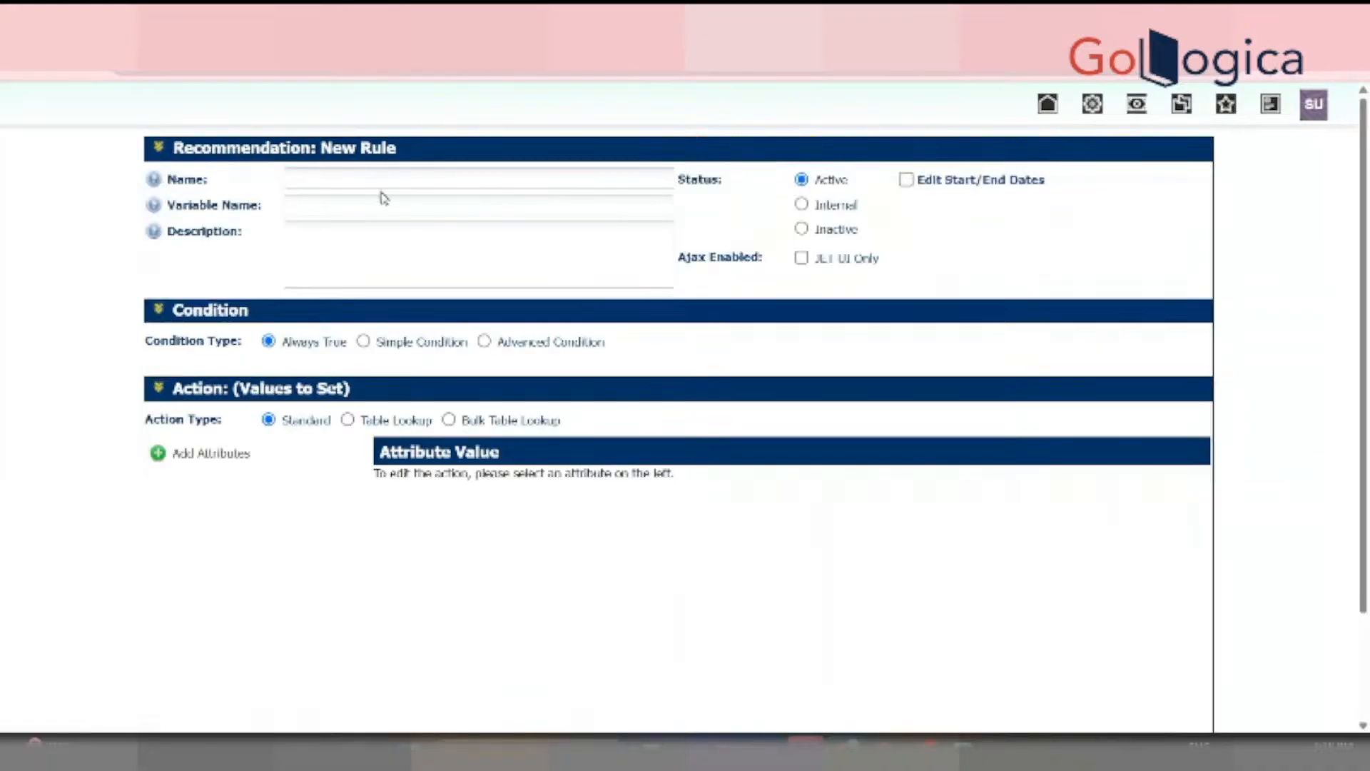
{"action": "left_click", "coordinate": [400, 179]}
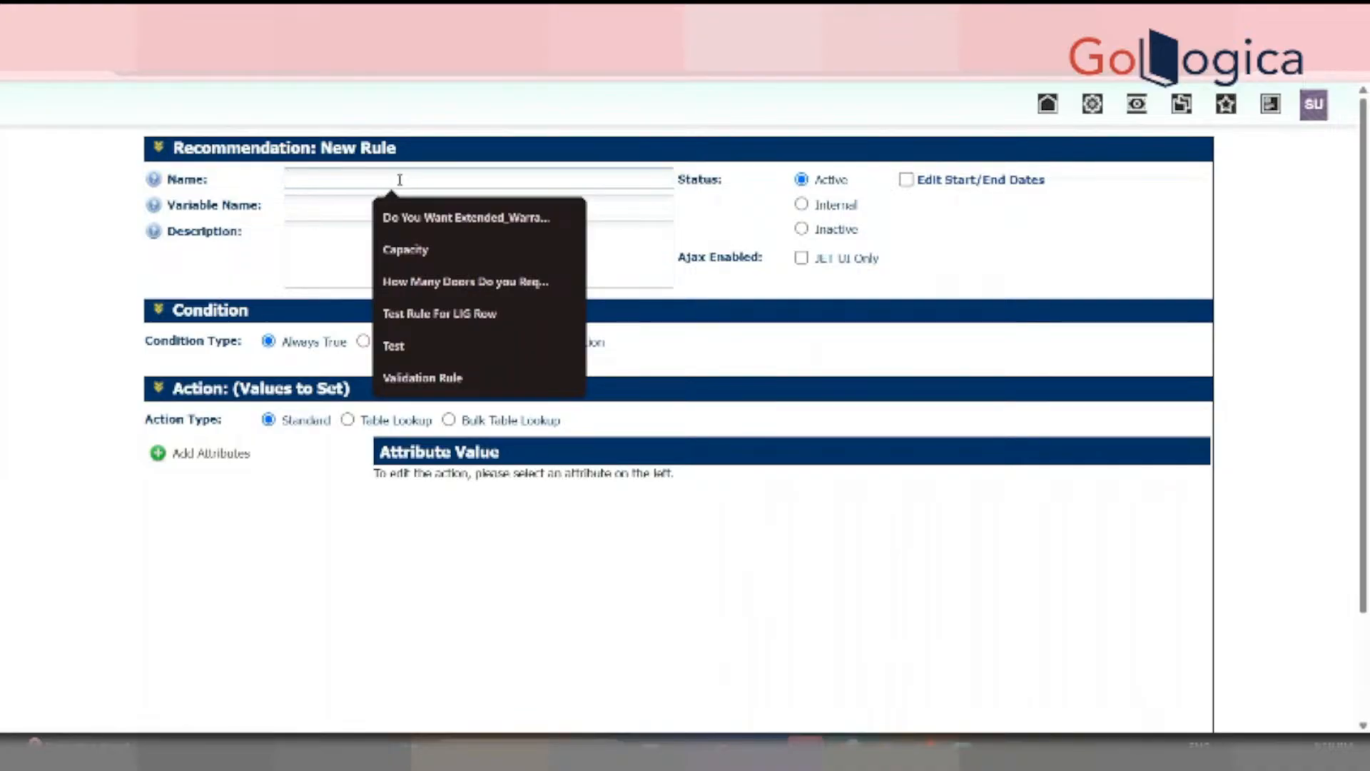
{"action": "type", "text": "Re"}
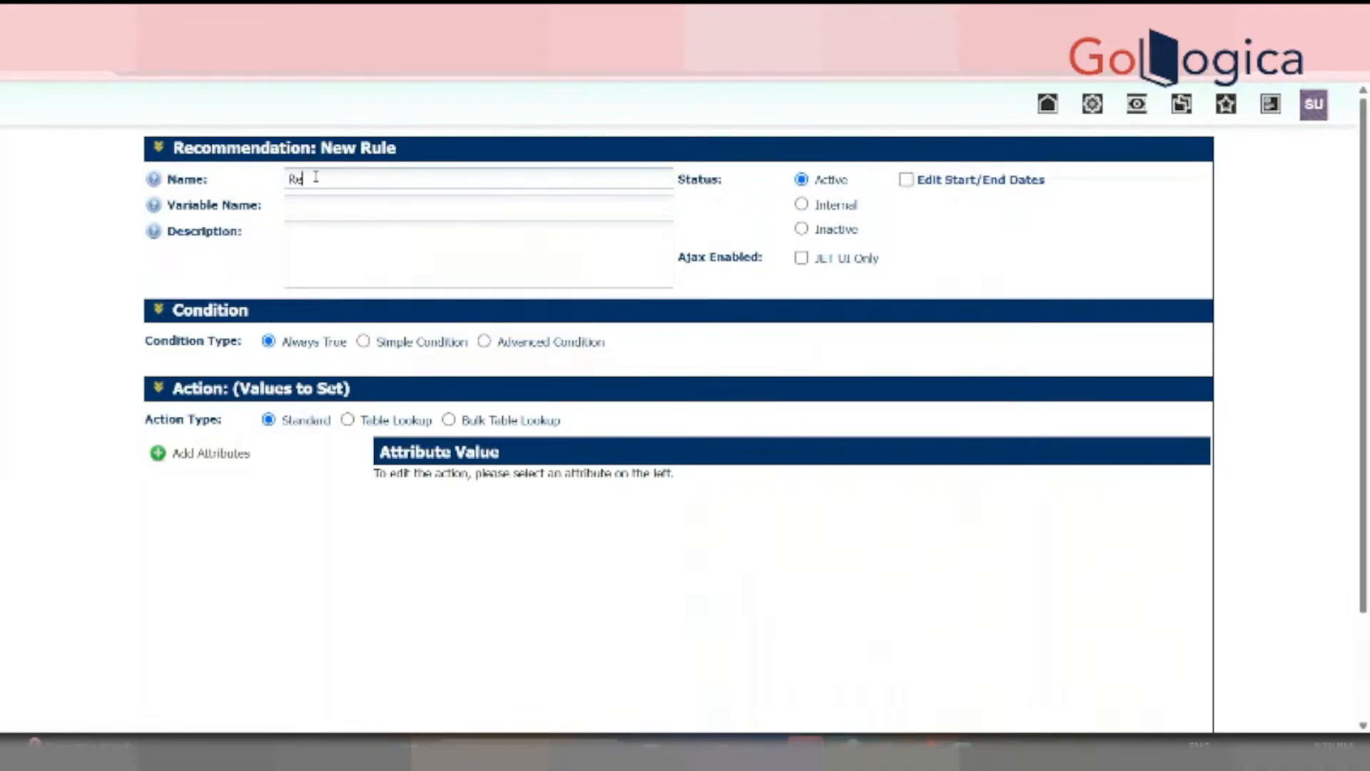
{"action": "type", "text": "commendation Rule To Suggest Color"}
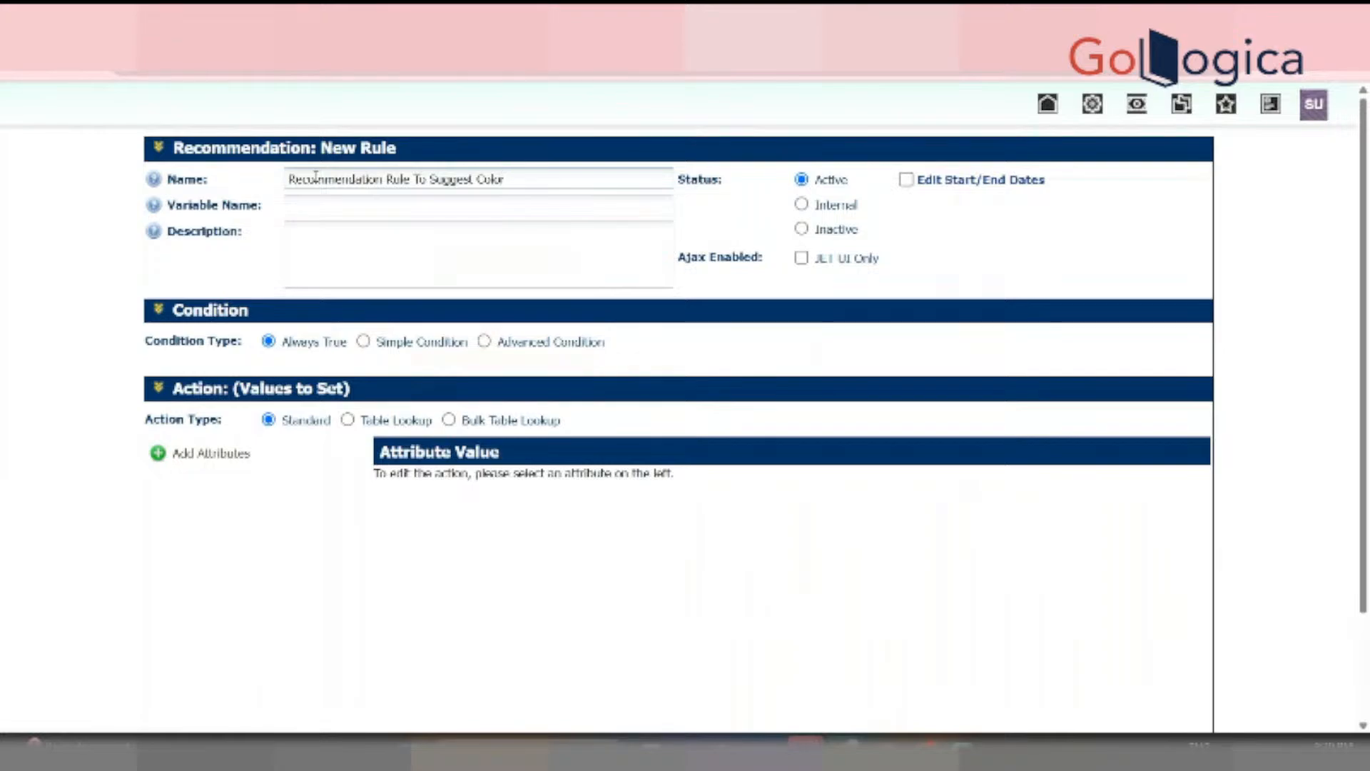
{"action": "key", "text": "Tab"}
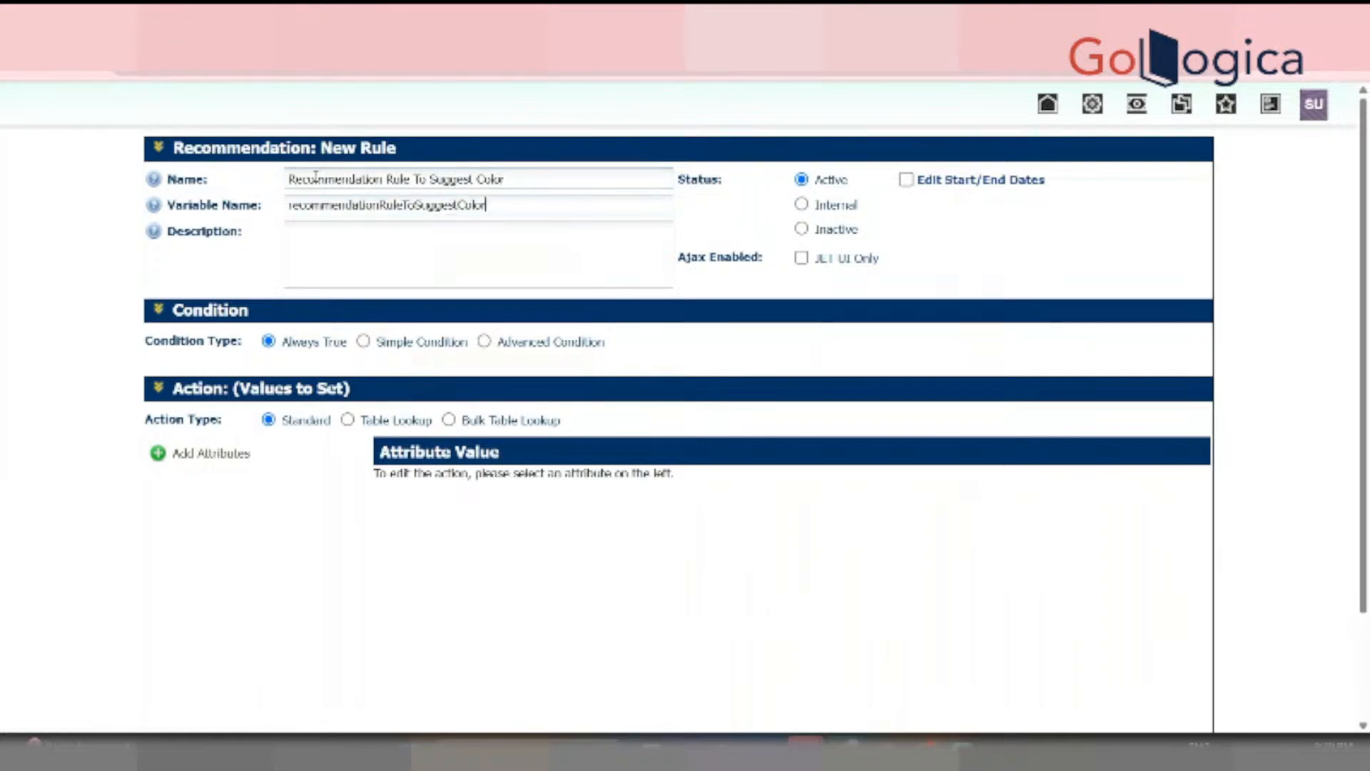
Make the rule a simple condition and add a row for the "How Many Doors Do you Require?" attribute
{"action": "left_click", "coordinate": [363, 341]}
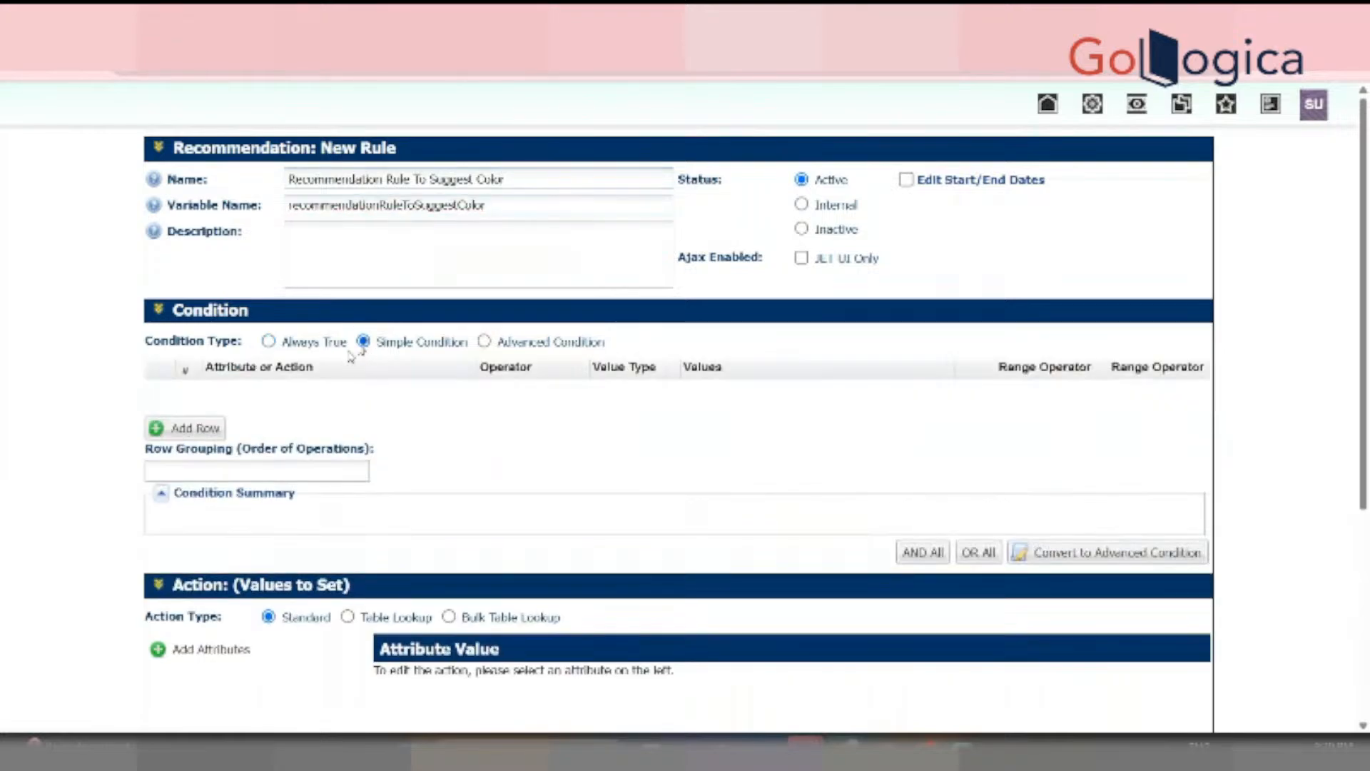
{"action": "left_click", "coordinate": [189, 426]}
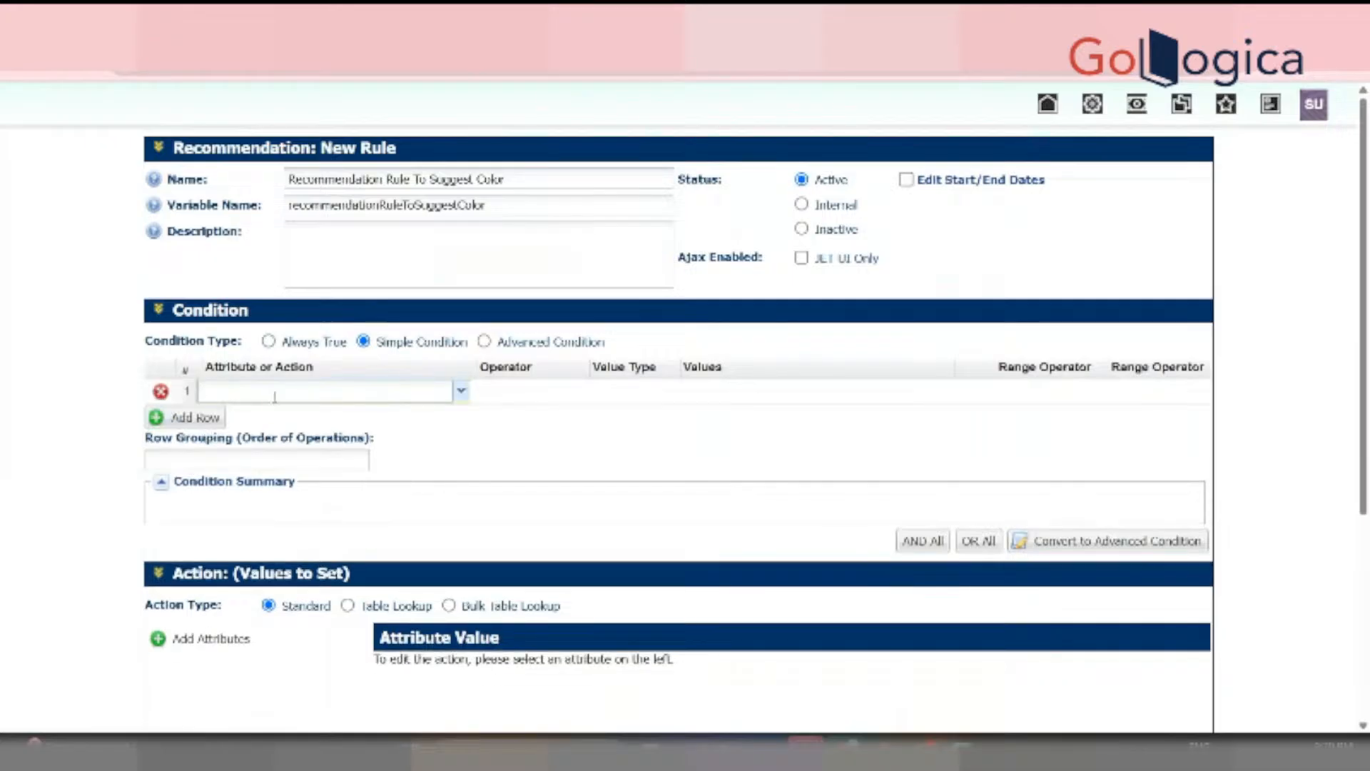
{"action": "type", "text": "Door"}
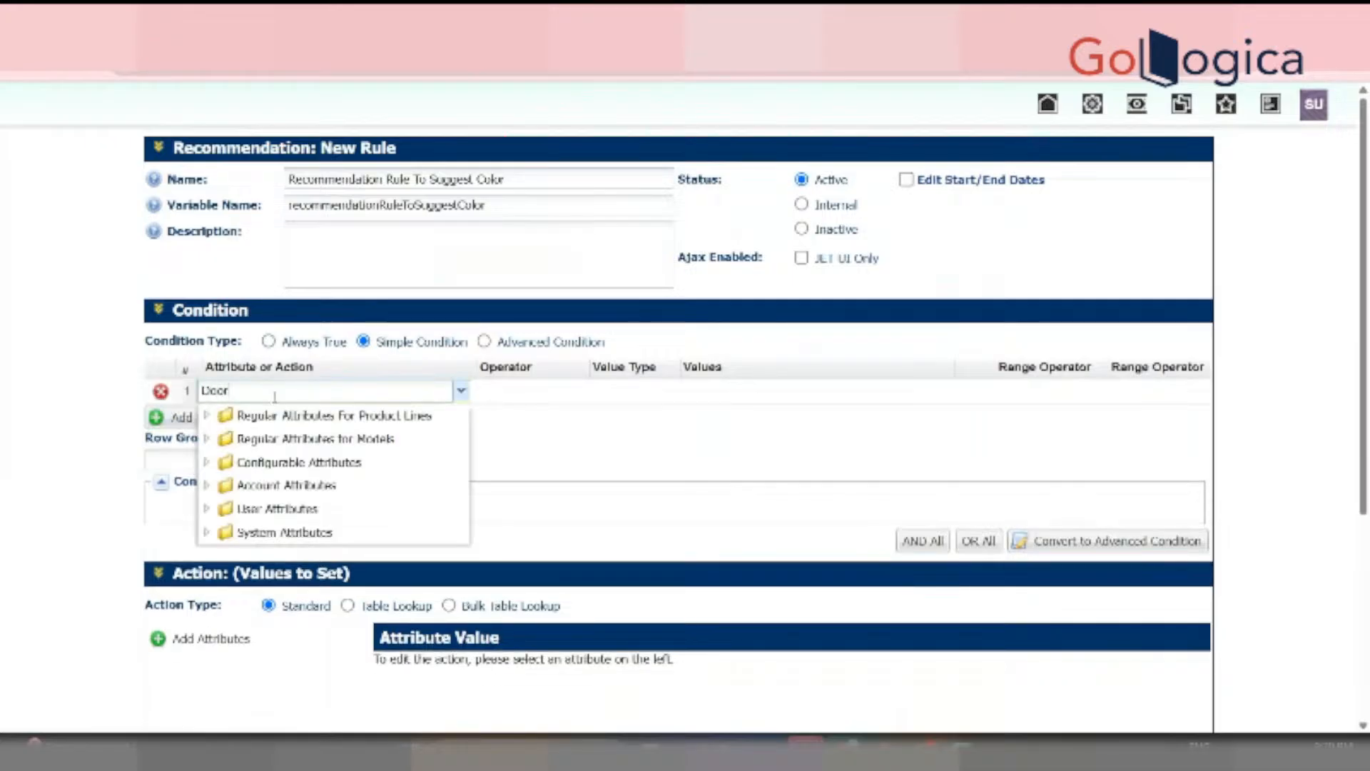
{"action": "key", "text": "BackSpace"}
{"action": "key", "text": "BackSpace"}
{"action": "key", "text": "BackSpace"}
{"action": "key", "text": "BackSpace"}
{"action": "type", "text": "How"}
{"action": "left_click", "coordinate": [346, 463]}
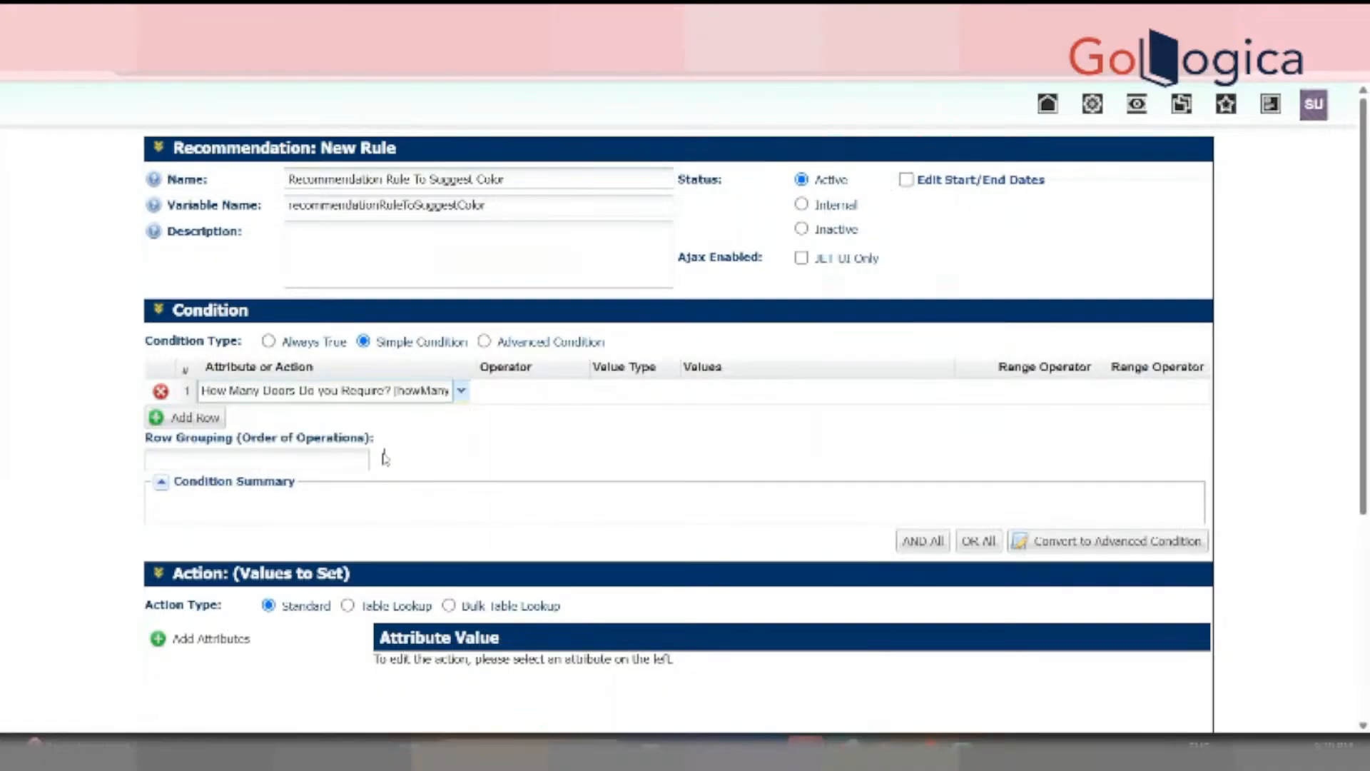
Set the doors condition to Equals with the static value 2
{"action": "left_click", "coordinate": [525, 397]}
{"action": "left_click", "coordinate": [581, 390]}
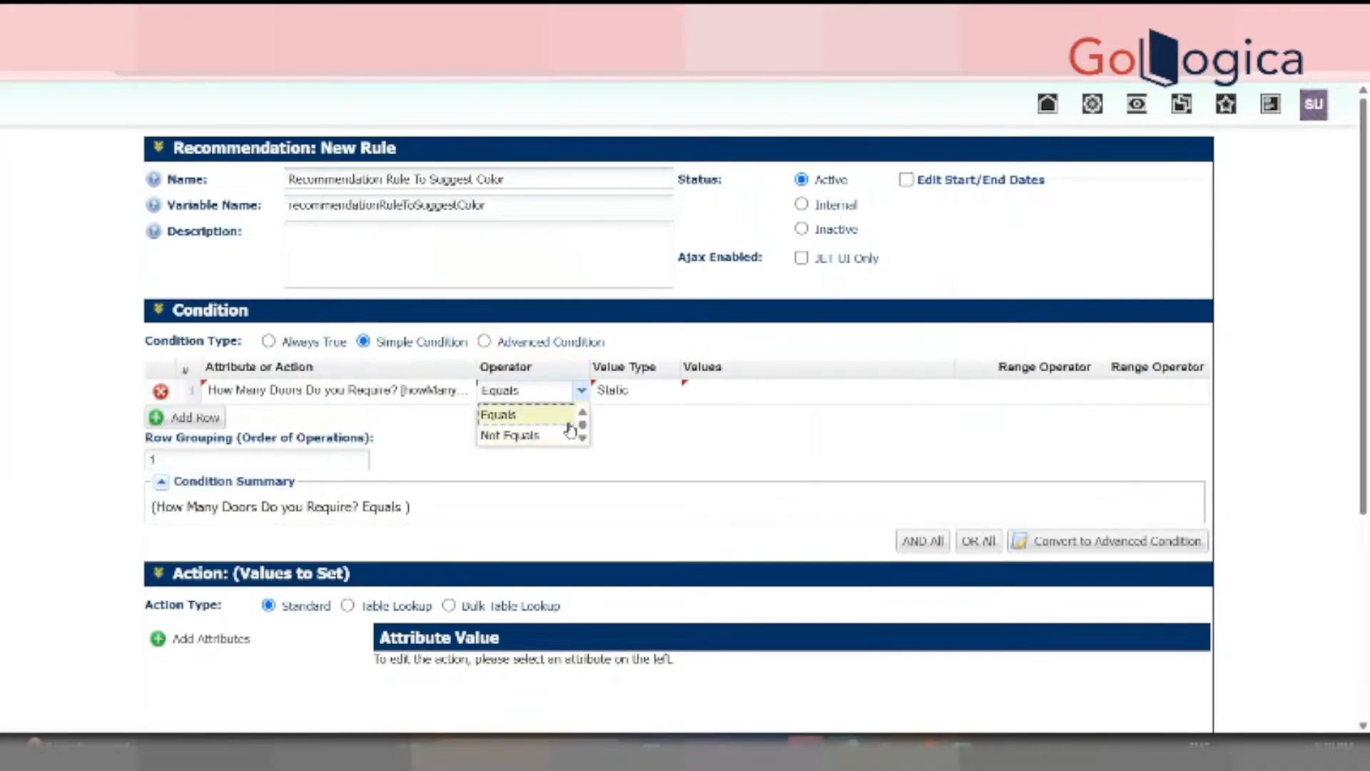
{"action": "left_click", "coordinate": [736, 397]}
{"action": "left_click", "coordinate": [736, 398]}
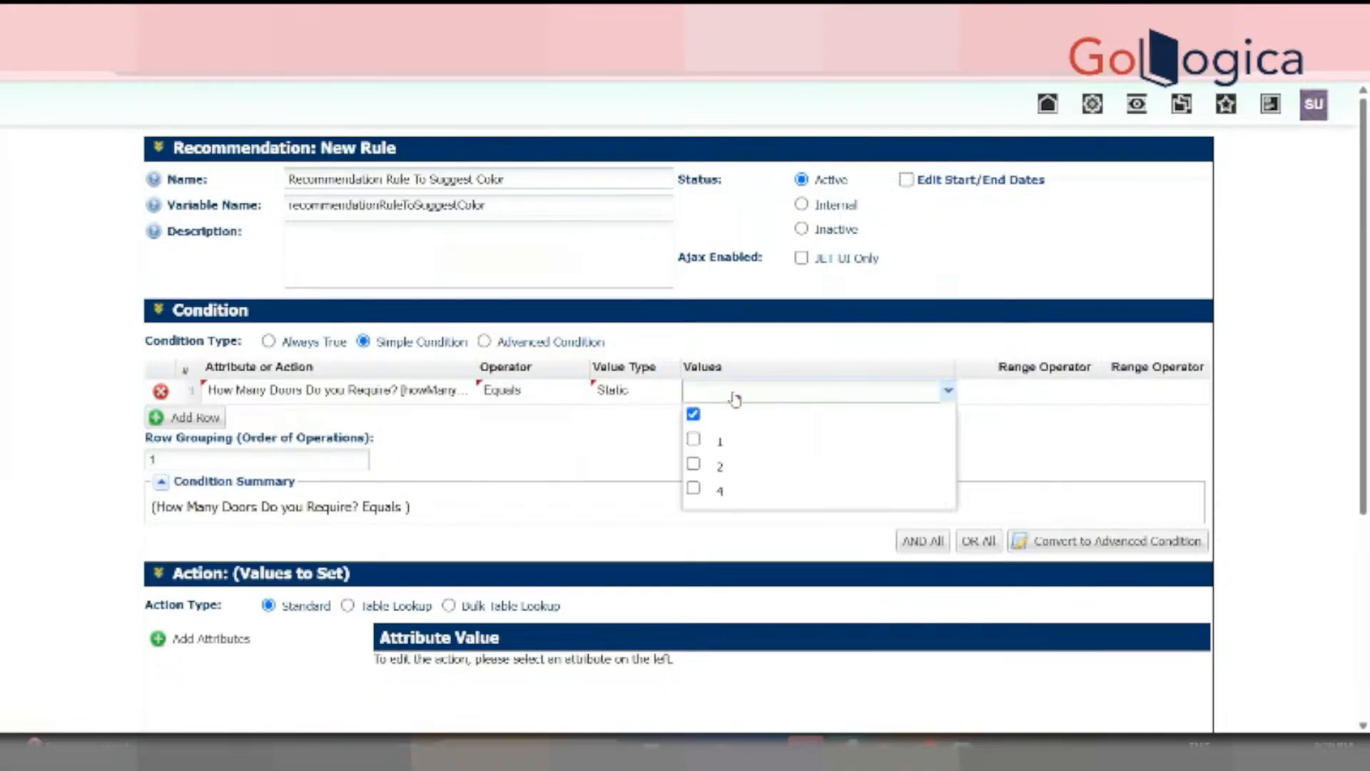
{"action": "left_click", "coordinate": [695, 465]}
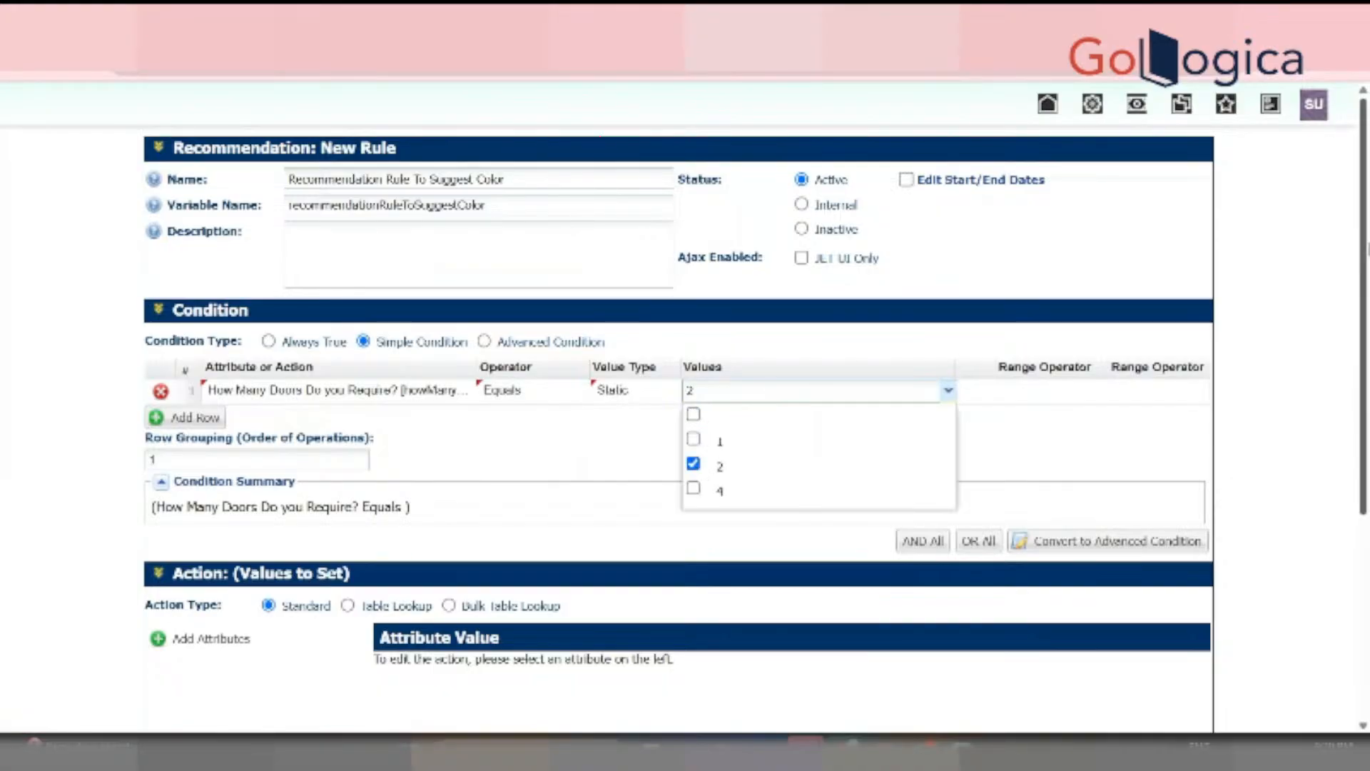
Open the attribute selection for the rule's action and try to find the color attribute by searching for "Color"
{"action": "scroll", "coordinate": [1137, 336], "scroll_direction": "down", "scroll_amount": 2}
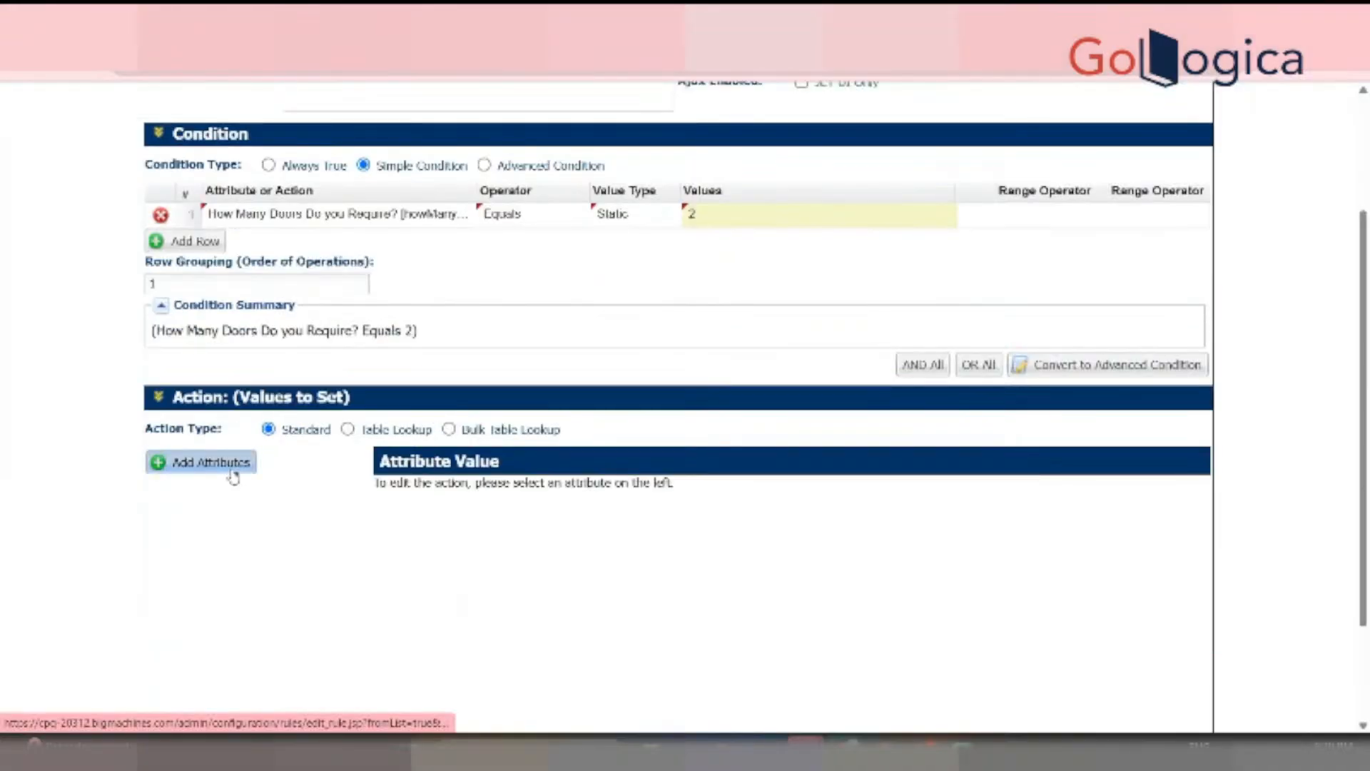
{"action": "left_click", "coordinate": [207, 463]}
{"action": "type", "text": "col"}
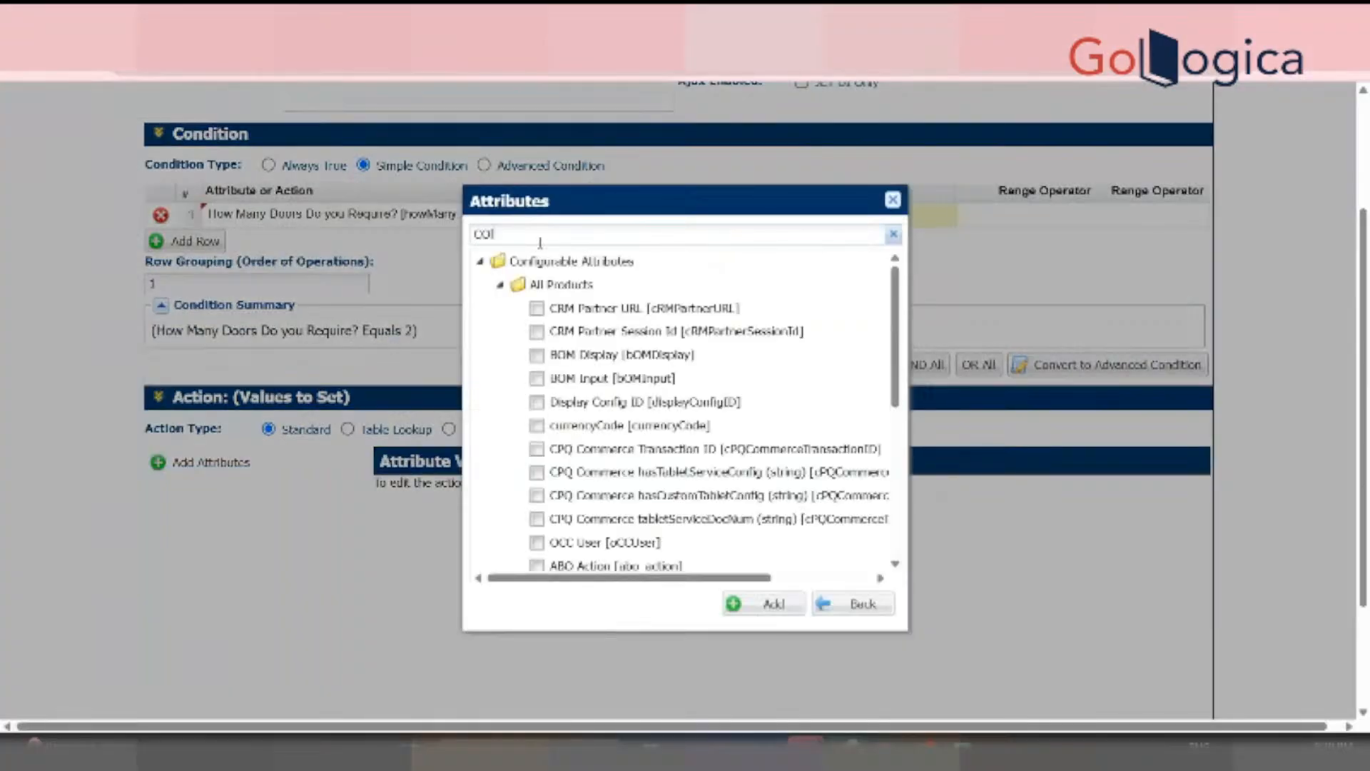
{"action": "type", "text": "or"}
{"action": "key", "text": "BackSpace"}
{"action": "key", "text": "BackSpace"}
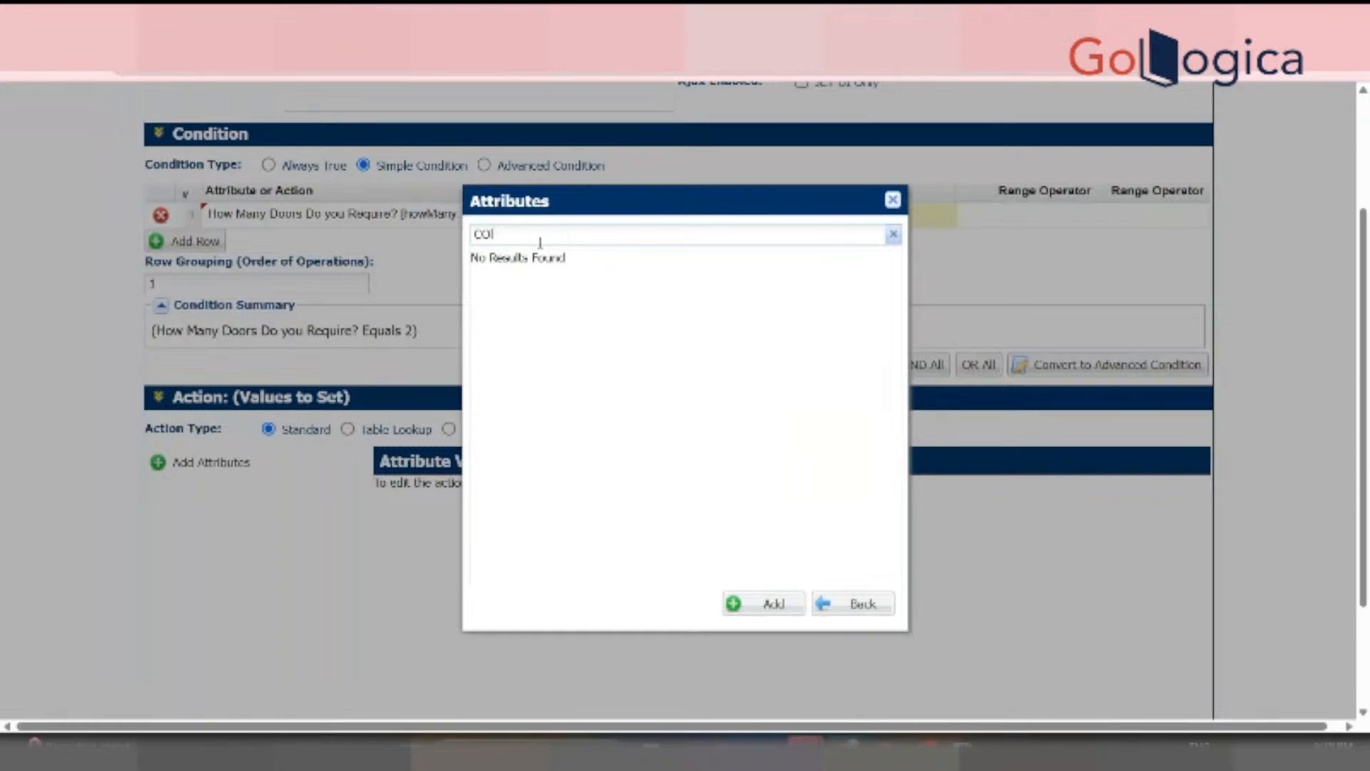
{"action": "key", "text": "BackSpace"}
{"action": "key", "text": "BackSpace"}
{"action": "type", "text": "ol"}
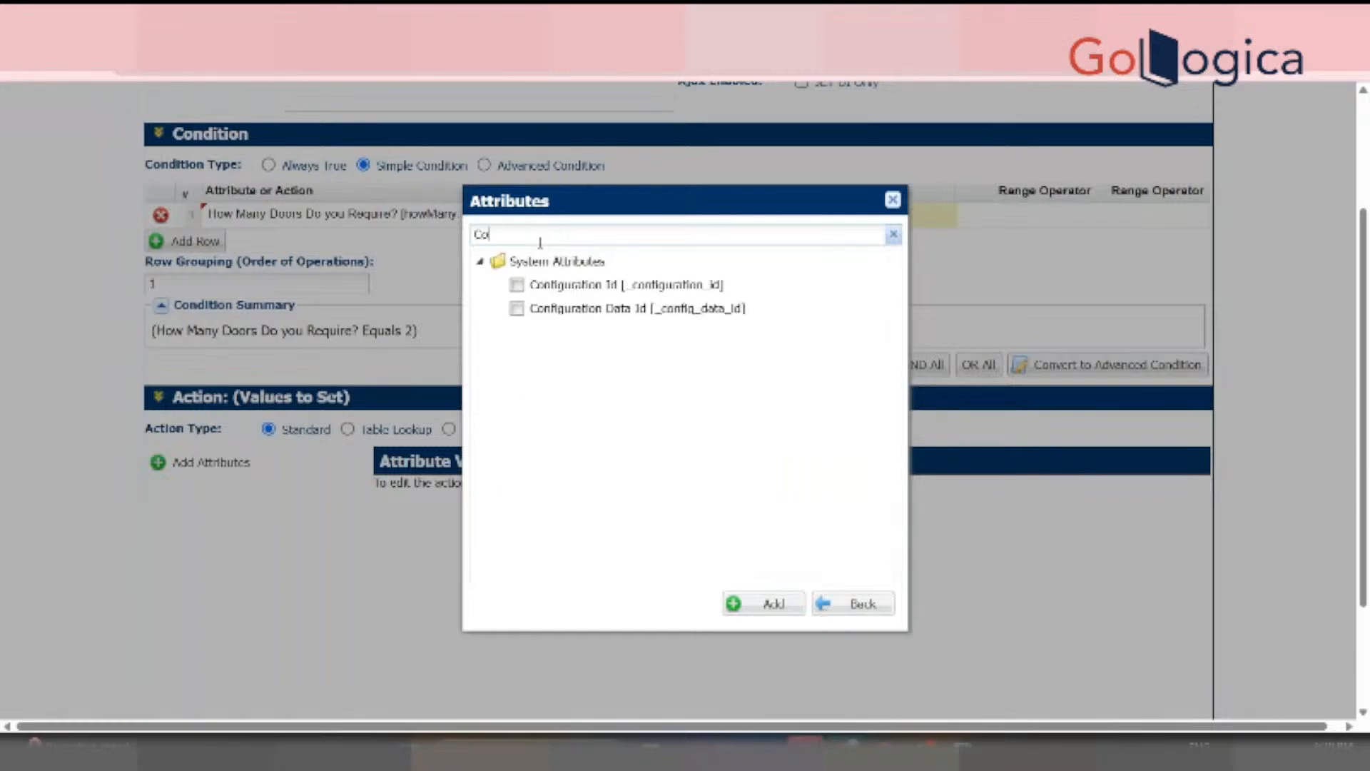
{"action": "key", "text": "BackSpace"}
{"action": "key", "text": "BackSpace"}
{"action": "key", "text": "BackSpace"}
{"action": "type", "text": "Co"}
{"action": "key", "text": "BackSpace"}
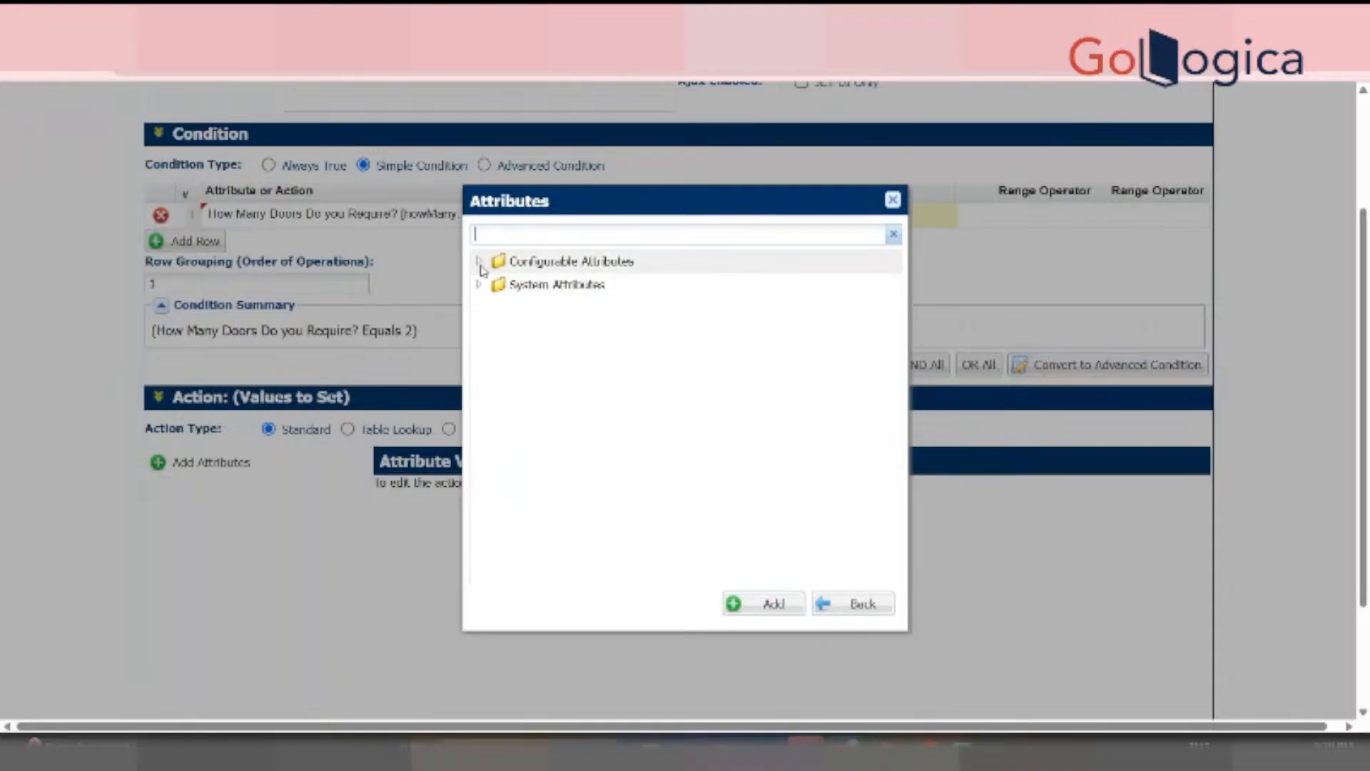
Add Fridge Color from the model's configurable attributes to the rule's action
{"action": "left_click", "coordinate": [481, 262]}
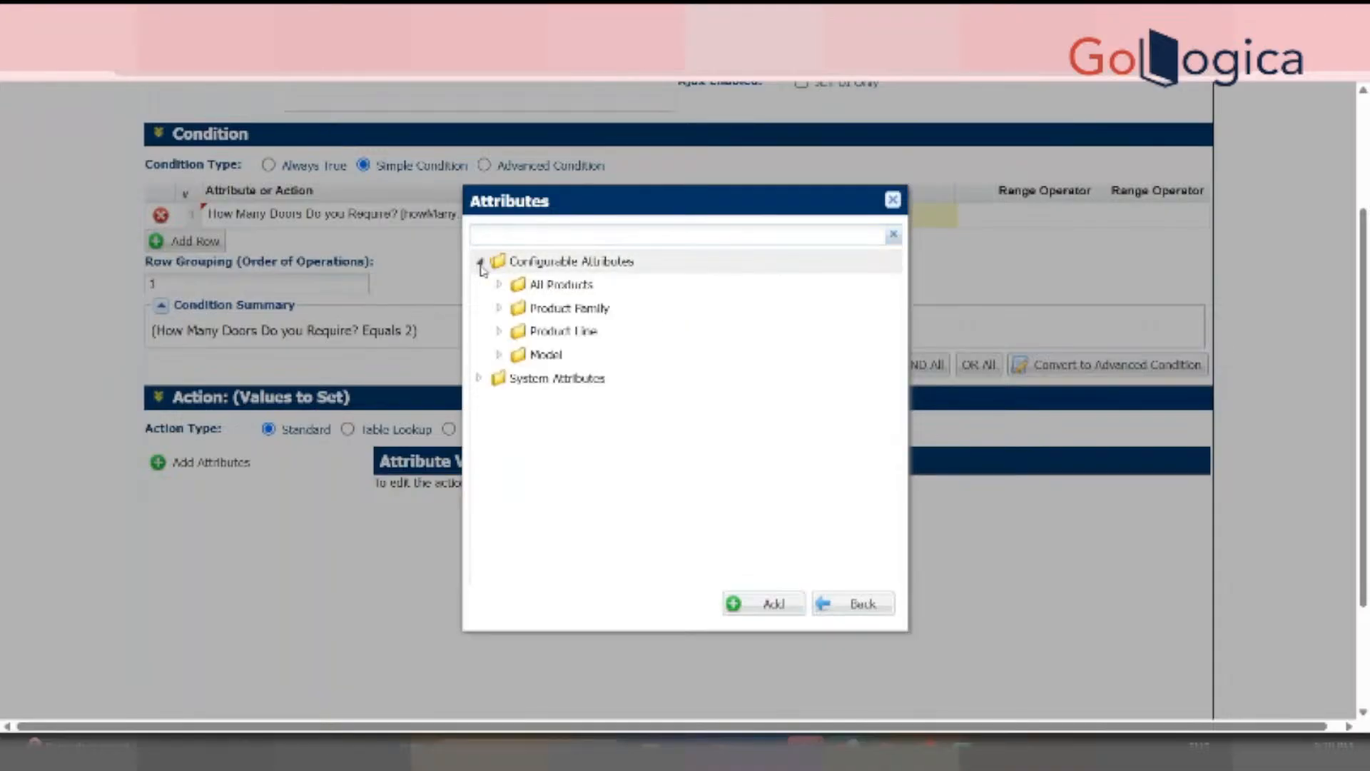
{"action": "left_click", "coordinate": [499, 354]}
{"action": "left_click", "coordinate": [613, 472]}
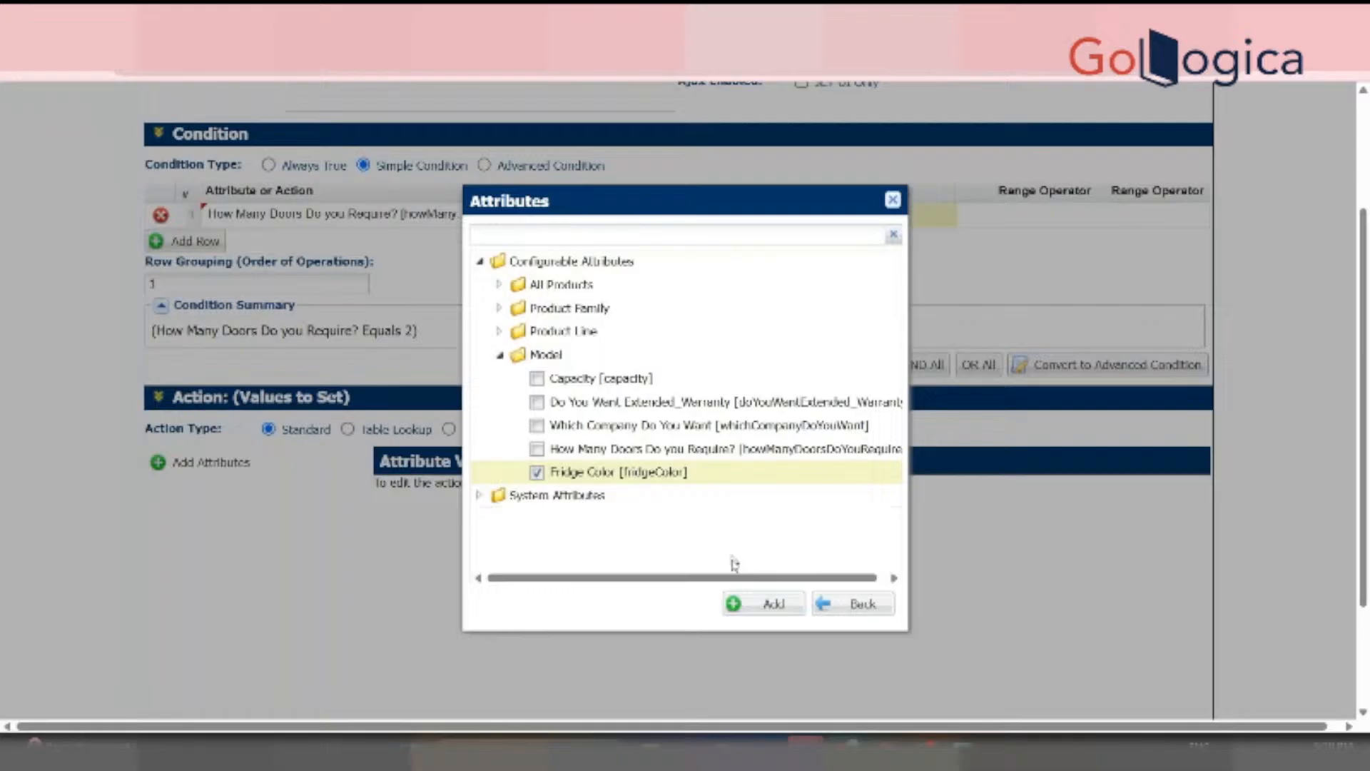
{"action": "left_click", "coordinate": [755, 599]}
Add a value to set for Fridge Color and enter Red
{"action": "left_click_drag", "start_coordinate": [1364, 353], "coordinate": [1365, 431]}
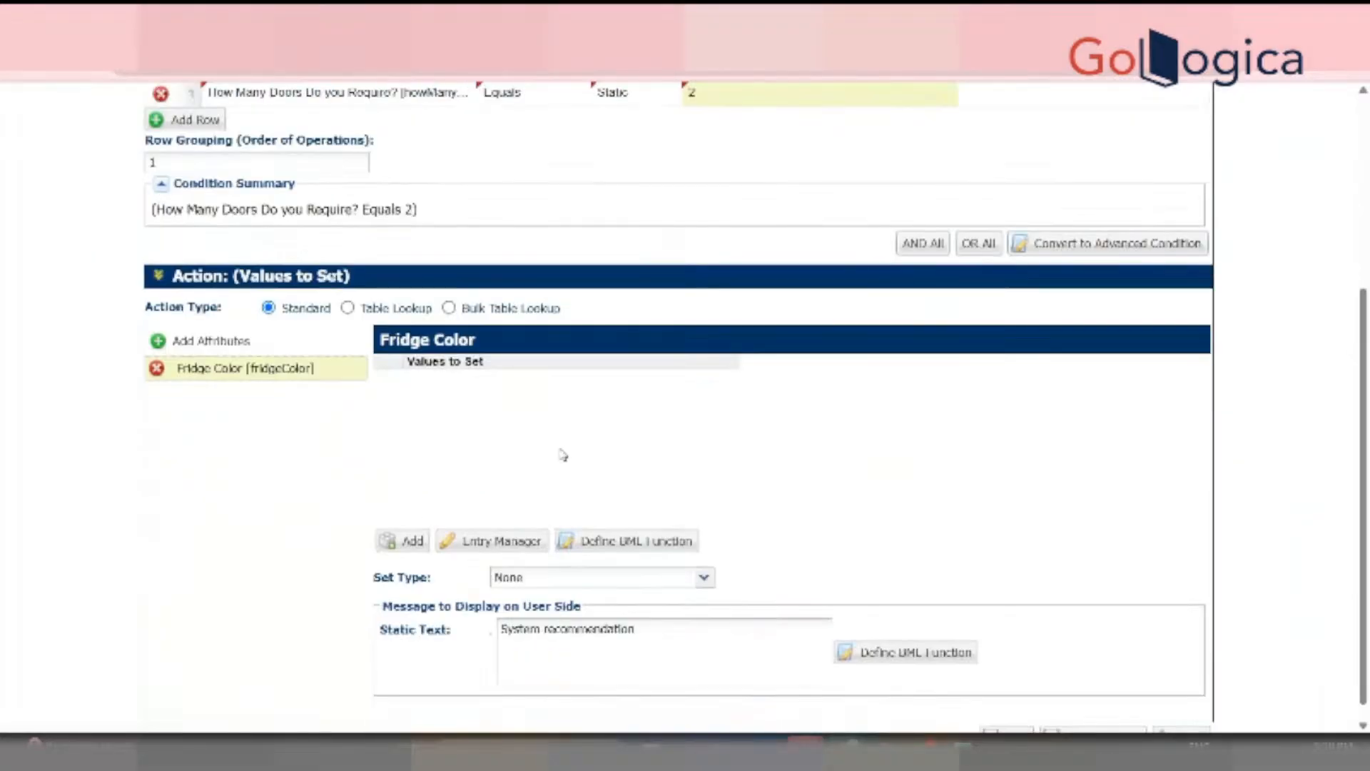
{"action": "left_click", "coordinate": [491, 544]}
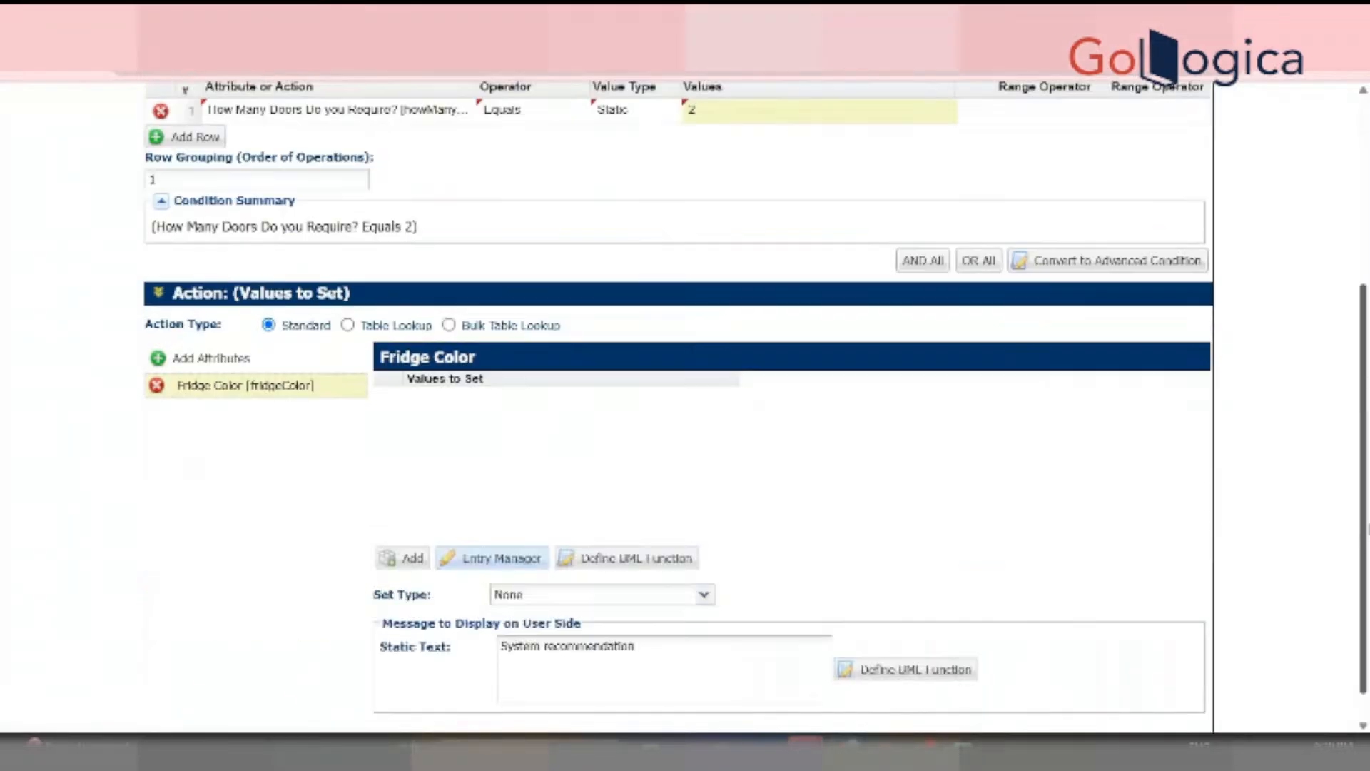
{"action": "left_click", "coordinate": [400, 564]}
{"action": "left_click", "coordinate": [465, 400]}
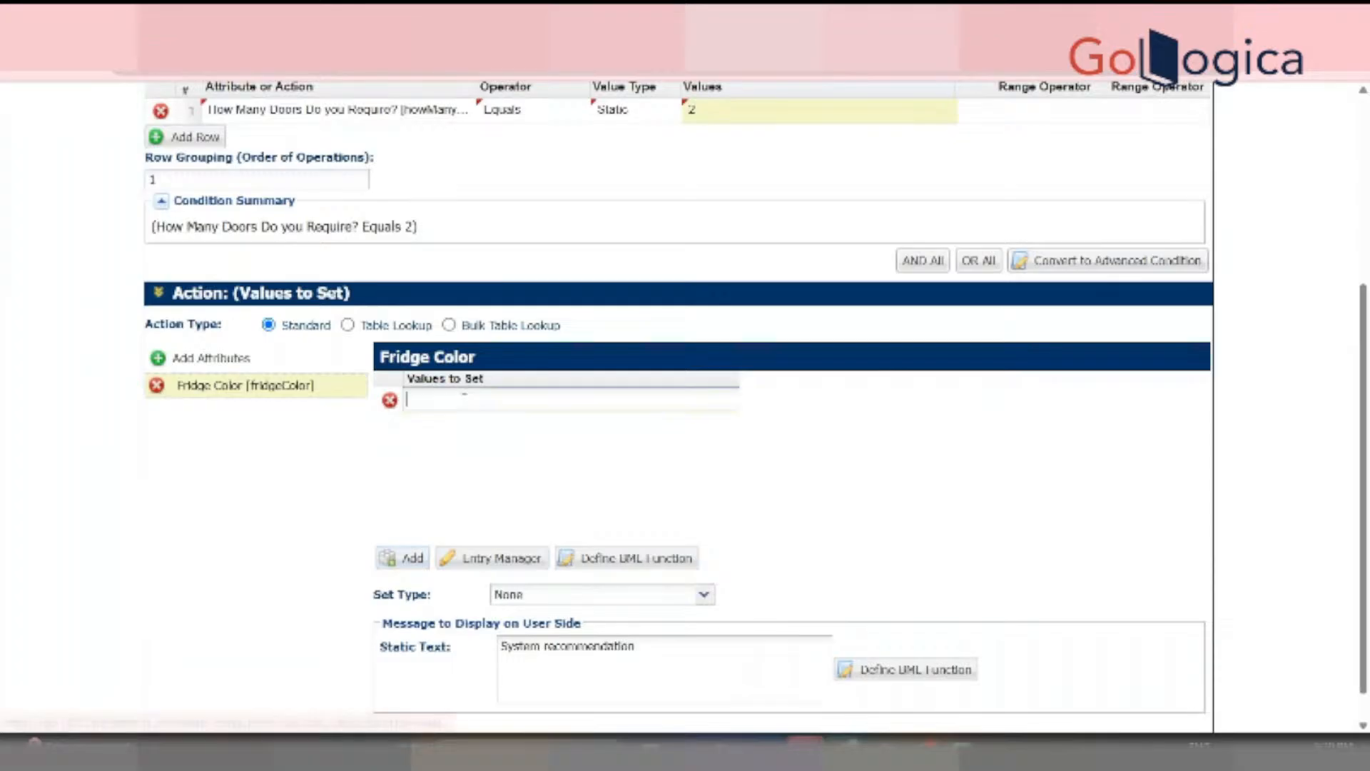
{"action": "type", "text": "Red"}
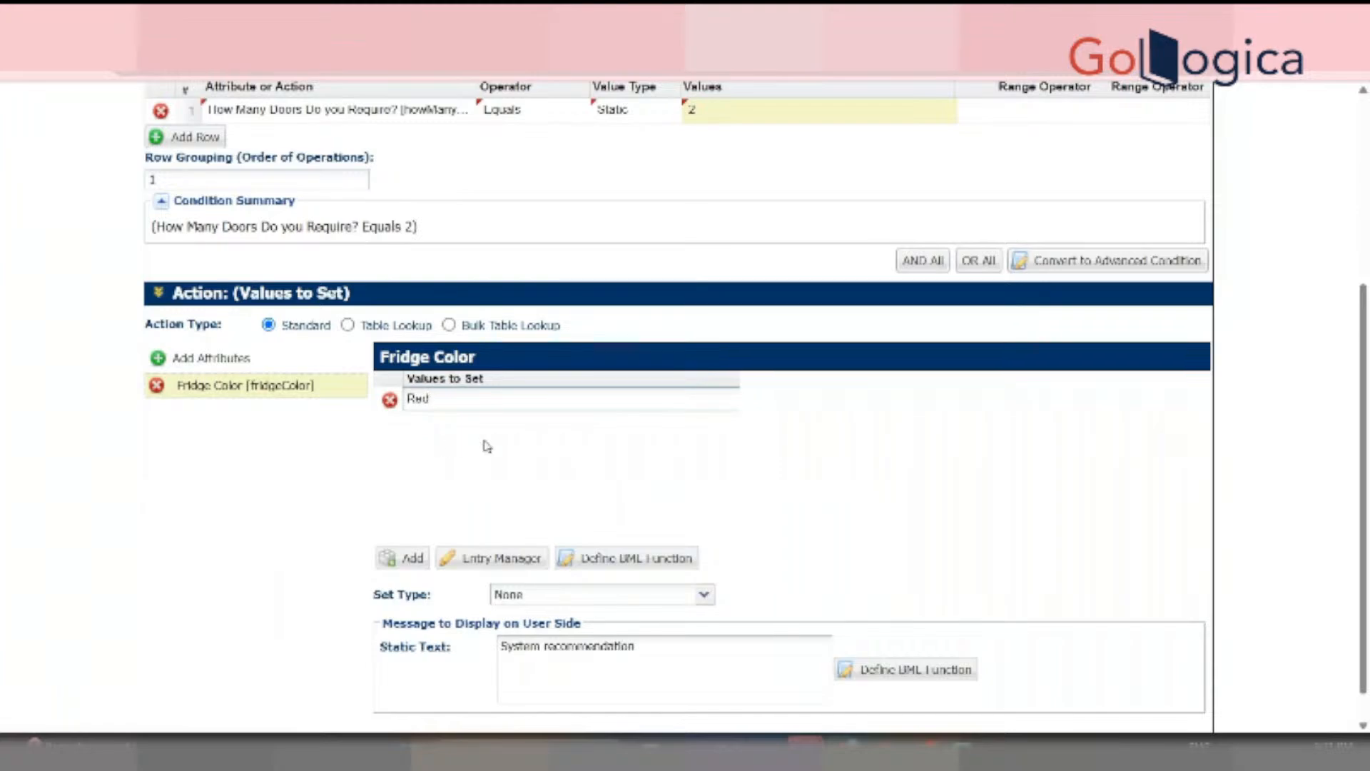
{"action": "scroll", "coordinate": [1364, 435], "scroll_direction": "down", "scroll_amount": 1}
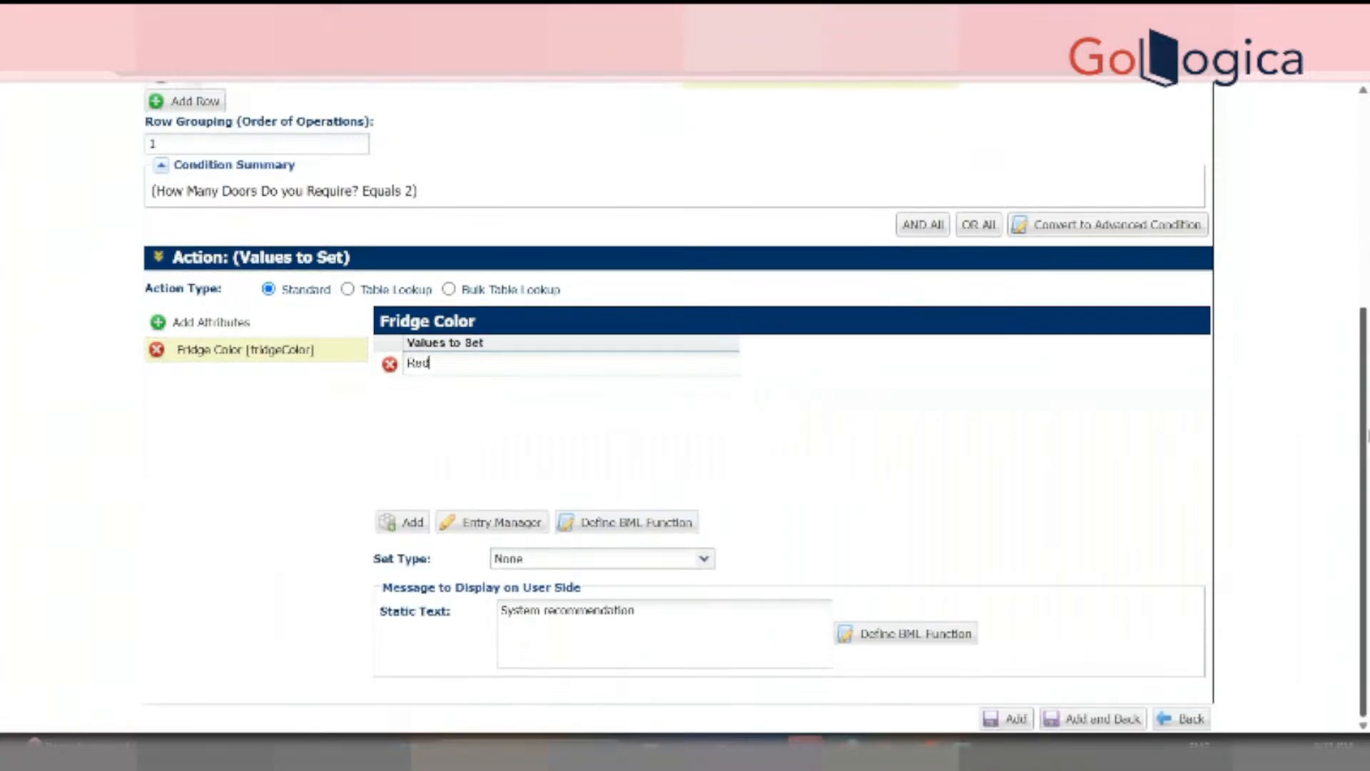
{"action": "left_click", "coordinate": [618, 434]}
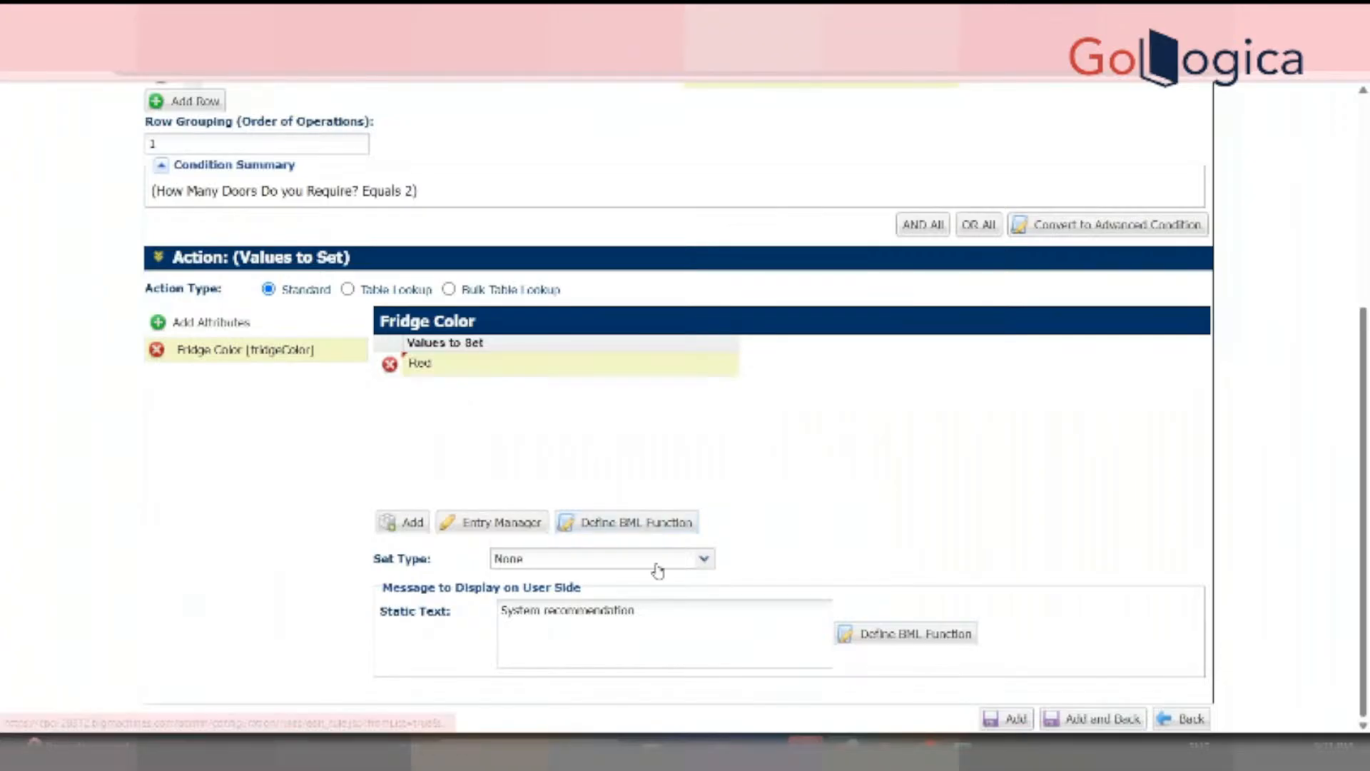
{"action": "left_click", "coordinate": [655, 562]}
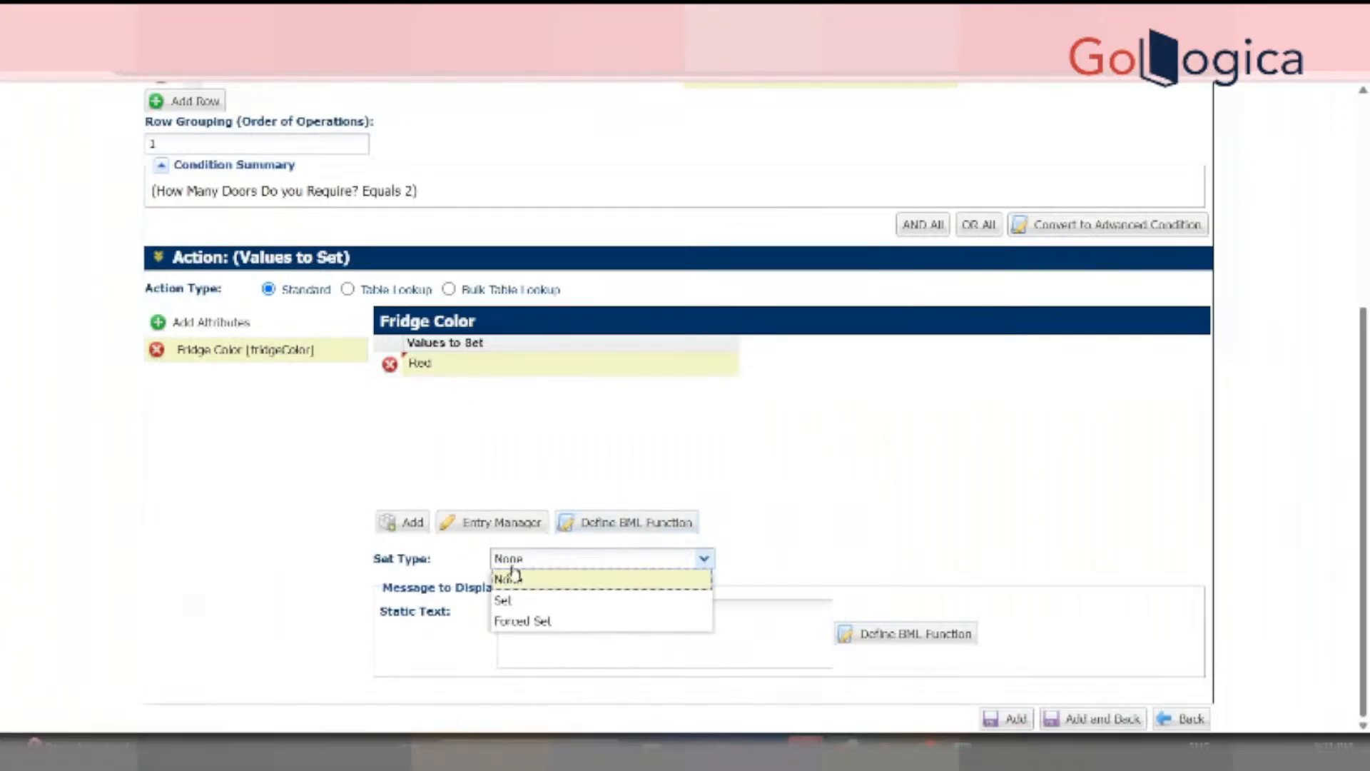
{"action": "left_click", "coordinate": [862, 446]}
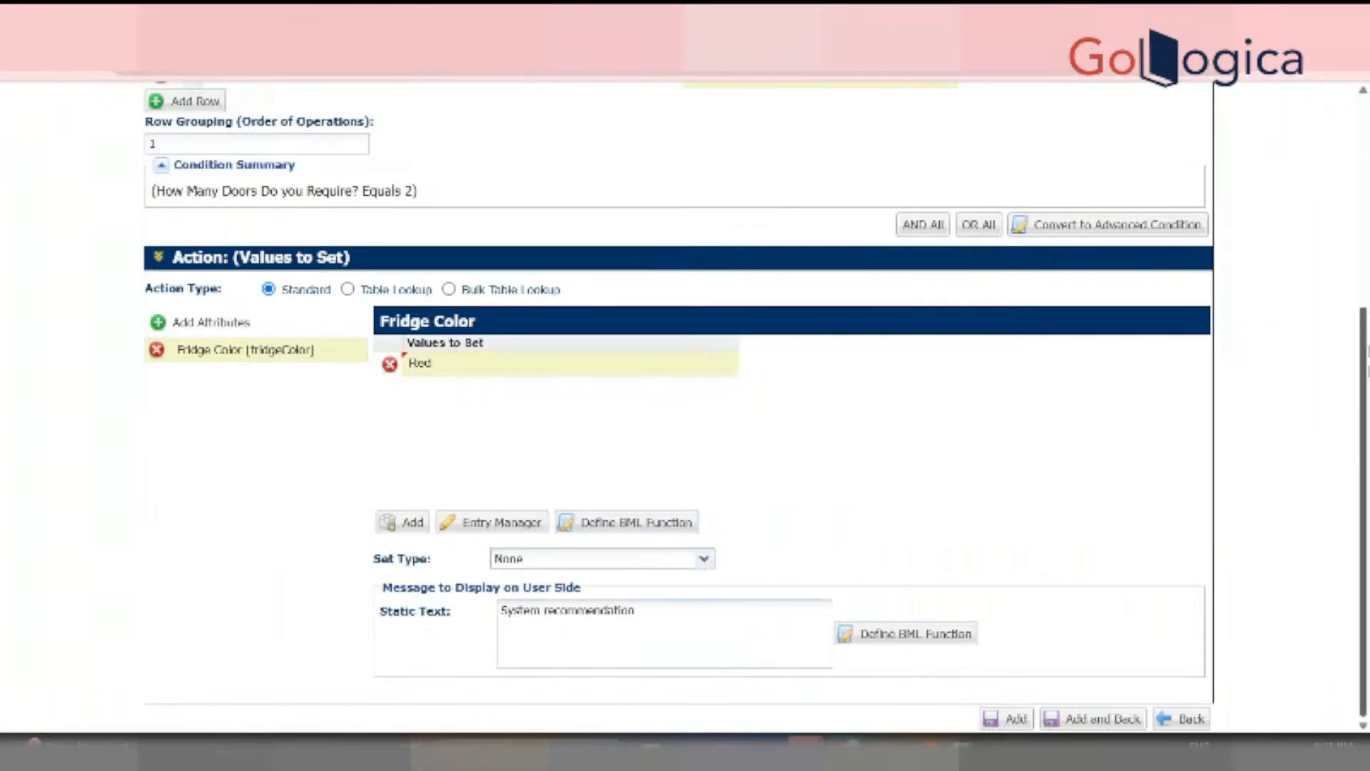
{"action": "scroll", "coordinate": [1362, 500], "scroll_direction": "up", "scroll_amount": 3}
{"action": "scroll", "coordinate": [737, 437], "scroll_direction": "down", "scroll_amount": 3}
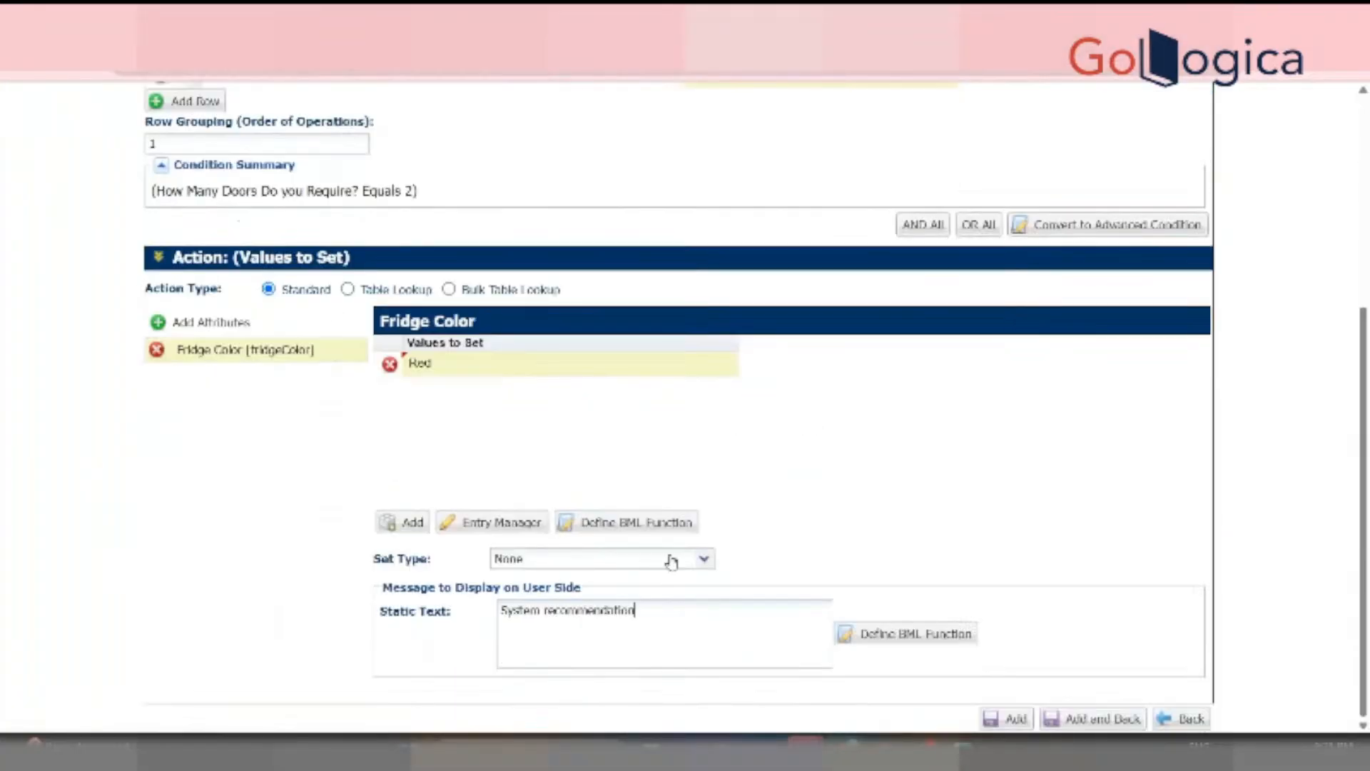
Enable Ajax for the JET UI only on the color recommendation rule, add the rule, and return to the rules list
{"action": "left_click", "coordinate": [667, 560]}
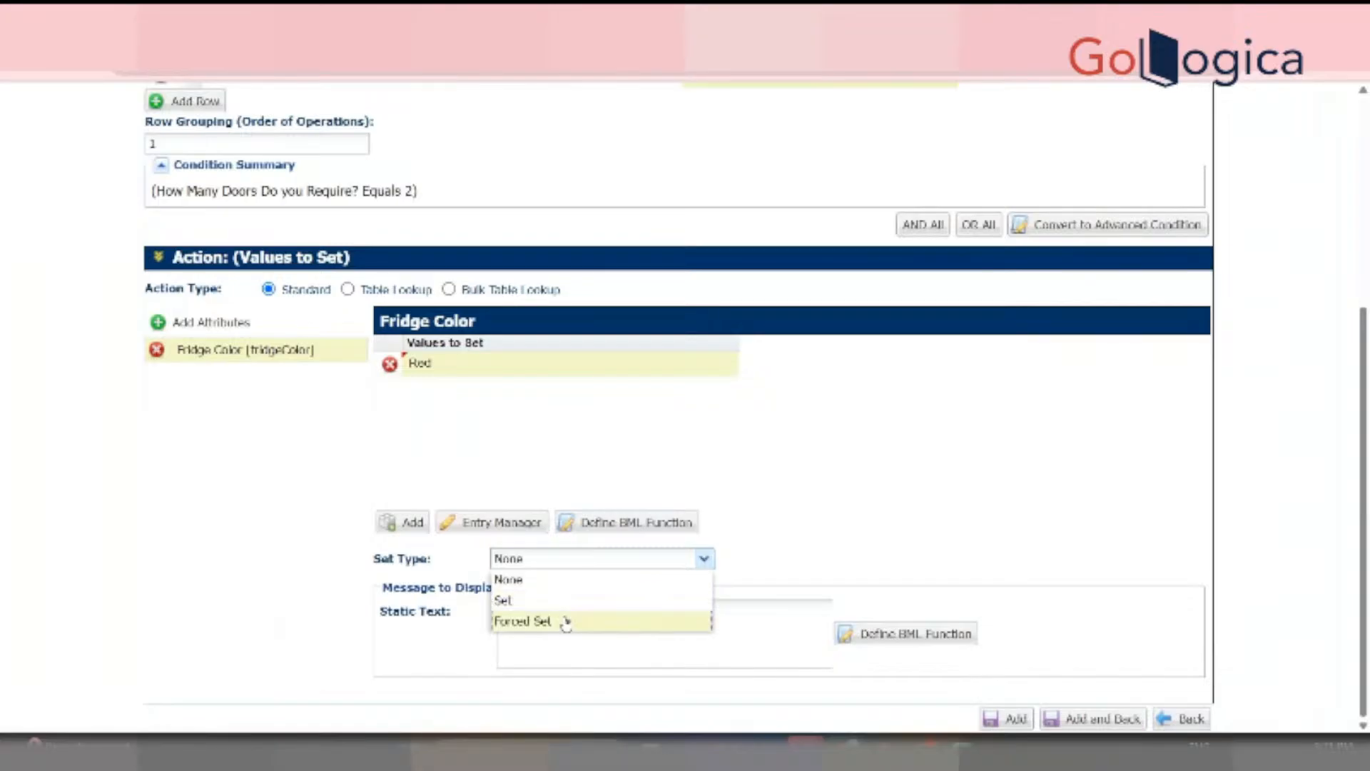
{"action": "left_click", "coordinate": [1363, 379]}
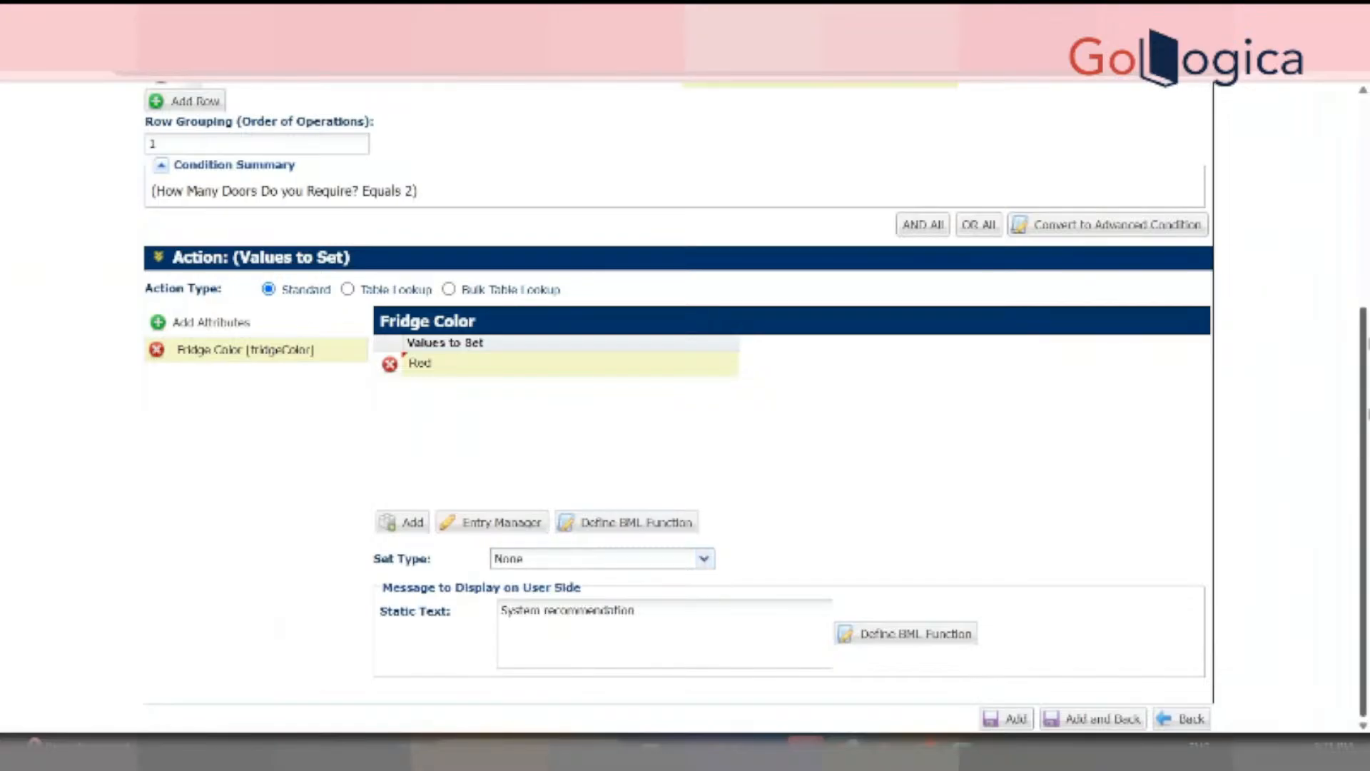
{"action": "left_click_drag", "start_coordinate": [1363, 414], "coordinate": [1364, 262]}
{"action": "scroll", "coordinate": [804, 282], "scroll_direction": "up", "scroll_amount": 1}
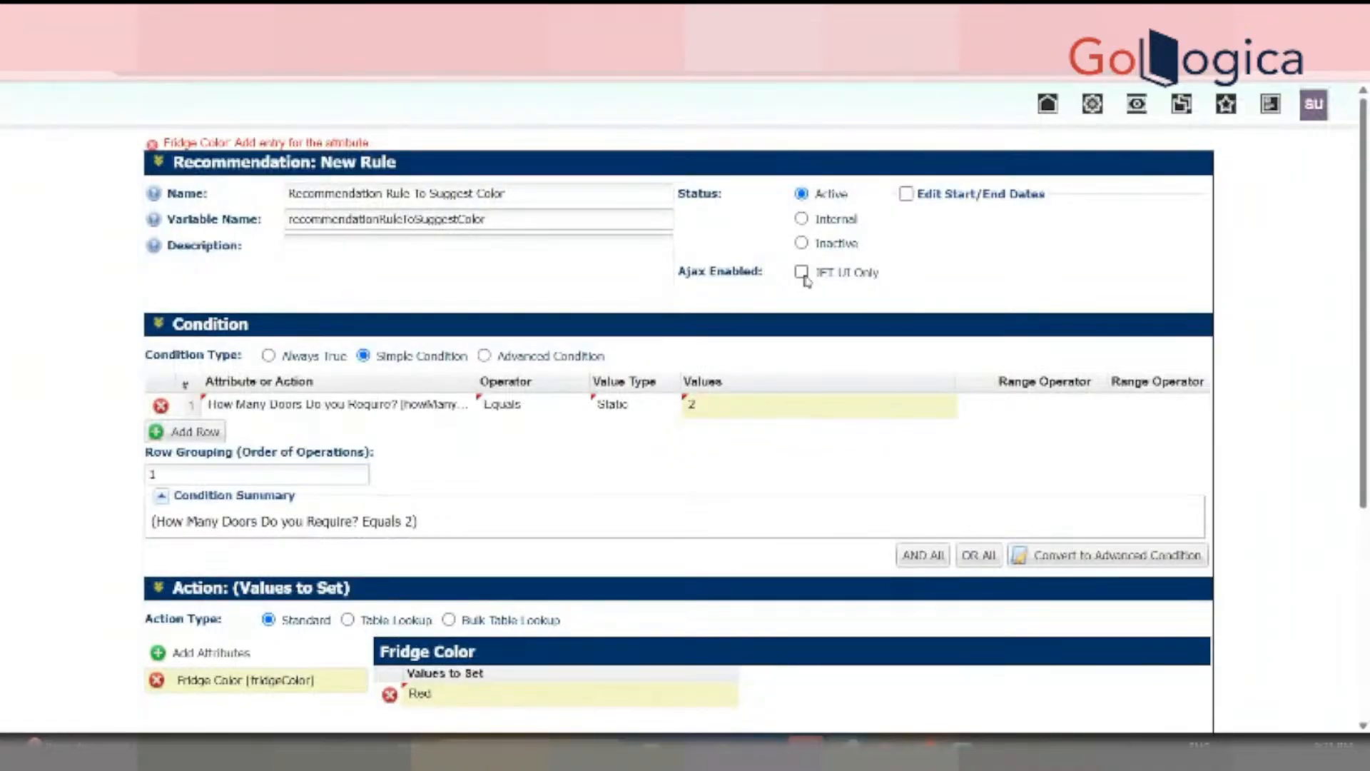
{"action": "left_click", "coordinate": [802, 273]}
{"action": "scroll", "coordinate": [1351, 462], "scroll_direction": "down", "scroll_amount": 5}
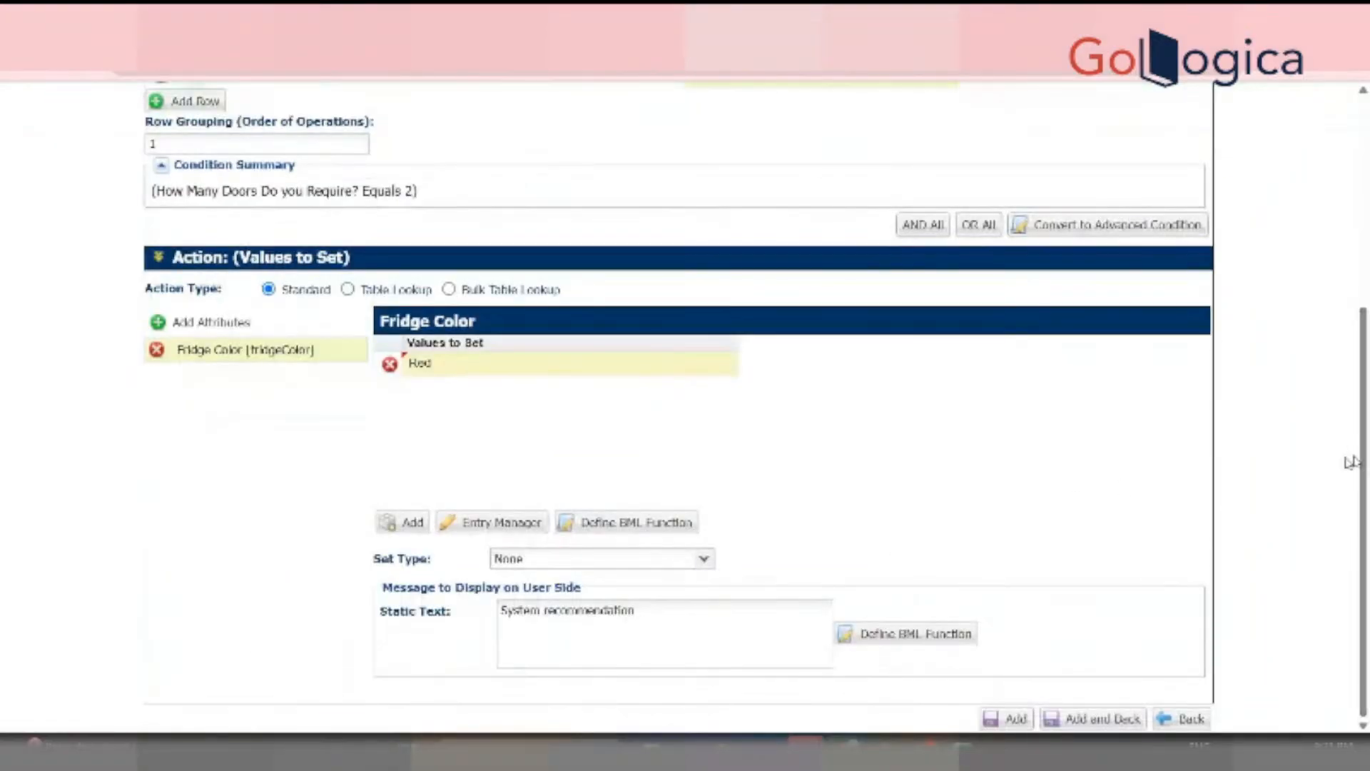
{"action": "left_click", "coordinate": [1014, 719]}
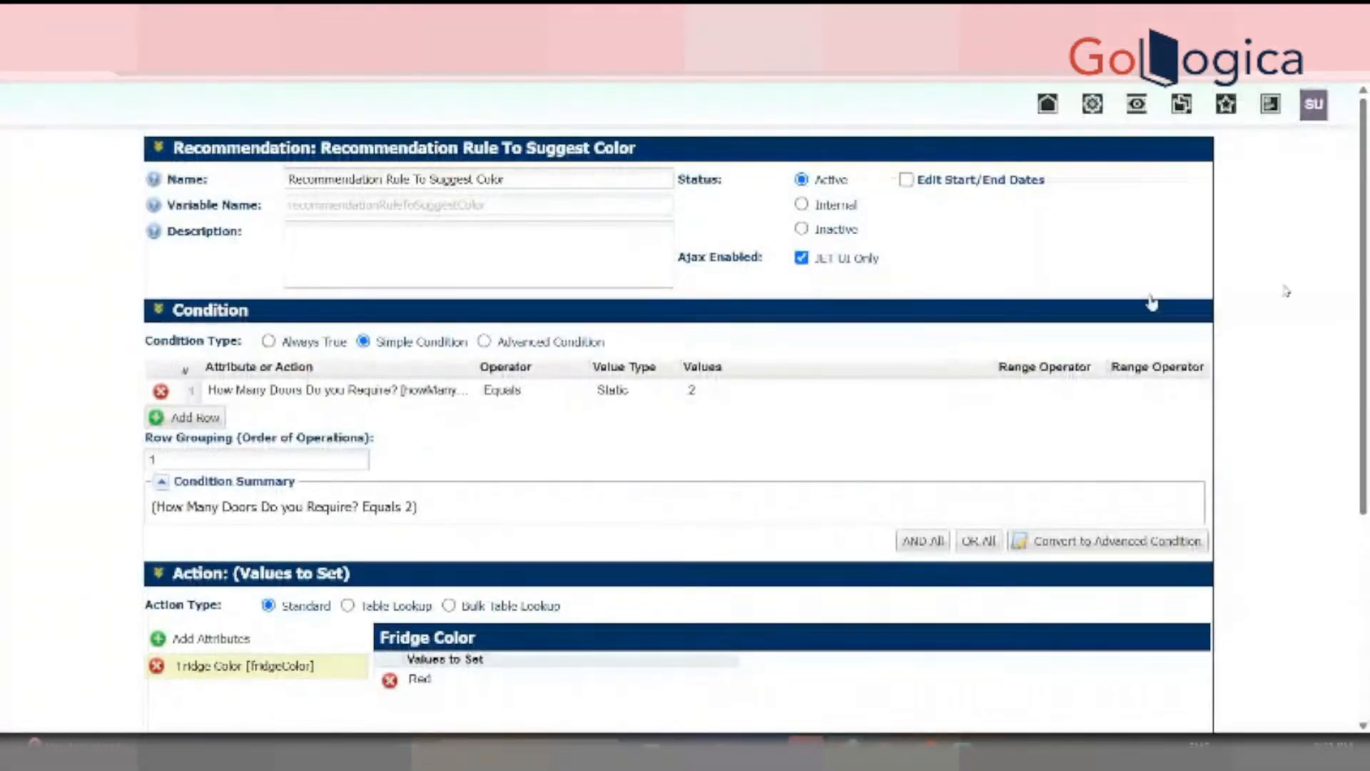
{"action": "scroll", "coordinate": [1150, 302], "scroll_direction": "down", "scroll_amount": 5}
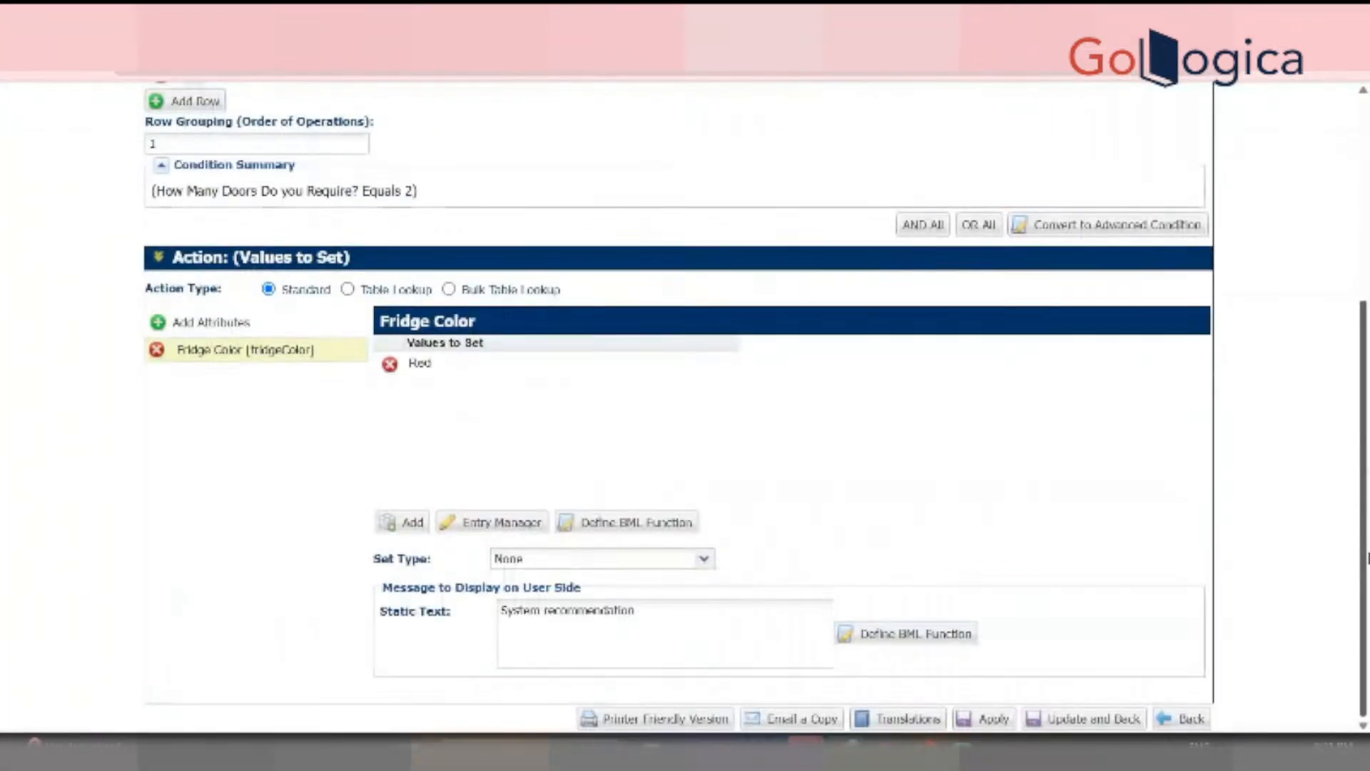
{"action": "left_click", "coordinate": [1070, 718]}
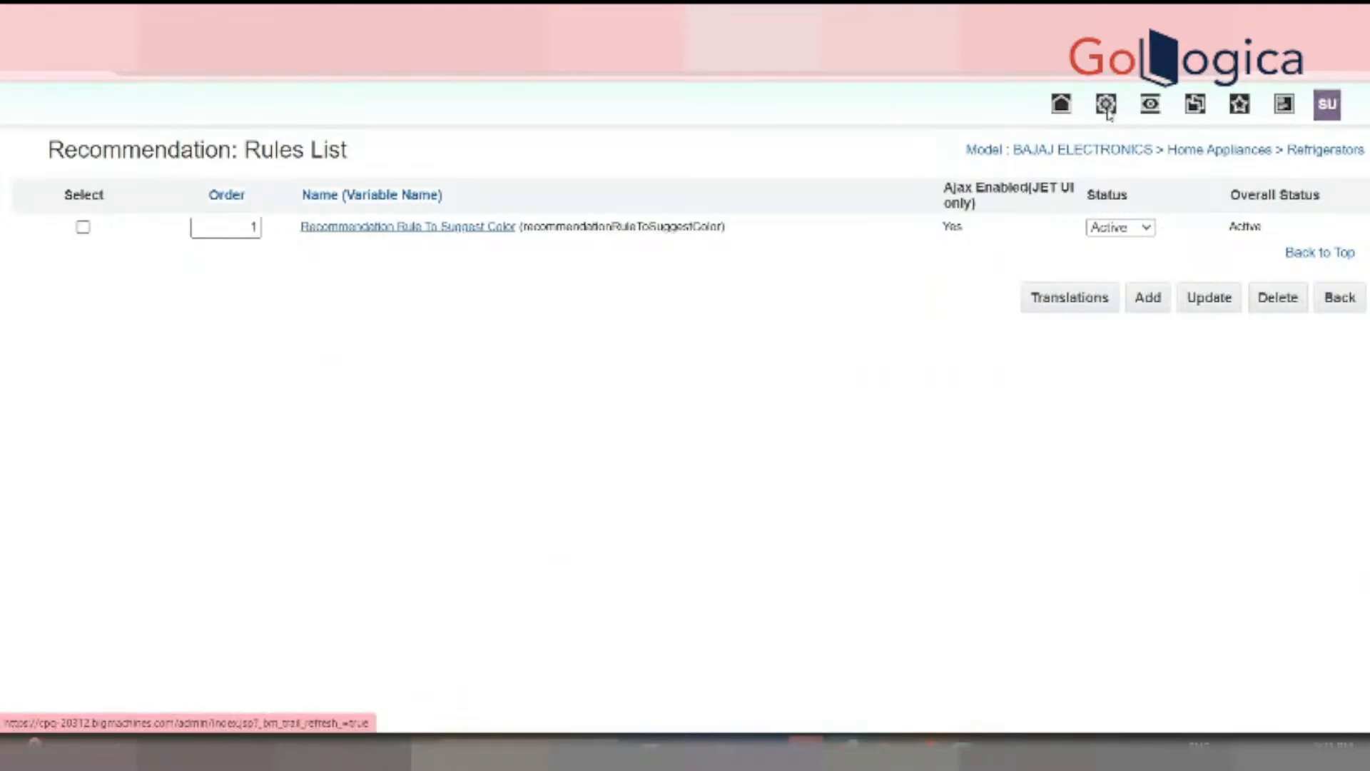
Open the catalog's configuration quick links for BAJAJ ELECTRONICS and expand the Refrigerators model's recommendation rules
{"action": "left_click", "coordinate": [1106, 107]}
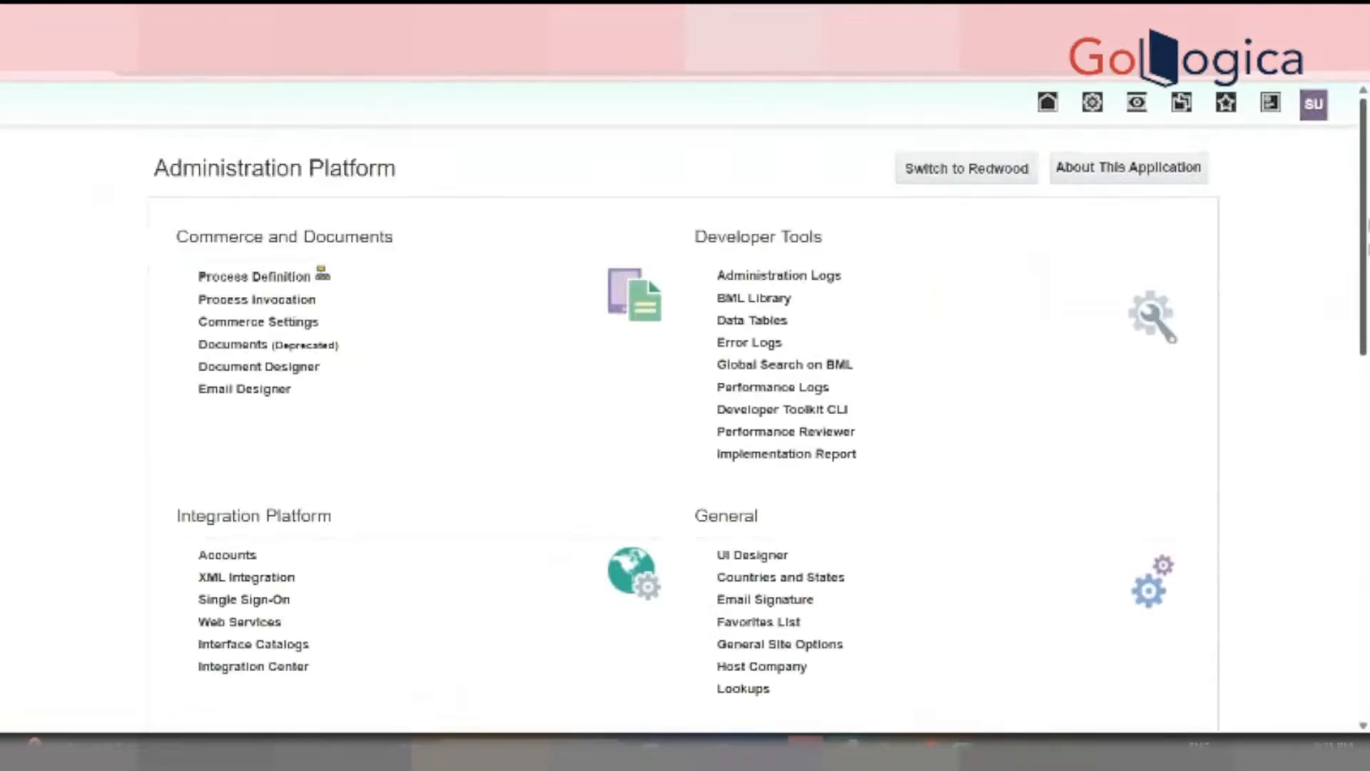
{"action": "scroll", "coordinate": [1004, 266], "scroll_direction": "down", "scroll_amount": 6}
{"action": "left_click", "coordinate": [328, 365]}
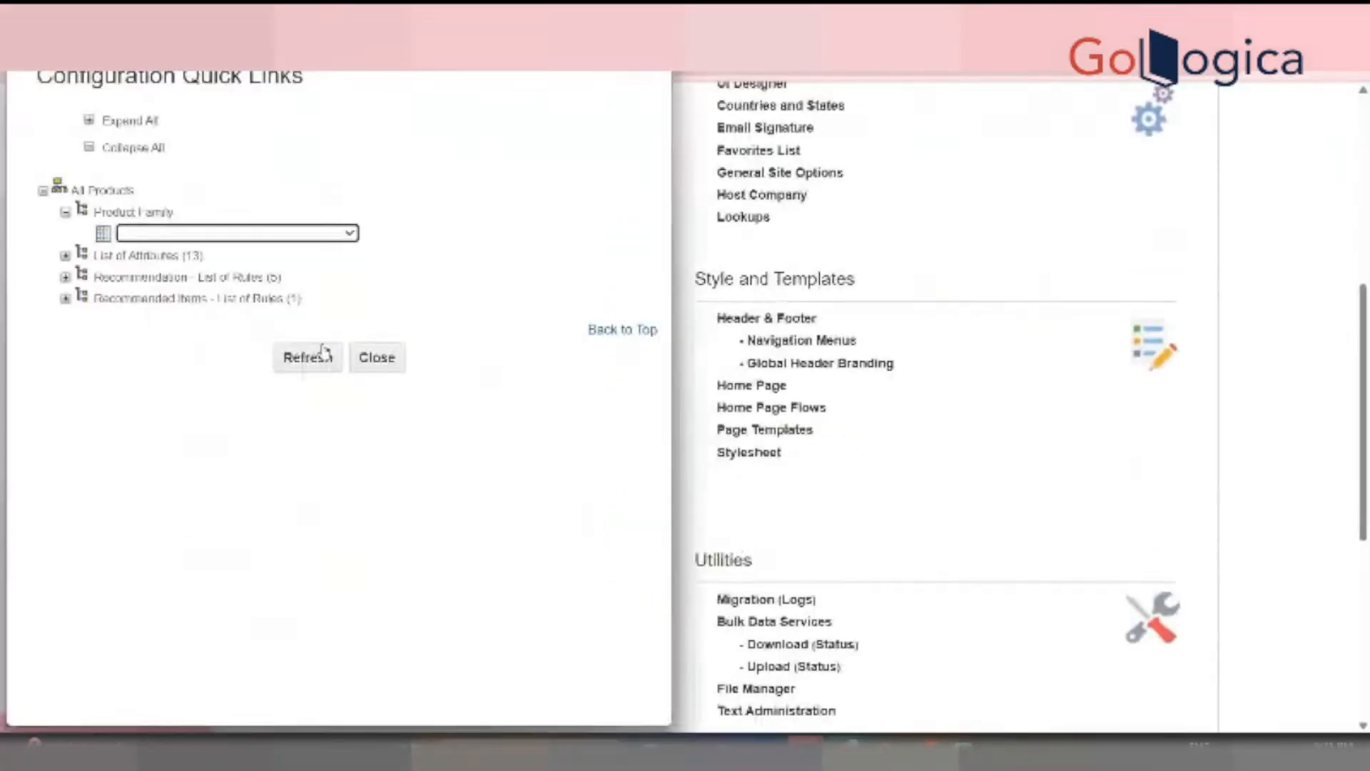
{"action": "left_click", "coordinate": [307, 234]}
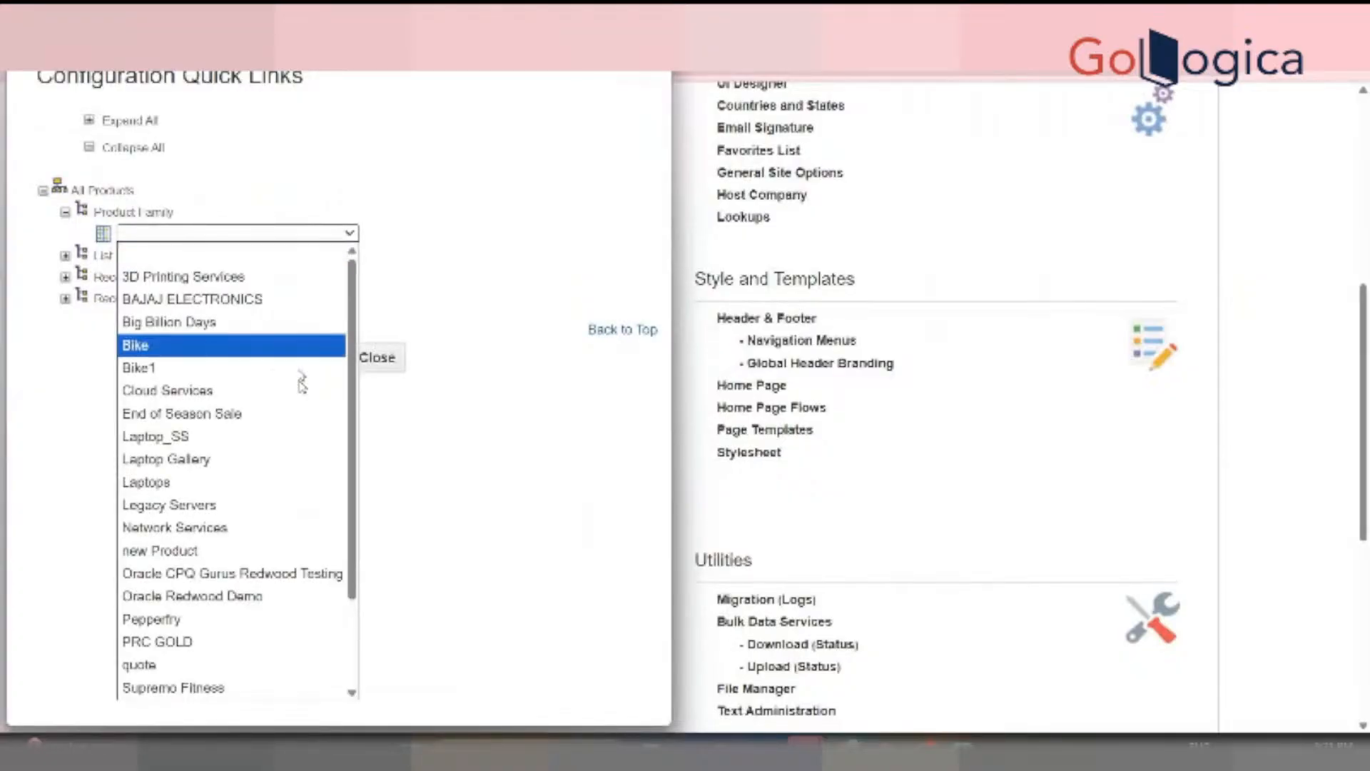
{"action": "left_click", "coordinate": [302, 298]}
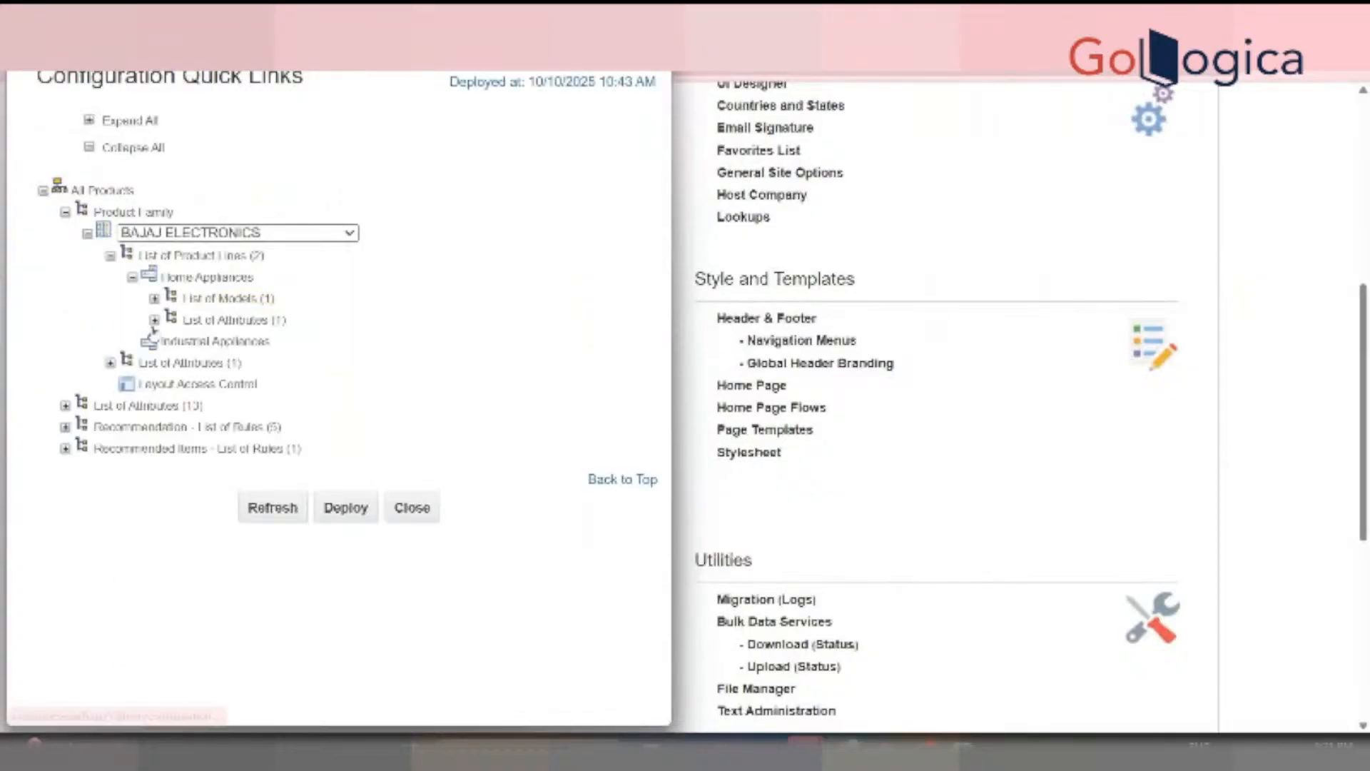
{"action": "left_click", "coordinate": [155, 318]}
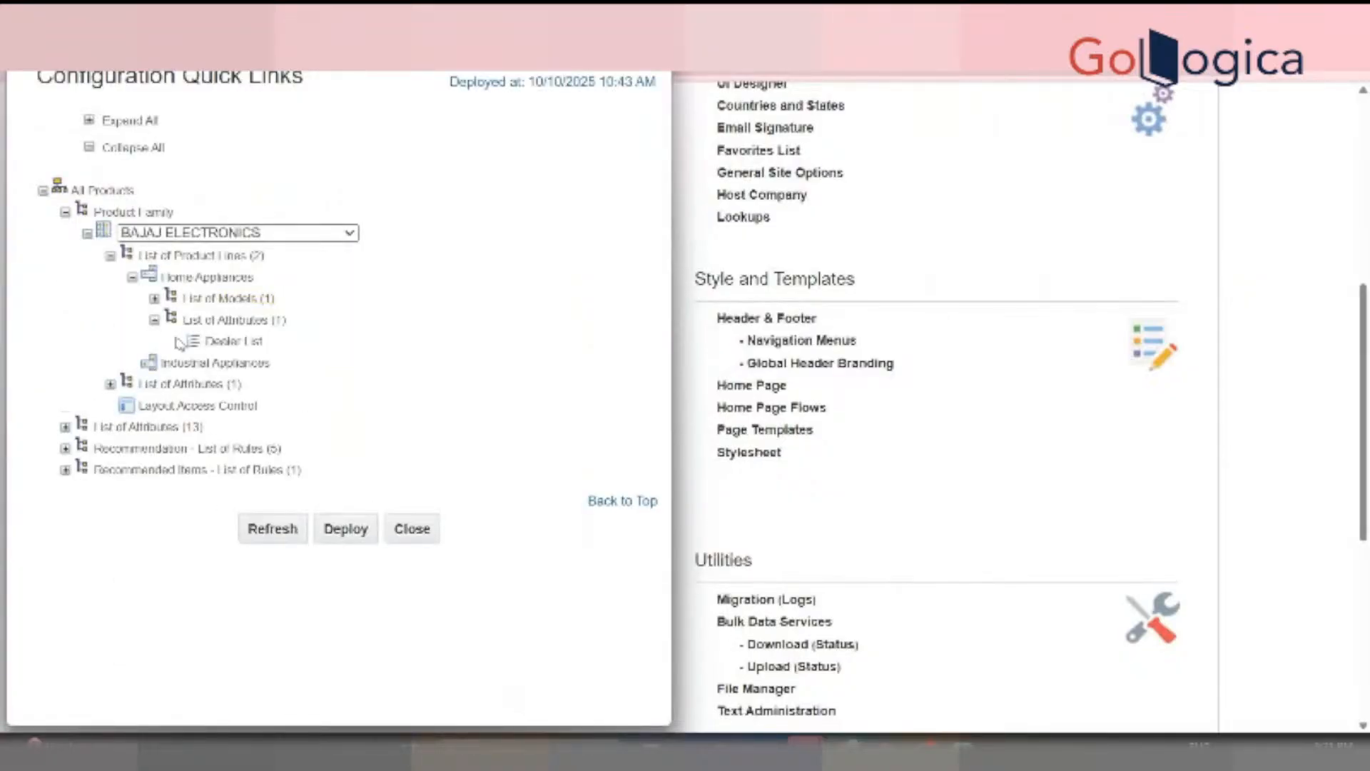
{"action": "left_click", "coordinate": [154, 299]}
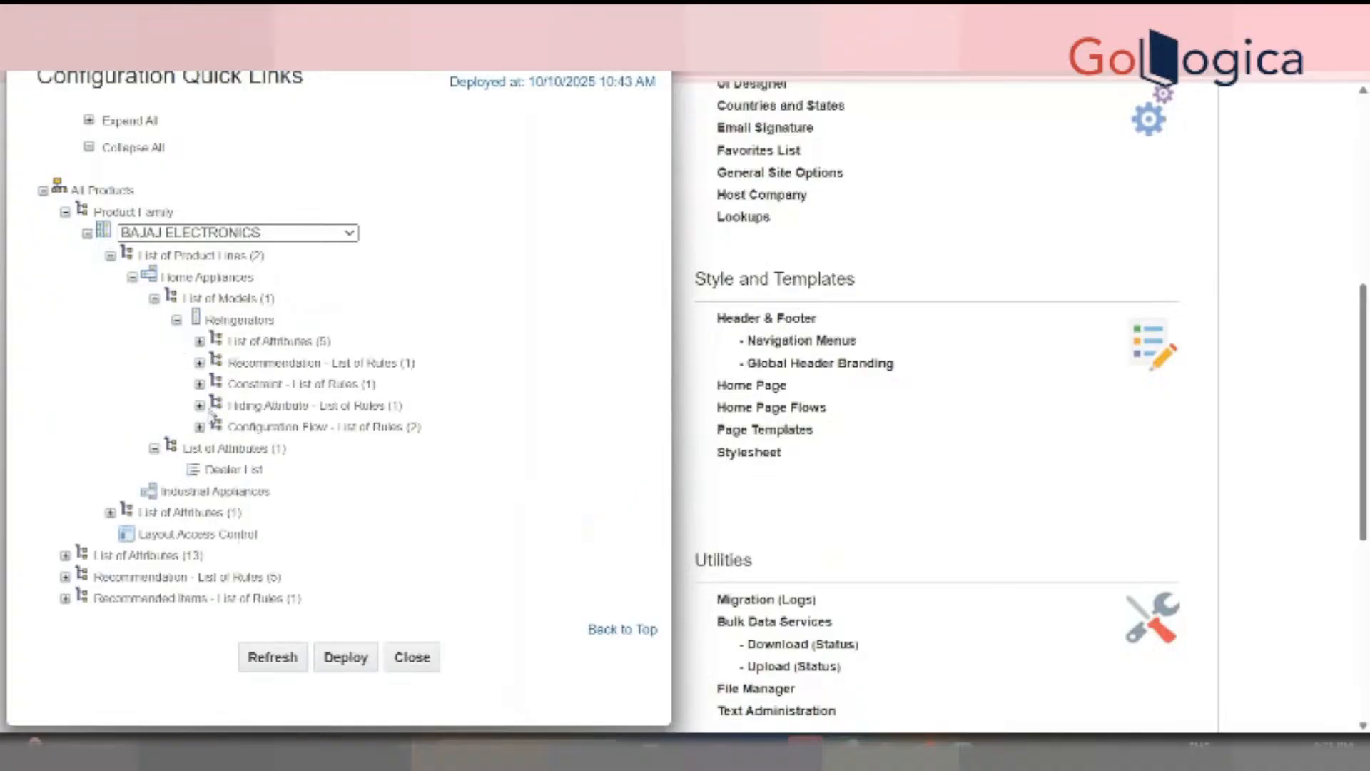
{"action": "left_click", "coordinate": [200, 363]}
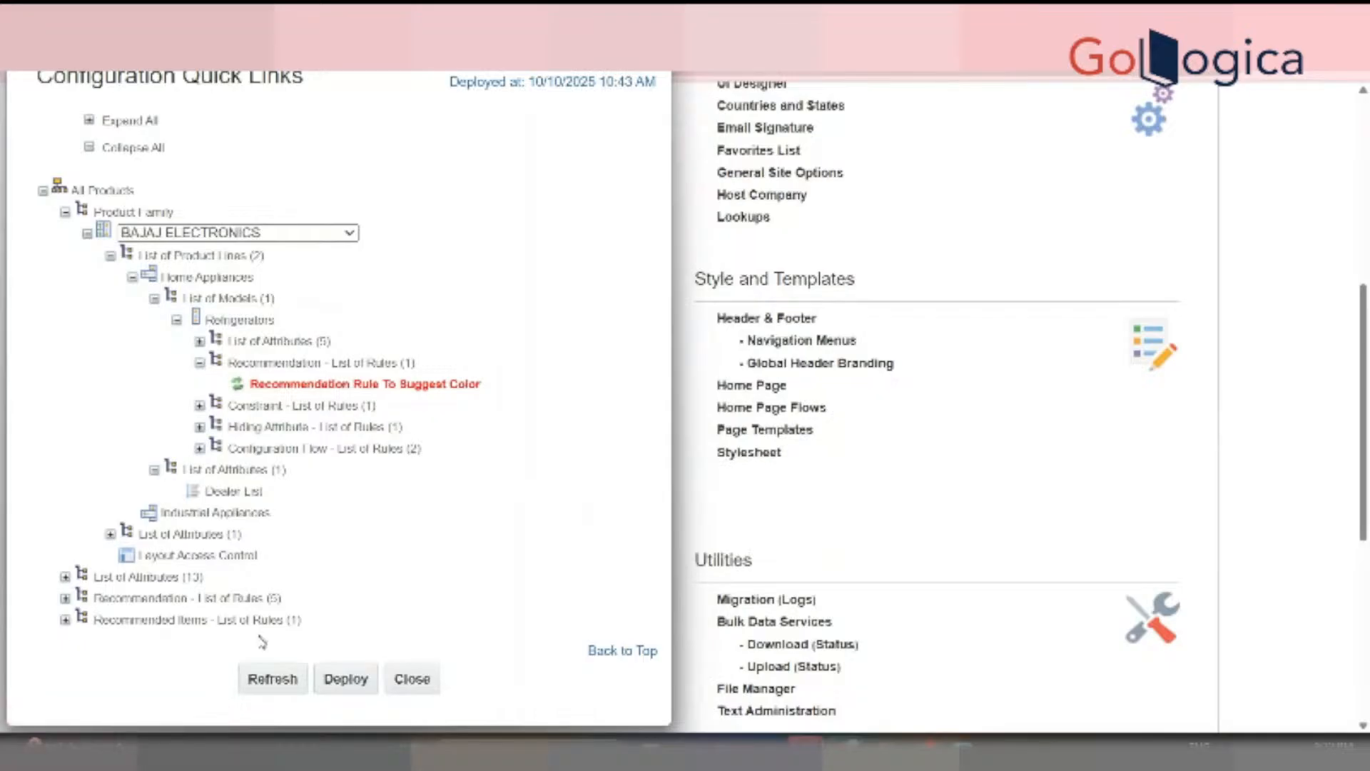
Refresh the quick links and deploy the BAJAJ ELECTRONICS product family
{"action": "left_click", "coordinate": [277, 681]}
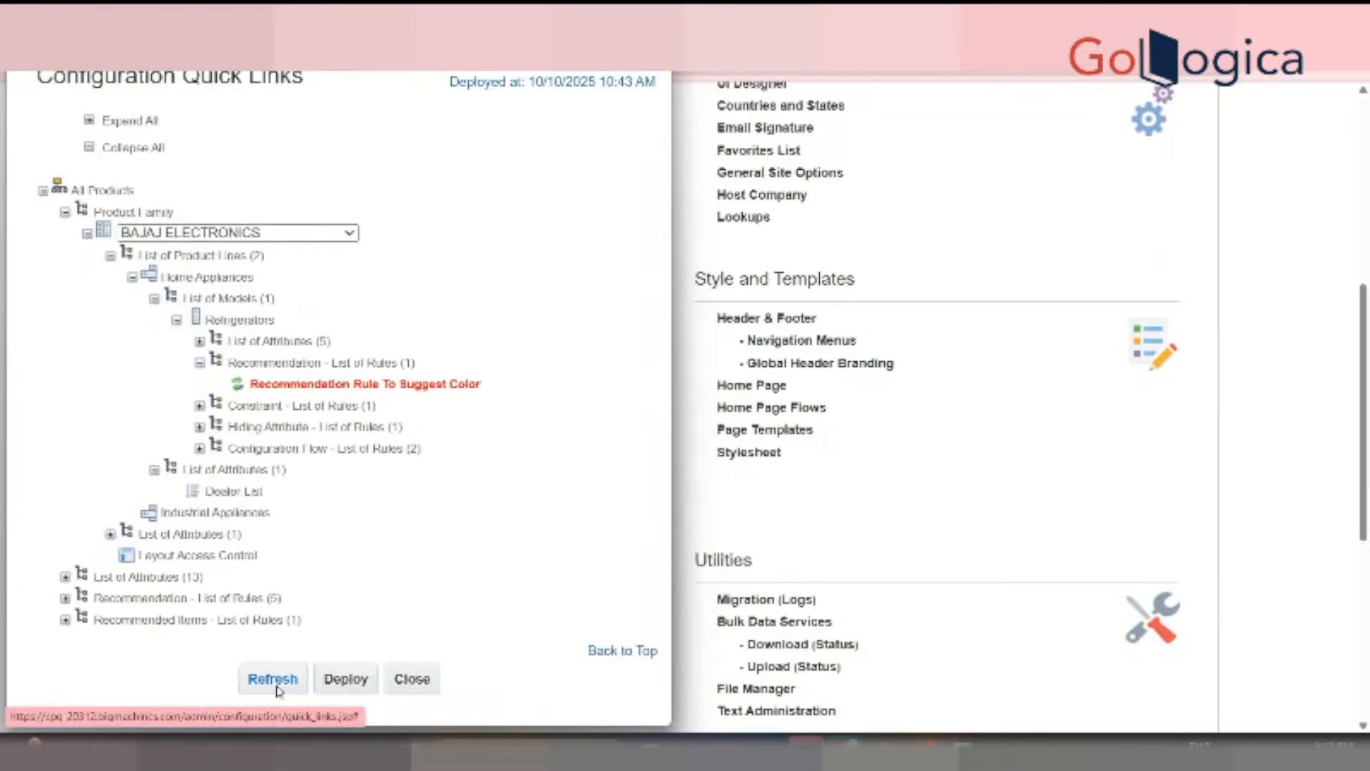
{"action": "left_click", "coordinate": [278, 690]}
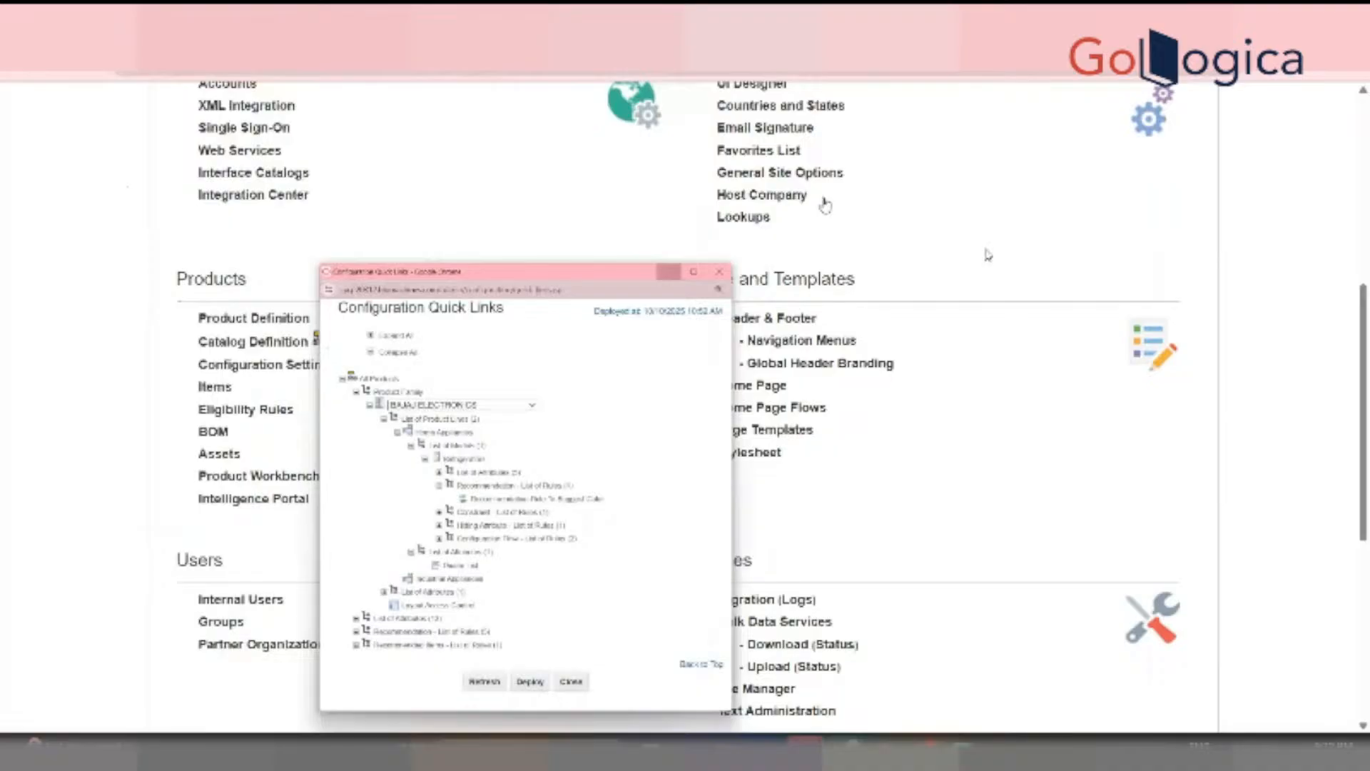
{"action": "scroll", "coordinate": [988, 255], "scroll_direction": "down", "scroll_amount": 5}
{"action": "scroll", "coordinate": [705, 212], "scroll_direction": "up", "scroll_amount": 10}
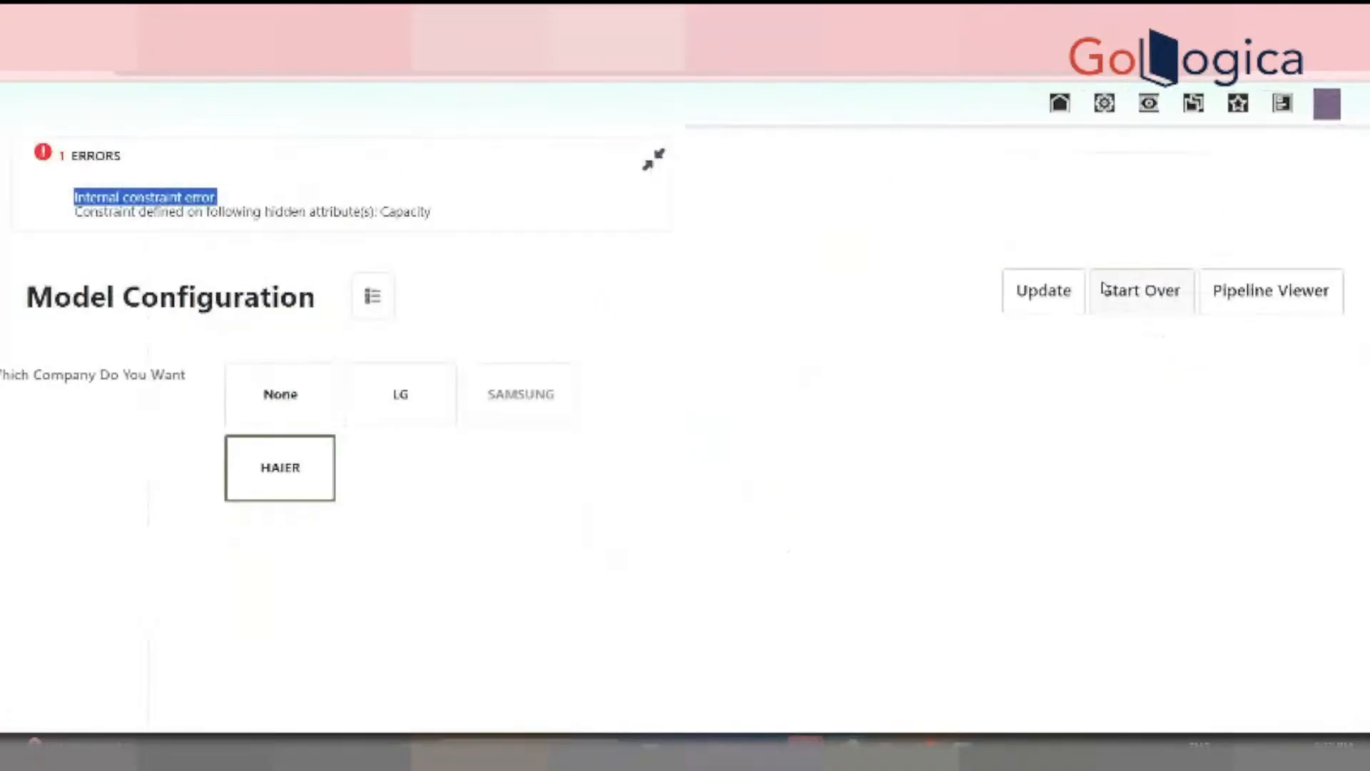
Start the refrigerator model configuration over and check which fields it offers, trying the Extended_Warranty and Capacity inputs
{"action": "left_click", "coordinate": [1137, 294]}
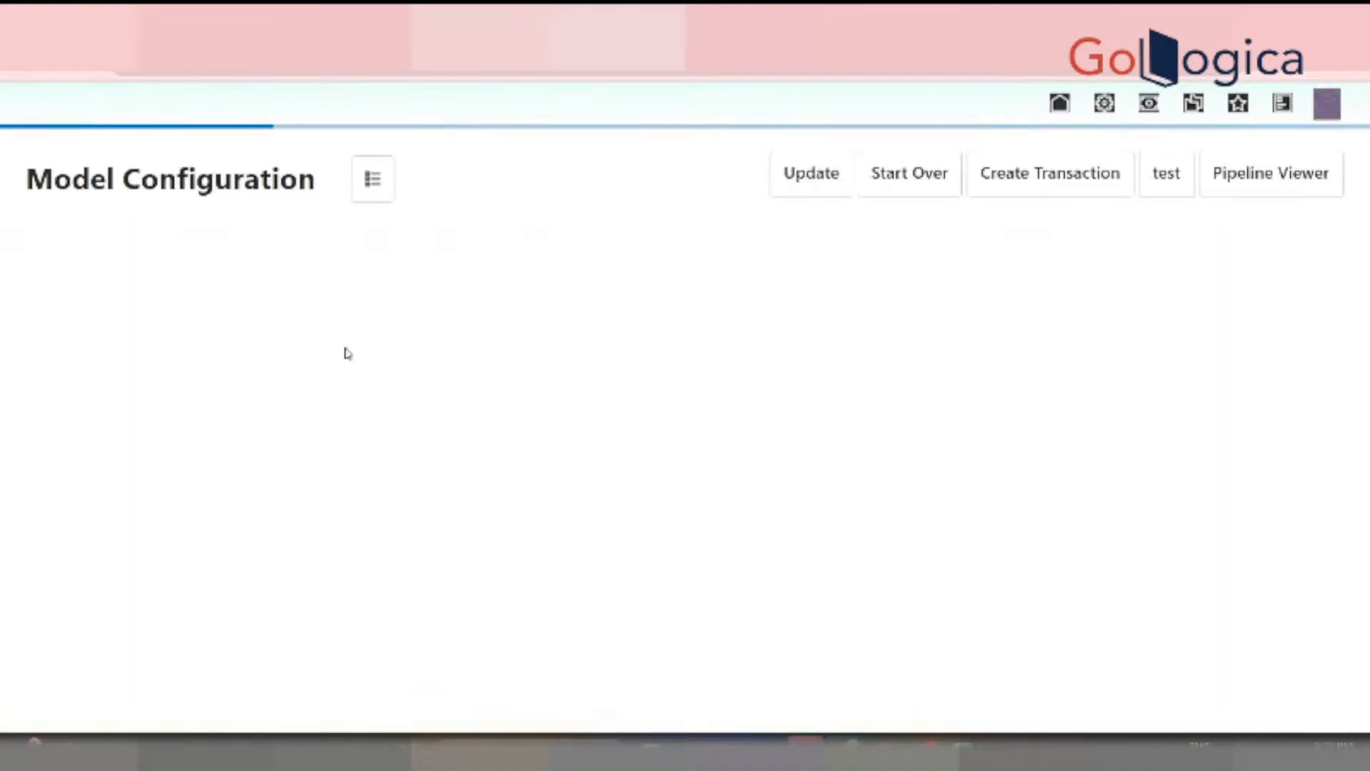
{"action": "left_click", "coordinate": [229, 315]}
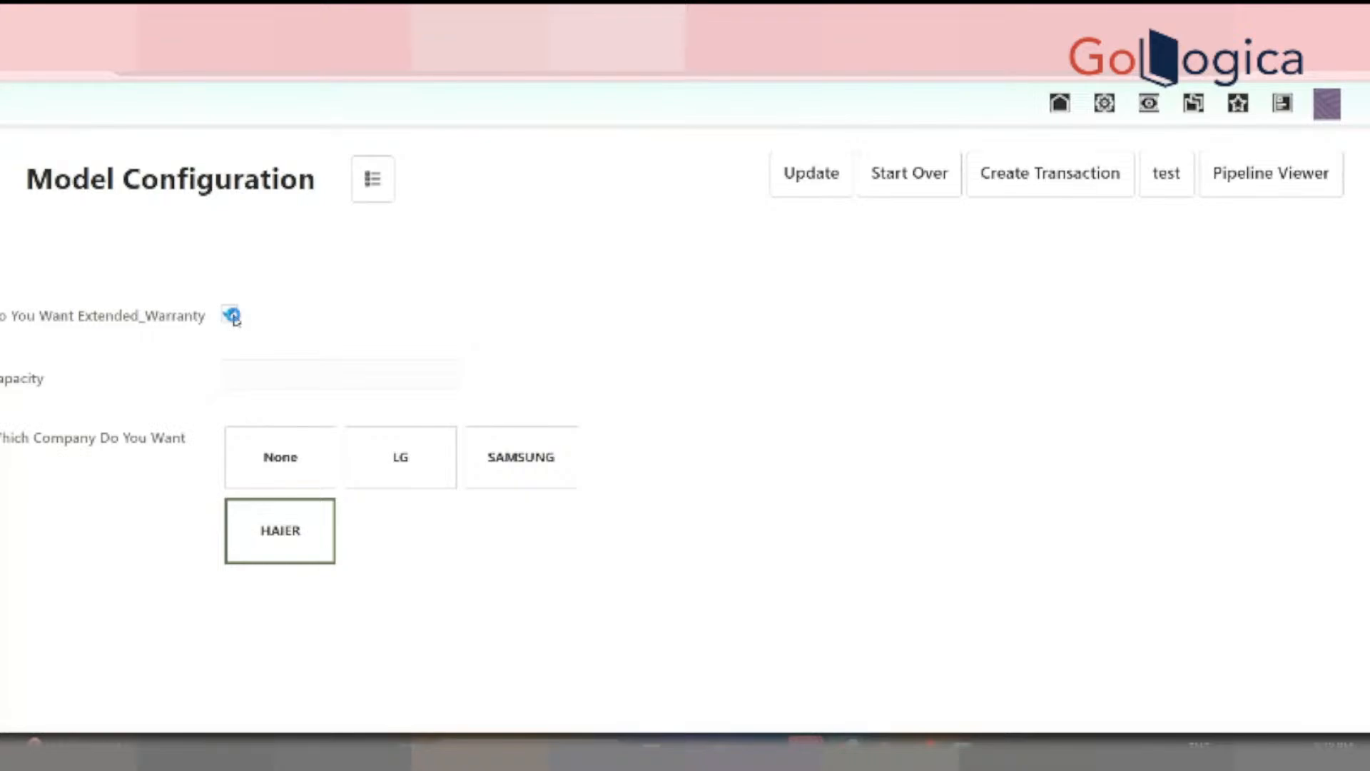
{"action": "left_click", "coordinate": [230, 315]}
{"action": "left_click", "coordinate": [438, 358]}
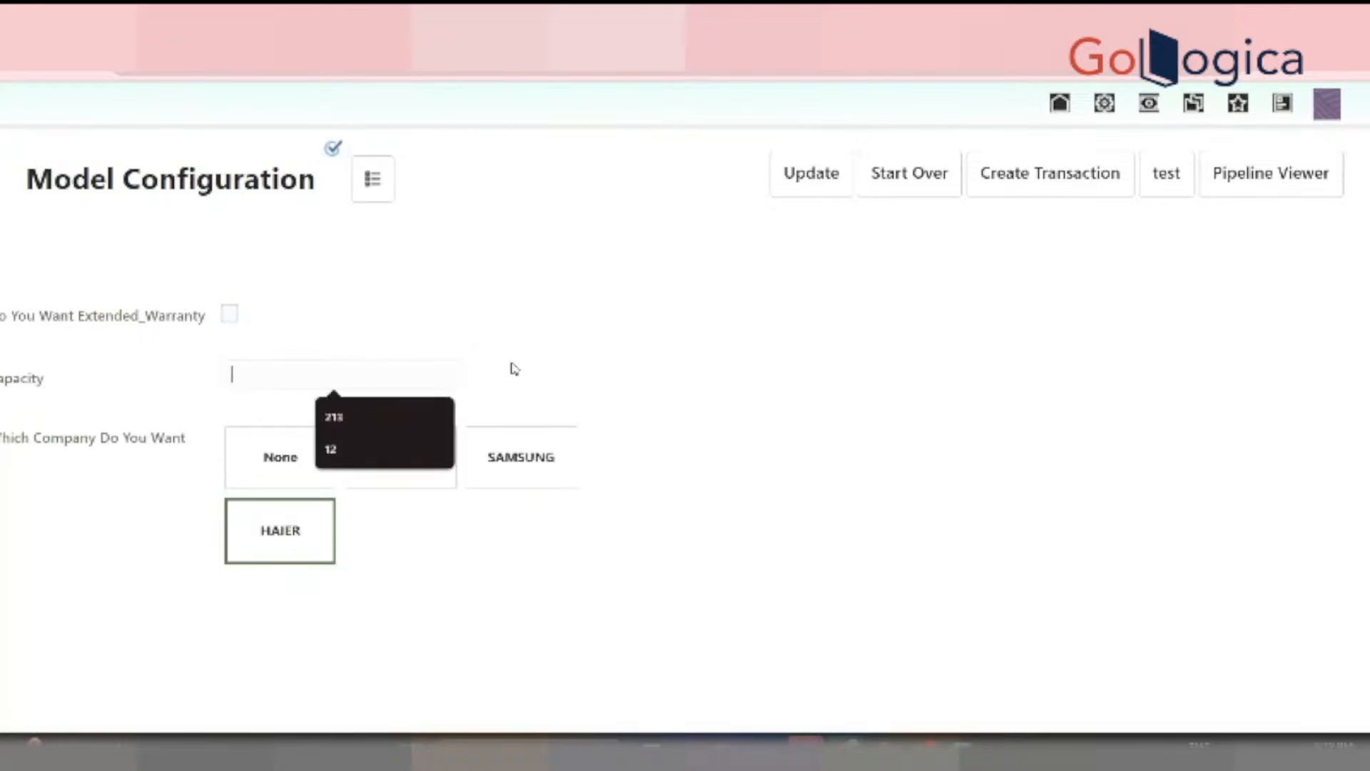
{"action": "left_click", "coordinate": [655, 355]}
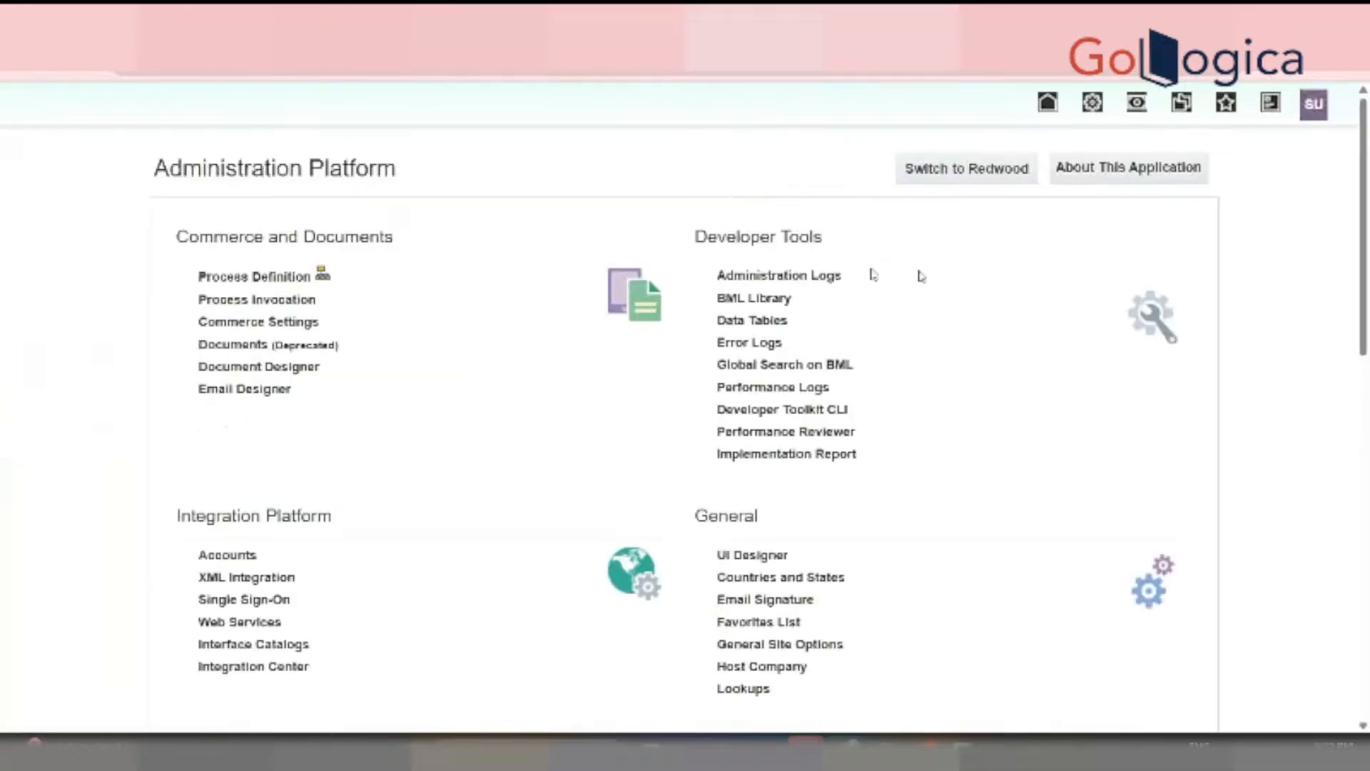
Open the layout of the Configuration For Refrigerators flow from the BAJAJ ELECTRONICS quick links
{"action": "scroll", "coordinate": [407, 411], "scroll_direction": "down", "scroll_amount": 4}
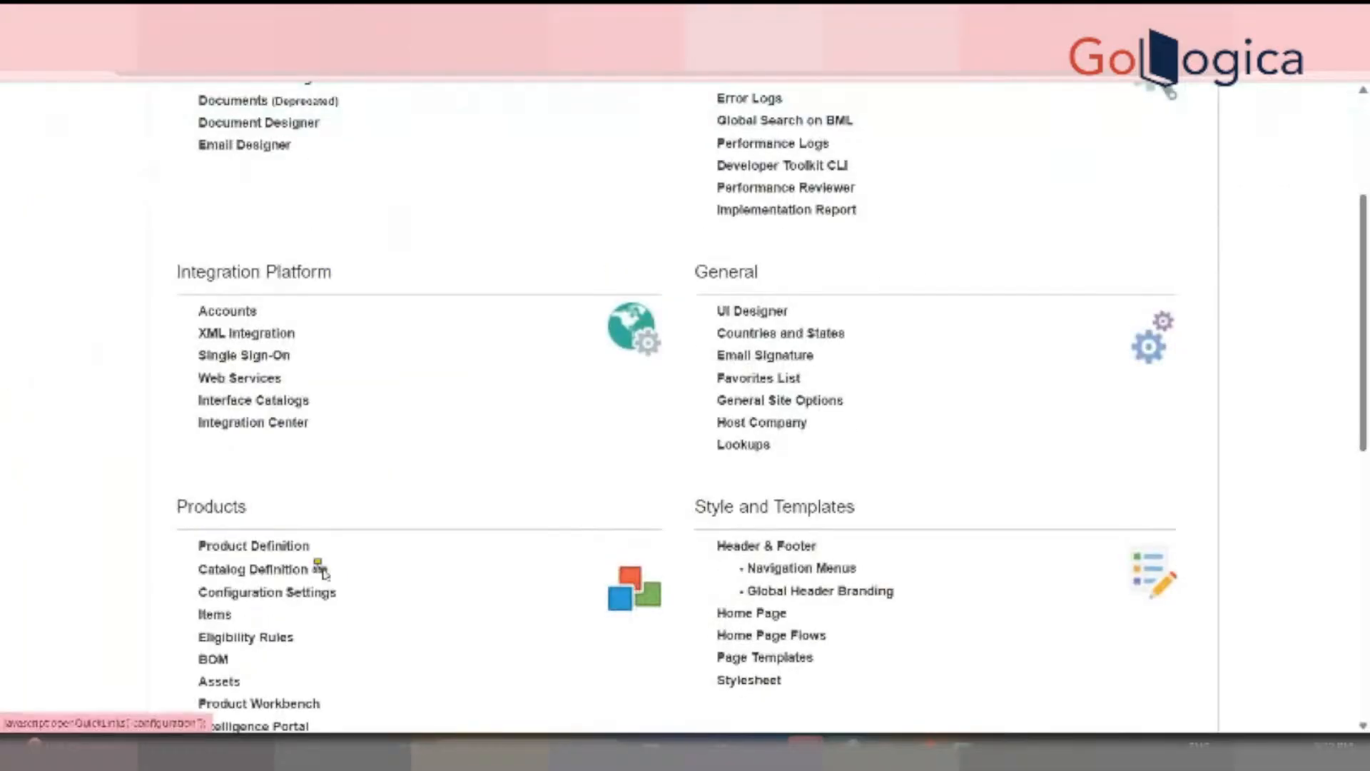
{"action": "left_click", "coordinate": [318, 568]}
{"action": "left_click", "coordinate": [306, 233]}
{"action": "left_click", "coordinate": [263, 298]}
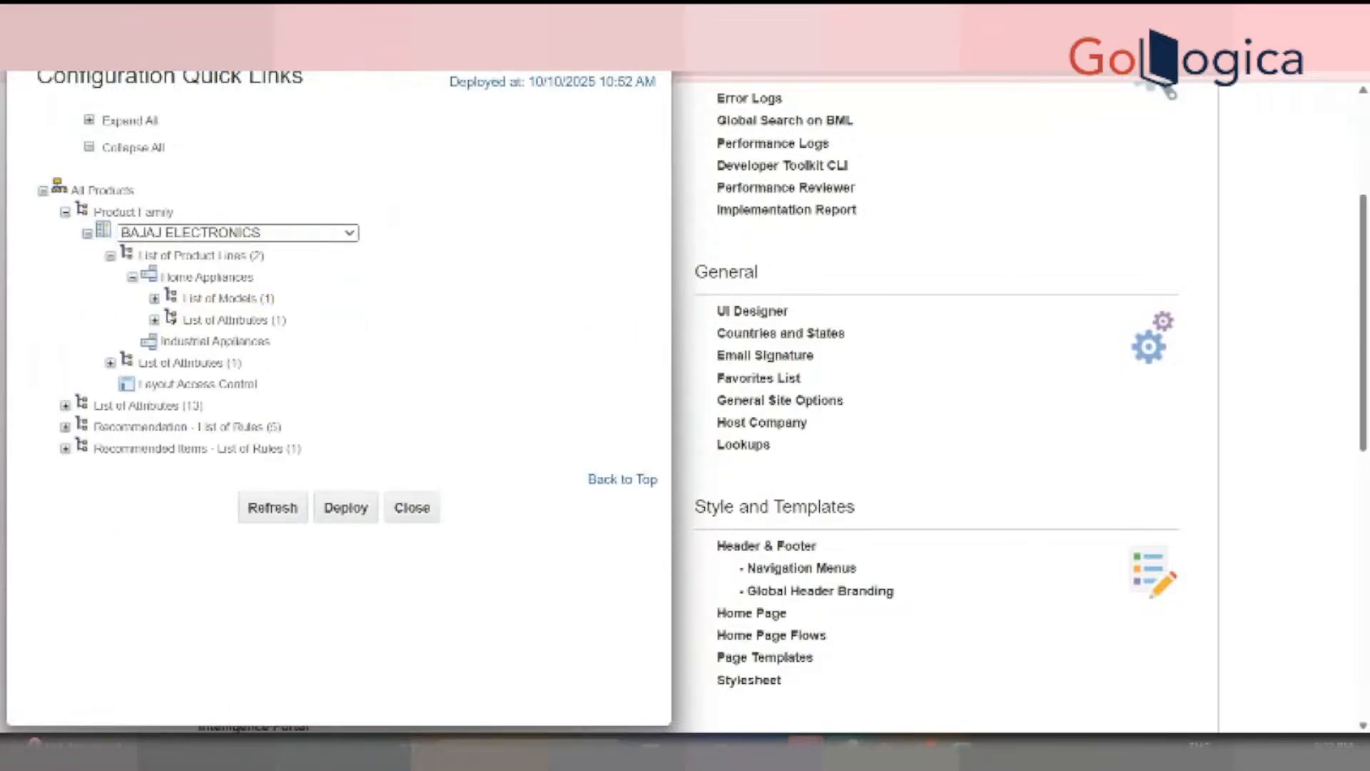
{"action": "left_click", "coordinate": [154, 320]}
{"action": "left_click", "coordinate": [154, 298]}
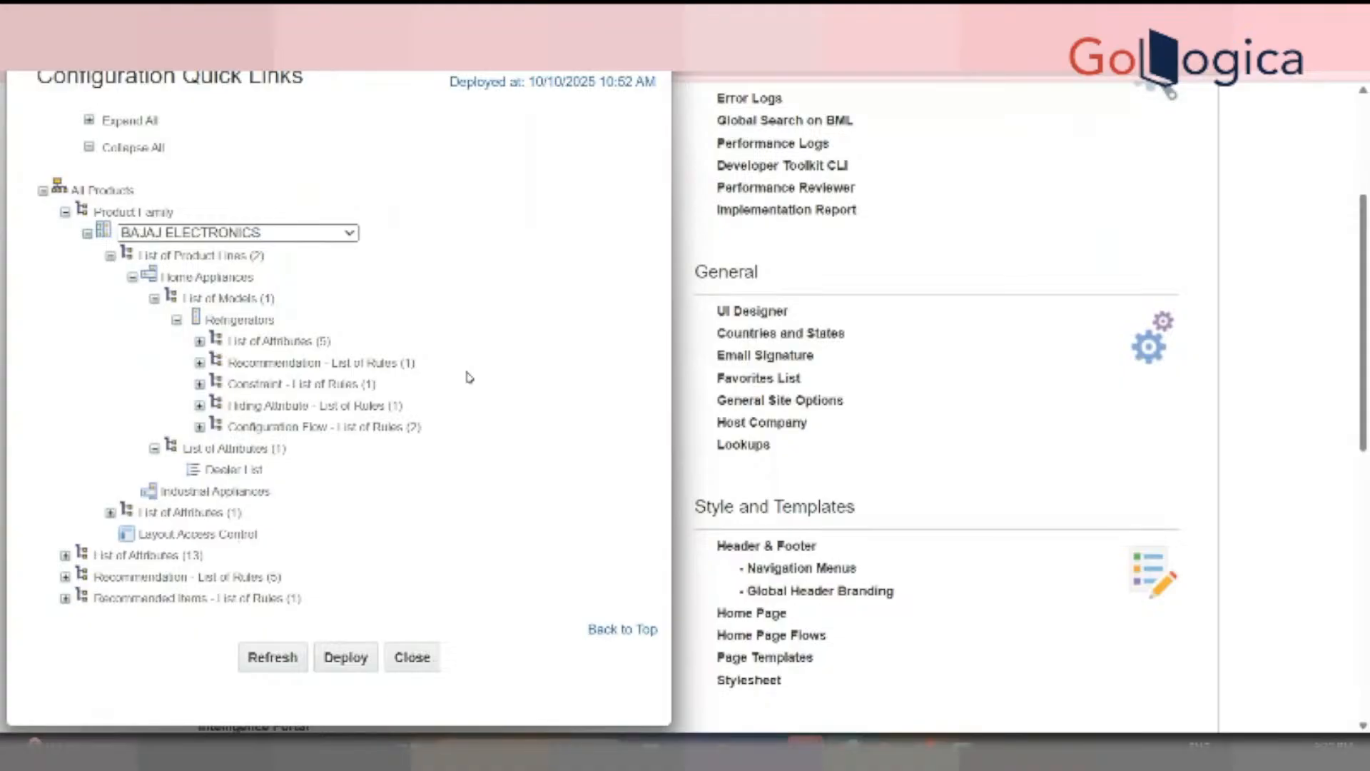
{"action": "left_click", "coordinate": [200, 426]}
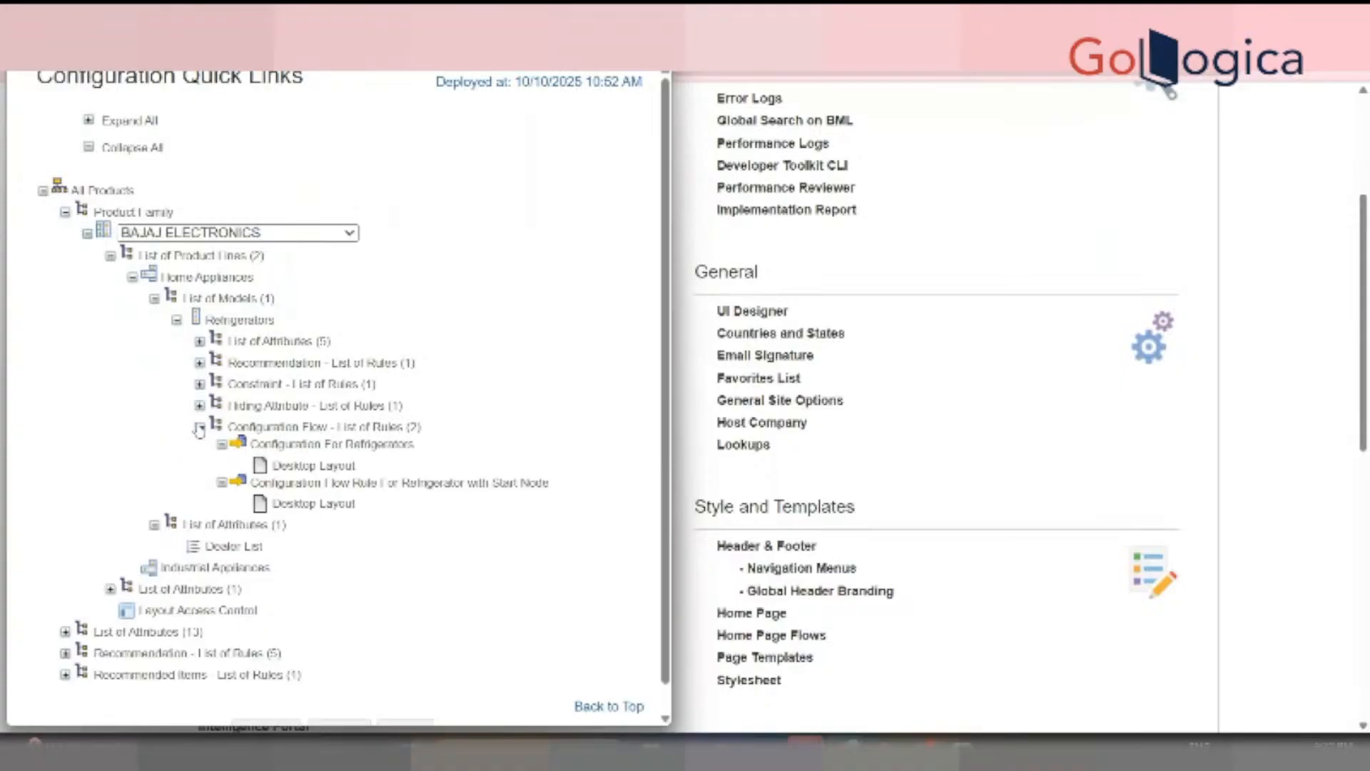
{"action": "left_click", "coordinate": [386, 445]}
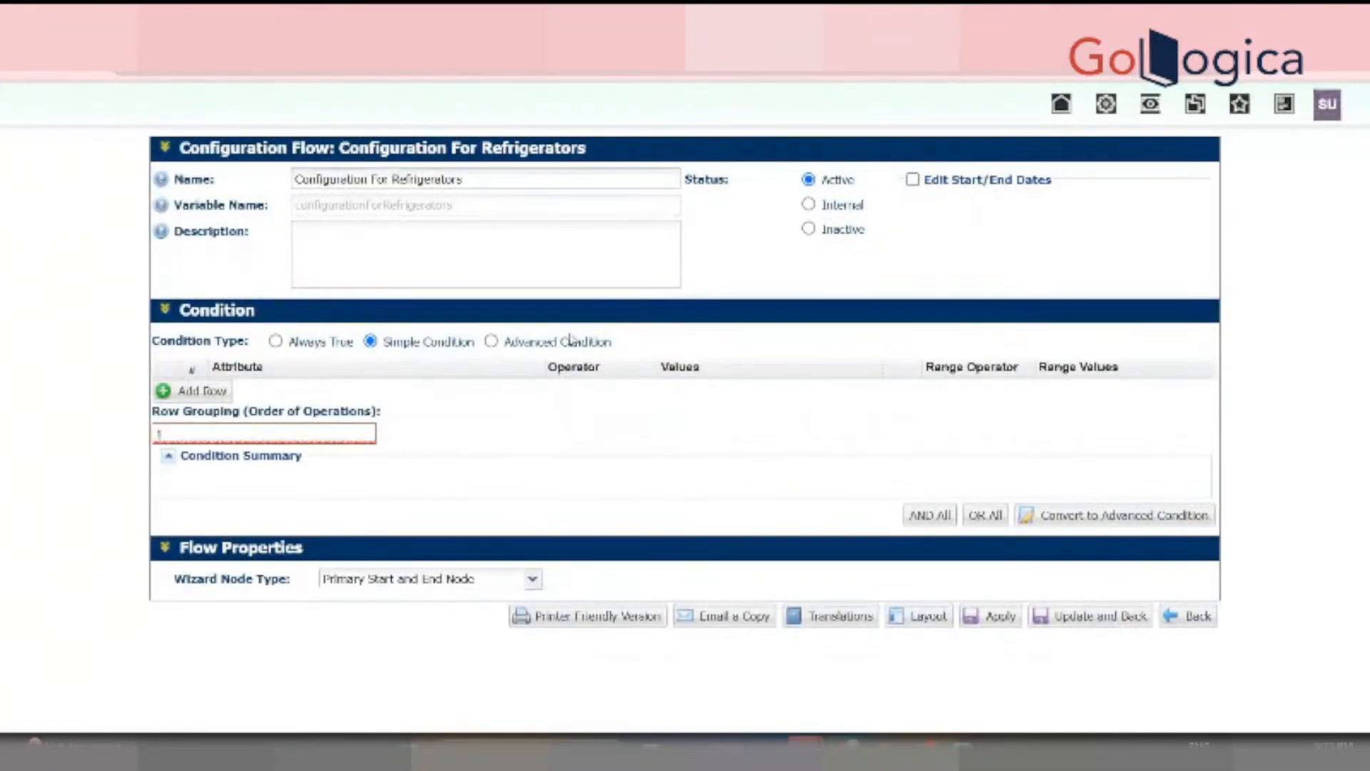
{"action": "left_click", "coordinate": [570, 340]}
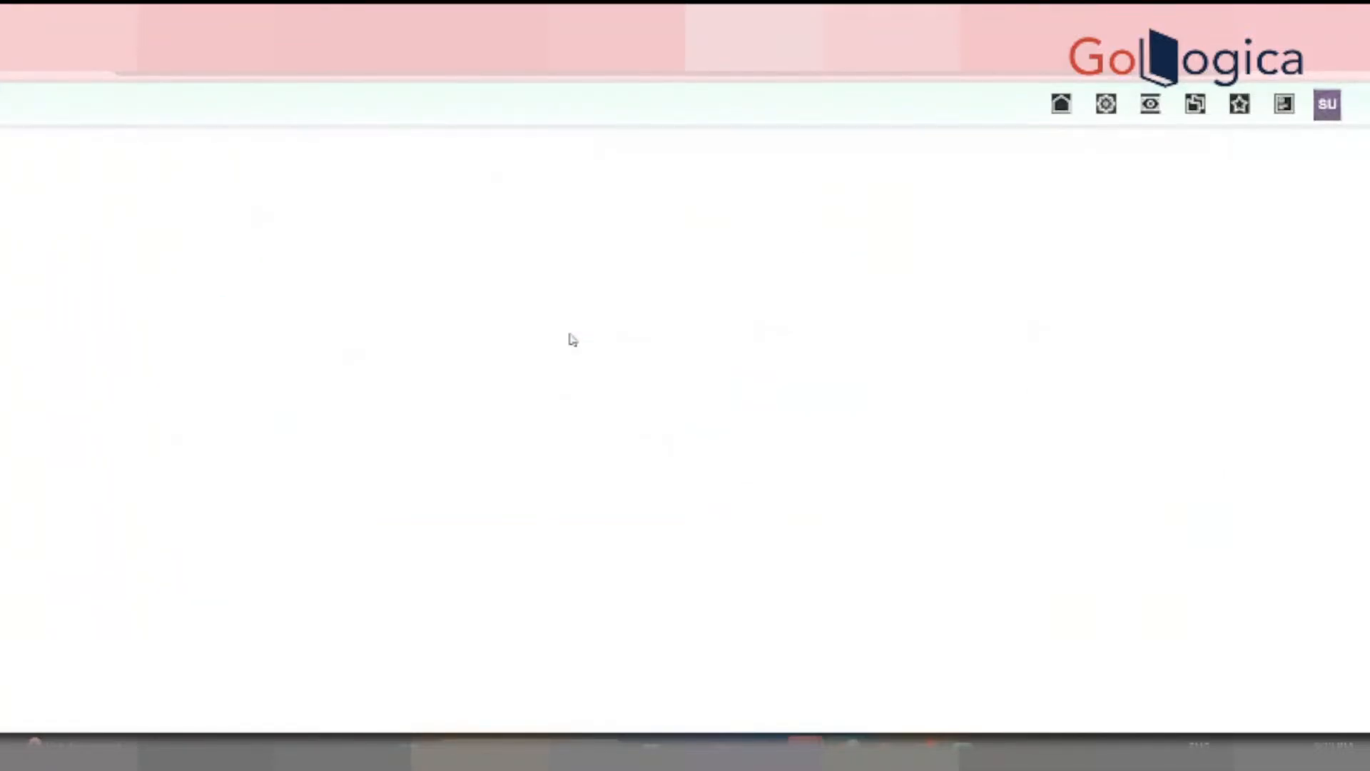
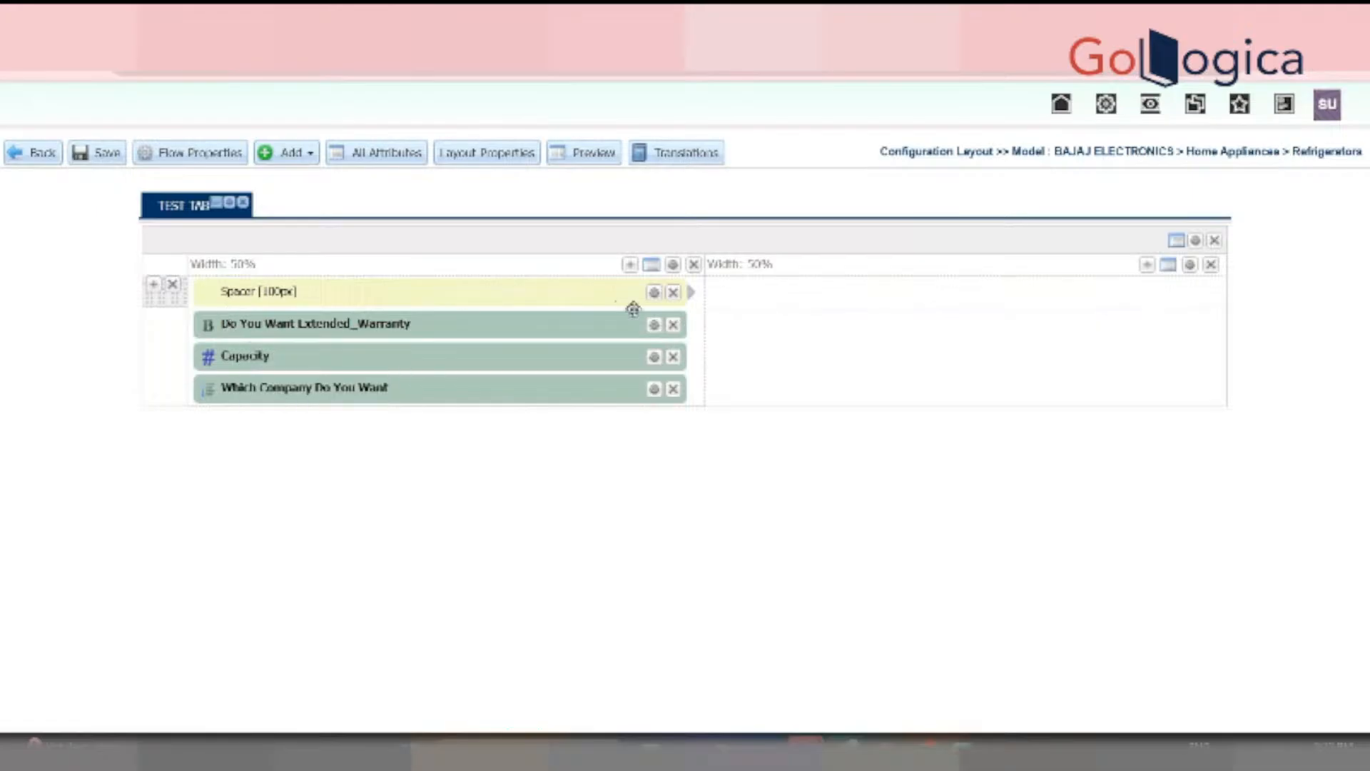
Find the Fridge Color attribute by filtering for "Frid" and place it below Which Company Do You Want in the layout
{"action": "left_click", "coordinate": [302, 152]}
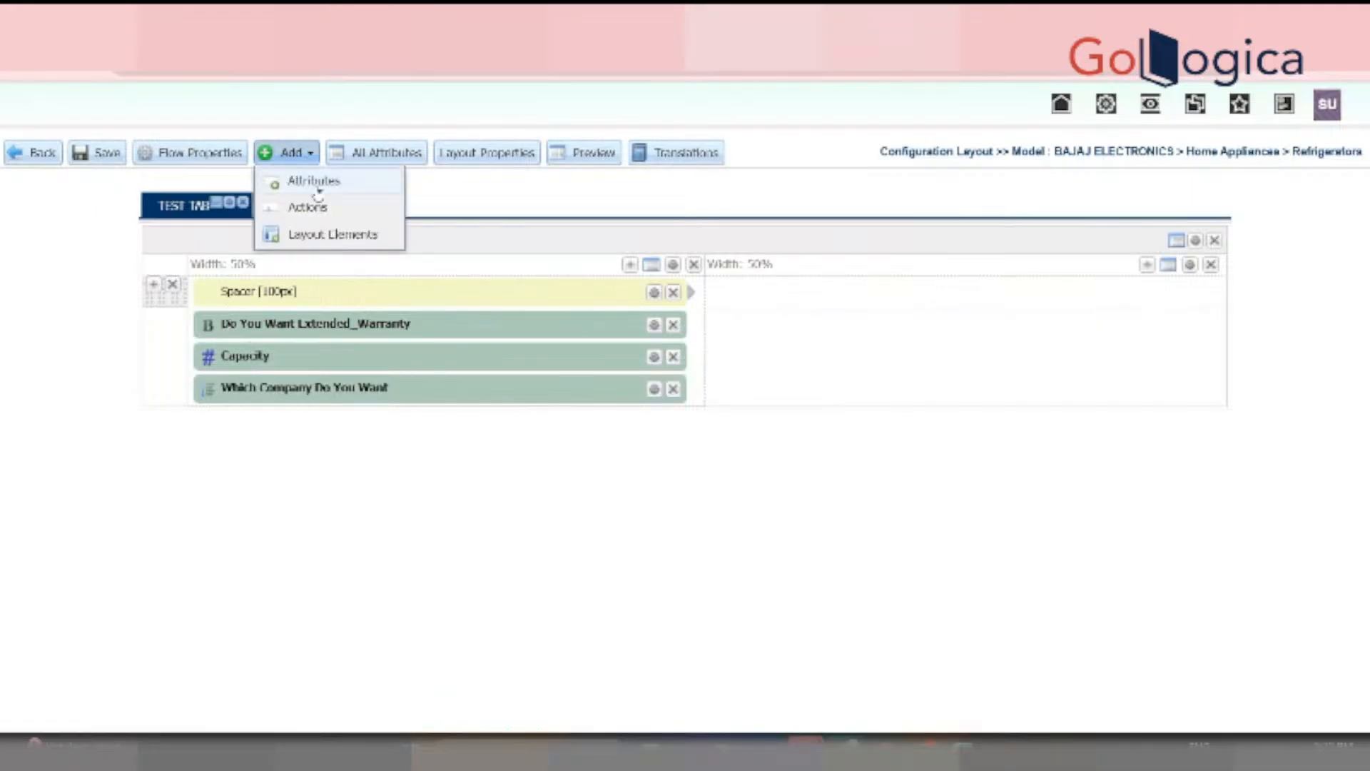
{"action": "left_click", "coordinate": [314, 182]}
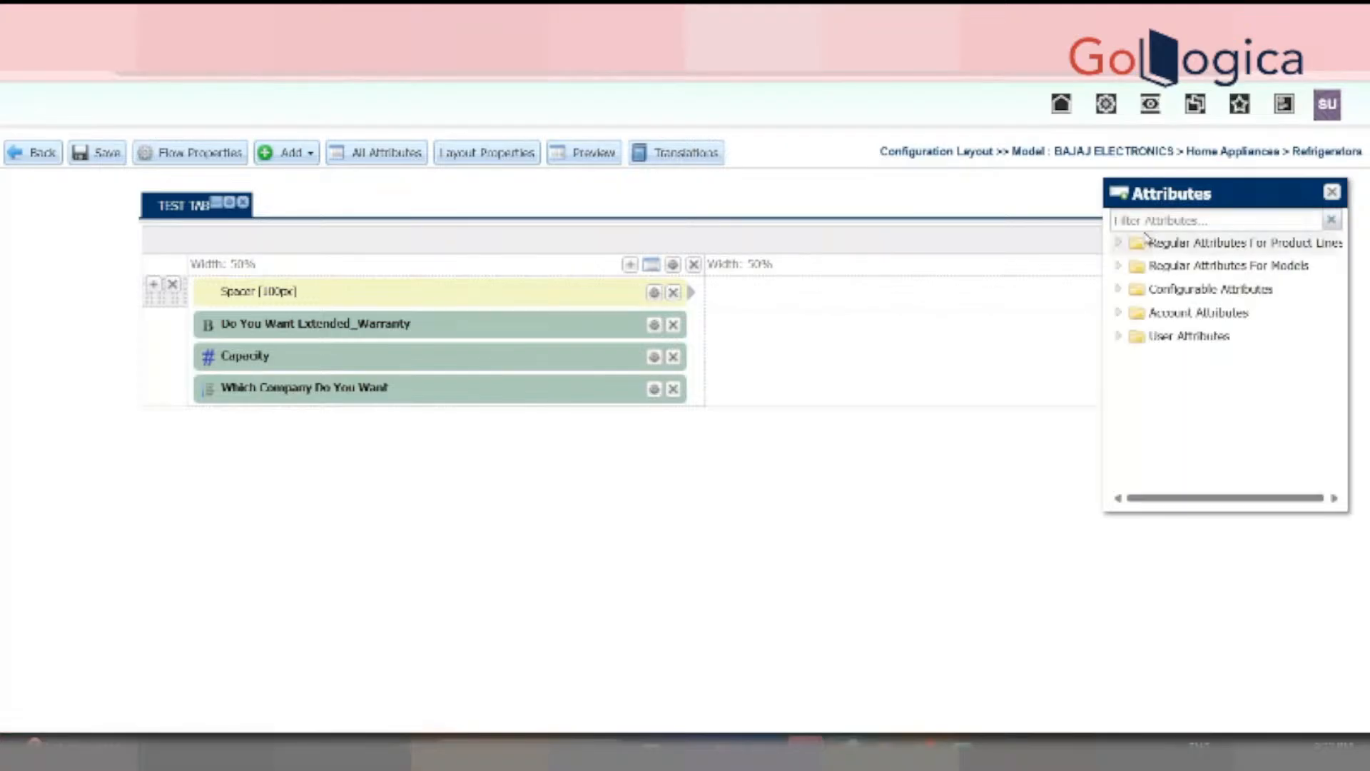
{"action": "left_click", "coordinate": [1170, 219]}
{"action": "type", "text": "Frid"}
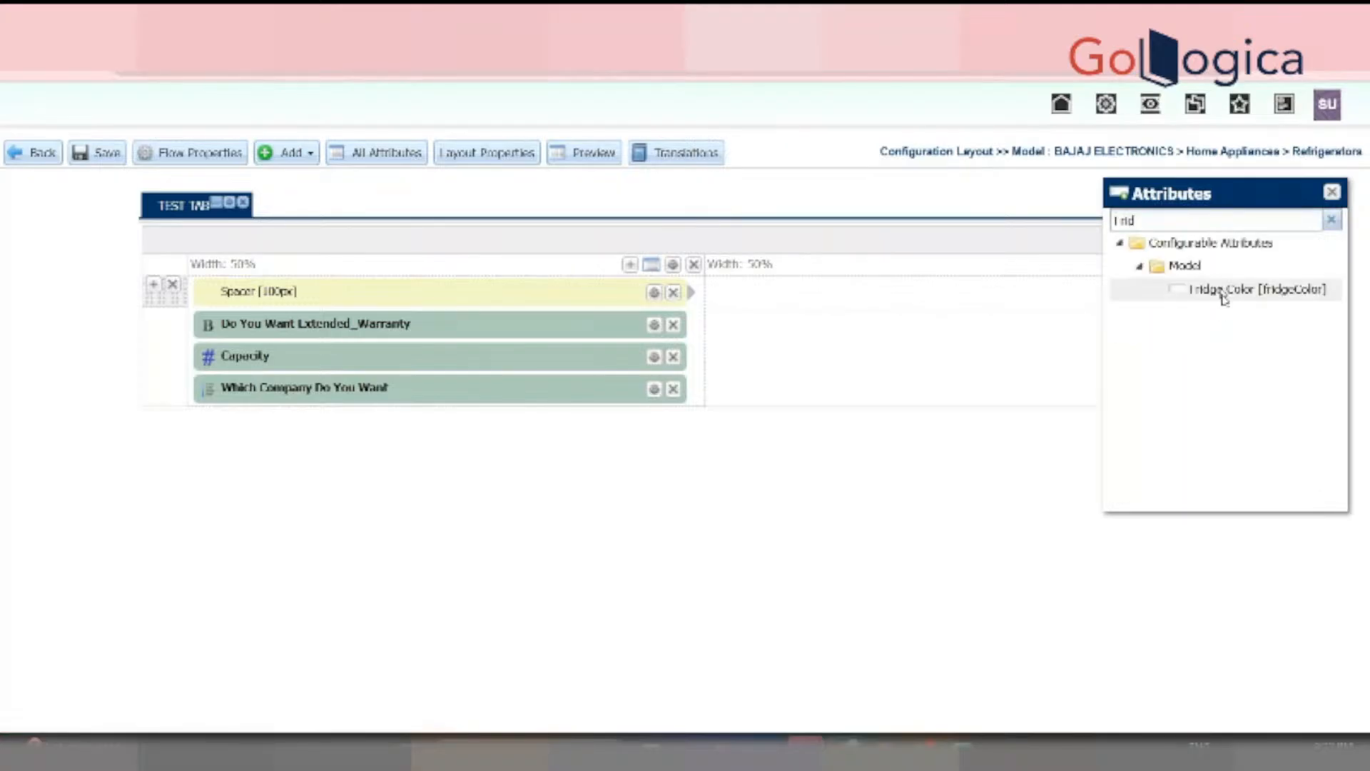
{"action": "left_click_drag", "start_coordinate": [1254, 301], "coordinate": [592, 399]}
Filter the attributes for "How M", place How Many Doors Do you Require? above Fridge Color, and save the layout
{"action": "left_click_drag", "start_coordinate": [1186, 220], "coordinate": [1069, 225]}
{"action": "key", "text": "BackSpace"}
{"action": "type", "text": "D"}
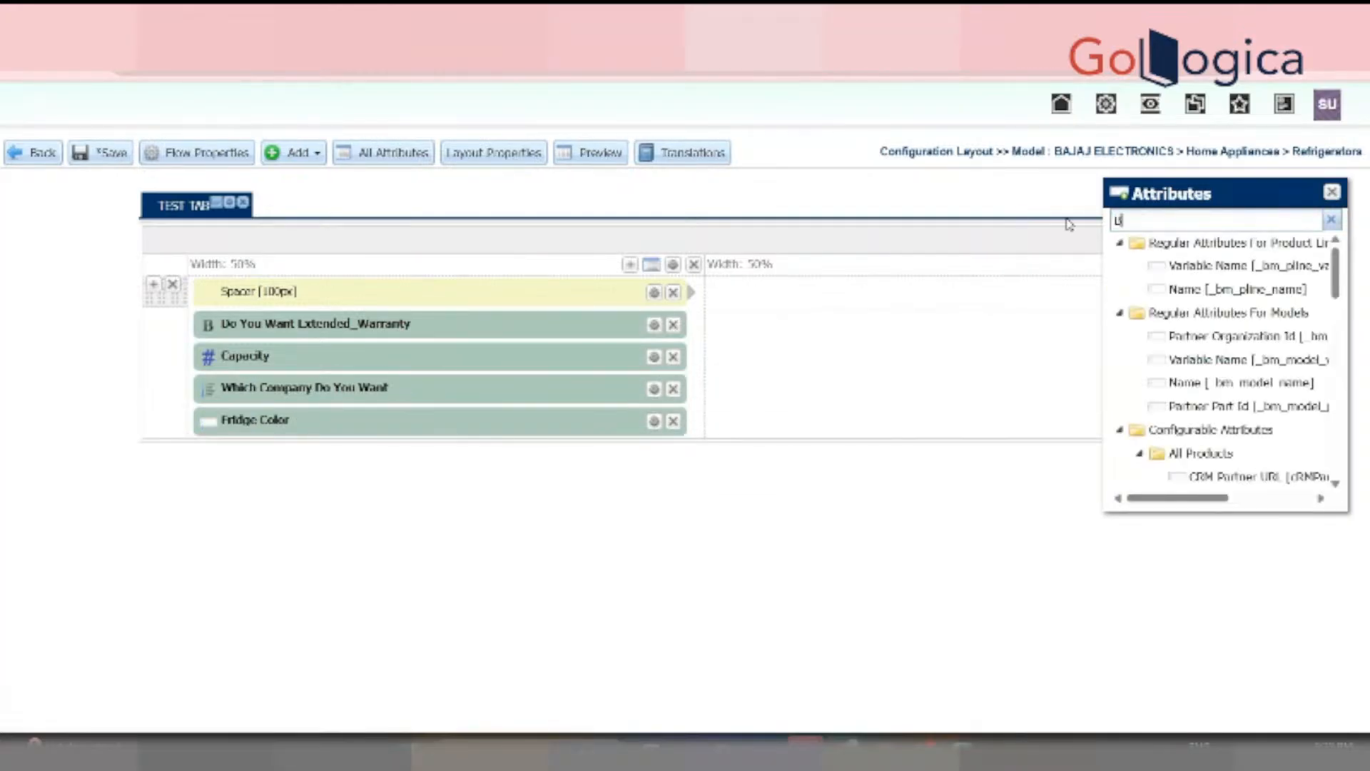
{"action": "type", "text": "i"}
{"action": "key", "text": "BackSpace"}
{"action": "key", "text": "BackSpace"}
{"action": "type", "text": "How M"}
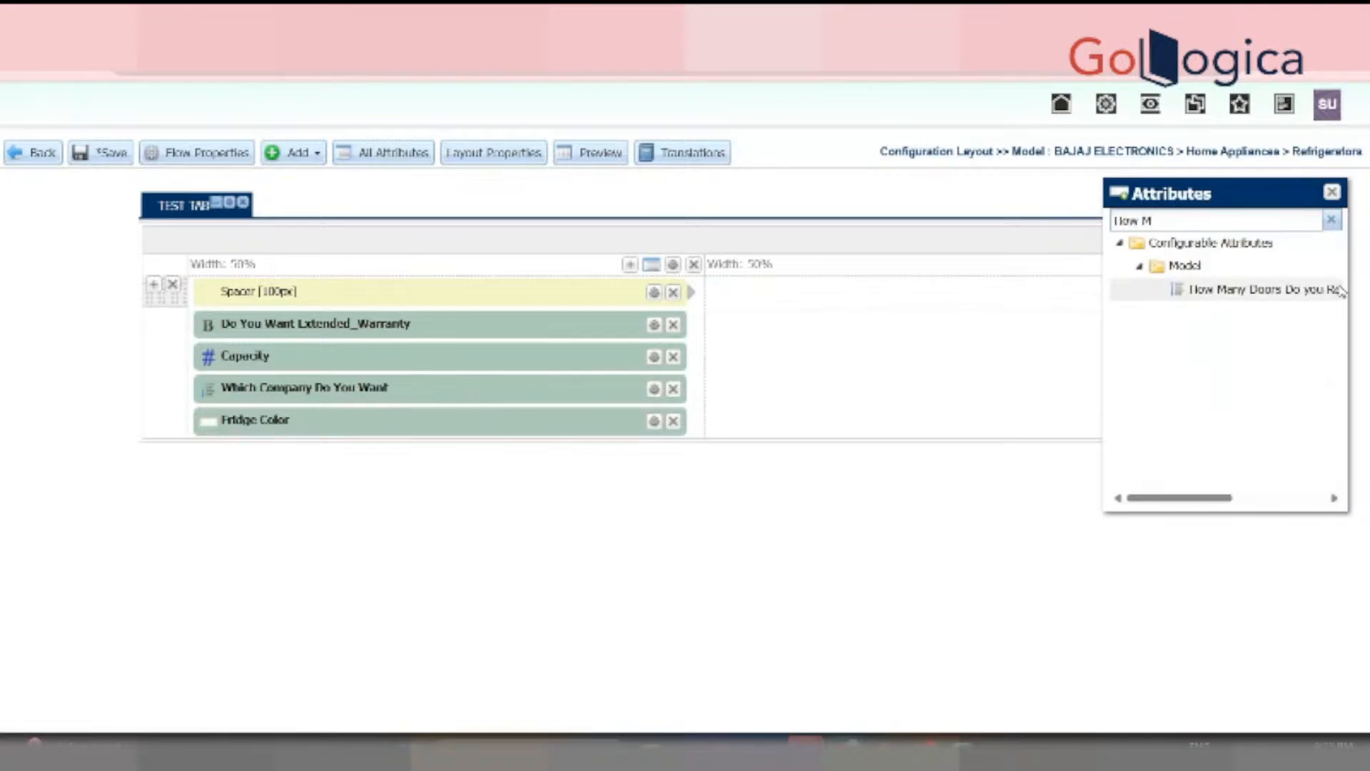
{"action": "left_click_drag", "start_coordinate": [1316, 292], "coordinate": [518, 417]}
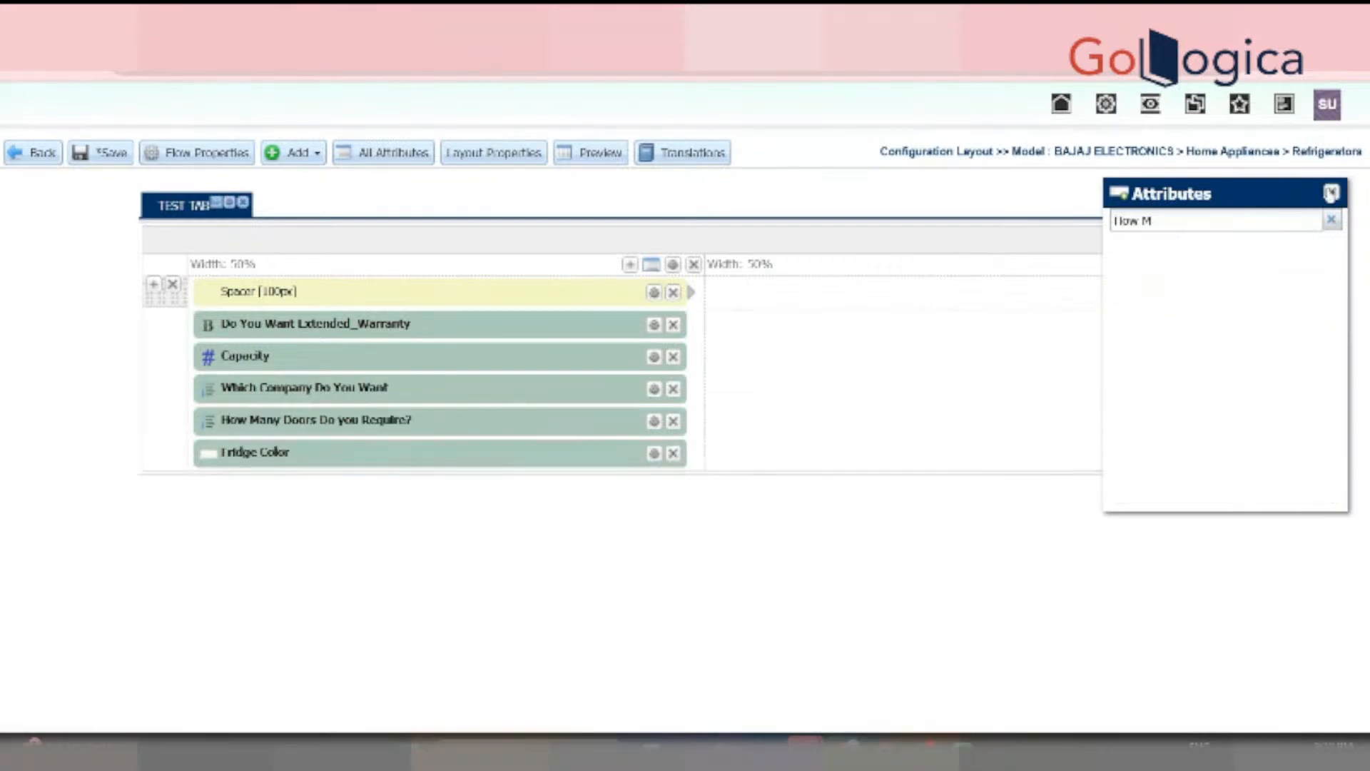
{"action": "left_click", "coordinate": [1331, 193]}
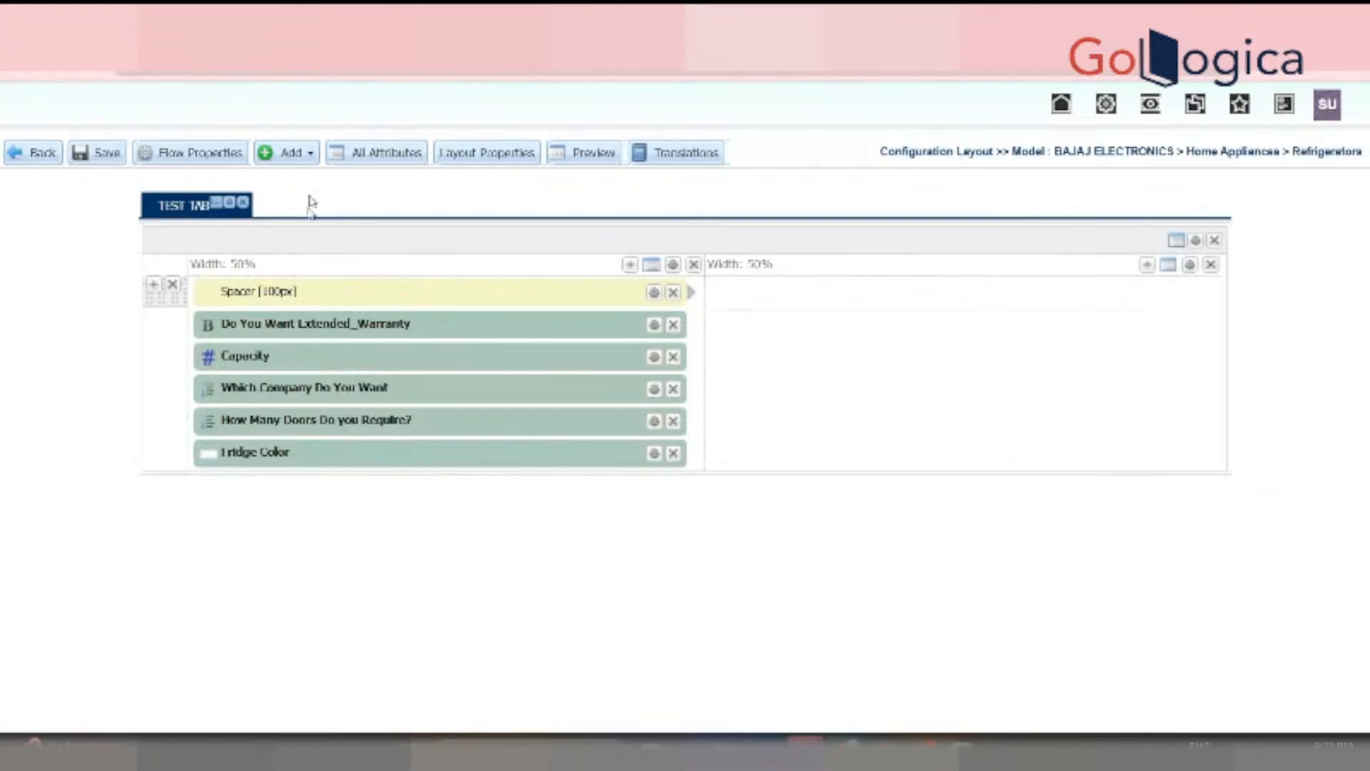
Add a third column to the TEST TAB layout and move the spacer and all five attributes into the middle column
{"action": "left_click", "coordinate": [630, 265]}
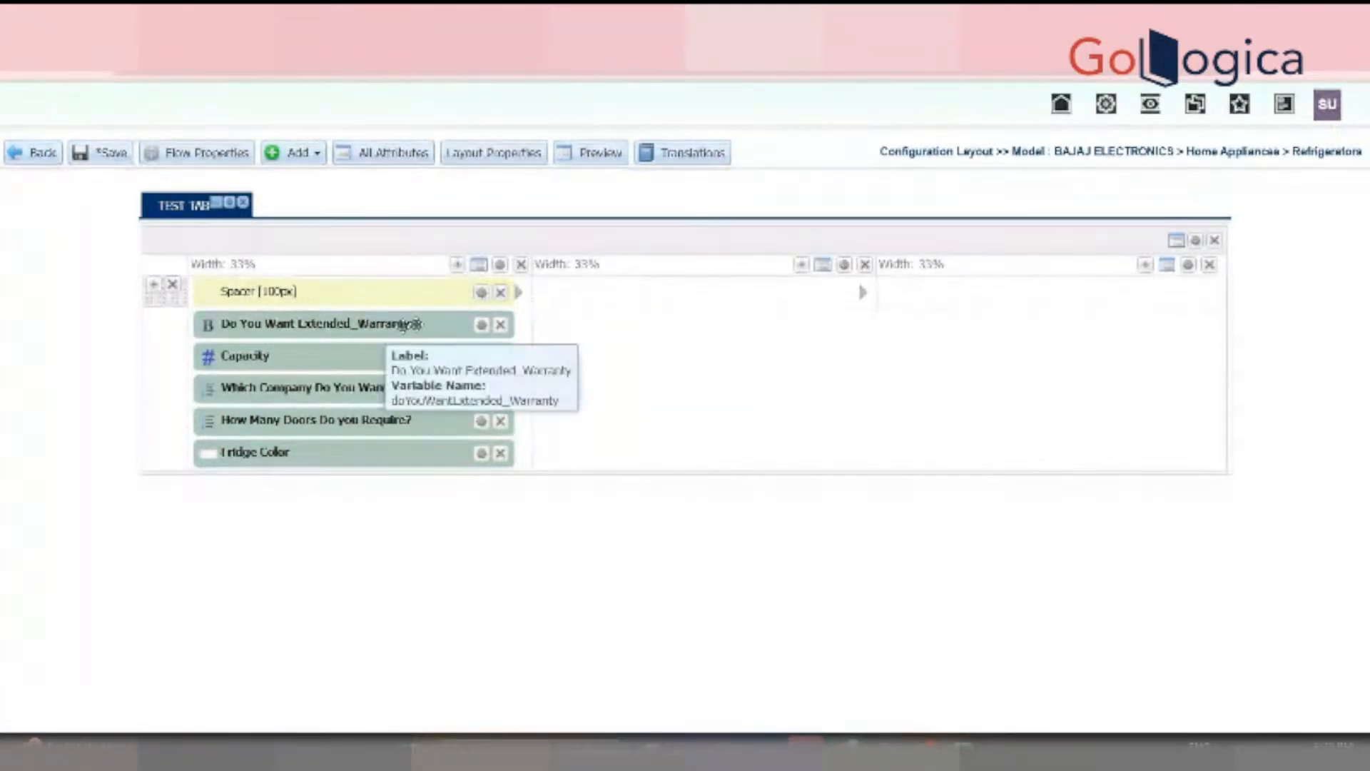
{"action": "left_click_drag", "start_coordinate": [366, 323], "coordinate": [548, 306]}
{"action": "left_click_drag", "start_coordinate": [425, 321], "coordinate": [555, 320]}
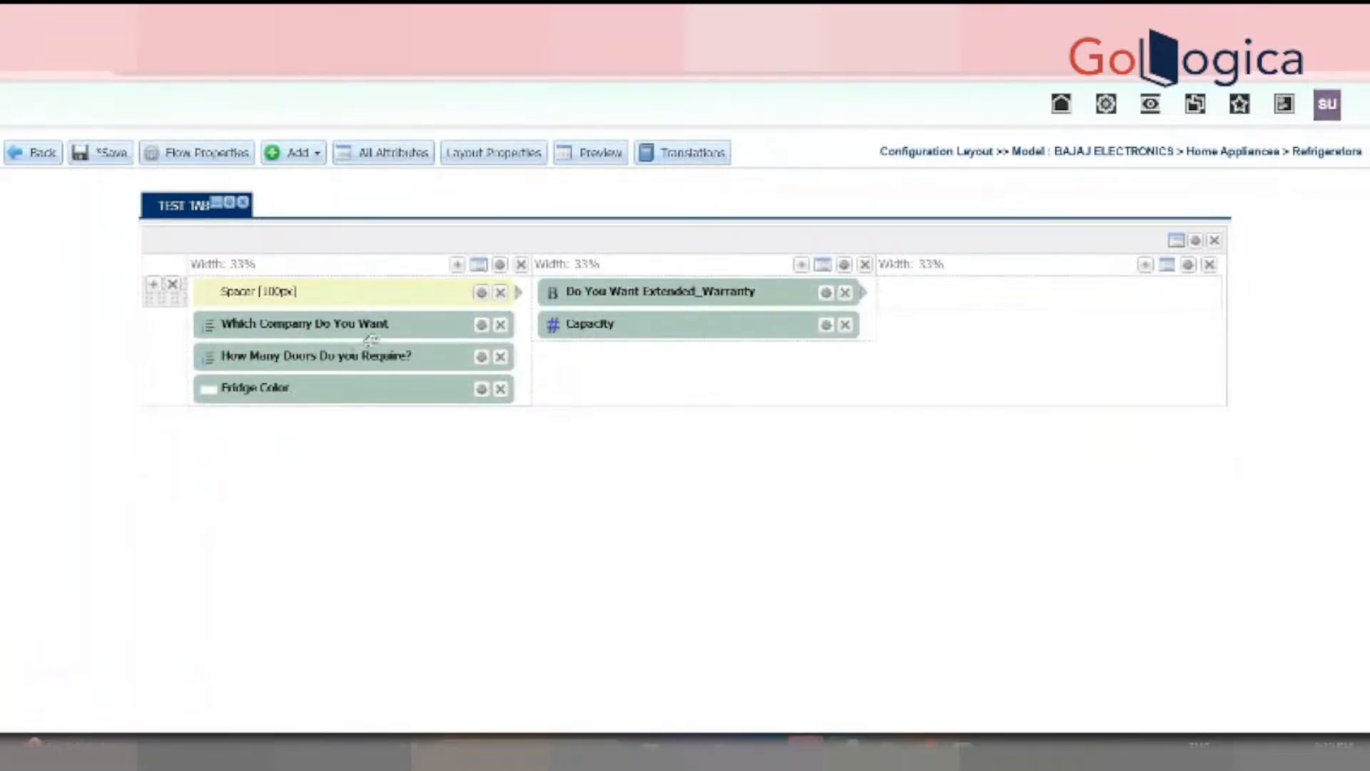
{"action": "left_click_drag", "start_coordinate": [371, 336], "coordinate": [563, 356]}
{"action": "left_click_drag", "start_coordinate": [357, 323], "coordinate": [564, 356]}
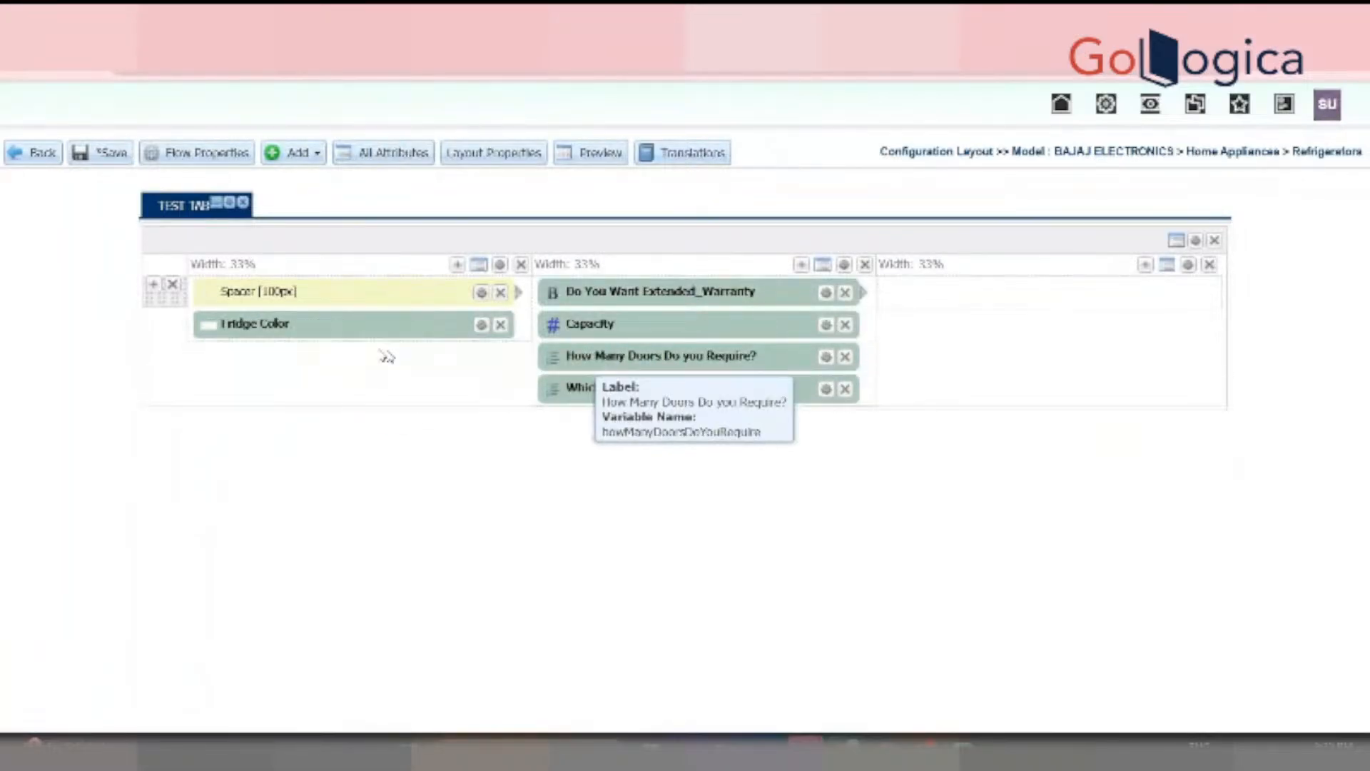
{"action": "left_click_drag", "start_coordinate": [371, 325], "coordinate": [563, 419]}
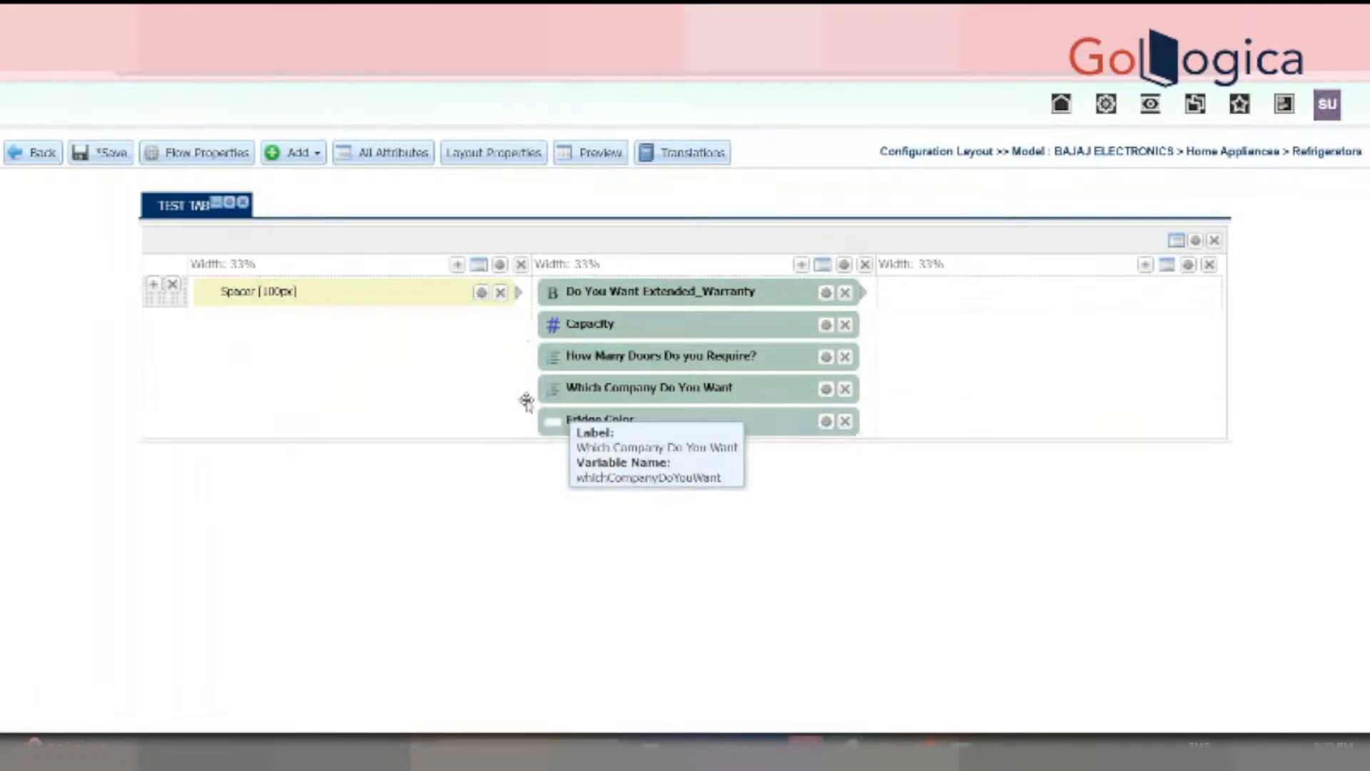
{"action": "left_click_drag", "start_coordinate": [450, 280], "coordinate": [557, 287]}
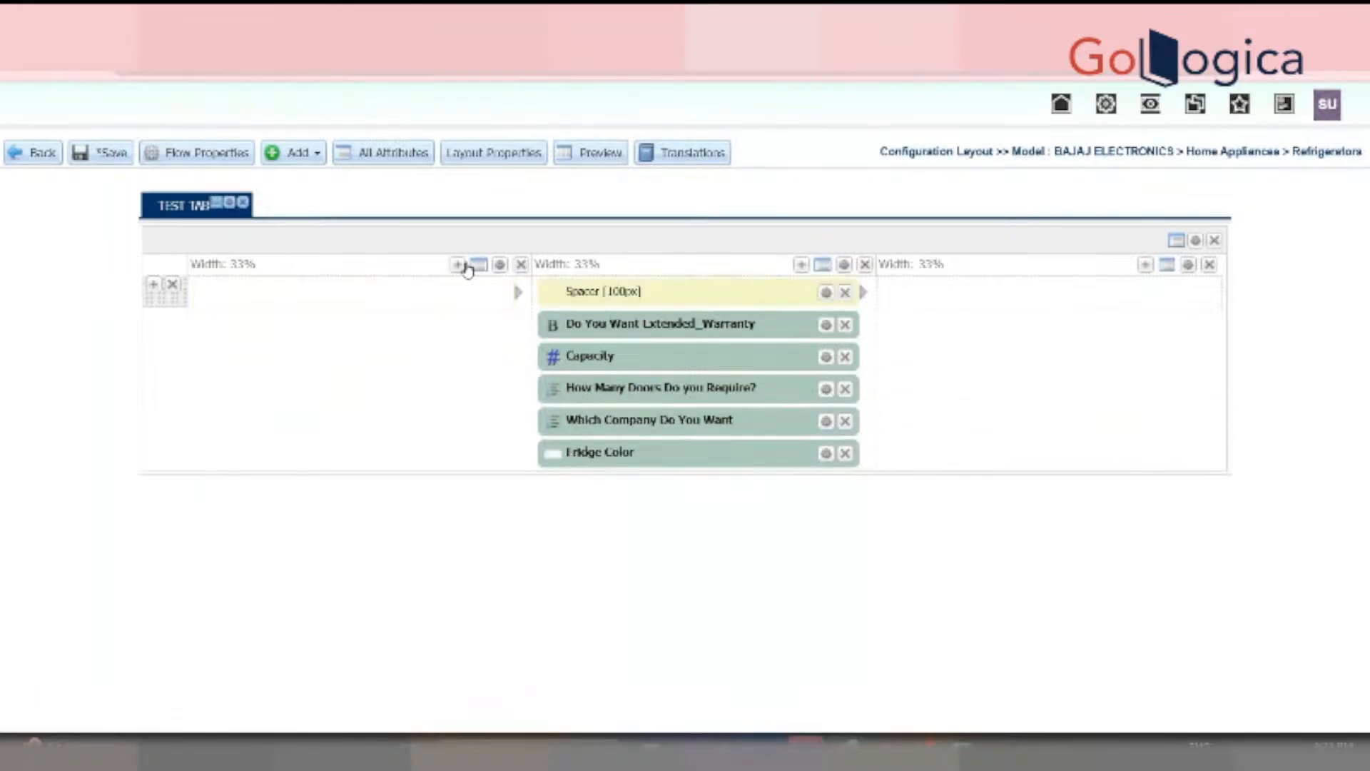
Keep Auto Size Columns enabled in the first column's properties and save the layout
{"action": "left_click", "coordinate": [498, 265]}
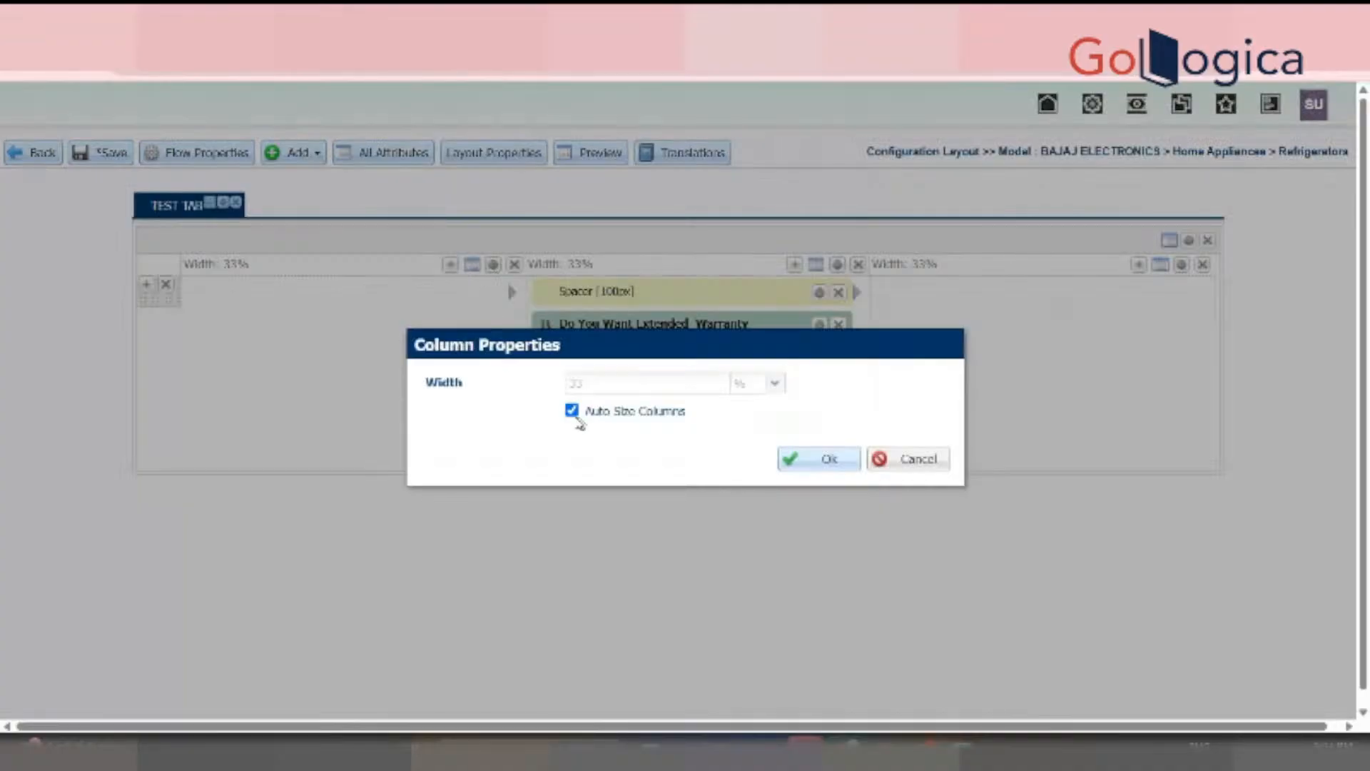
{"action": "left_click", "coordinate": [828, 459]}
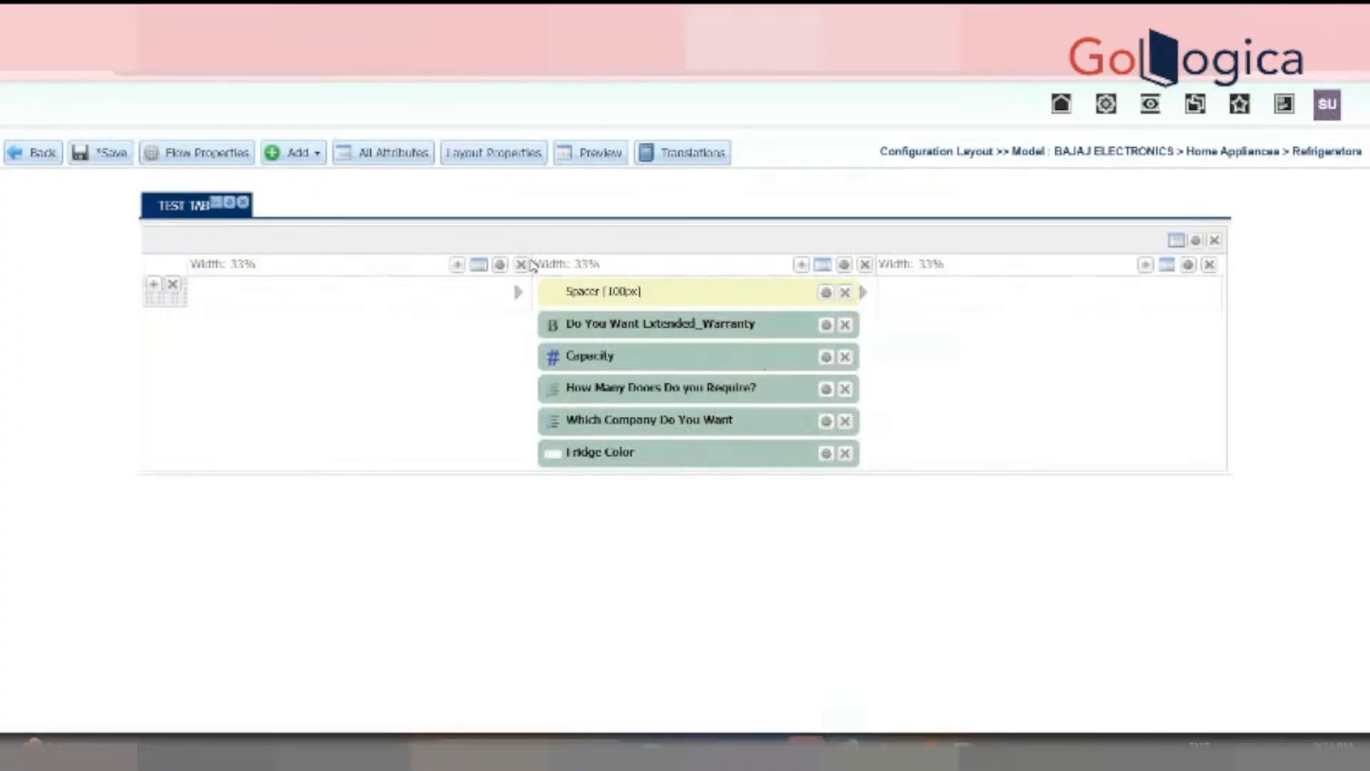
{"action": "left_click", "coordinate": [104, 152]}
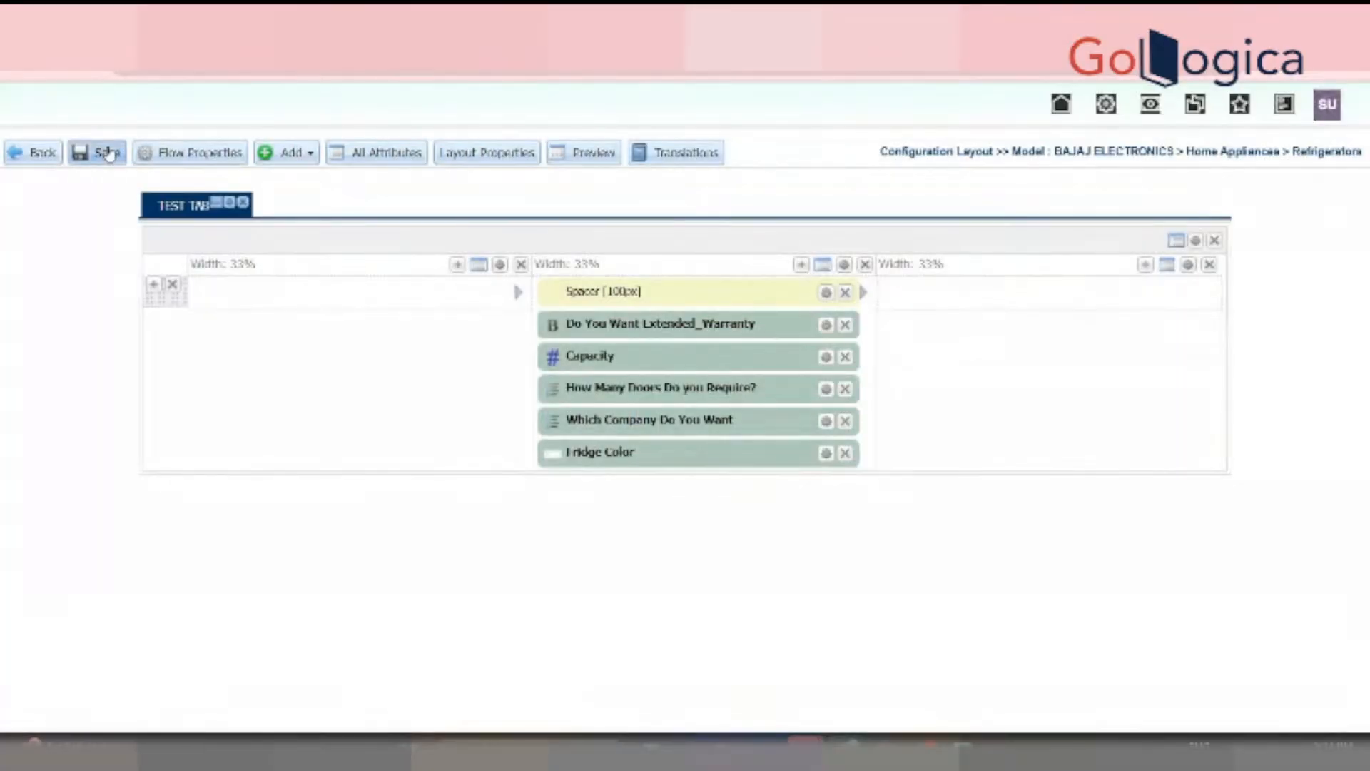
{"action": "left_click", "coordinate": [108, 152]}
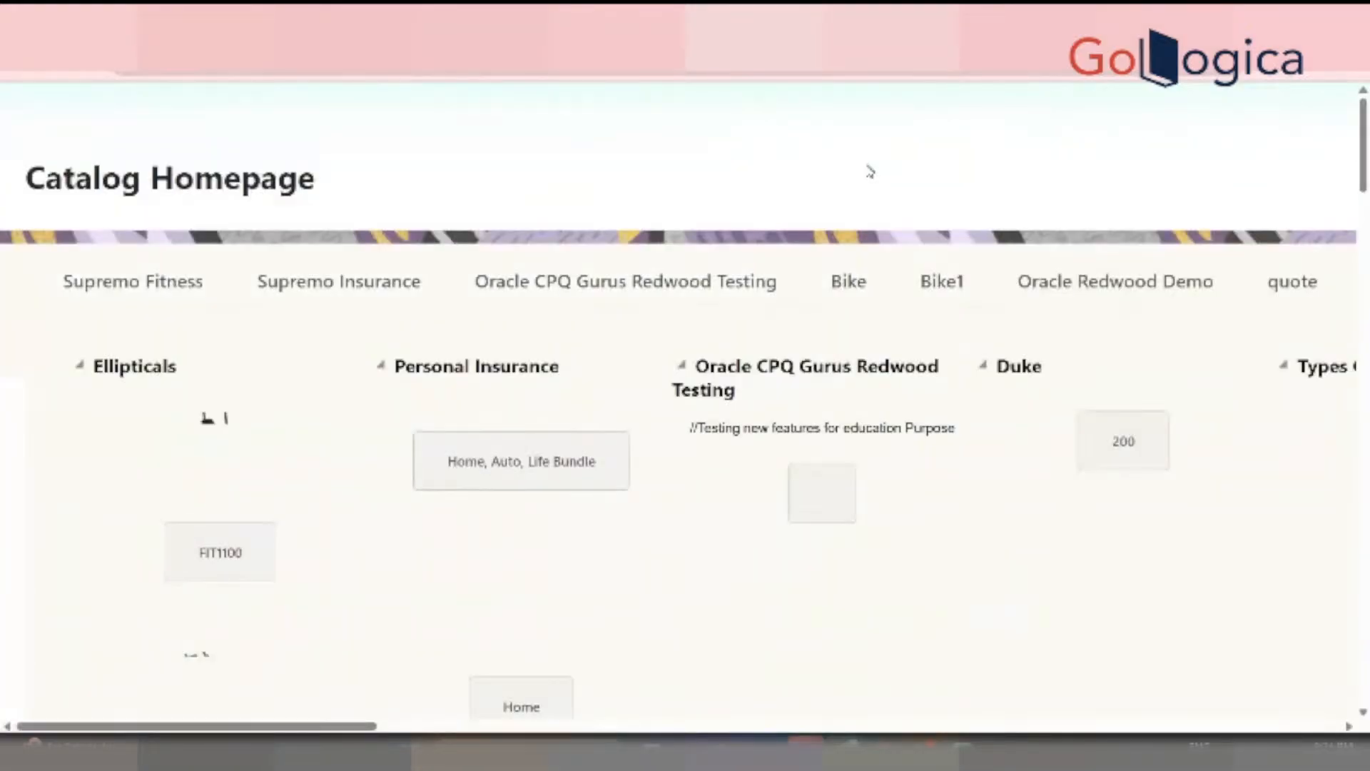
Open Recommendation Rule To Suggest Color of the Refrigerators model through the BAJAJ ELECTRONICS configuration quick links
{"action": "left_click", "coordinate": [1101, 111]}
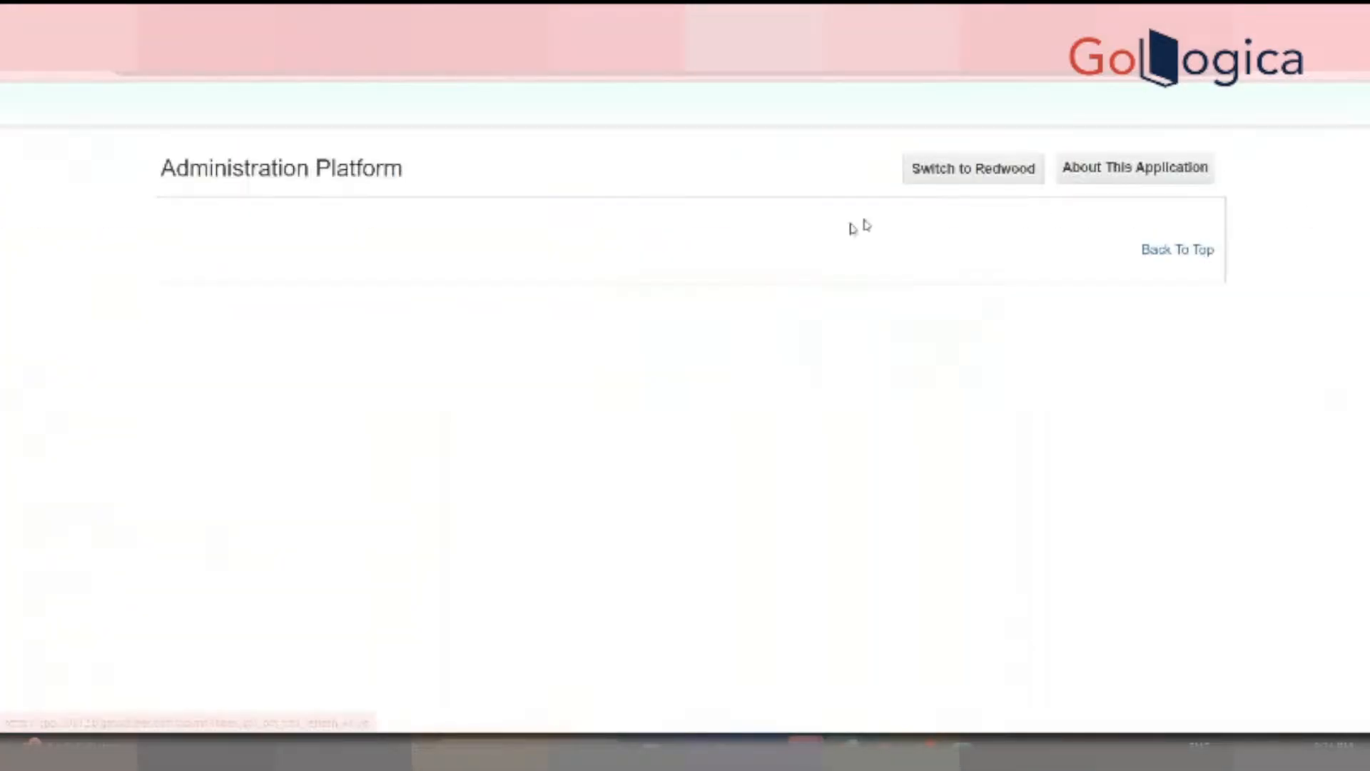
{"action": "scroll", "coordinate": [685, 400], "scroll_direction": "down", "scroll_amount": 5}
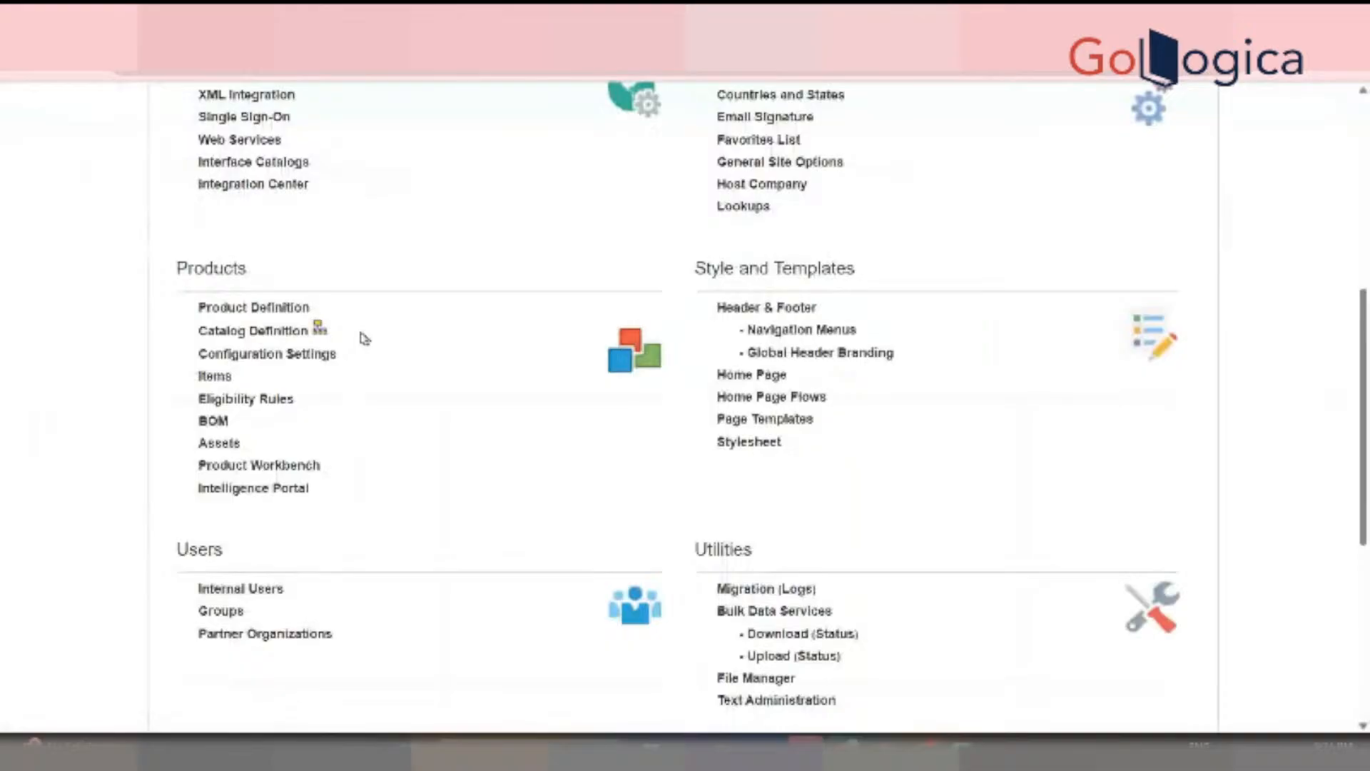
{"action": "left_click", "coordinate": [318, 327]}
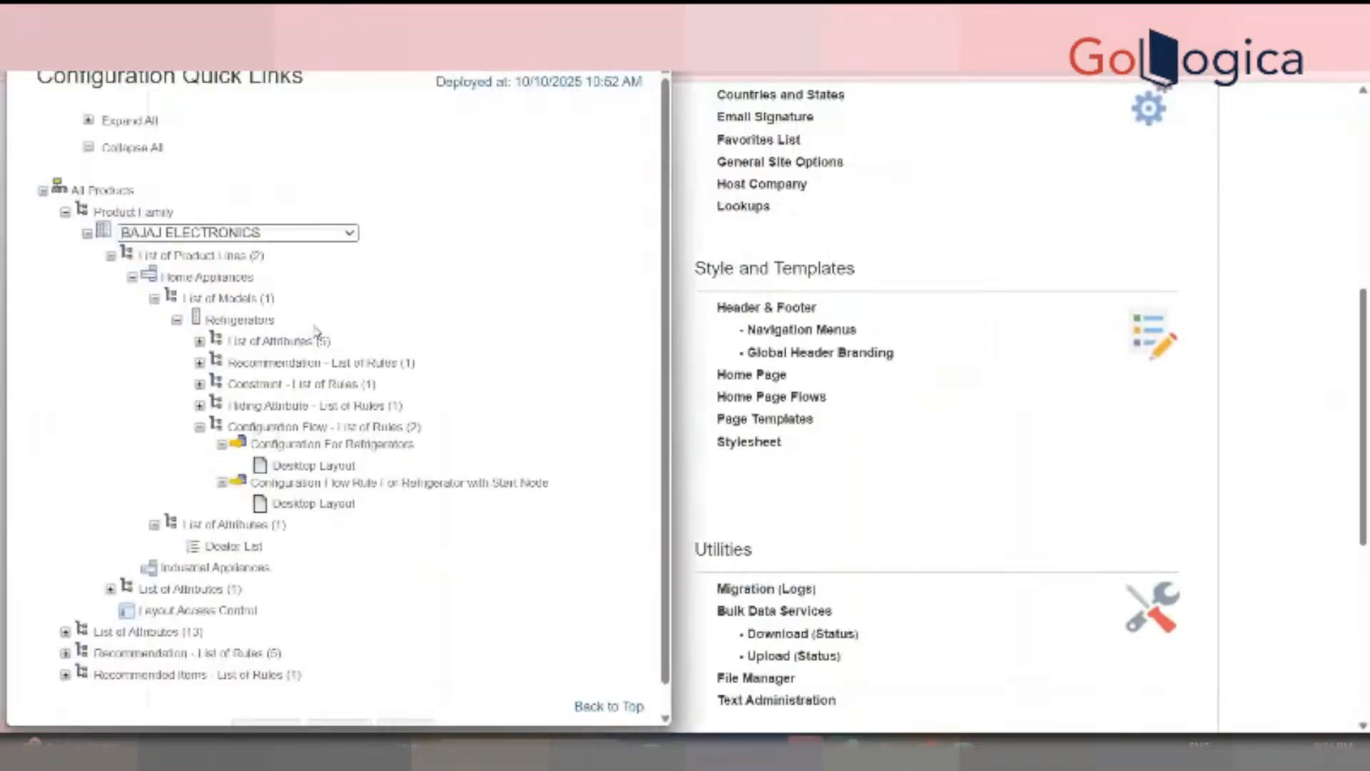
{"action": "left_click", "coordinate": [337, 231]}
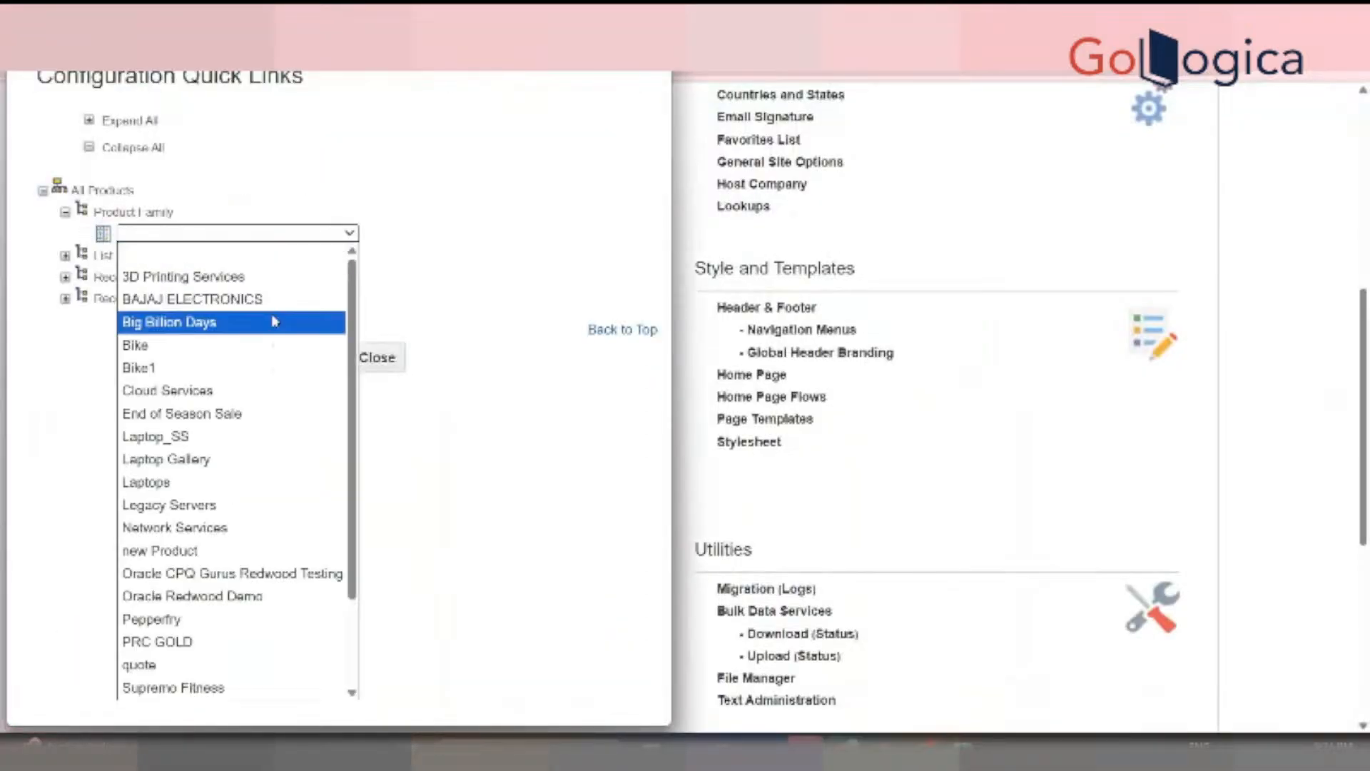
{"action": "left_click", "coordinate": [214, 298]}
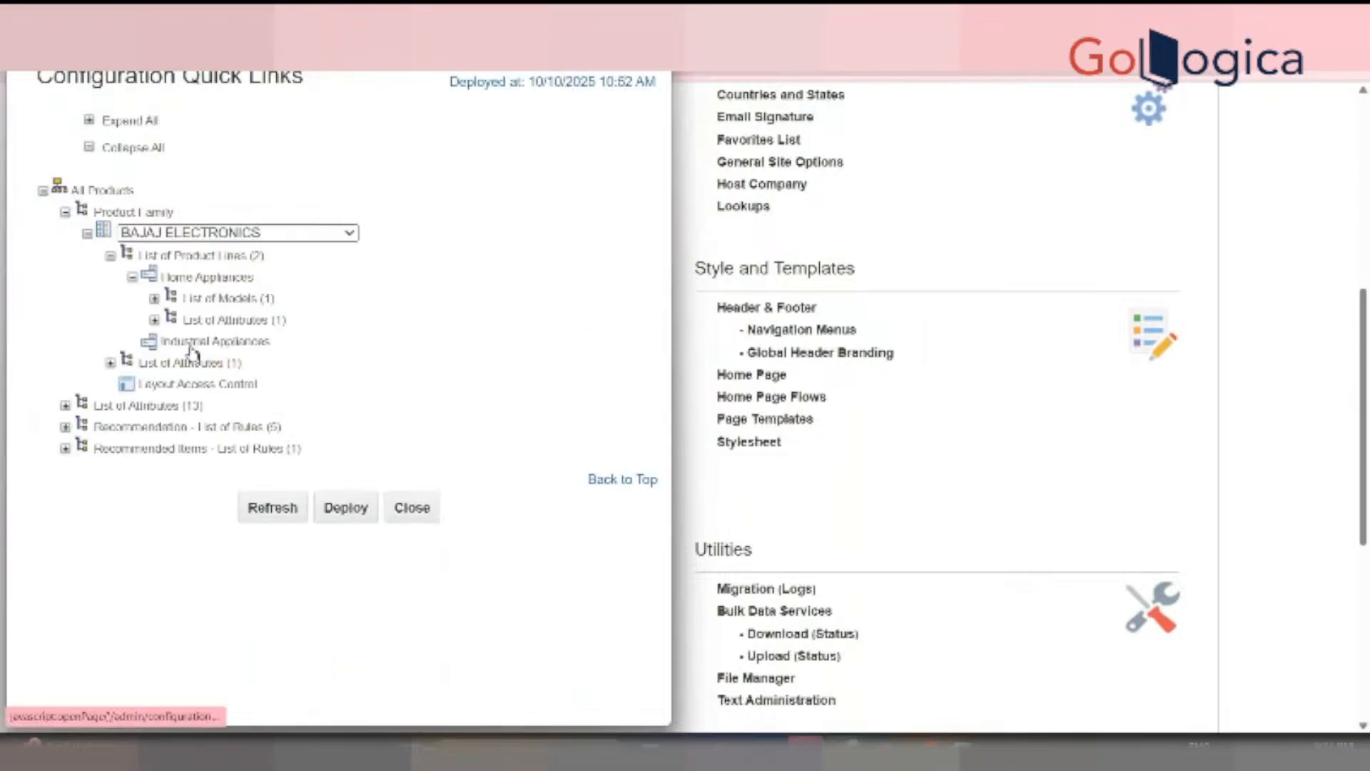
{"action": "left_click", "coordinate": [154, 320]}
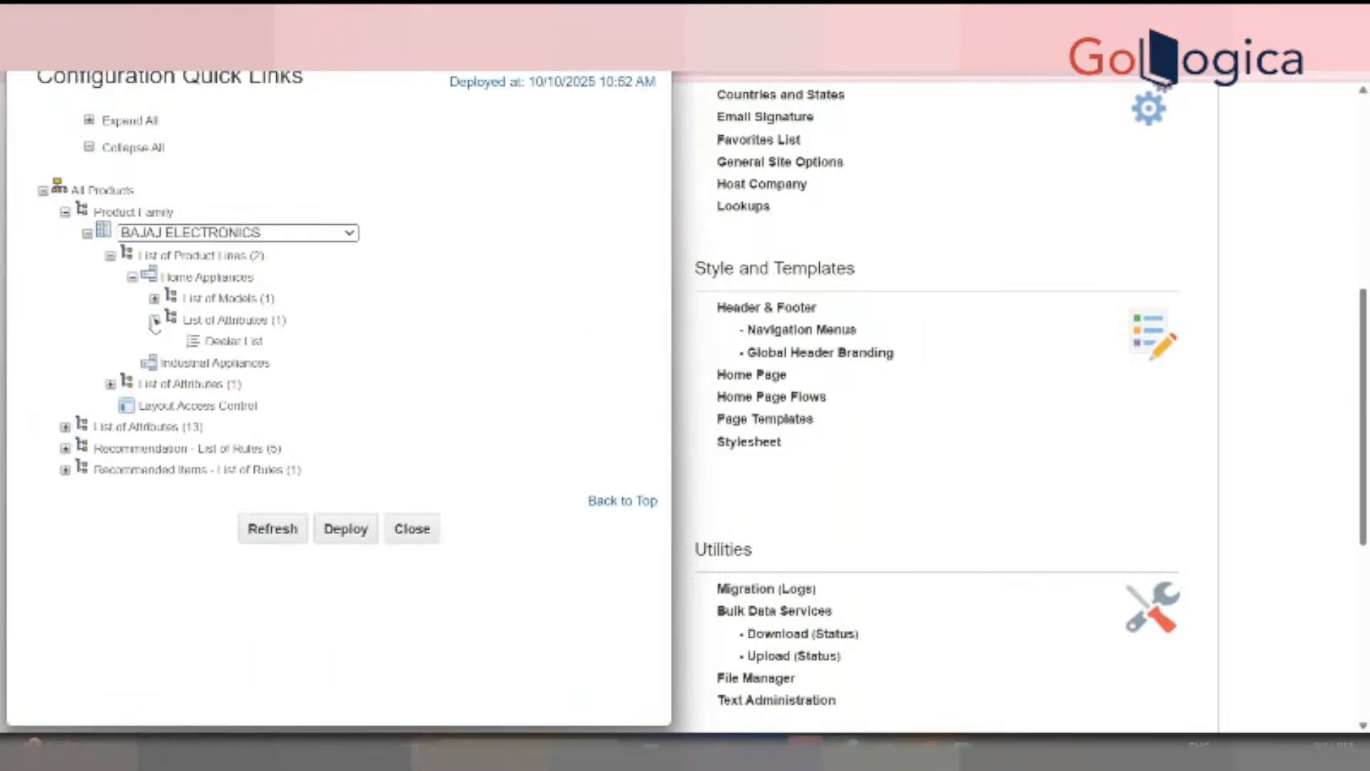
{"action": "left_click", "coordinate": [154, 299]}
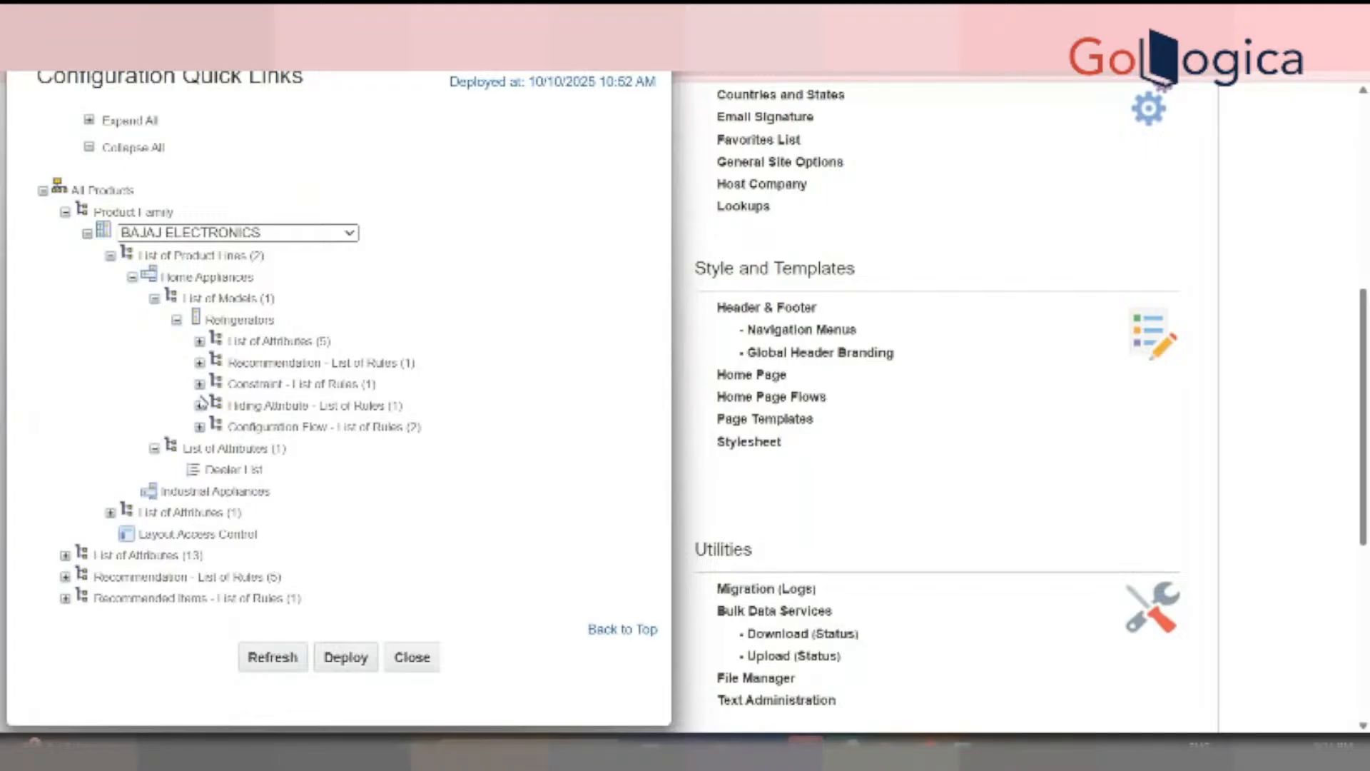
{"action": "left_click", "coordinate": [200, 362]}
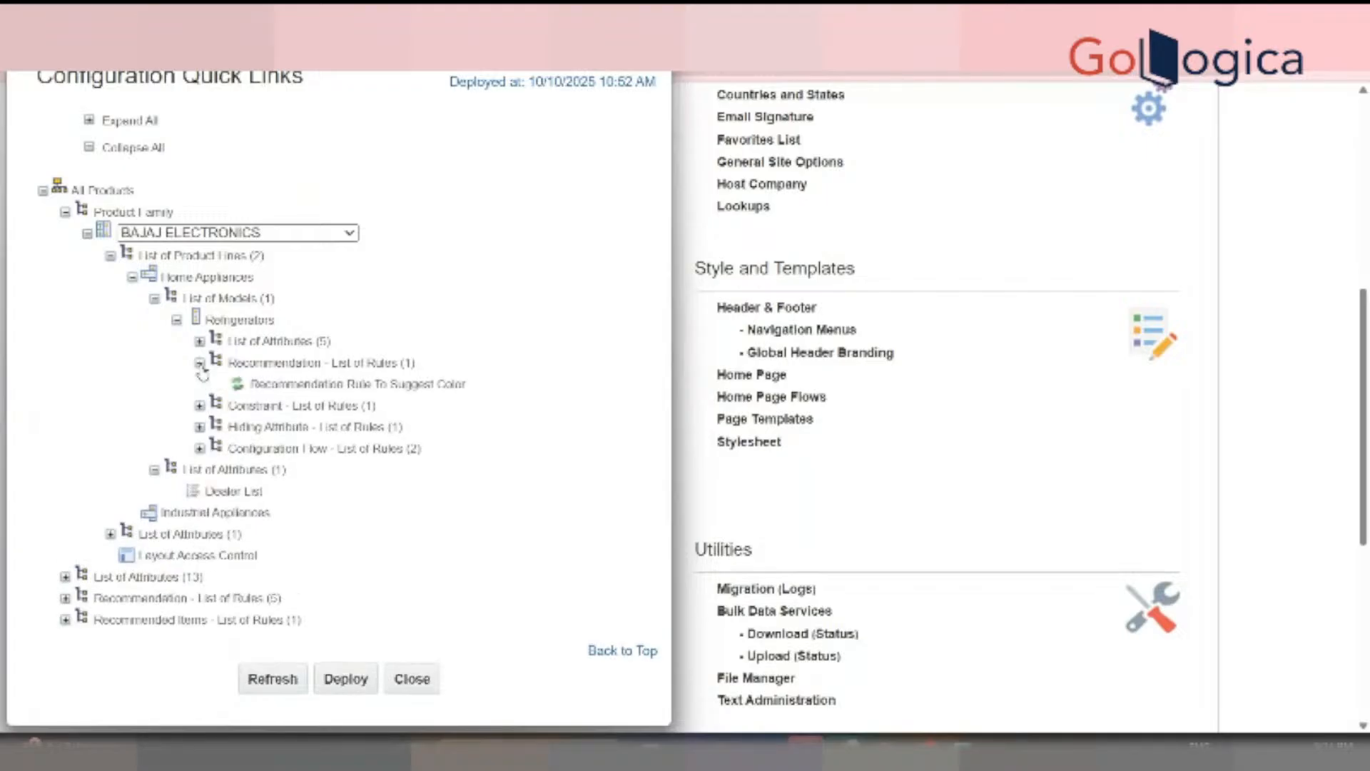
{"action": "left_click", "coordinate": [299, 386]}
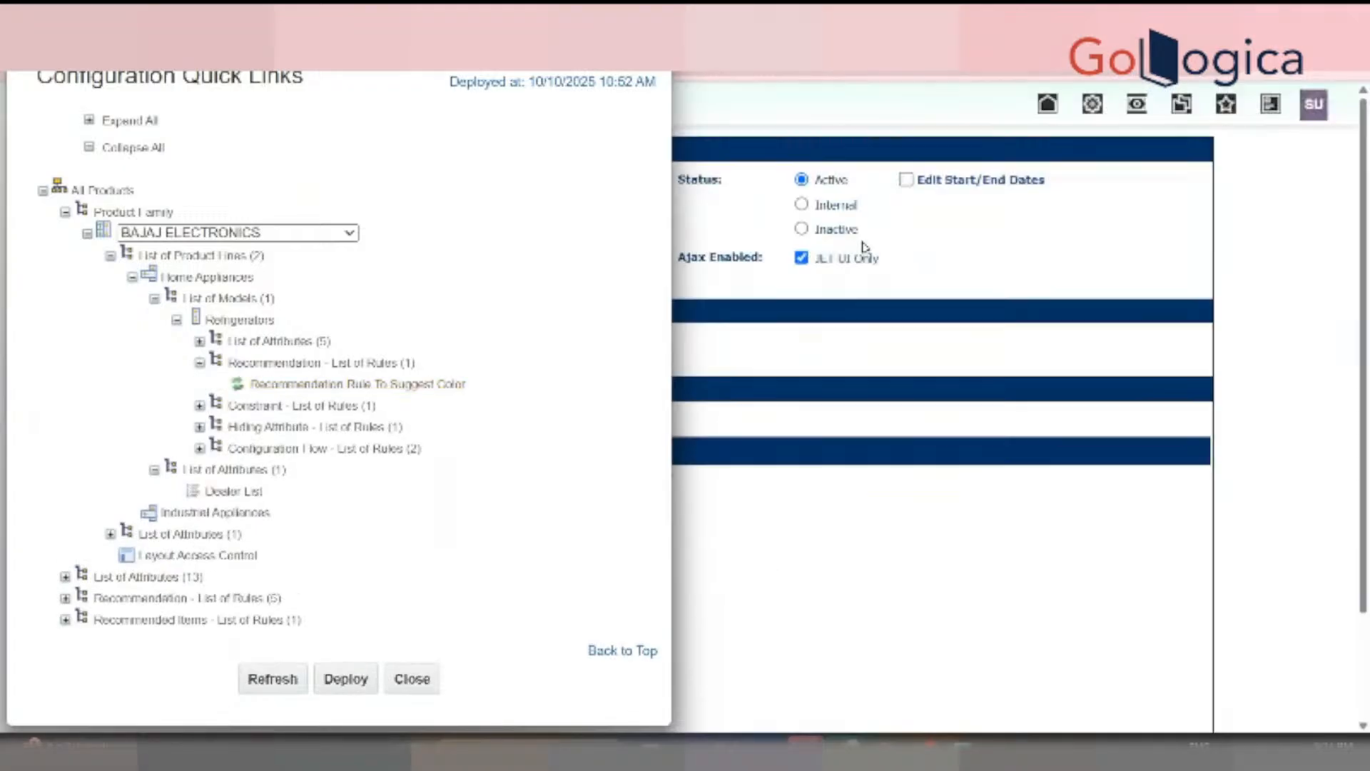
Add a second condition row, Bill Id Equals an empty static value, and combine both rows with AND
{"action": "scroll", "coordinate": [575, 254], "scroll_direction": "down", "scroll_amount": 3}
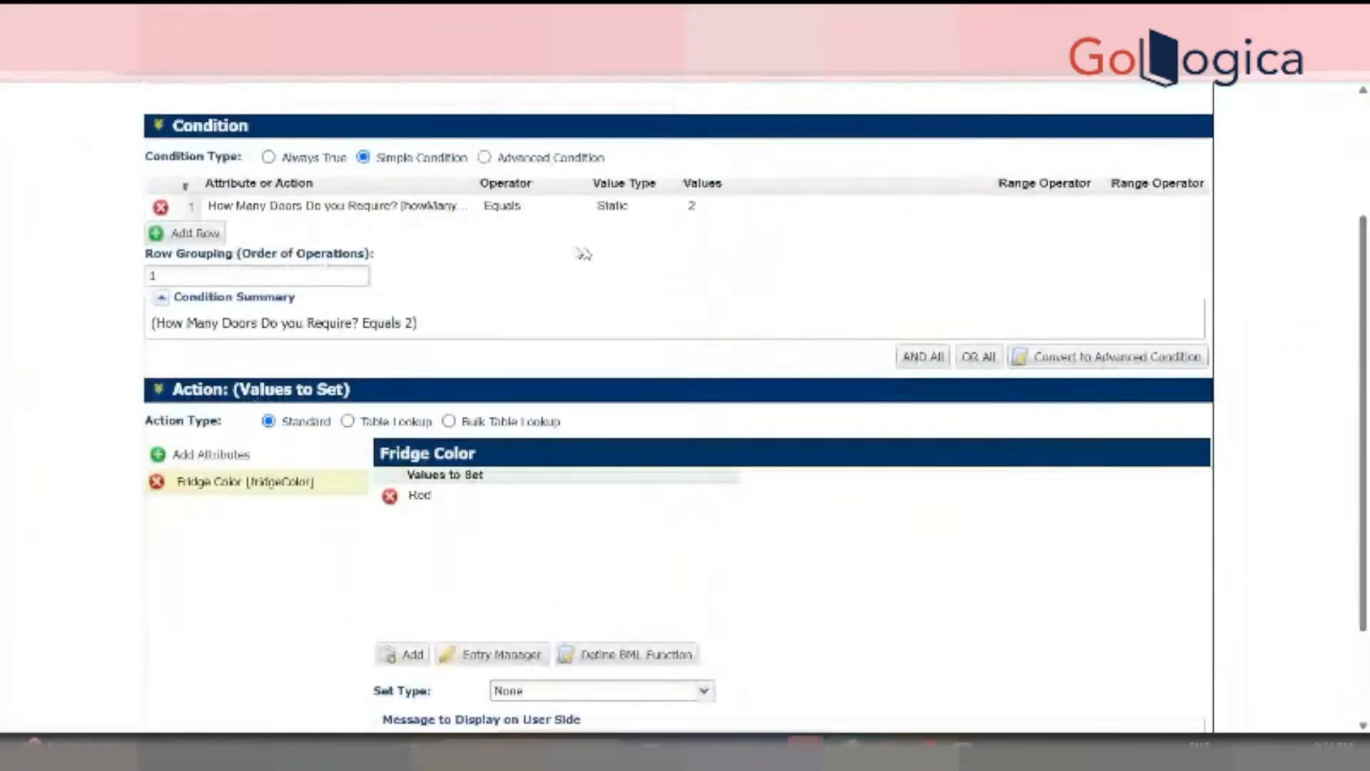
{"action": "left_click", "coordinate": [214, 234]}
{"action": "type", "text": "BillId"}
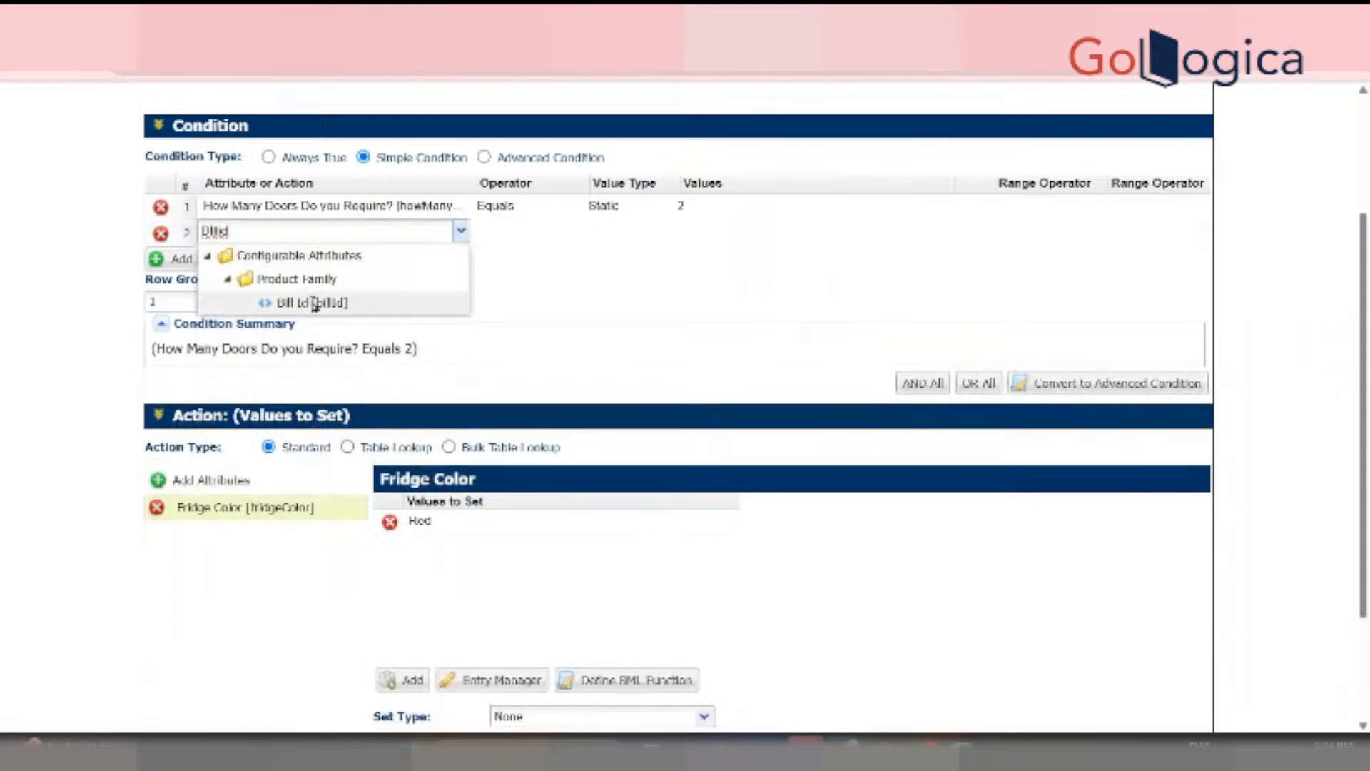
{"action": "left_click", "coordinate": [314, 303]}
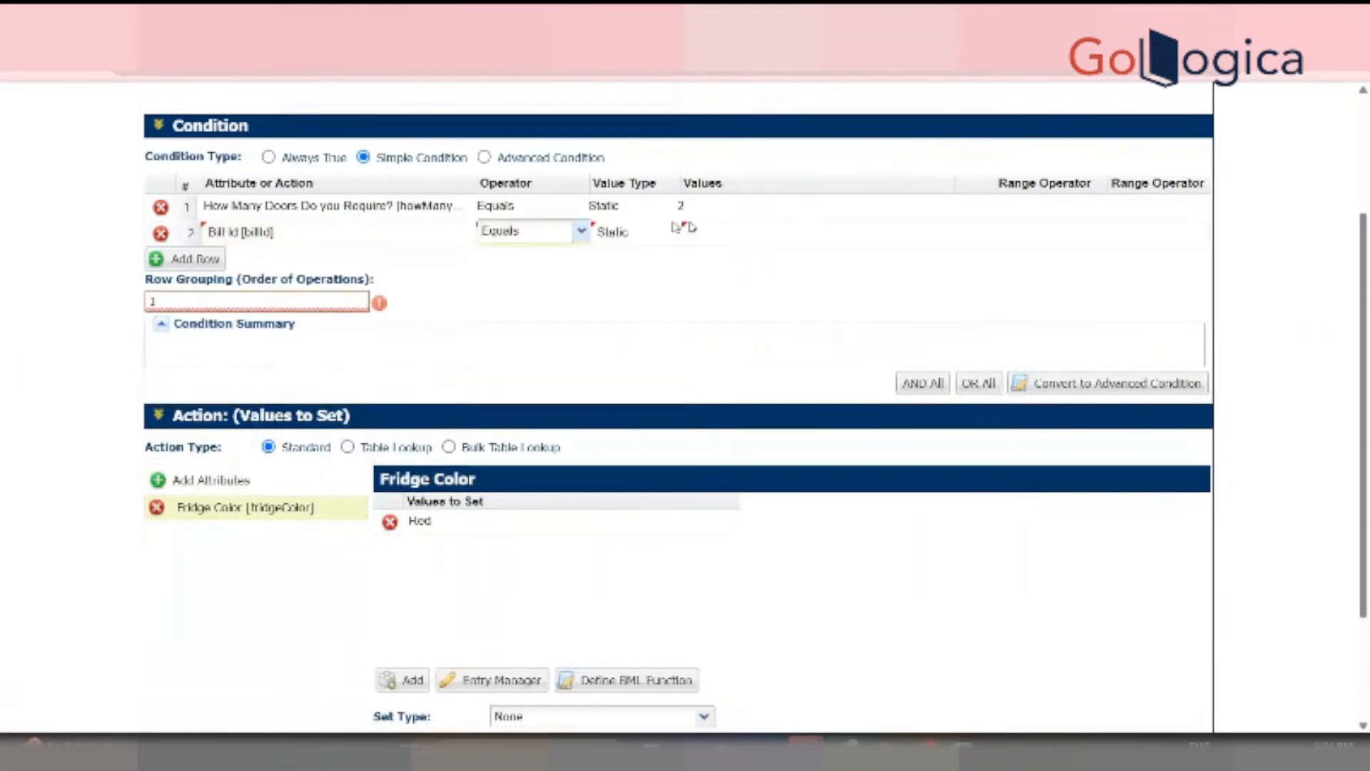
{"action": "left_click", "coordinate": [923, 383]}
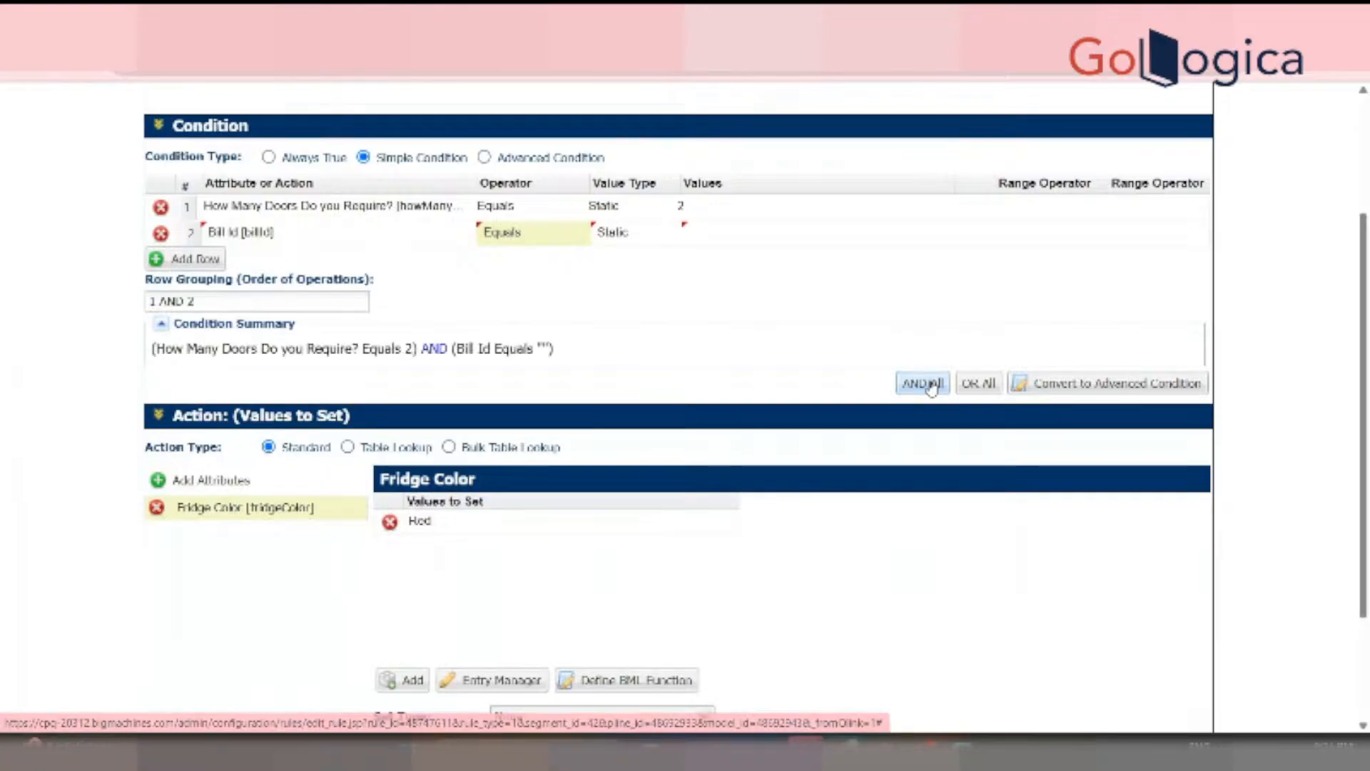
Save the changed color recommendation rule, update the Refrigerators rules list and leave it
{"action": "scroll", "coordinate": [1039, 642], "scroll_direction": "down", "scroll_amount": 2}
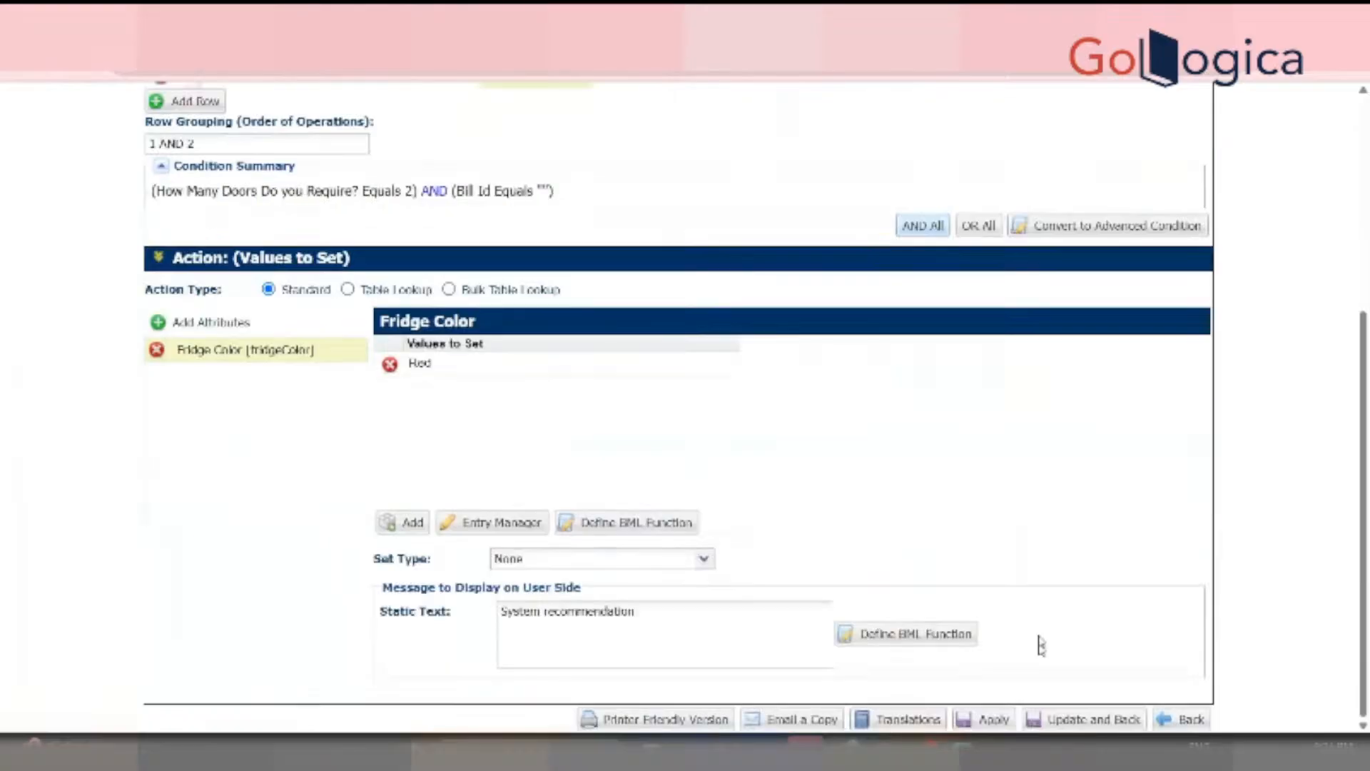
{"action": "left_click", "coordinate": [1055, 721]}
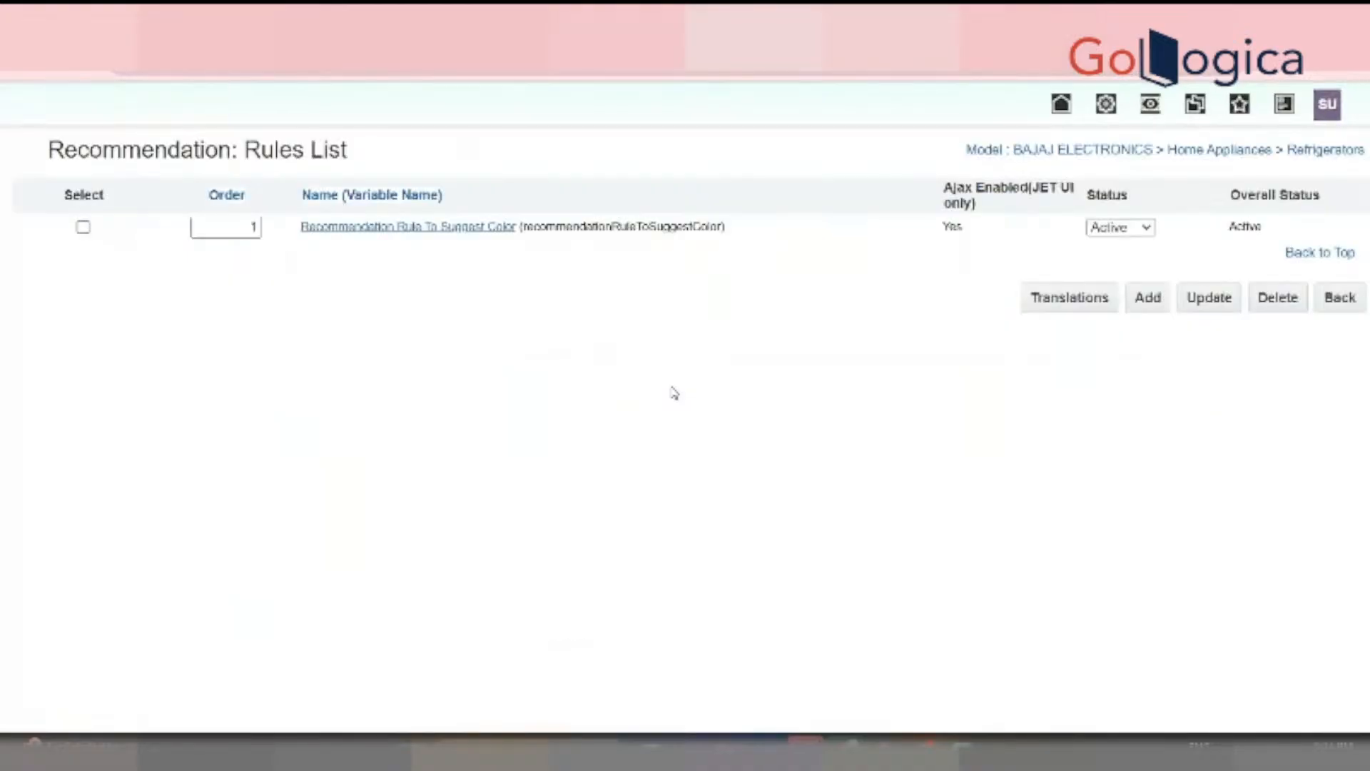
{"action": "left_click", "coordinate": [1205, 300]}
{"action": "left_click", "coordinate": [1327, 305]}
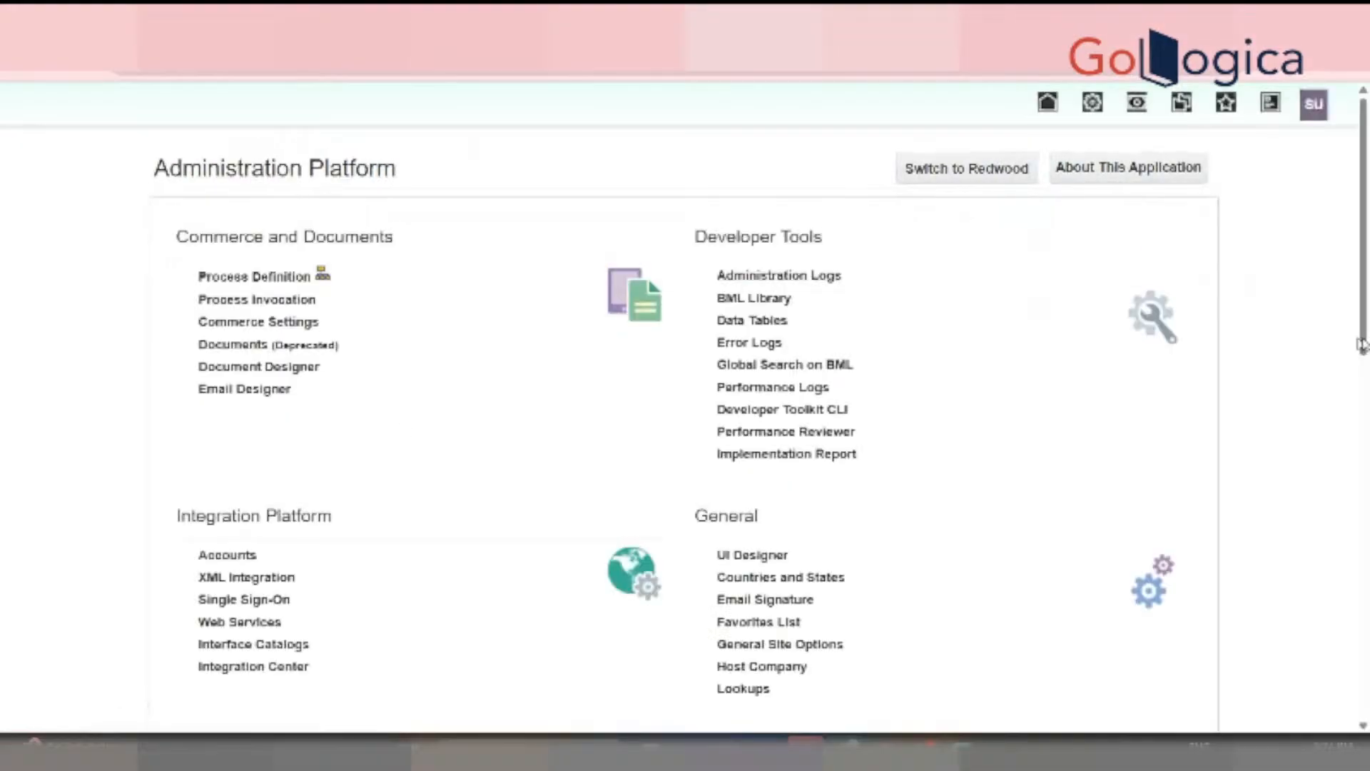
Open the Bill Id text attribute of the BAJAJ ELECTRONICS product family and check its default value
{"action": "scroll", "coordinate": [388, 465], "scroll_direction": "down", "scroll_amount": 5}
{"action": "left_click", "coordinate": [318, 480]}
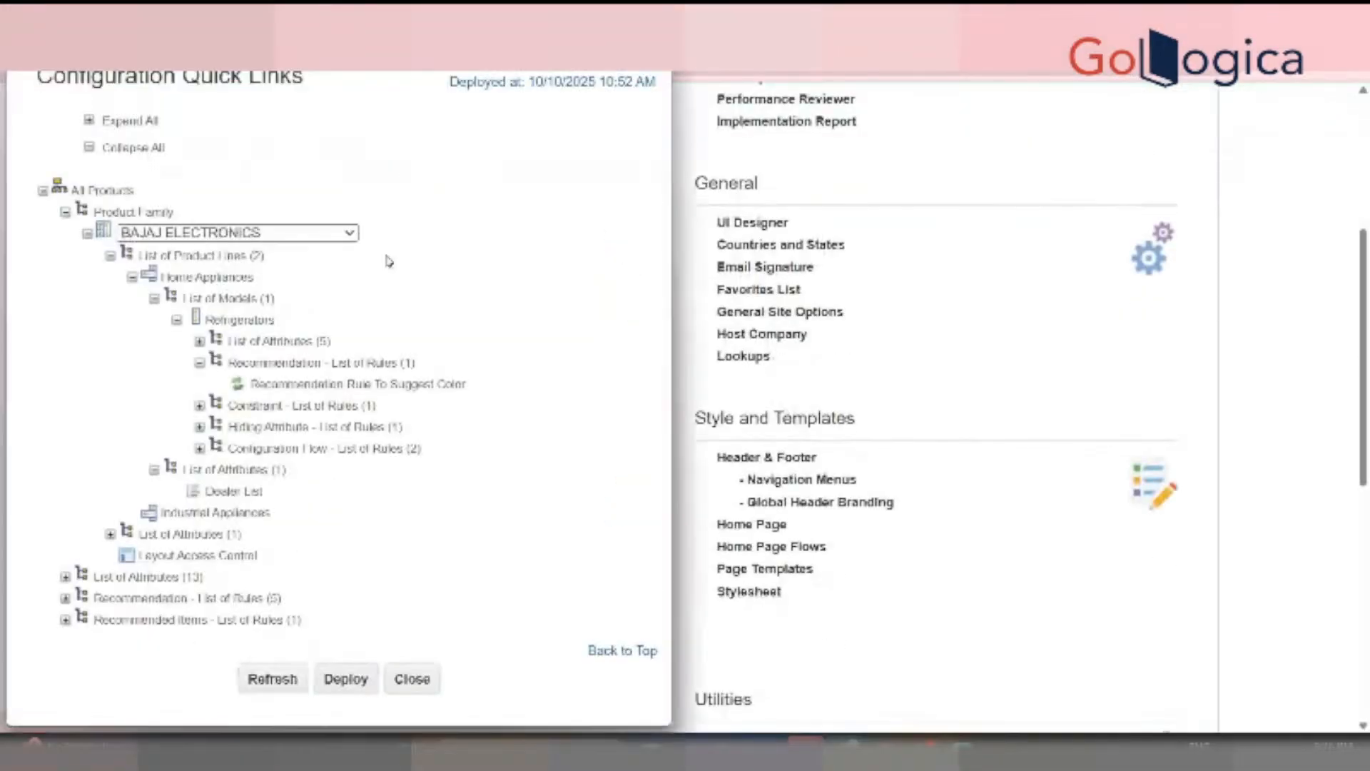
{"action": "left_click", "coordinate": [311, 235]}
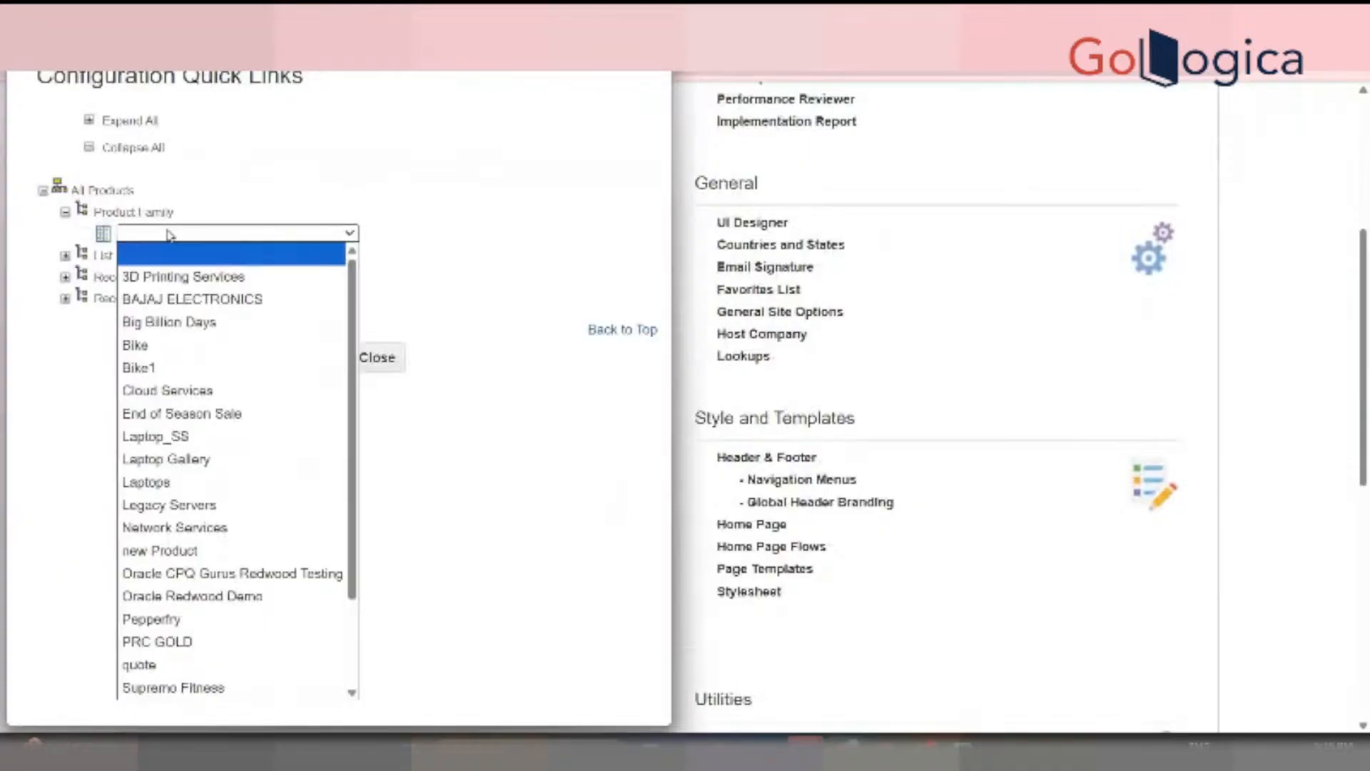
{"action": "left_click", "coordinate": [189, 298]}
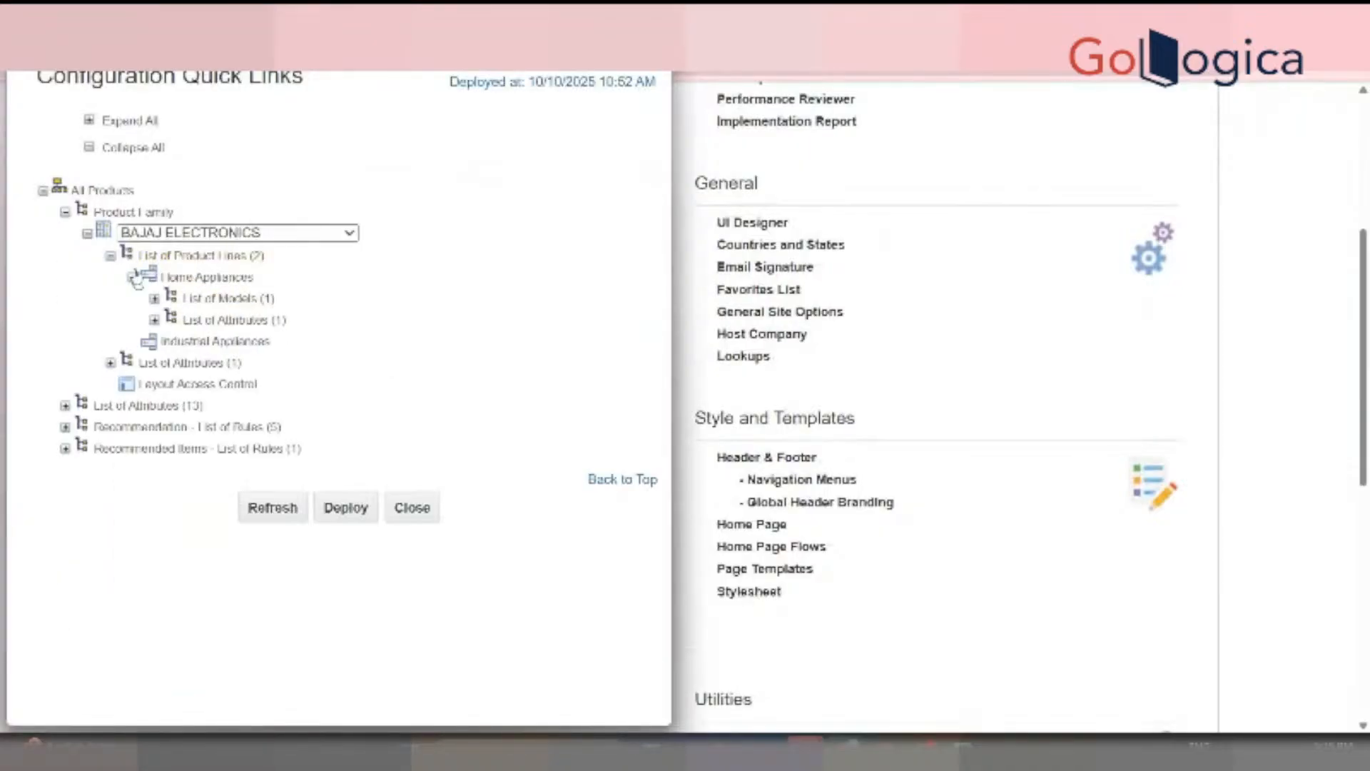
{"action": "left_click", "coordinate": [154, 321]}
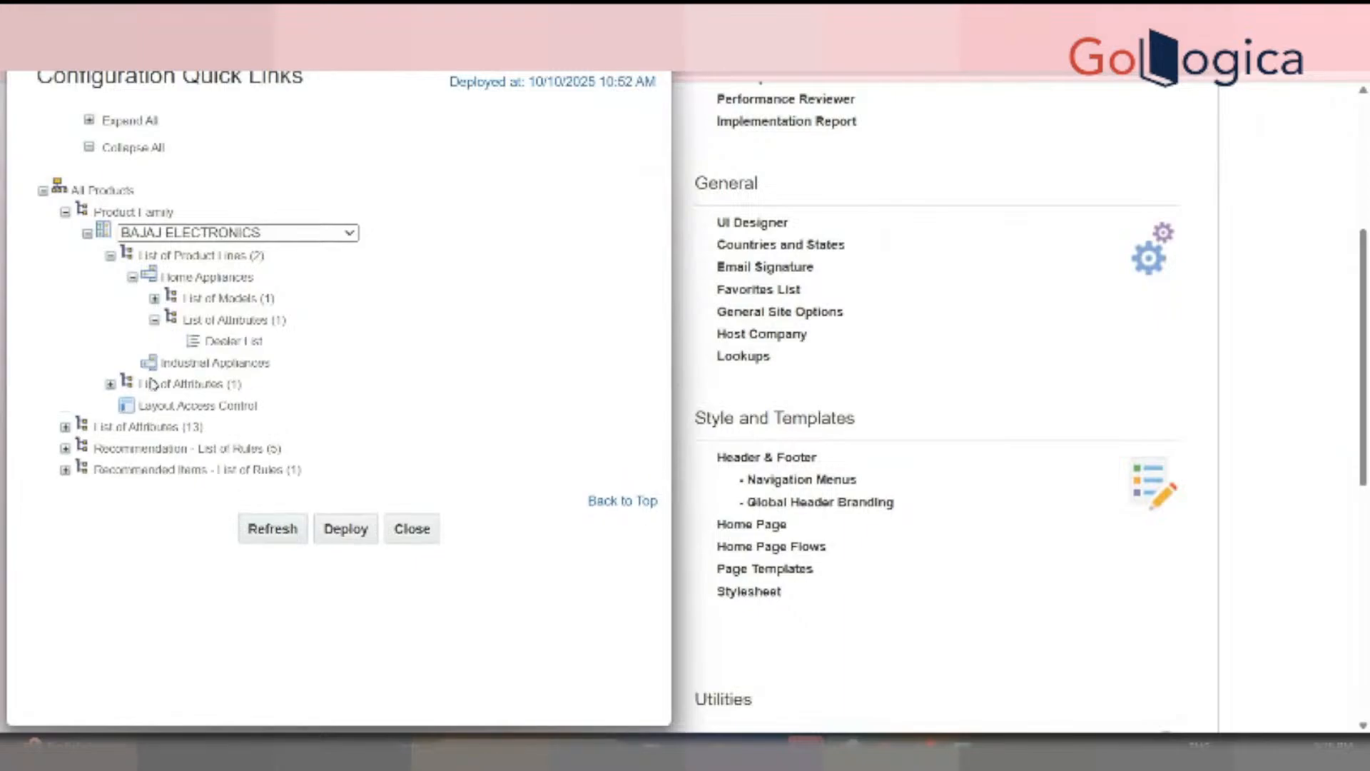
{"action": "left_click", "coordinate": [110, 386]}
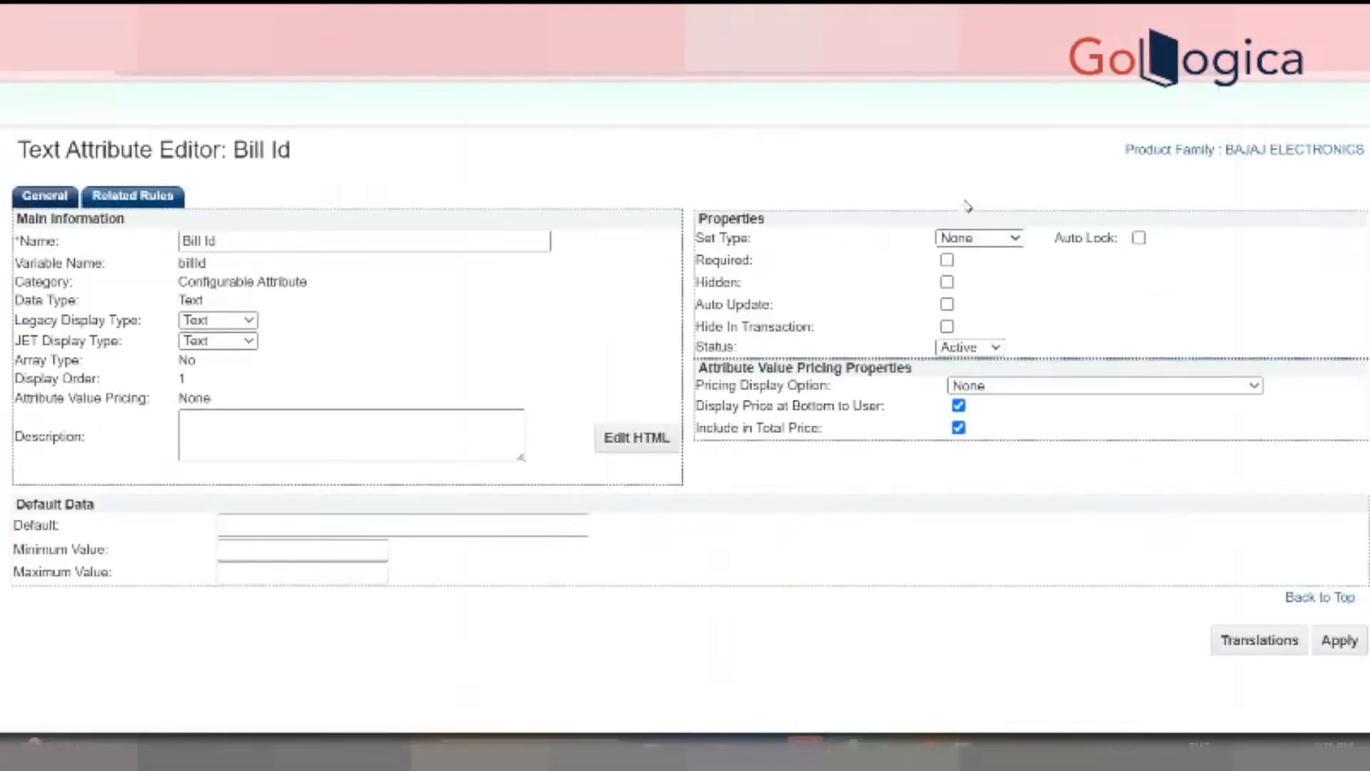
{"action": "left_click", "coordinate": [298, 507]}
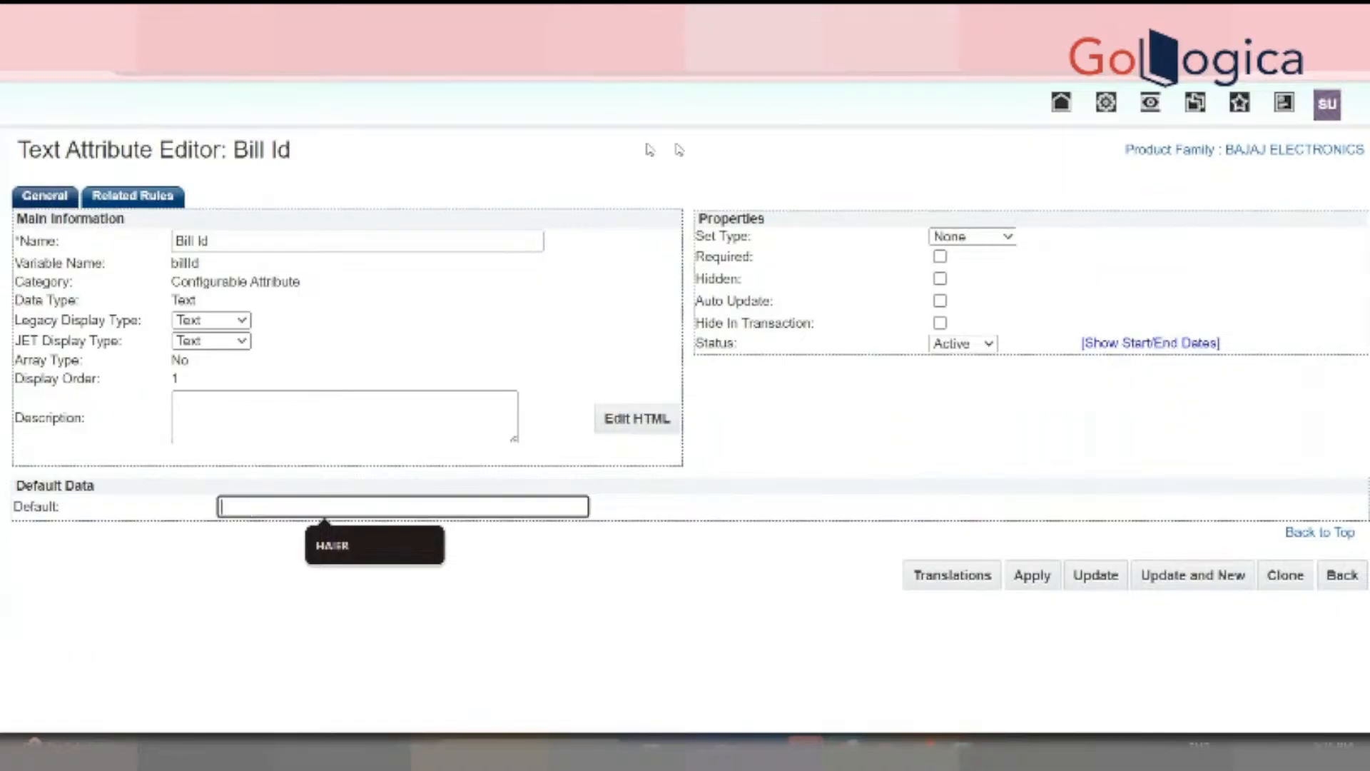
Deploy the BAJAJ ELECTRONICS product family from the configuration quick links and refresh its Refrigerators recommendation rules
{"action": "left_click", "coordinate": [1111, 107]}
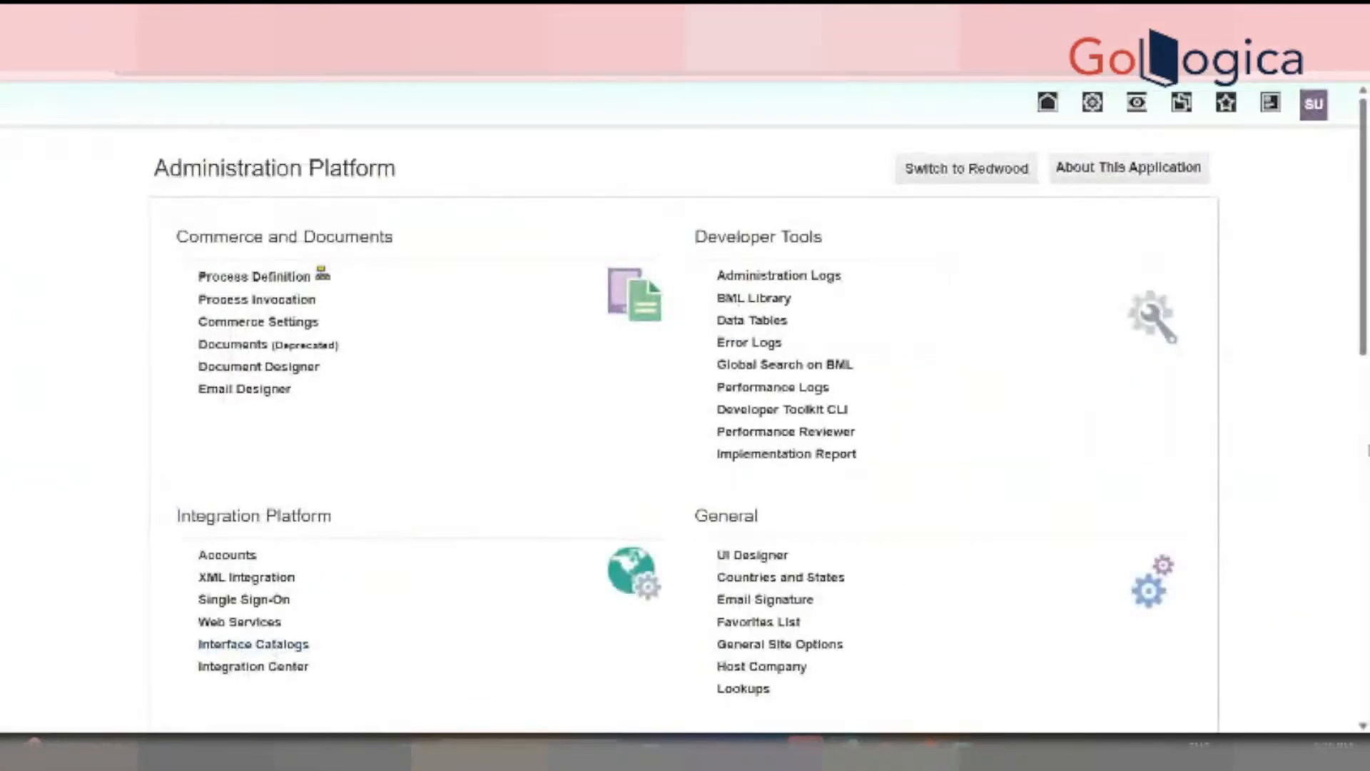
{"action": "scroll", "coordinate": [443, 572], "scroll_direction": "down", "scroll_amount": 10}
{"action": "scroll", "coordinate": [337, 388], "scroll_direction": "up", "scroll_amount": 4}
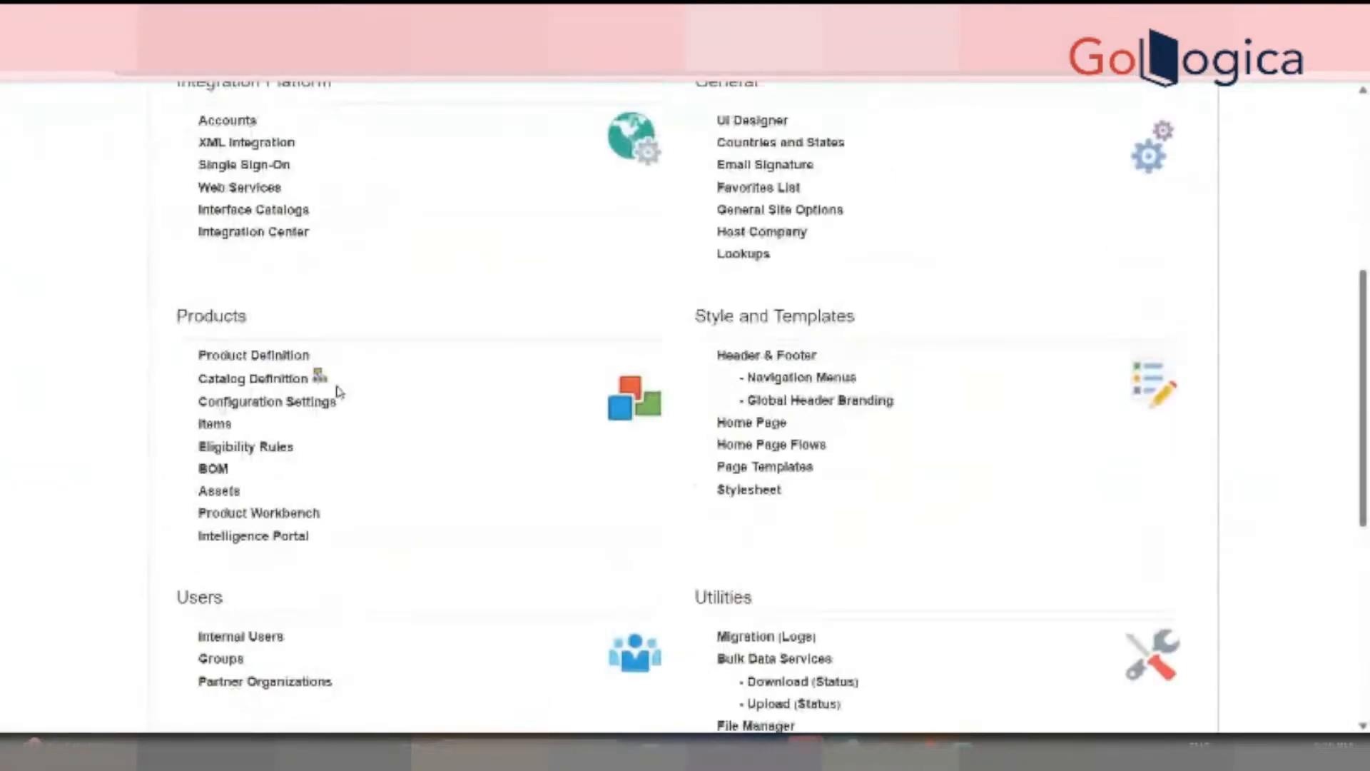
{"action": "left_click", "coordinate": [316, 376]}
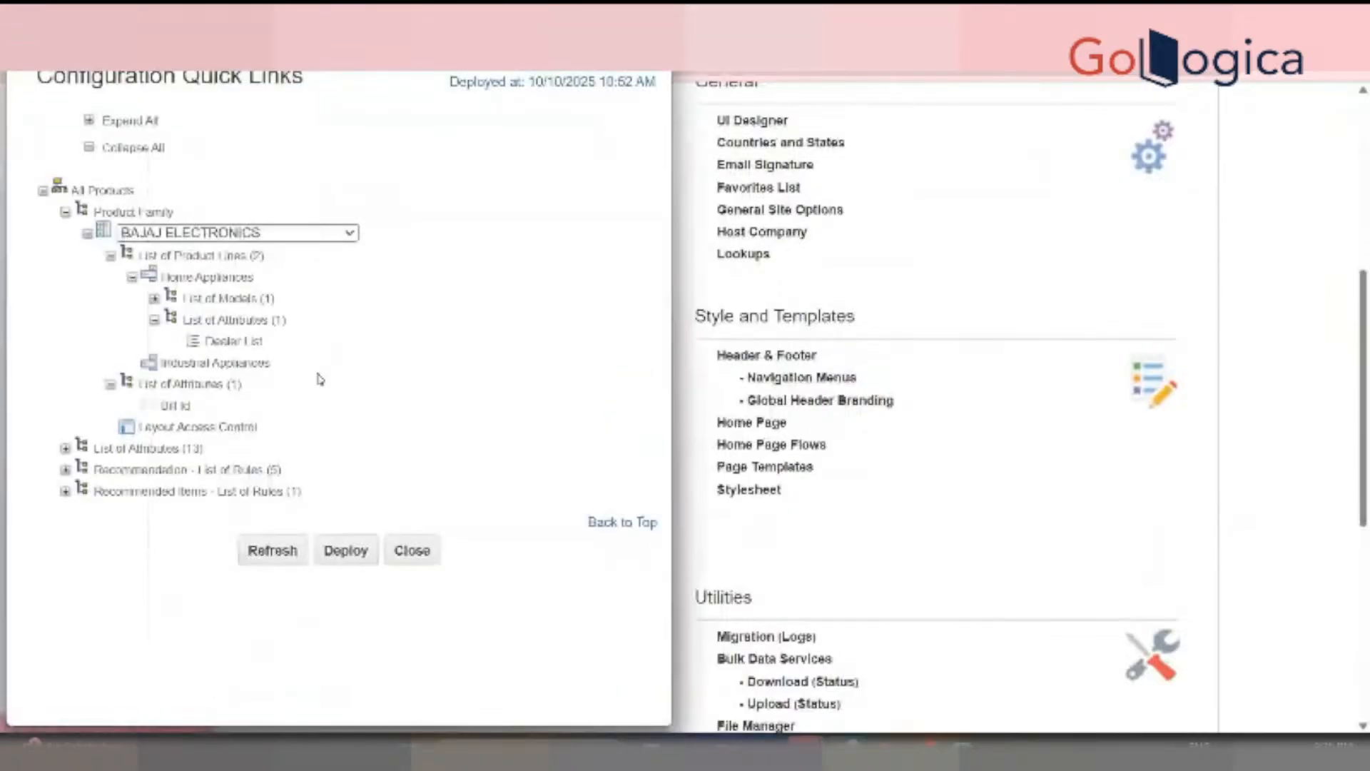
{"action": "left_click", "coordinate": [310, 234]}
{"action": "left_click", "coordinate": [276, 299]}
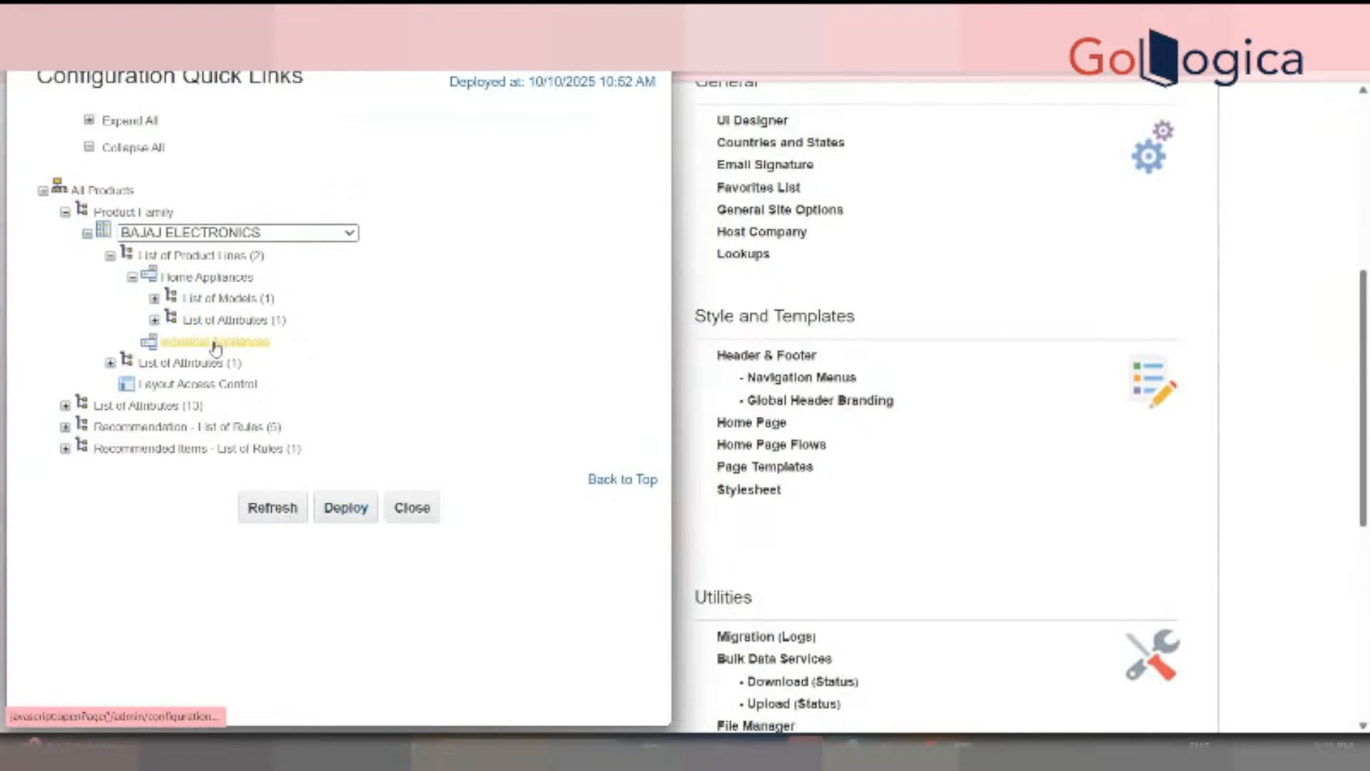
{"action": "left_click", "coordinate": [154, 298]}
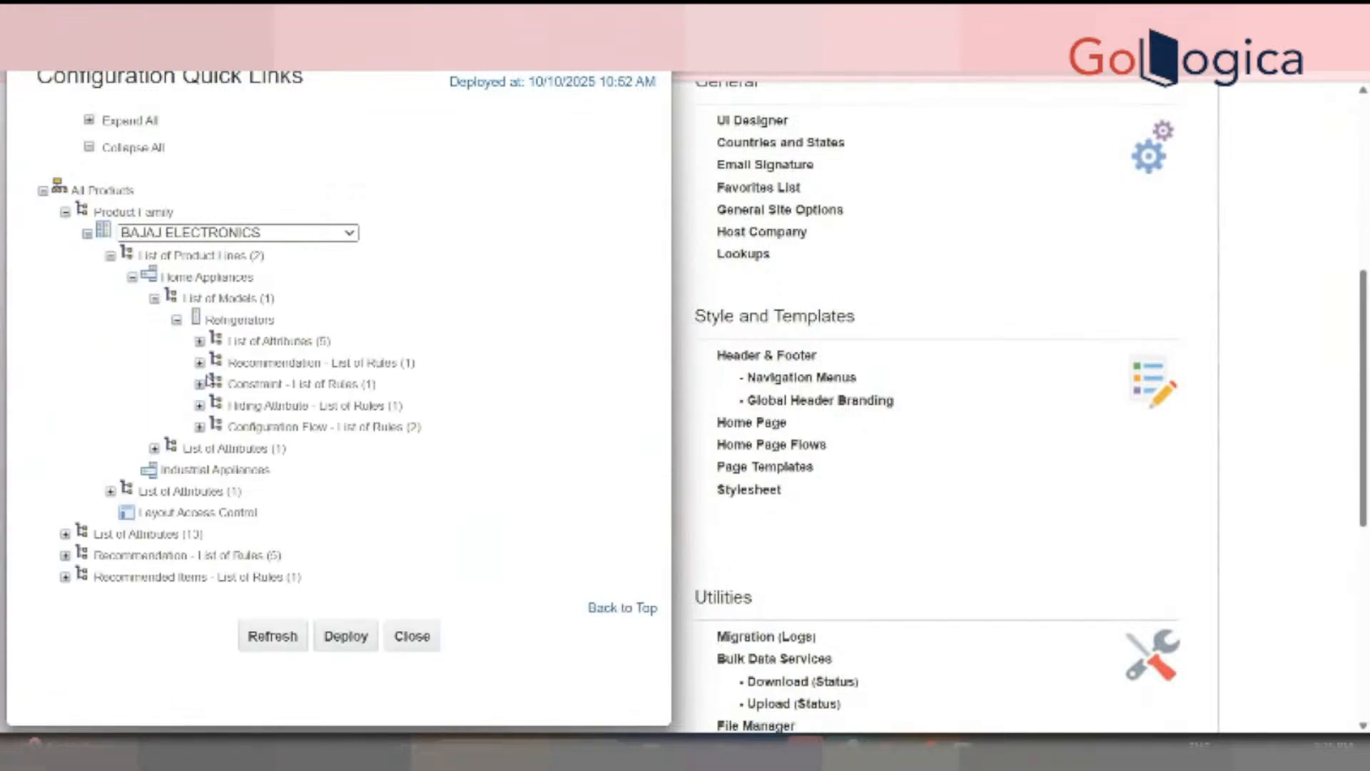
{"action": "left_click", "coordinate": [199, 363]}
{"action": "left_click", "coordinate": [276, 659]}
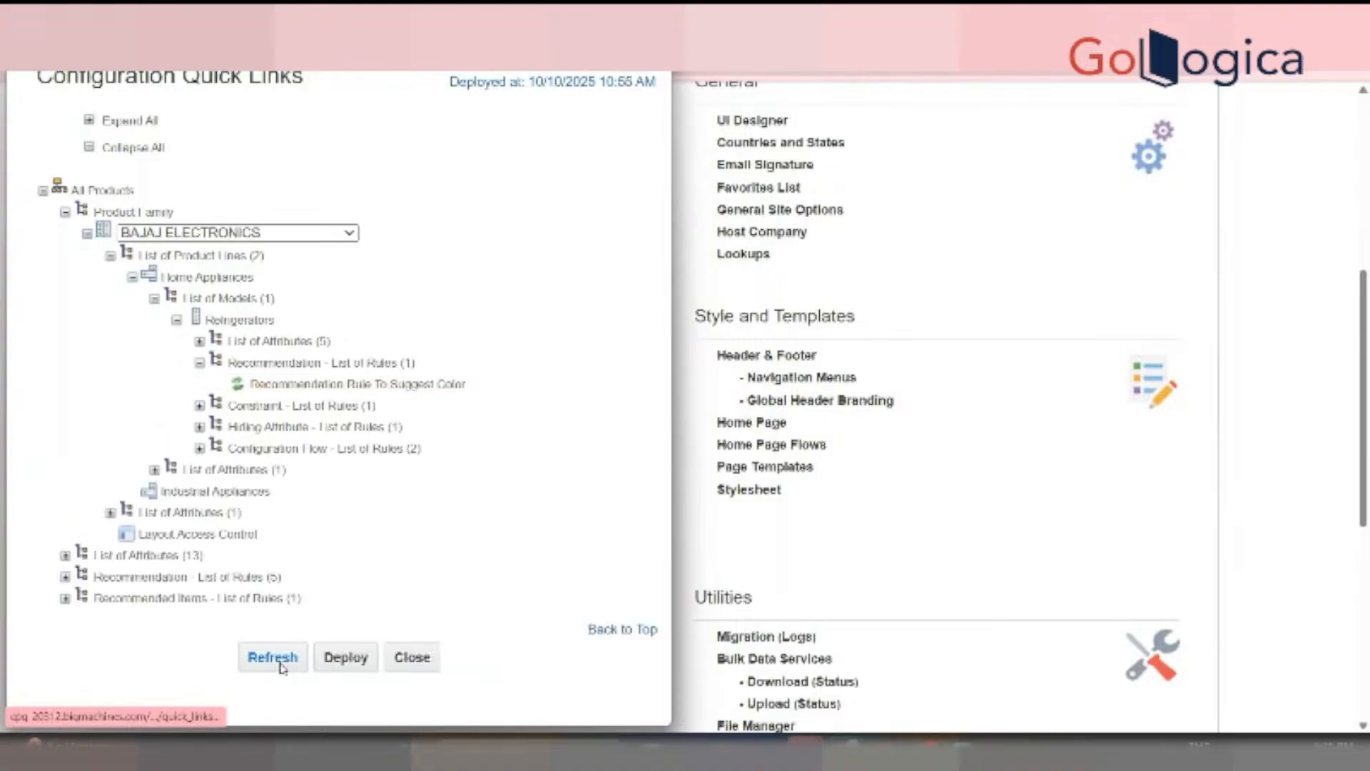
Test the Refrigerators model configuration with extended warranty selected and 2 doors required
{"action": "left_click", "coordinate": [1110, 302]}
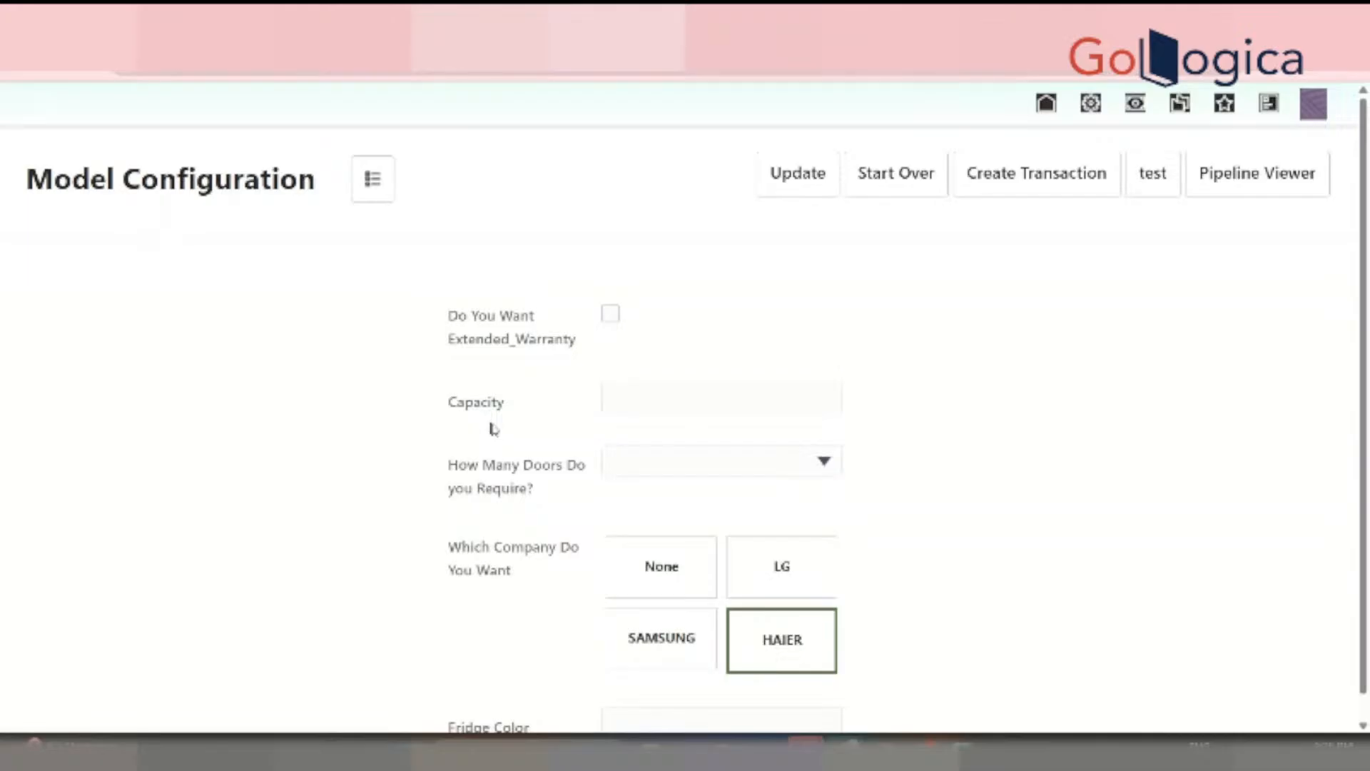
{"action": "left_click_drag", "start_coordinate": [1363, 282], "coordinate": [1368, 306]}
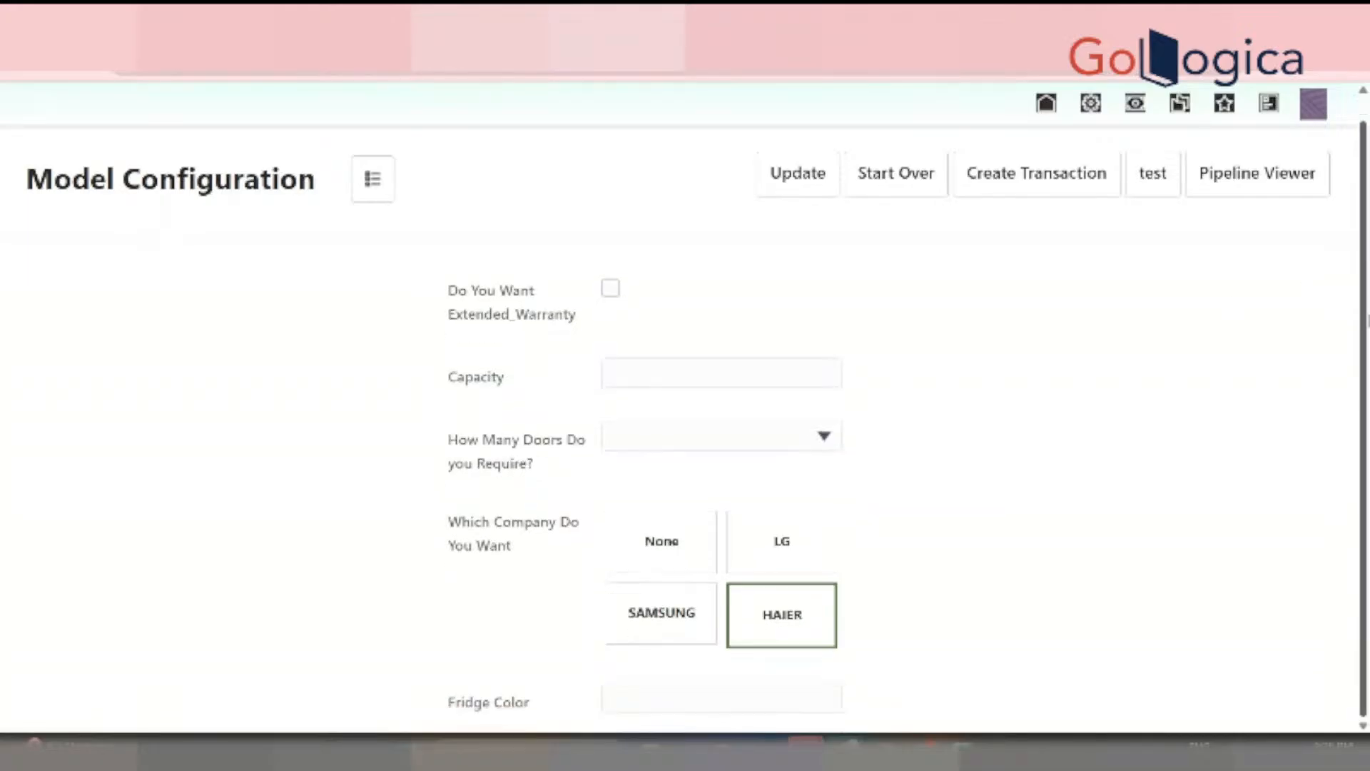
{"action": "left_click", "coordinate": [610, 288]}
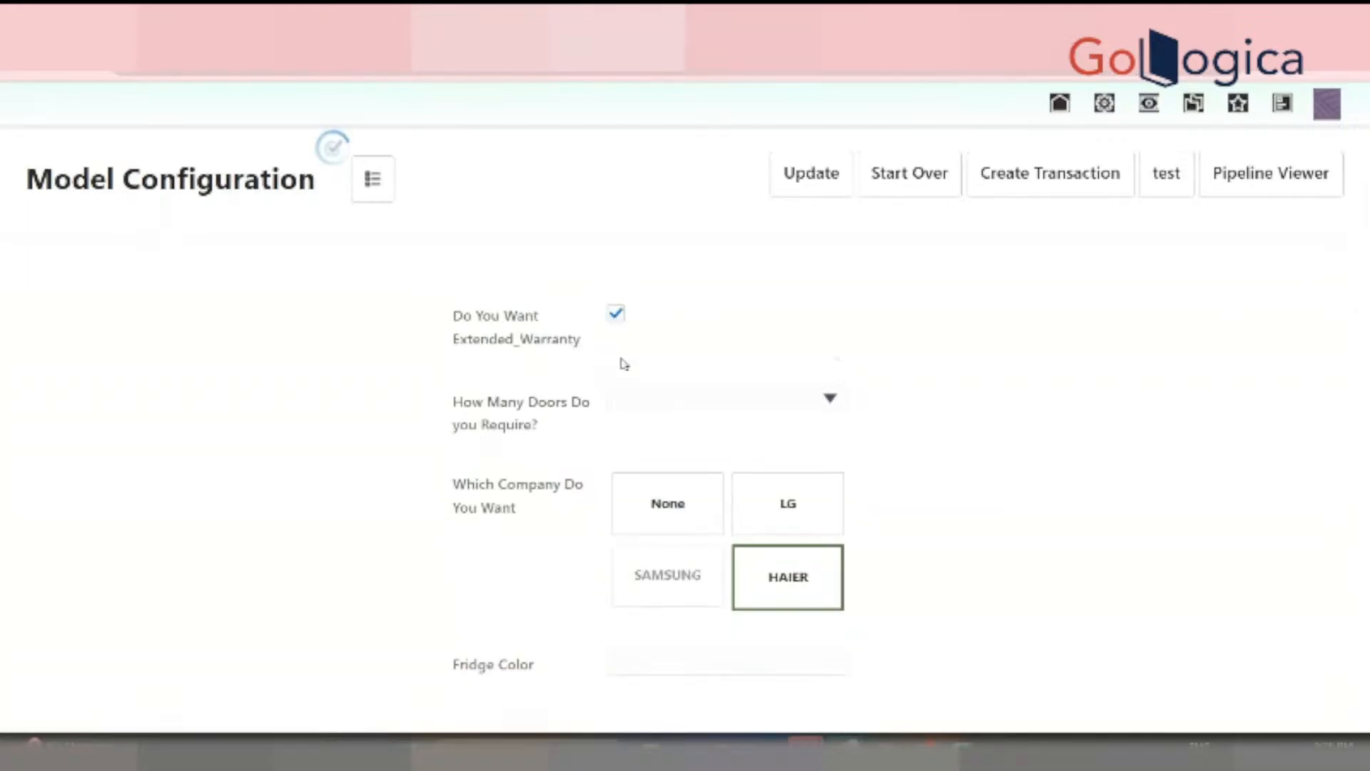
{"action": "left_click", "coordinate": [637, 398]}
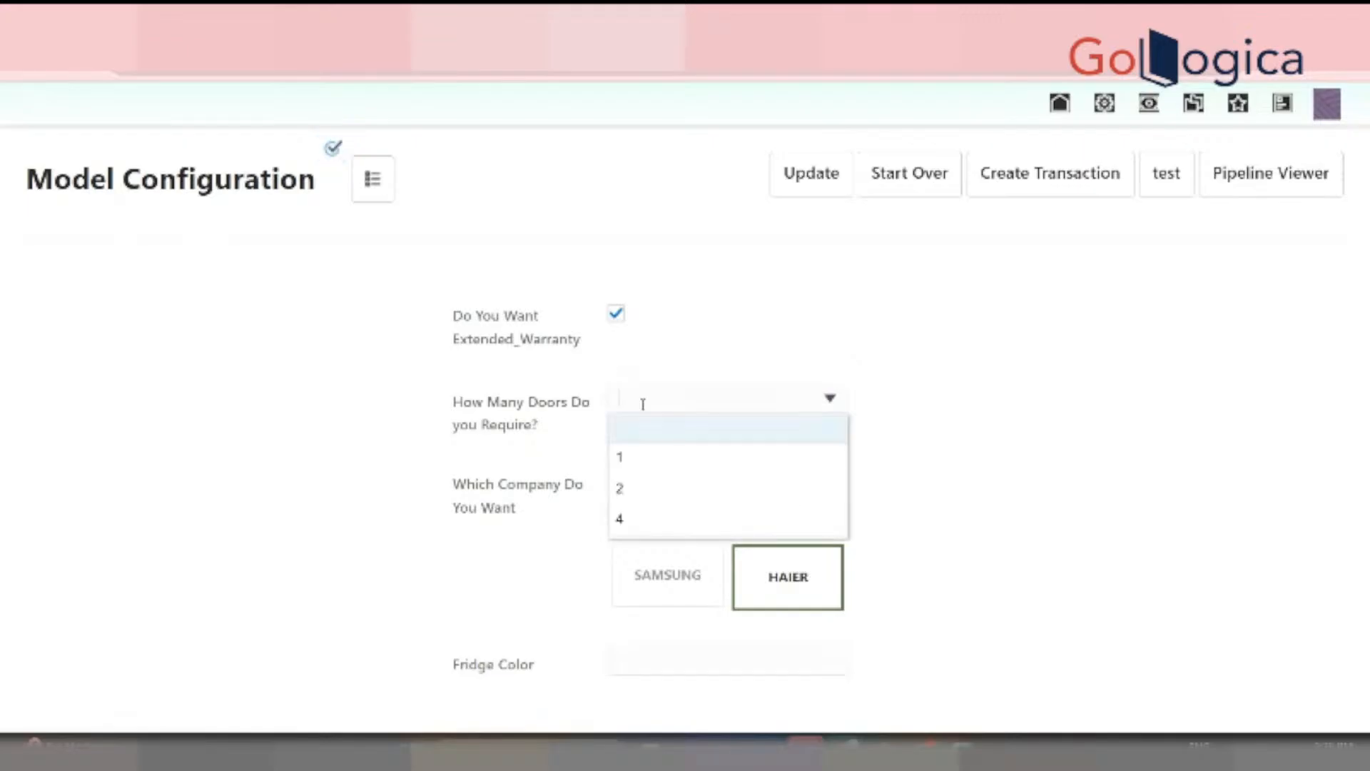
{"action": "left_click", "coordinate": [666, 486]}
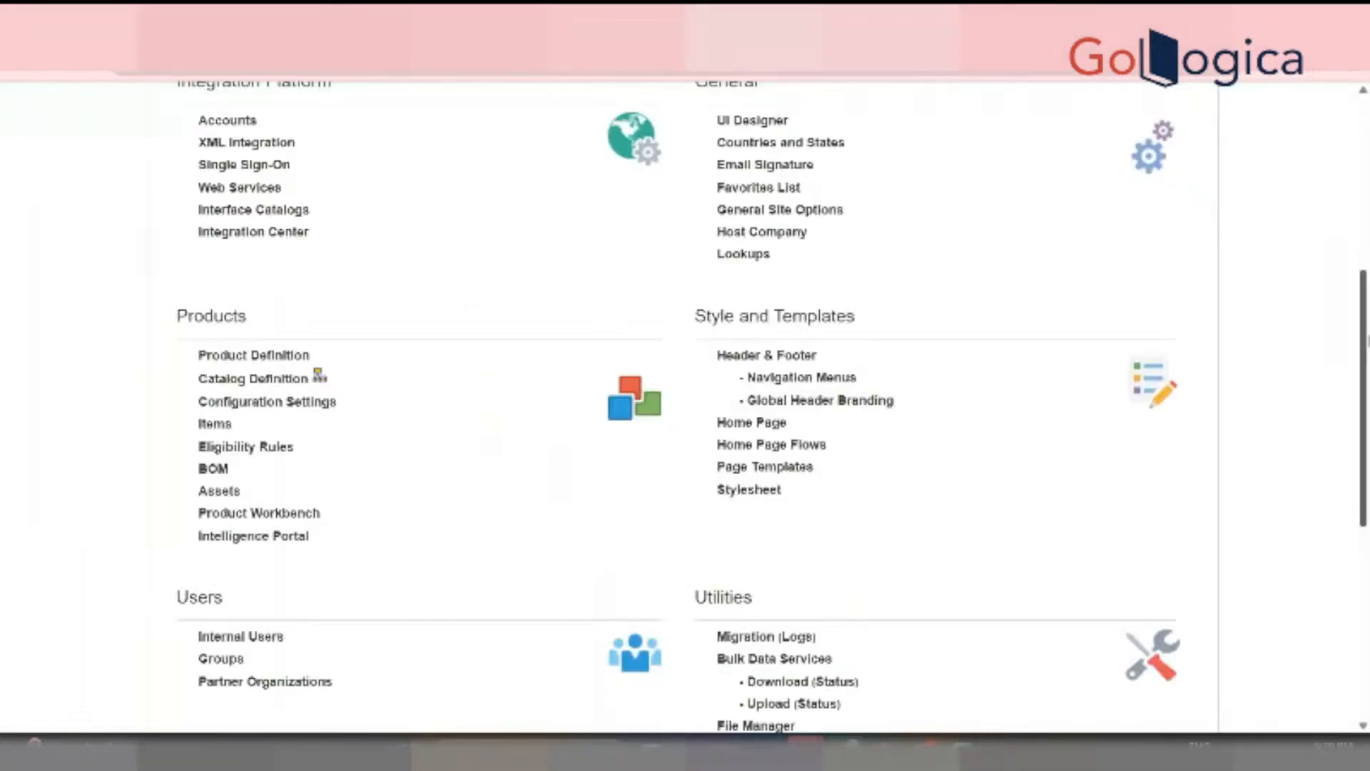
{"action": "scroll", "coordinate": [978, 220], "scroll_direction": "down", "scroll_amount": 4}
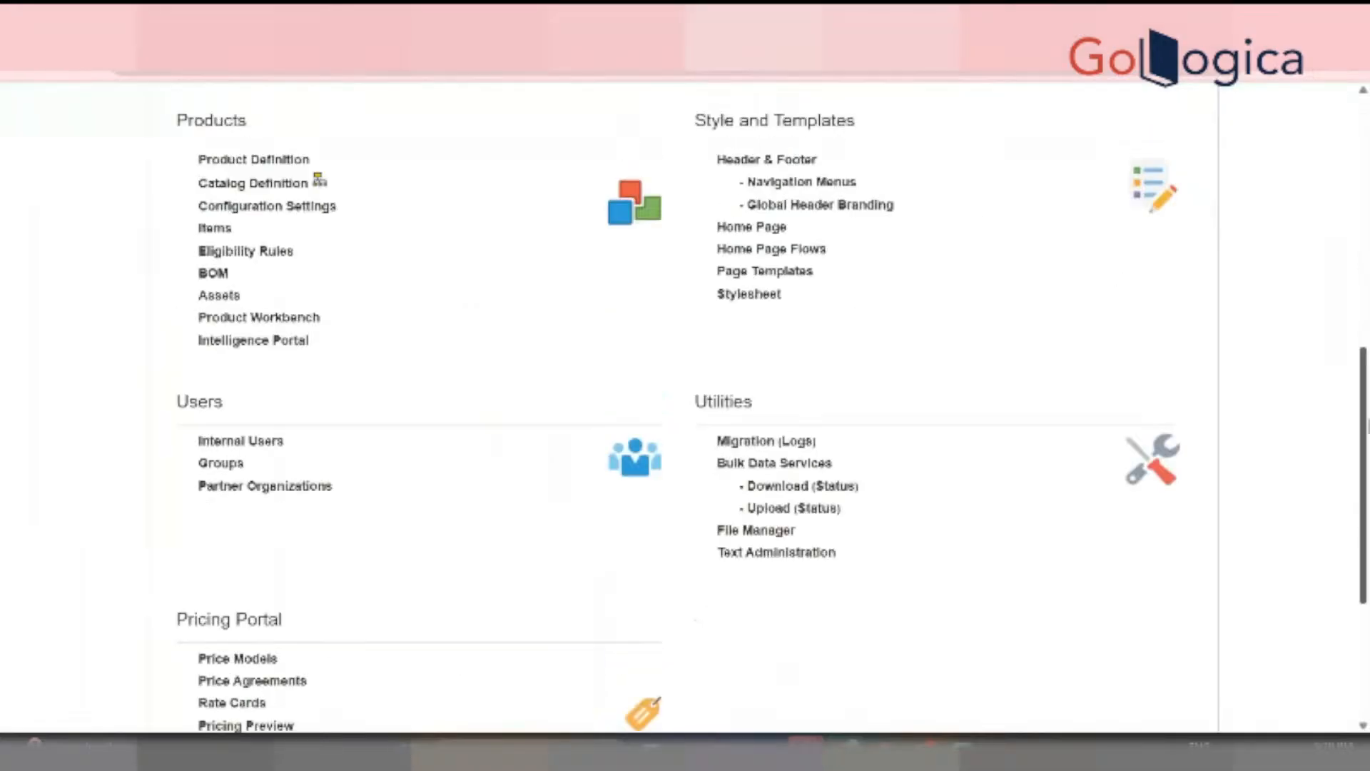
{"action": "scroll", "coordinate": [978, 356], "scroll_direction": "up", "scroll_amount": 1}
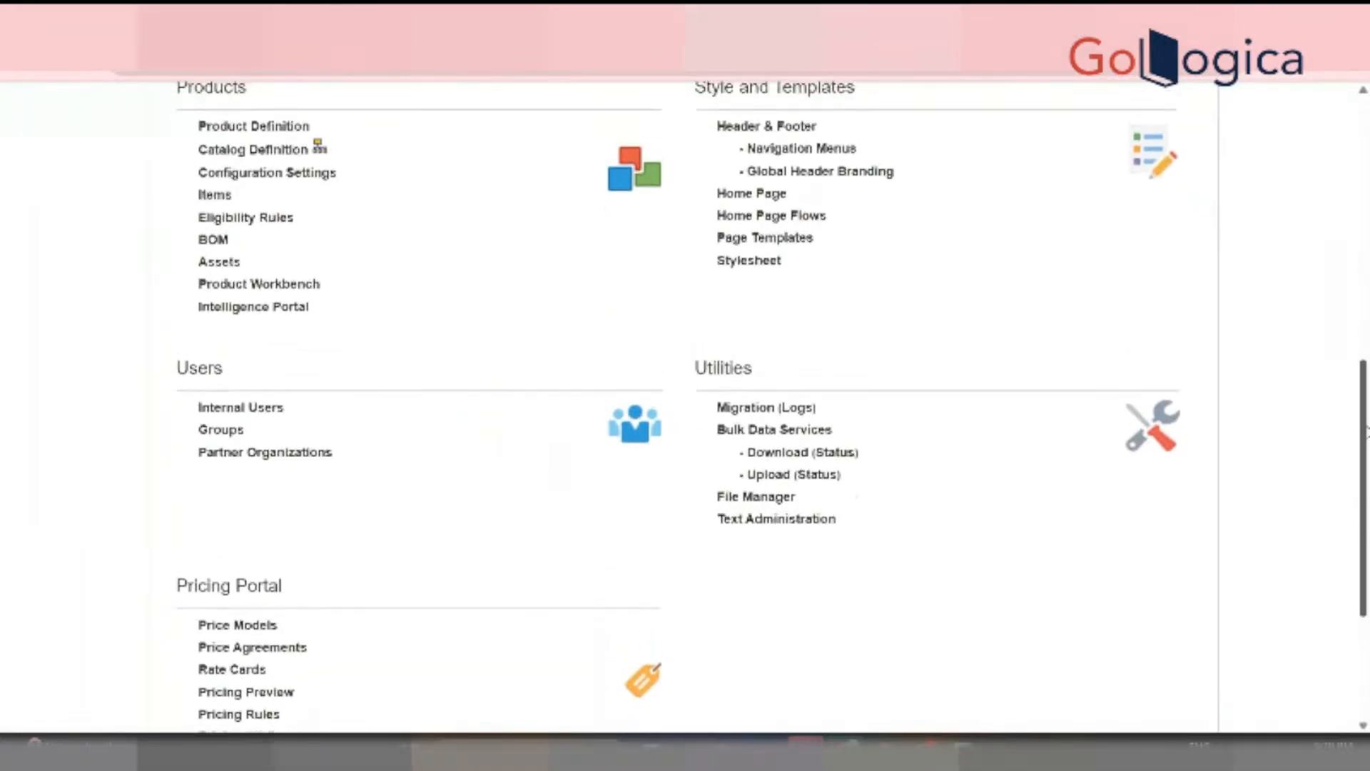
{"action": "left_click_drag", "start_coordinate": [1365, 428], "coordinate": [1364, 414]}
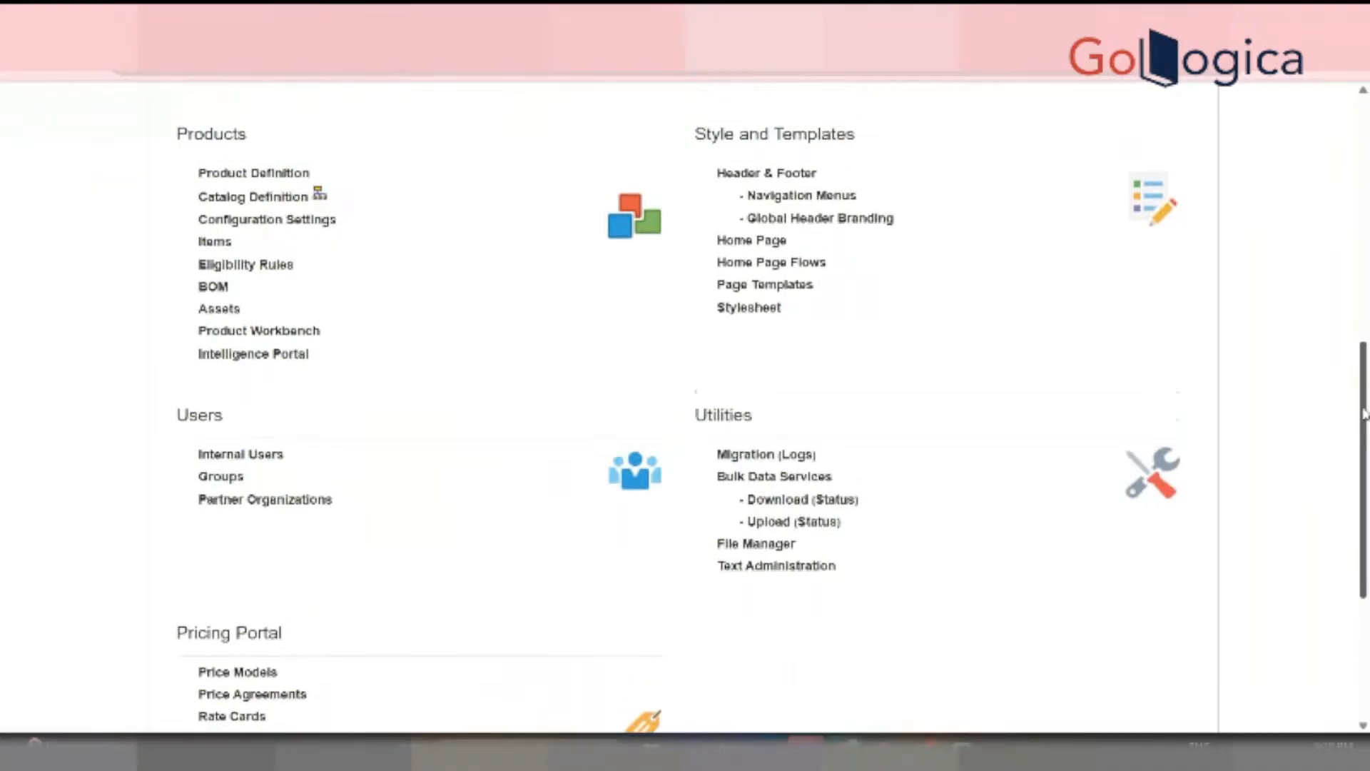
{"action": "scroll", "coordinate": [1364, 414], "scroll_direction": "up", "scroll_amount": 1}
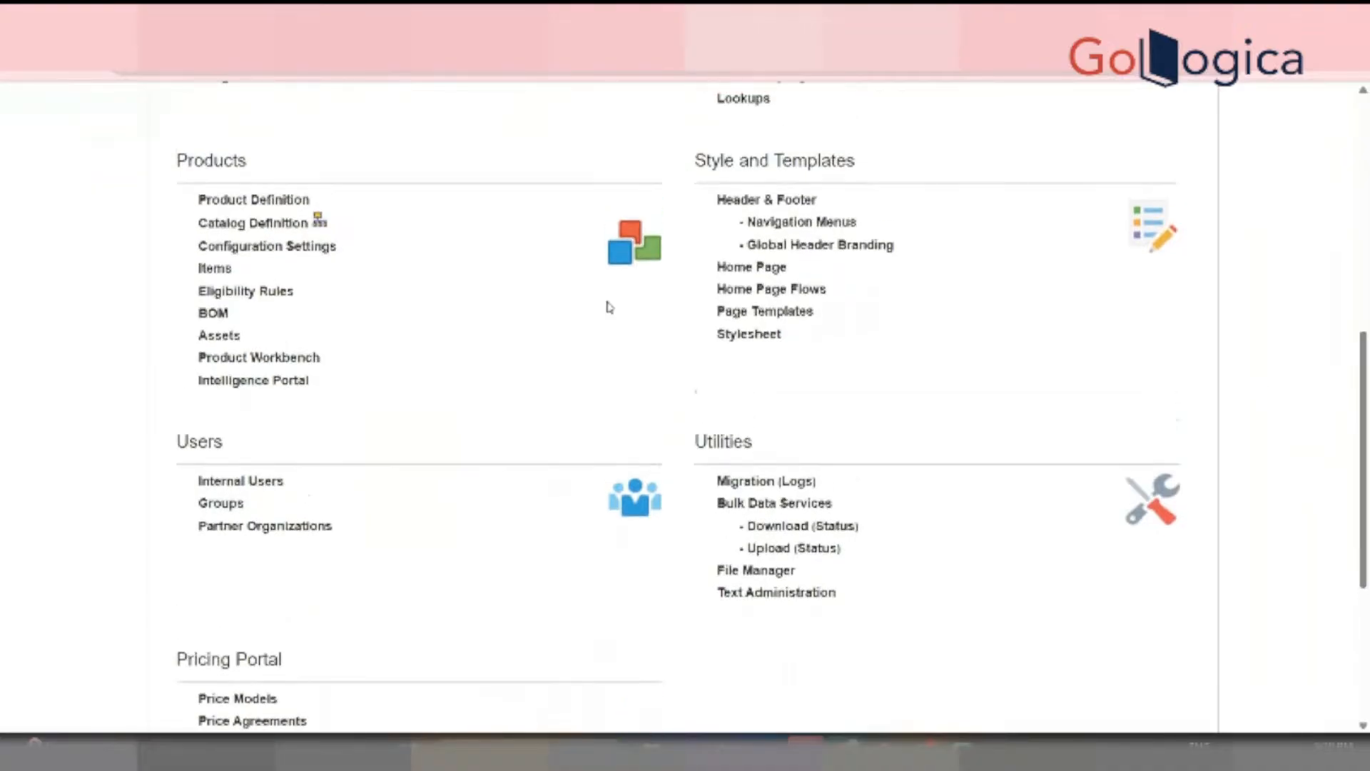
{"action": "left_click", "coordinate": [258, 227]}
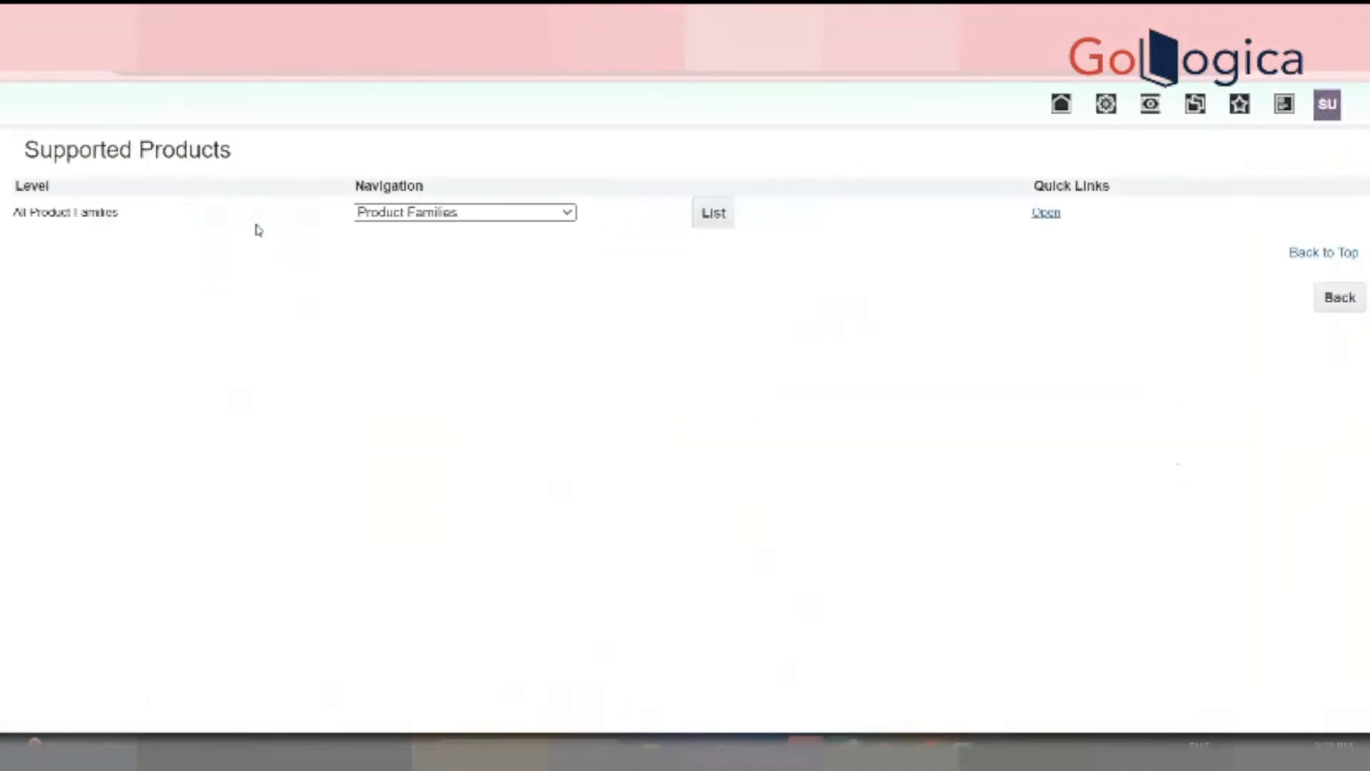
{"action": "left_click", "coordinate": [560, 213]}
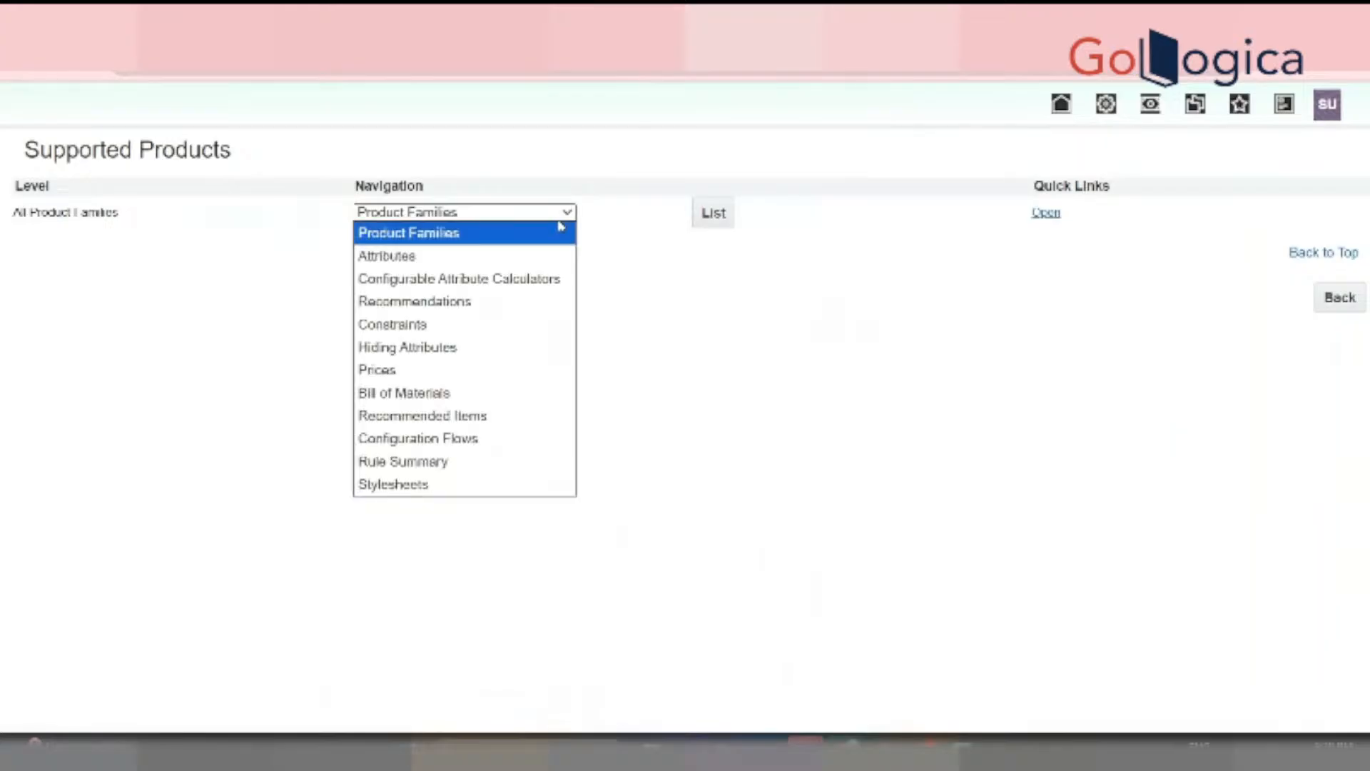
{"action": "left_click", "coordinate": [1106, 104]}
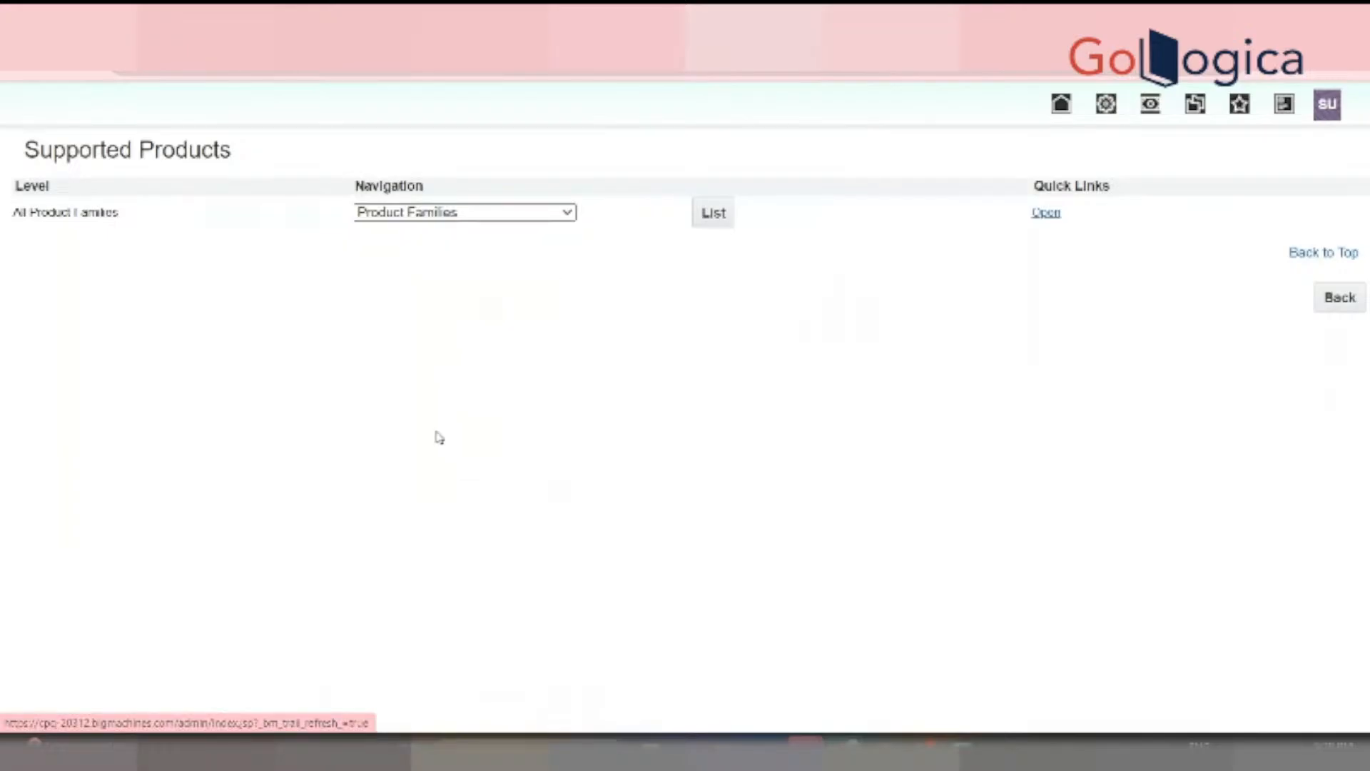
Open the Refrigerators model through the BAJAJ ELECTRONICS configuration quick links and go back to the Home Appliances model list
{"action": "scroll", "coordinate": [392, 468], "scroll_direction": "down", "scroll_amount": 3}
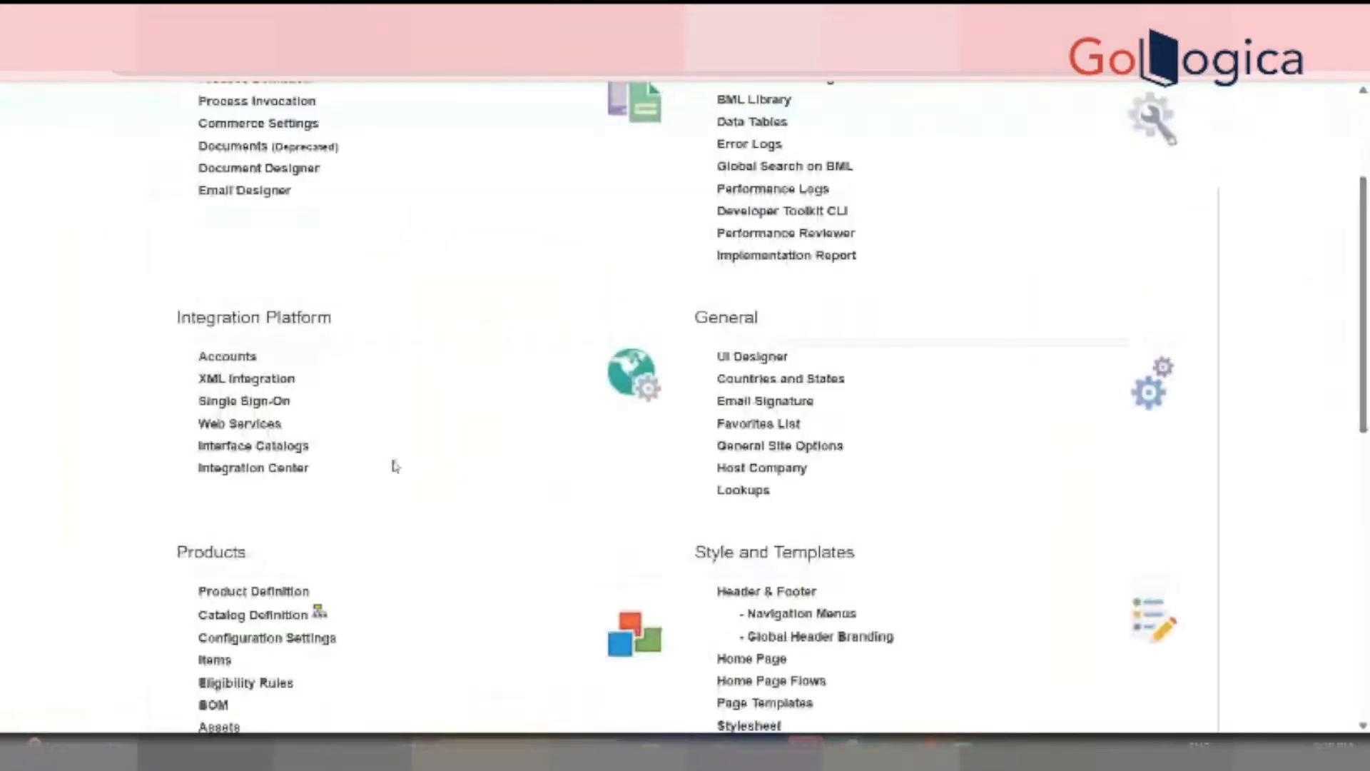
{"action": "left_click", "coordinate": [317, 611]}
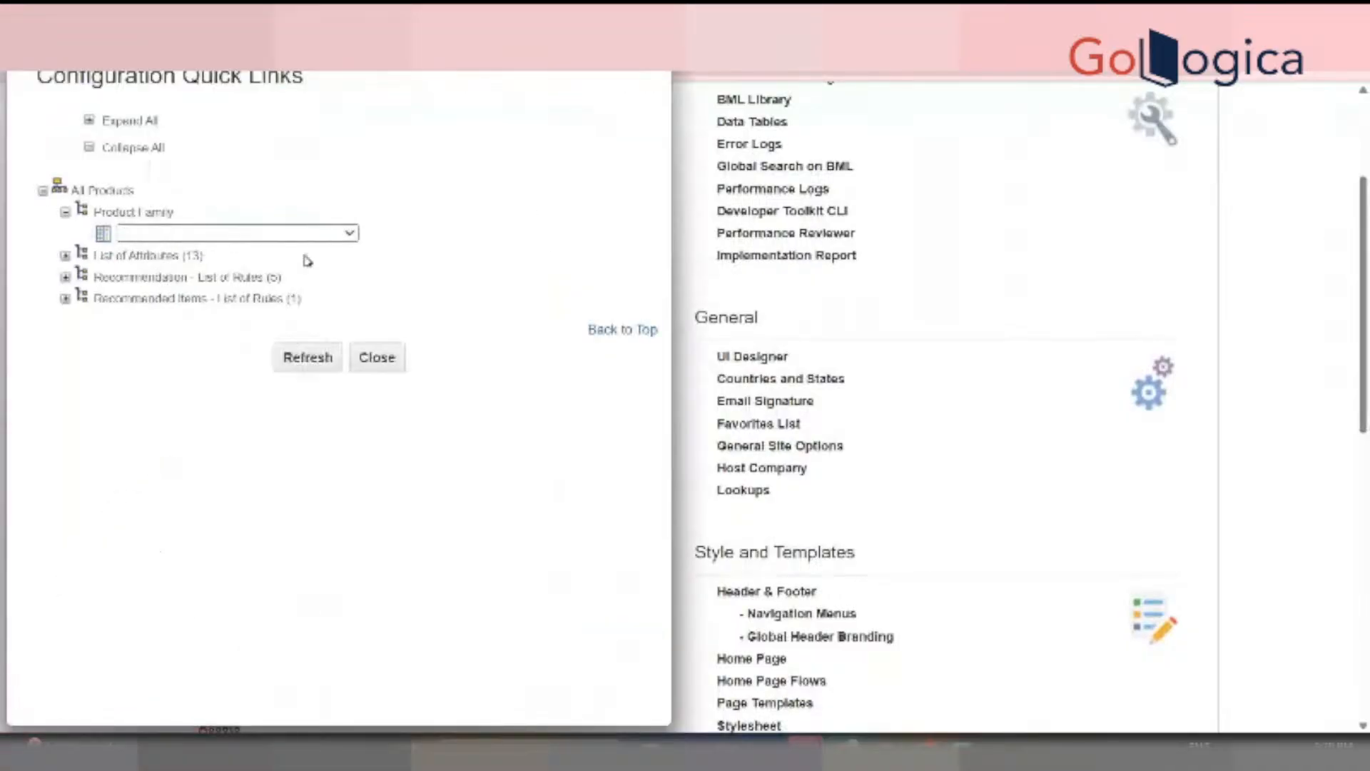
{"action": "left_click", "coordinate": [287, 235]}
{"action": "left_click", "coordinate": [284, 294]}
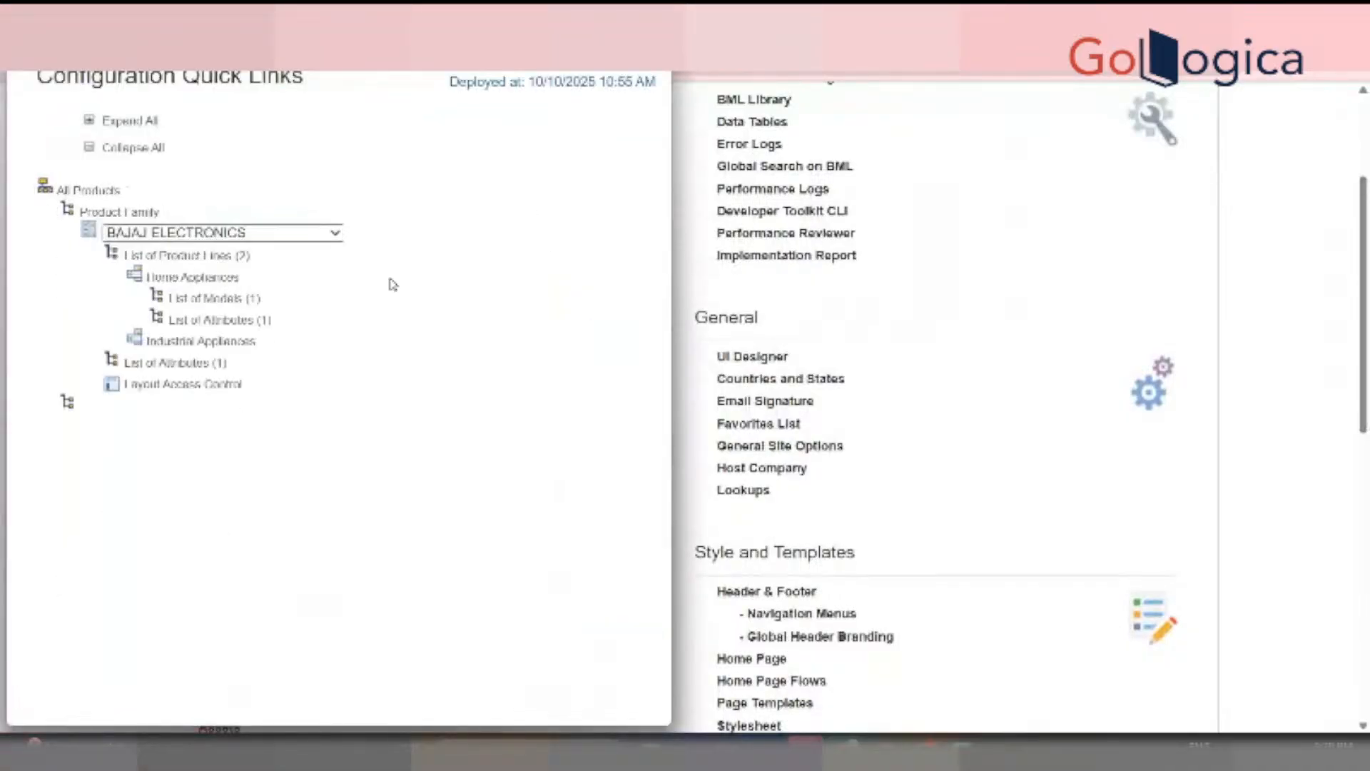
{"action": "left_click", "coordinate": [155, 298]}
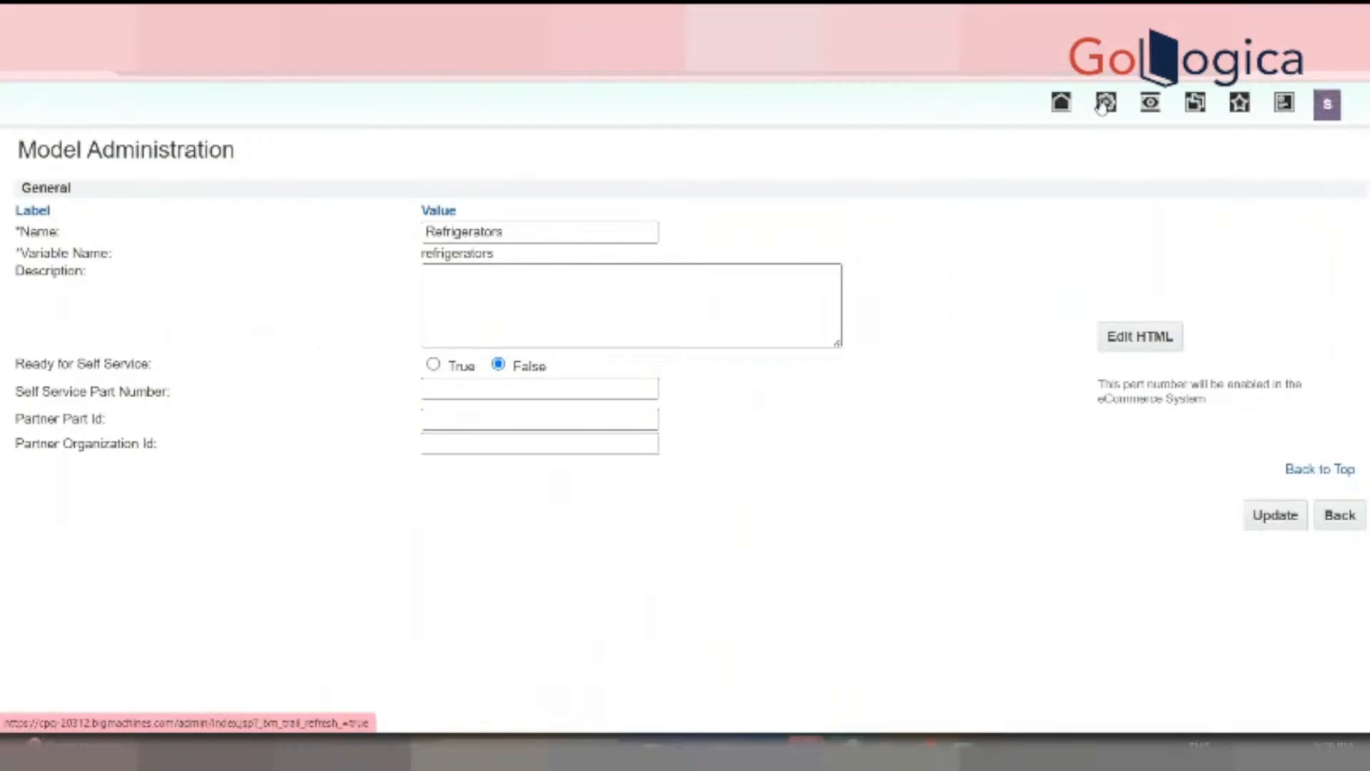
{"action": "left_click", "coordinate": [1103, 105]}
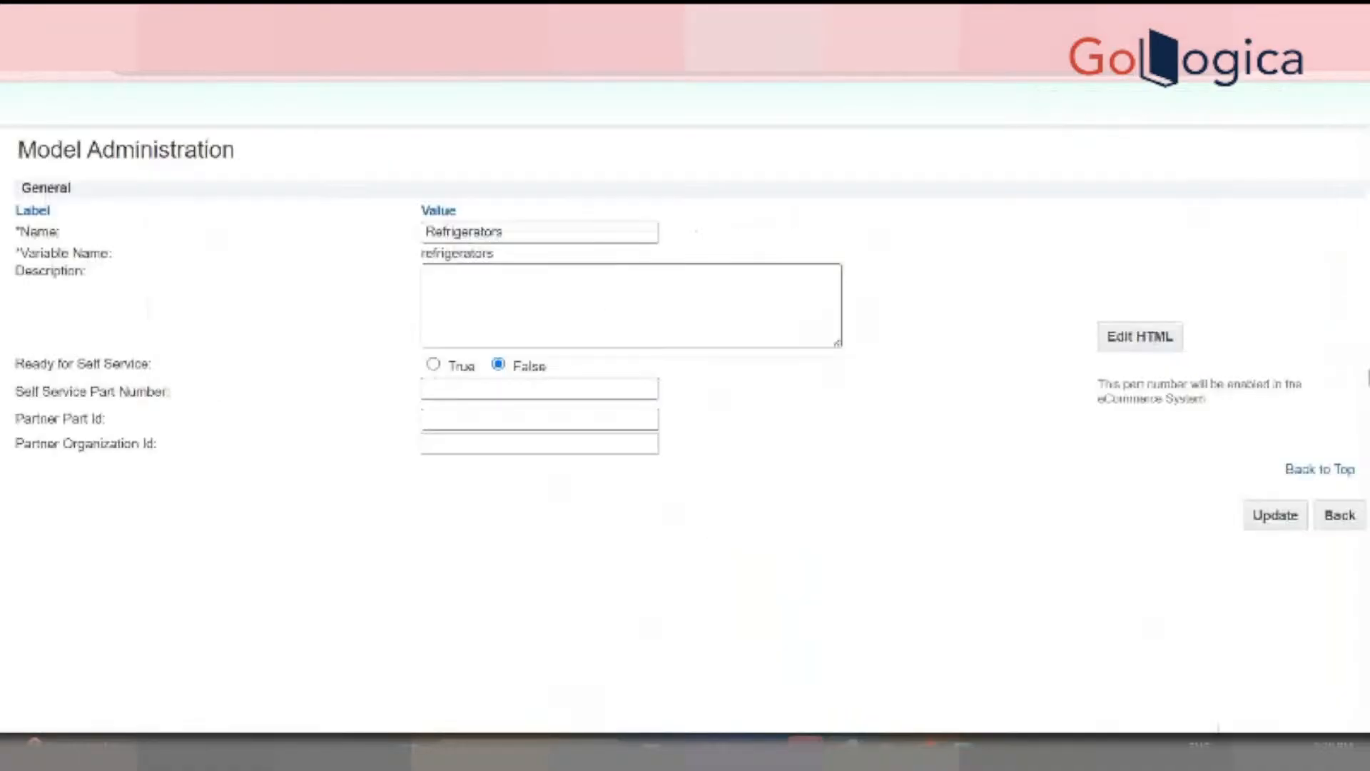
{"action": "left_click", "coordinate": [1338, 526]}
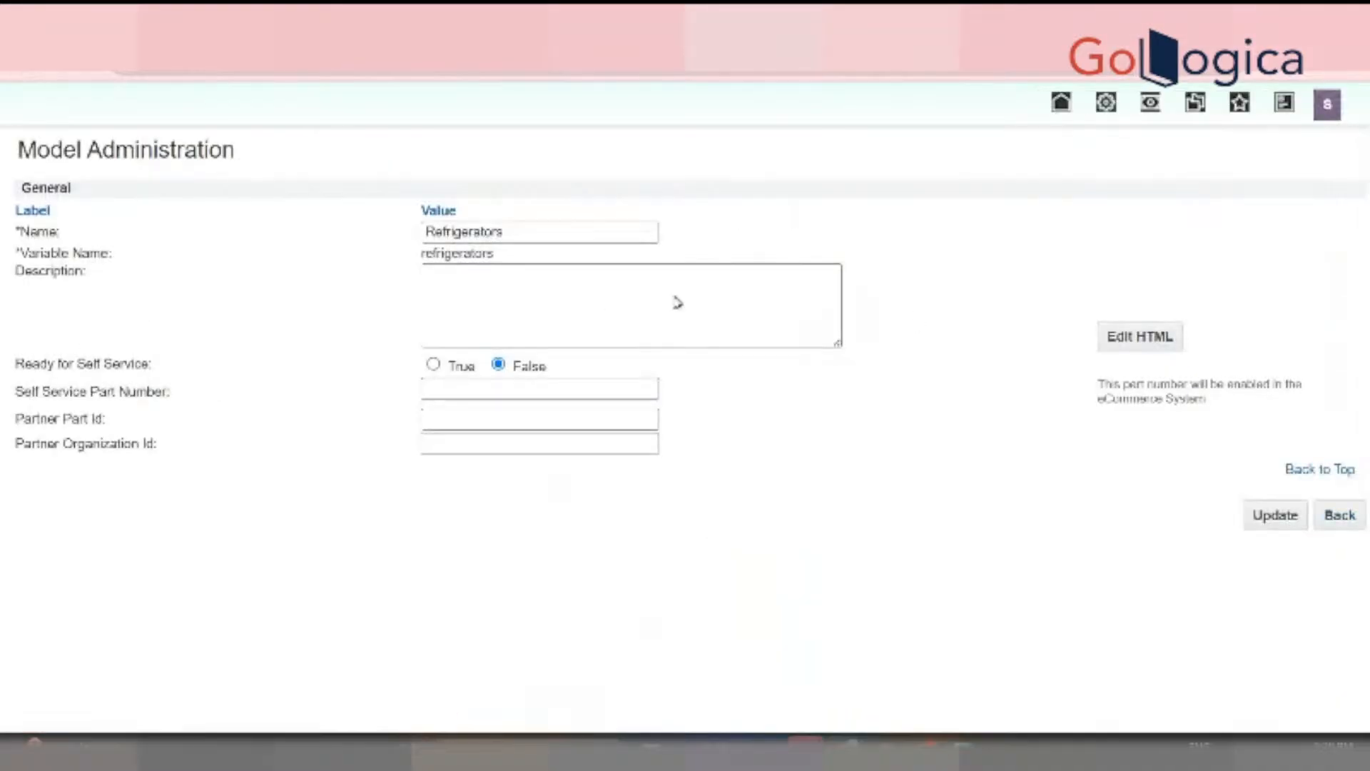
List the Configuration Flows of the Refrigerators model and open the layout of the Configuration For Refrigerators flow
{"action": "left_click", "coordinate": [881, 213]}
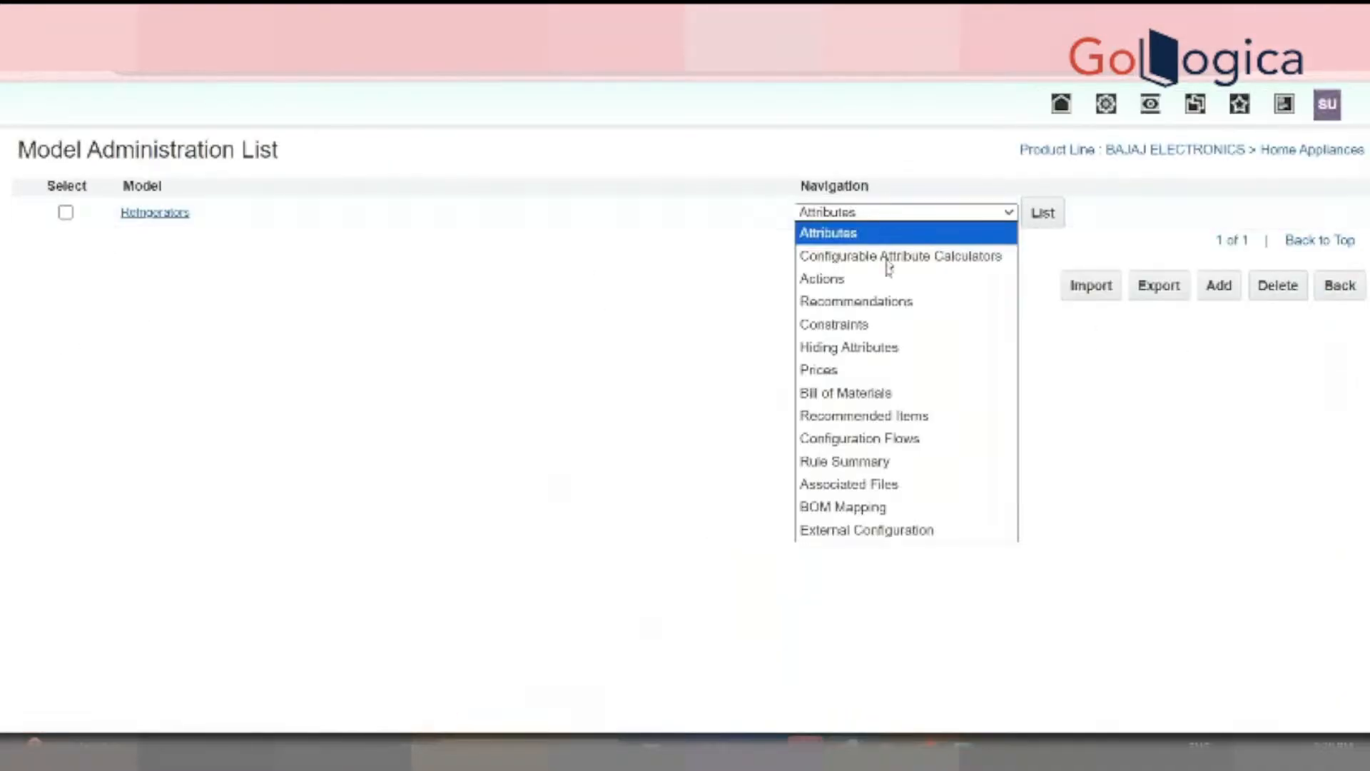
{"action": "left_click", "coordinate": [890, 347]}
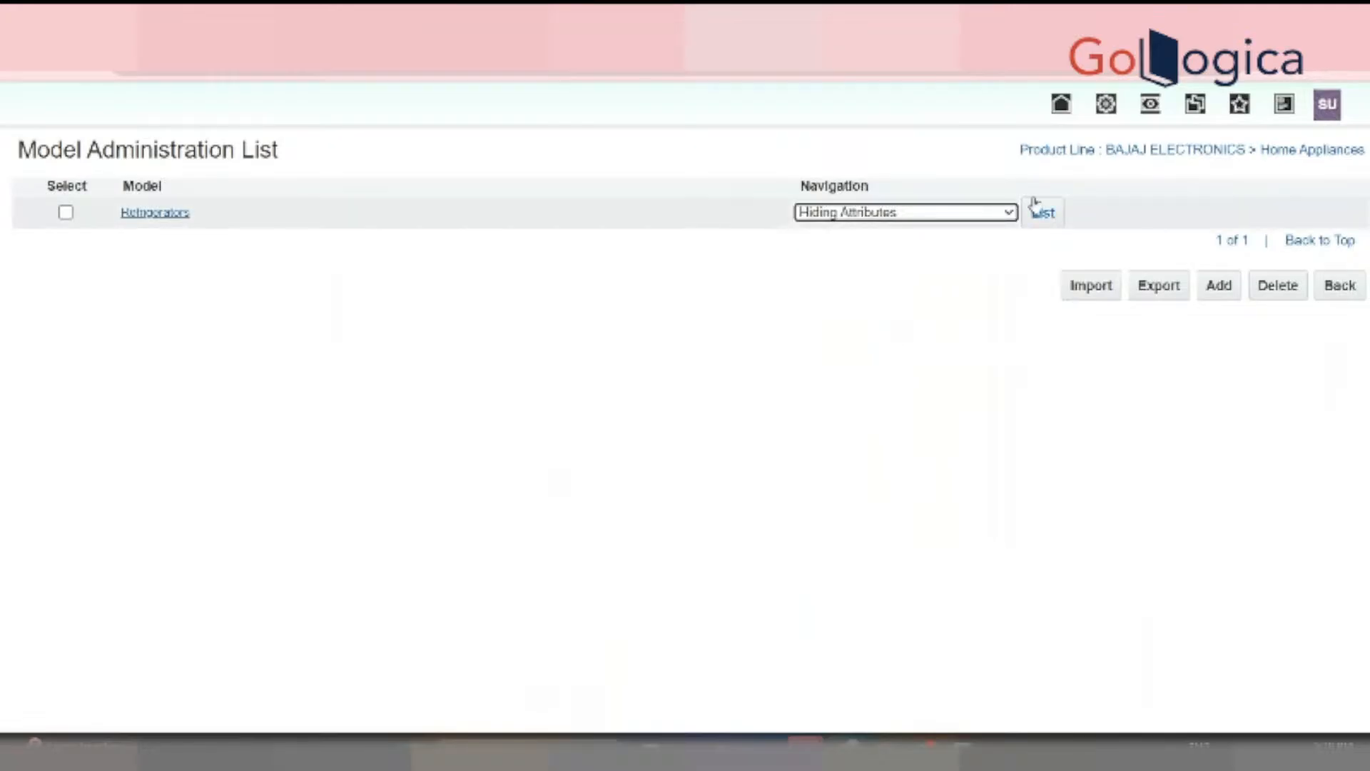
{"action": "left_click", "coordinate": [1001, 212]}
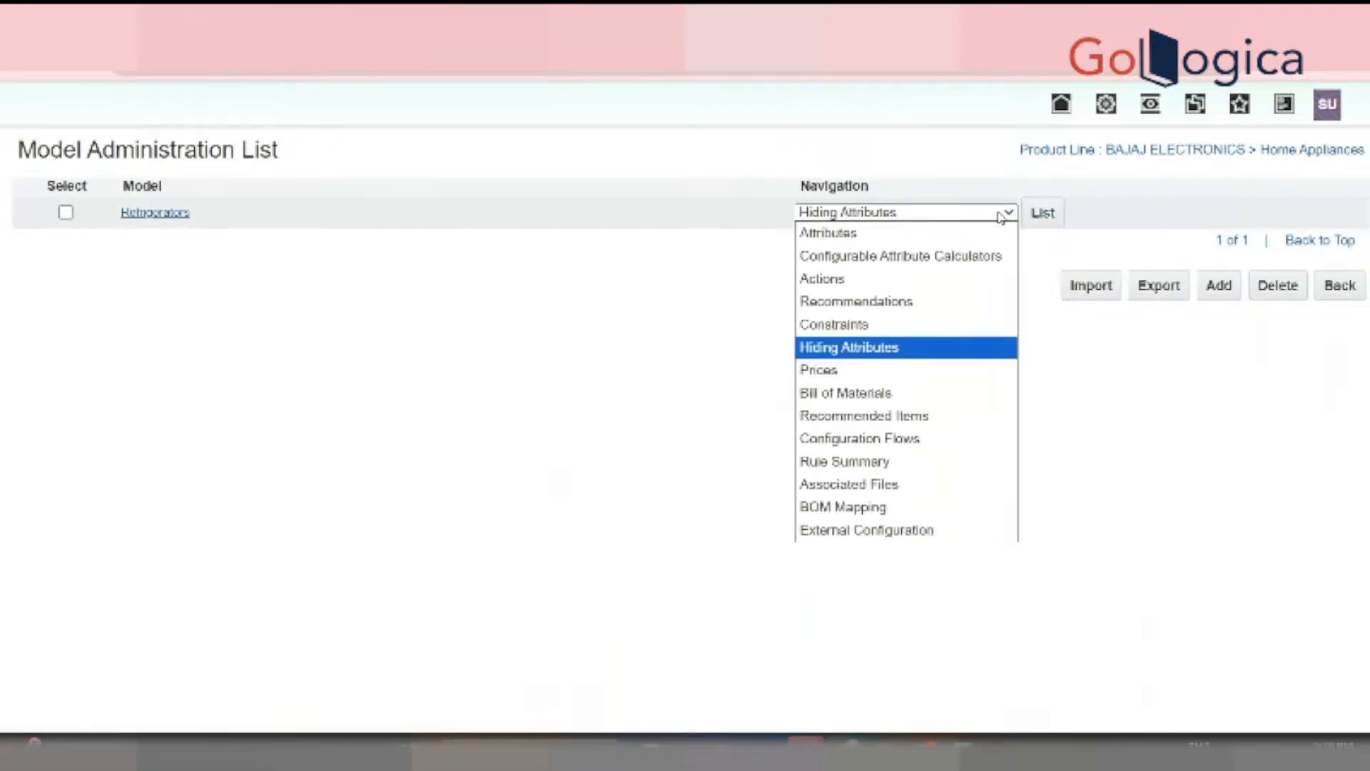
{"action": "left_click", "coordinate": [906, 438]}
{"action": "left_click", "coordinate": [1038, 217]}
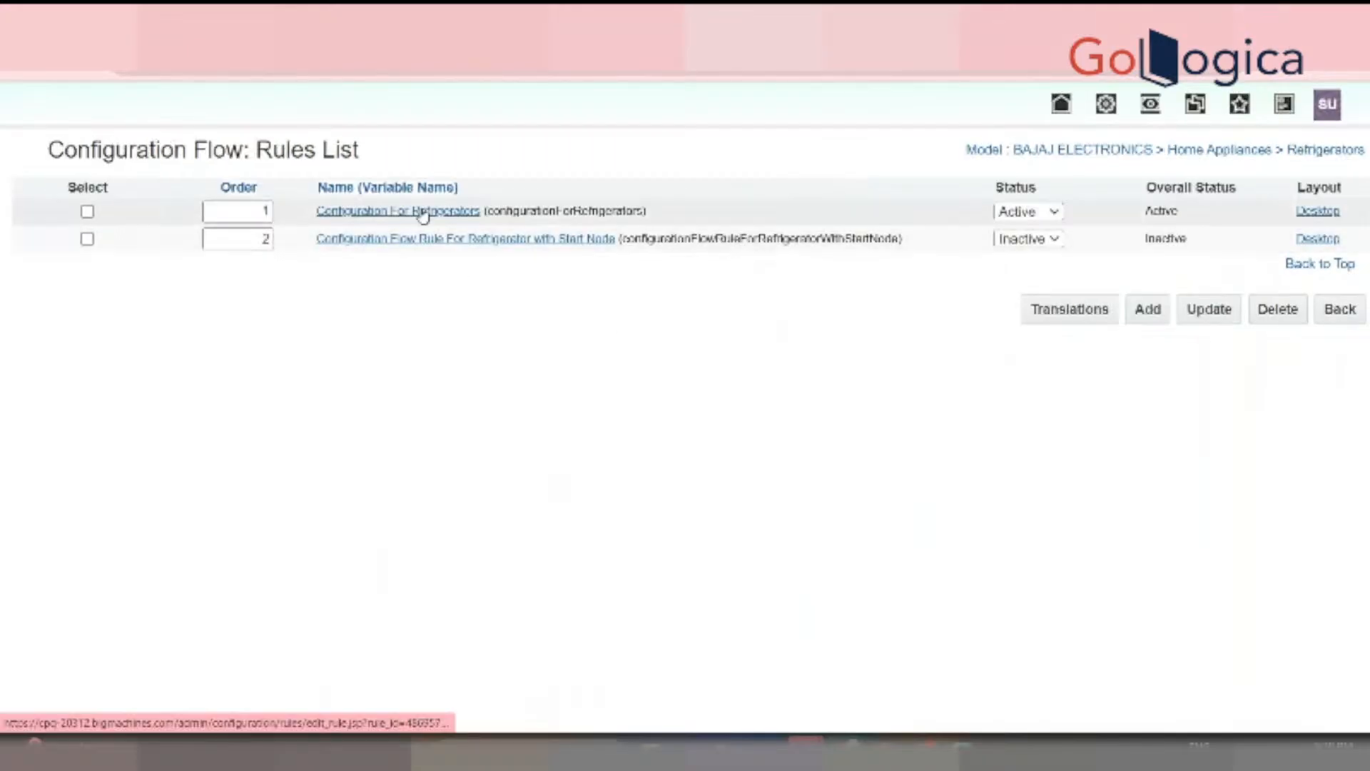
{"action": "left_click", "coordinate": [423, 214]}
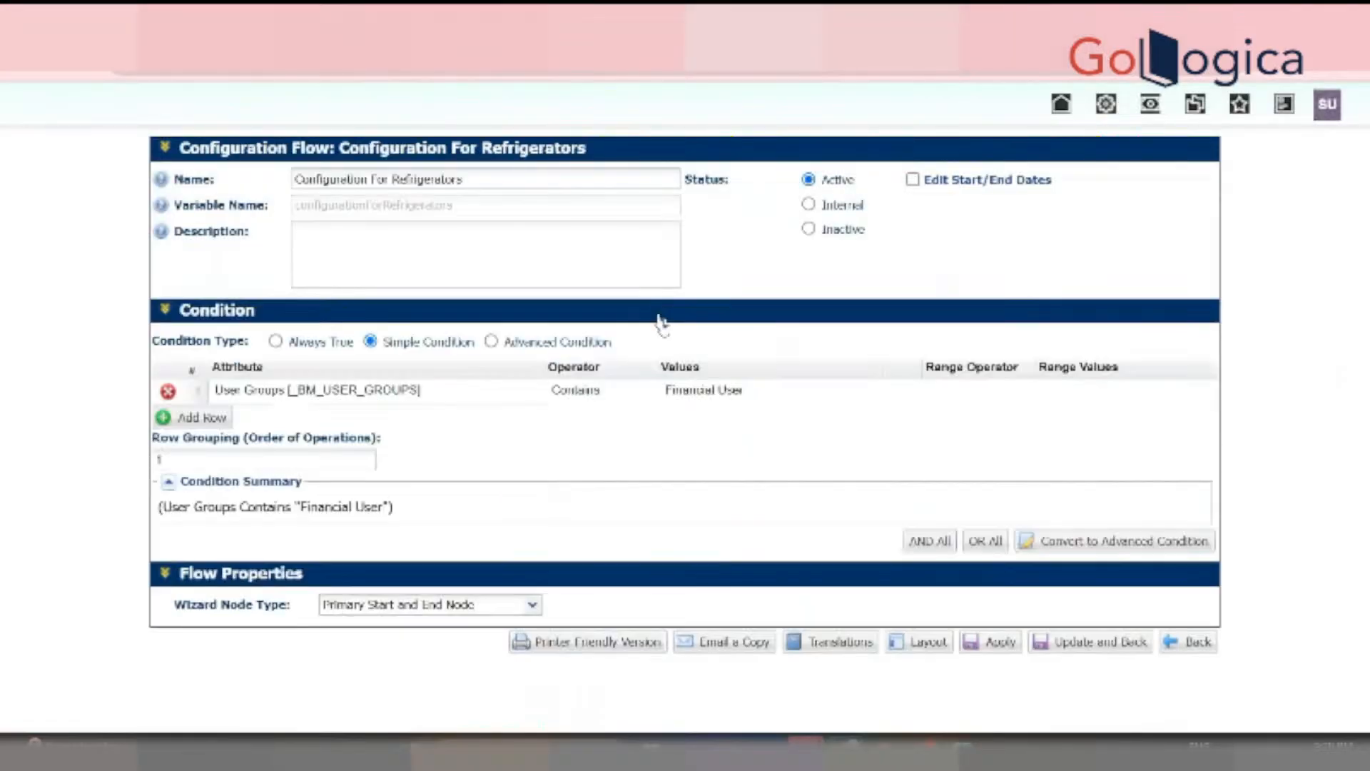
{"action": "left_click", "coordinate": [921, 641]}
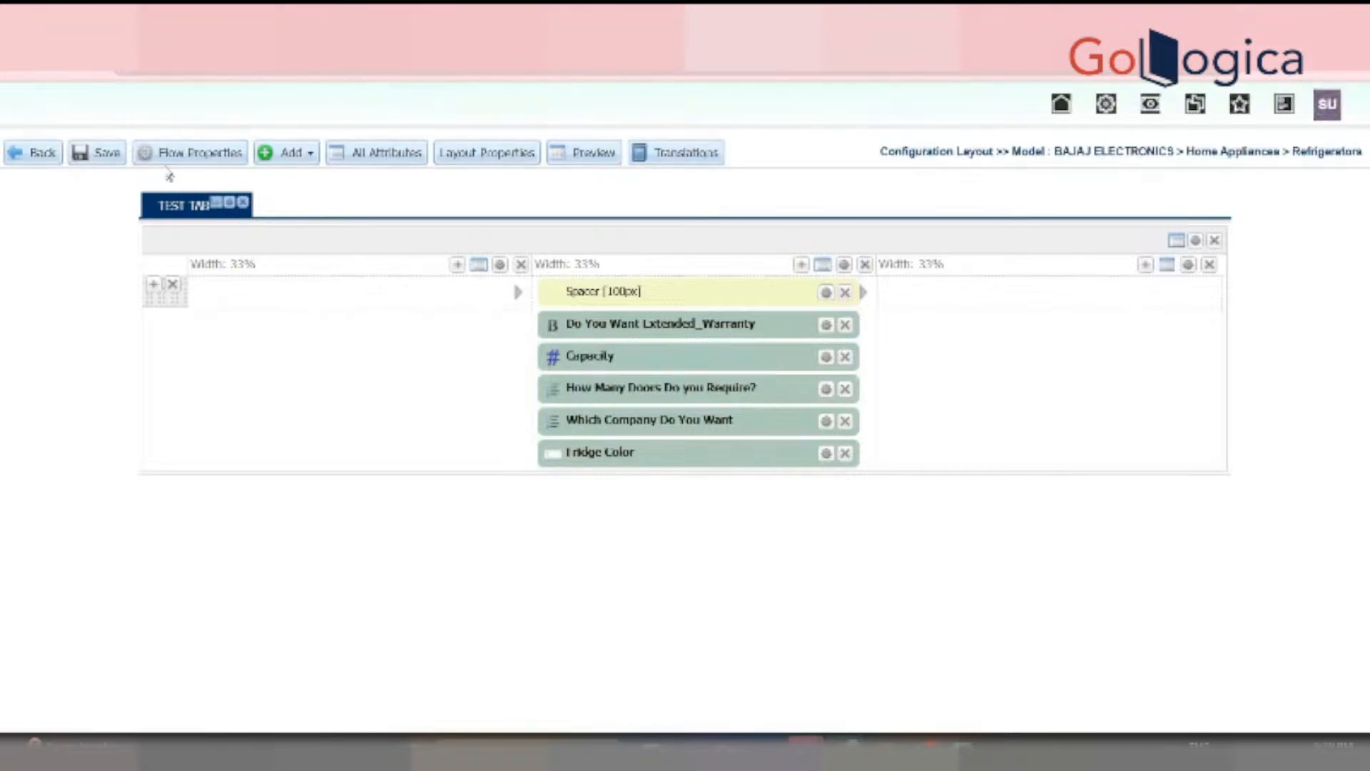
Find the billid attribute, place Bill Id below Fridge Color in the middle column of TEST TAB, save the layout and leave it
{"action": "left_click", "coordinate": [291, 154]}
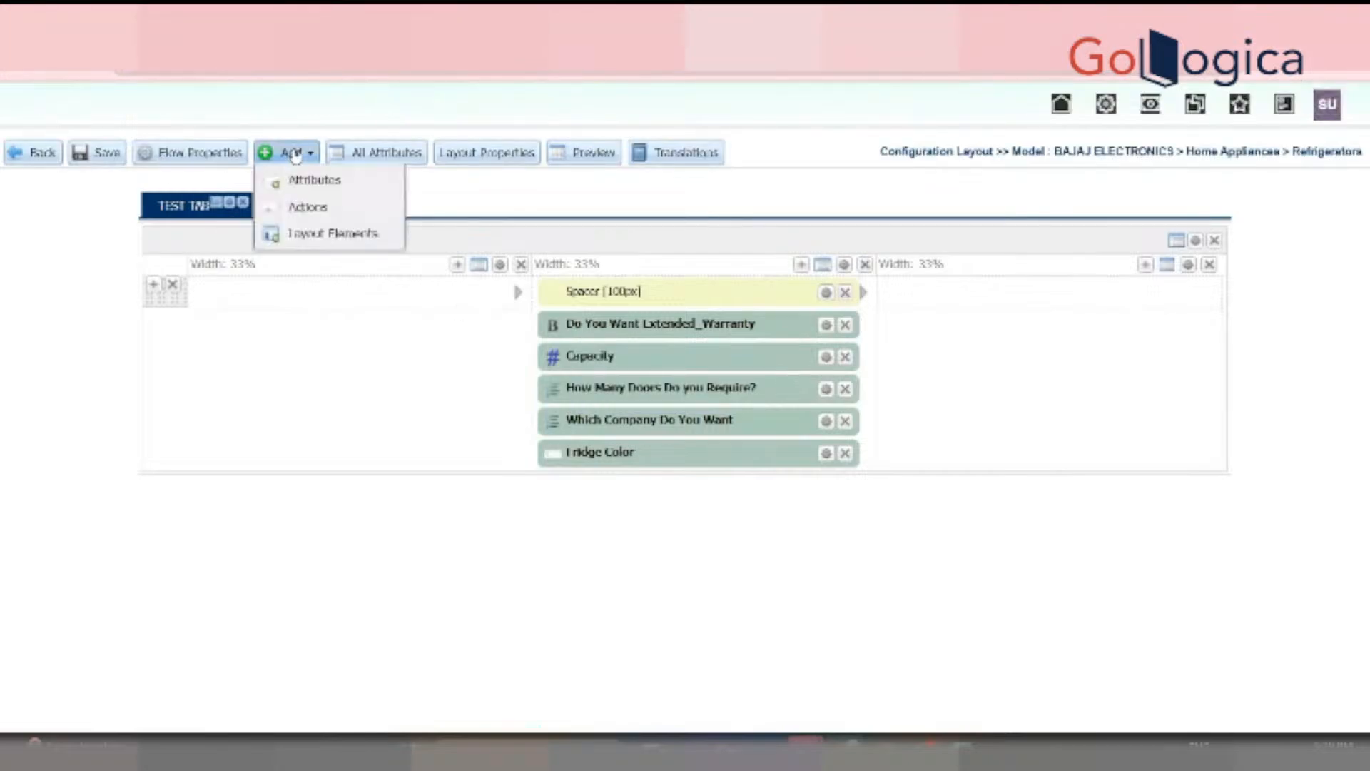
{"action": "left_click", "coordinate": [314, 180]}
{"action": "left_click", "coordinate": [1154, 219]}
{"action": "type", "text": "bill"}
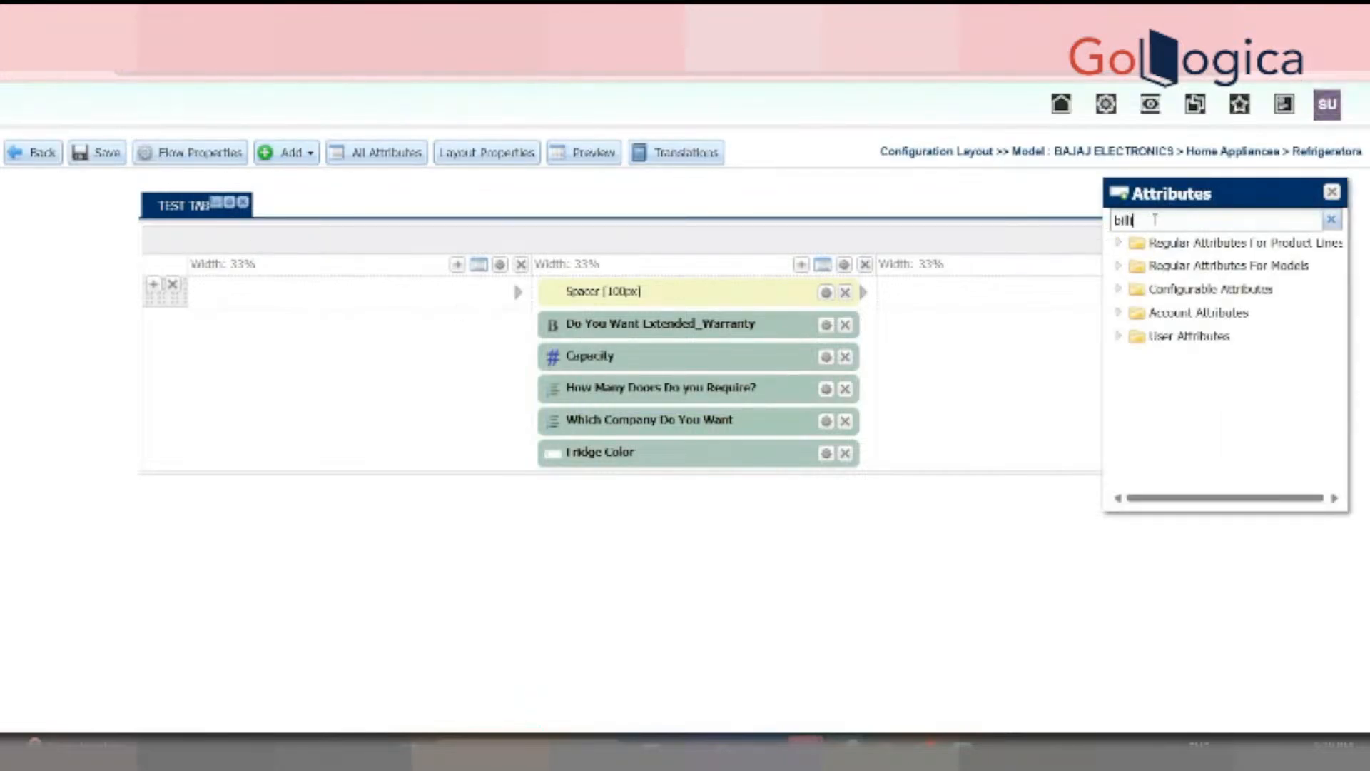
{"action": "type", "text": "d"}
{"action": "left_click_drag", "start_coordinate": [1221, 289], "coordinate": [647, 466]}
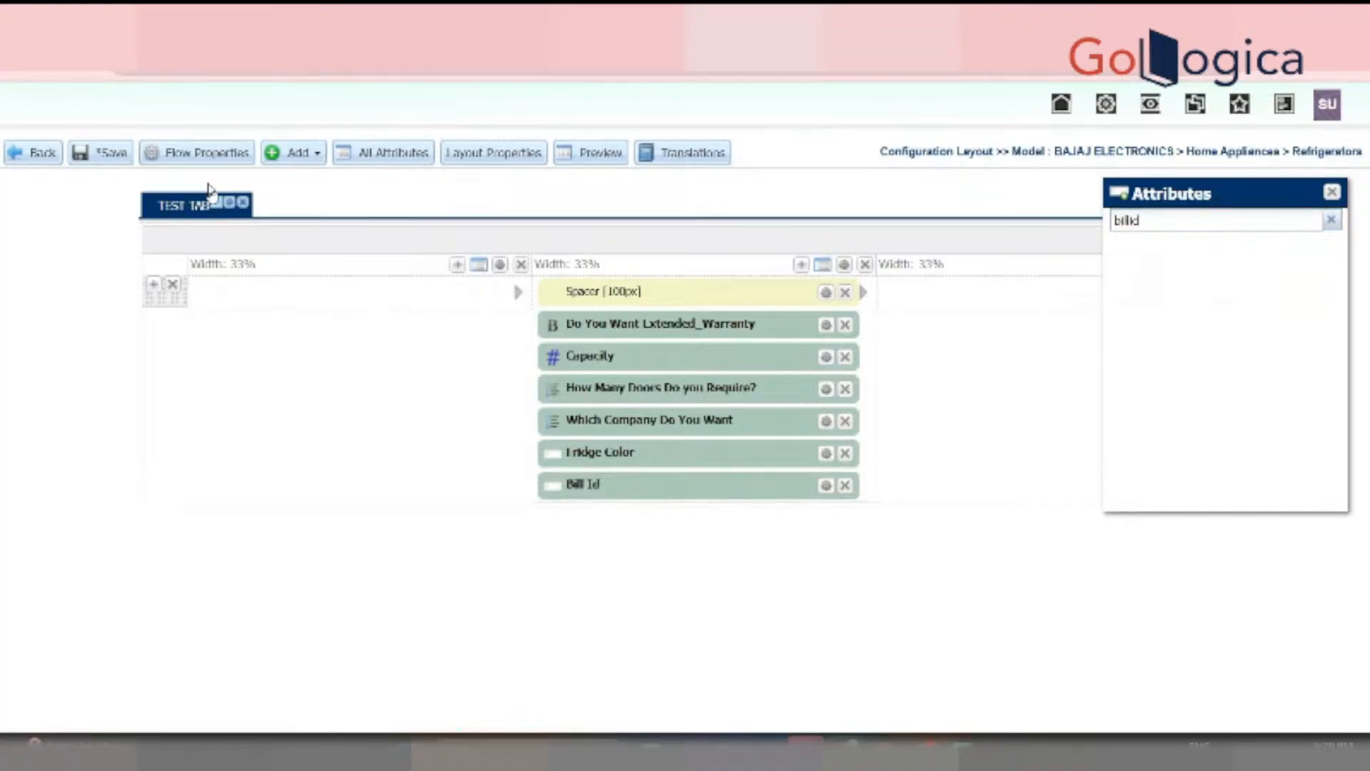
{"action": "left_click", "coordinate": [124, 156]}
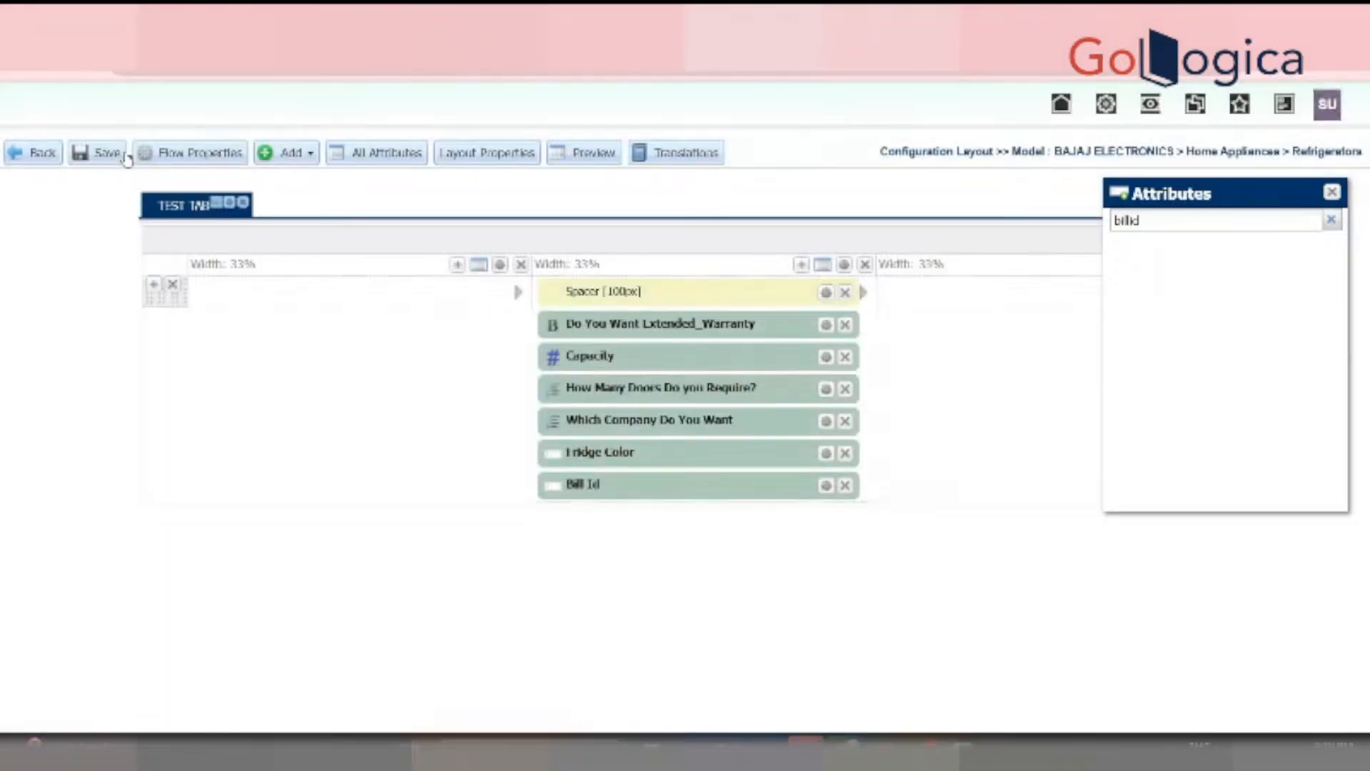
{"action": "left_click", "coordinate": [125, 157]}
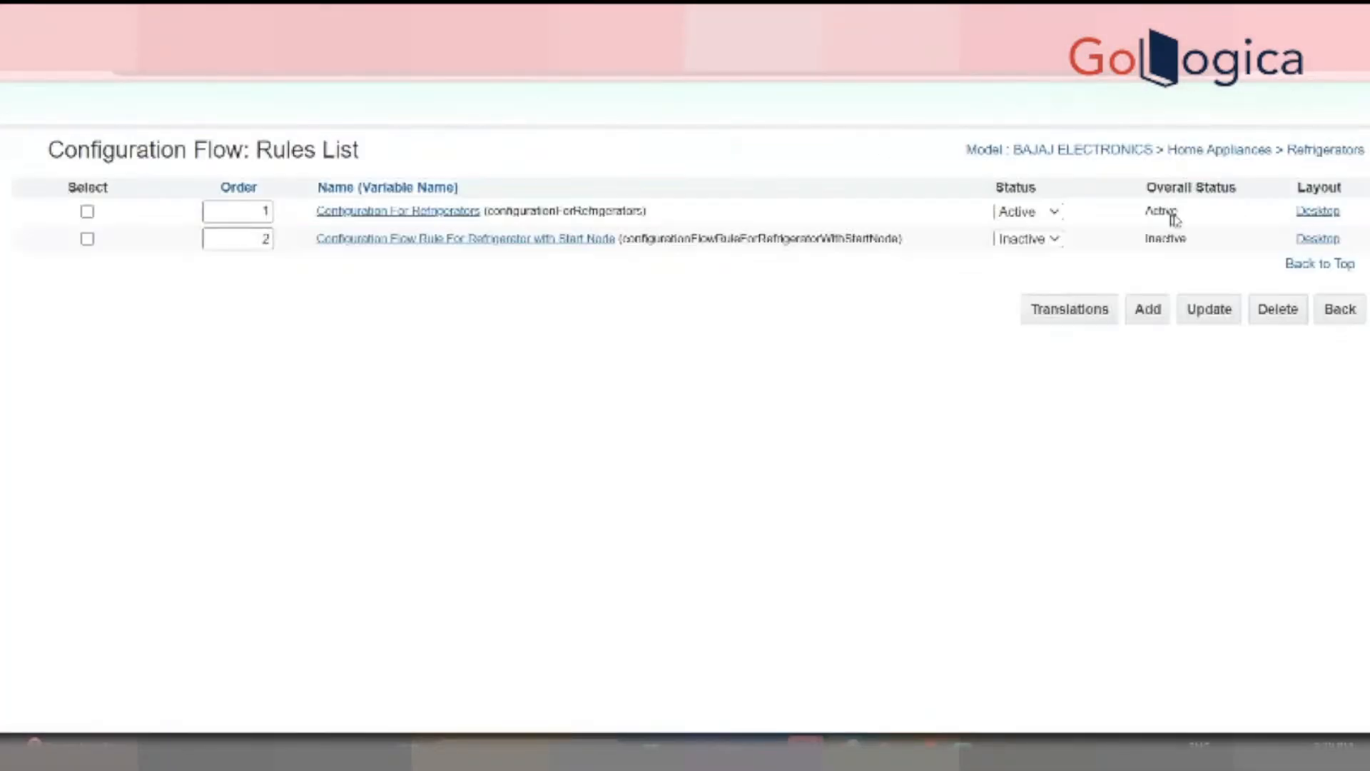
Return to the supported product families and open the Deployment Center of BAJAJ ELECTRONICS
{"action": "left_click", "coordinate": [1351, 314]}
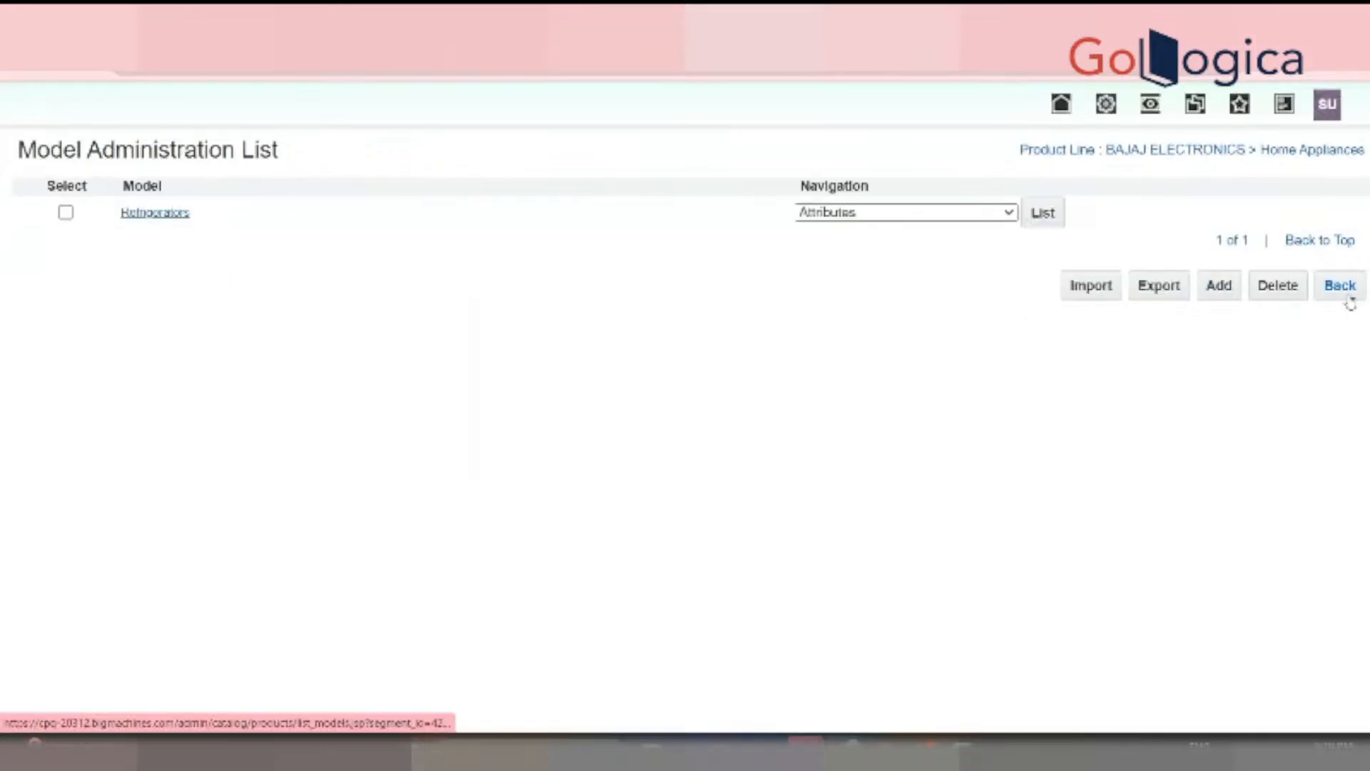
{"action": "left_click", "coordinate": [1348, 294]}
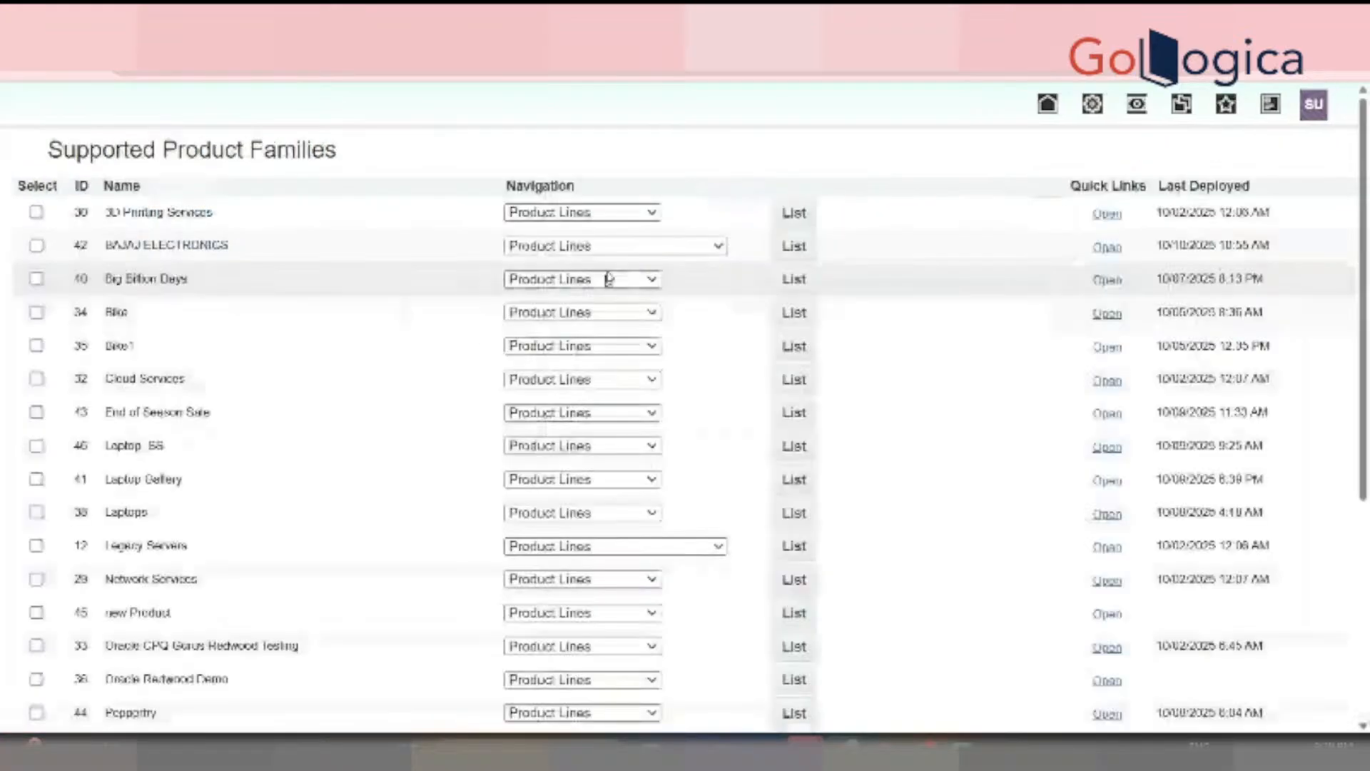
{"action": "left_click", "coordinate": [610, 245]}
{"action": "left_click", "coordinate": [606, 695]}
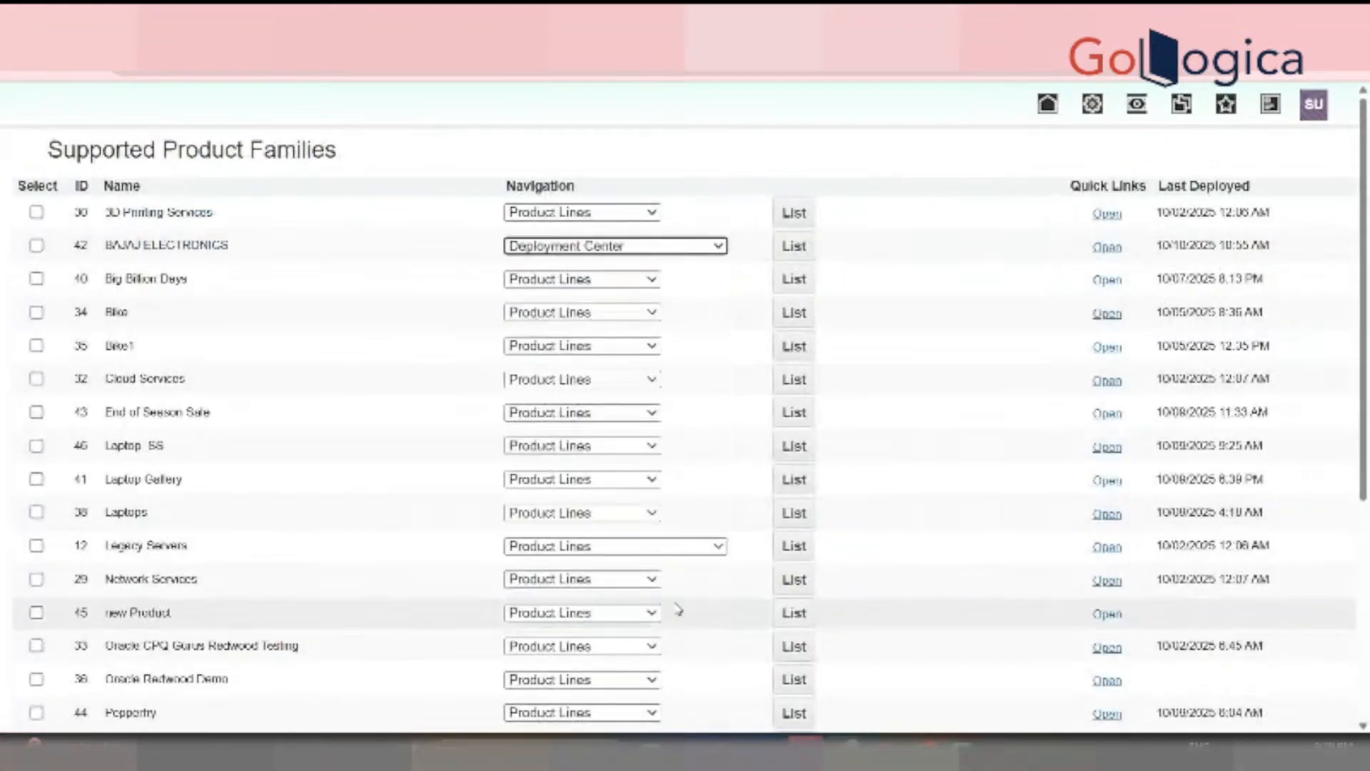
{"action": "left_click", "coordinate": [797, 257]}
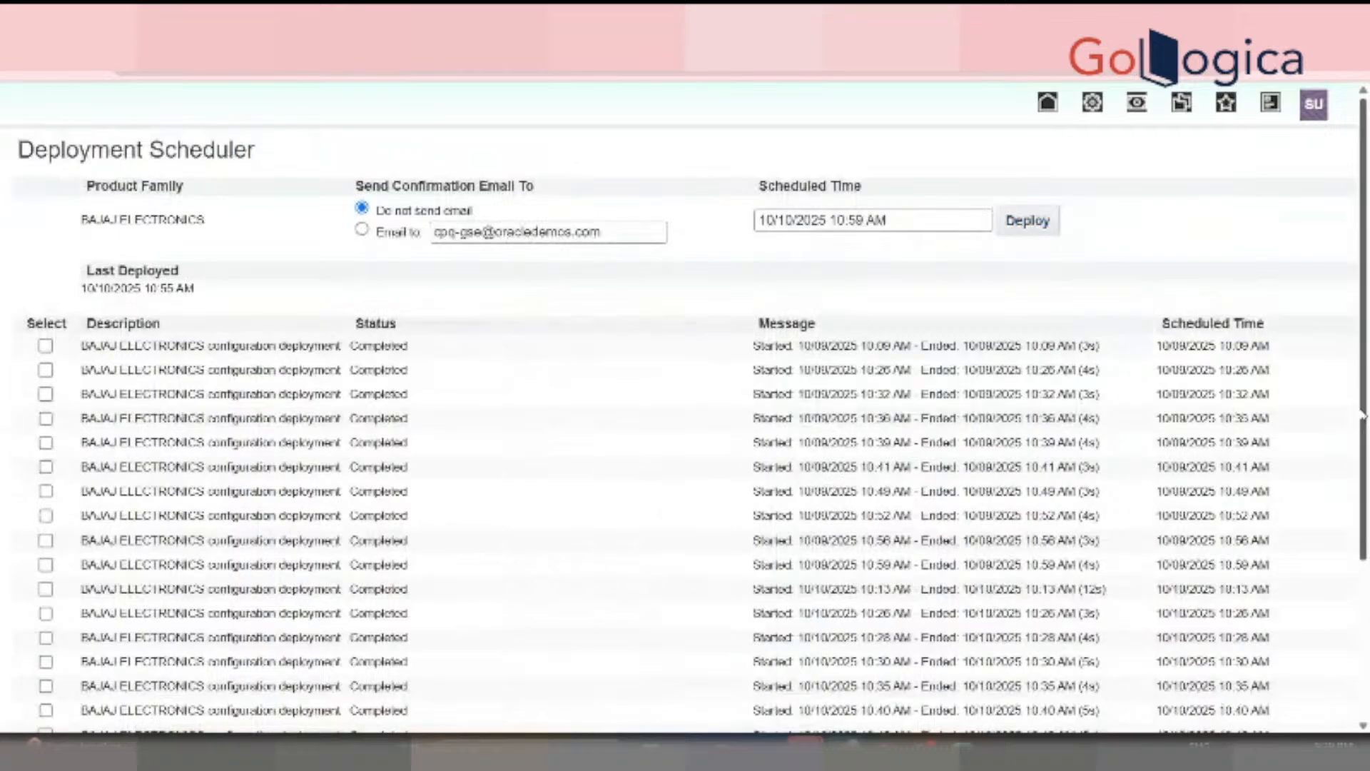
Select all past BAJAJ ELECTRONICS deployment records, delete them and deploy the product family
{"action": "scroll", "coordinate": [465, 467], "scroll_direction": "down", "scroll_amount": 5}
{"action": "scroll", "coordinate": [465, 468], "scroll_direction": "up", "scroll_amount": 5}
{"action": "scroll", "coordinate": [685, 428], "scroll_direction": "down", "scroll_amount": 5}
{"action": "left_click", "coordinate": [45, 653]}
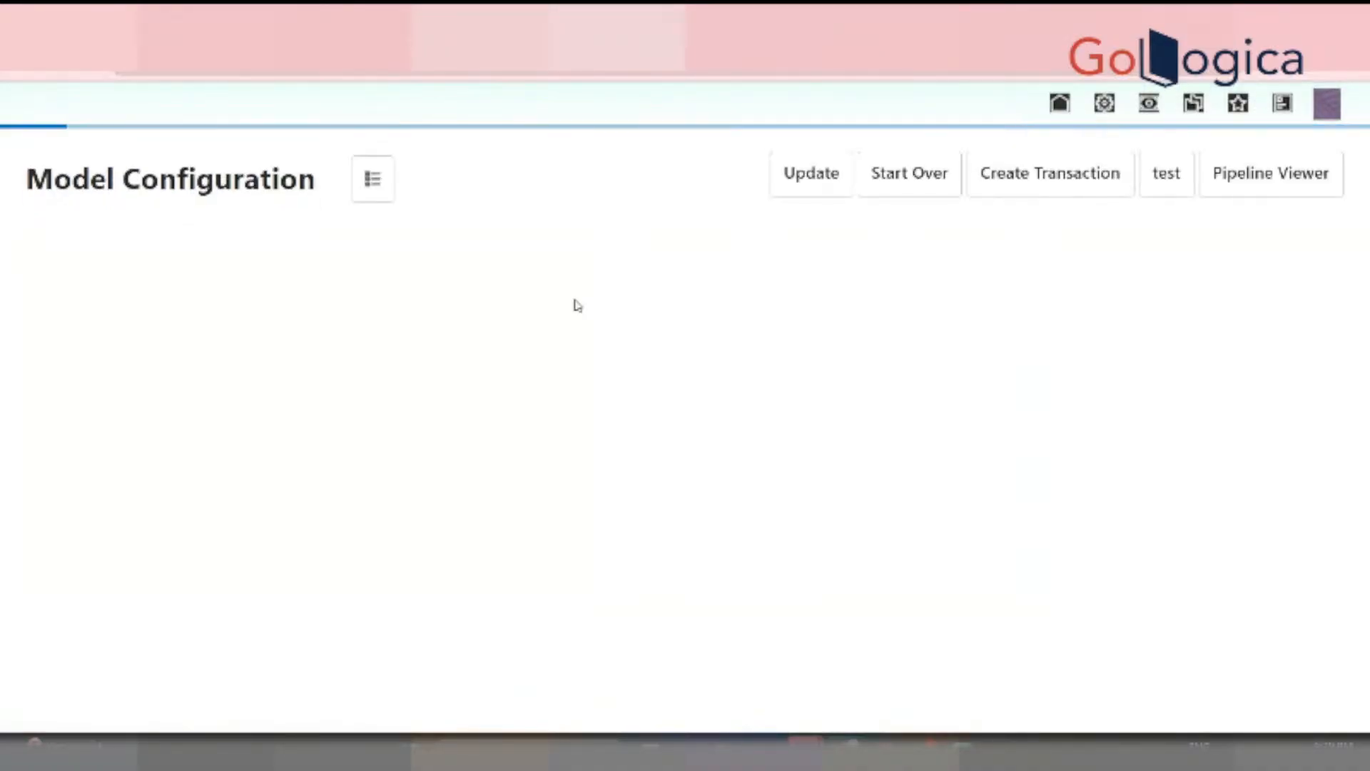
Test the Refrigerators model configuration with extended warranty selected and 2 doors, and check the Fridge Color and Bill Id fields
{"action": "left_click", "coordinate": [611, 313]}
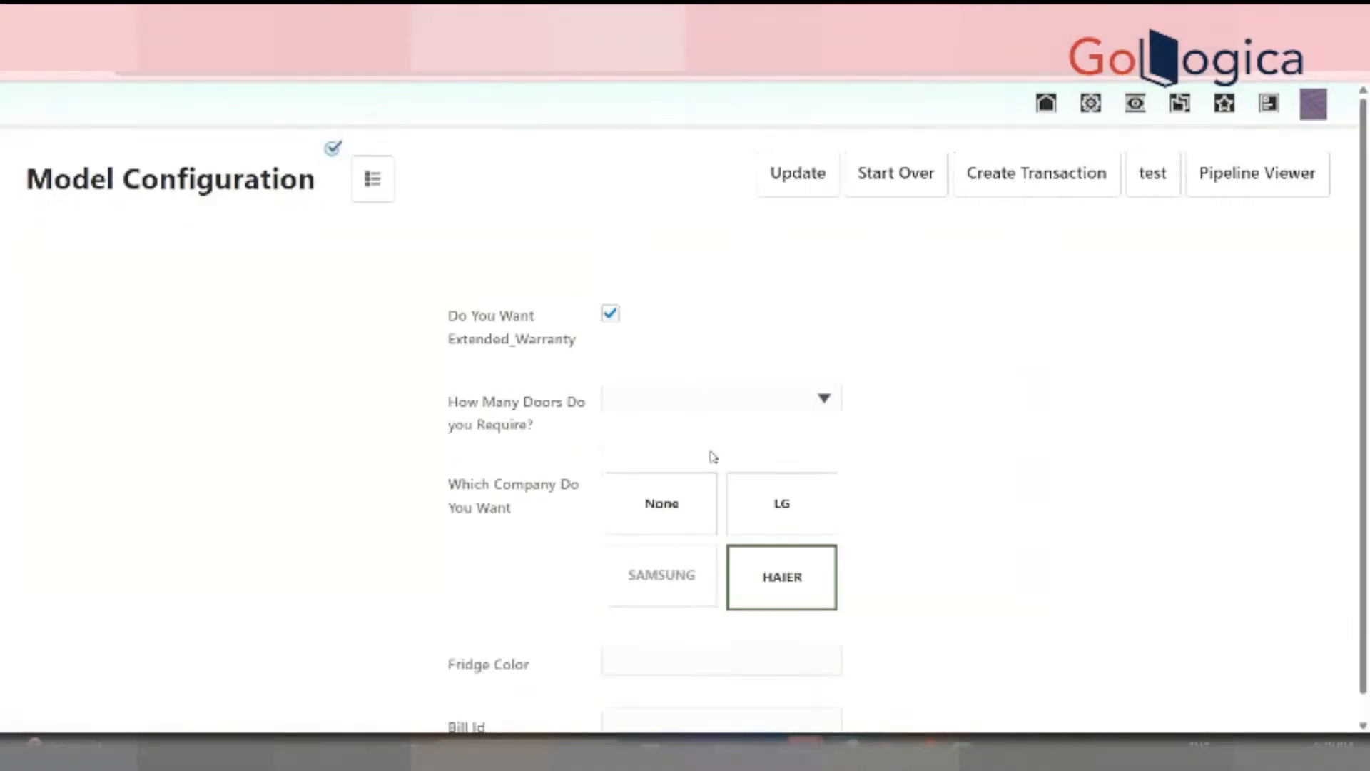
{"action": "left_click", "coordinate": [764, 389]}
{"action": "left_click", "coordinate": [713, 483]}
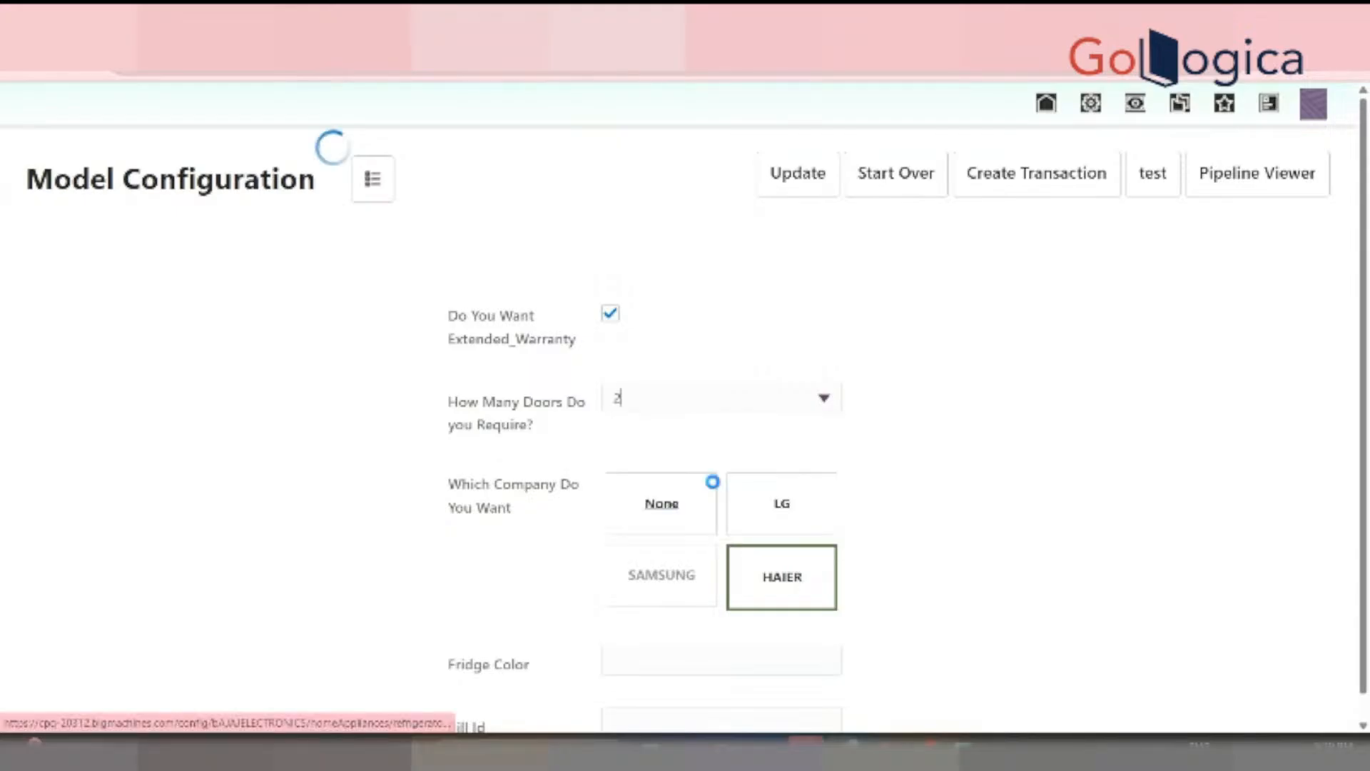
{"action": "left_click_drag", "start_coordinate": [1363, 413], "coordinate": [1363, 467]}
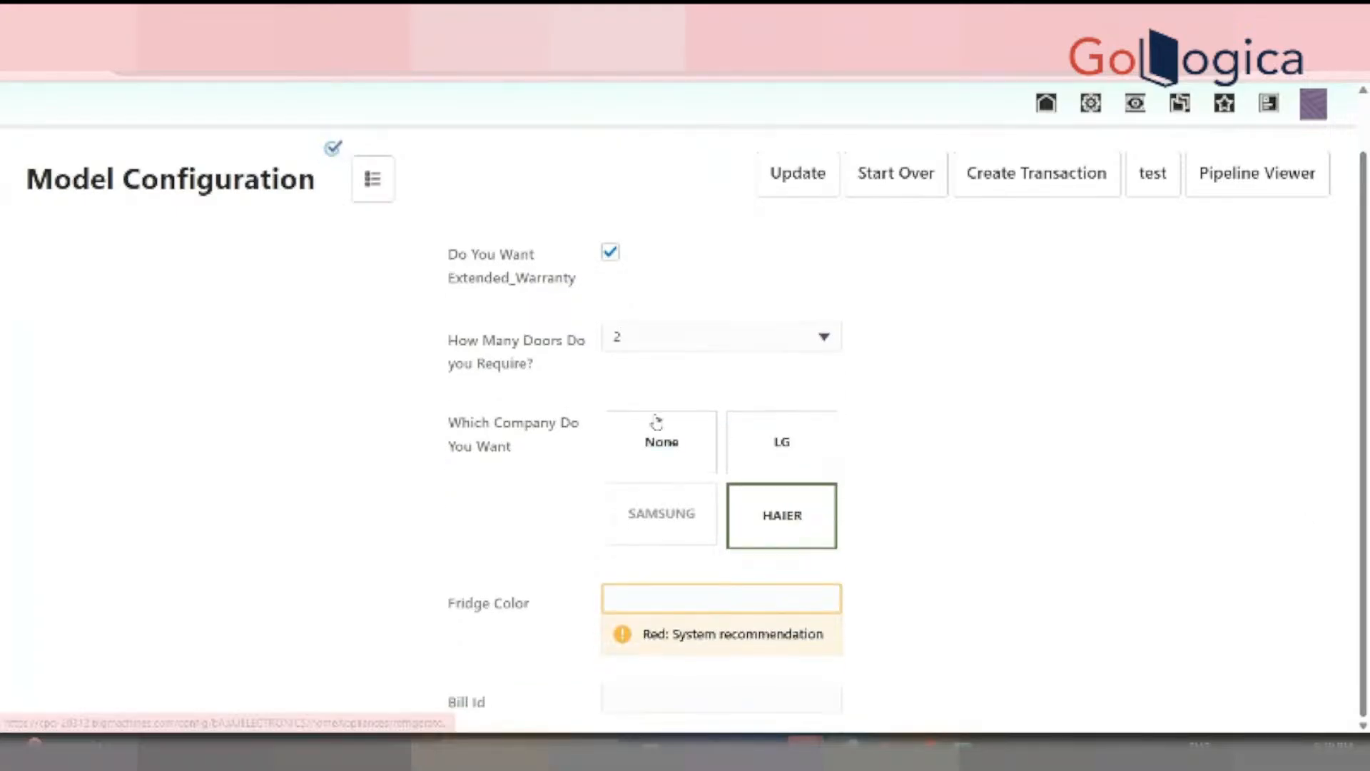
{"action": "left_click", "coordinate": [479, 703]}
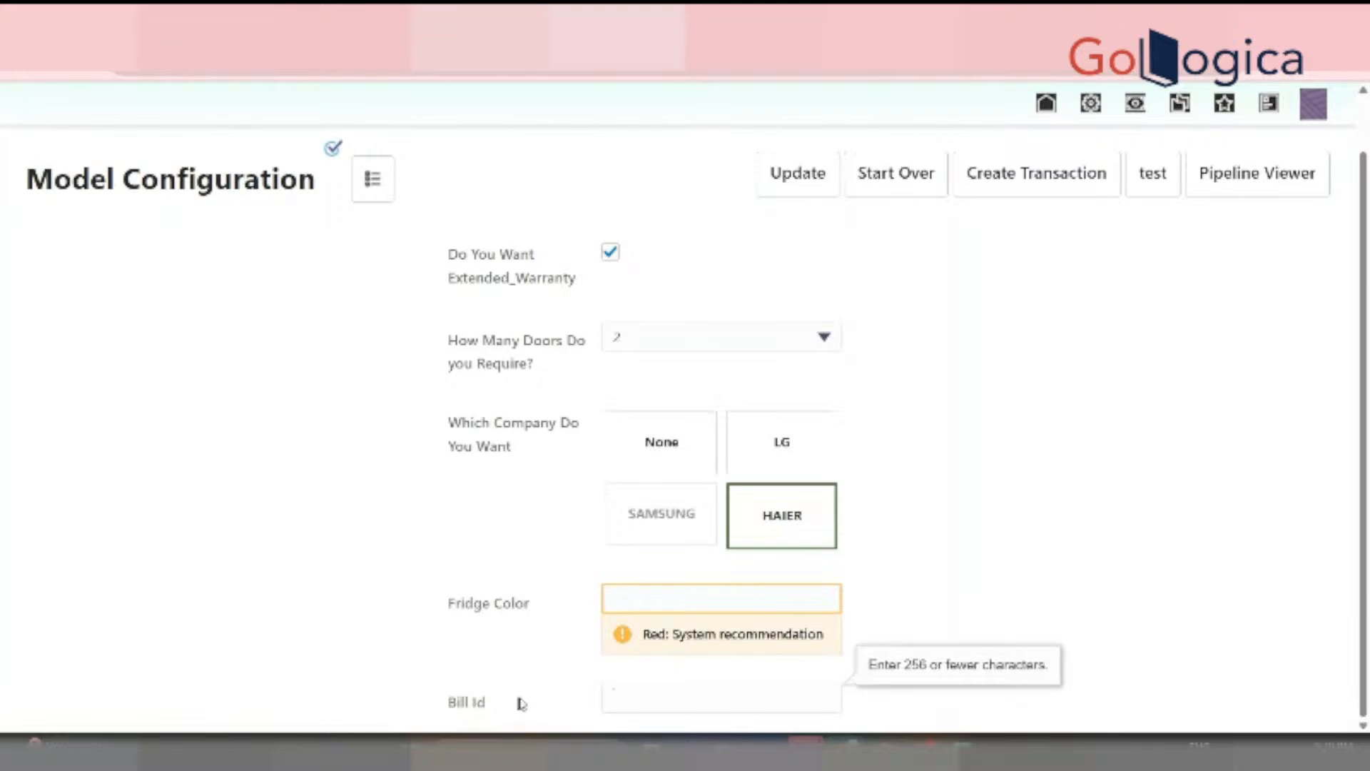
Reselect 2 doors and examine the recommendation under Fridge Color and the Bill Id field below it
{"action": "left_click", "coordinate": [643, 321]}
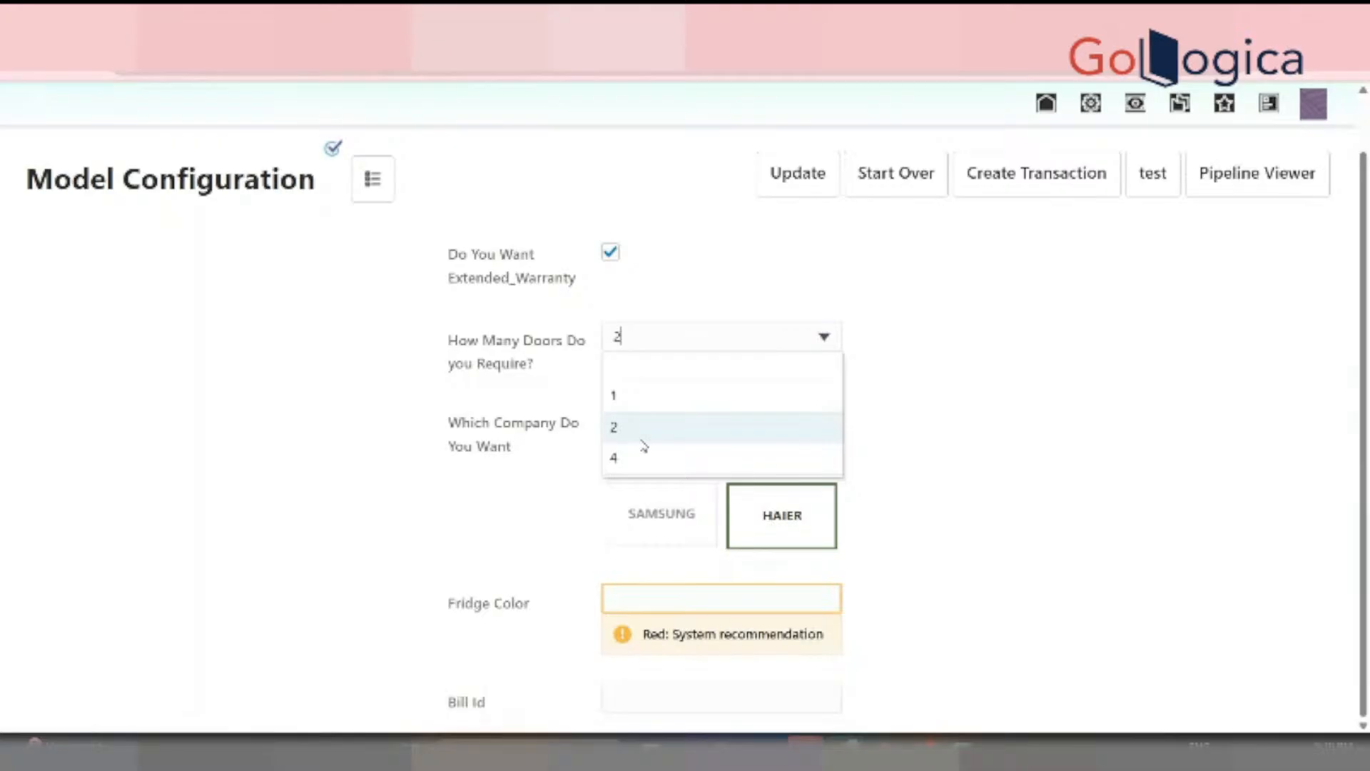
{"action": "left_click", "coordinate": [642, 436]}
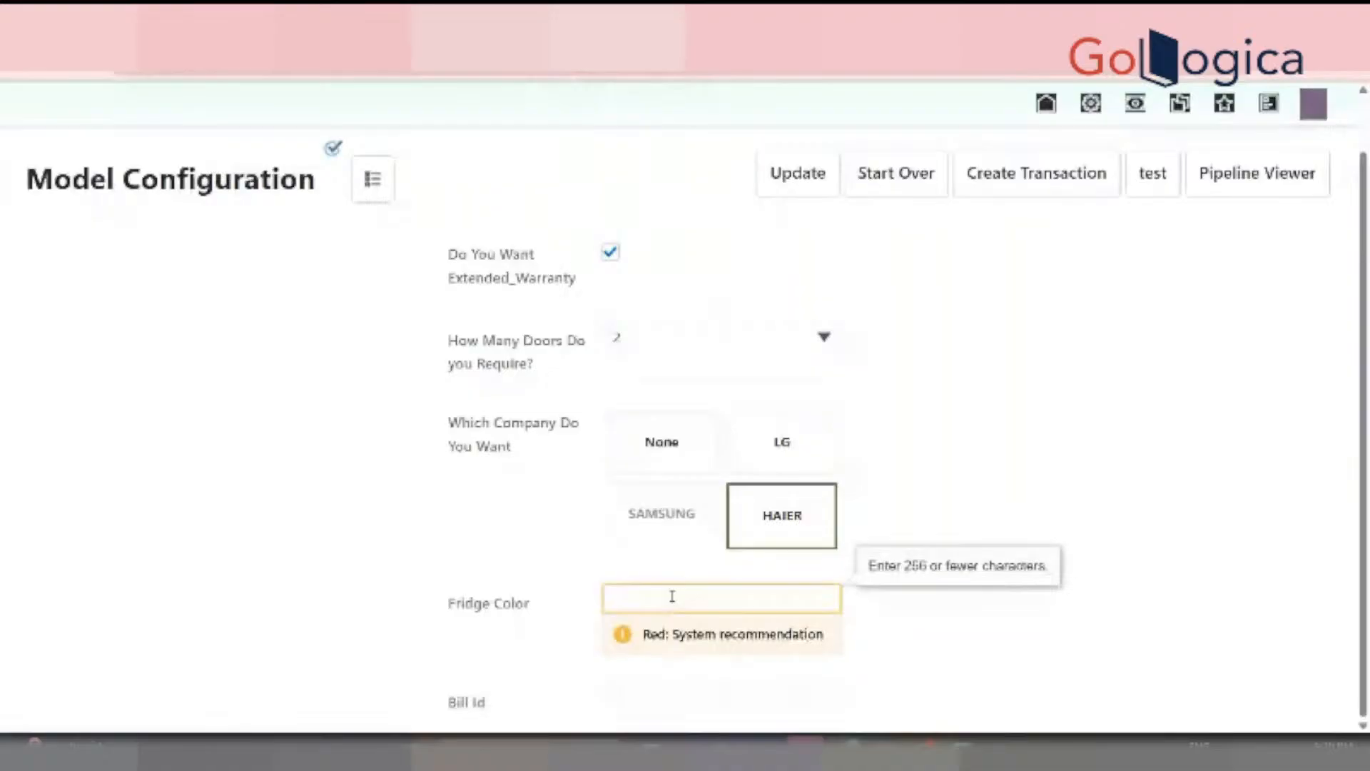
{"action": "left_click", "coordinate": [673, 596]}
{"action": "double_click", "coordinate": [654, 633]}
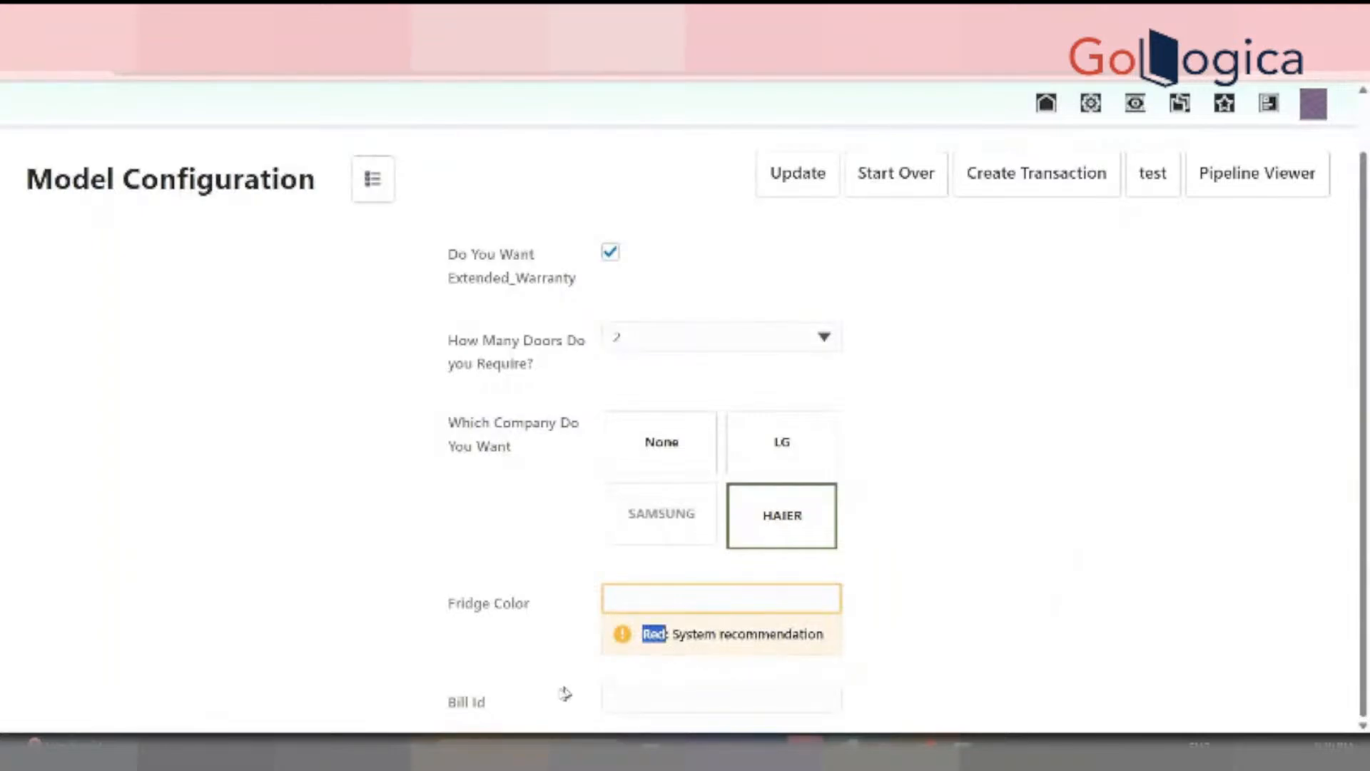
{"action": "left_click", "coordinate": [462, 709]}
{"action": "left_click", "coordinate": [461, 711]}
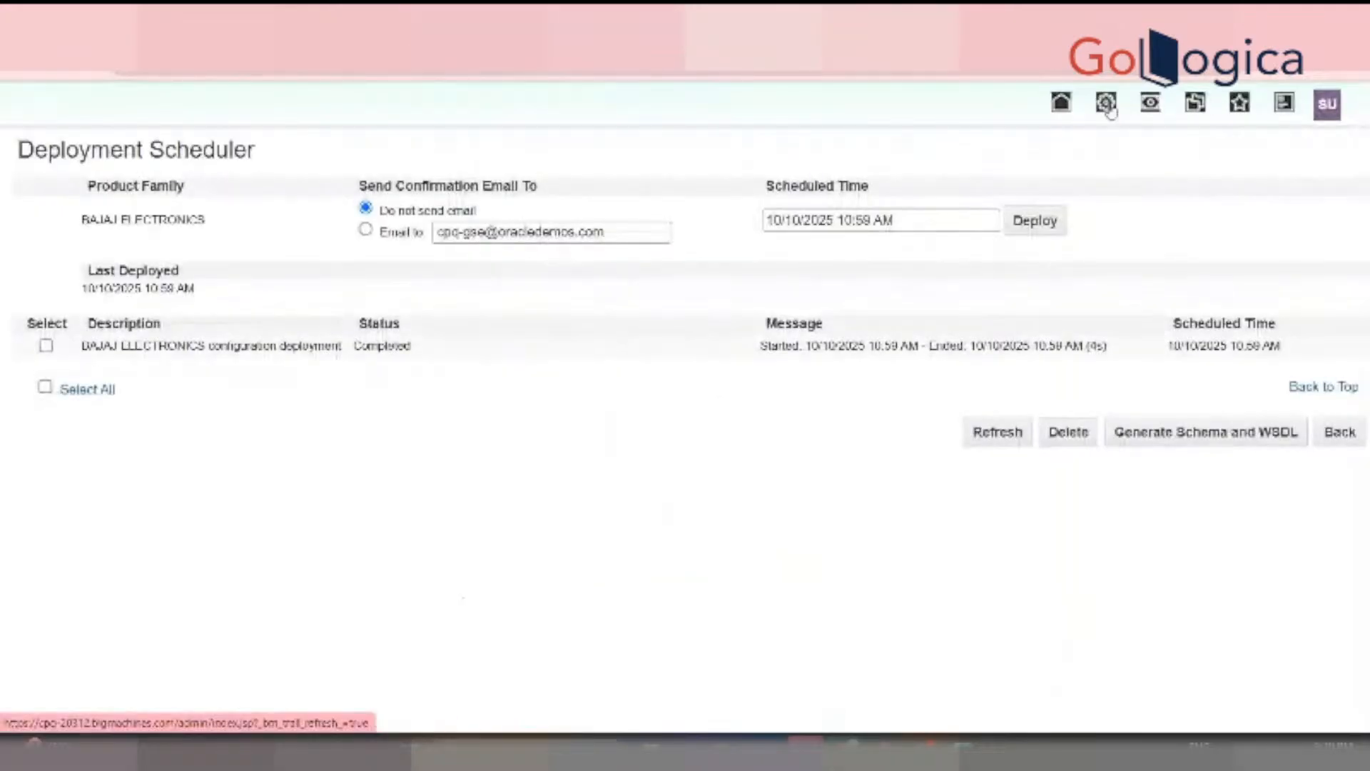
Open the Hiding Attribute rules list of the Refrigerators model through the BAJAJ ELECTRONICS configuration quick links
{"action": "left_click", "coordinate": [1106, 107]}
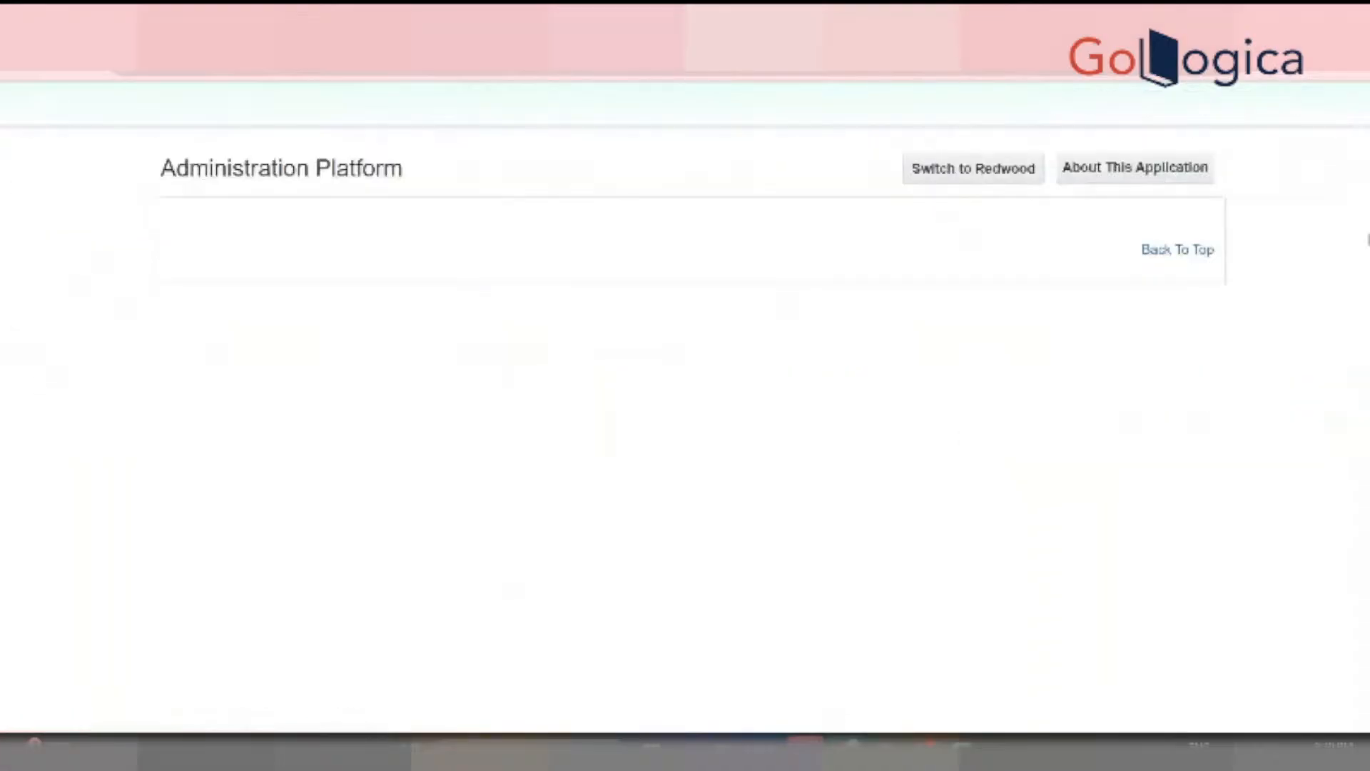
{"action": "scroll", "coordinate": [300, 285], "scroll_direction": "down", "scroll_amount": 7}
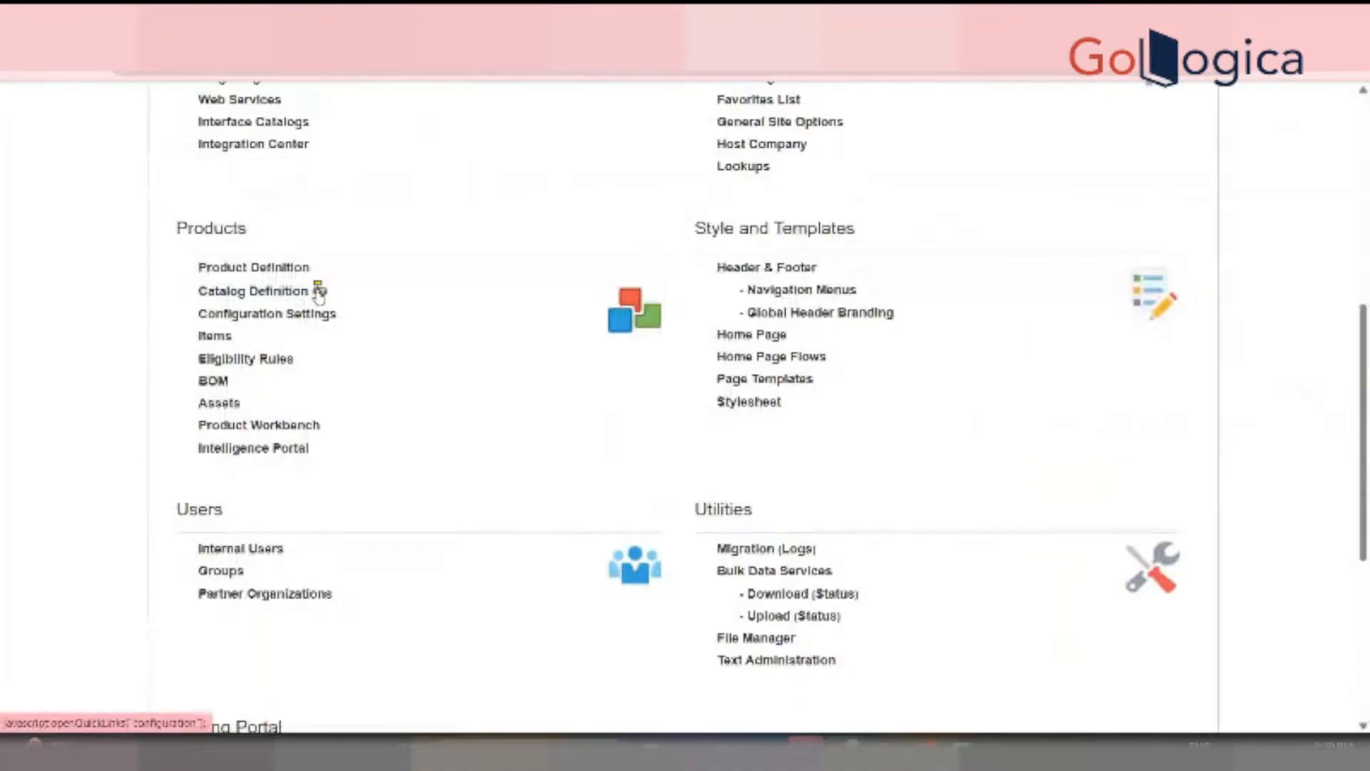
{"action": "left_click", "coordinate": [319, 292]}
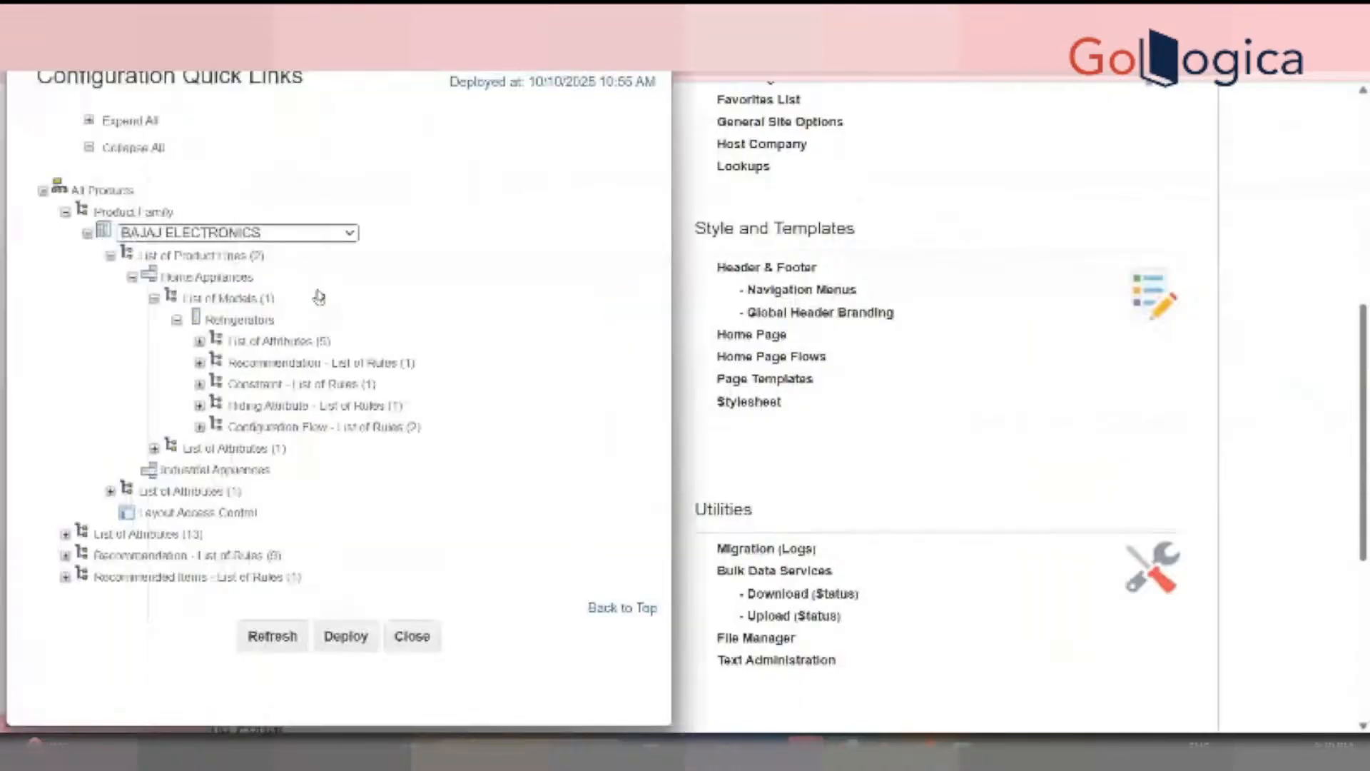
{"action": "left_click", "coordinate": [295, 301]}
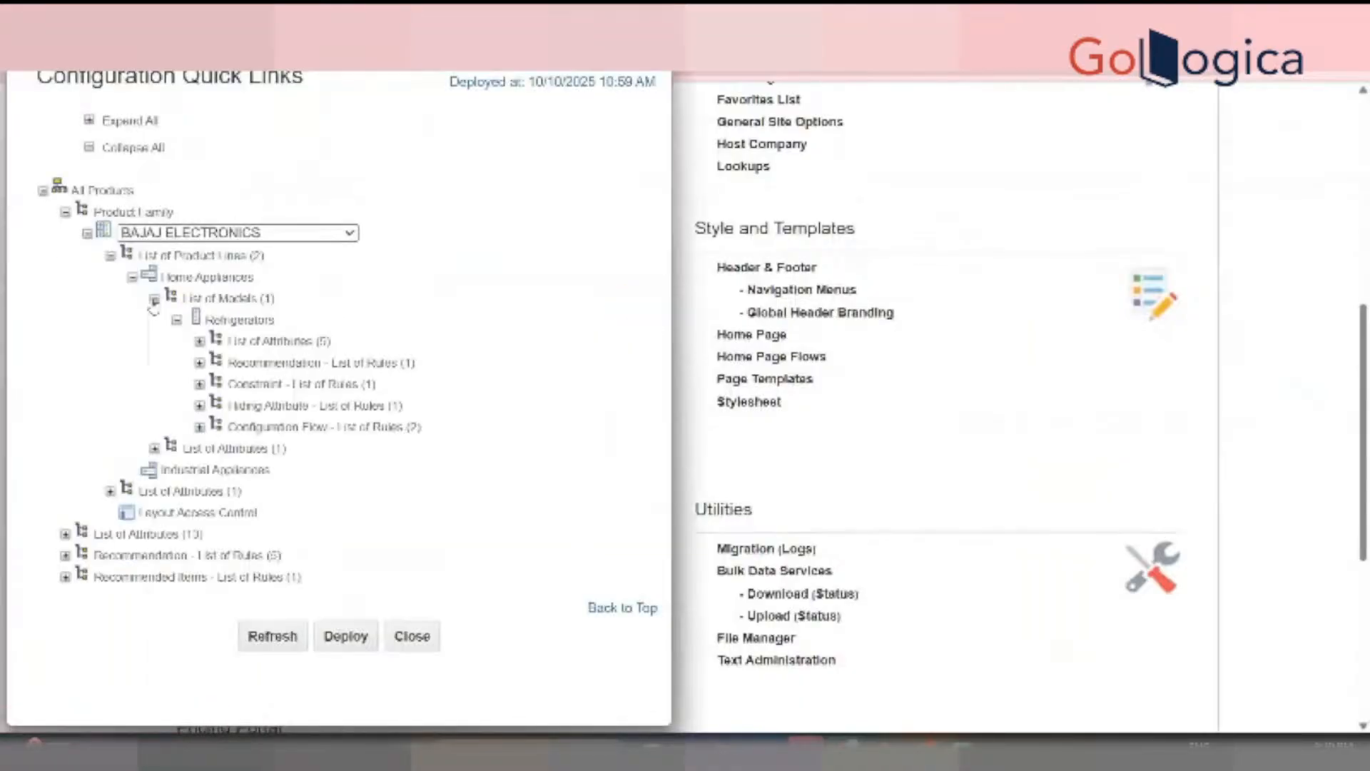
{"action": "left_click", "coordinate": [200, 426]}
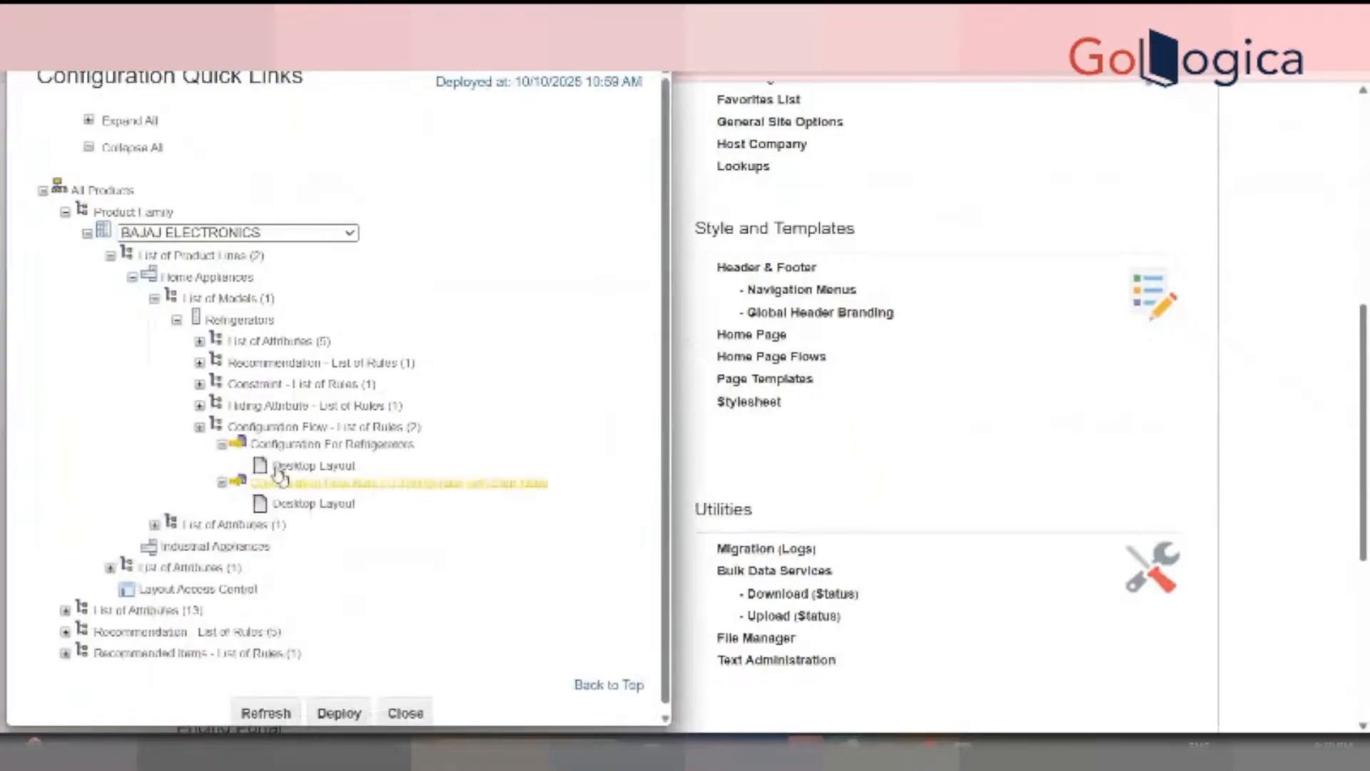
{"action": "left_click", "coordinate": [200, 406]}
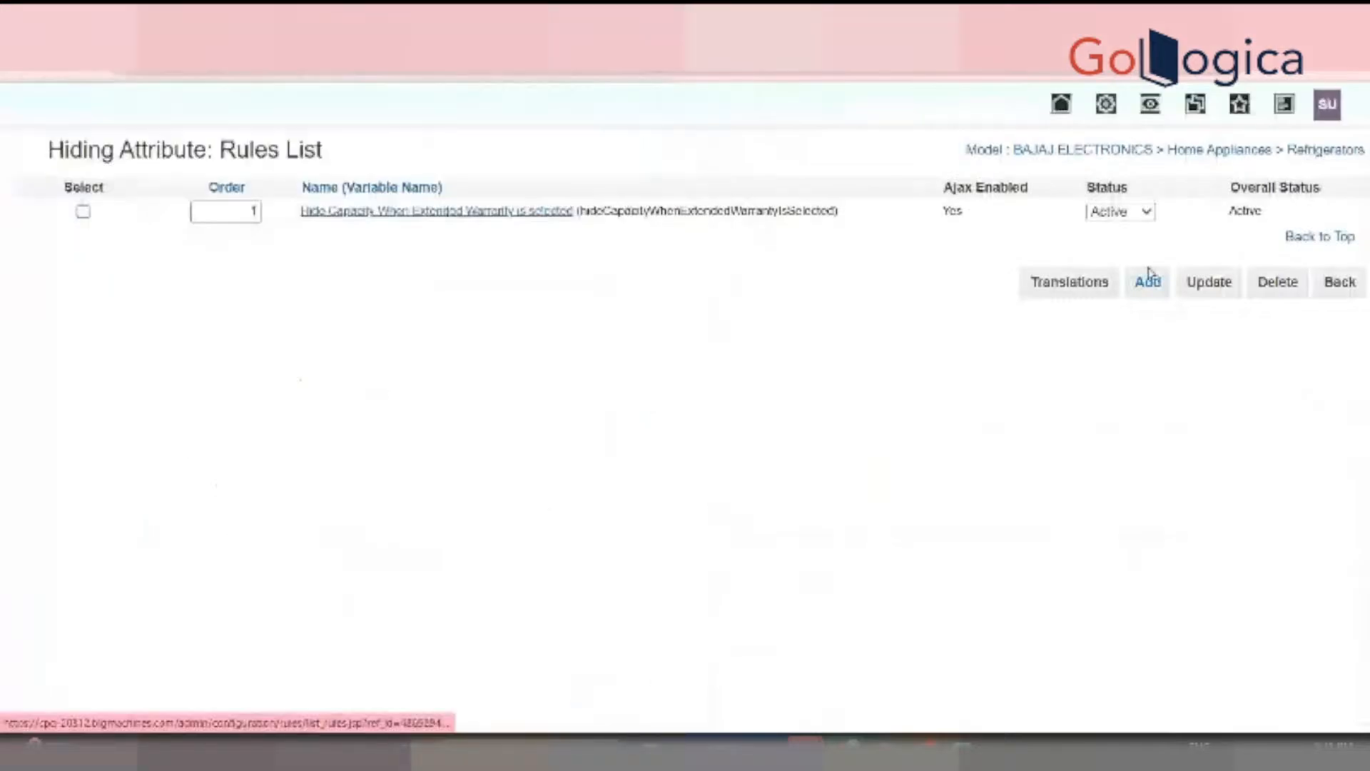
Create a new hiding rule for the Refrigerators model and name it Hide Bill ID
{"action": "left_click", "coordinate": [1148, 281]}
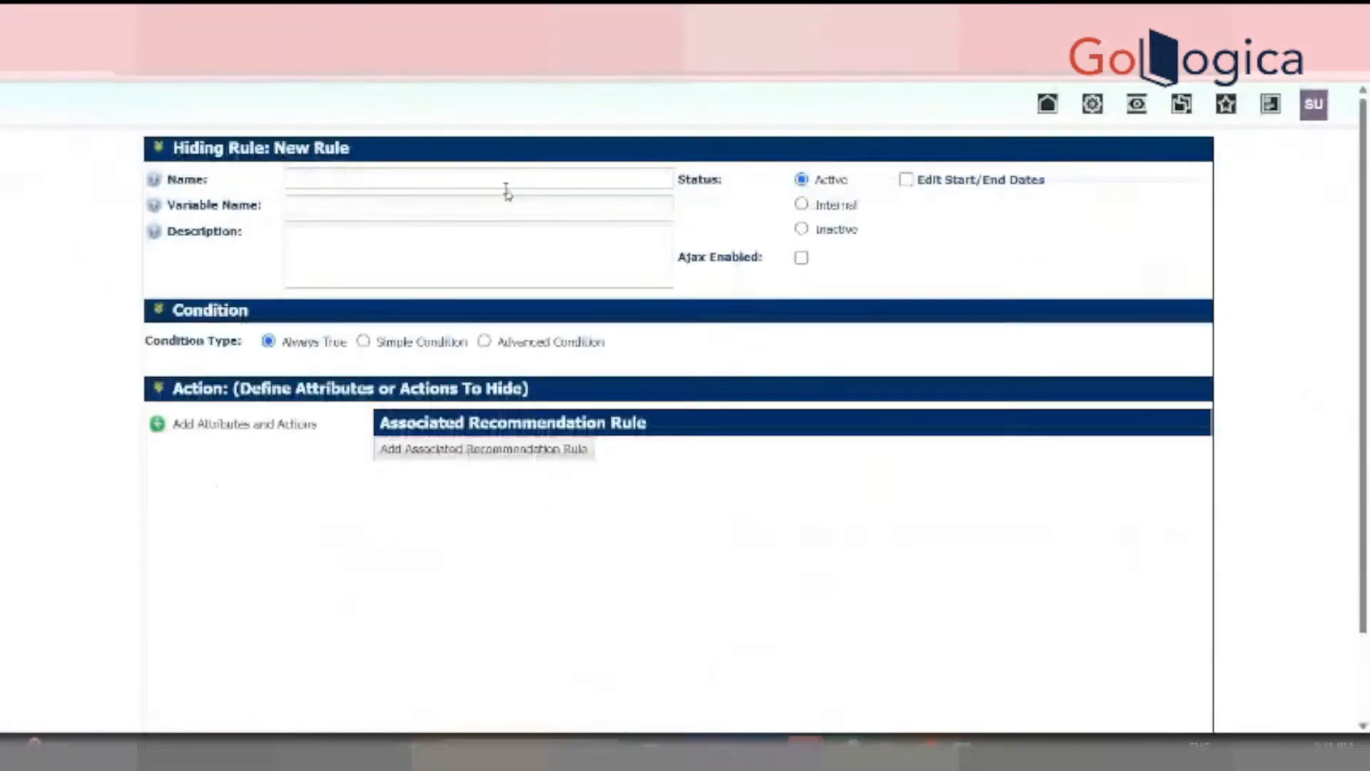
{"action": "left_click", "coordinate": [482, 171]}
{"action": "type", "text": "Hide"}
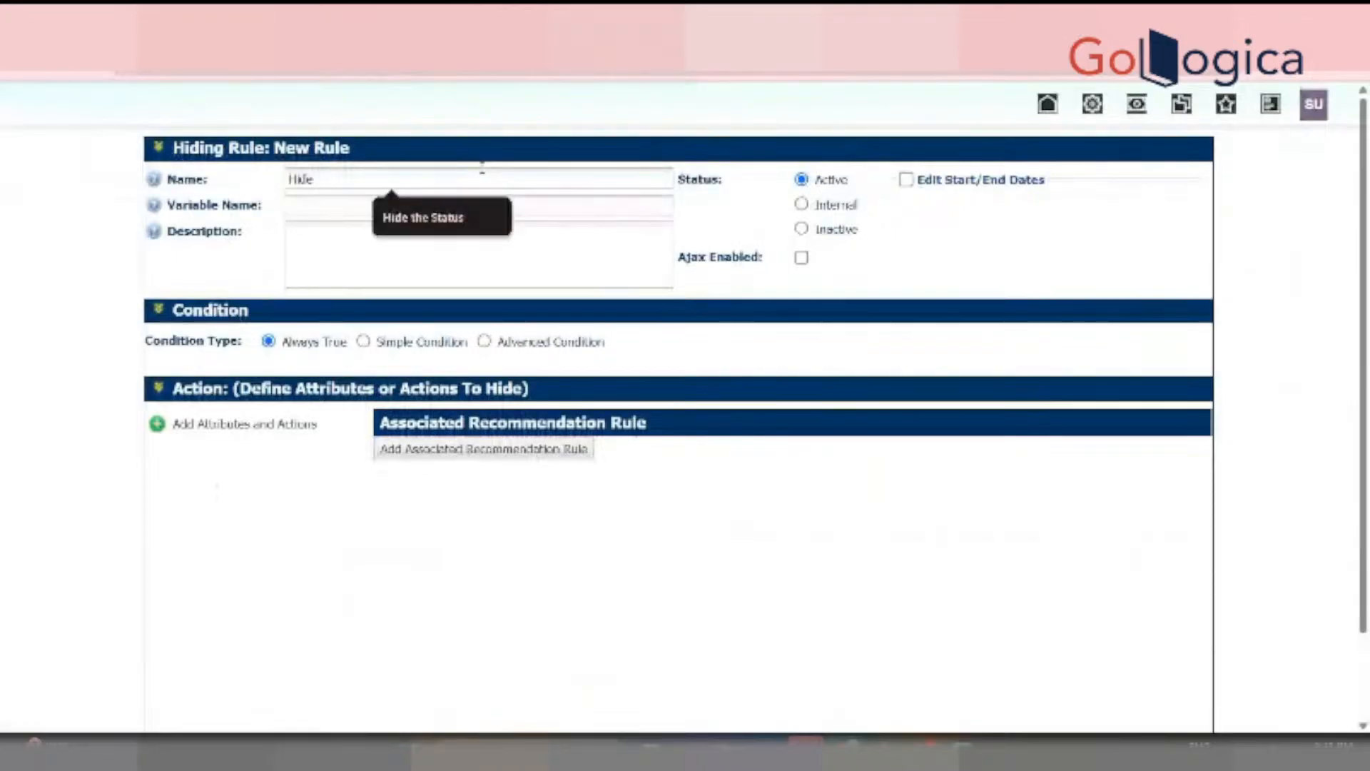
{"action": "type", "text": " Bill ID"}
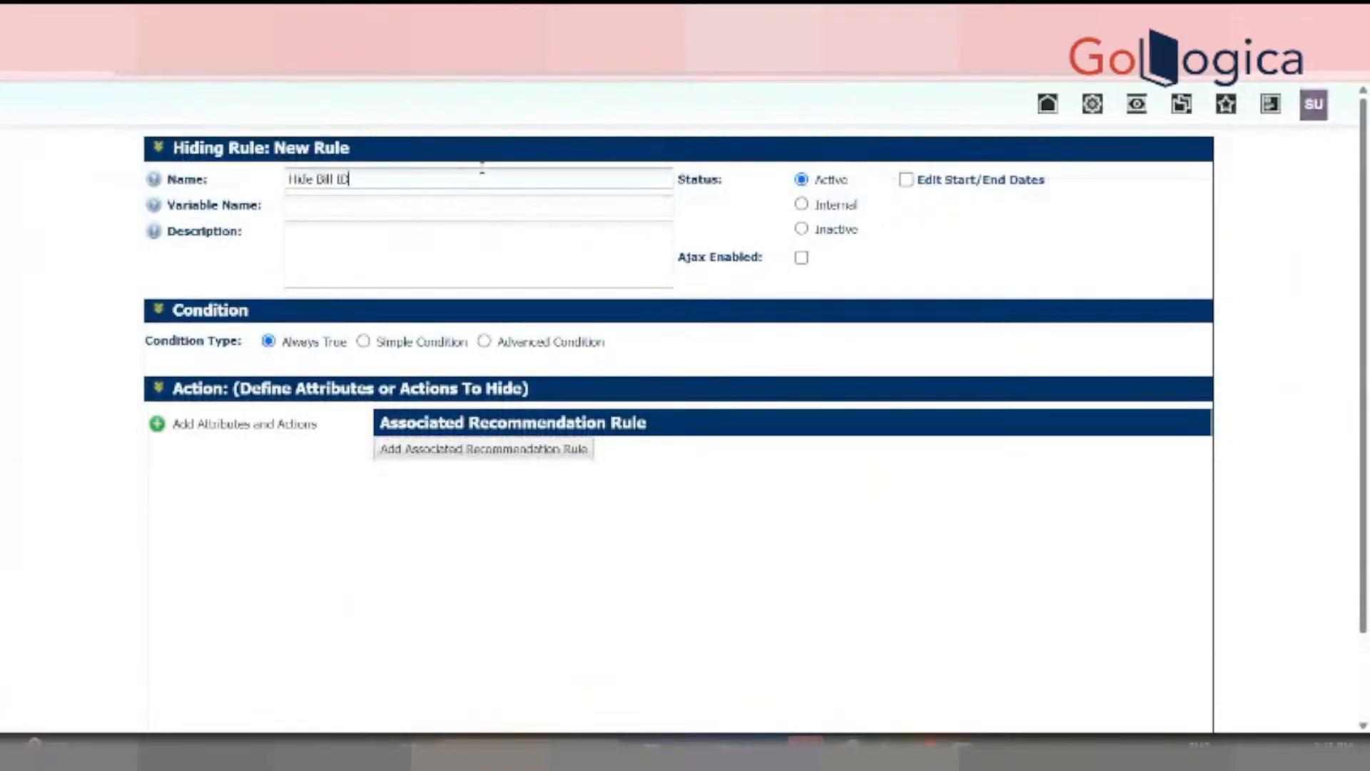
{"action": "key", "text": "Tab"}
Add the Bill Id attribute as the one to hide, make the rule Ajax enabled and save it, returning to the rules list
{"action": "left_click", "coordinate": [244, 424]}
{"action": "type", "text": "bill id"}
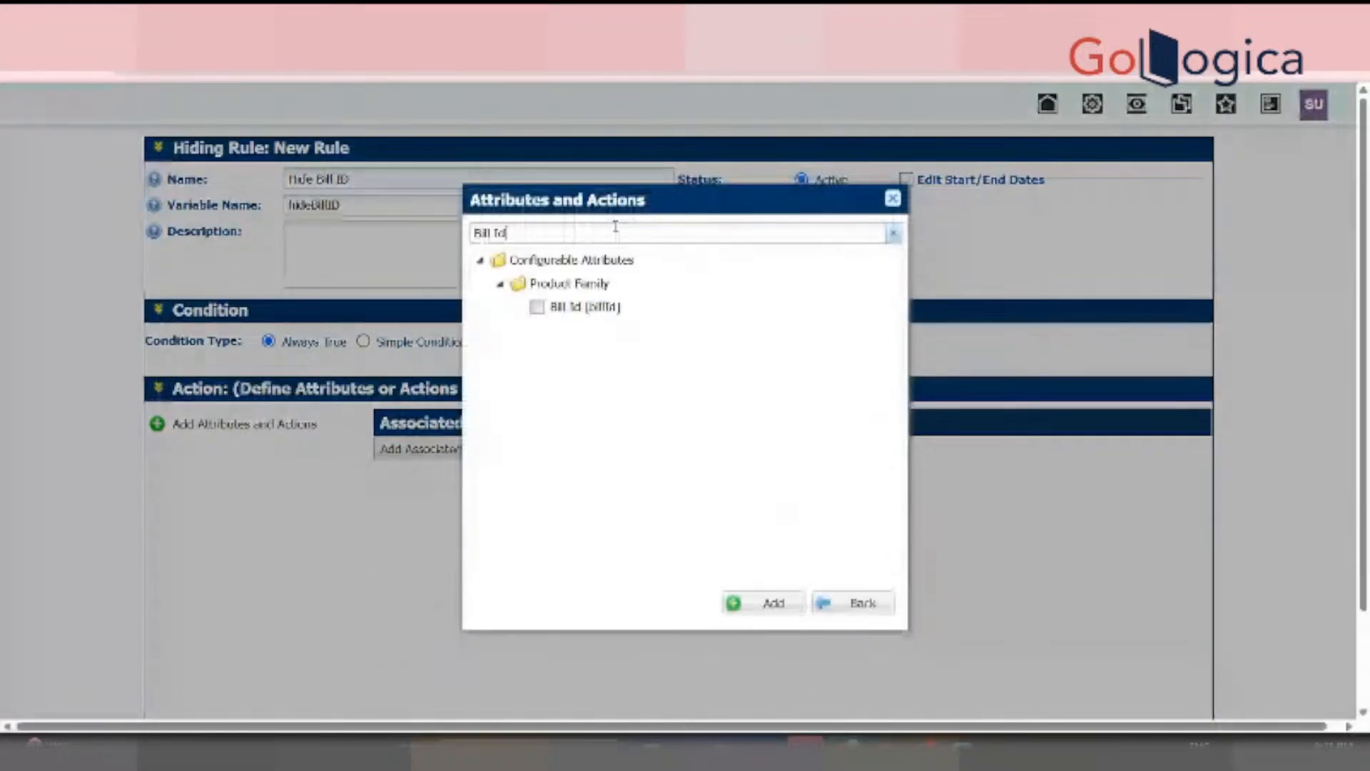
{"action": "left_click", "coordinate": [536, 306]}
{"action": "left_click", "coordinate": [763, 603]}
{"action": "scroll", "coordinate": [1048, 290], "scroll_direction": "down", "scroll_amount": 2}
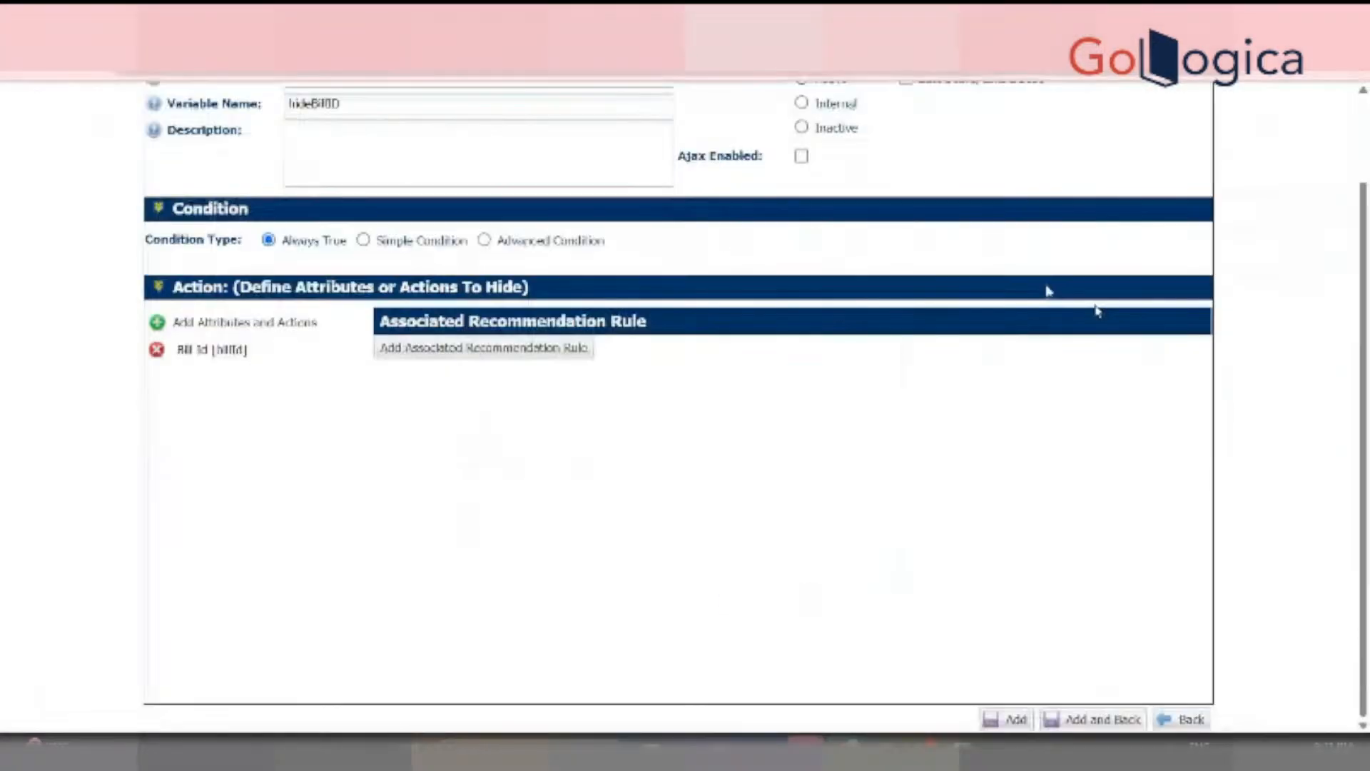
{"action": "left_click", "coordinate": [801, 156]}
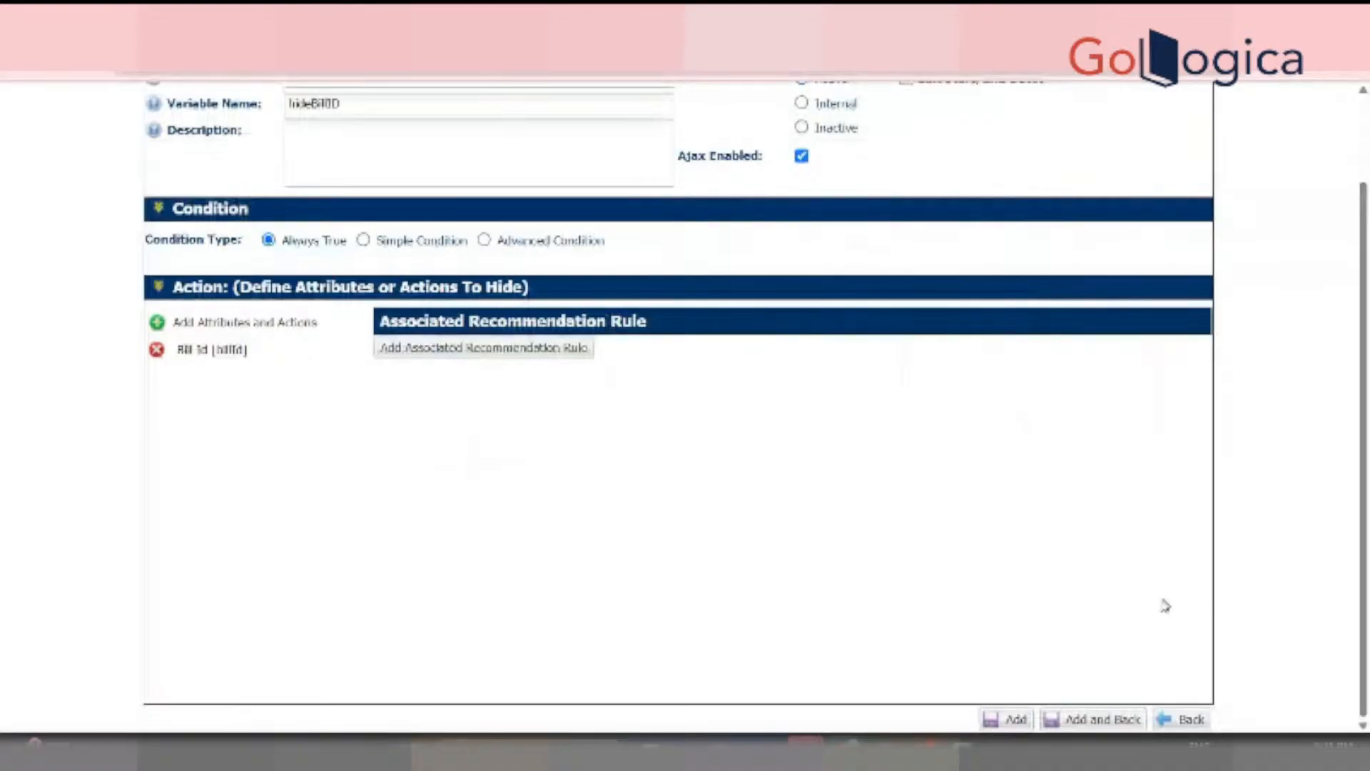
{"action": "left_click", "coordinate": [1102, 718]}
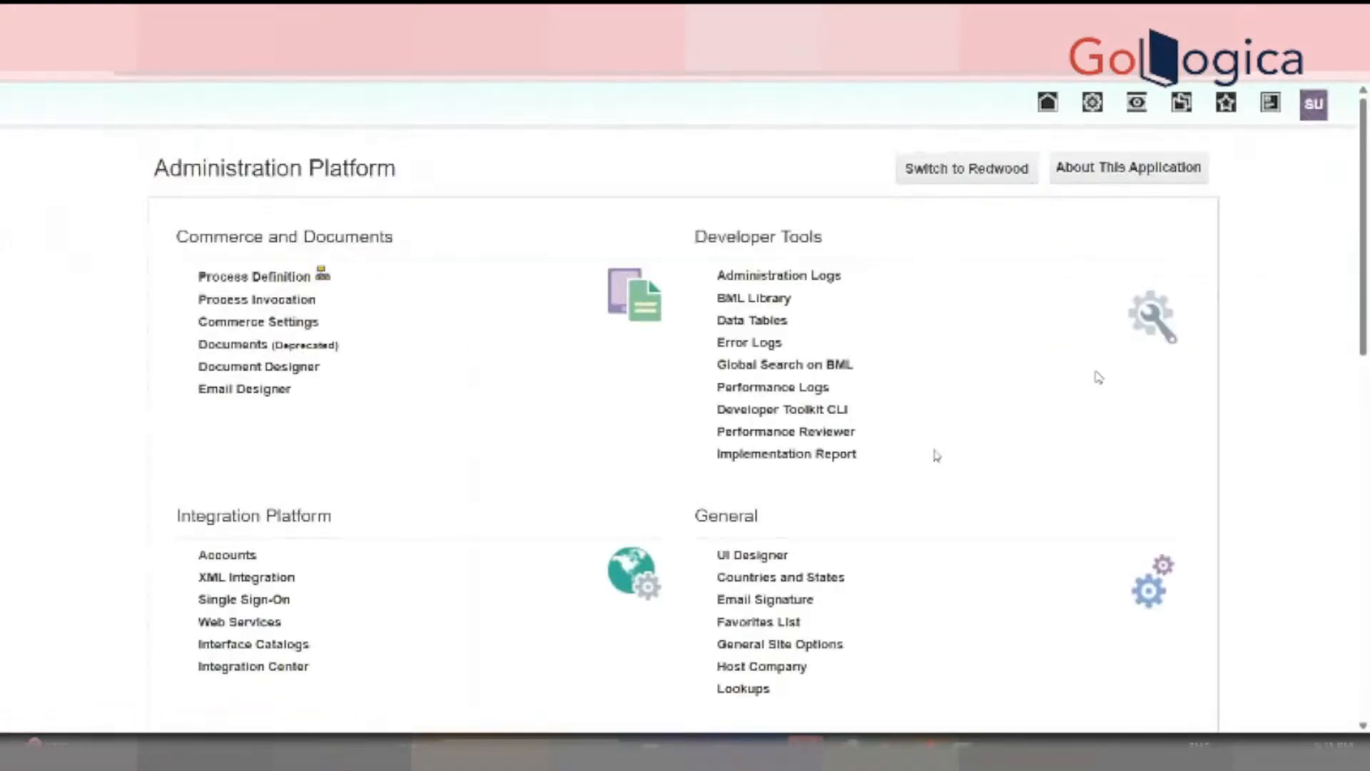
Reload BAJAJ ELECTRONICS in the configuration quick links and expand the Home Appliances list of models
{"action": "scroll", "coordinate": [317, 400], "scroll_direction": "down", "scroll_amount": 6}
{"action": "left_click", "coordinate": [320, 374]}
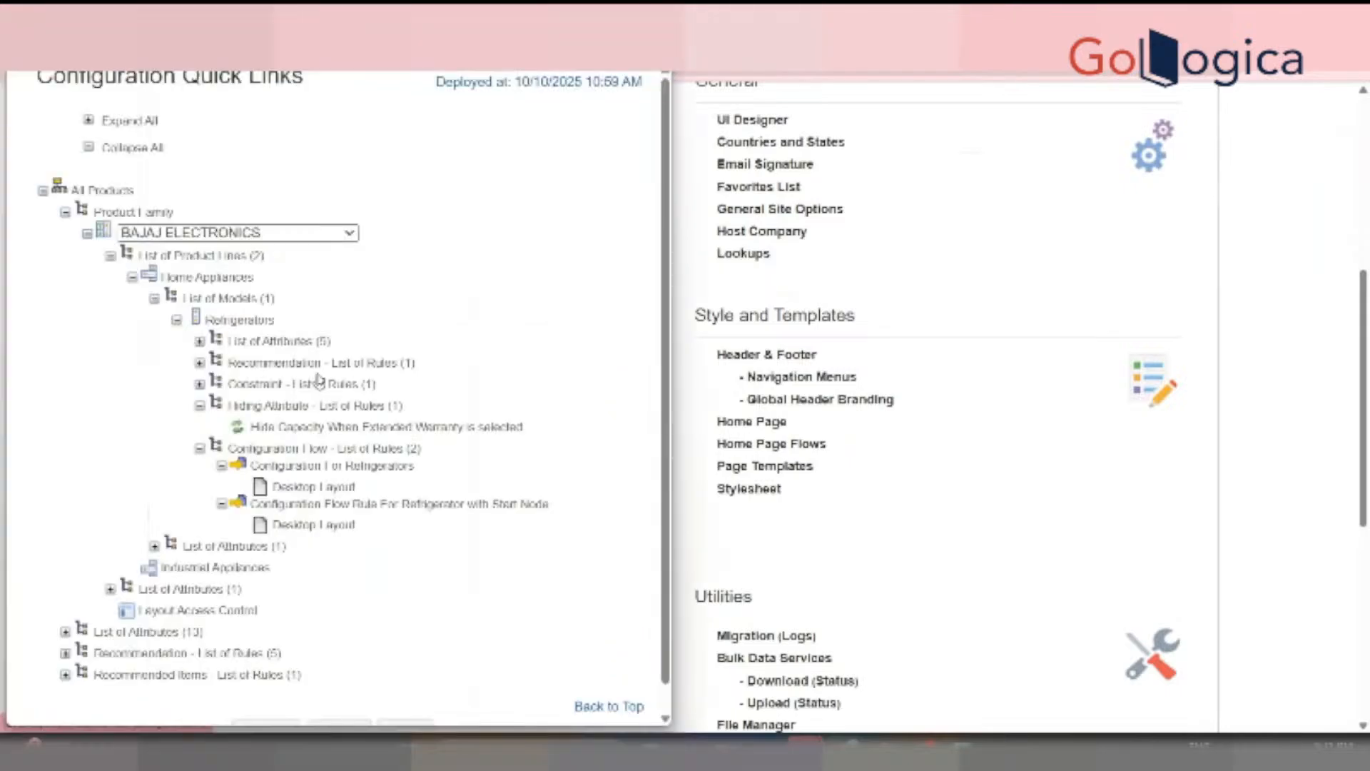
{"action": "left_click", "coordinate": [297, 233]}
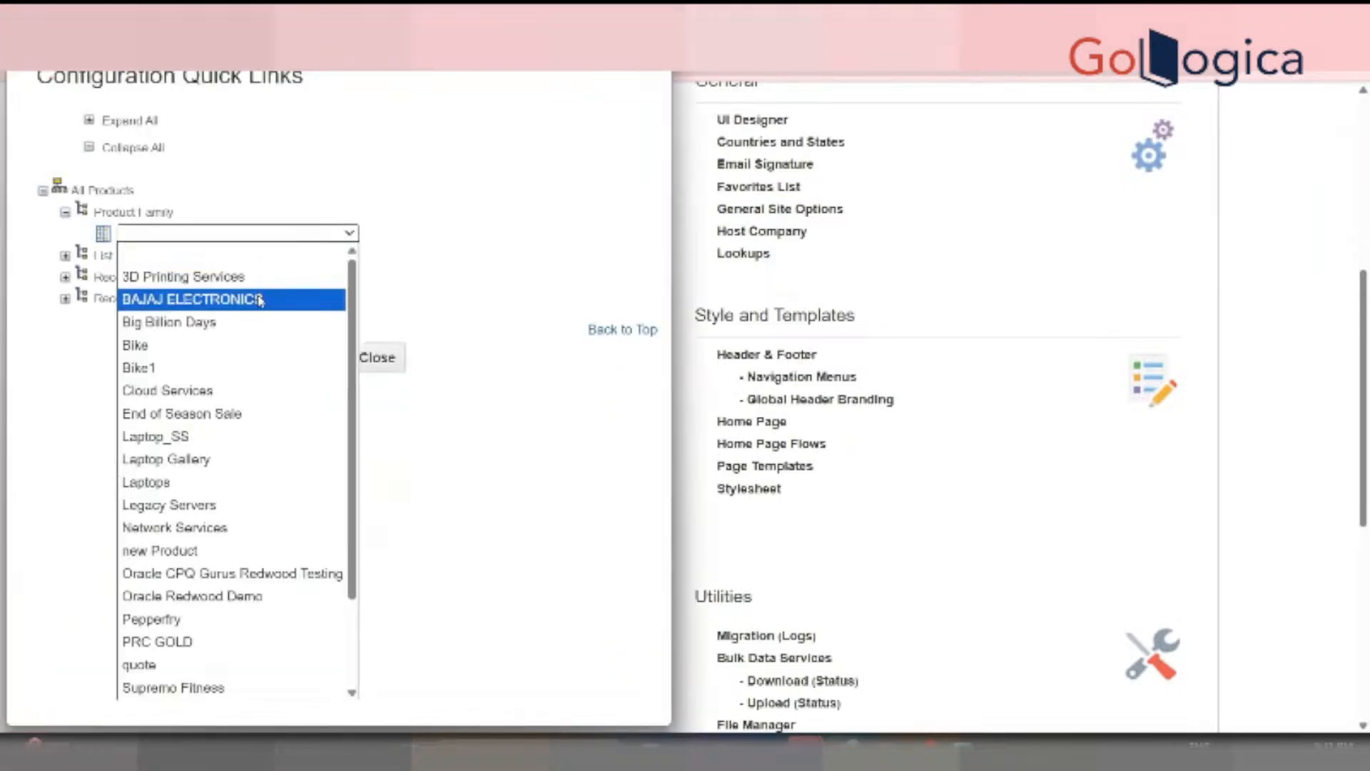
{"action": "left_click", "coordinate": [259, 297]}
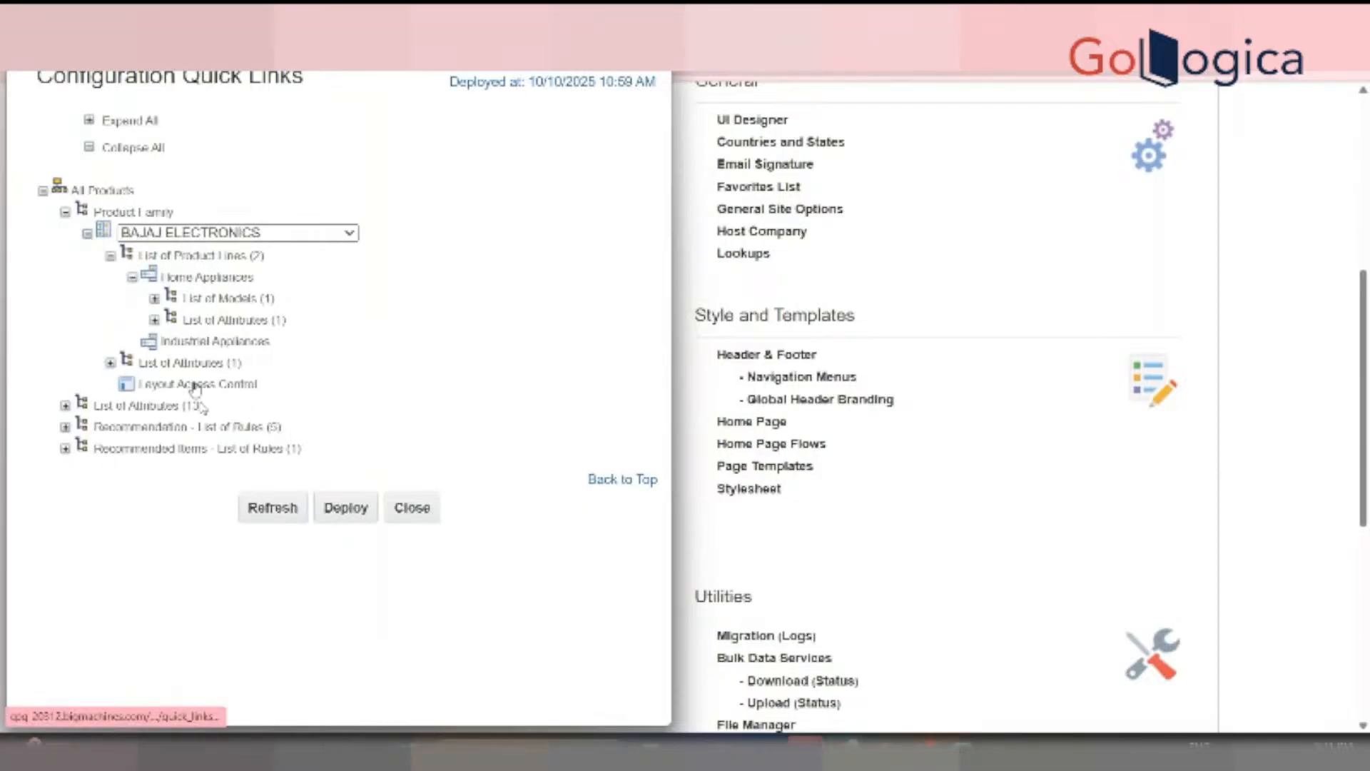
{"action": "left_click", "coordinate": [154, 299]}
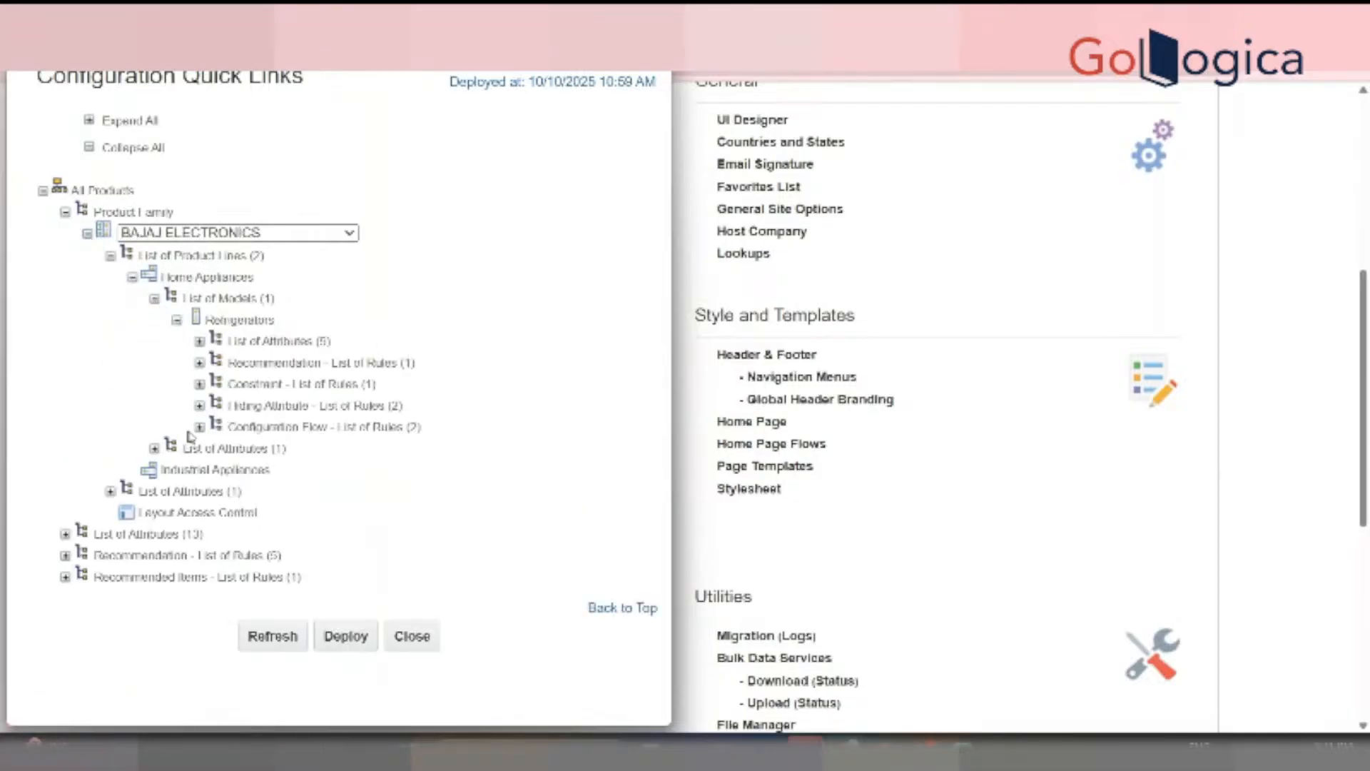
Expand the Refrigerators constraint and hiding rules, deploy BAJAJ ELECTRONICS and leave the configuration quick links
{"action": "left_click", "coordinate": [201, 385]}
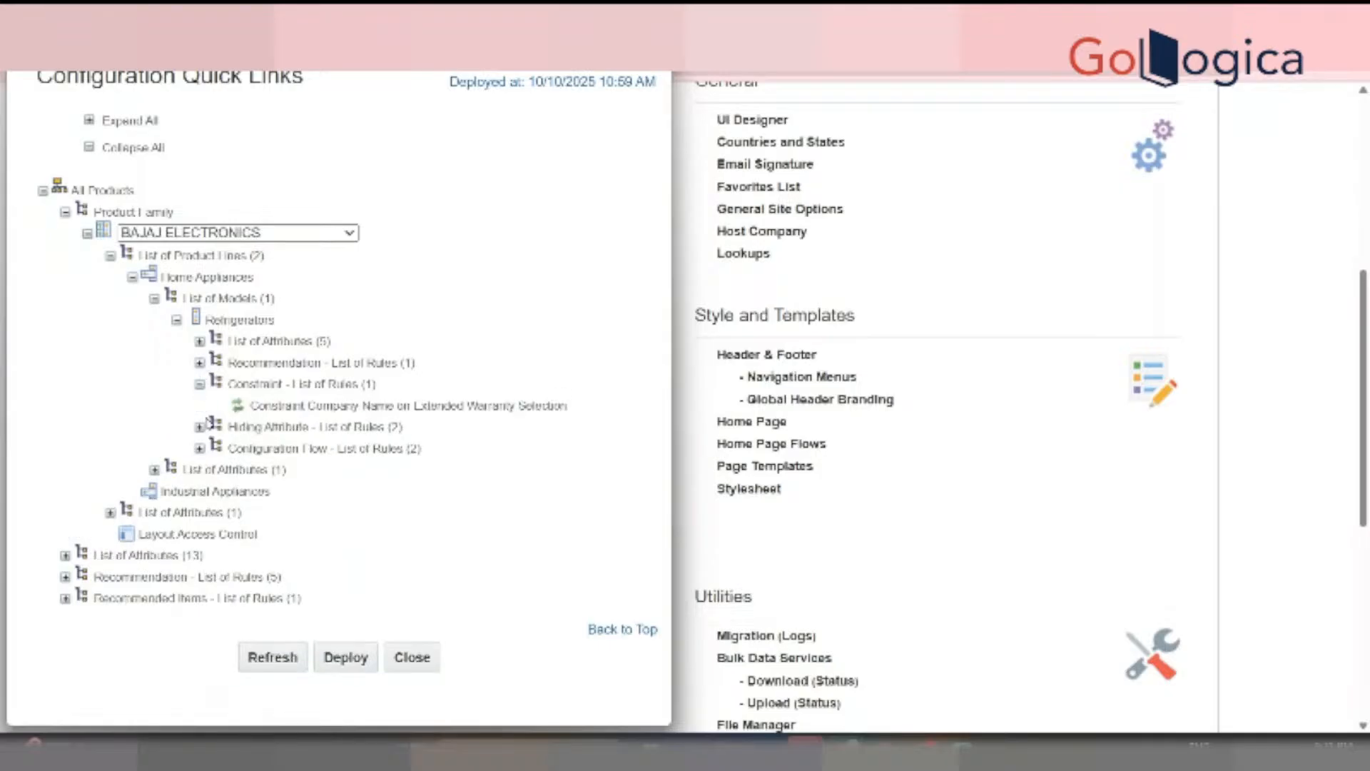
{"action": "left_click", "coordinate": [201, 427]}
{"action": "left_click", "coordinate": [294, 709]}
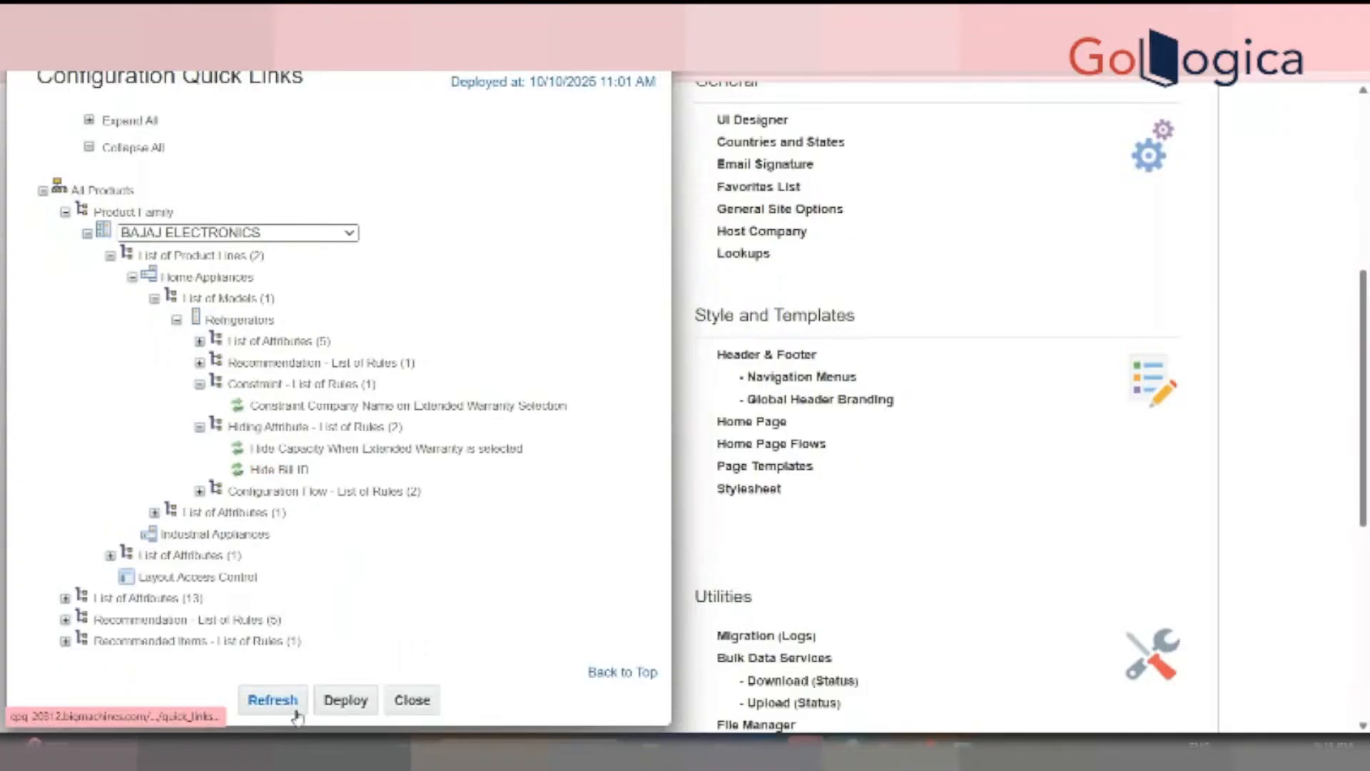
{"action": "left_click", "coordinate": [854, 309]}
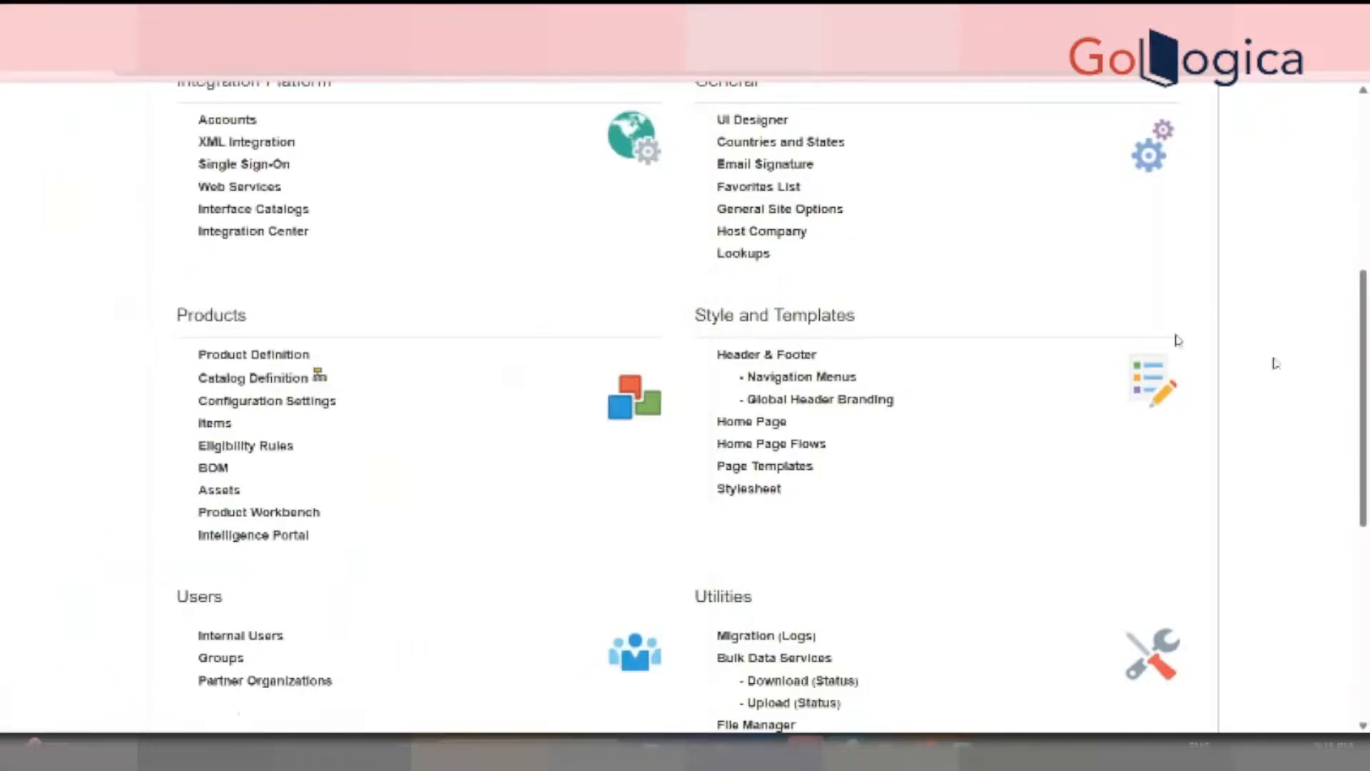
Start the model configuration over and reopen the Refrigerator configuration from the BAJAJ ELECTRONICS Home Appliances catalog
{"action": "scroll", "coordinate": [1275, 364], "scroll_direction": "up", "scroll_amount": 6}
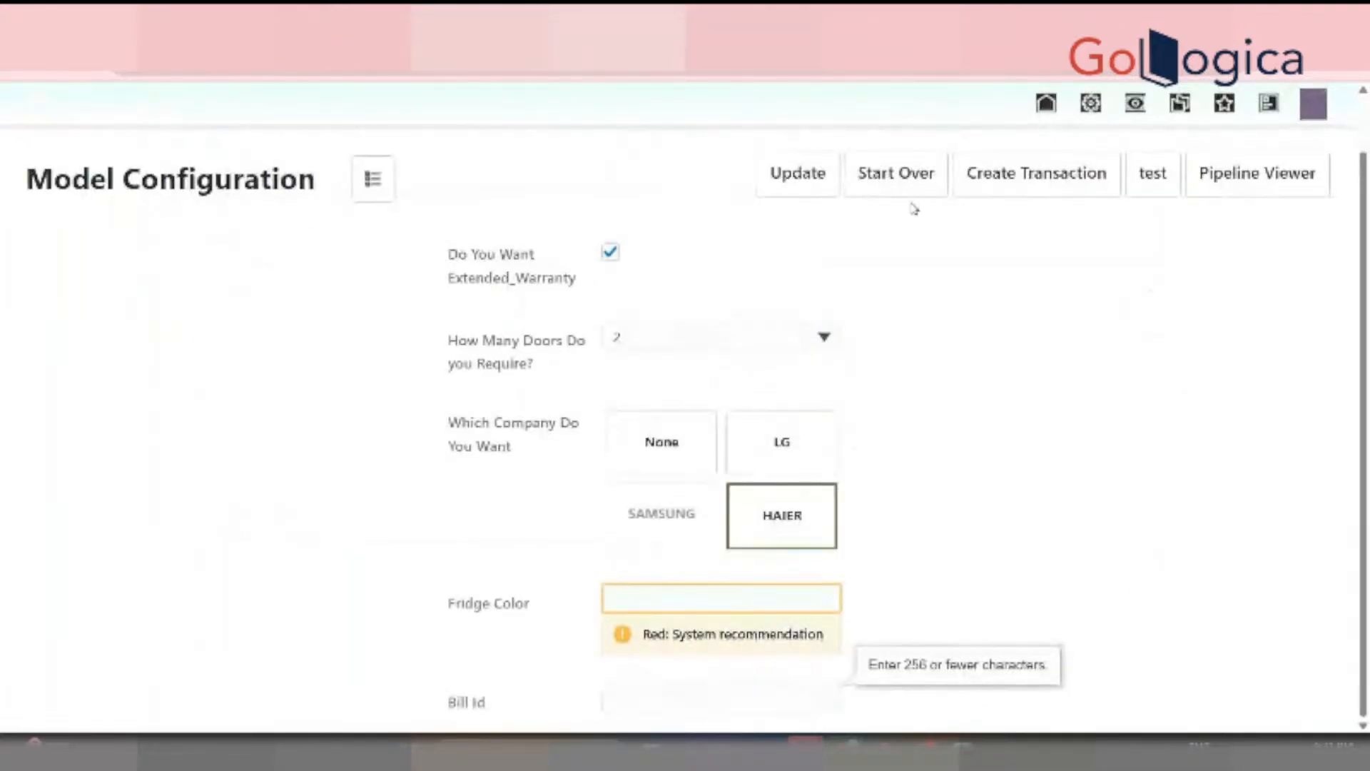
{"action": "left_click", "coordinate": [902, 172]}
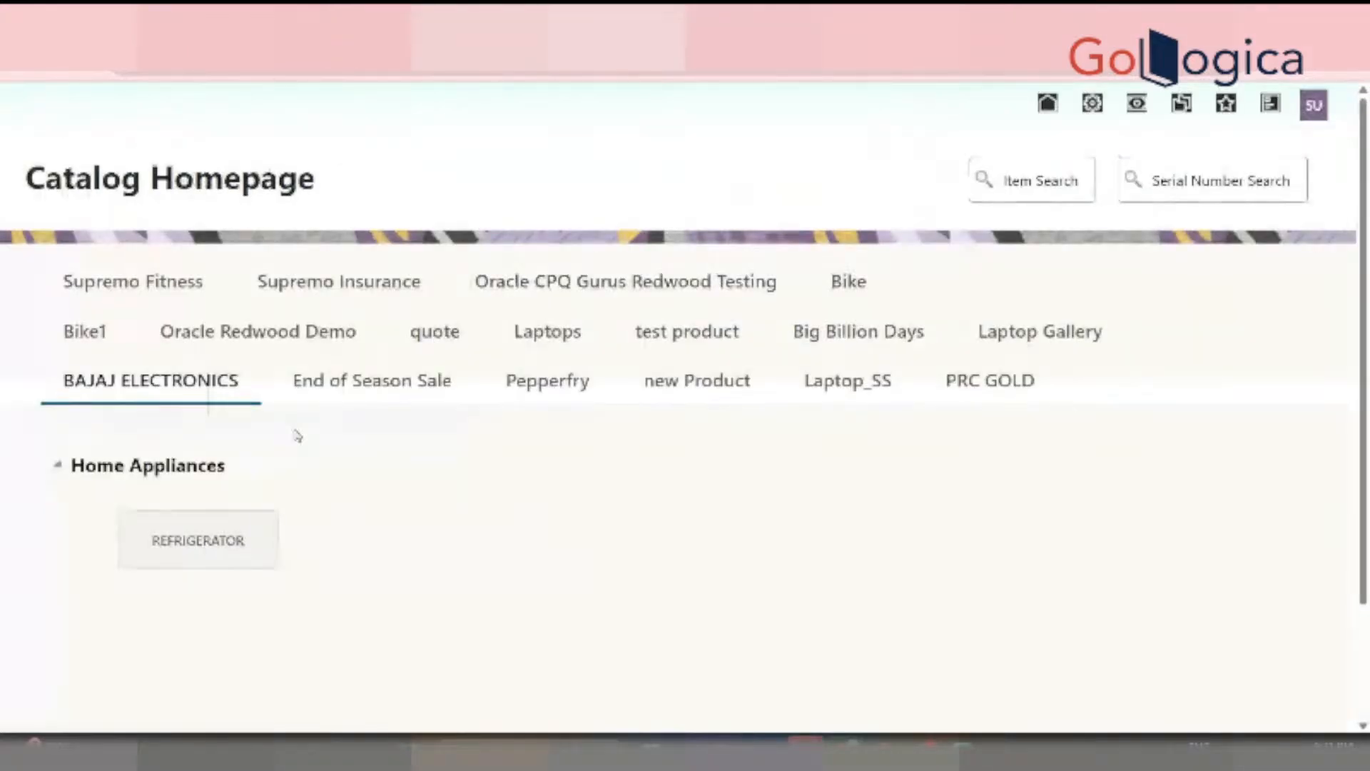
{"action": "left_click", "coordinate": [261, 528]}
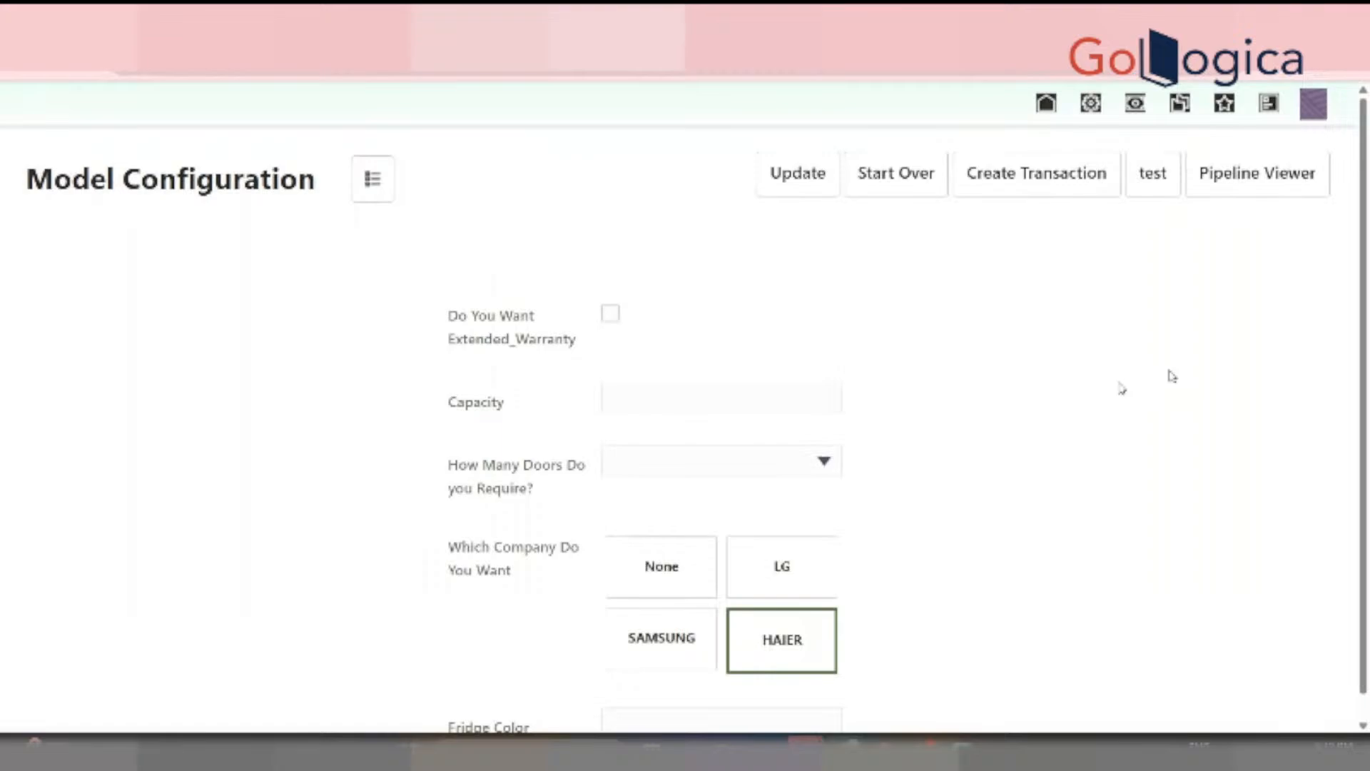
{"action": "scroll", "coordinate": [1171, 376], "scroll_direction": "down", "scroll_amount": 1}
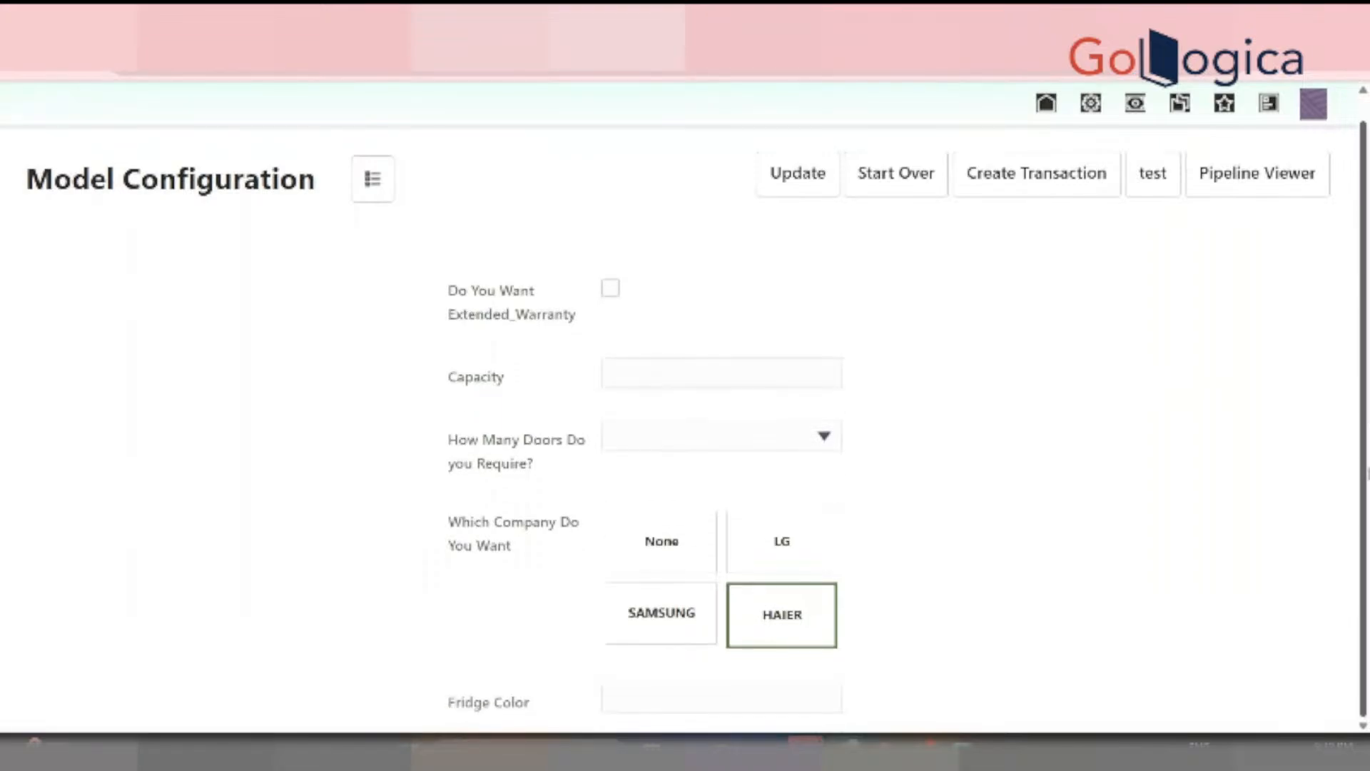
Test the Refrigerator configuration by enabling Extended Warranty, choosing 2 doors and checking the Fridge Color and Bill Id fields
{"action": "left_click", "coordinate": [612, 290]}
{"action": "left_click", "coordinate": [701, 400]}
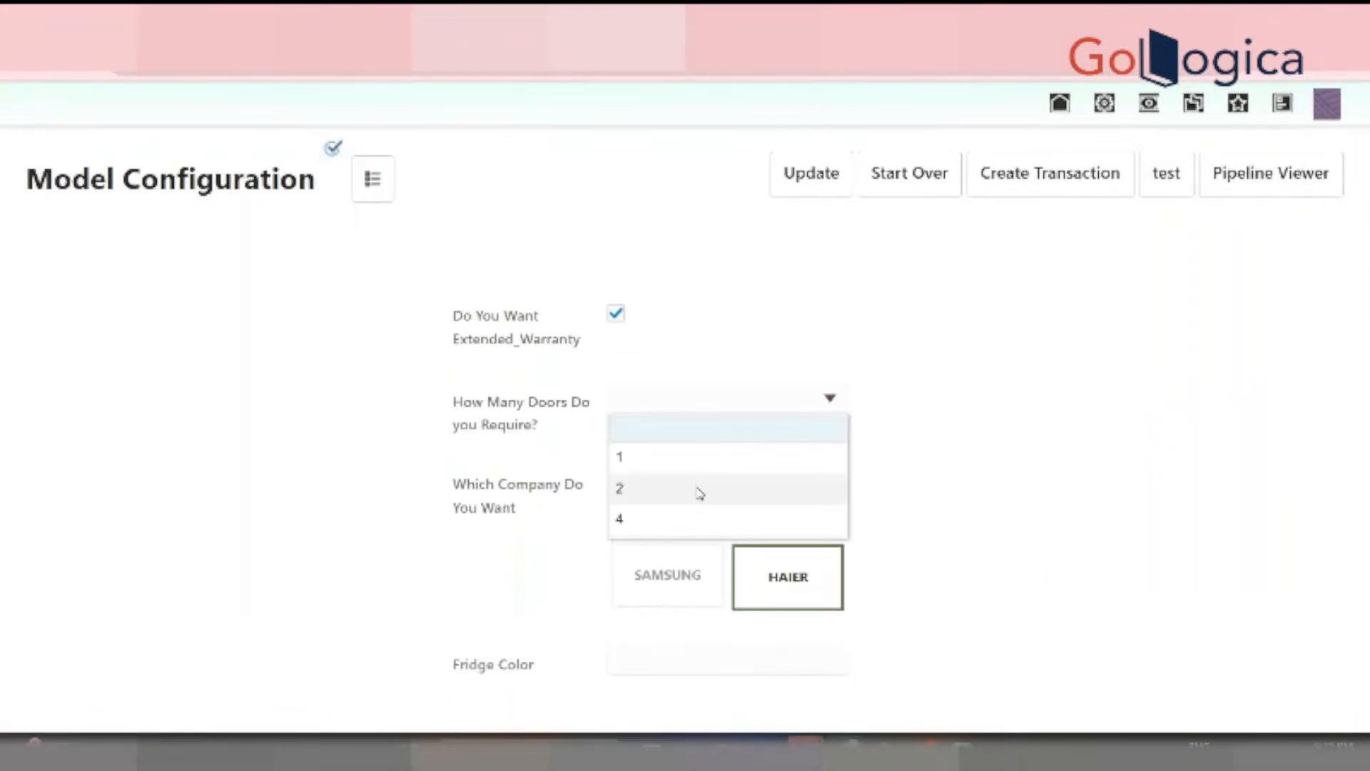
{"action": "left_click", "coordinate": [699, 490]}
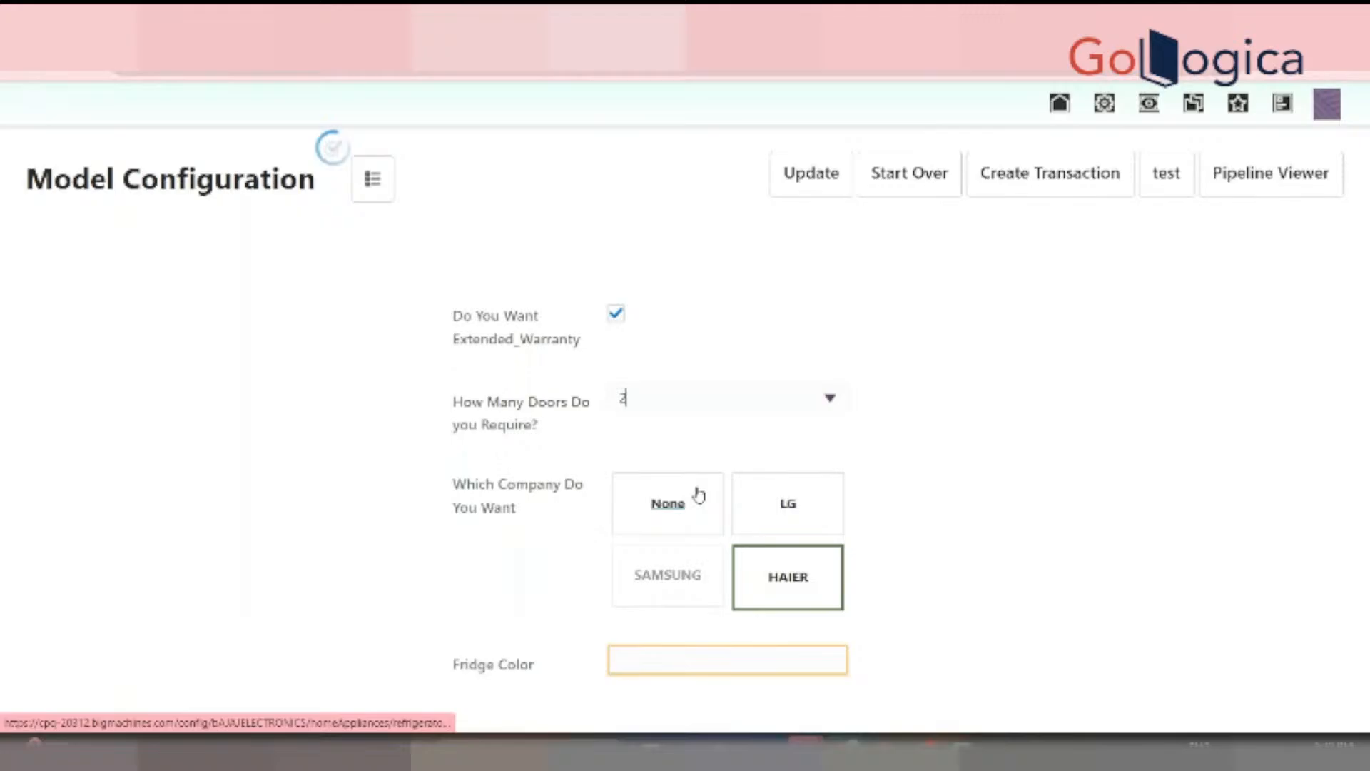
{"action": "left_click", "coordinate": [727, 667]}
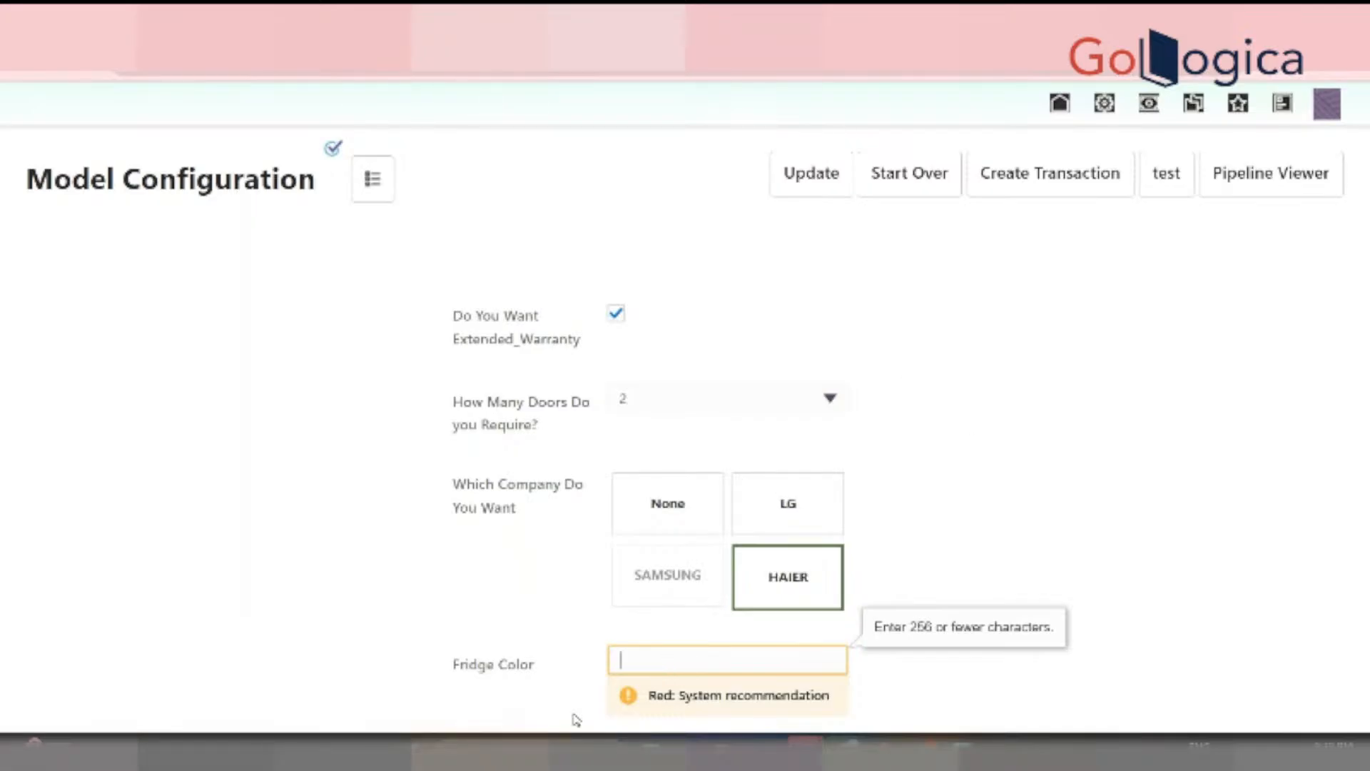
{"action": "key", "text": "ctrl+minus"}
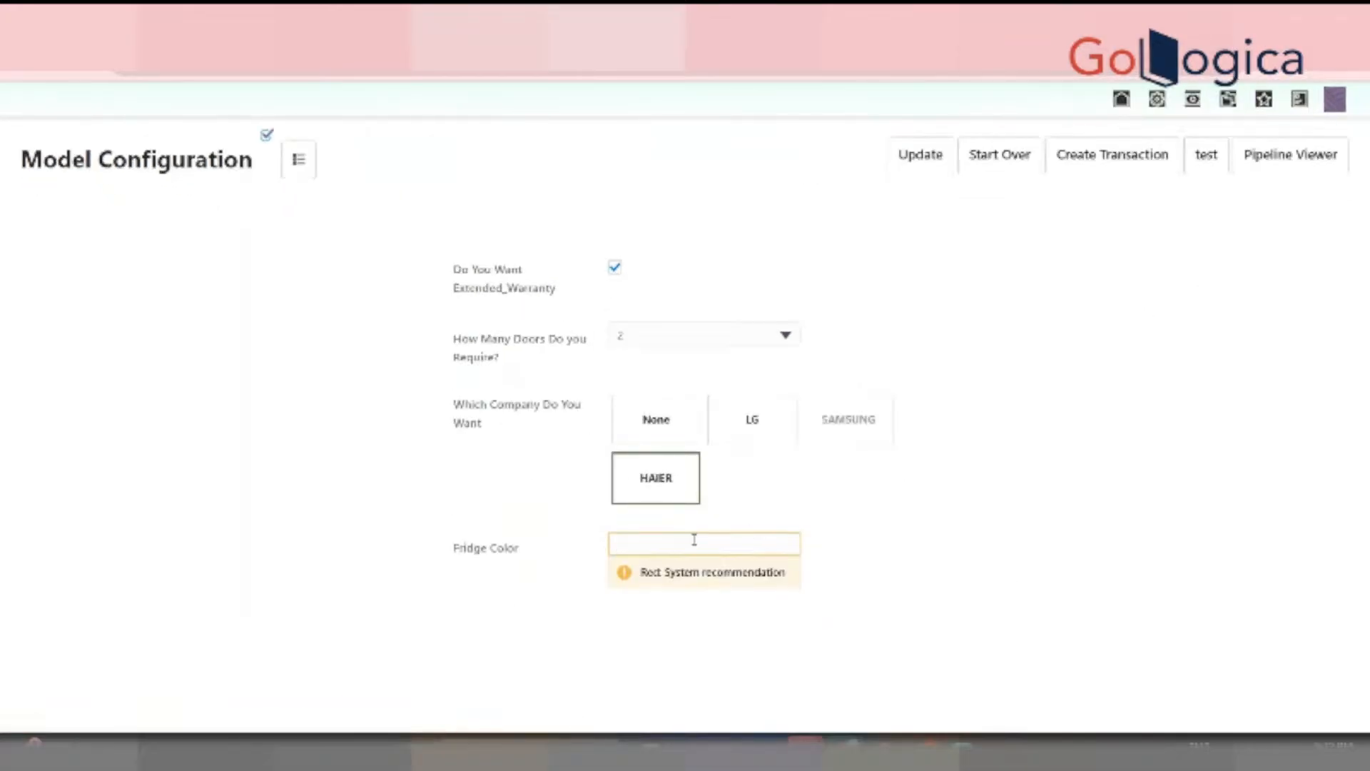
{"action": "left_click", "coordinate": [694, 540]}
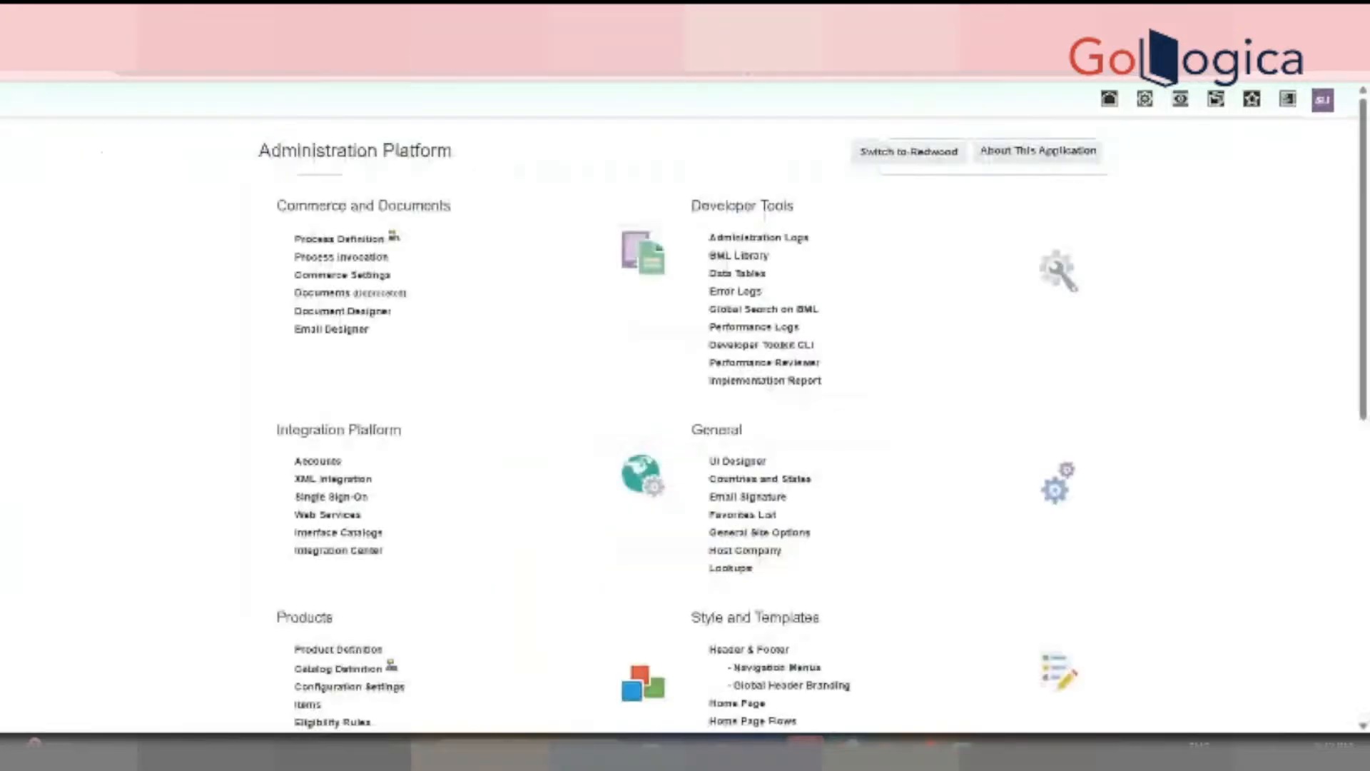
Load BAJAJ ELECTRONICS in the configuration quick links and review the Home Appliances models and attributes, returning to the model configuration
{"action": "scroll", "coordinate": [383, 370], "scroll_direction": "down", "scroll_amount": 4}
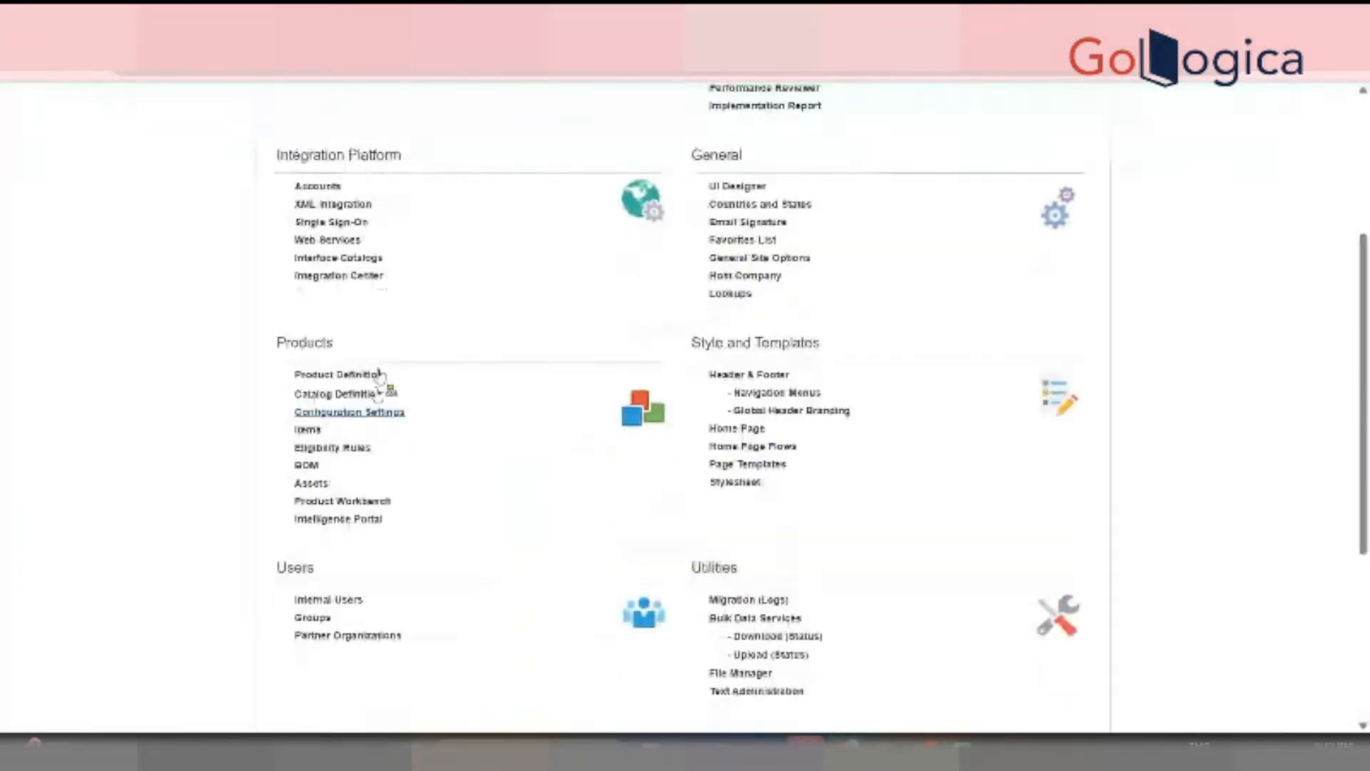
{"action": "left_click", "coordinate": [391, 394]}
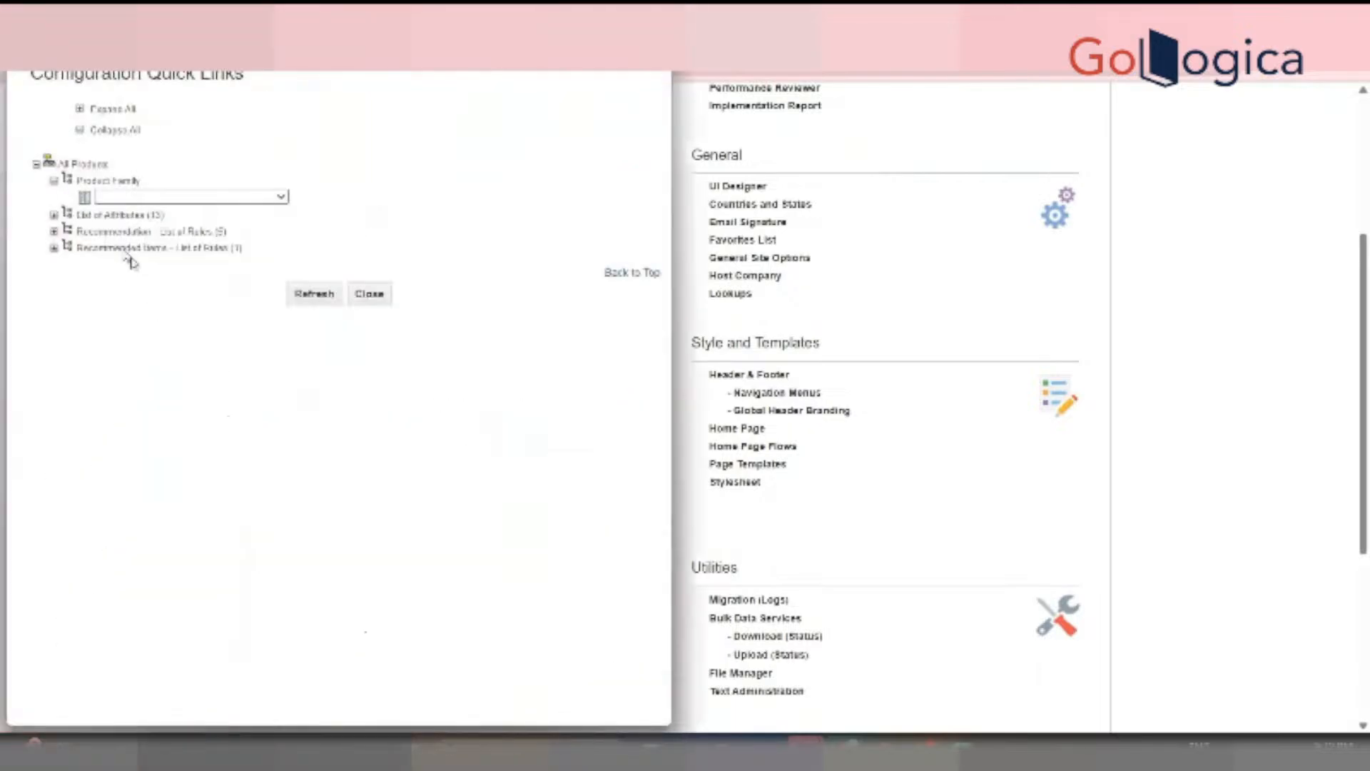
{"action": "left_click", "coordinate": [161, 197]}
{"action": "left_click", "coordinate": [161, 269]}
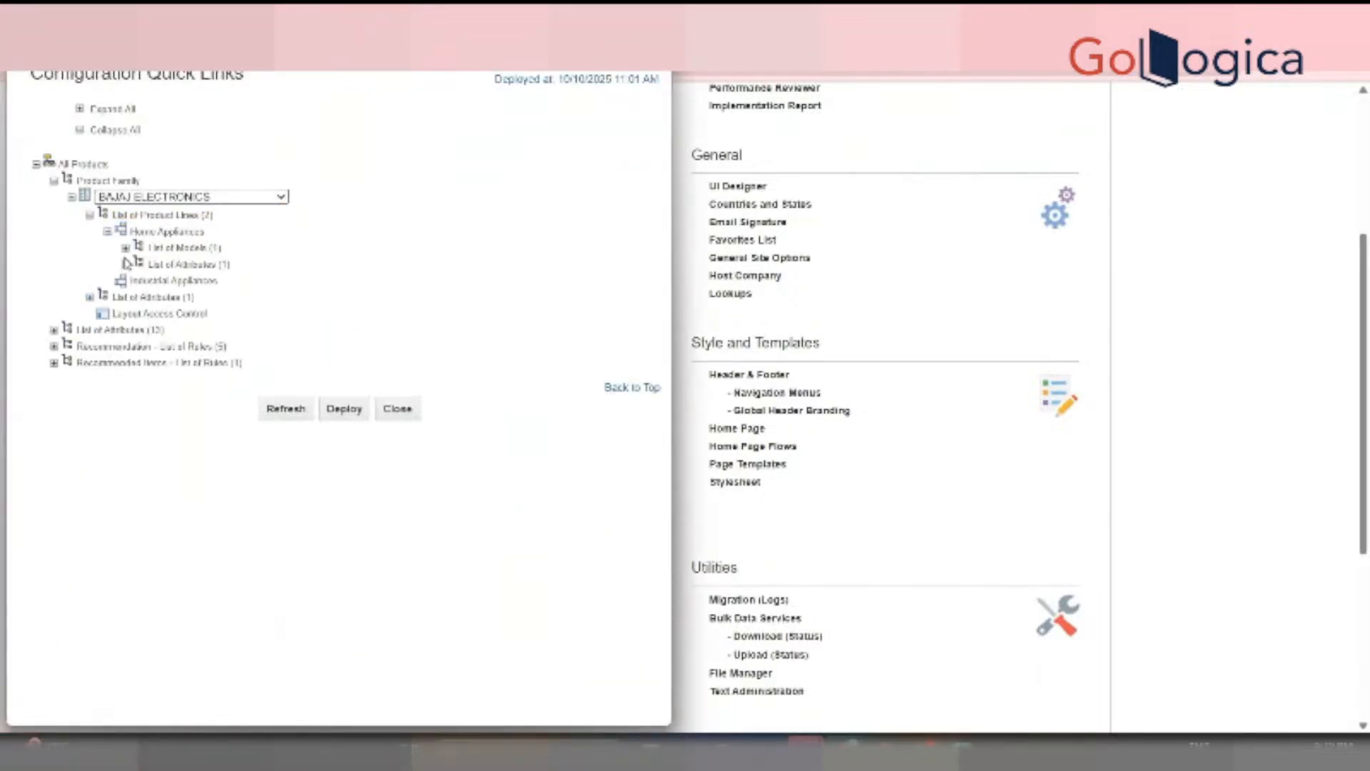
{"action": "left_click", "coordinate": [125, 264]}
{"action": "left_click", "coordinate": [126, 248]}
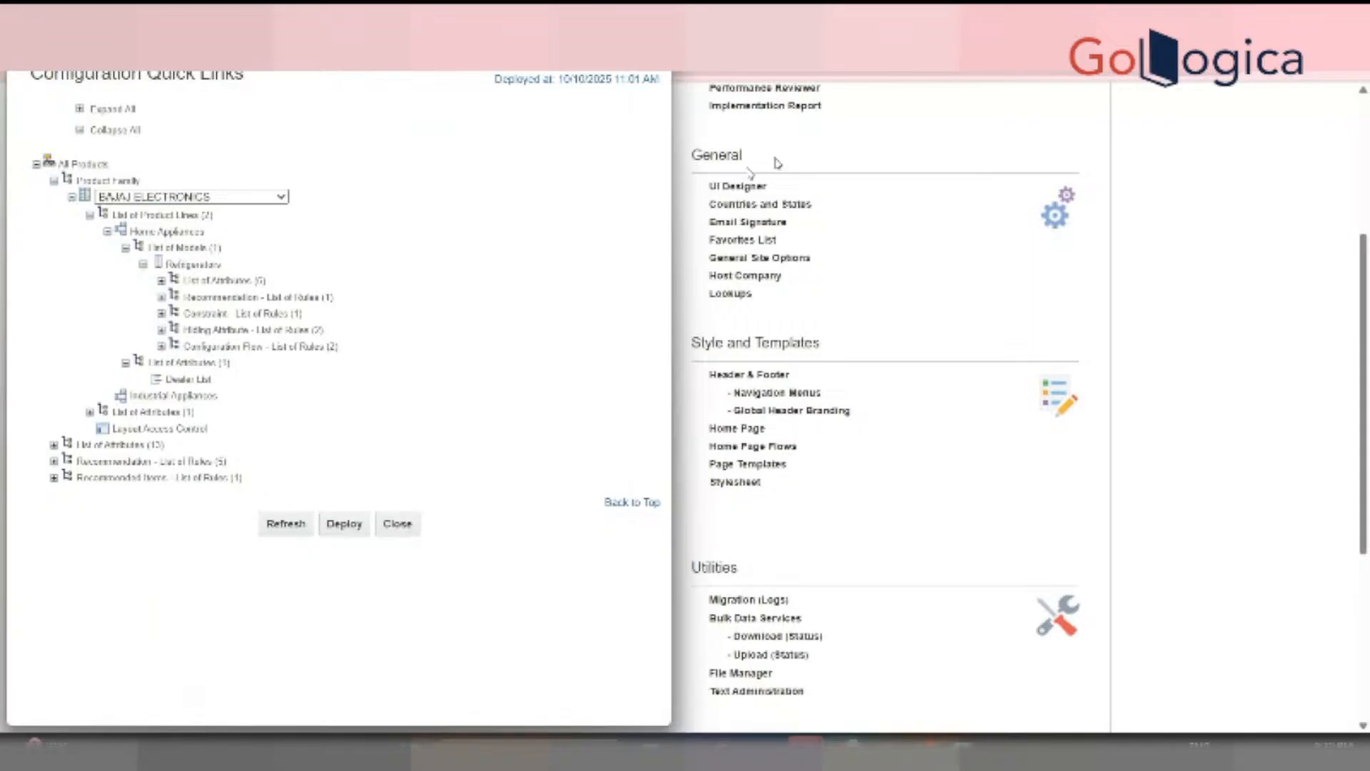
{"action": "left_click", "coordinate": [690, 119]}
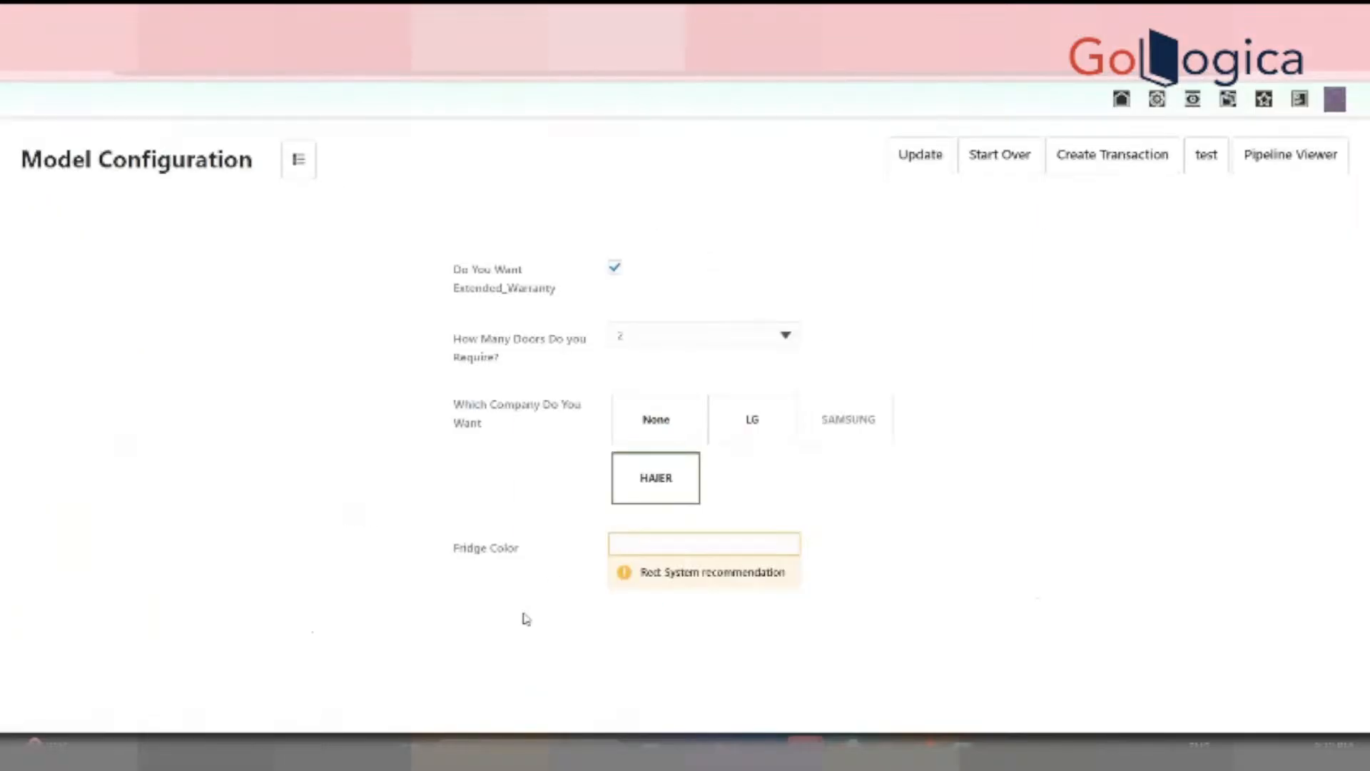
Inspect the model configuration page's source and search its elements for billId to examine how the hidden attribute is rendered
{"action": "right_click", "coordinate": [523, 613]}
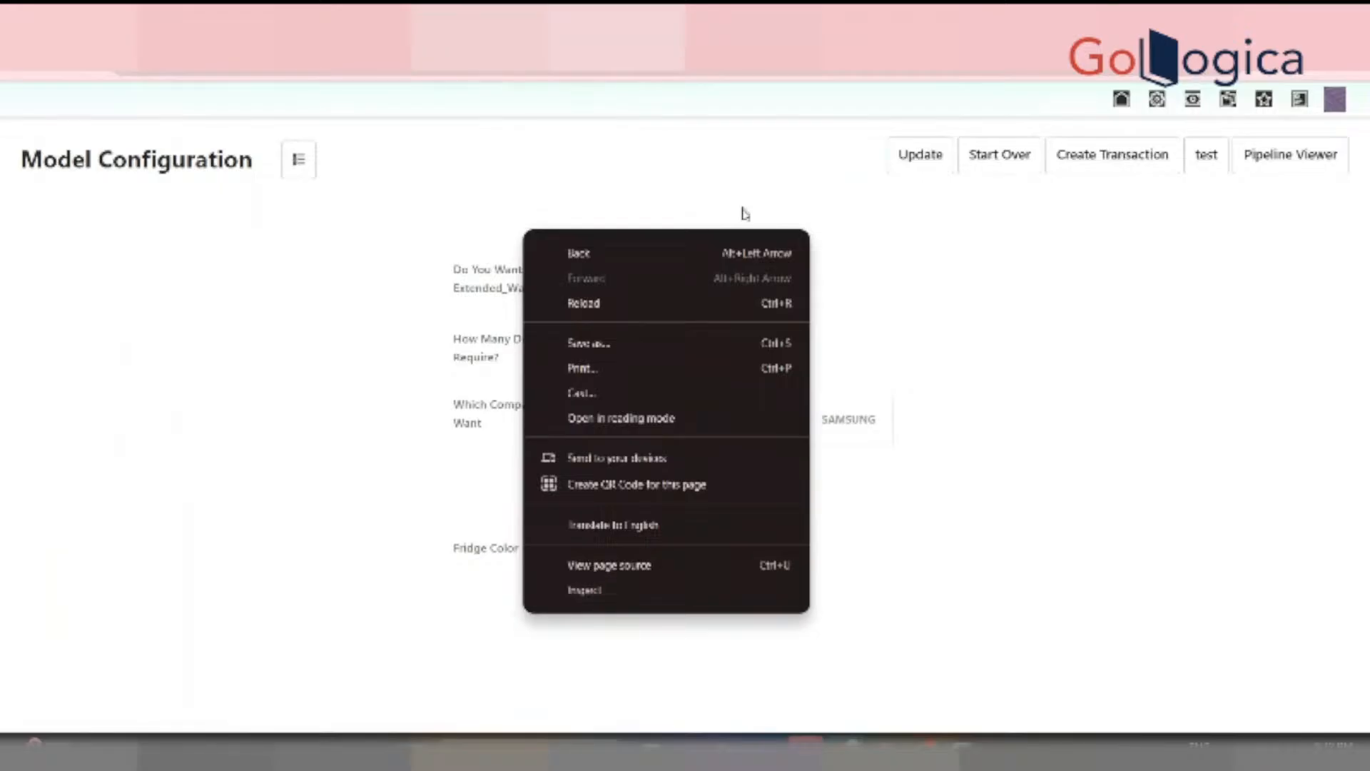
{"action": "right_click", "coordinate": [601, 207]}
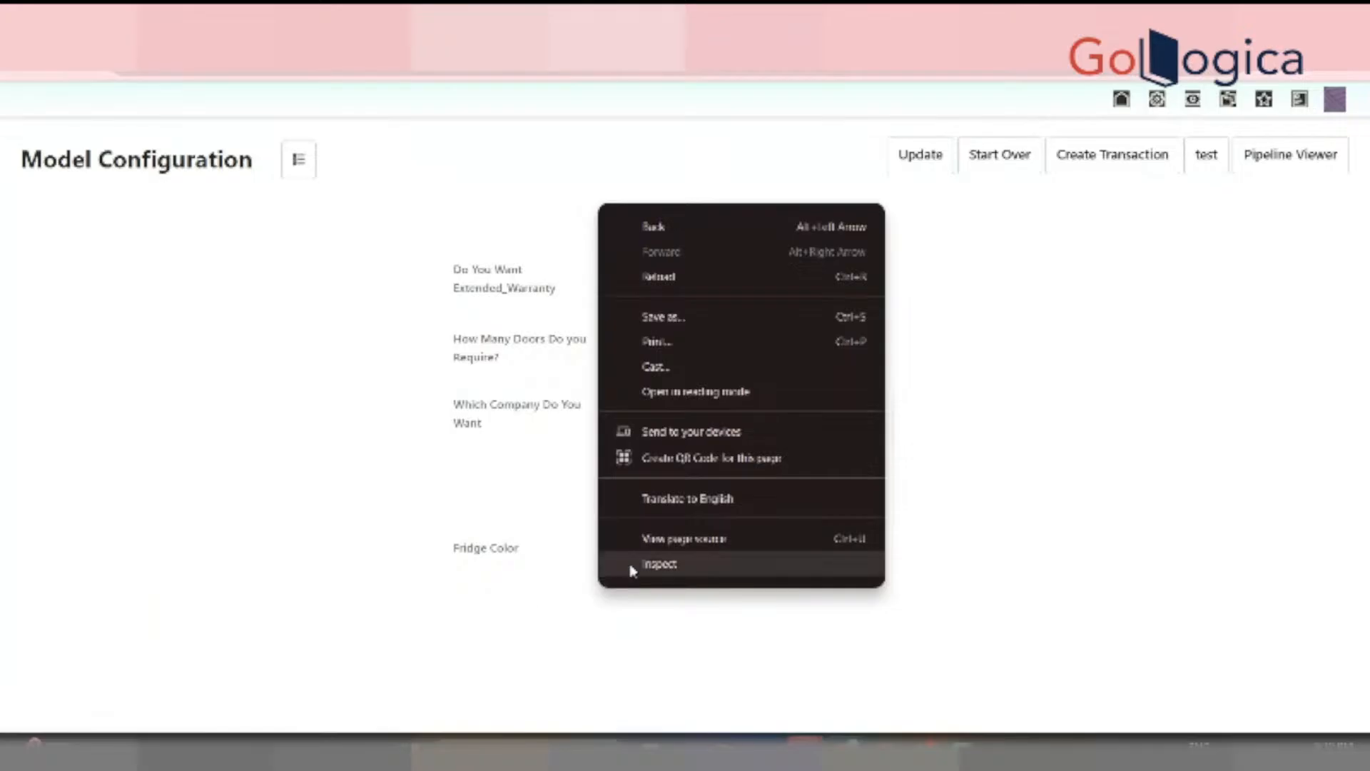
{"action": "left_click", "coordinate": [655, 564]}
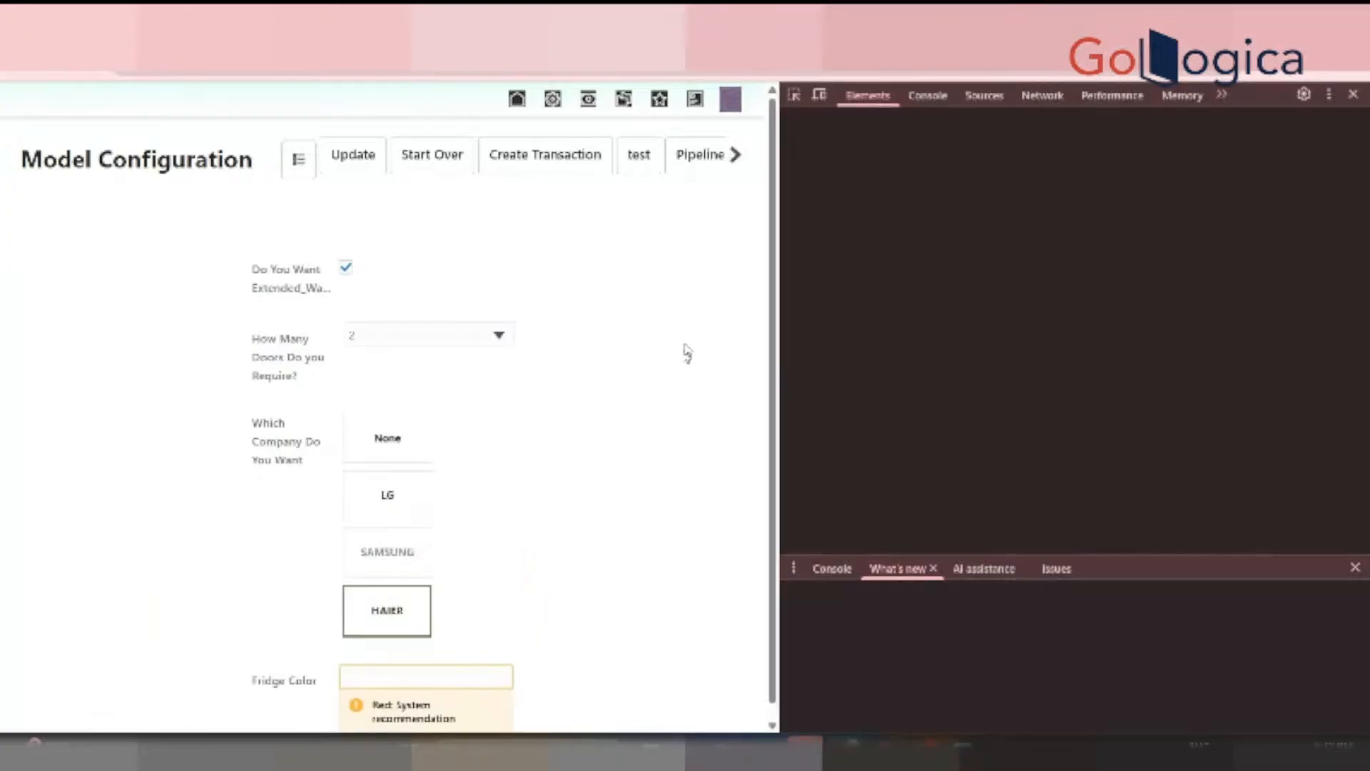
{"action": "right_click", "coordinate": [612, 388]}
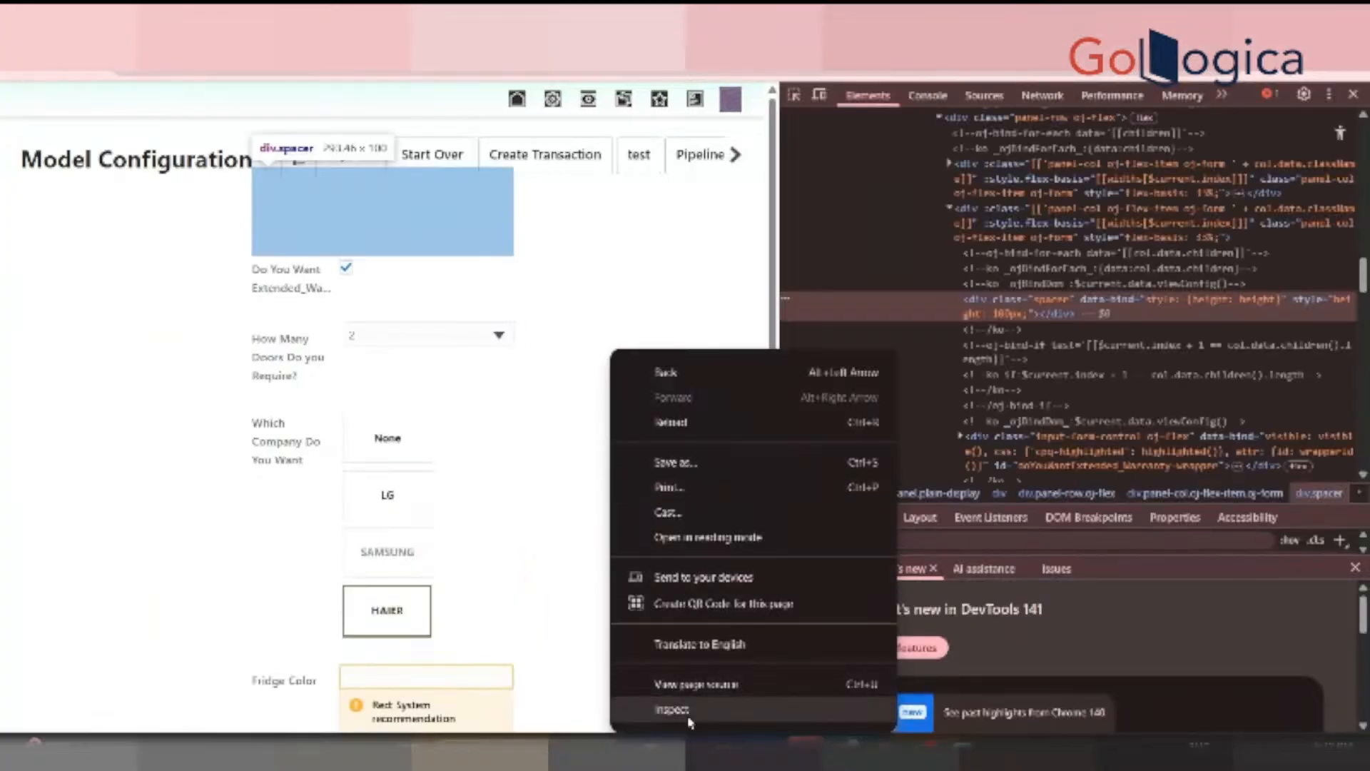
{"action": "left_click", "coordinate": [689, 721]}
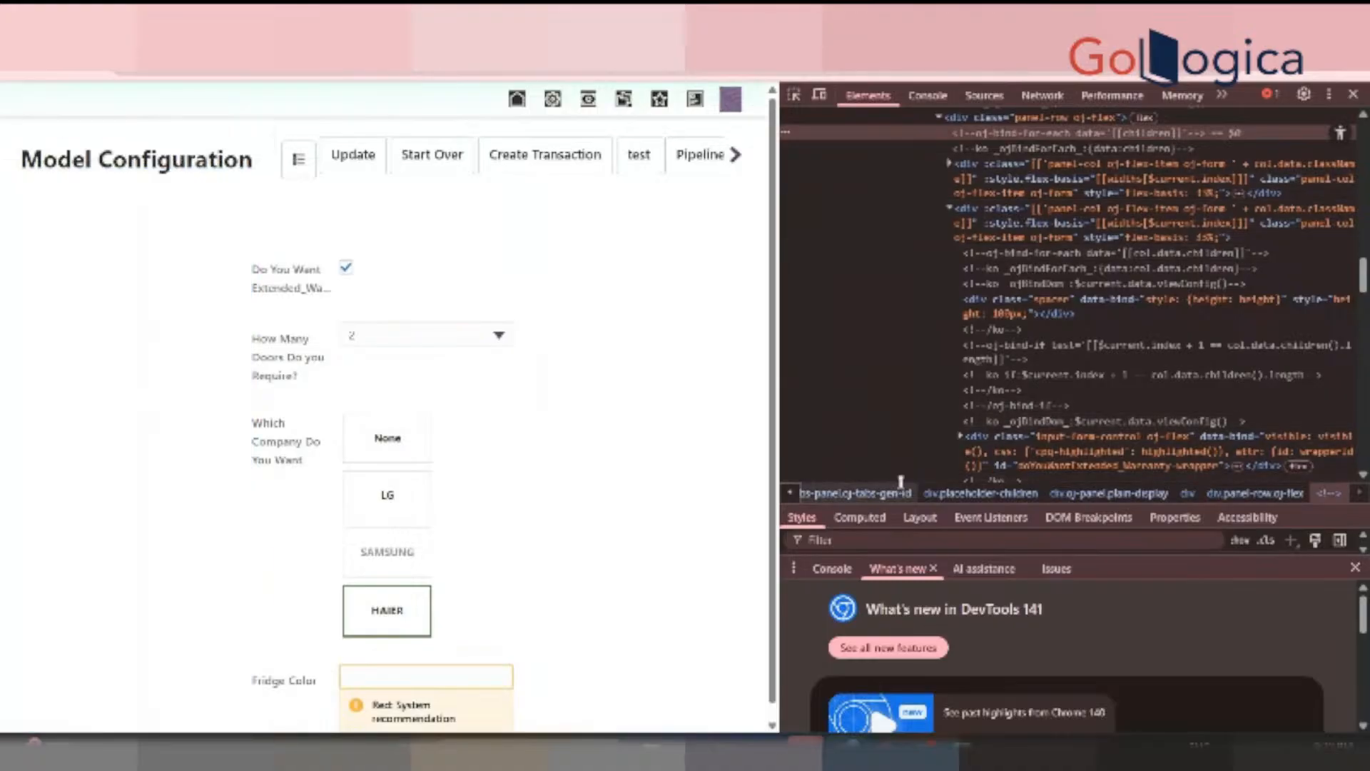
{"action": "key", "text": "ctrl+f"}
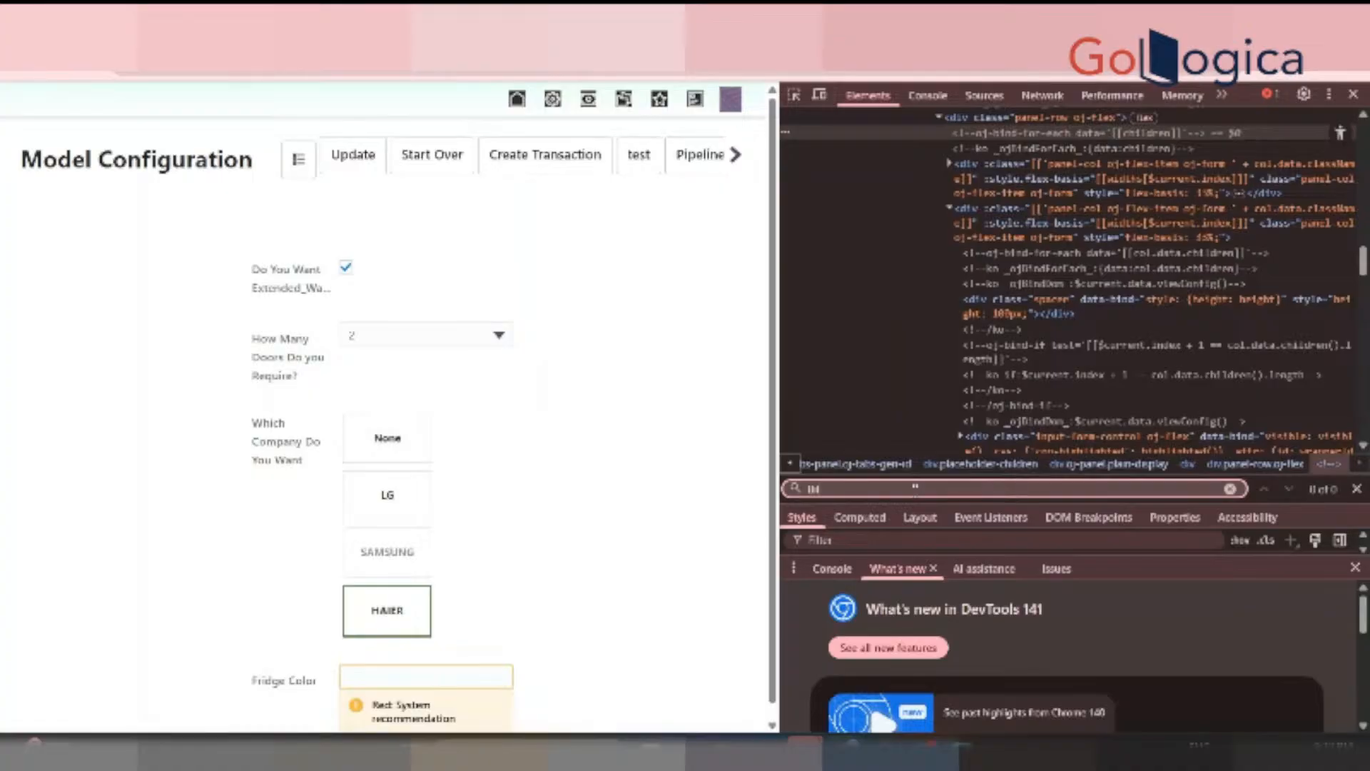
{"action": "type", "text": "lid"}
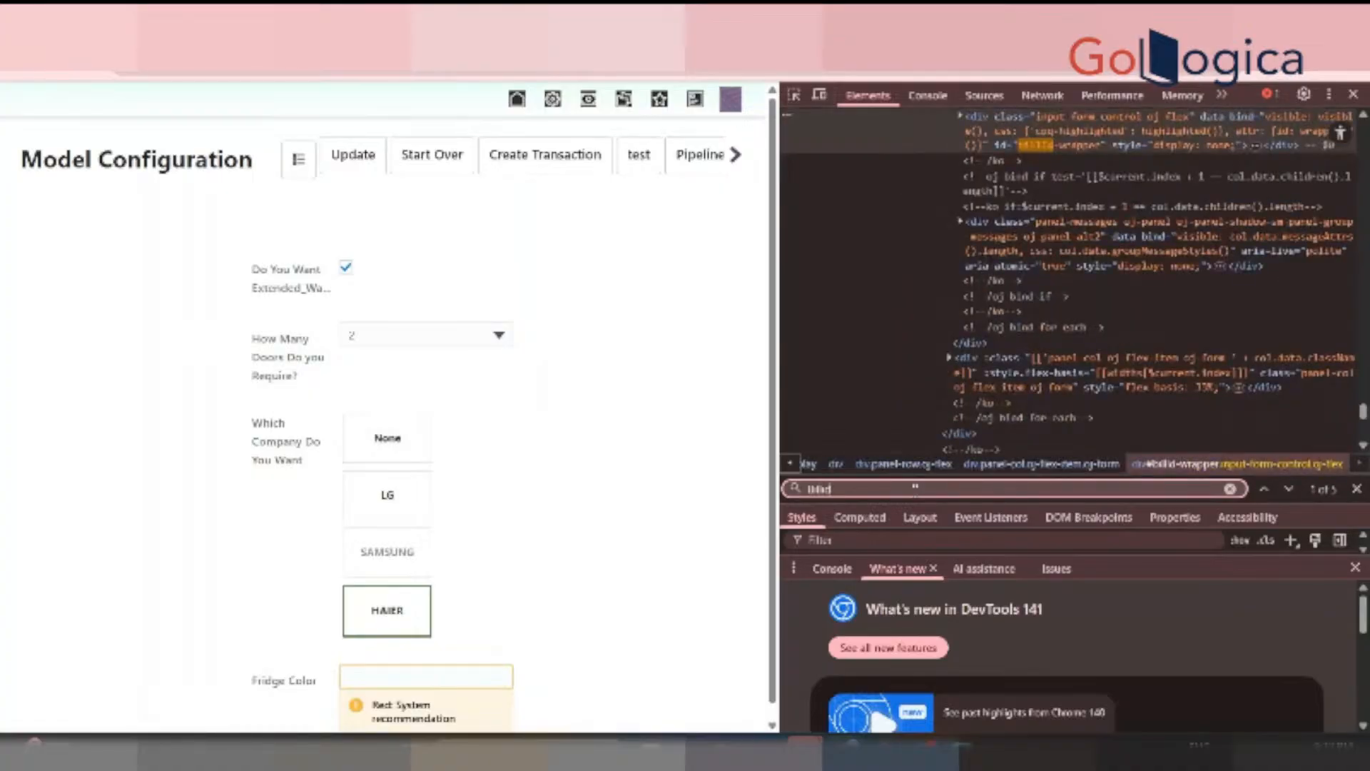
{"action": "key", "text": "Return"}
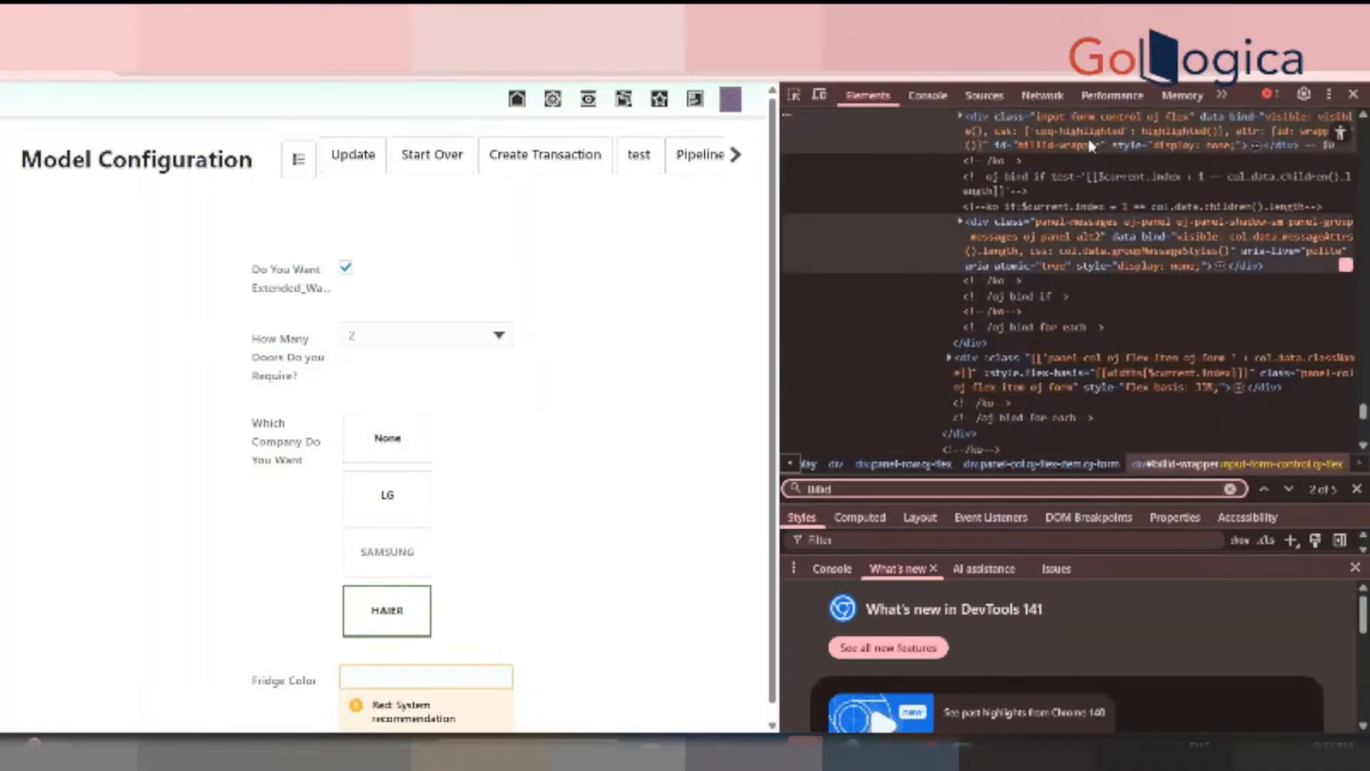
{"action": "left_click", "coordinate": [1171, 147]}
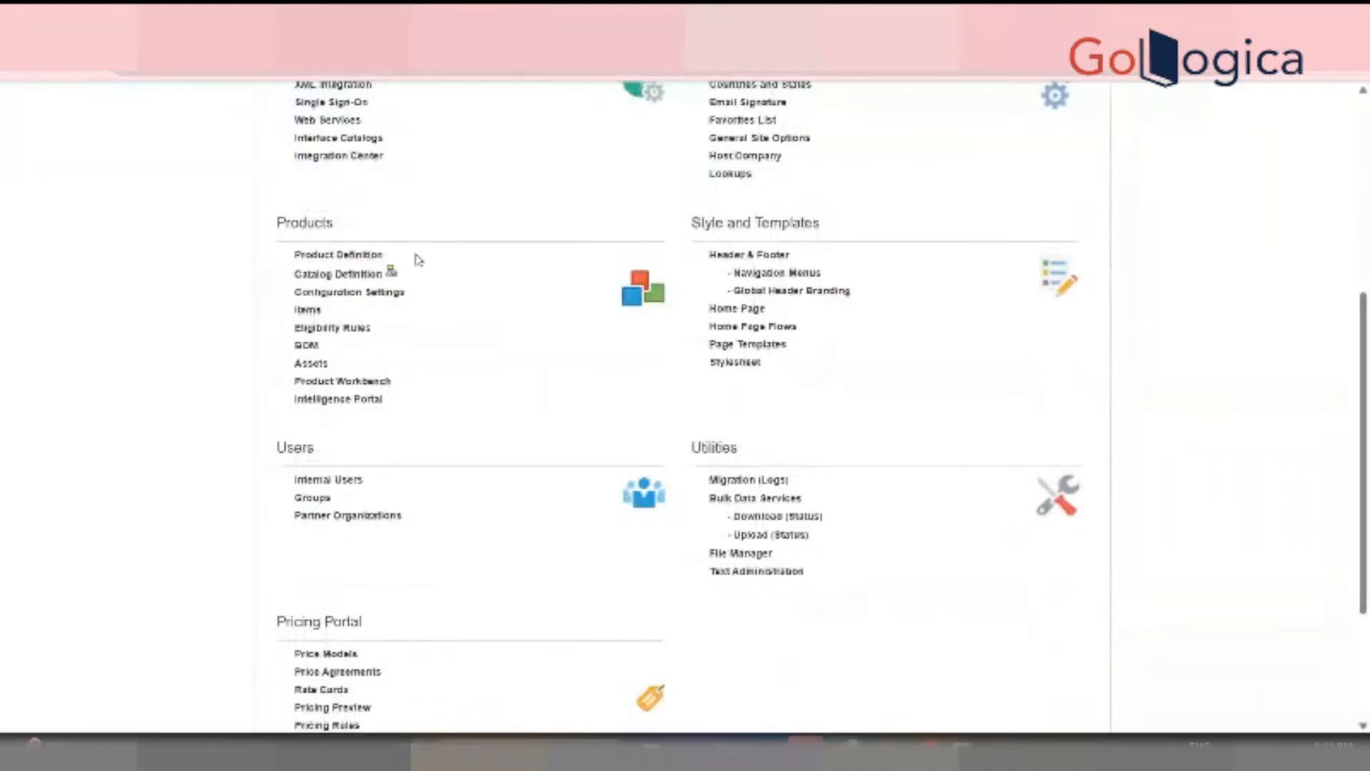
Load BAJAJ ELECTRONICS in the configuration quick links, expand the Refrigerators hiding rules and open the Hide Bill ID rule
{"action": "left_click", "coordinate": [390, 272]}
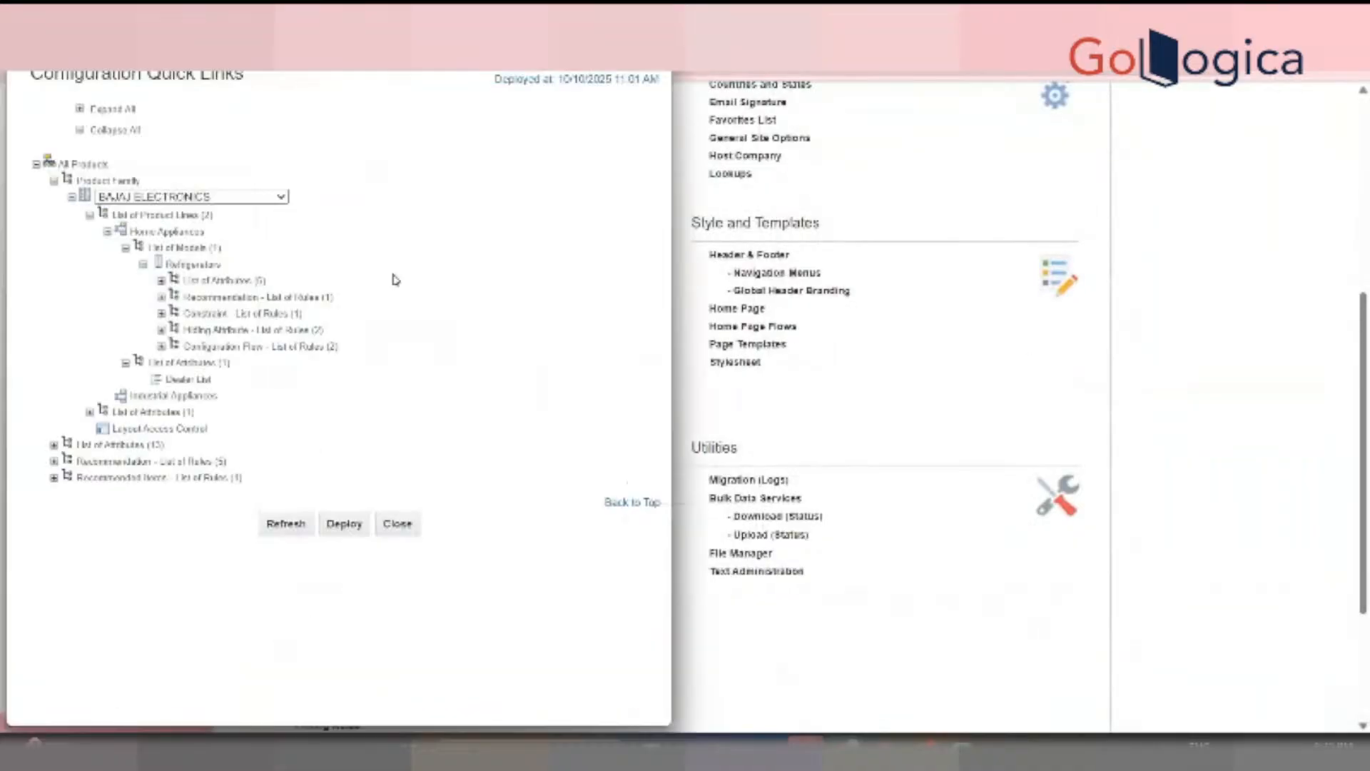
{"action": "left_click", "coordinate": [214, 197]}
{"action": "left_click", "coordinate": [183, 258]}
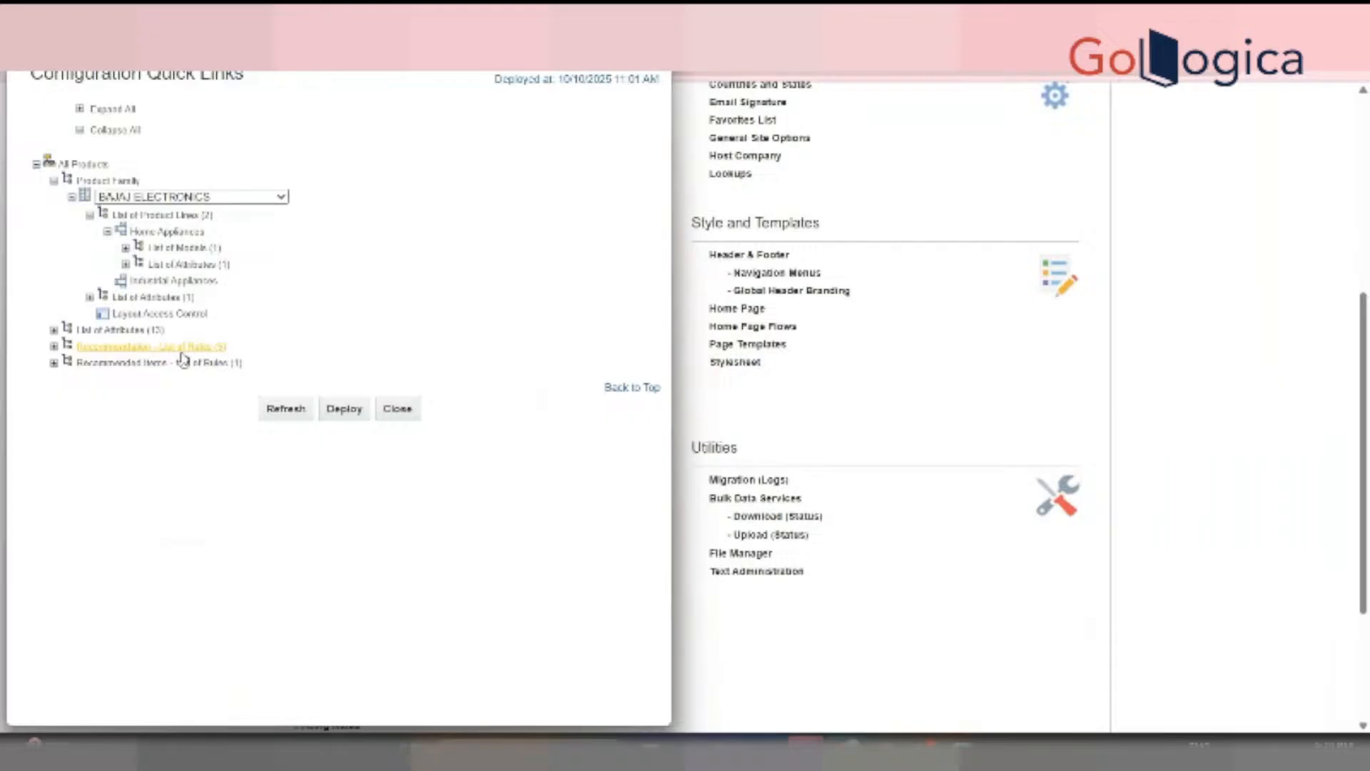
{"action": "left_click", "coordinate": [127, 265]}
{"action": "left_click", "coordinate": [127, 247]}
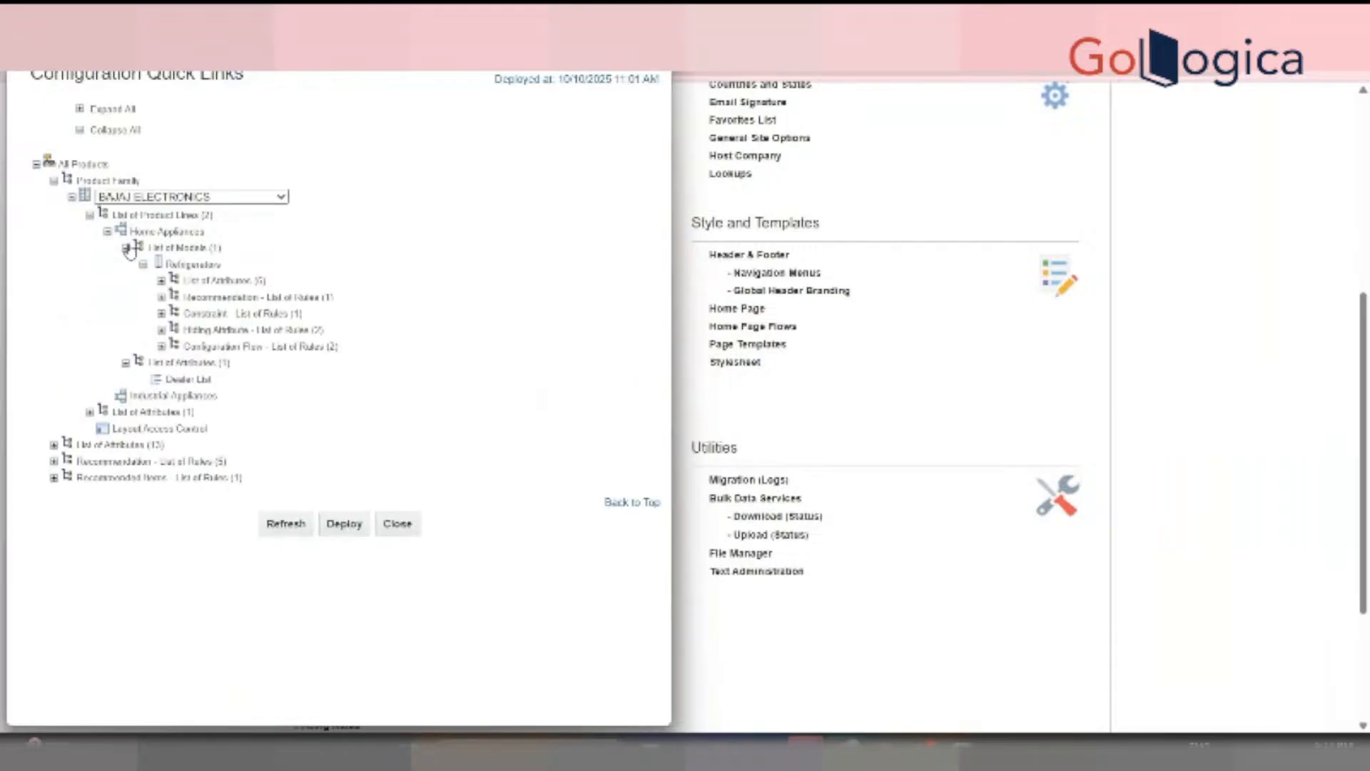
{"action": "left_click", "coordinate": [161, 329]}
{"action": "left_click", "coordinate": [241, 367]}
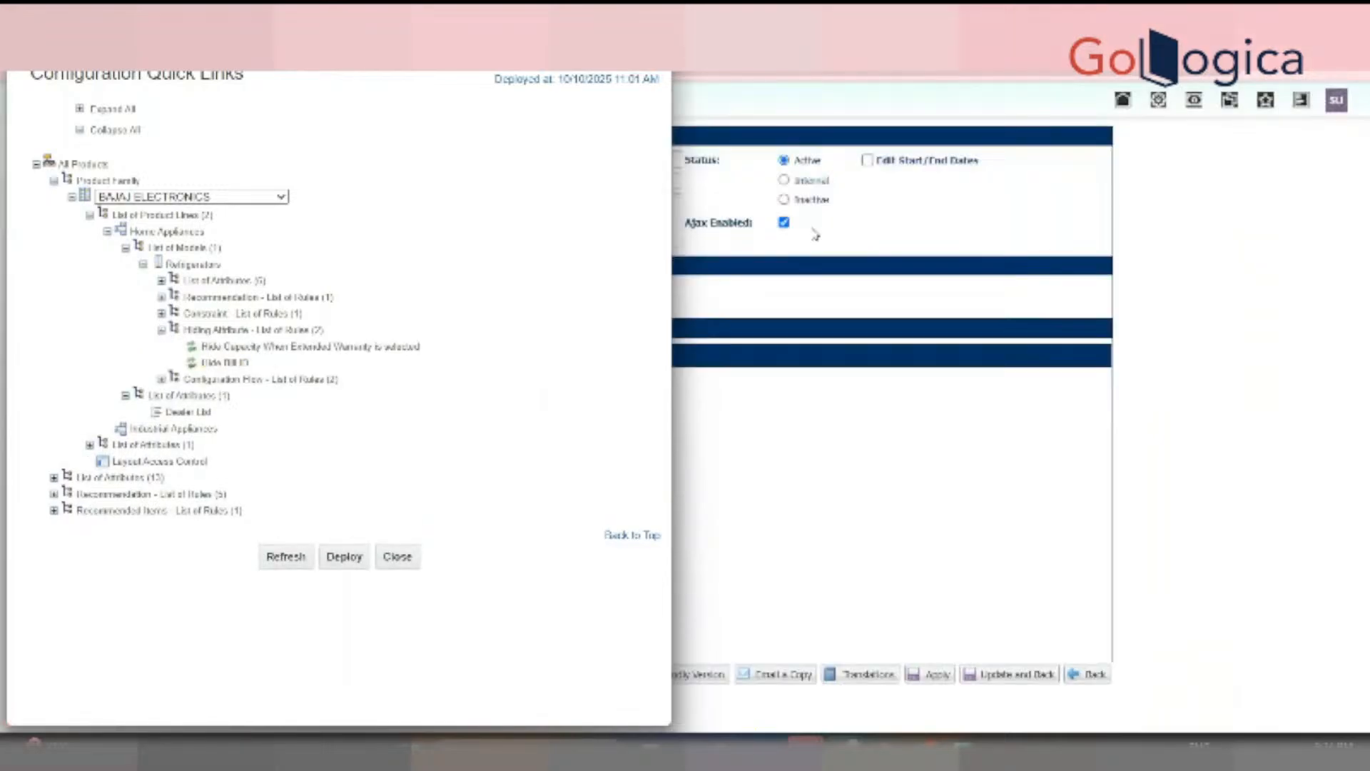
Set the Hide Bill ID rule's status to Inactive, save it and leave the hiding rules list
{"action": "left_click", "coordinate": [799, 212]}
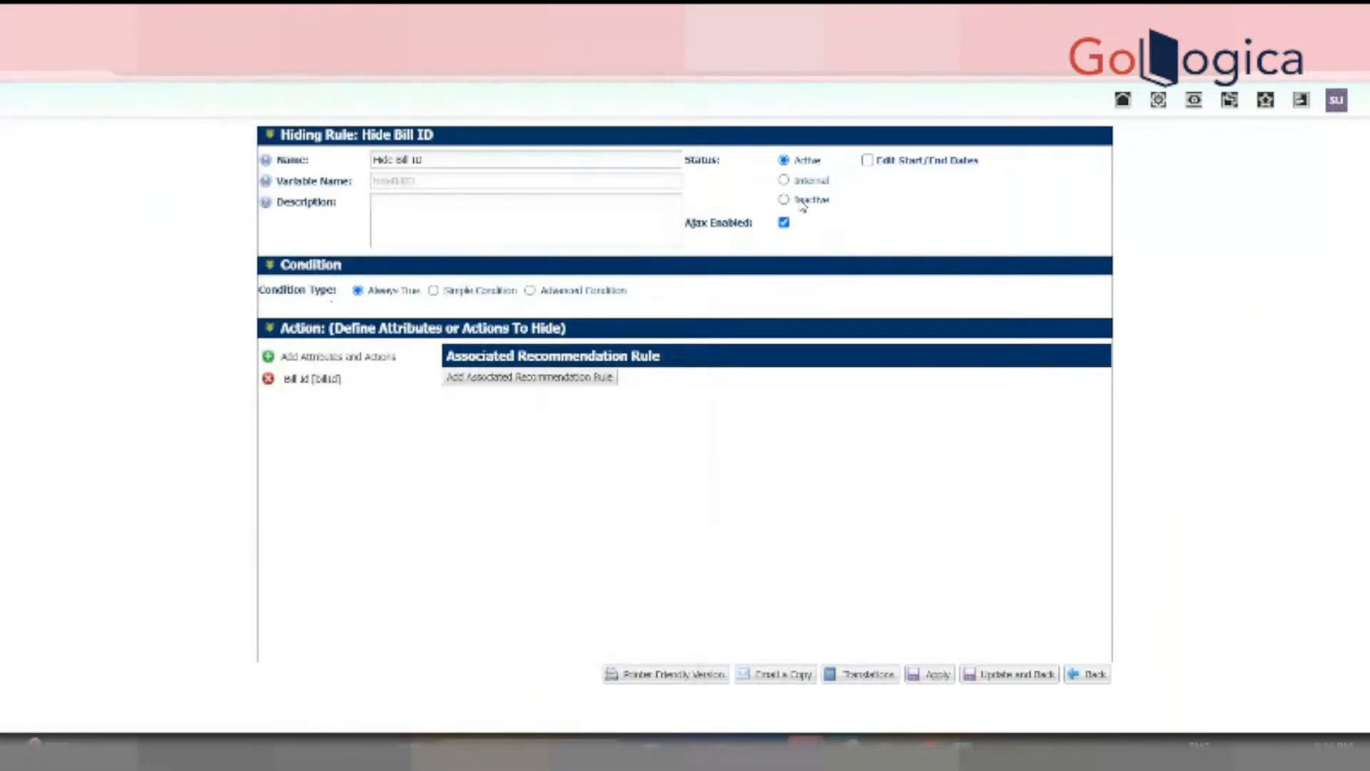
{"action": "left_click", "coordinate": [803, 203]}
{"action": "left_click", "coordinate": [1008, 673]}
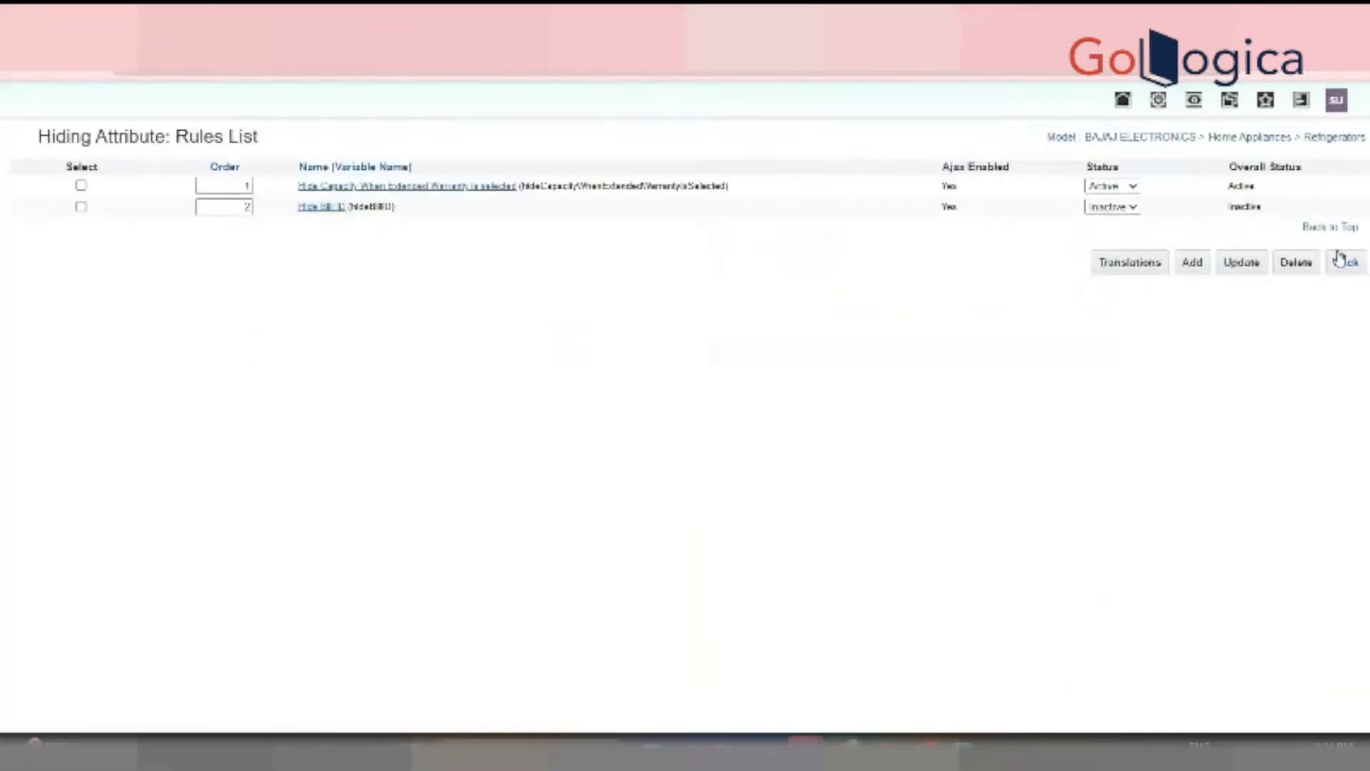
{"action": "left_click", "coordinate": [1345, 262]}
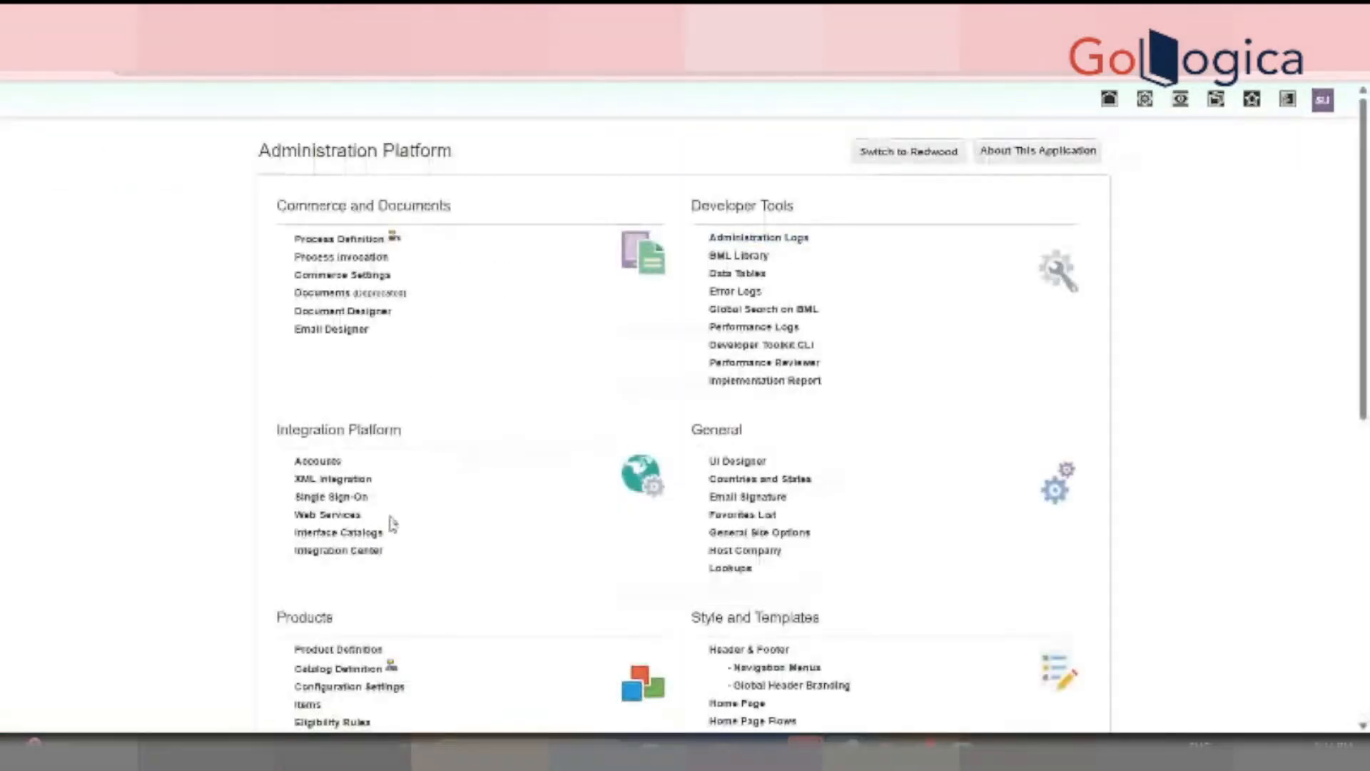
Reload BAJAJ ELECTRONICS in the configuration quick links and expand the Refrigerators model's configuration flow rules
{"action": "left_click", "coordinate": [391, 669]}
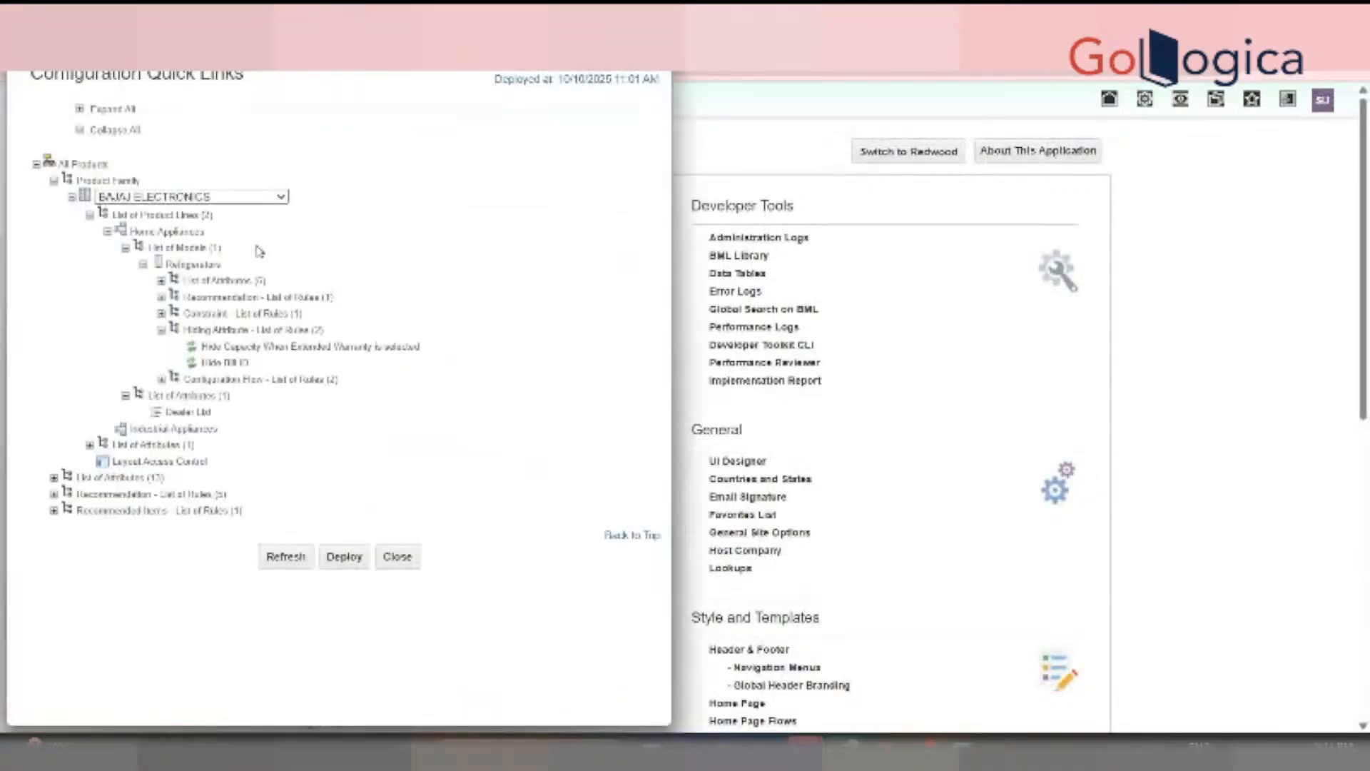
{"action": "left_click", "coordinate": [140, 196]}
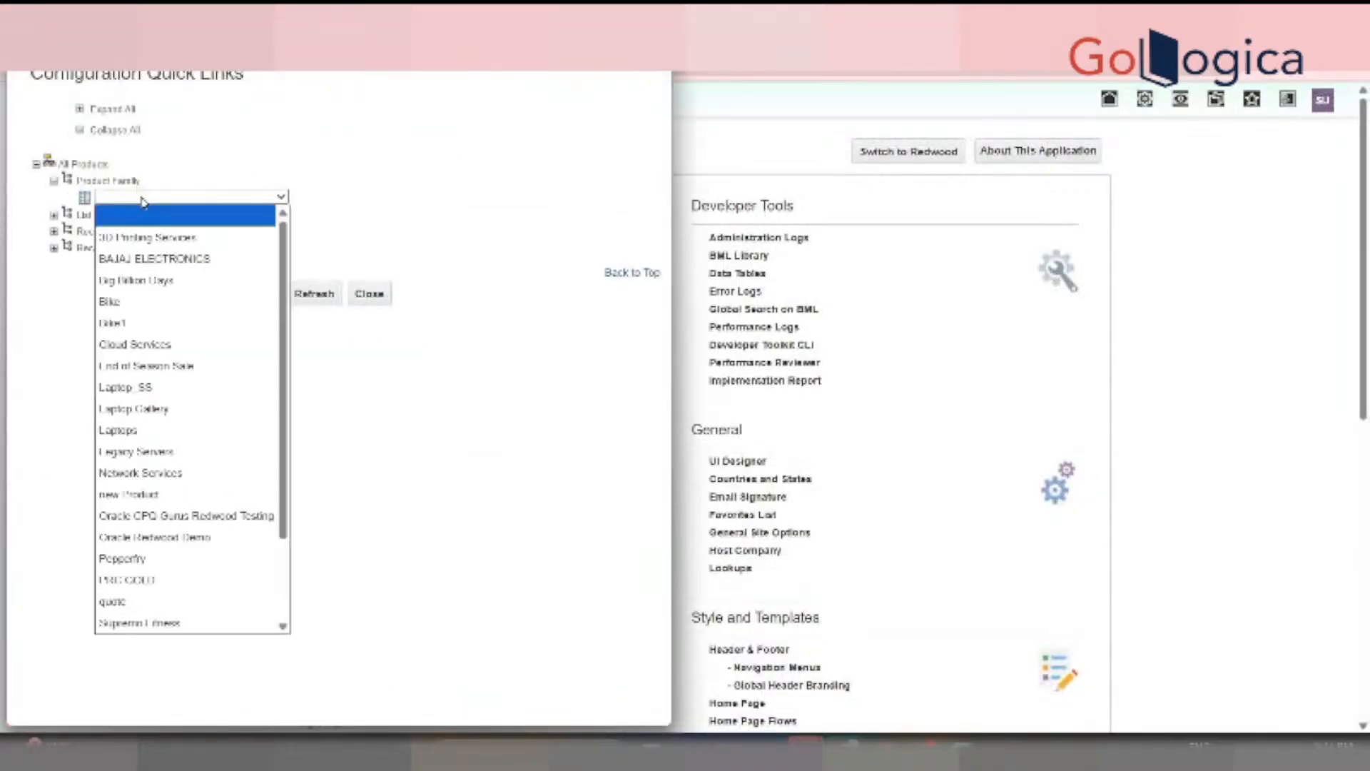
{"action": "left_click", "coordinate": [154, 257]}
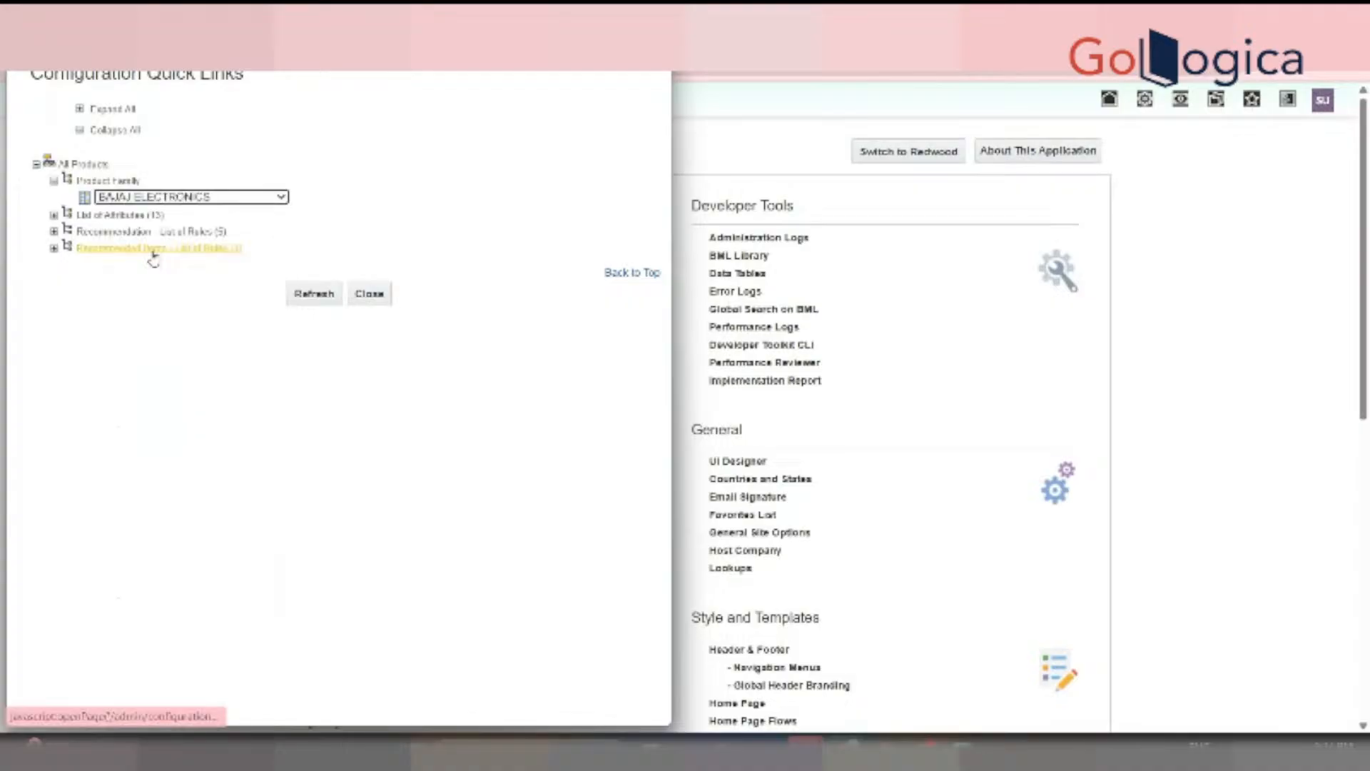
{"action": "left_click", "coordinate": [154, 253]}
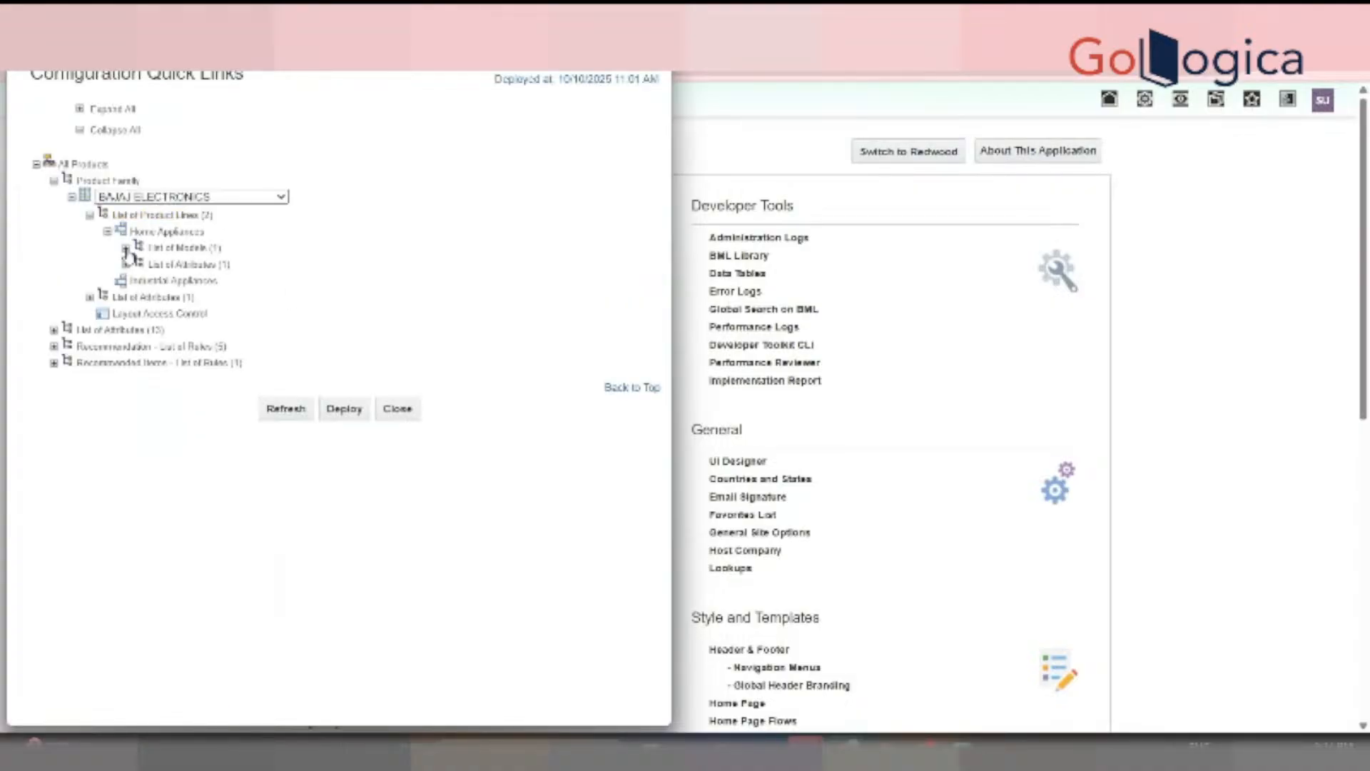
{"action": "left_click", "coordinate": [143, 264]}
{"action": "left_click", "coordinate": [161, 346]}
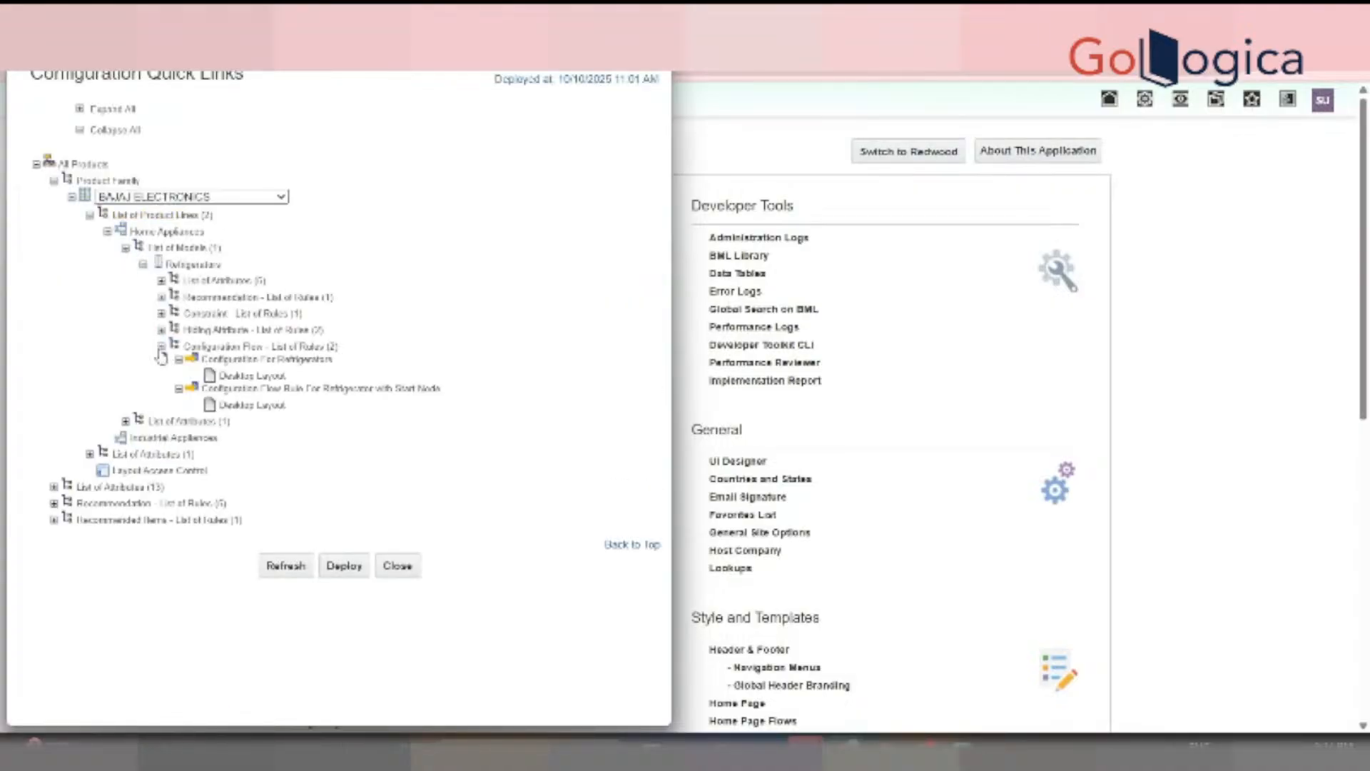
Open the layout of the Configuration For Refrigerators flow and bring up the Bill Id attribute's properties
{"action": "left_click", "coordinate": [270, 372]}
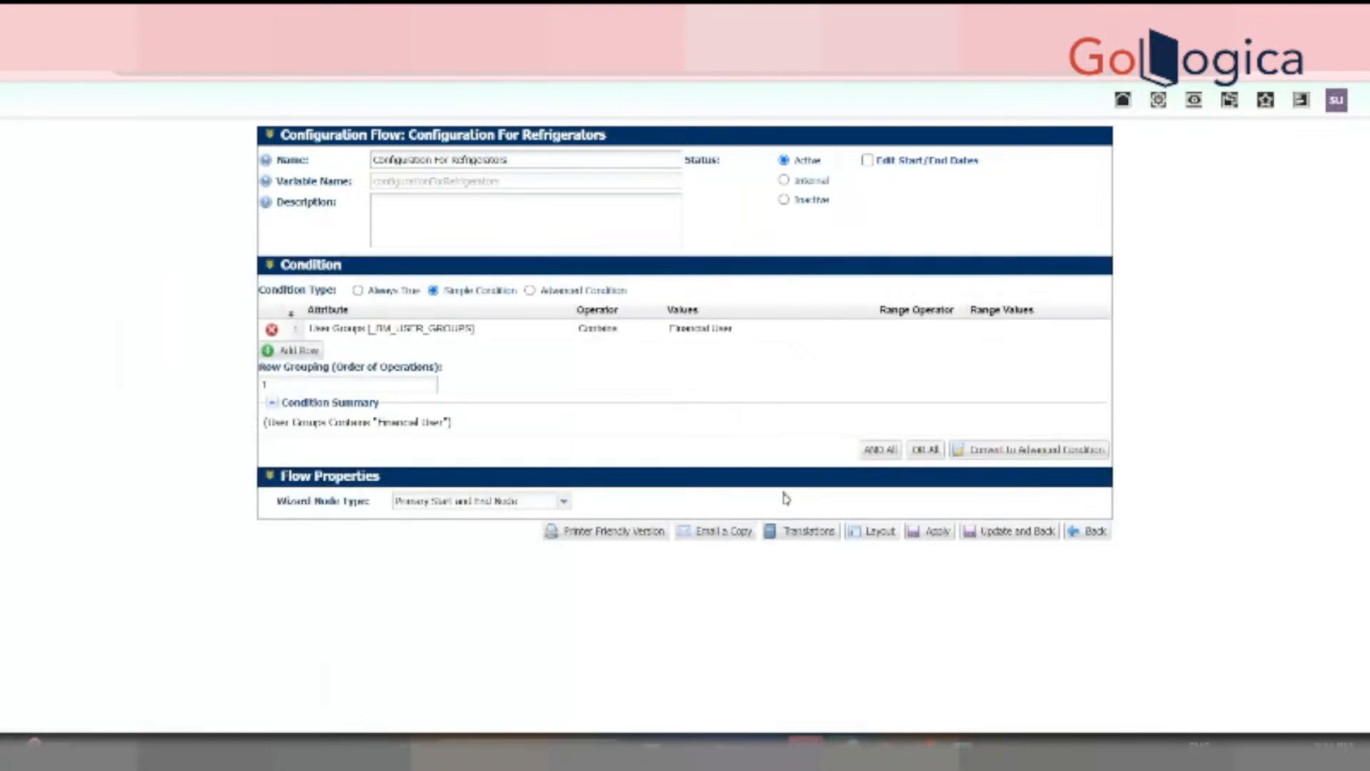
{"action": "left_click", "coordinate": [868, 534]}
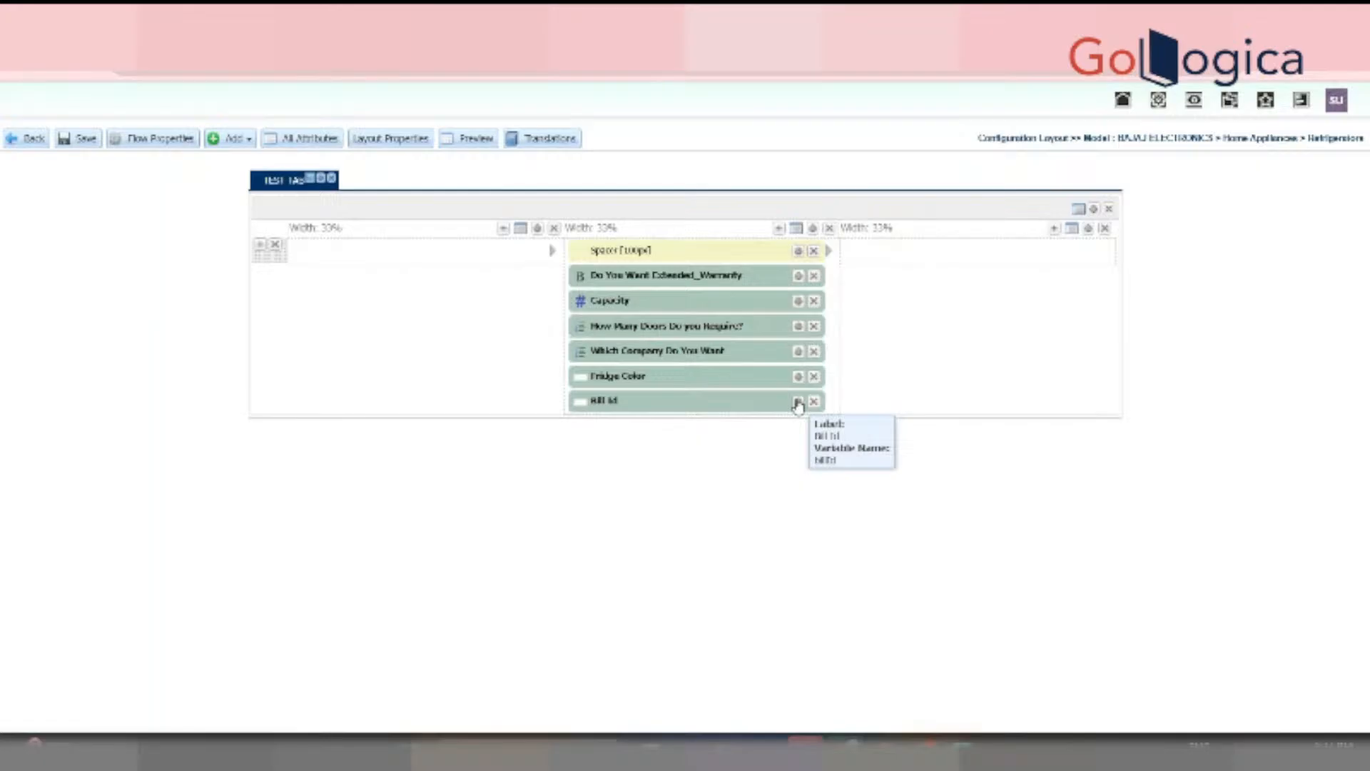
{"action": "left_click", "coordinate": [798, 402]}
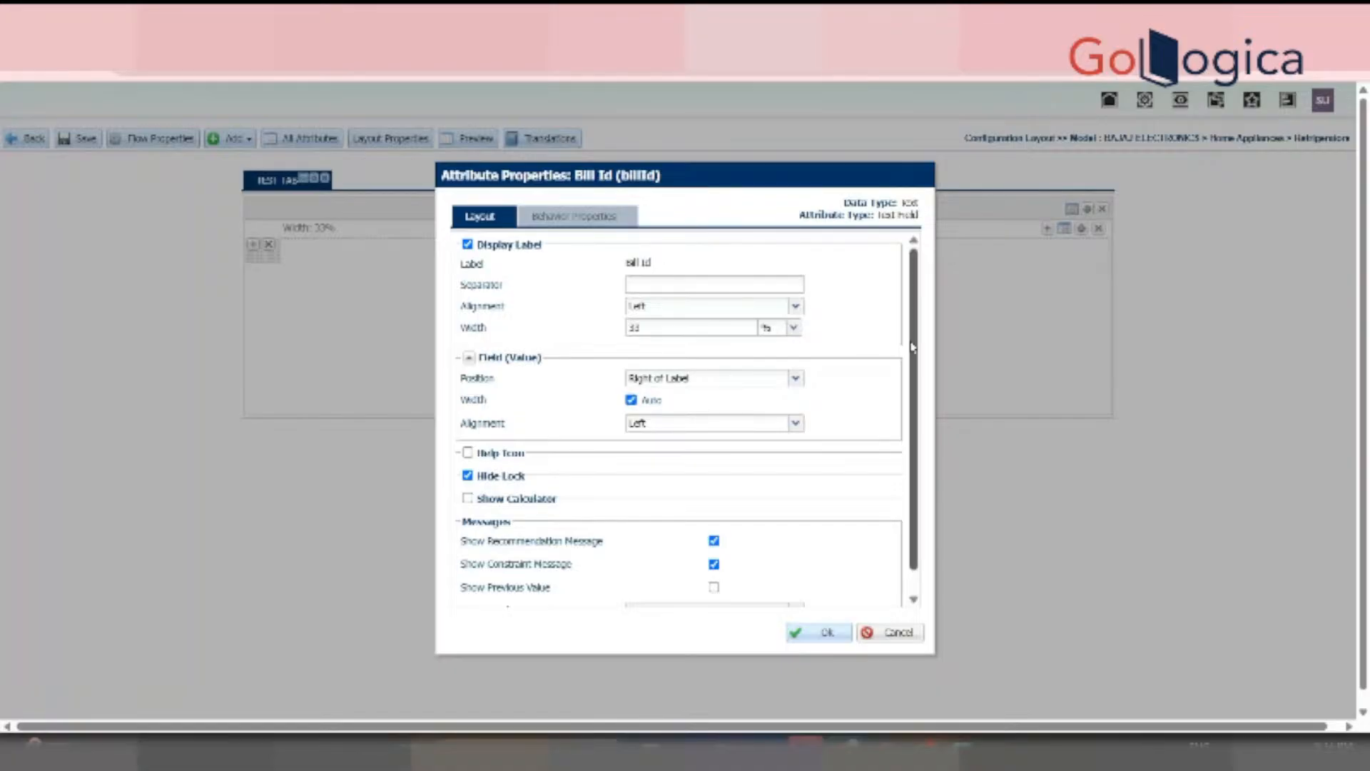
Enable Hide for the Bill Id attribute in its behavior properties, accept the change and save the configuration layout
{"action": "left_click_drag", "start_coordinate": [912, 347], "coordinate": [914, 382]}
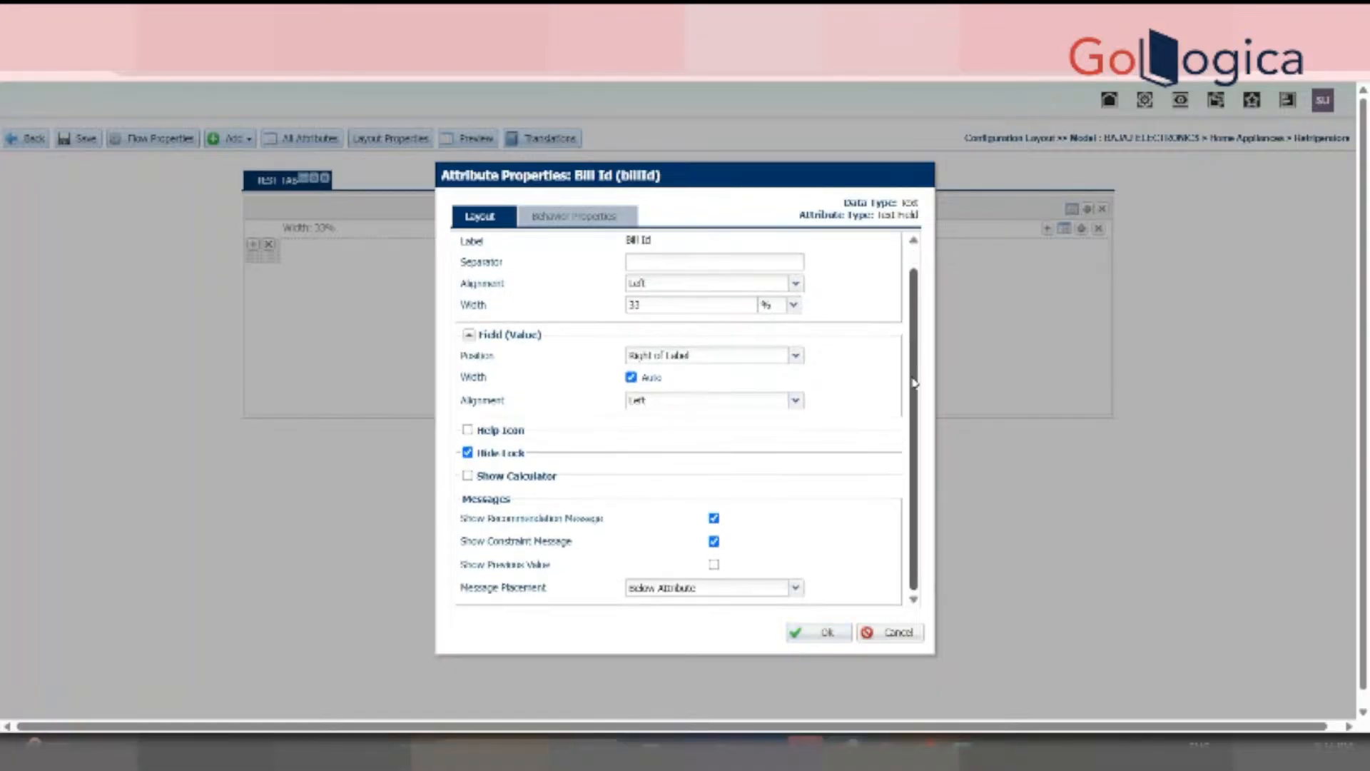
{"action": "scroll", "coordinate": [914, 382], "scroll_direction": "up", "scroll_amount": 1}
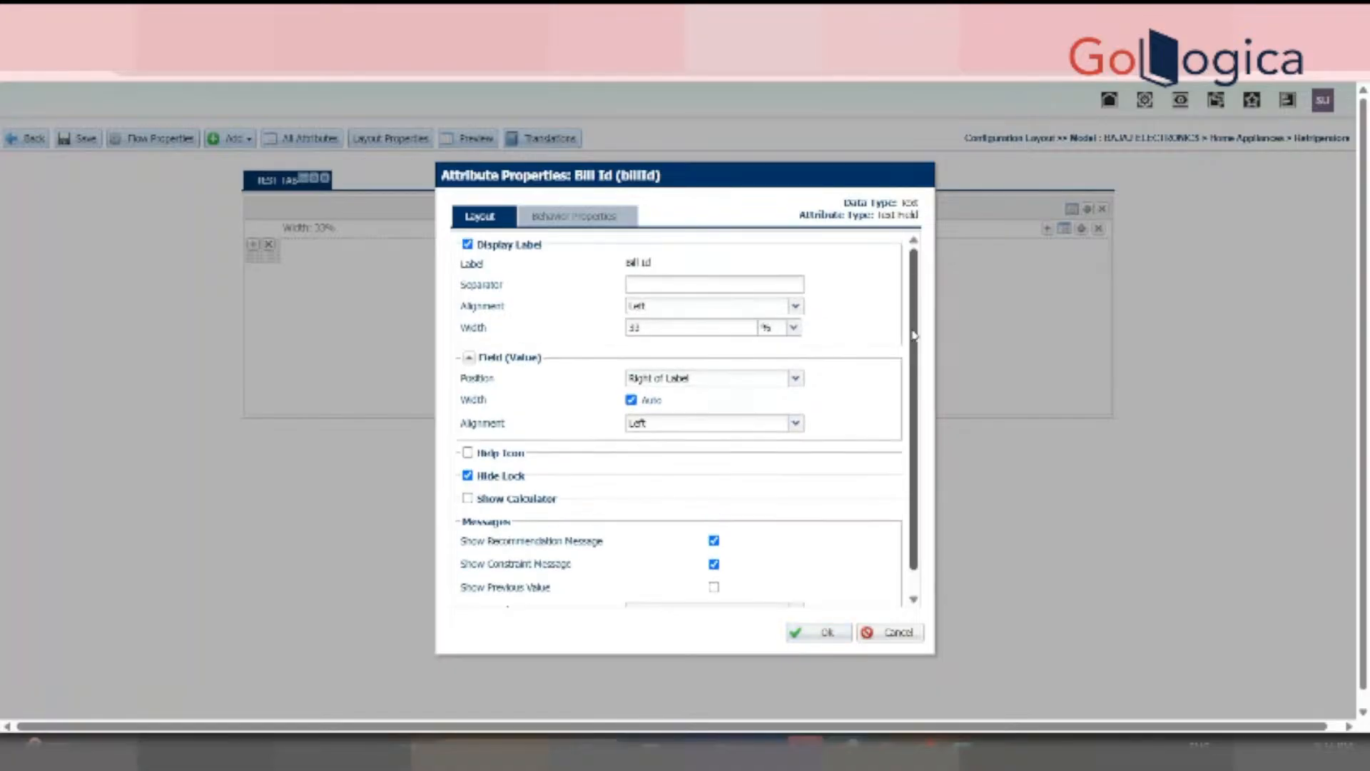
{"action": "left_click", "coordinate": [582, 216]}
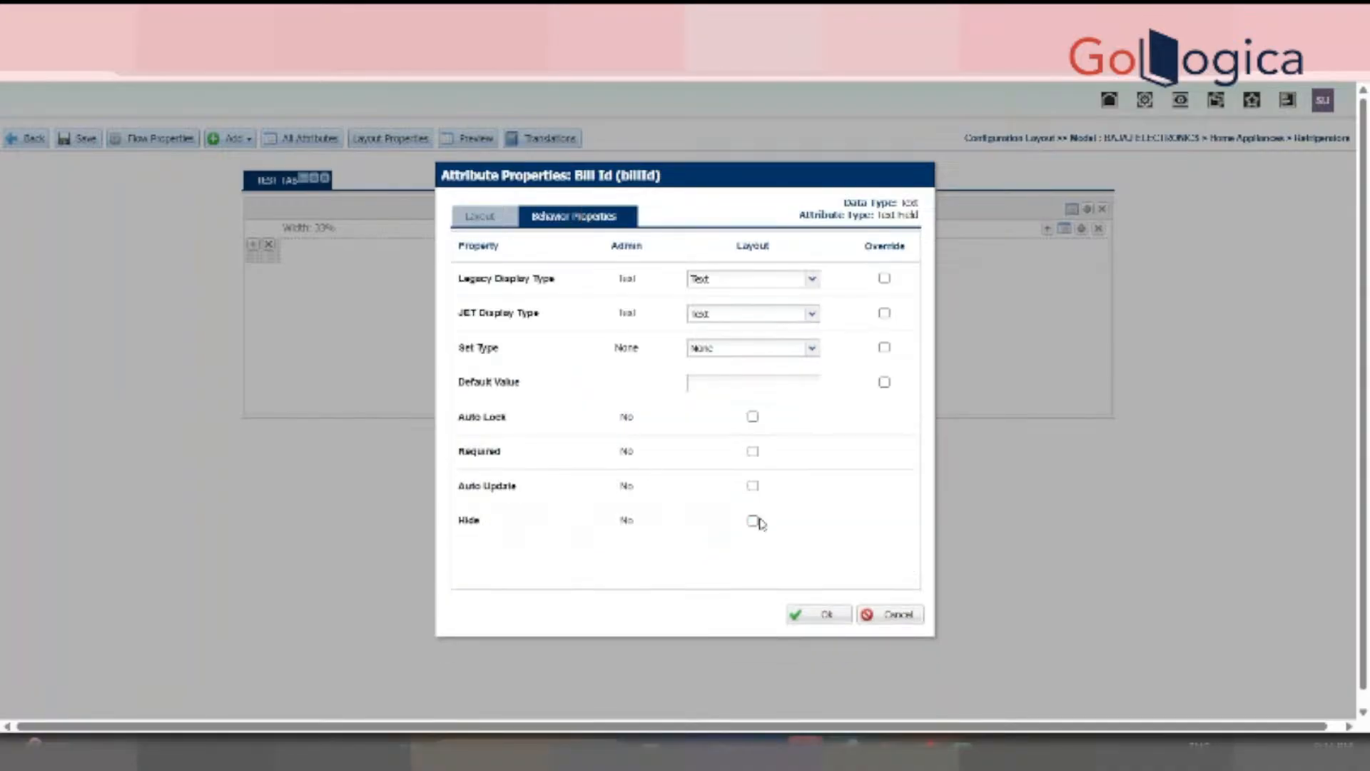
{"action": "left_click", "coordinate": [753, 521]}
{"action": "left_click", "coordinate": [814, 615]}
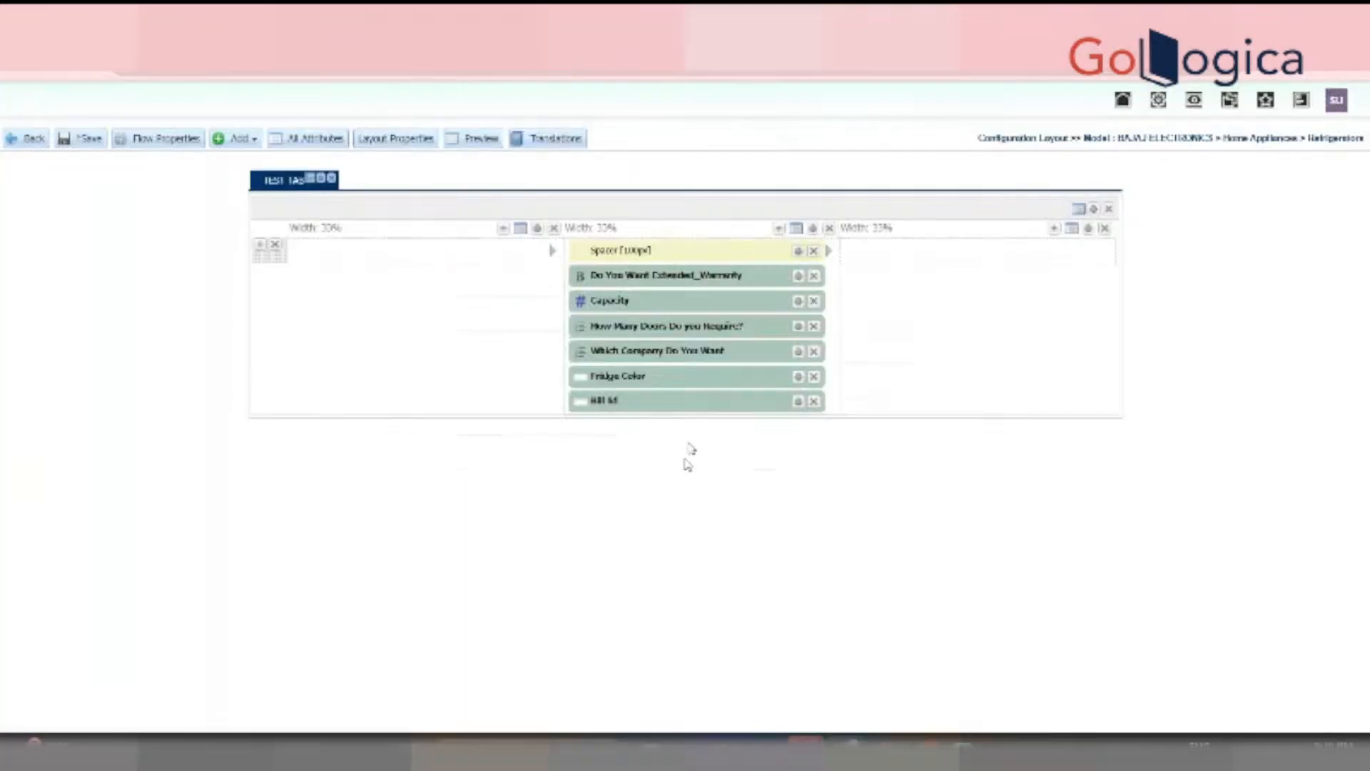
{"action": "left_click", "coordinate": [76, 143]}
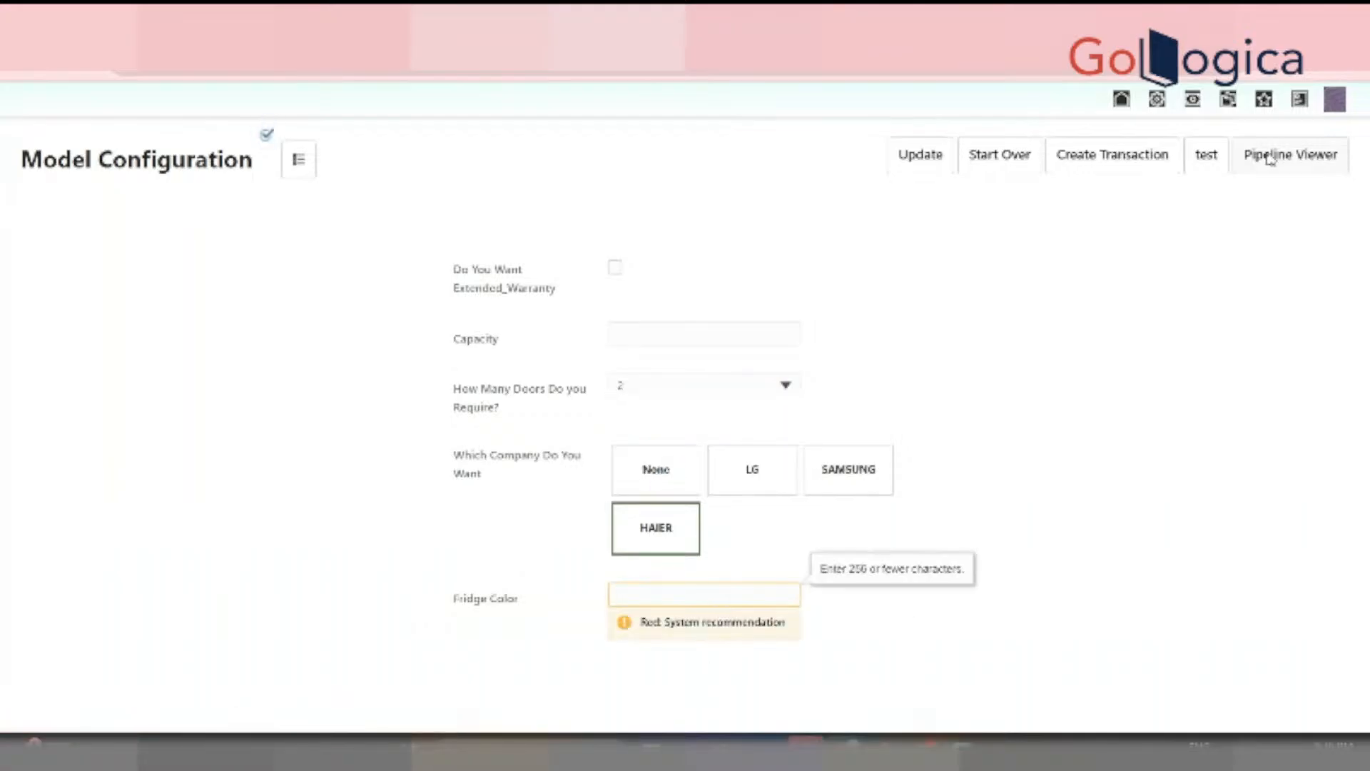
Inspect the model configuration page in the developer tools and search its elements for billid
{"action": "right_click", "coordinate": [944, 347]}
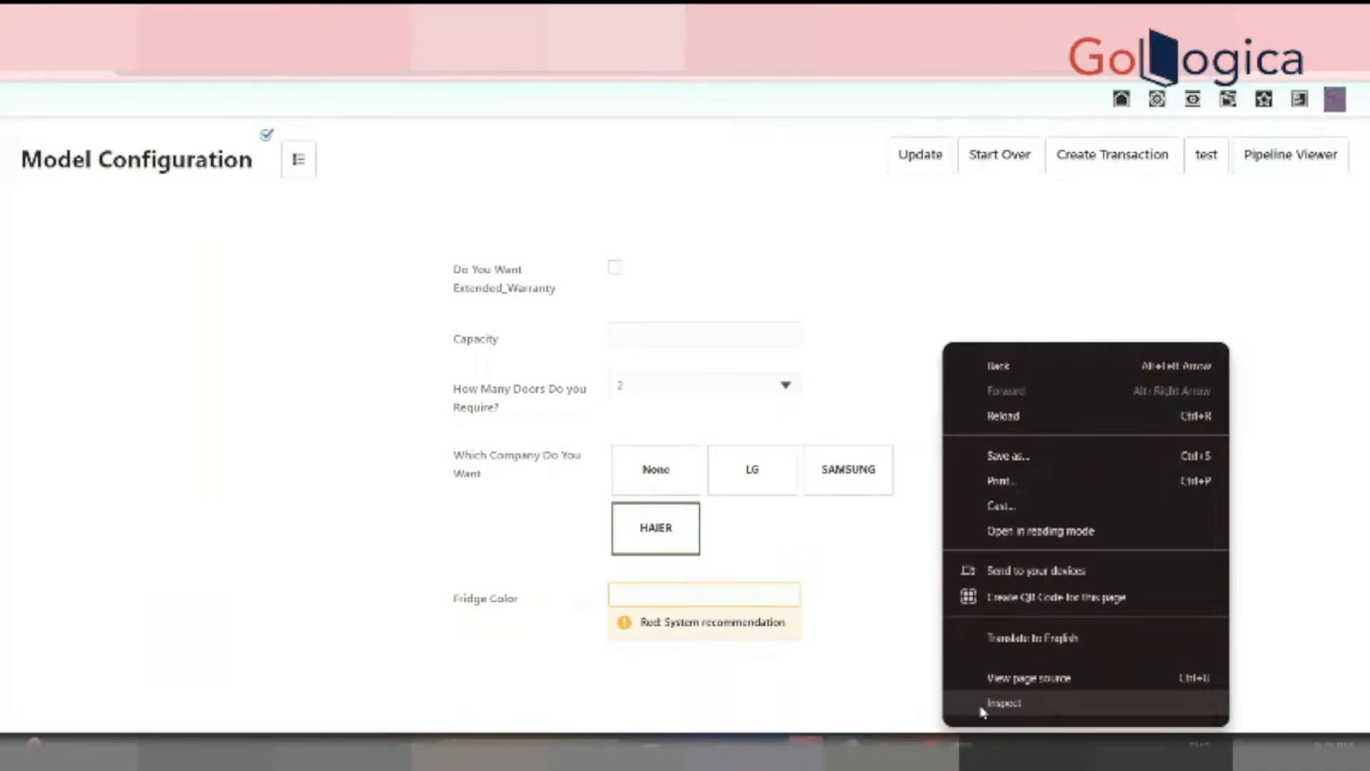
{"action": "left_click", "coordinate": [982, 708]}
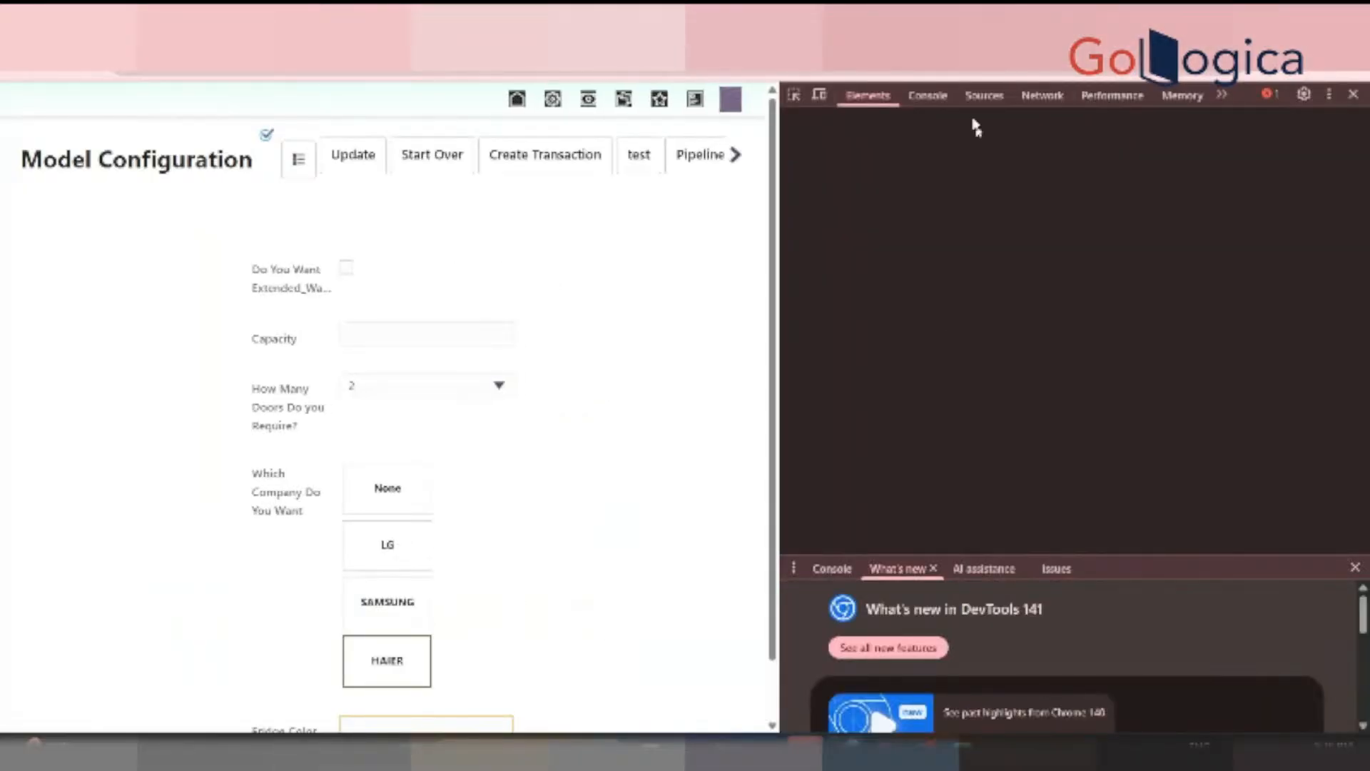
{"action": "left_click", "coordinate": [934, 97]}
{"action": "left_click", "coordinate": [868, 95]}
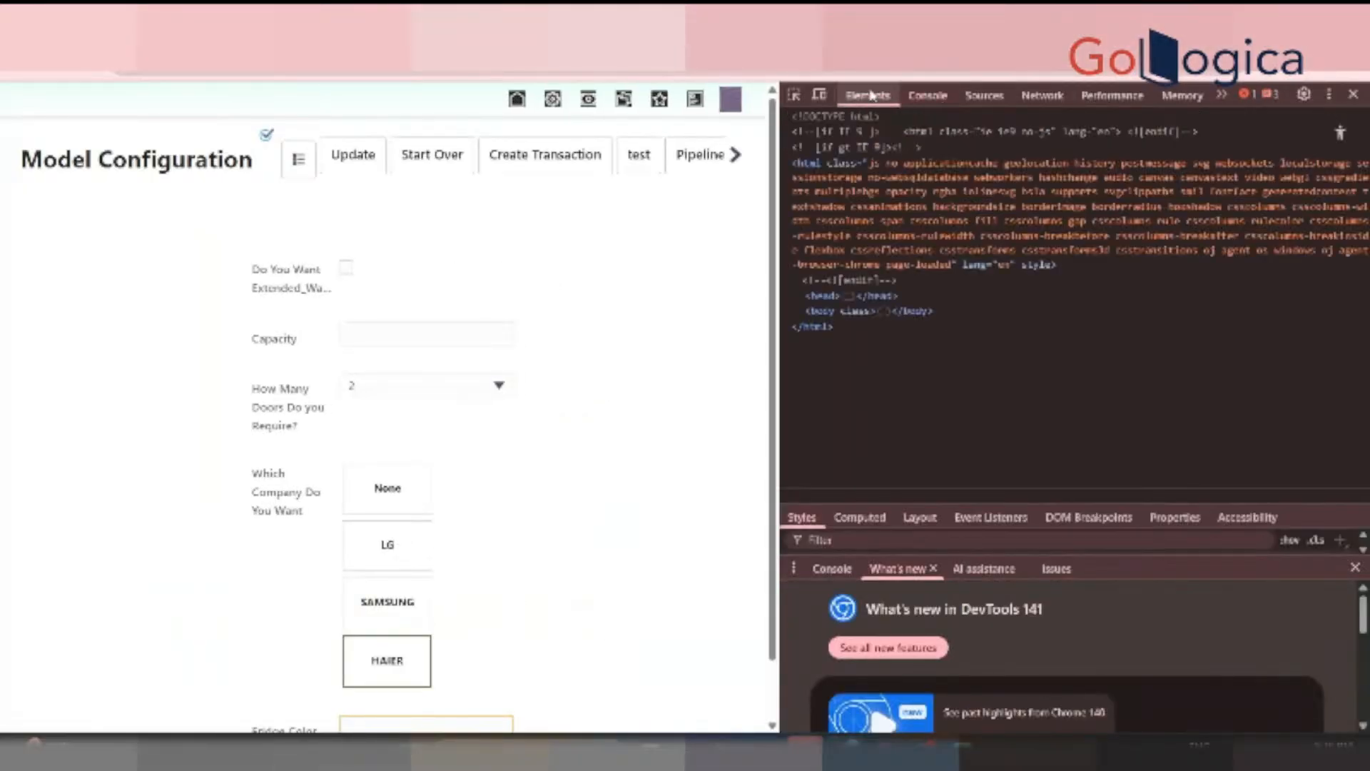
{"action": "key", "text": "ctrl+f"}
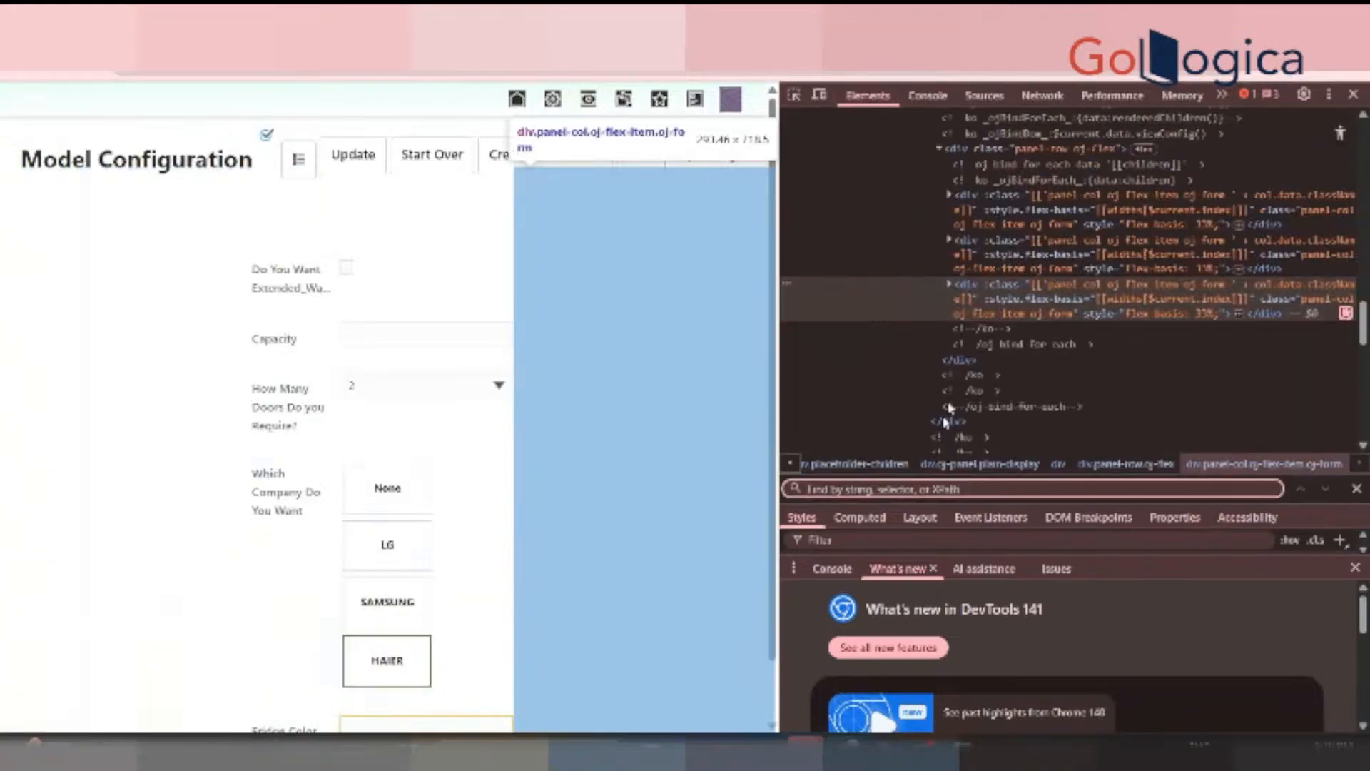
{"action": "type", "text": "haier"}
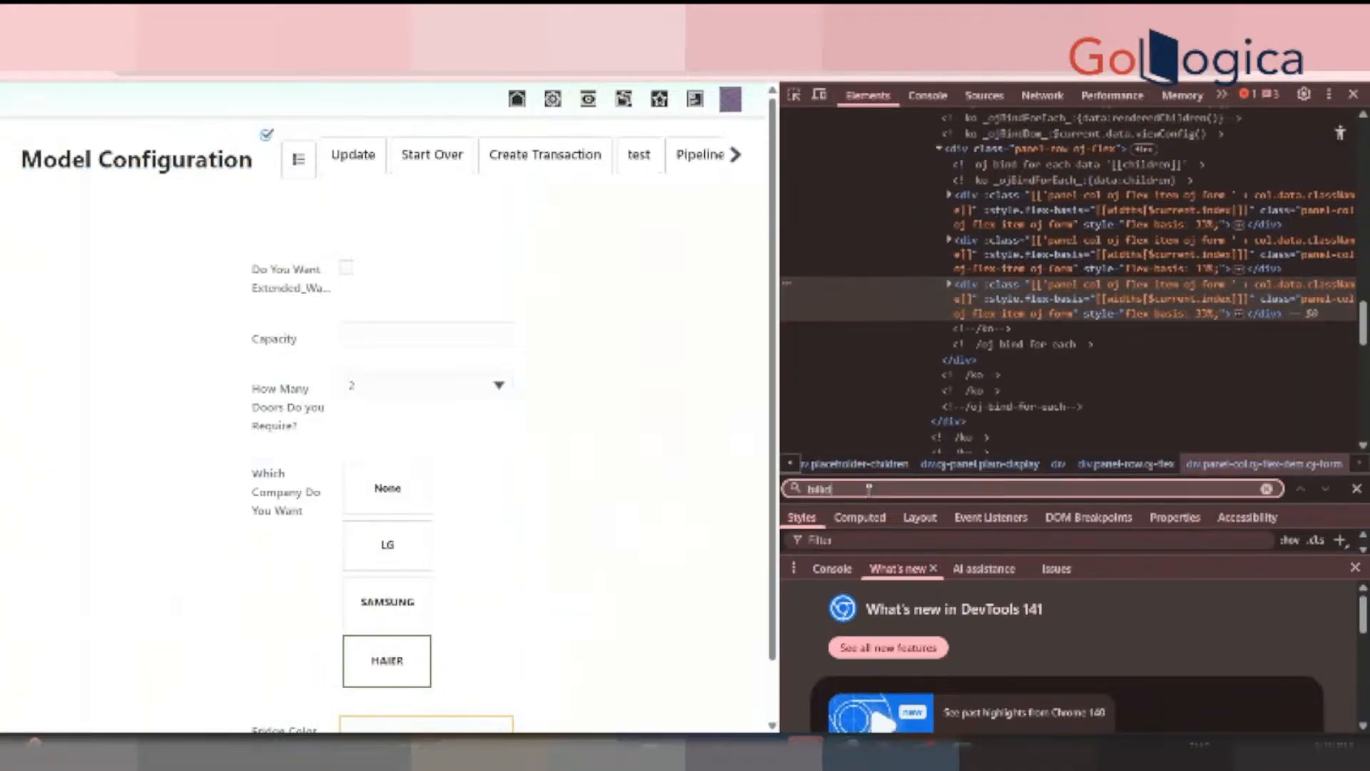
{"action": "key", "text": "Return"}
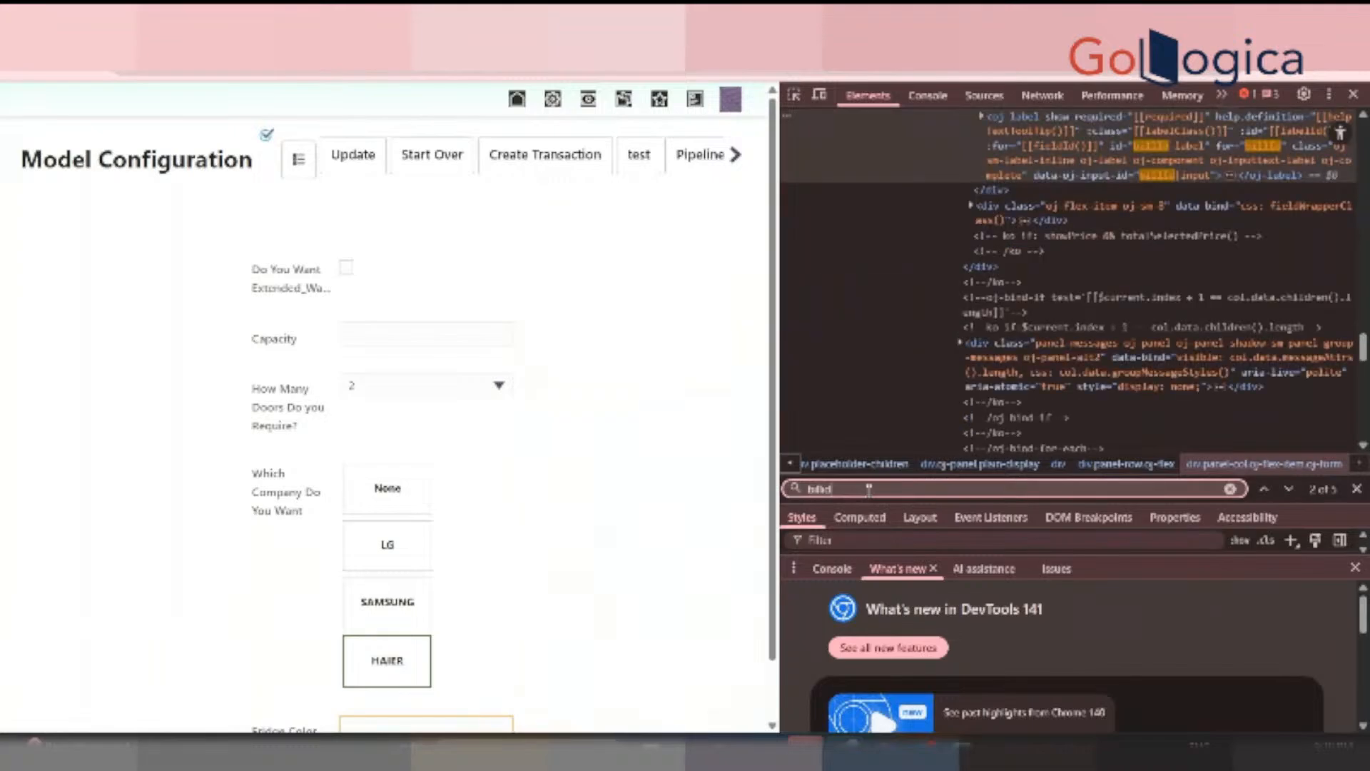
Examine the markup around the matched Bill Id label and its wrapper, and close the developer tools
{"action": "left_click", "coordinate": [1144, 137]}
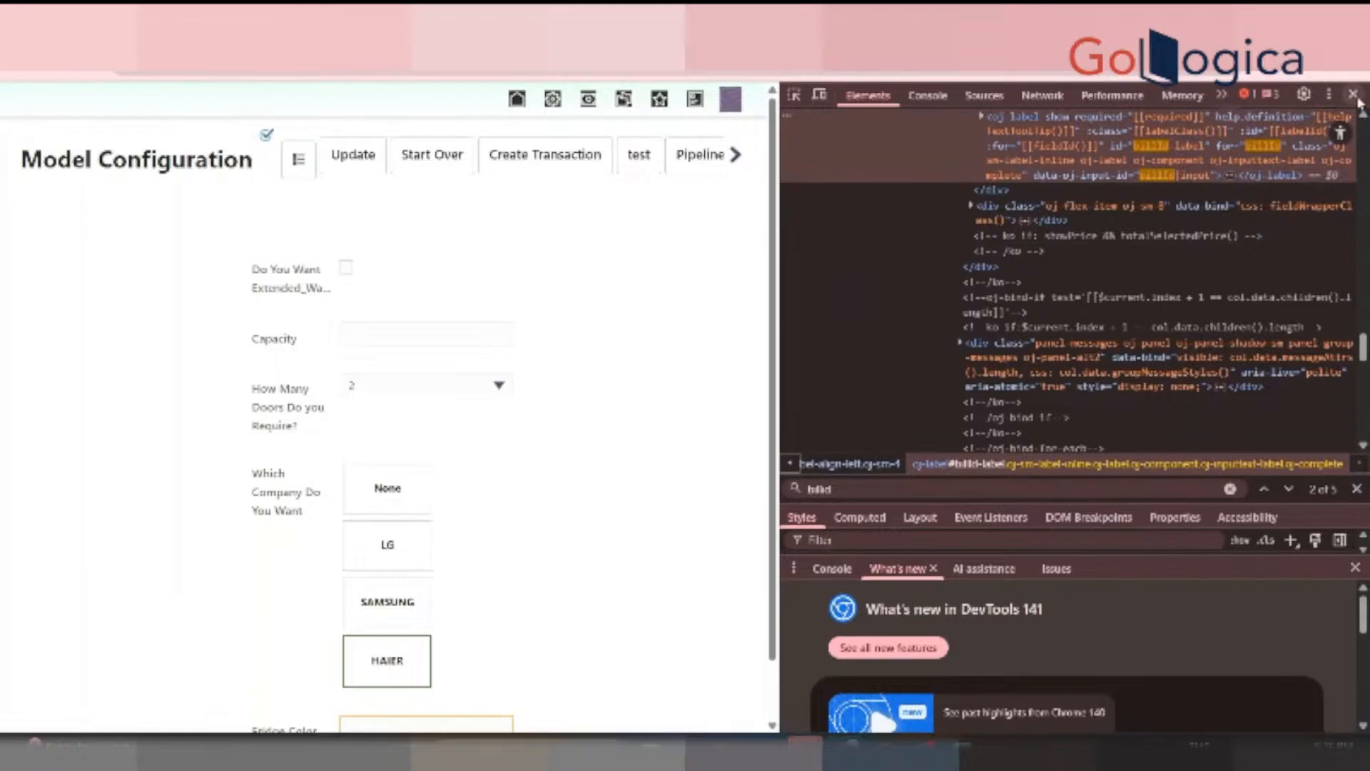
{"action": "scroll", "coordinate": [1364, 121], "scroll_direction": "up", "scroll_amount": 3}
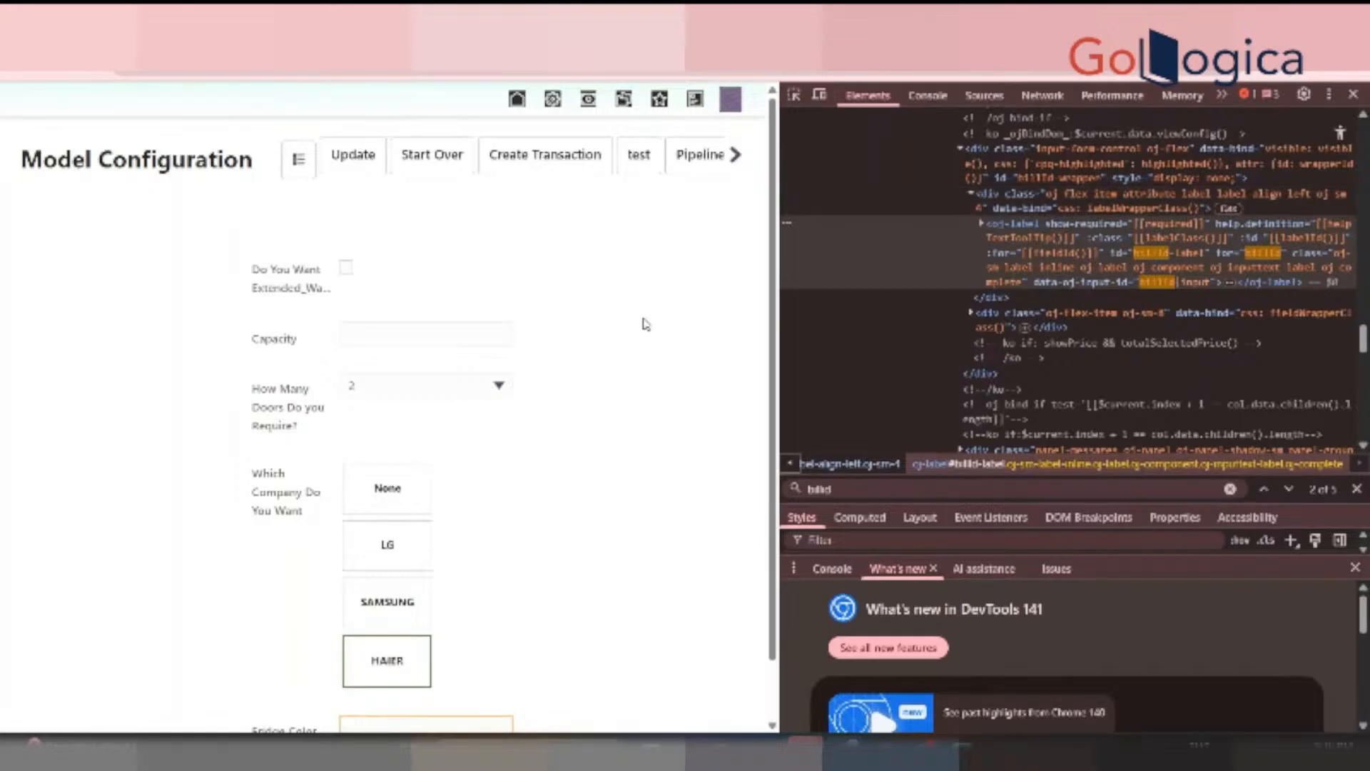
{"action": "left_click", "coordinate": [1353, 93]}
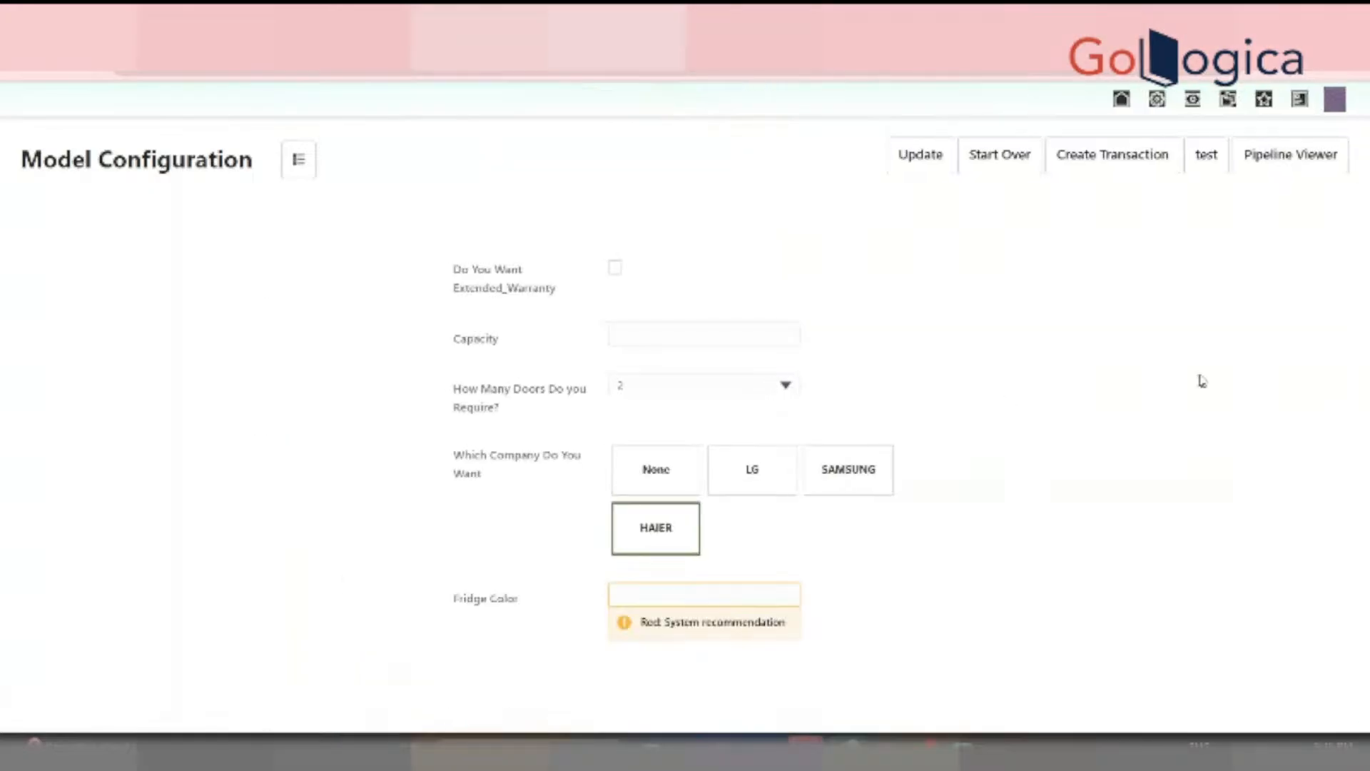